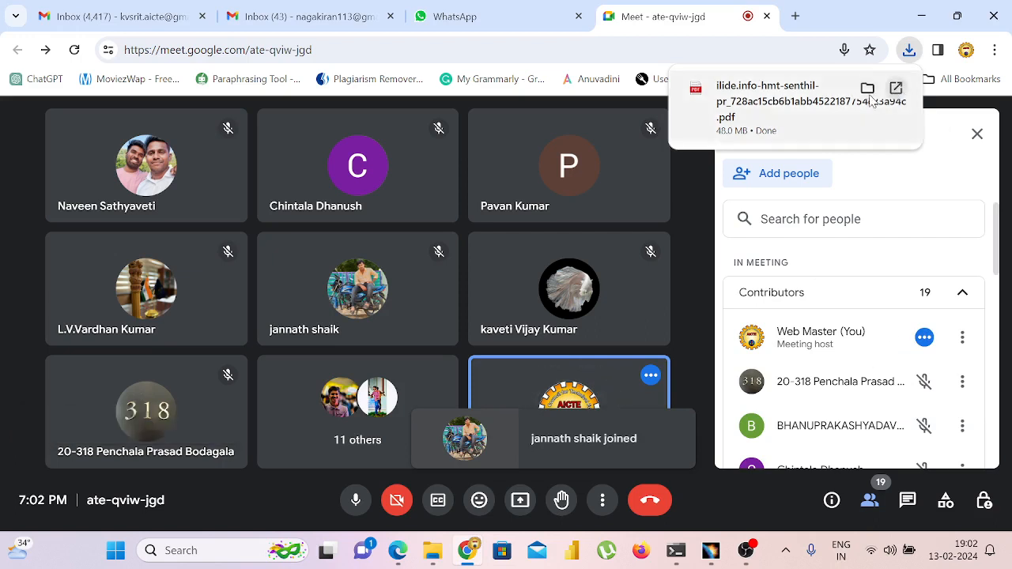
Open the downloaded HMT PDF from the Downloads folder, skim its opening pages and close it
{"action": "left_click", "coordinate": [866, 88]}
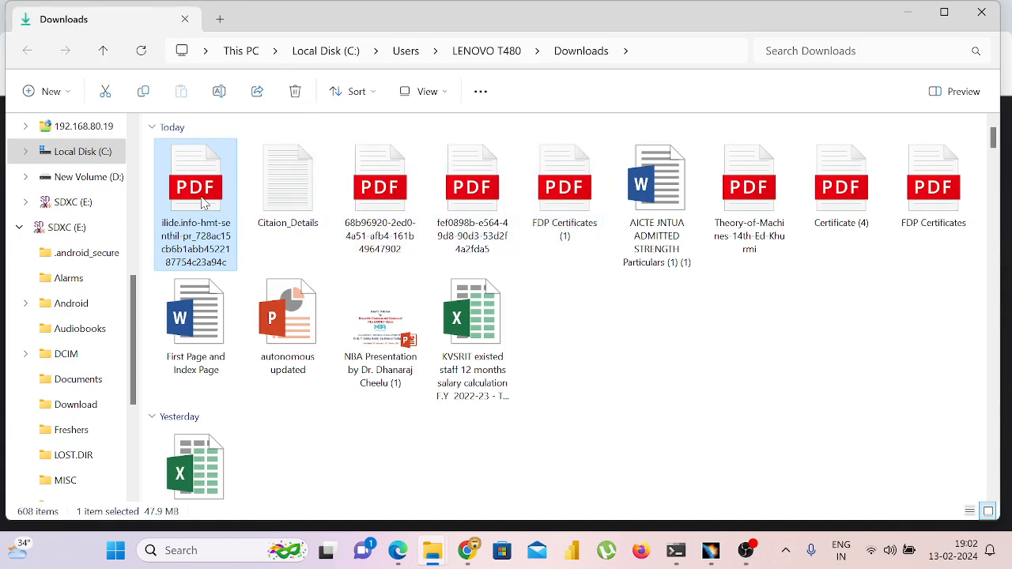
{"action": "double_click", "coordinate": [203, 198]}
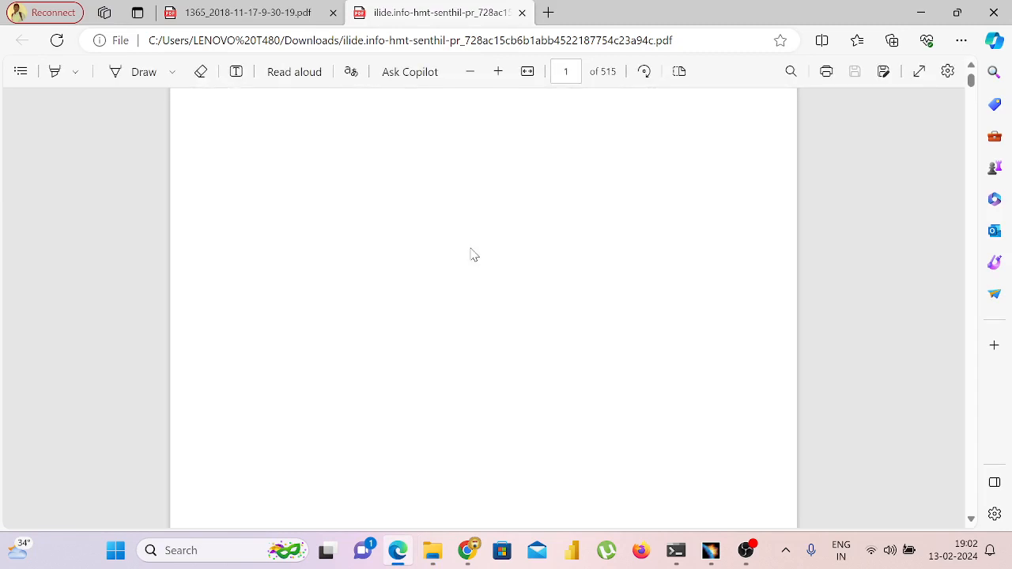
{"action": "scroll", "coordinate": [475, 255], "scroll_direction": "down", "scroll_amount": 9}
{"action": "scroll", "coordinate": [475, 255], "scroll_direction": "up", "scroll_amount": 8}
{"action": "scroll", "coordinate": [475, 255], "scroll_direction": "down", "scroll_amount": 8}
{"action": "scroll", "coordinate": [472, 255], "scroll_direction": "down", "scroll_amount": 20}
{"action": "scroll", "coordinate": [472, 254], "scroll_direction": "down", "scroll_amount": 20}
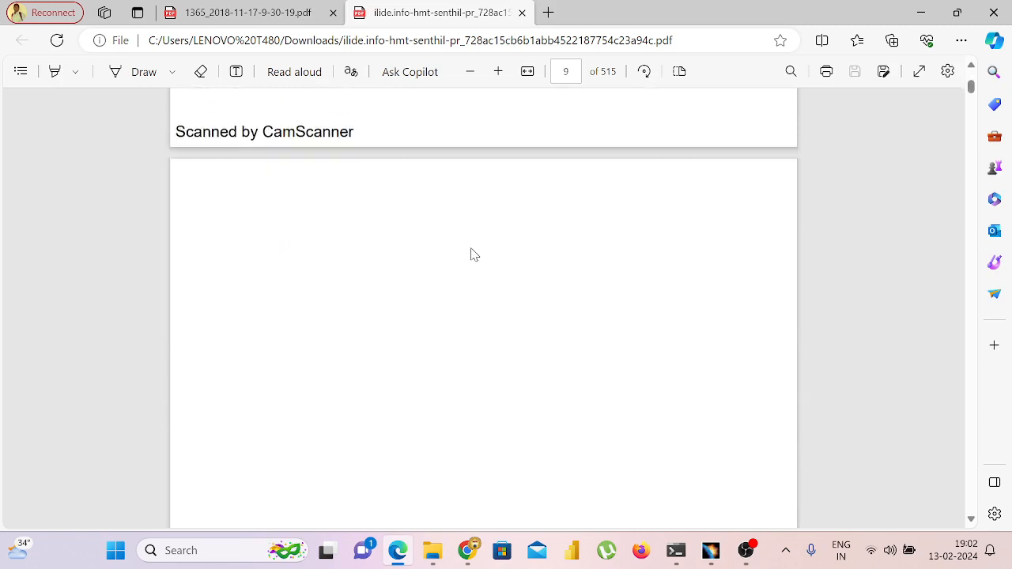
{"action": "left_click", "coordinate": [522, 13]}
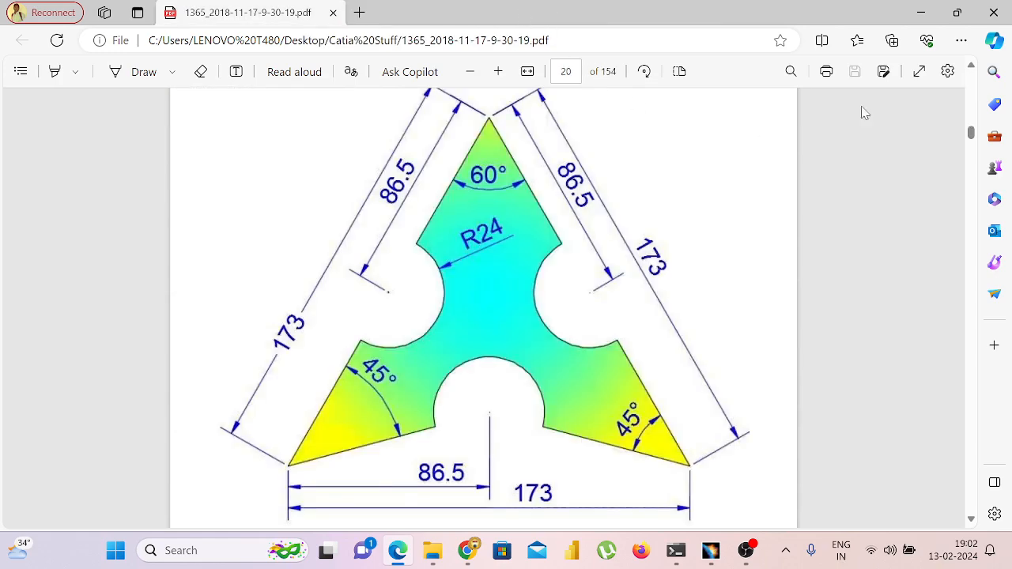
Switch back to the Google Meet call in Chrome and admit the waiting participant
{"action": "left_click", "coordinate": [921, 12]}
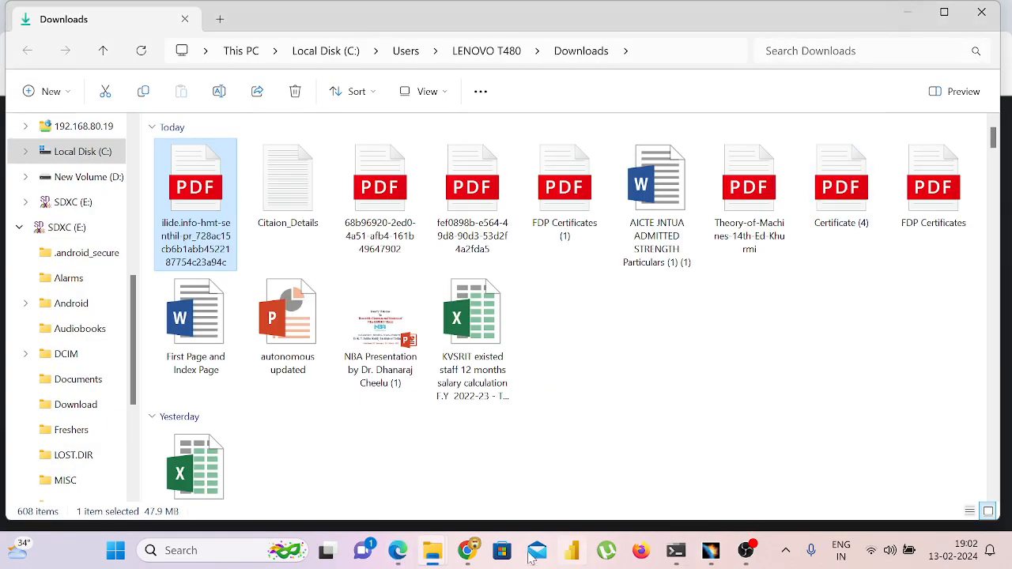
{"action": "left_click", "coordinate": [460, 549]}
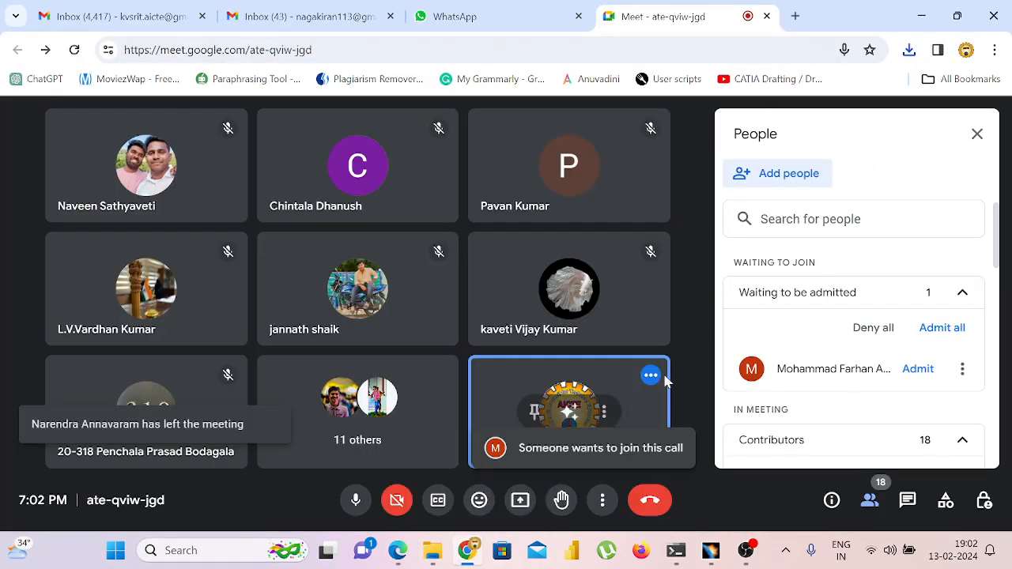
{"action": "left_click", "coordinate": [905, 368]}
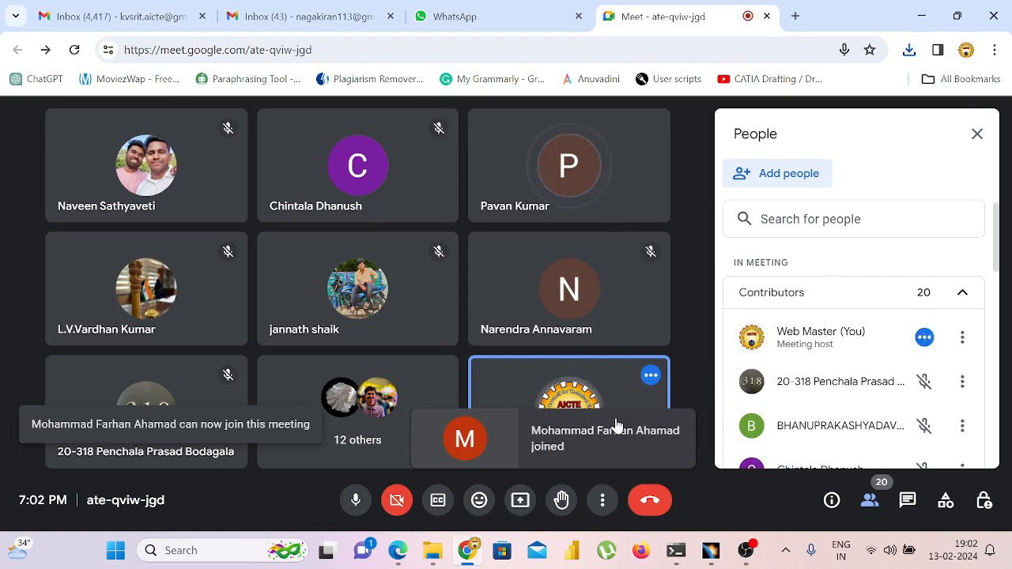
Present the entire screen to the meeting participants
{"action": "left_click", "coordinate": [522, 500]}
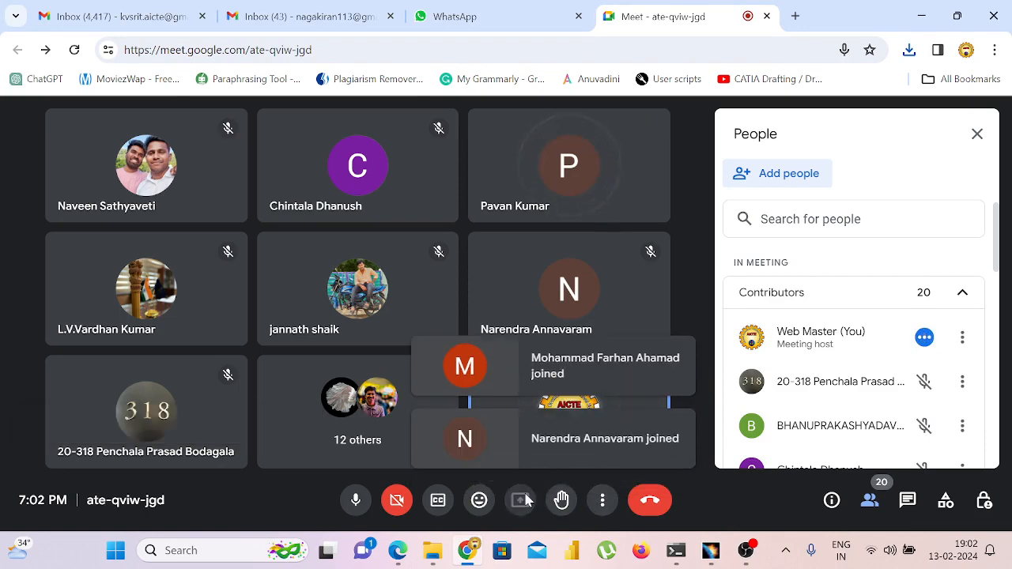
{"action": "left_click", "coordinate": [631, 143]}
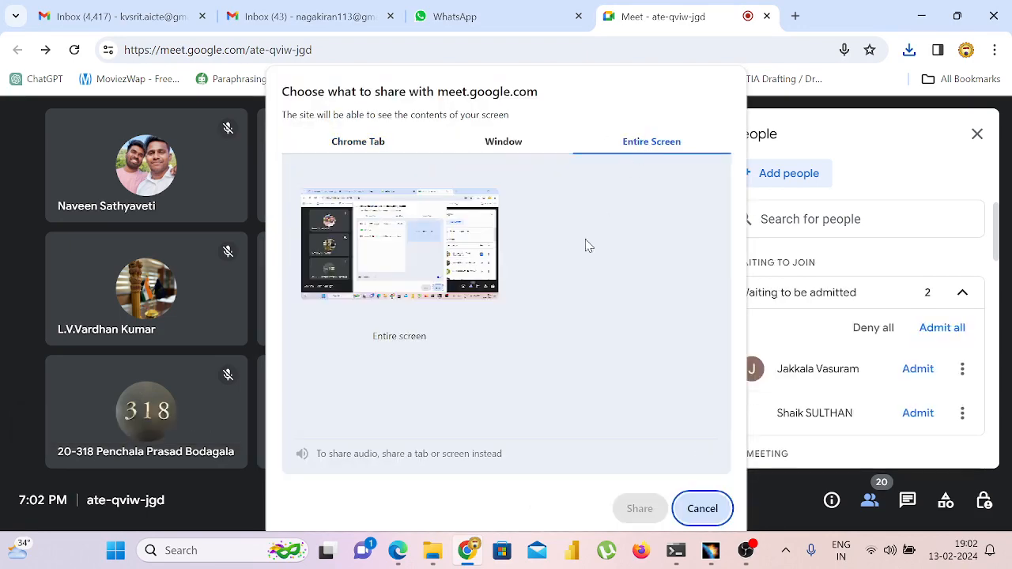
{"action": "left_click", "coordinate": [500, 295]}
{"action": "left_click", "coordinate": [640, 509]}
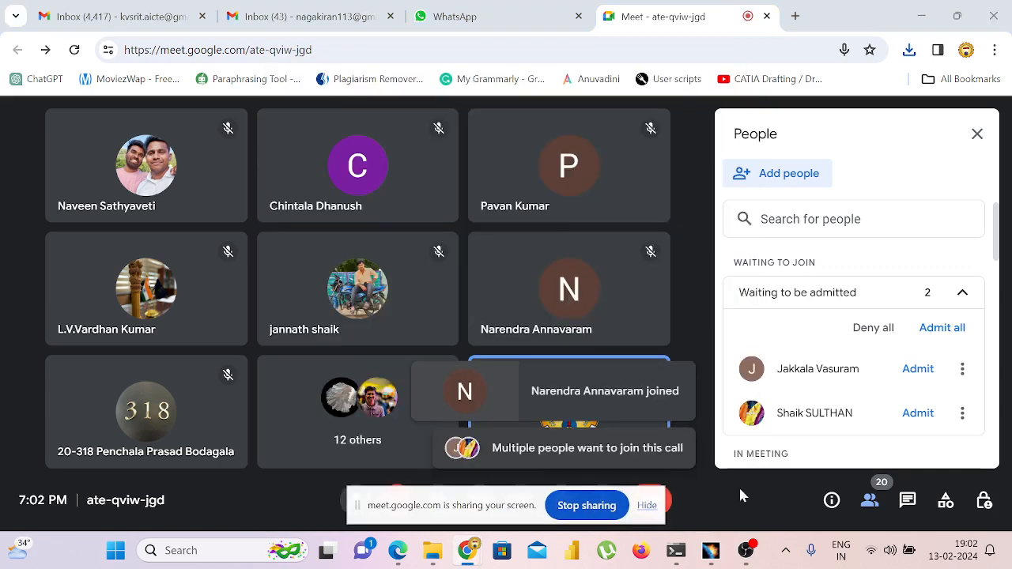
Admit both waiting participants together and hide the screen-sharing notification bar
{"action": "left_click", "coordinate": [939, 327]}
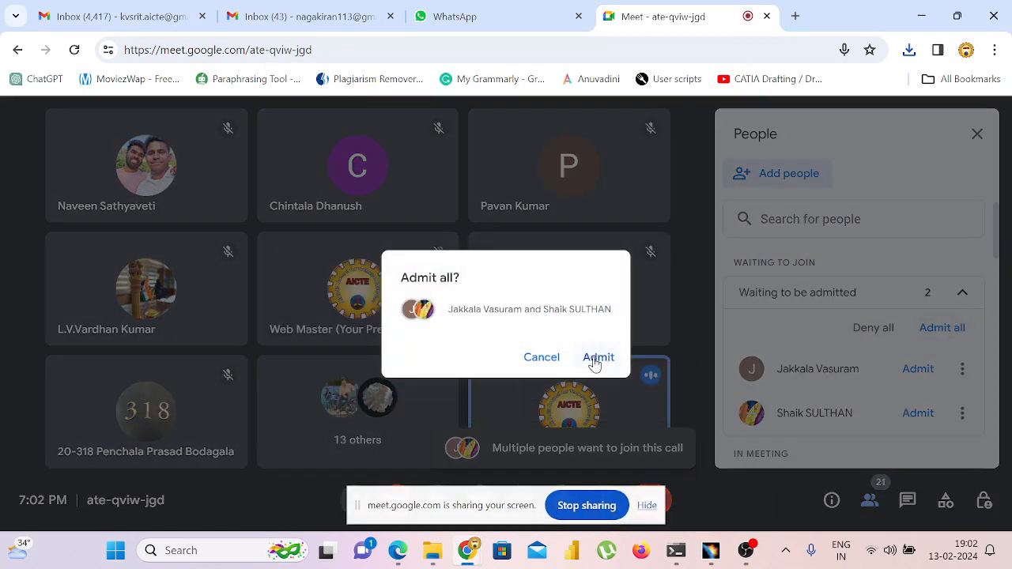
{"action": "left_click", "coordinate": [597, 360]}
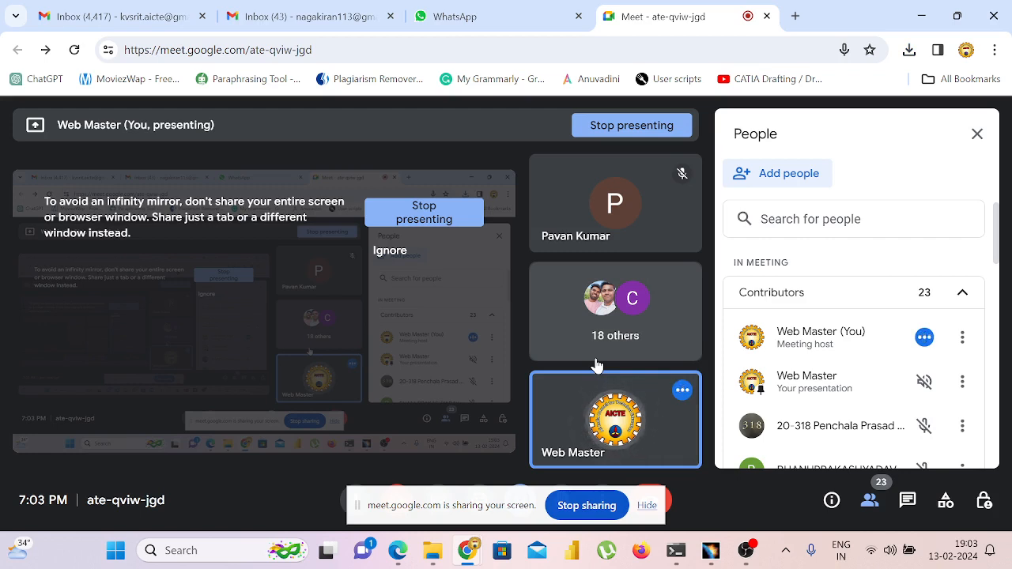
{"action": "left_click", "coordinate": [646, 508]}
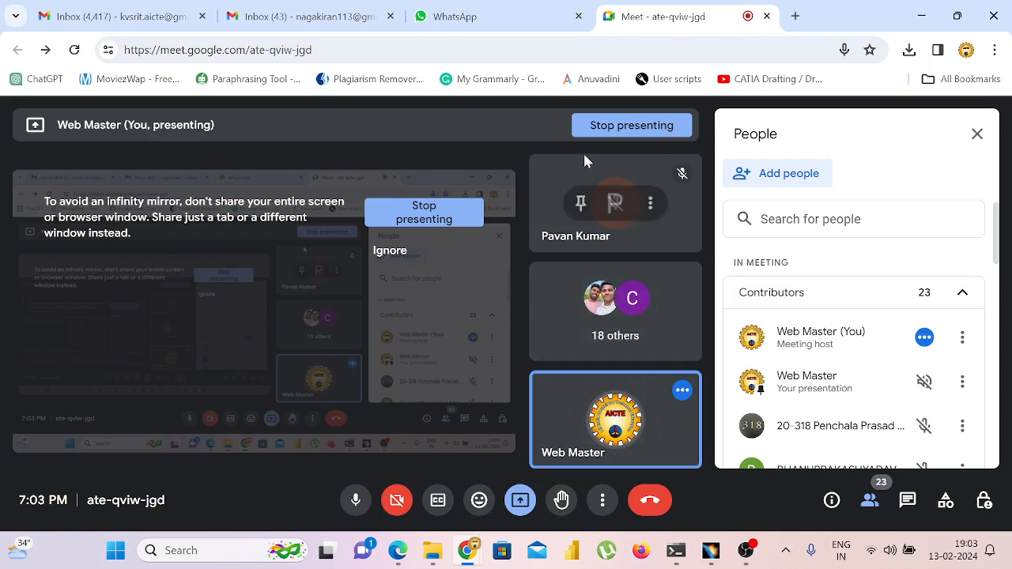
Minimise the Meet window, bring it back up and admit the participant waiting to join
{"action": "left_click", "coordinate": [921, 23]}
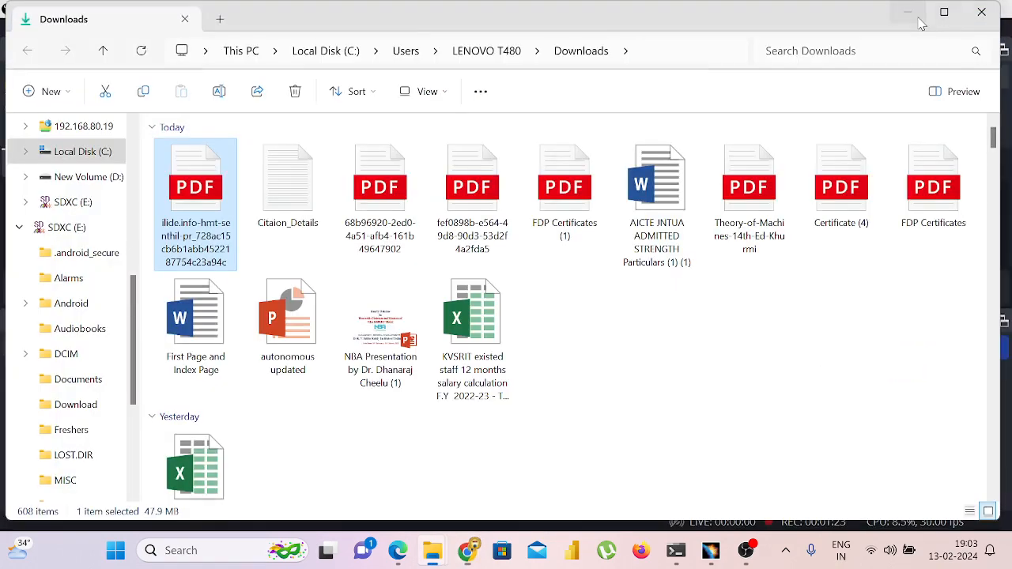
{"action": "left_click", "coordinate": [470, 550]}
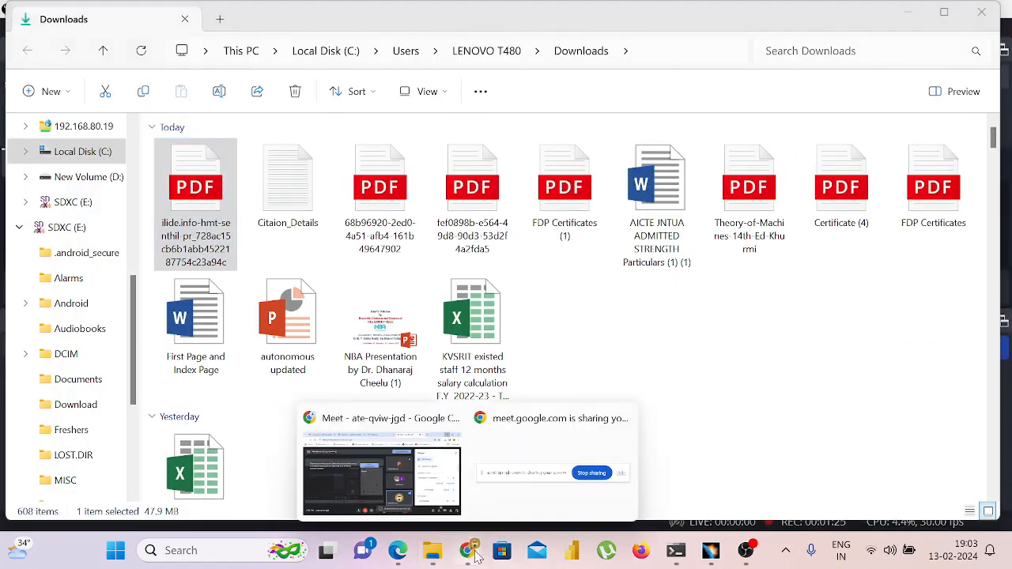
{"action": "left_click", "coordinate": [430, 461]}
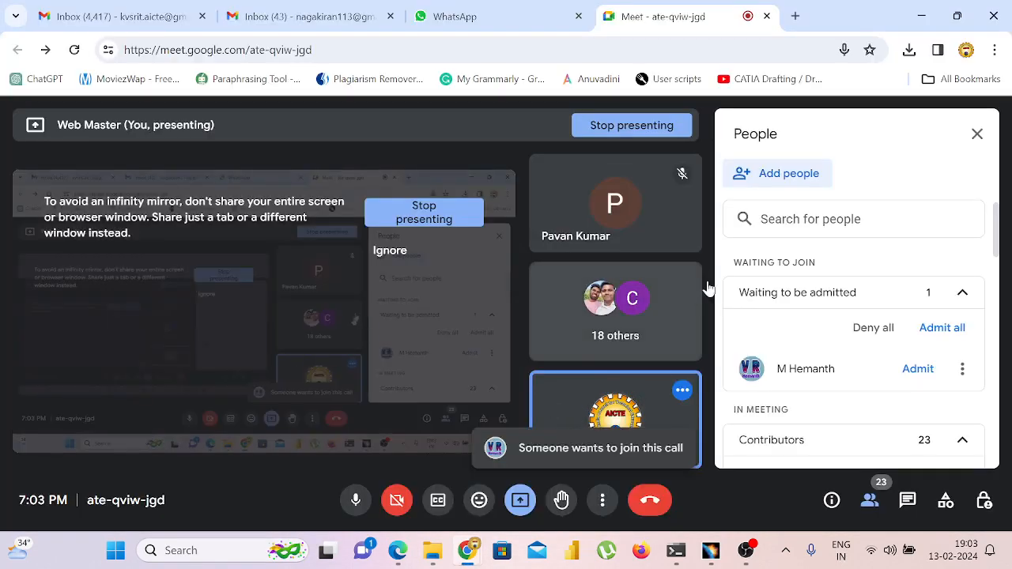
{"action": "left_click", "coordinate": [918, 369]}
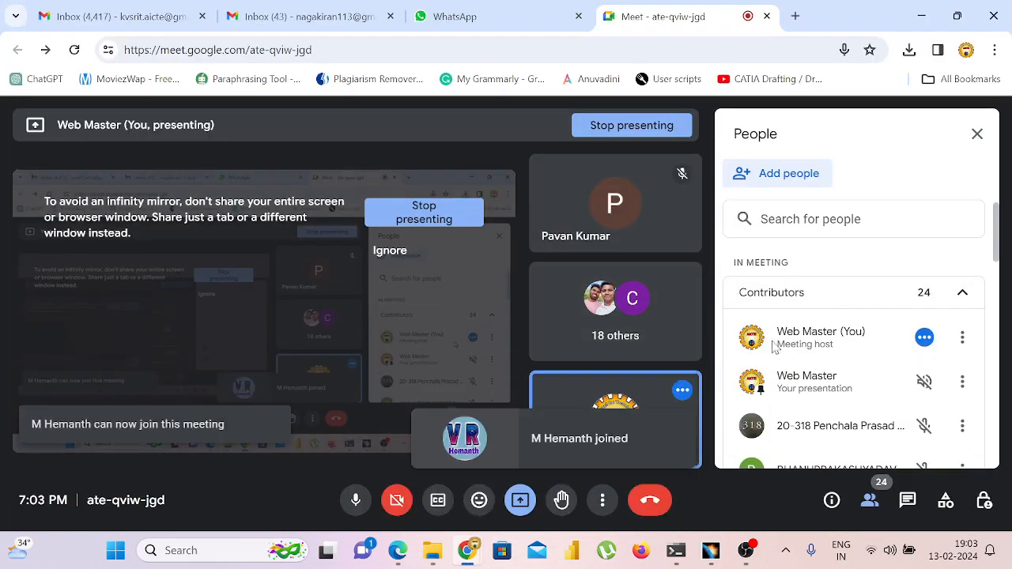
Show the PDF drawing in Edge, then return to the Meet call and admit the new waiting participant
{"action": "left_click", "coordinate": [398, 554]}
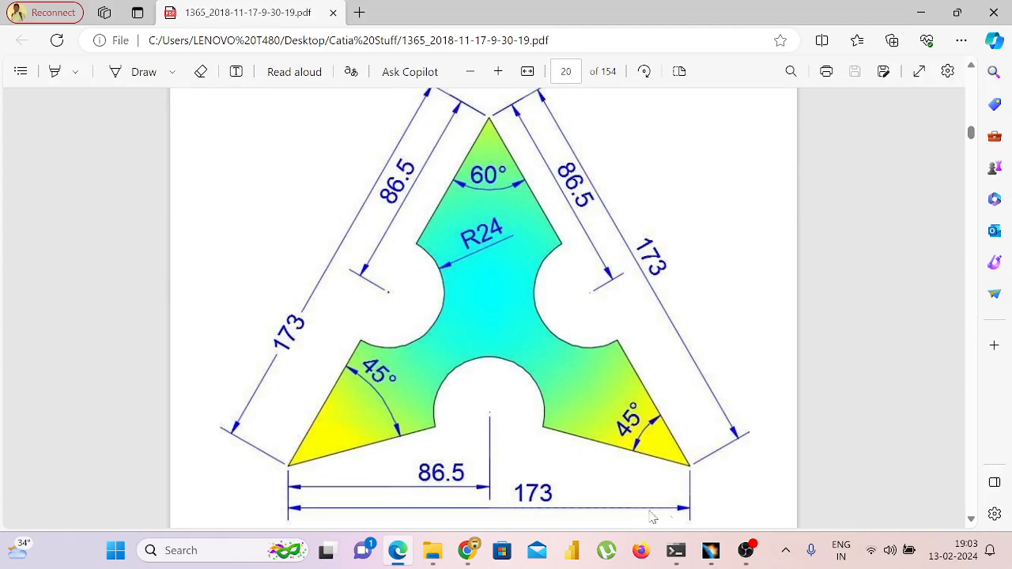
{"action": "mouse_move", "coordinate": [467, 550]}
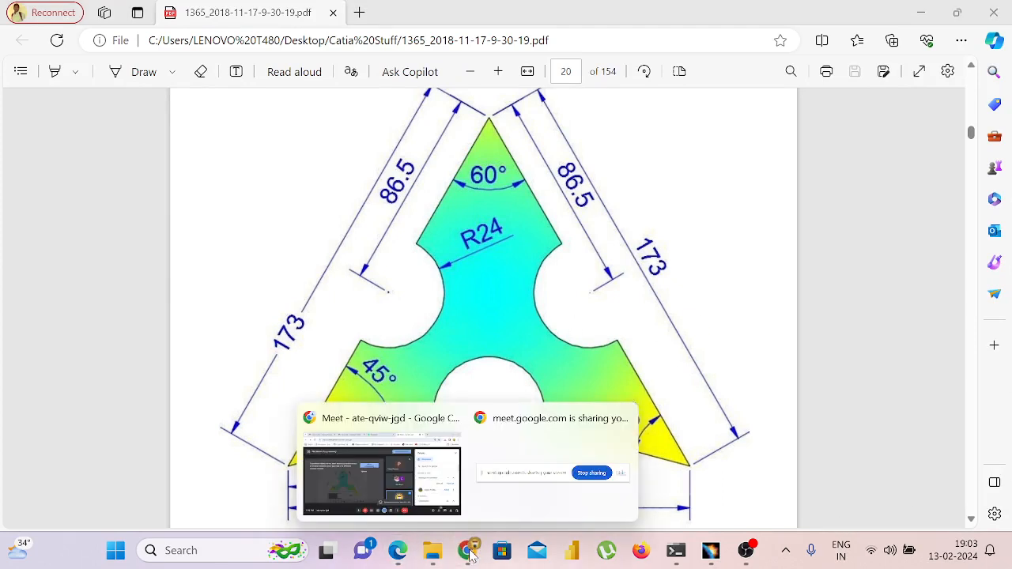
{"action": "left_click", "coordinate": [451, 496]}
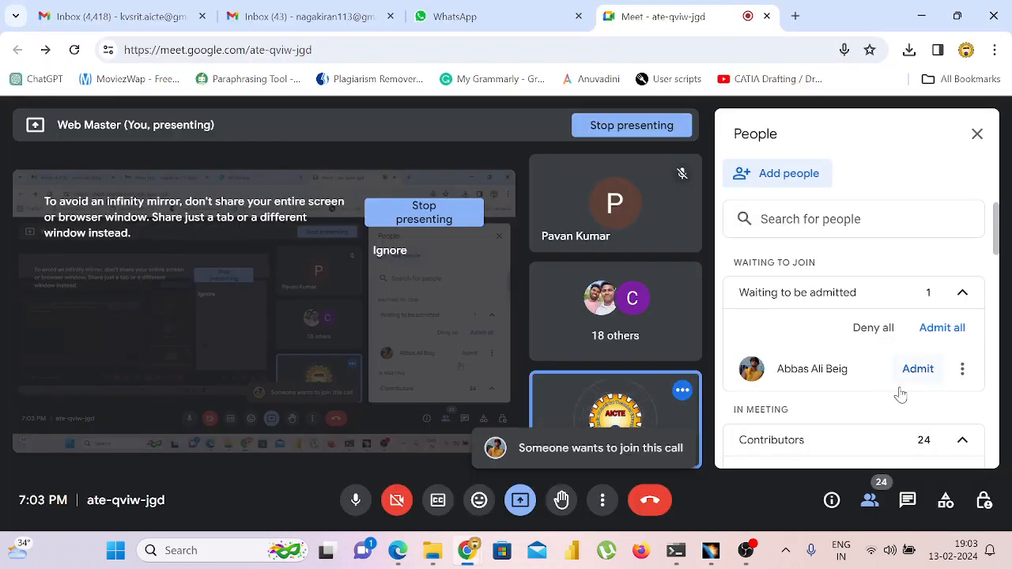
{"action": "left_click", "coordinate": [918, 369]}
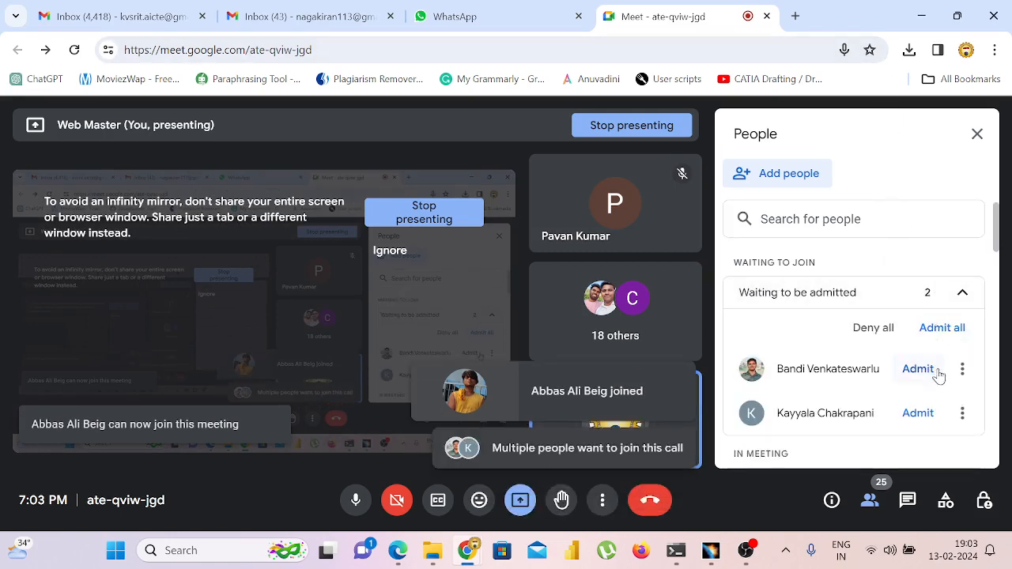
Admit the group of waiting participants and the single late arrival to the call
{"action": "left_click", "coordinate": [946, 328]}
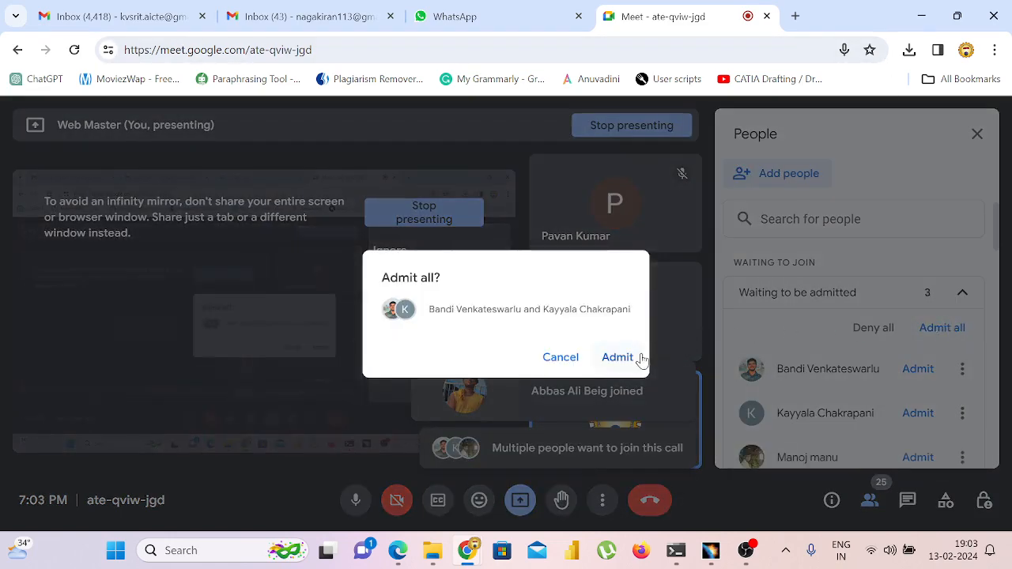
{"action": "left_click", "coordinate": [637, 357]}
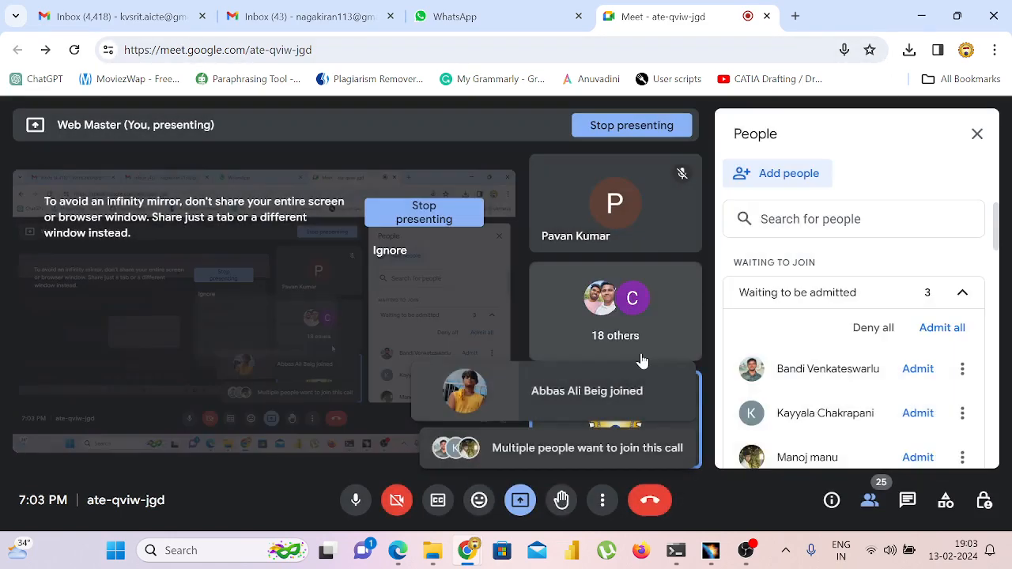
{"action": "left_click", "coordinate": [933, 368]}
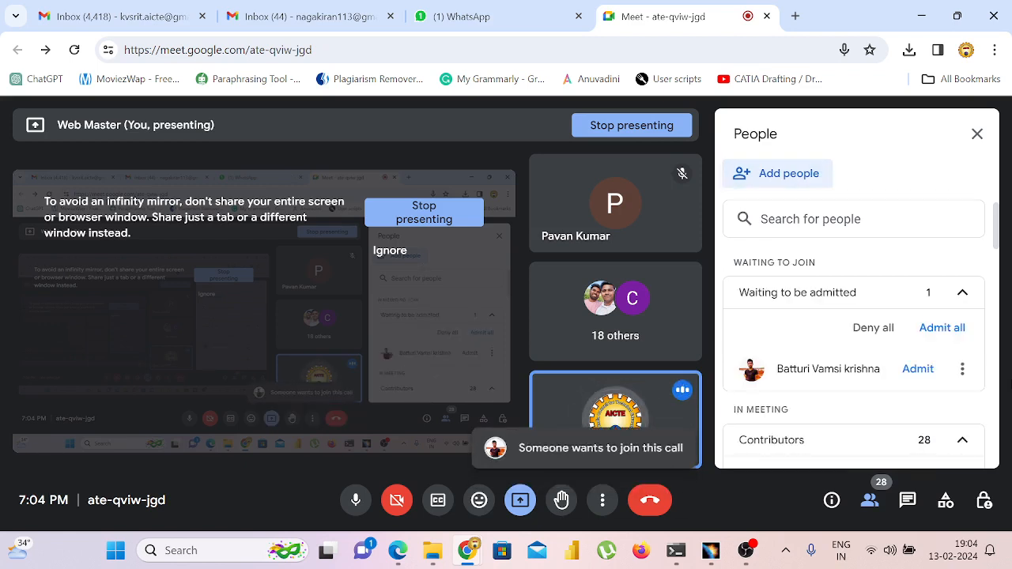
{"action": "left_click", "coordinate": [914, 378]}
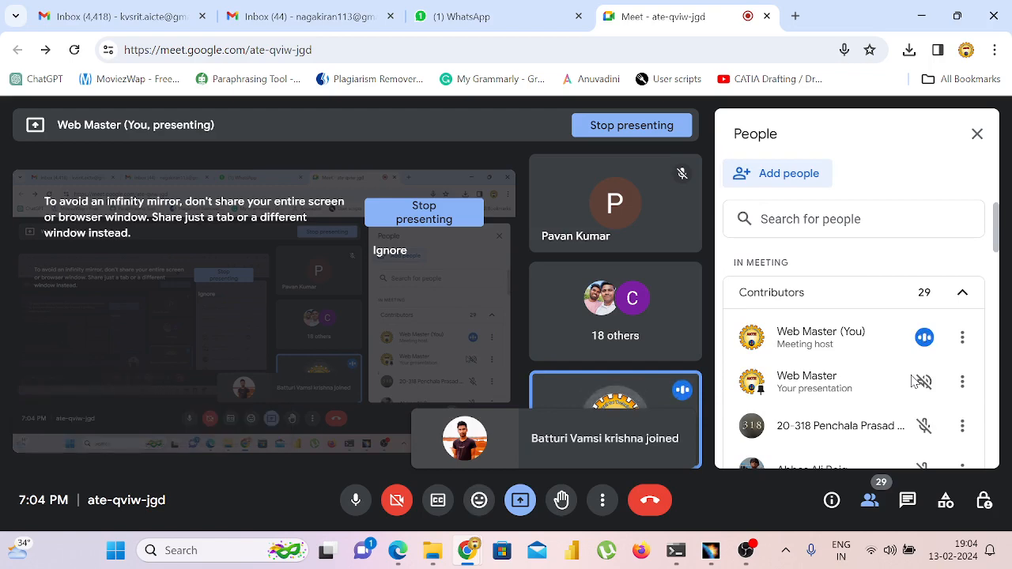
Bring up CATIA V5, then switch to the exercise PDF in Edge and review the drawings on pages 18 to 20
{"action": "left_click", "coordinate": [921, 16]}
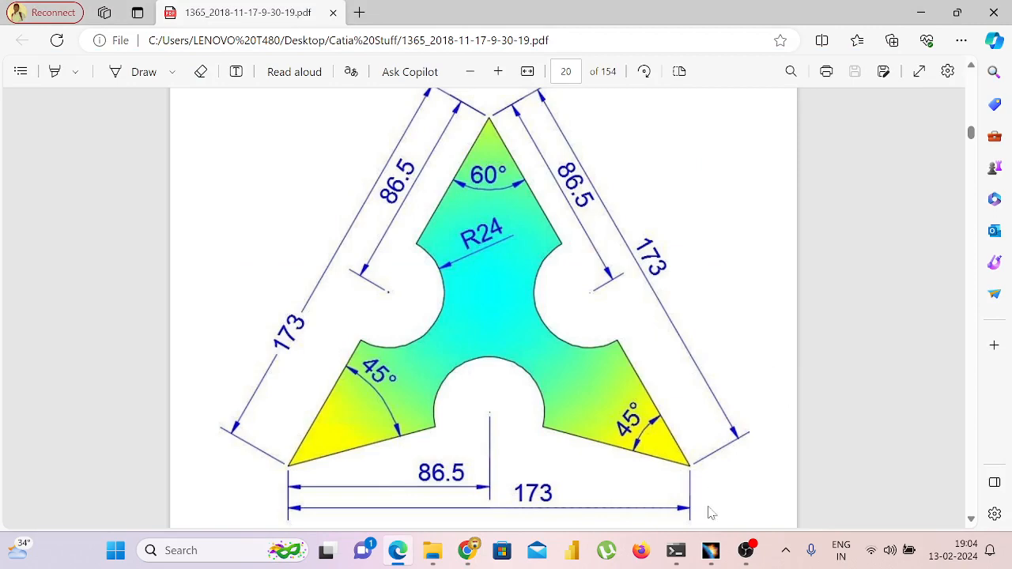
{"action": "left_click", "coordinate": [711, 551]}
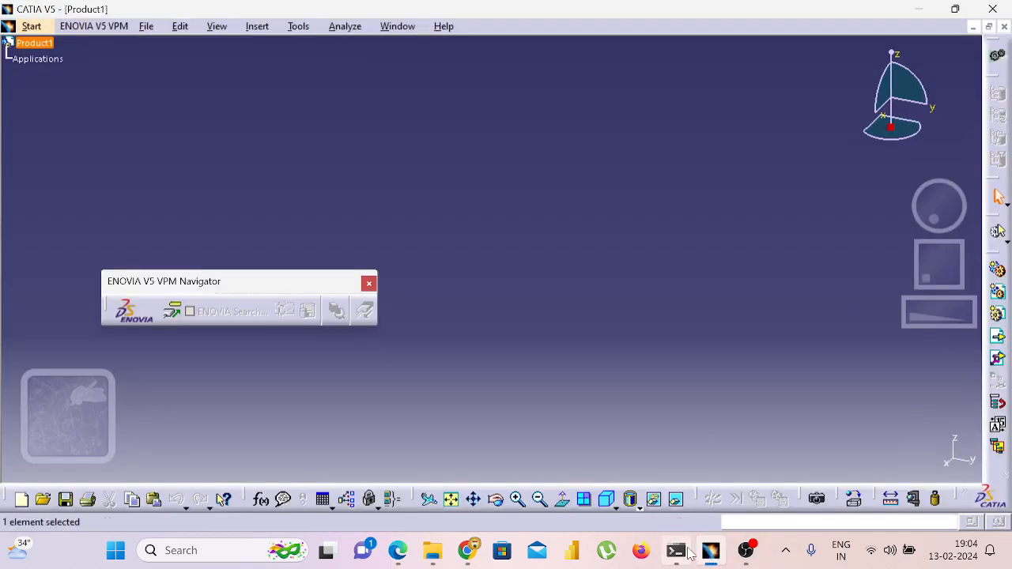
{"action": "left_click", "coordinate": [409, 558]}
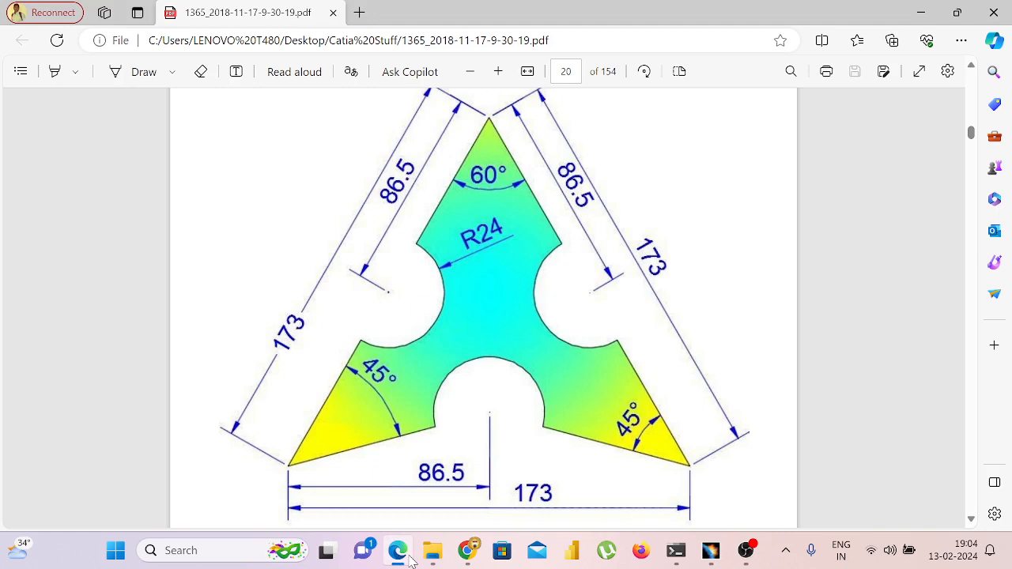
{"action": "scroll", "coordinate": [463, 501], "scroll_direction": "up", "scroll_amount": 15}
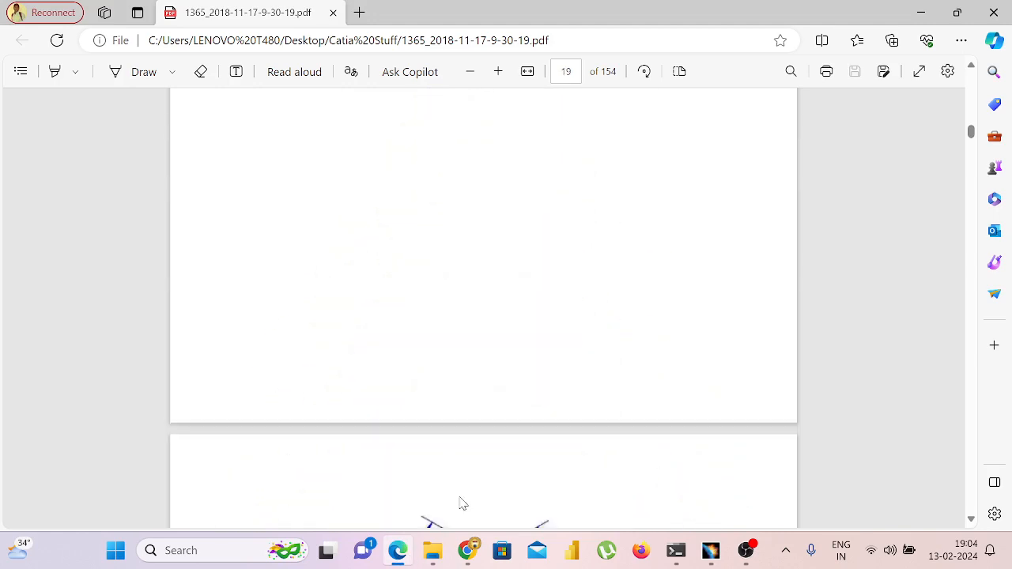
{"action": "scroll", "coordinate": [464, 501], "scroll_direction": "up", "scroll_amount": 8}
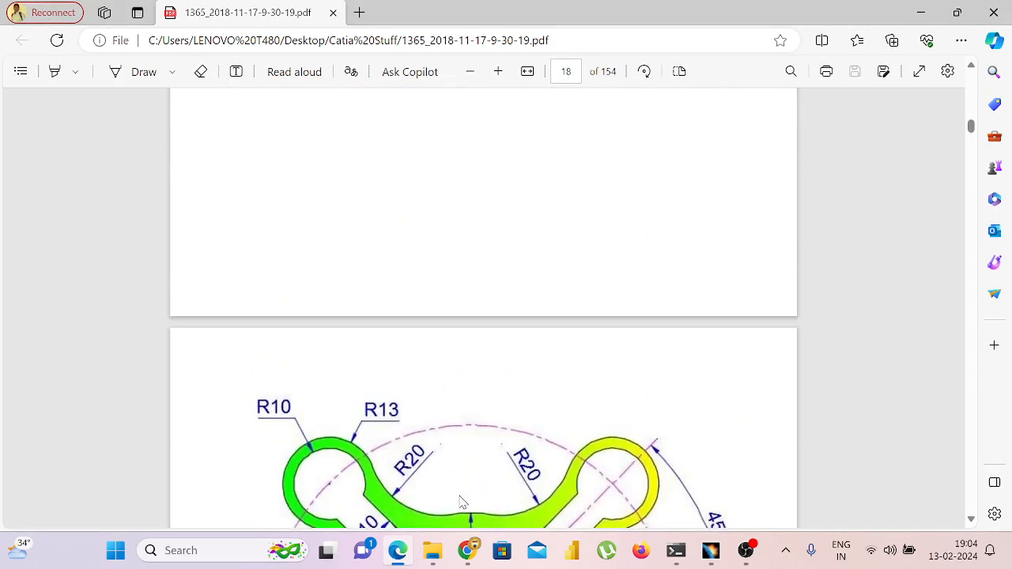
{"action": "scroll", "coordinate": [464, 502], "scroll_direction": "down", "scroll_amount": 8}
{"action": "scroll", "coordinate": [463, 503], "scroll_direction": "down", "scroll_amount": 15}
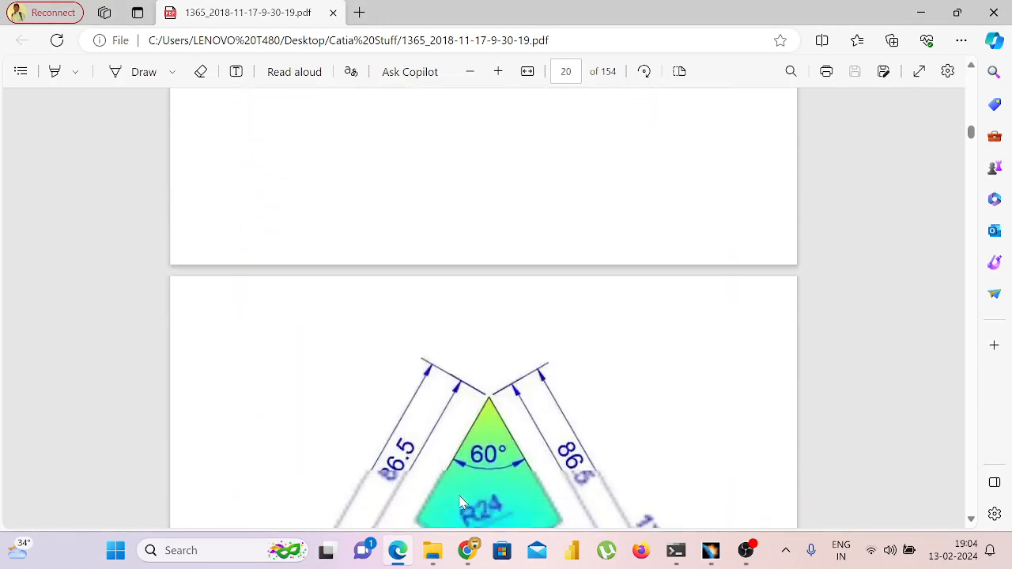
{"action": "scroll", "coordinate": [464, 503], "scroll_direction": "down", "scroll_amount": 1}
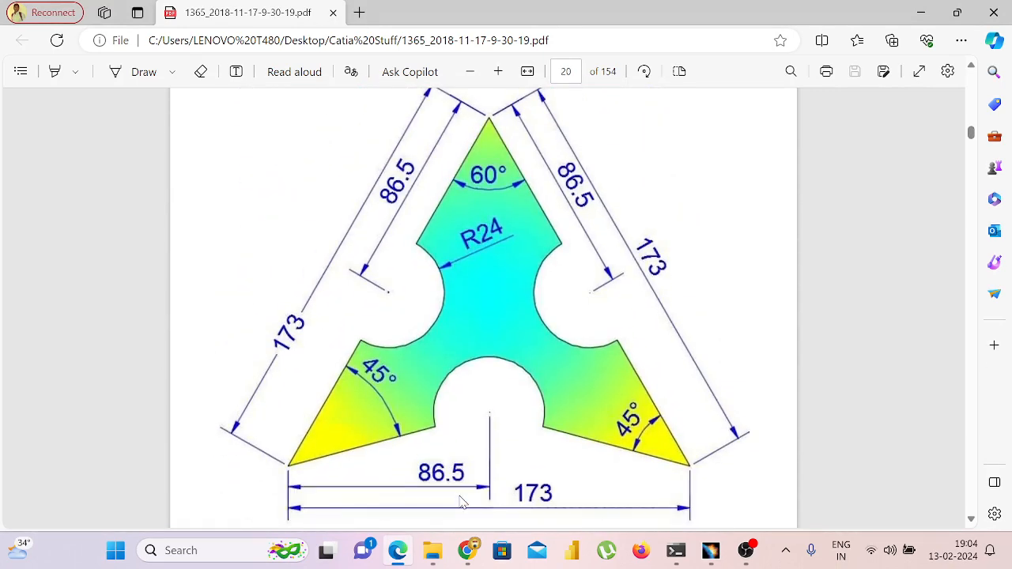
Arrange the PDF drawing on page 20 and the CATIA V5 window side by side
{"action": "key", "text": "super+Left"}
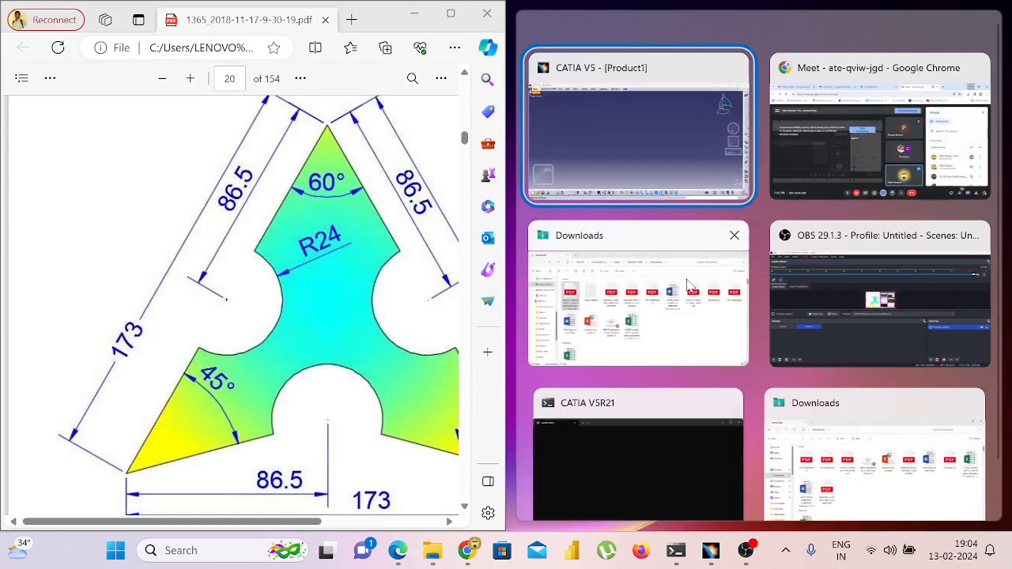
{"action": "left_click", "coordinate": [710, 136]}
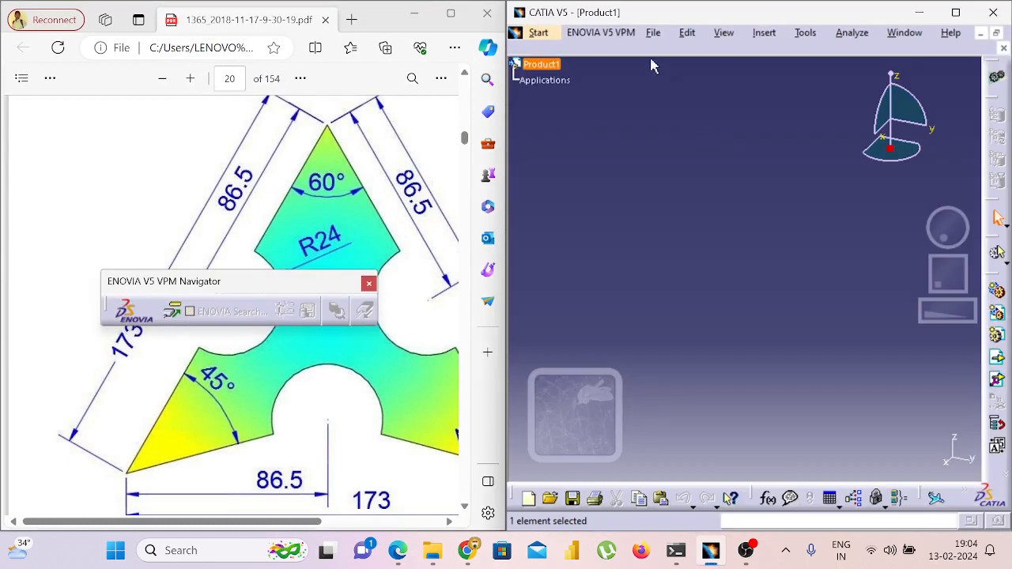
Create a new Part document
{"action": "left_click", "coordinate": [653, 33]}
{"action": "left_click", "coordinate": [668, 51]}
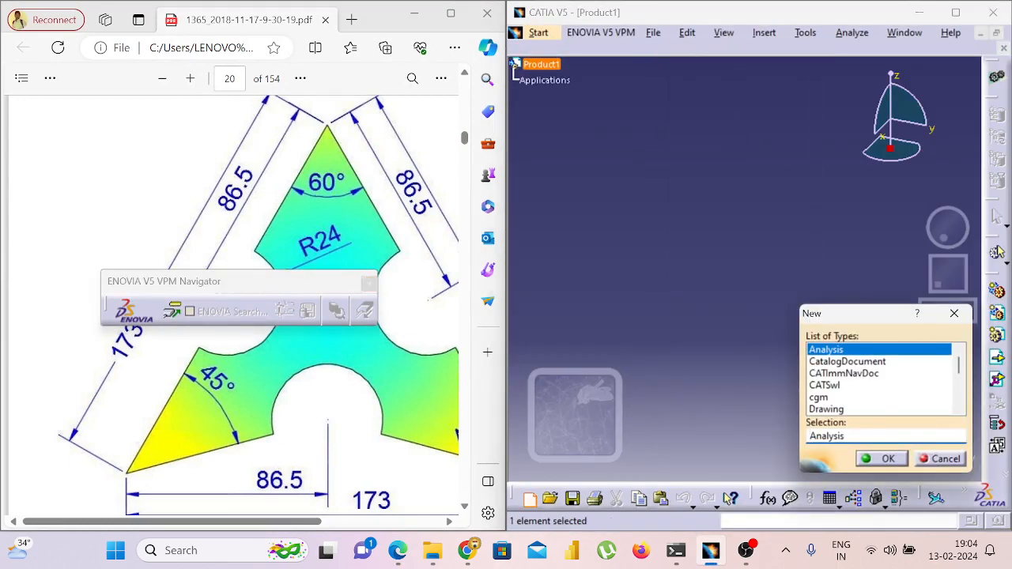
{"action": "type", "text": "Part"}
{"action": "key", "text": "Return"}
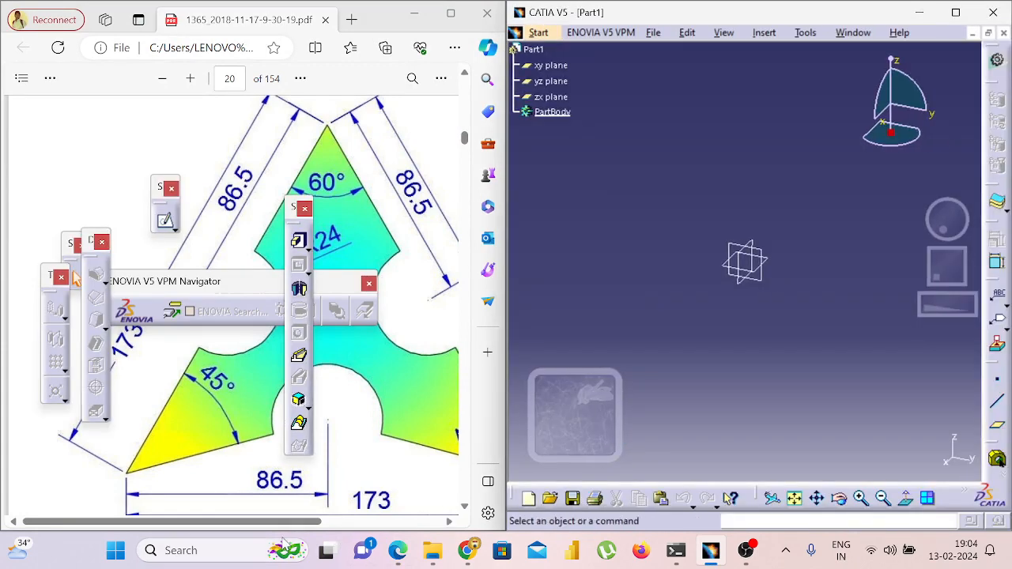
Start a sketch on the xy plane and maximize the CATIA V5 window
{"action": "mouse_move", "coordinate": [300, 524]}
{"action": "left_mouse_down"}
{"action": "mouse_move", "coordinate": [356, 534]}
{"action": "mouse_move", "coordinate": [336, 542]}
{"action": "left_mouse_up"}
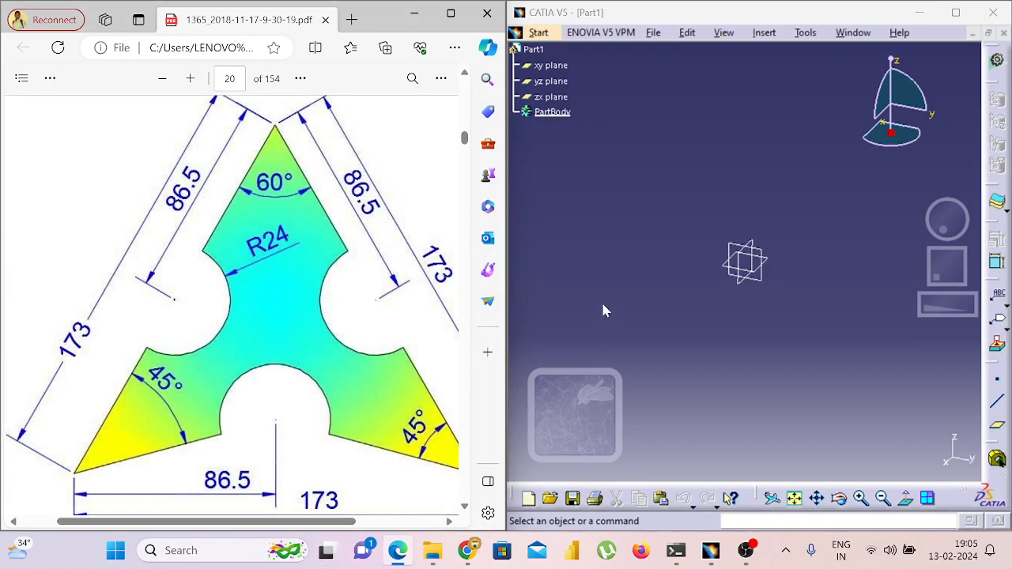
{"action": "left_click", "coordinate": [558, 71]}
{"action": "left_click", "coordinate": [551, 66]}
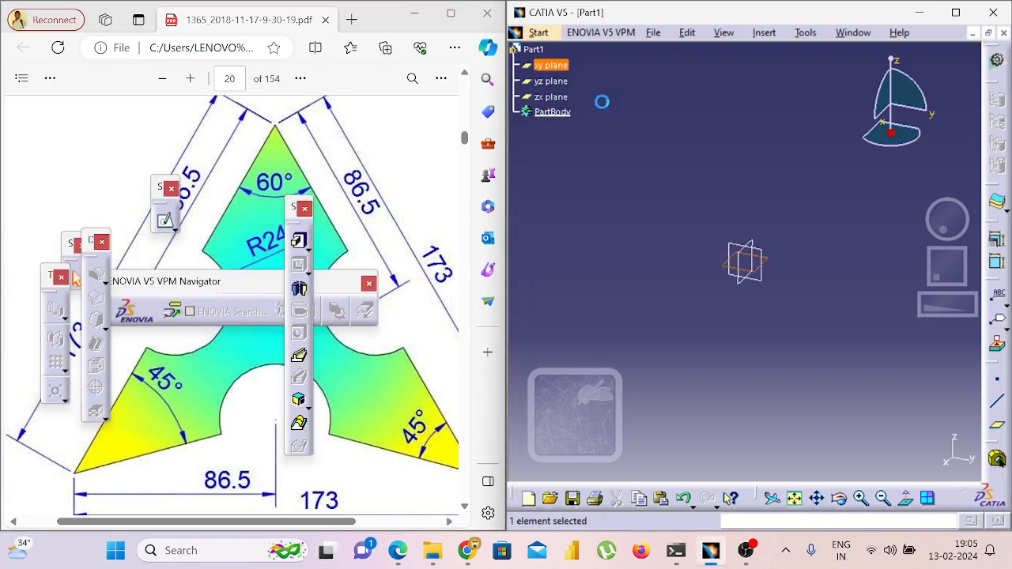
{"action": "left_click", "coordinate": [164, 221]}
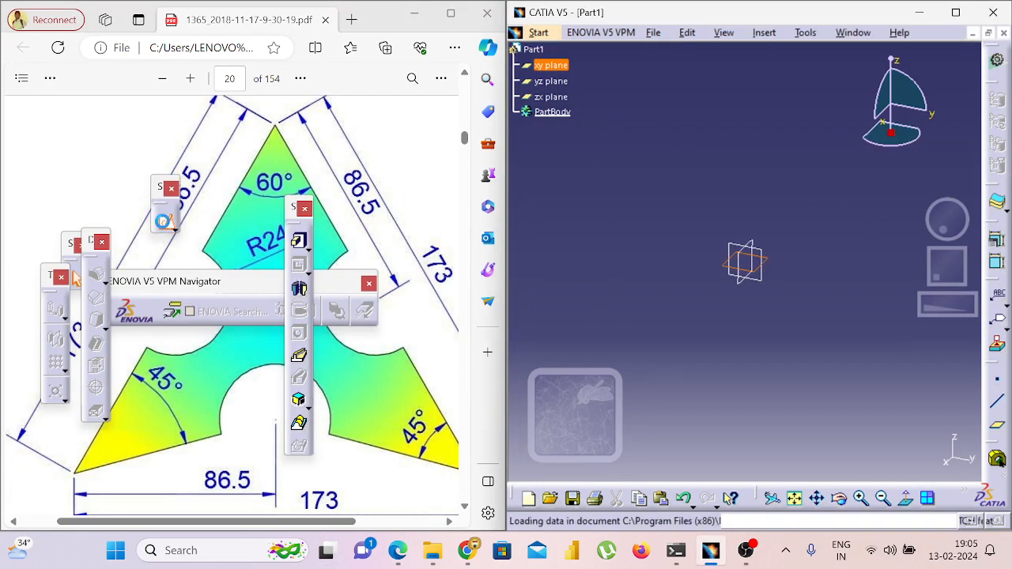
{"action": "left_click", "coordinate": [955, 14]}
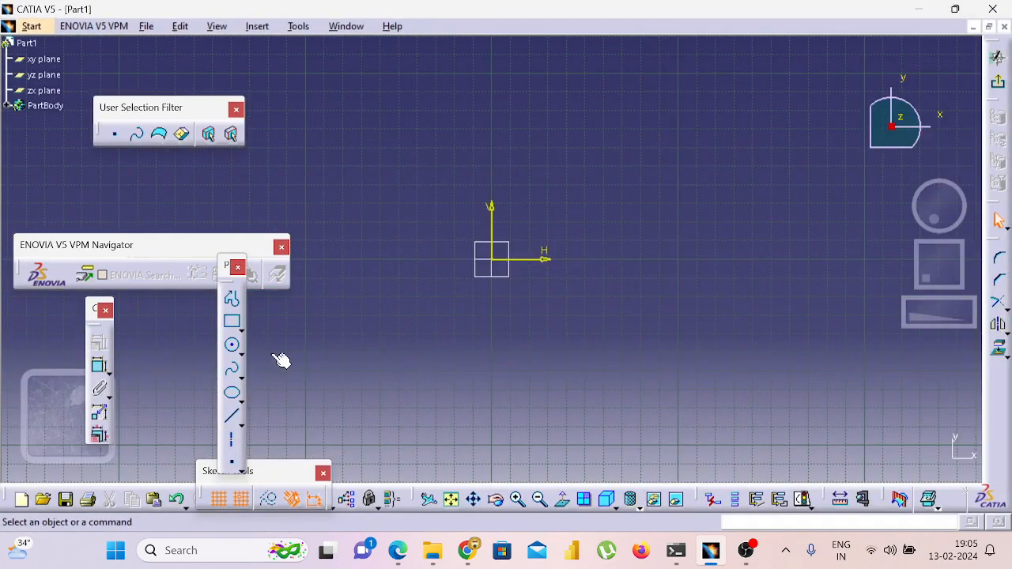
Sketch a horizontal base line about 170 mm long below the origin, spanning both sides of the vertical axis
{"action": "left_click", "coordinate": [241, 331]}
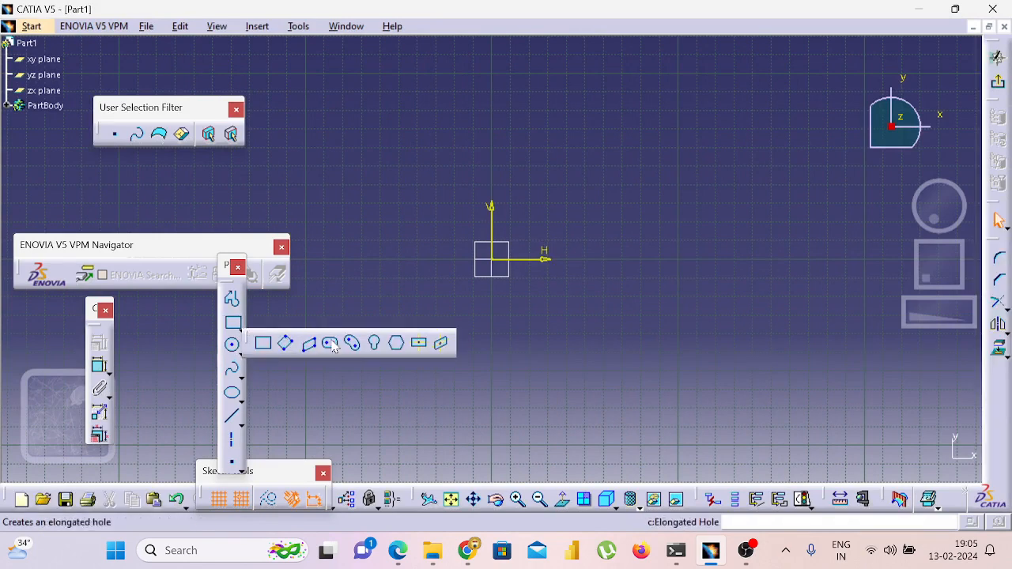
{"action": "left_click", "coordinate": [231, 416]}
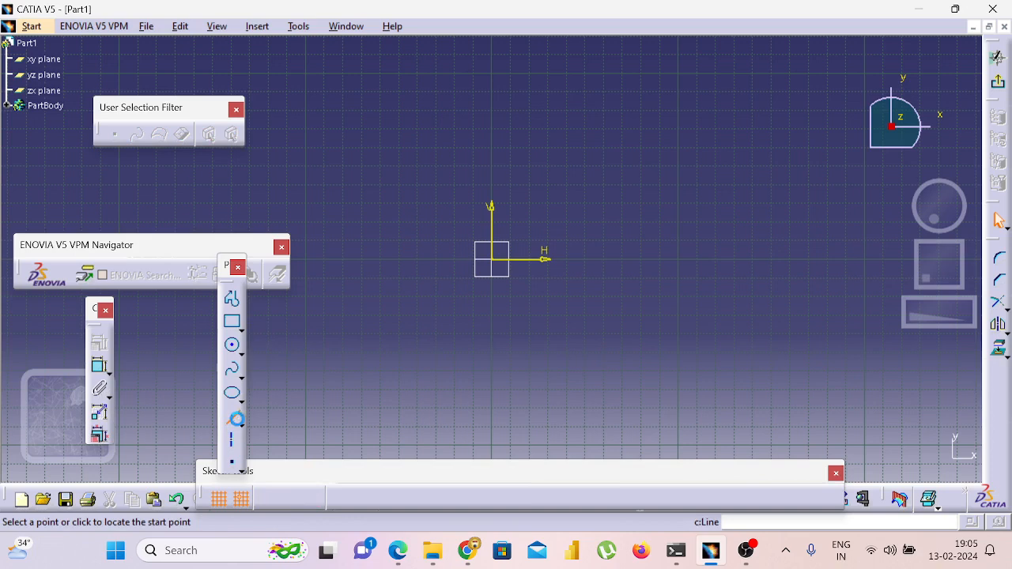
{"action": "left_click", "coordinate": [380, 334]}
{"action": "left_click", "coordinate": [696, 334]}
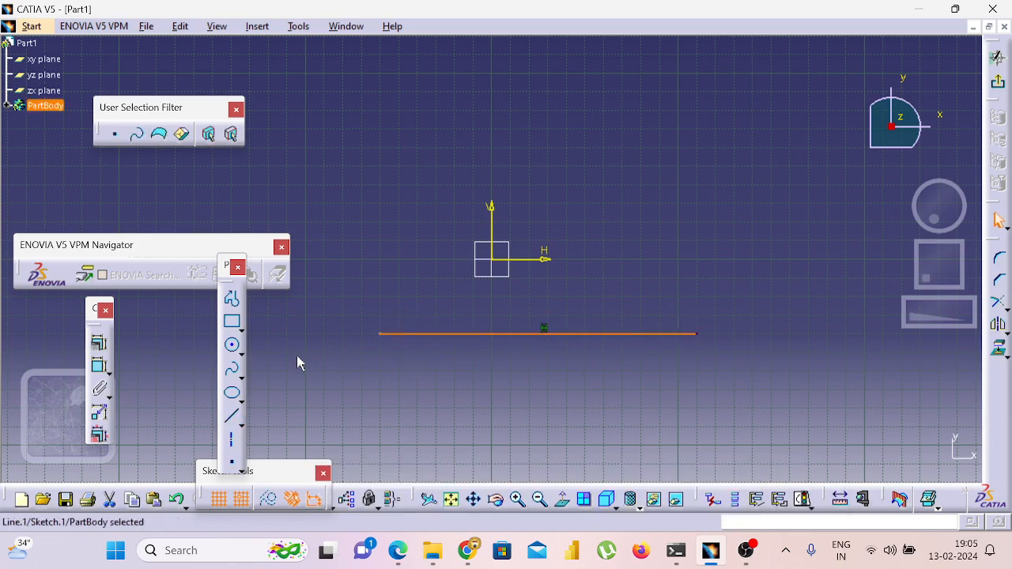
Dimension the horizontal base line's length and set it to 173 mm
{"action": "left_click", "coordinate": [99, 365]}
{"action": "key", "text": "Escape"}
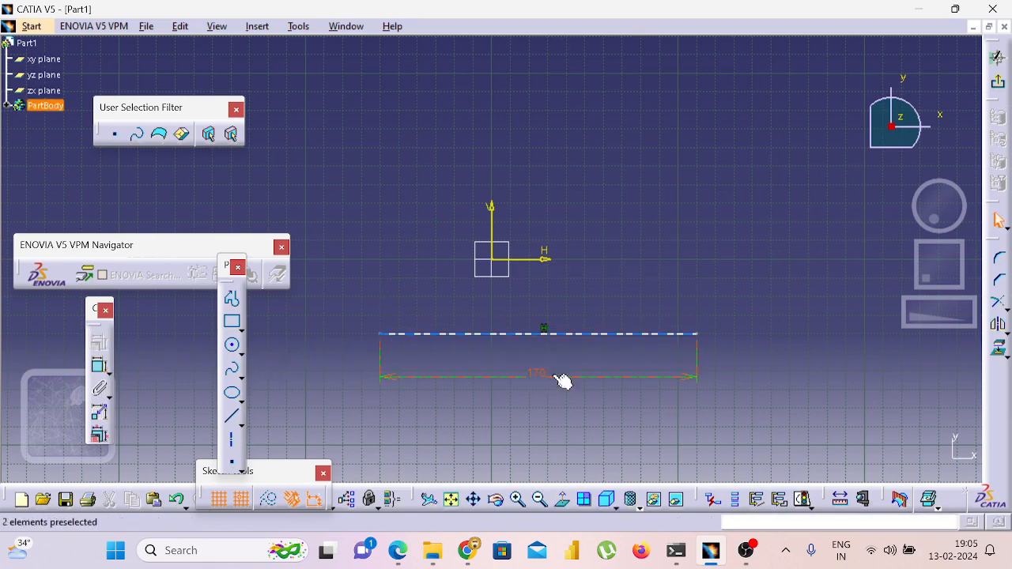
{"action": "double_click", "coordinate": [554, 378]}
{"action": "type", "text": "17"}
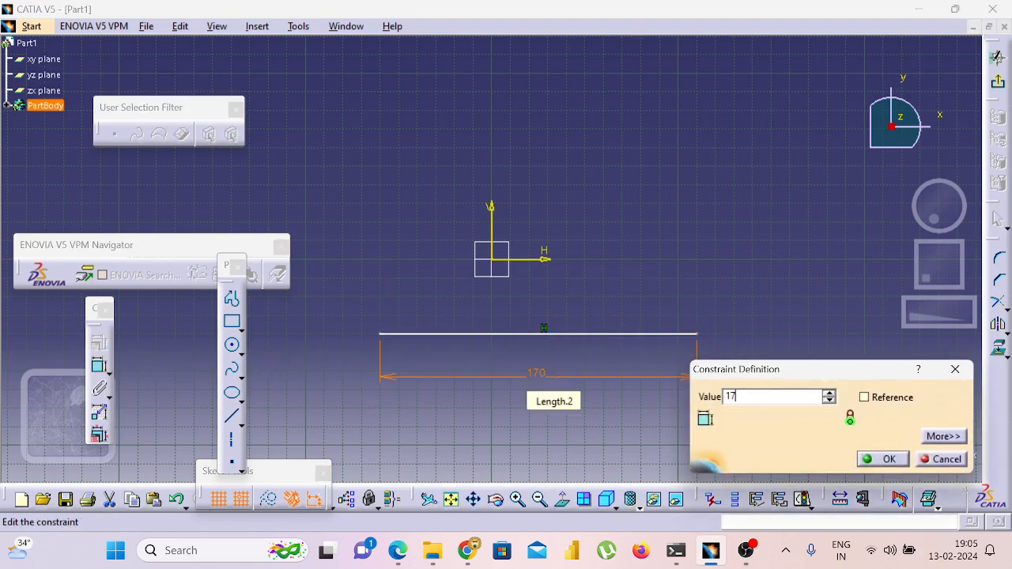
{"action": "type", "text": "3"}
{"action": "key", "text": "Return"}
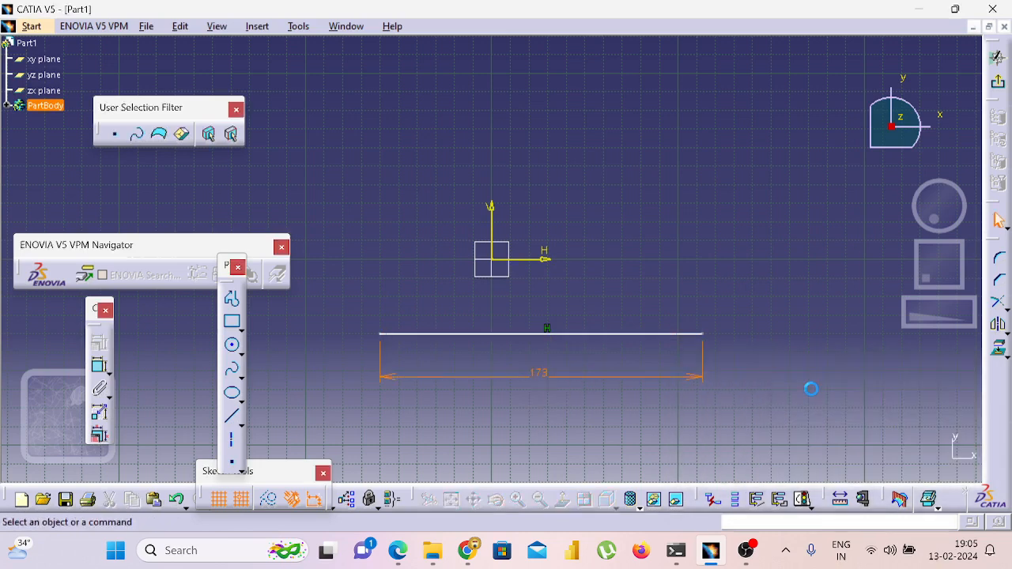
{"action": "left_click", "coordinate": [232, 416]}
{"action": "left_click", "coordinate": [379, 335]}
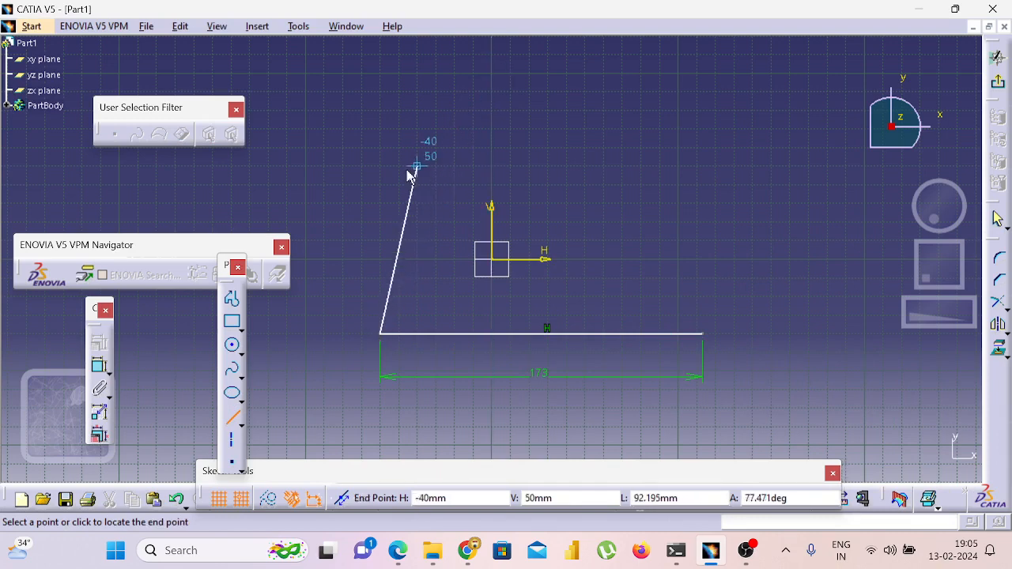
{"action": "key", "text": "Escape"}
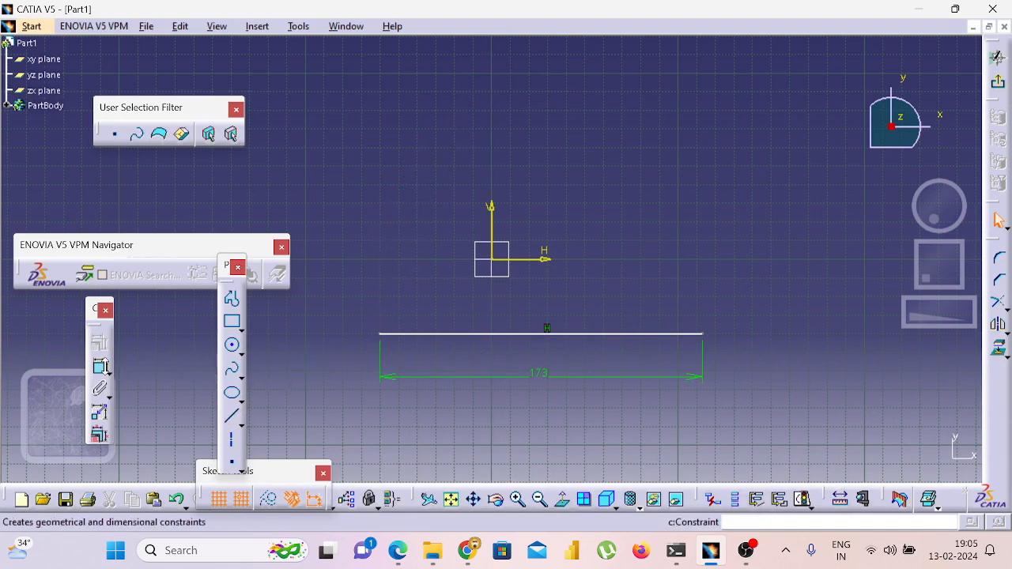
Centre the base line by setting its right endpoint's offset from the vertical axis to 173/2 mm, and delete that offset dimension
{"action": "left_click", "coordinate": [100, 366]}
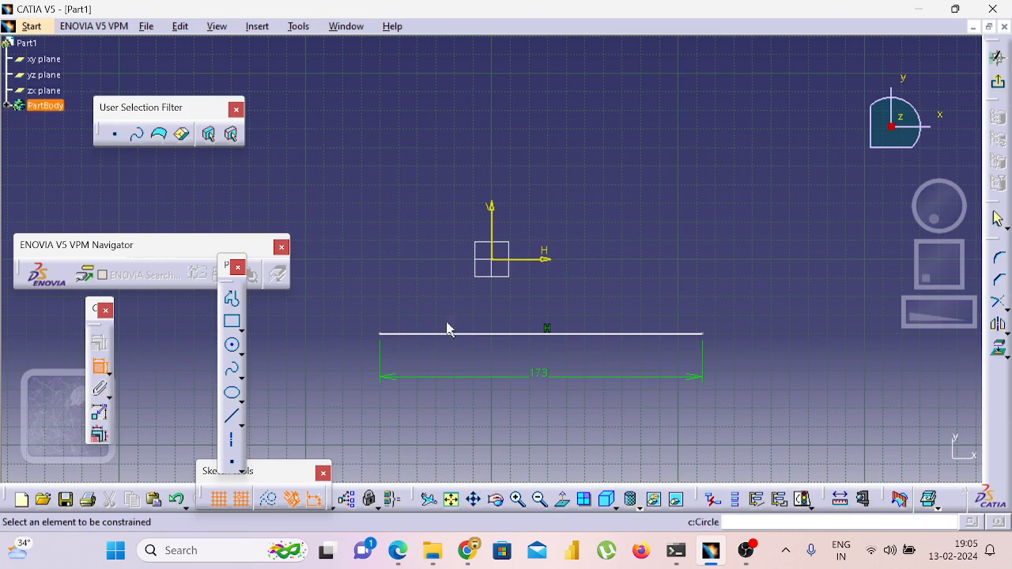
{"action": "left_click", "coordinate": [491, 251]}
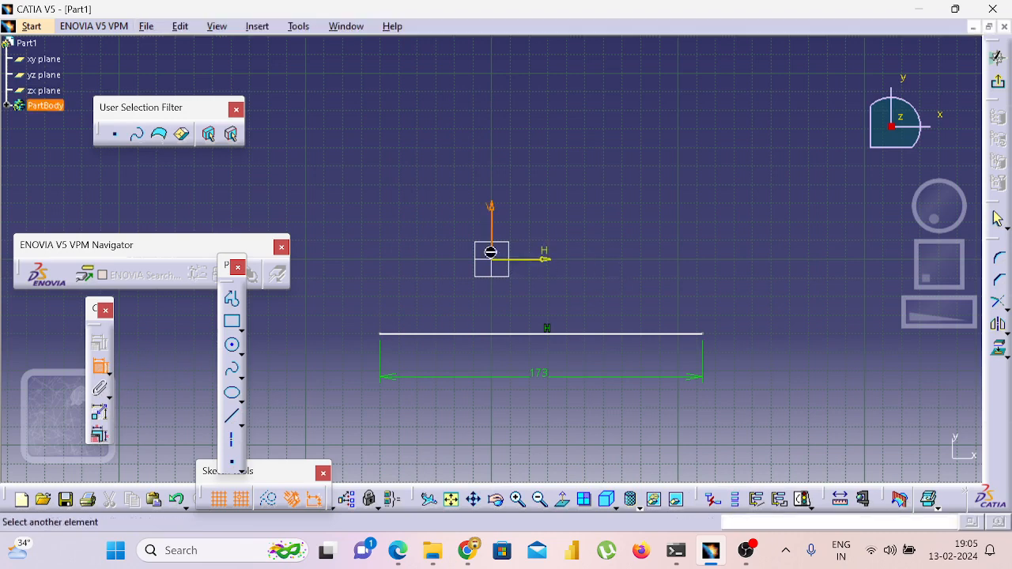
{"action": "left_click", "coordinate": [703, 334]}
{"action": "left_click", "coordinate": [709, 230]}
{"action": "double_click", "coordinate": [709, 227]}
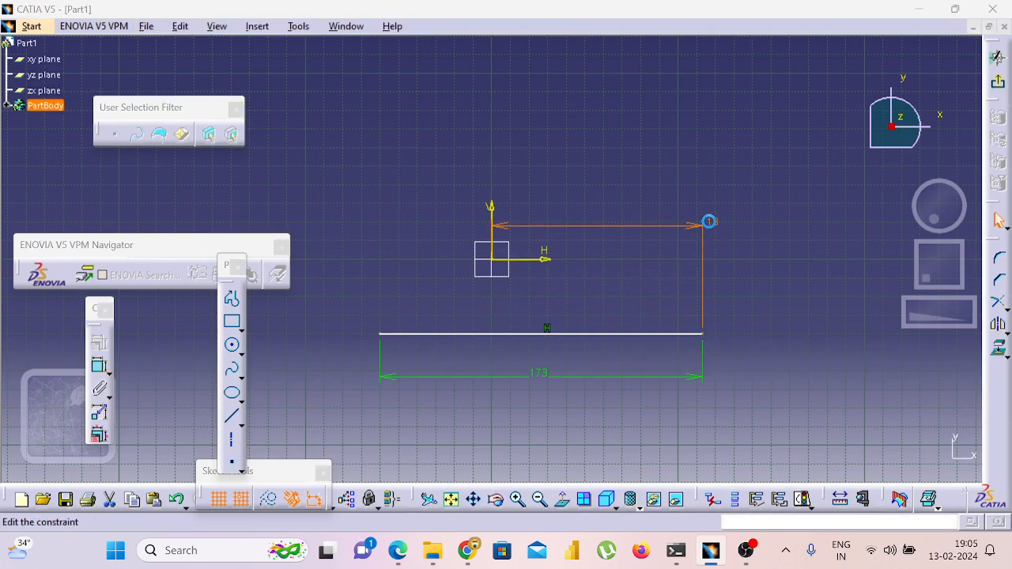
{"action": "type", "text": "173/2"}
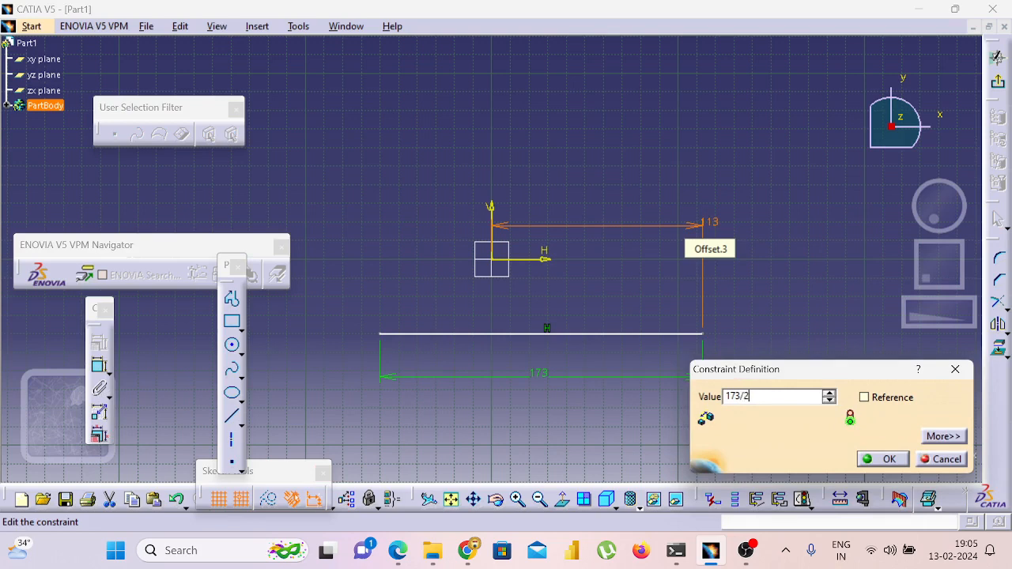
{"action": "key", "text": "Return"}
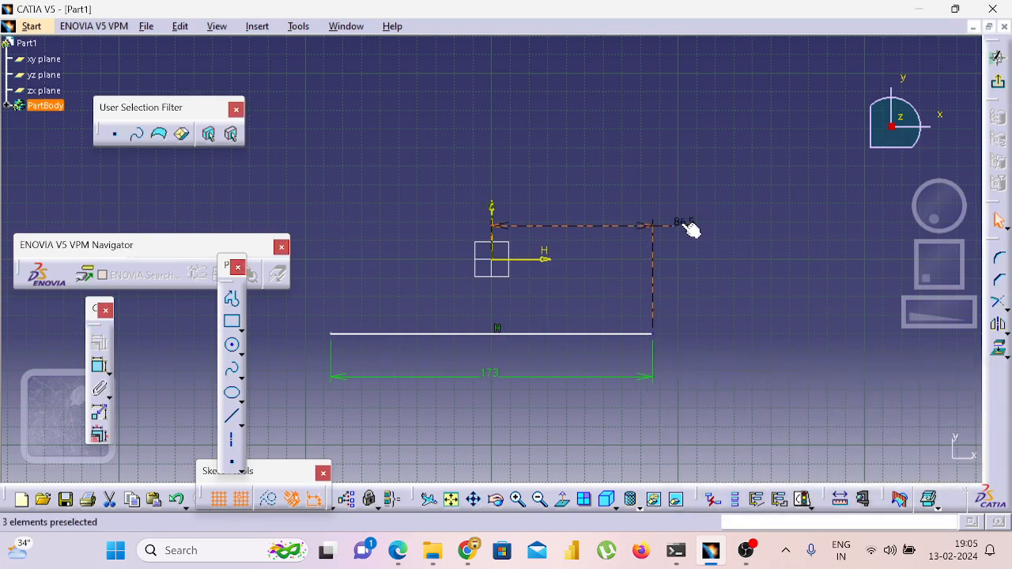
{"action": "key", "text": "Delete"}
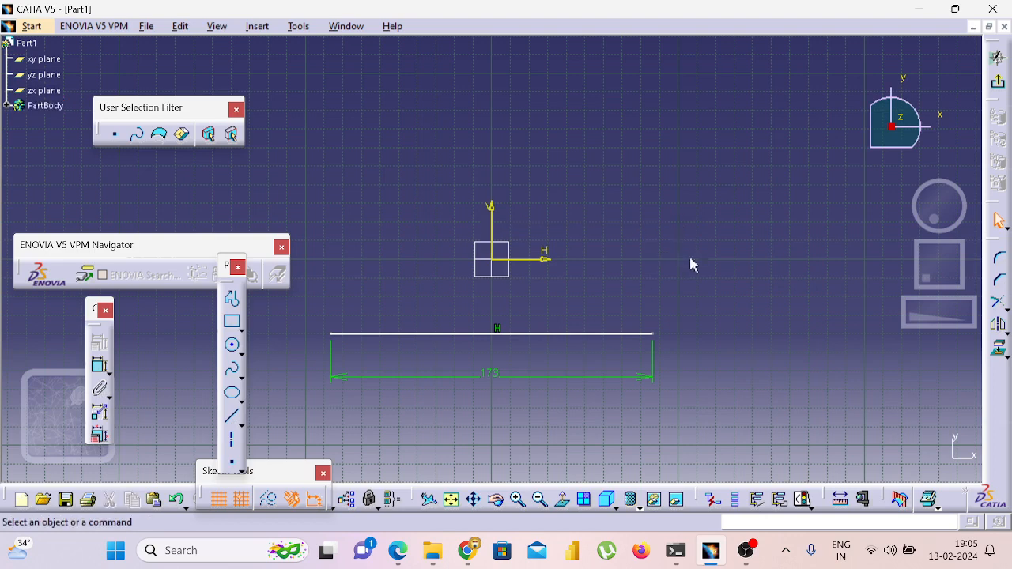
Sketch a slanted line from the base line's left endpoint to the vertical axis, ending 100 mm above the origin
{"action": "left_click", "coordinate": [232, 417]}
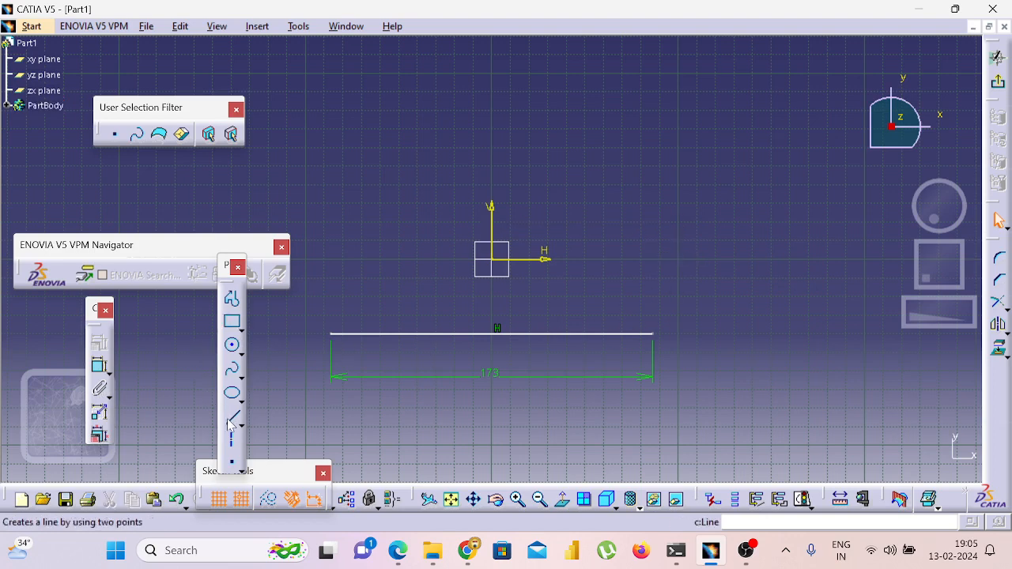
{"action": "left_click", "coordinate": [330, 335]}
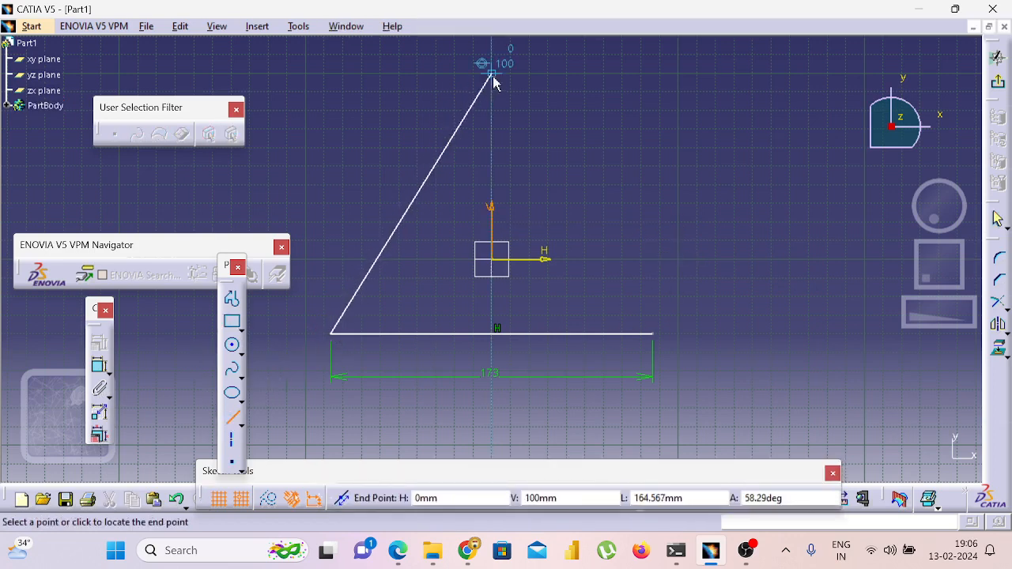
{"action": "left_click", "coordinate": [493, 76]}
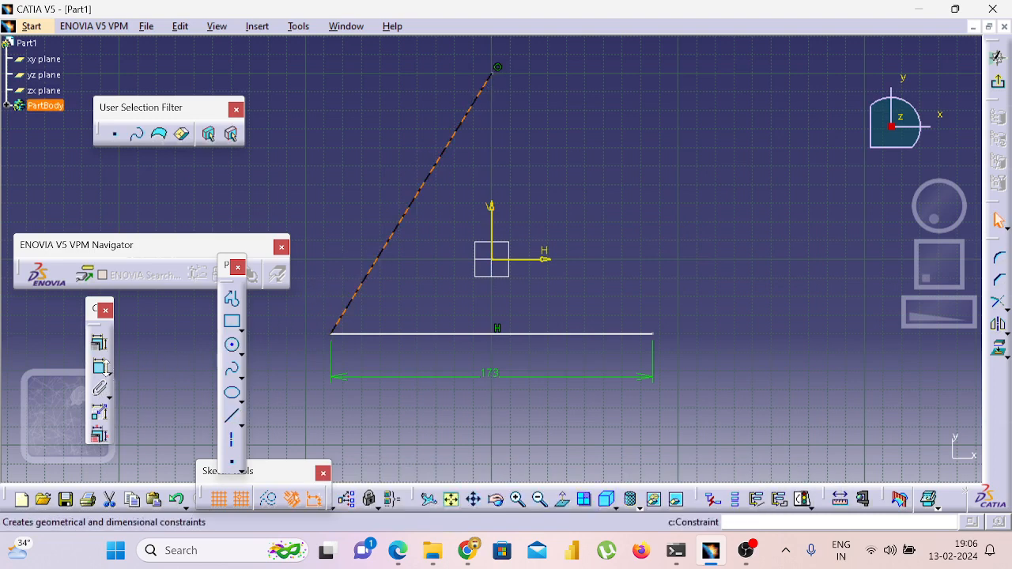
Dimension the slanted left side's length, placing the dimension outside the profile, and set it to 173 mm
{"action": "left_click", "coordinate": [108, 372]}
{"action": "left_click", "coordinate": [102, 373]}
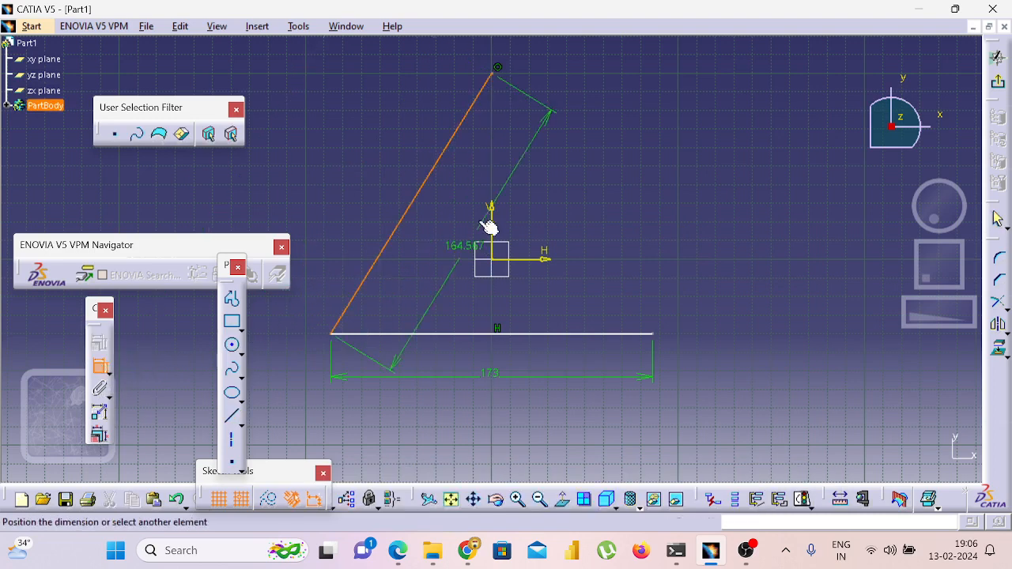
{"action": "left_click", "coordinate": [366, 175]}
{"action": "double_click", "coordinate": [355, 170]}
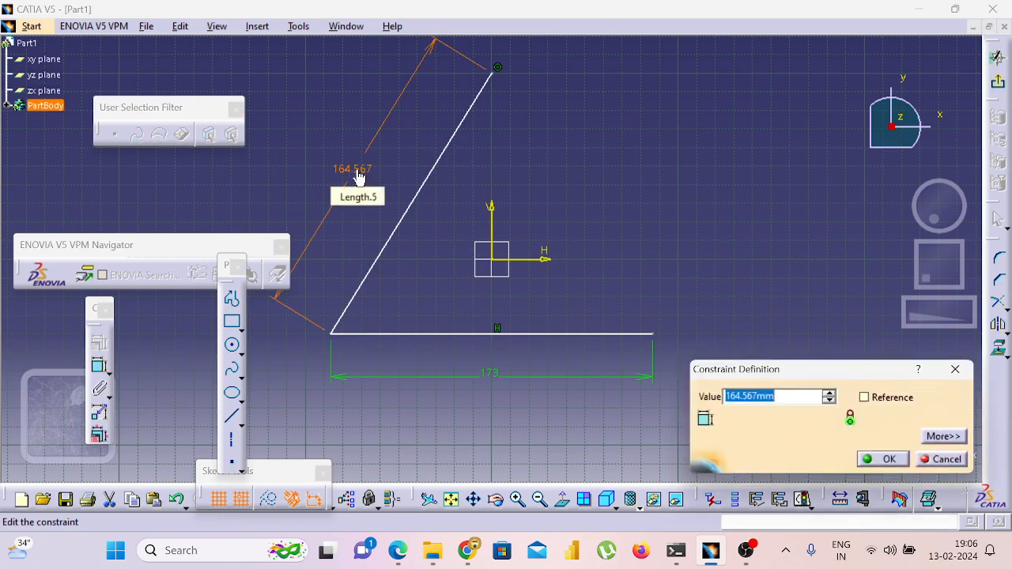
{"action": "type", "text": "173"}
{"action": "key", "text": "Return"}
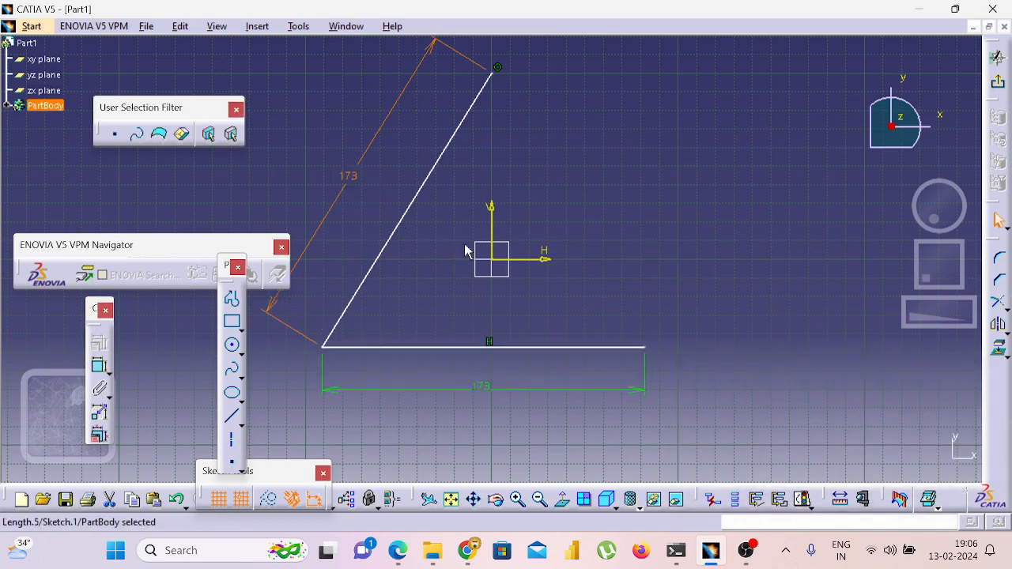
Switch to the Google Meet call in Chrome, admit all waiting participants, and return to CATIA V5
{"action": "mouse_move", "coordinate": [465, 565]}
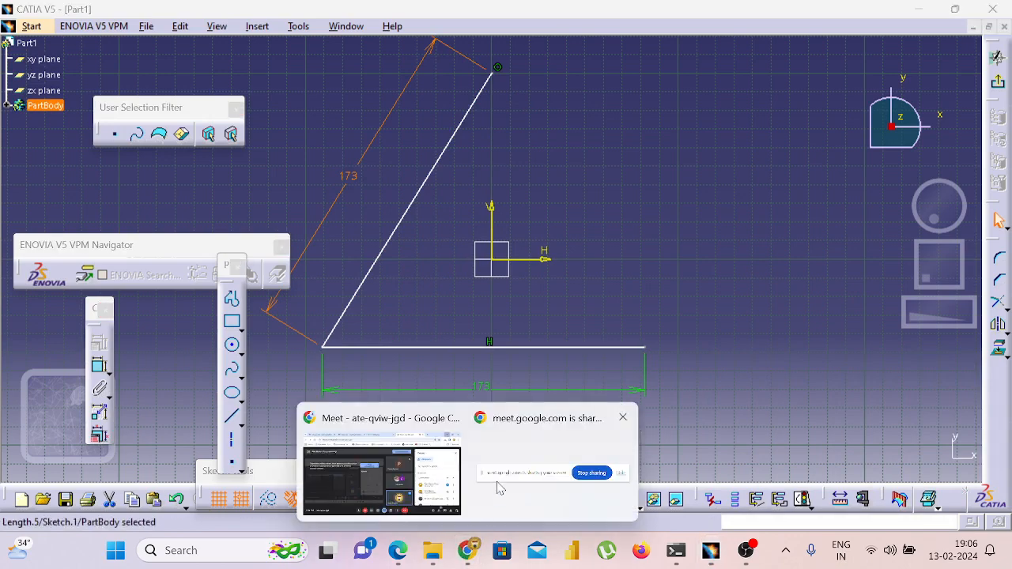
{"action": "left_click", "coordinate": [382, 470]}
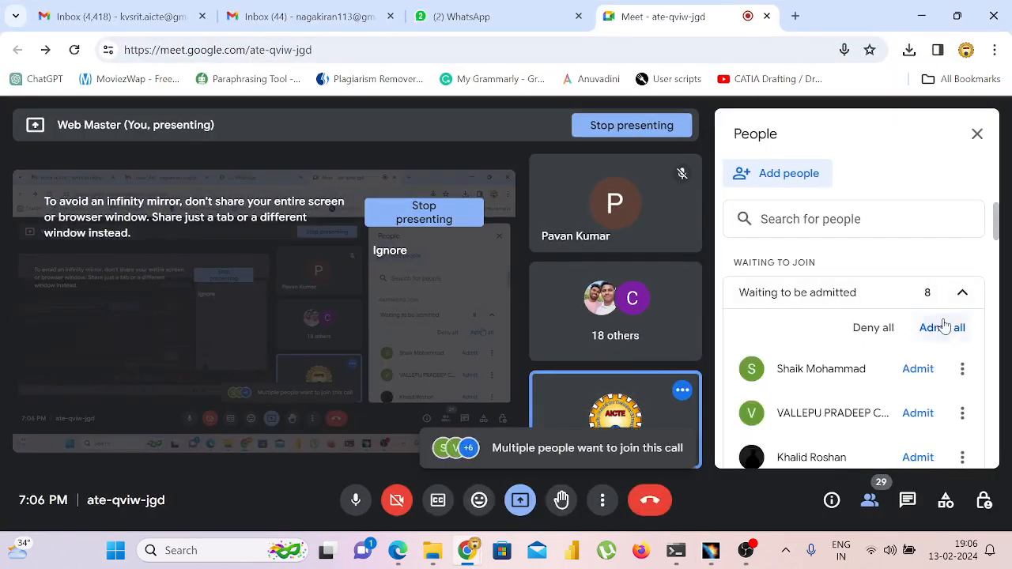
{"action": "left_click", "coordinate": [942, 327]}
{"action": "left_click", "coordinate": [688, 361]}
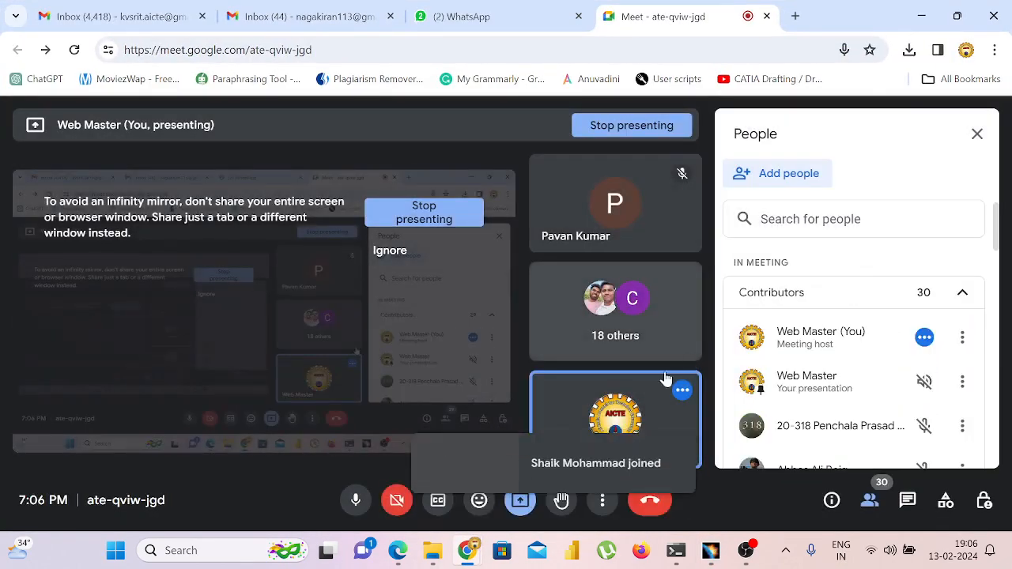
{"action": "left_click", "coordinate": [714, 551]}
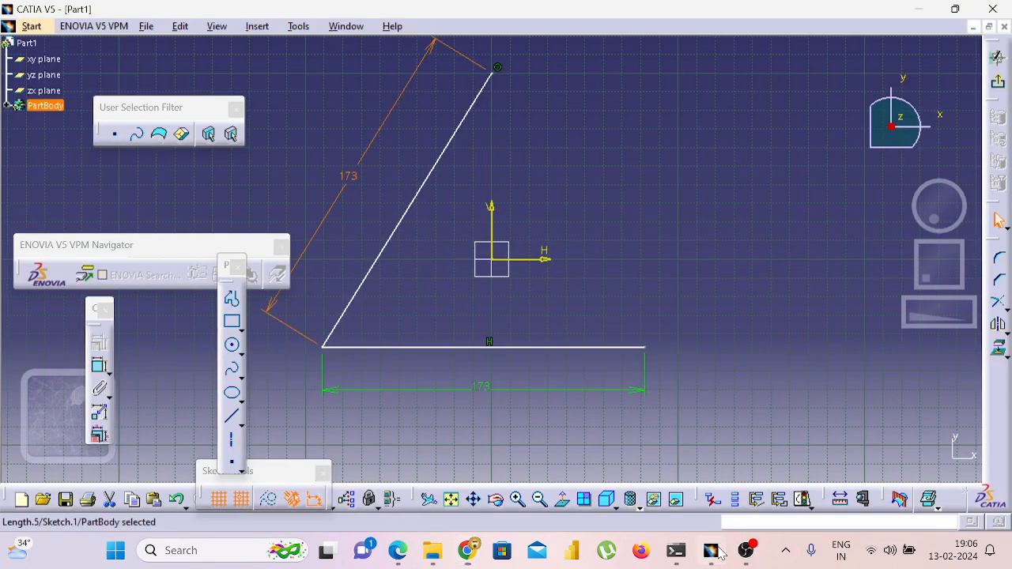
Close the triangle with a line from the apex on the vertical axis to the base line's right endpoint
{"action": "left_click", "coordinate": [740, 332]}
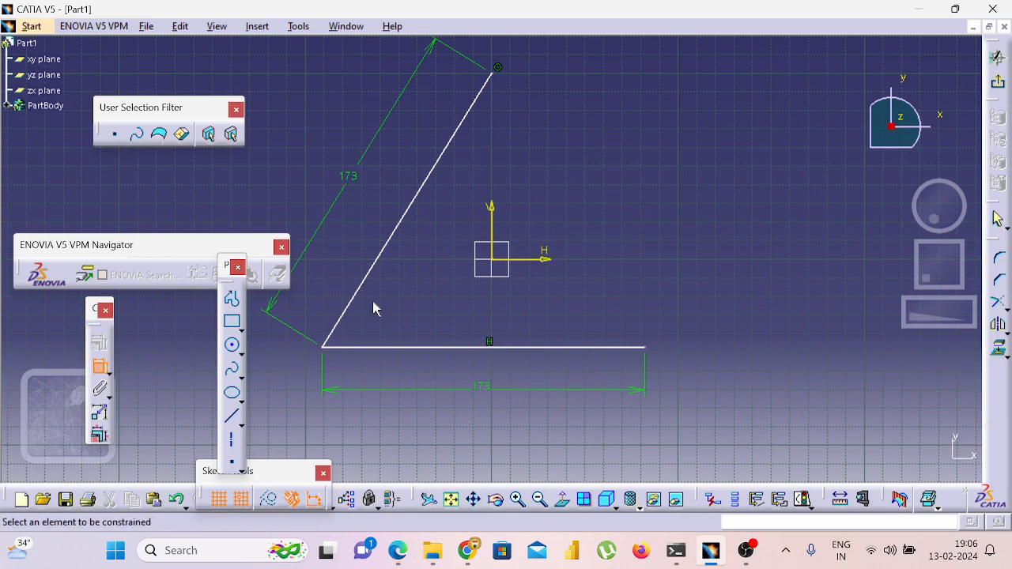
{"action": "left_click", "coordinate": [231, 416]}
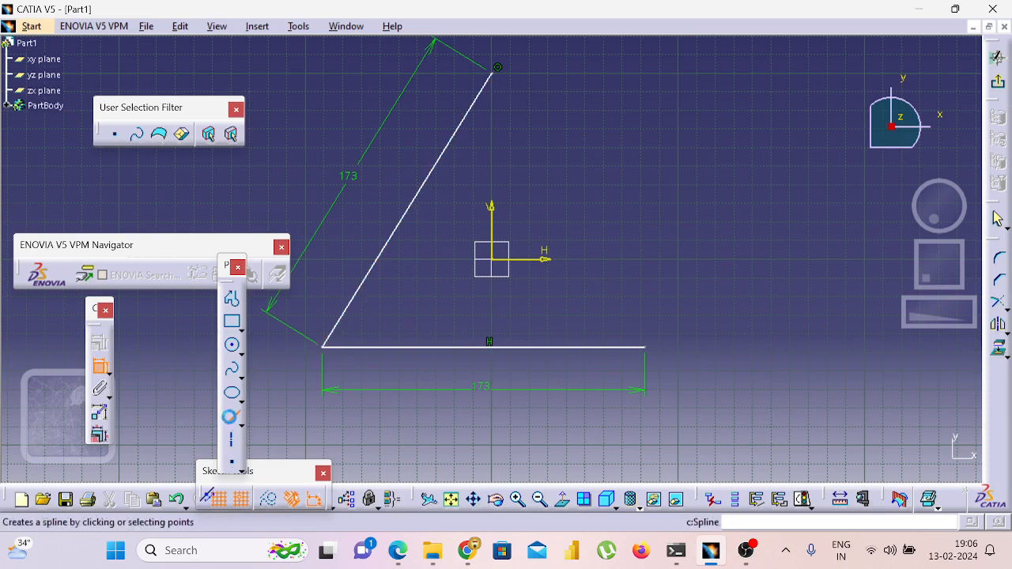
{"action": "left_click", "coordinate": [492, 72]}
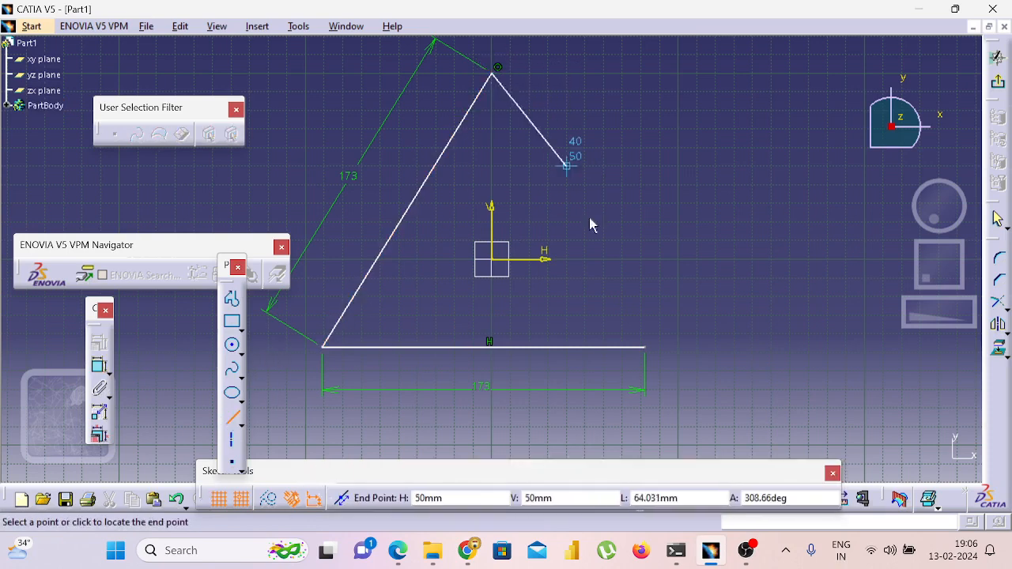
{"action": "left_click", "coordinate": [645, 347]}
{"action": "left_click", "coordinate": [706, 341]}
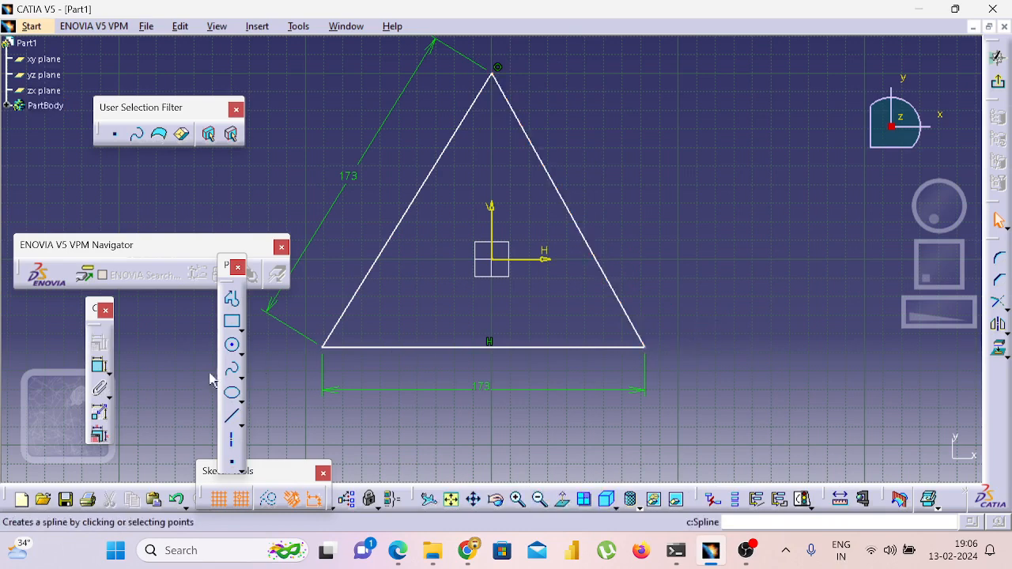
Dimension the triangle's right side length, placing the dimension outside the profile, and set it to 173 mm
{"action": "left_click", "coordinate": [100, 369]}
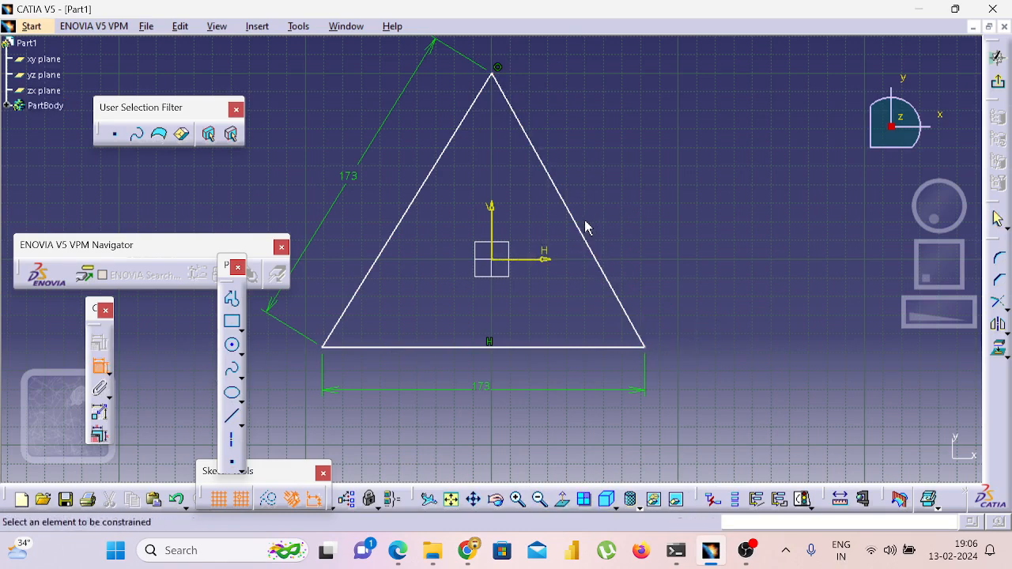
{"action": "left_click", "coordinate": [585, 231]}
{"action": "left_click", "coordinate": [637, 204]}
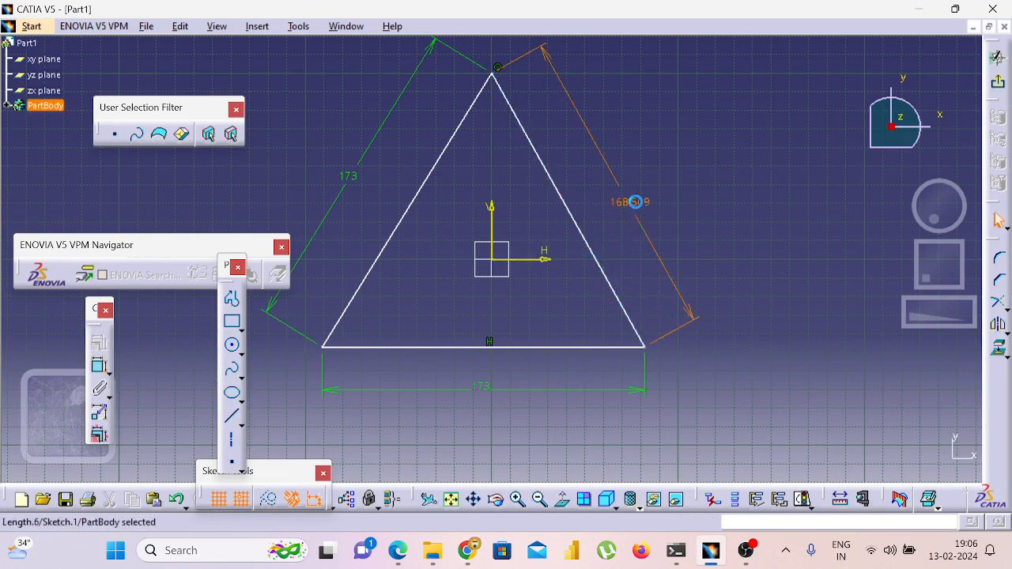
{"action": "double_click", "coordinate": [637, 207]}
{"action": "type", "text": "173"}
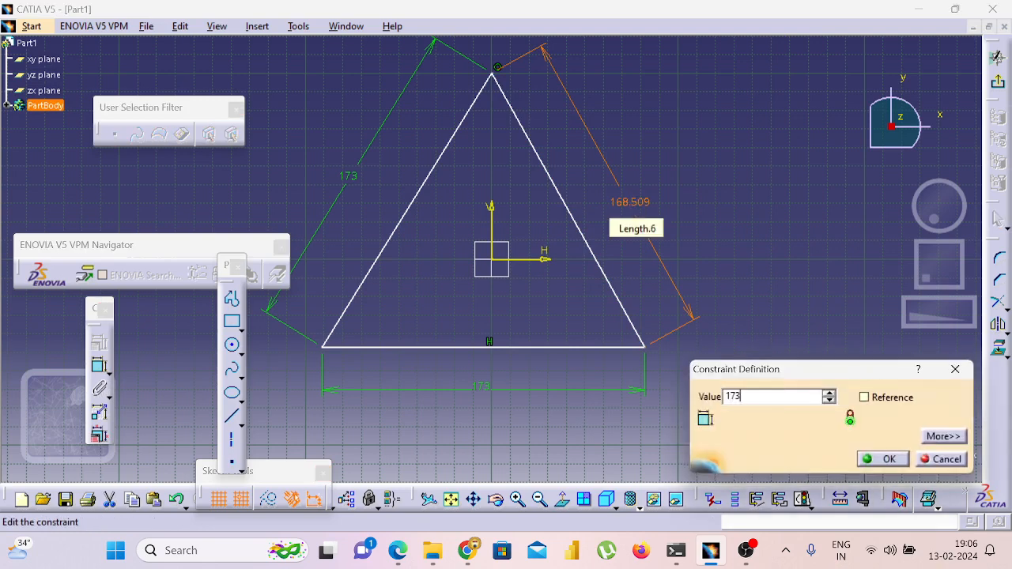
{"action": "key", "text": "Return"}
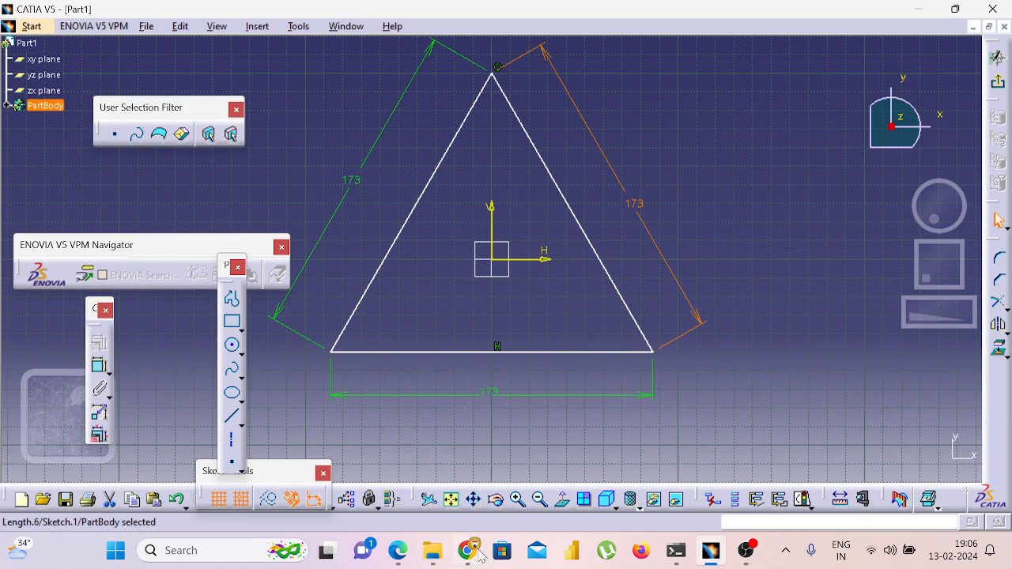
Check the page 20 drawing in Edge, return to CATIA V5, and sketch a circle about 22 mm in radius centred at the base line's midpoint
{"action": "left_click", "coordinate": [400, 553]}
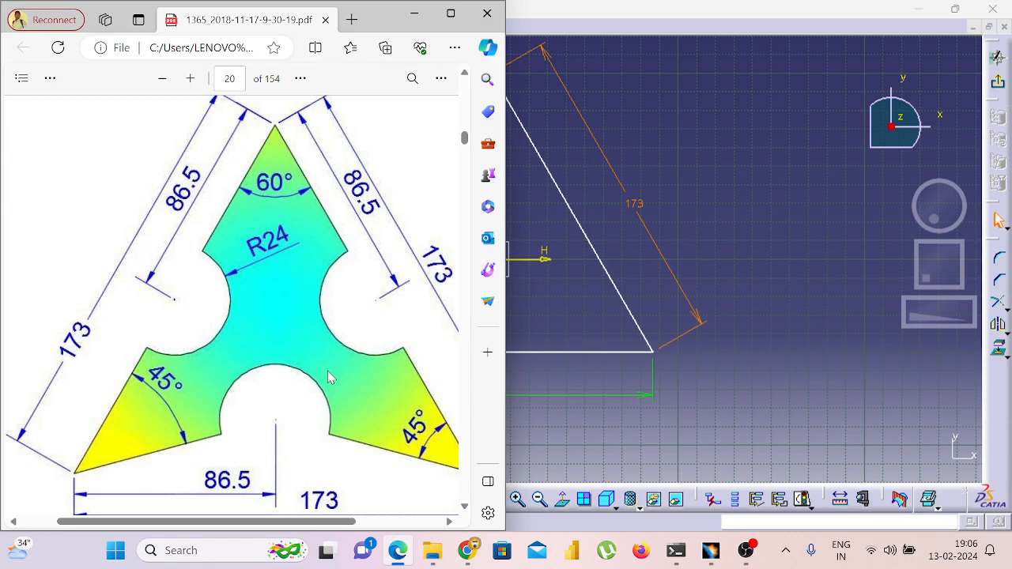
{"action": "left_click", "coordinate": [785, 396]}
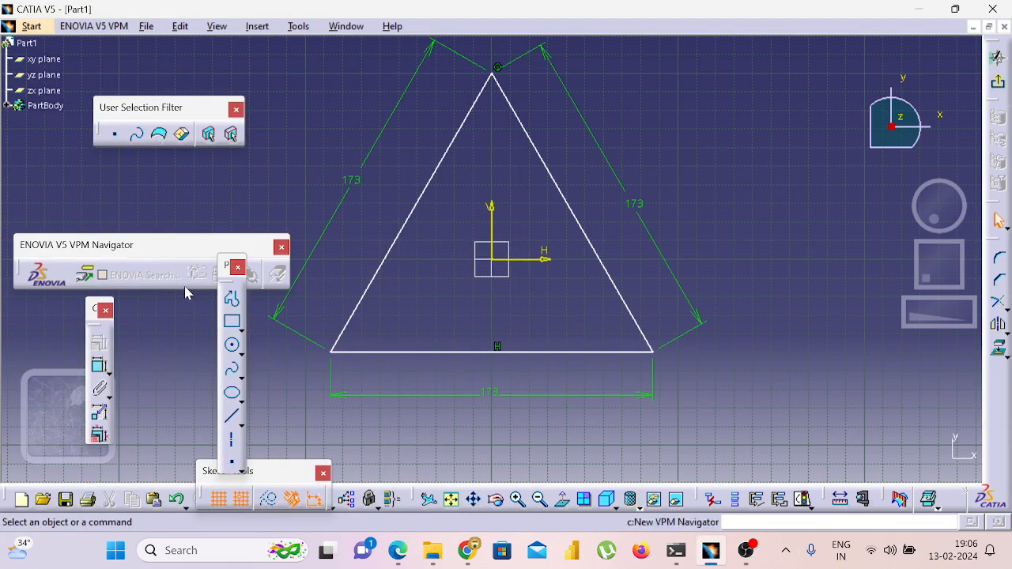
{"action": "left_click", "coordinate": [235, 353]}
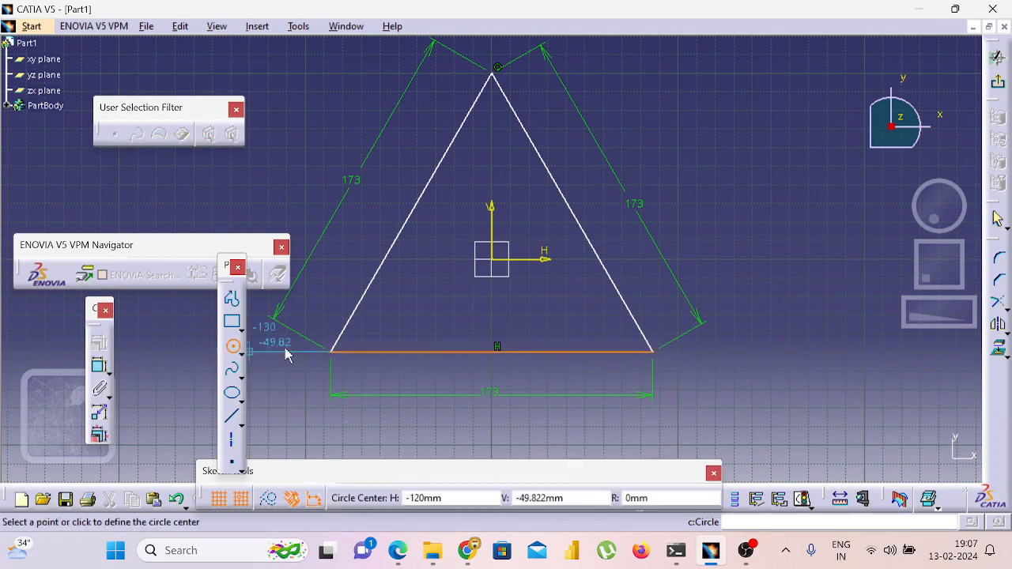
{"action": "left_click", "coordinate": [492, 352]}
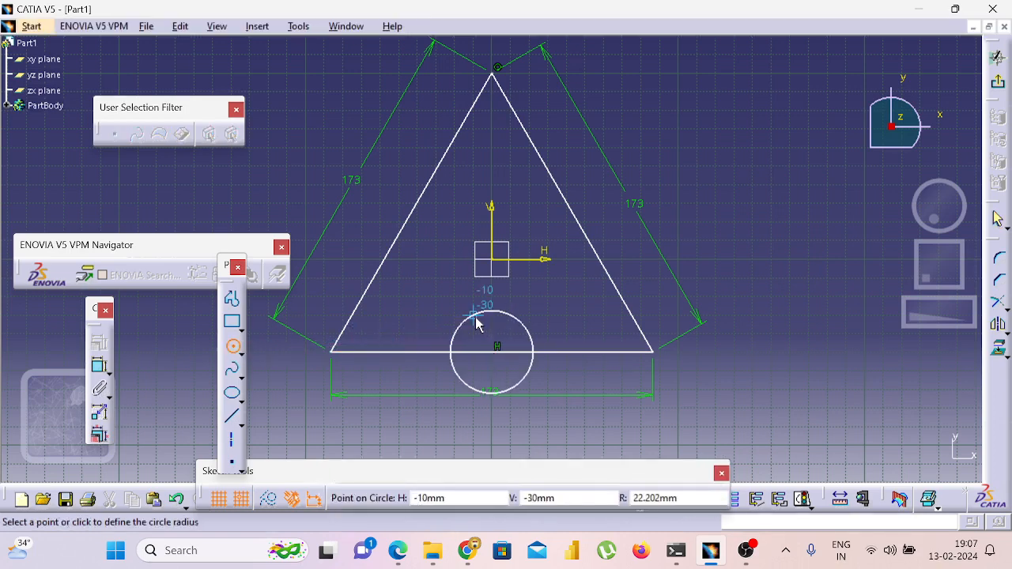
{"action": "left_click", "coordinate": [474, 313]}
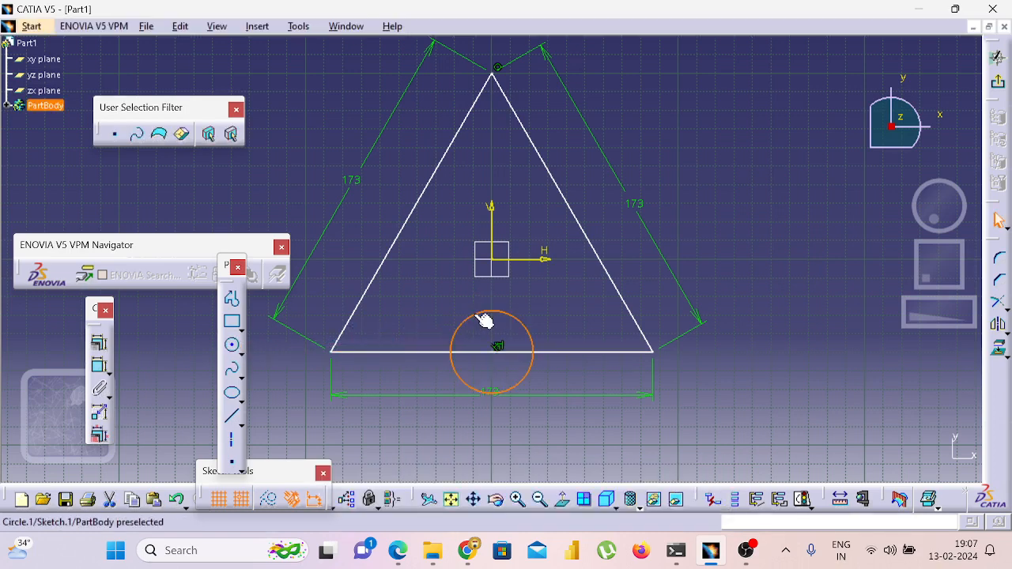
Compare with the page 20 drawing in Edge, return to CATIA V5, and delete the horizontal base line and the circle
{"action": "key", "text": "super+Tab"}
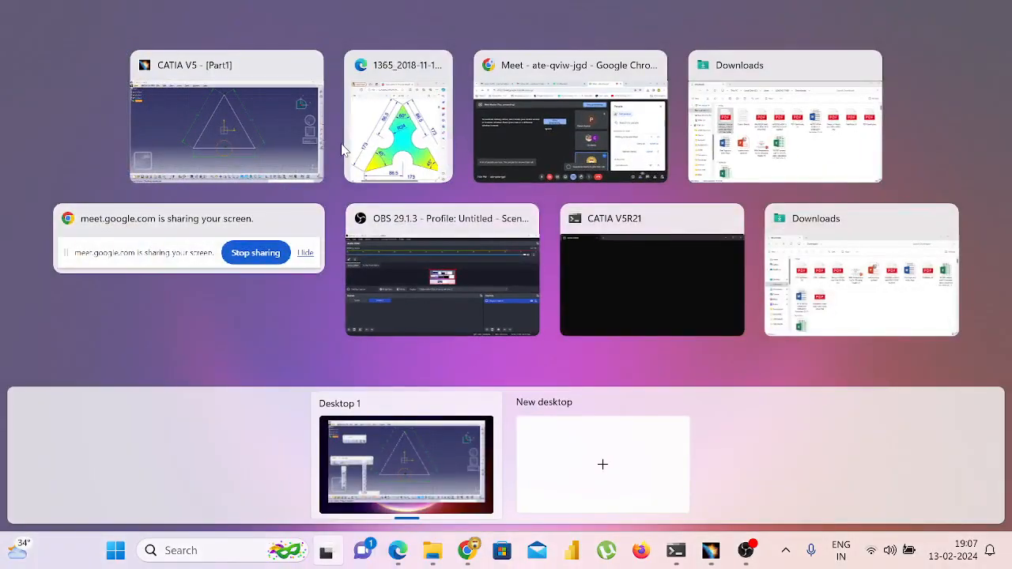
{"action": "left_click", "coordinate": [409, 139]}
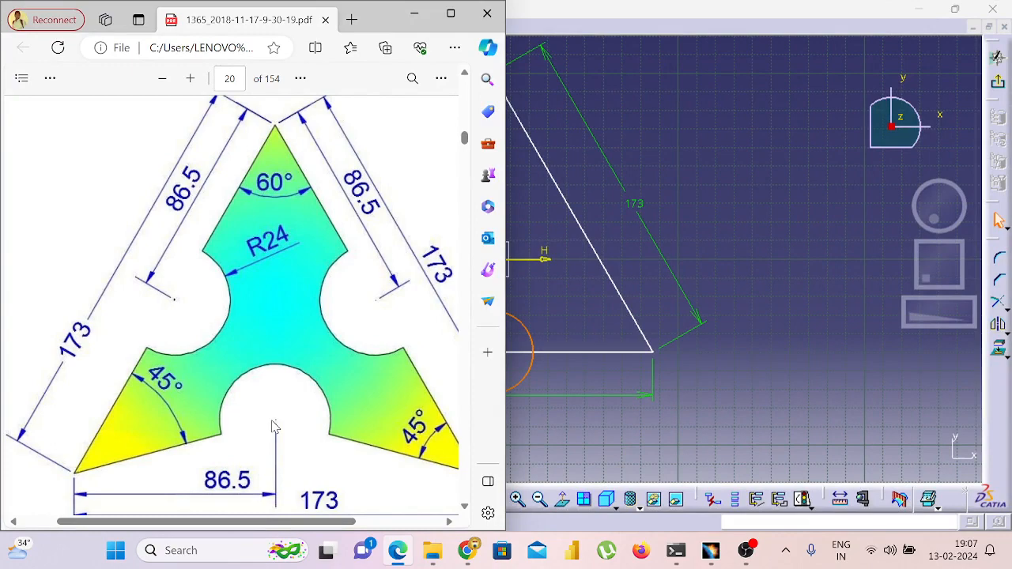
{"action": "key", "text": "super+Tab"}
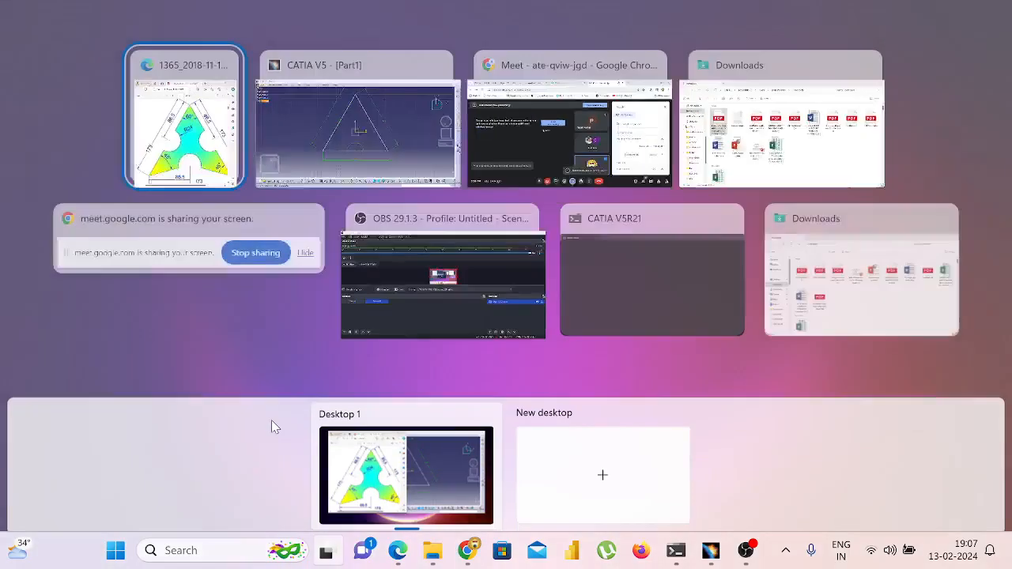
{"action": "left_click", "coordinate": [338, 129]}
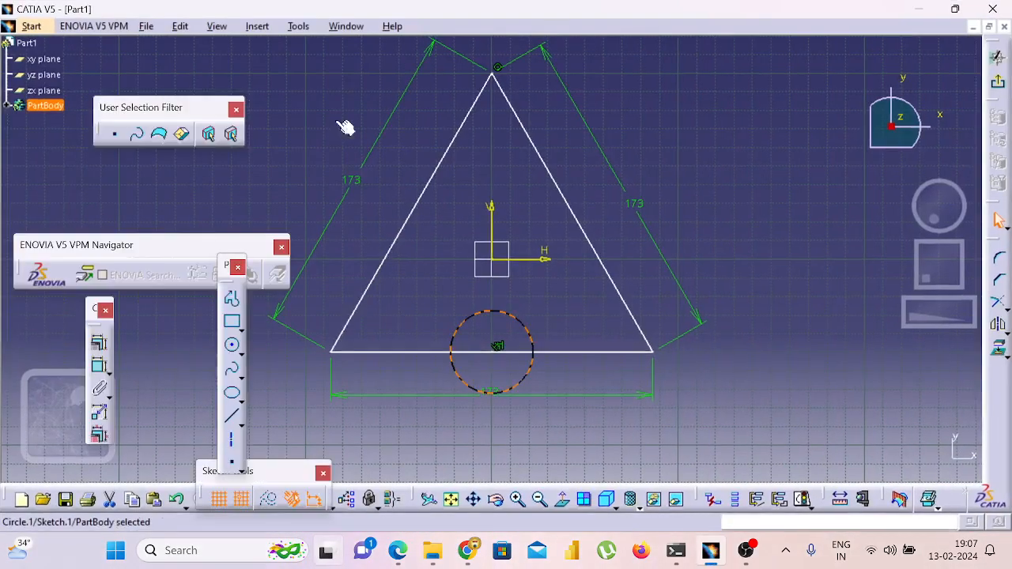
{"action": "left_click", "coordinate": [395, 352]}
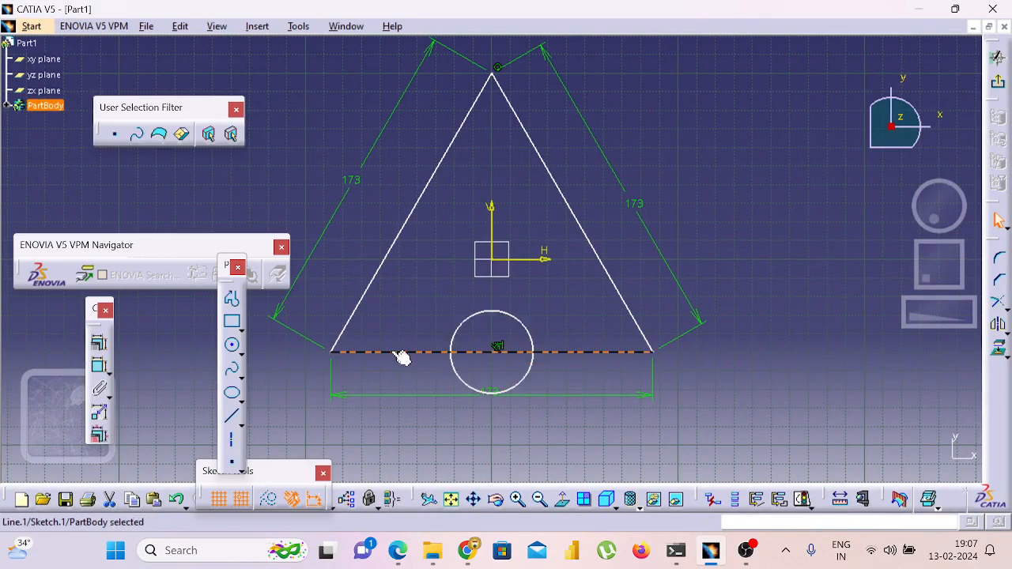
{"action": "key", "text": "Delete"}
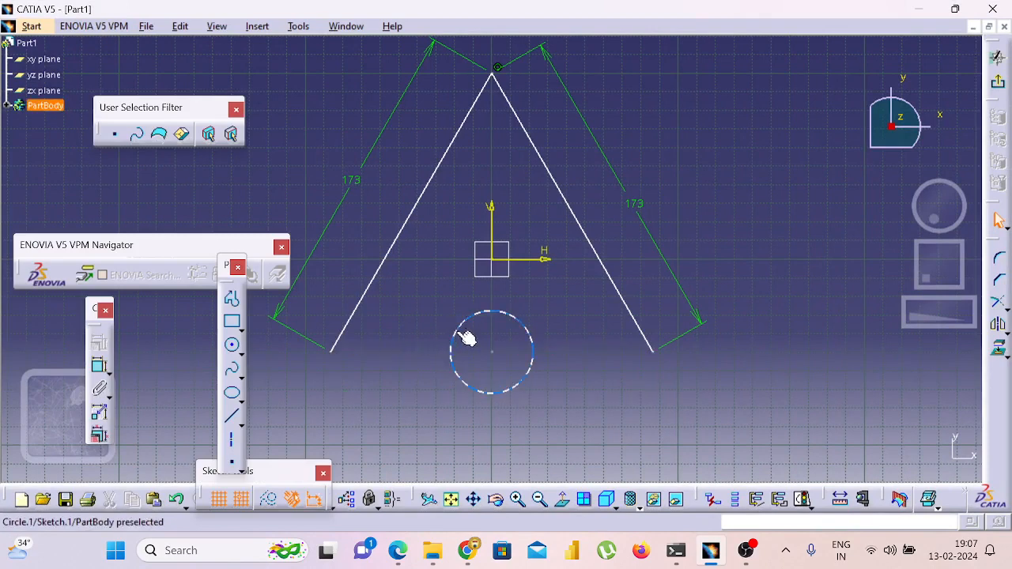
{"action": "left_click", "coordinate": [464, 338]}
{"action": "key", "text": "Delete"}
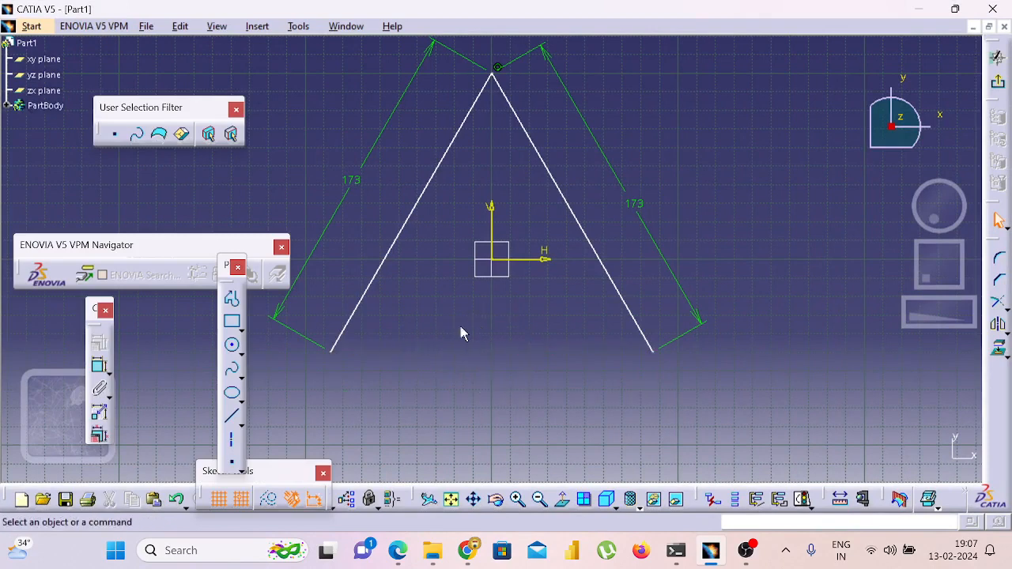
Sketch a short slanted line from the left side's lower endpoint into the triangle's interior, and check it against the page 20 drawing
{"action": "left_click", "coordinate": [232, 416]}
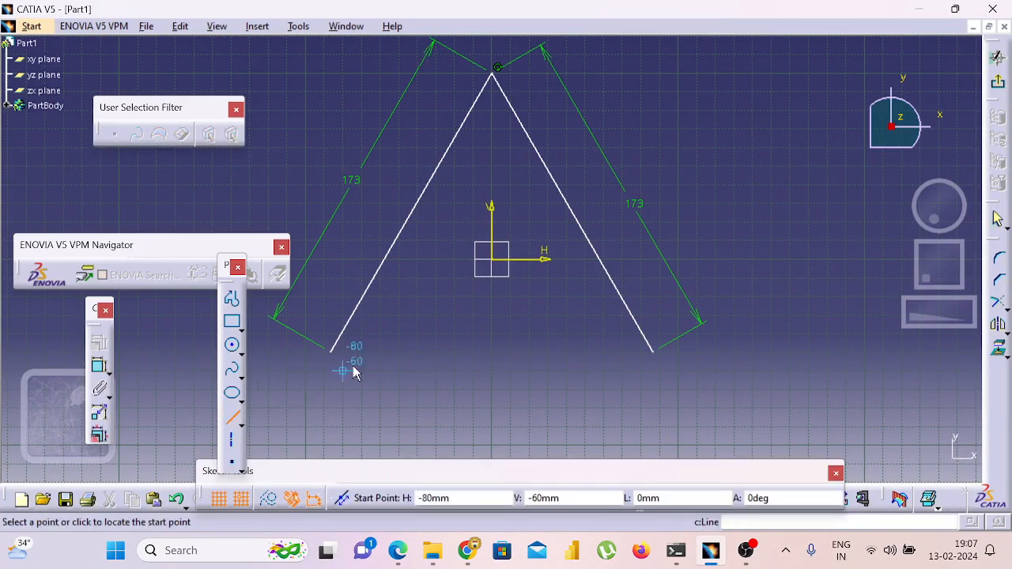
{"action": "left_click", "coordinate": [332, 352]}
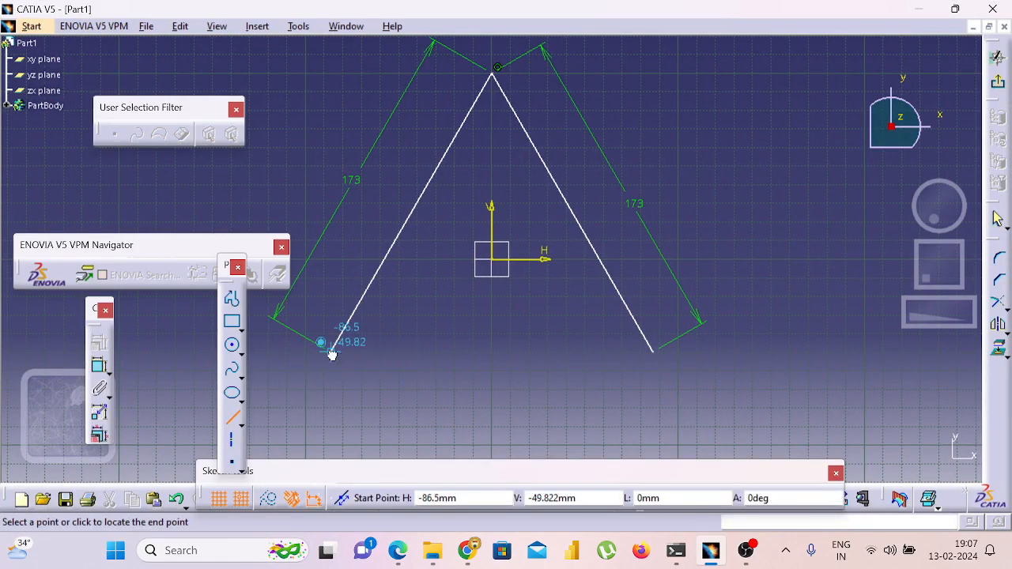
{"action": "left_click", "coordinate": [447, 311]}
{"action": "left_click", "coordinate": [501, 352]}
{"action": "key", "text": "alt+Tab"}
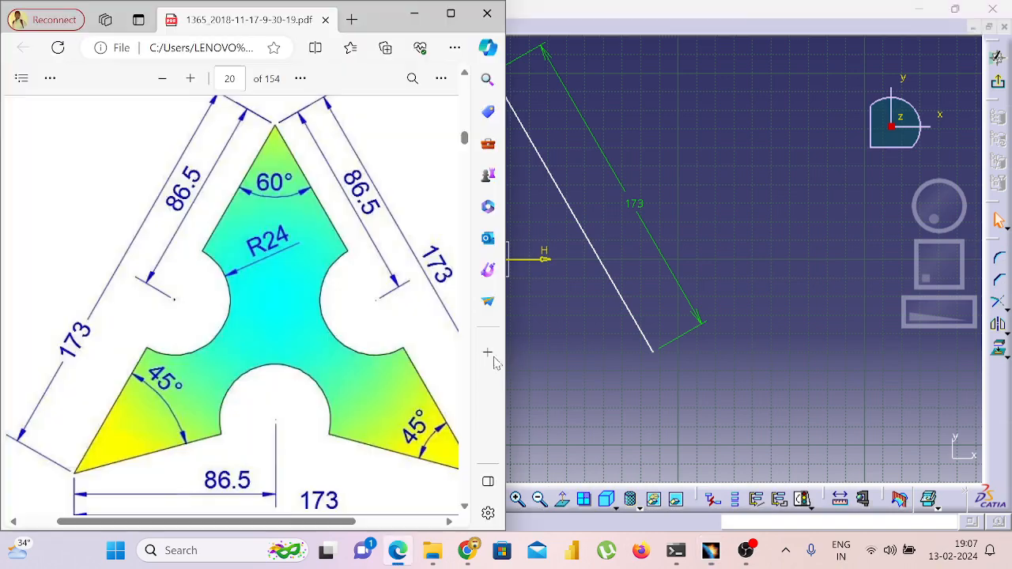
{"action": "key", "text": "alt+Tab"}
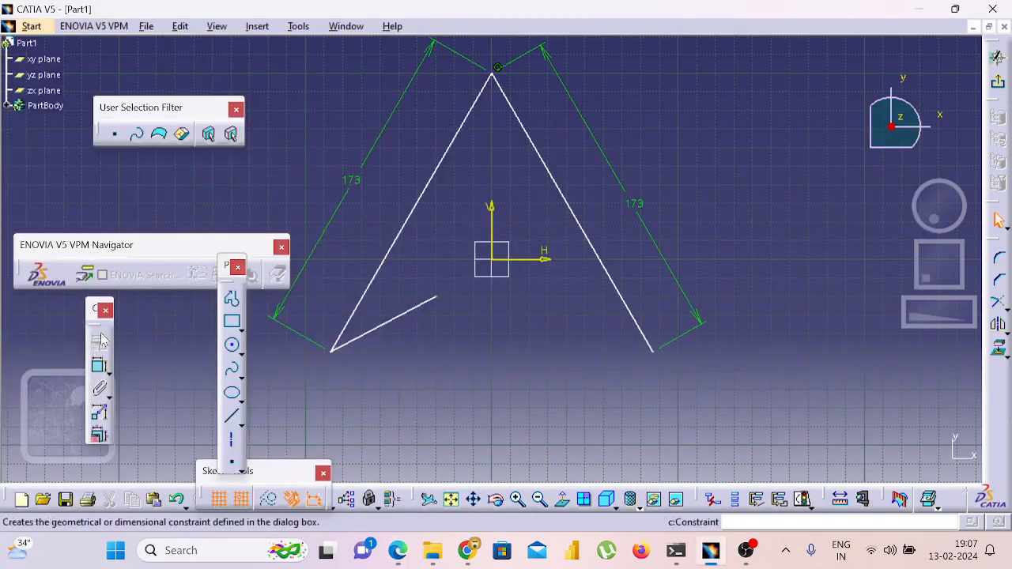
Dimension the angle between the two long sides at the apex, placing it inside the profile
{"action": "left_click", "coordinate": [102, 369]}
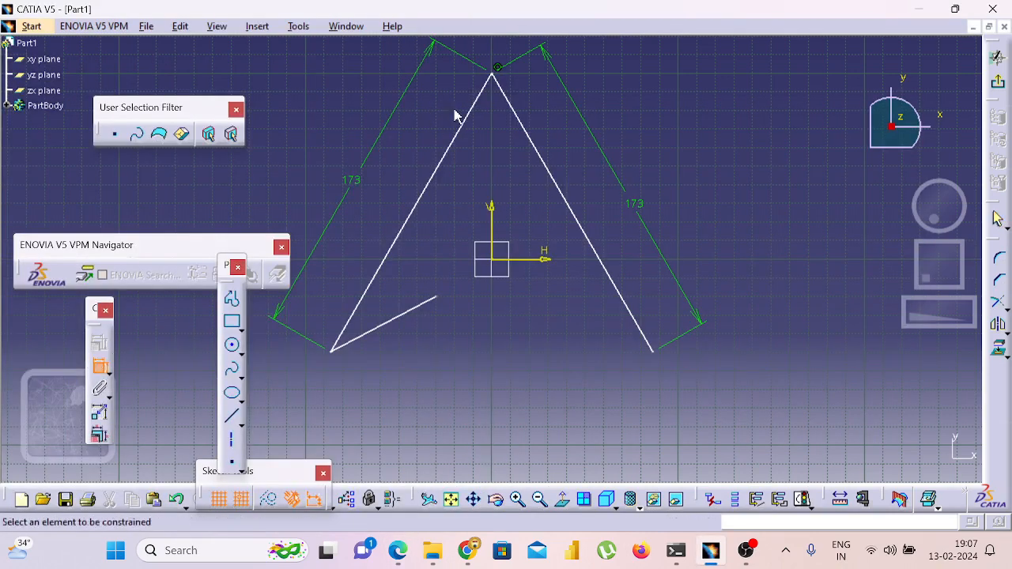
{"action": "left_click", "coordinate": [483, 89]}
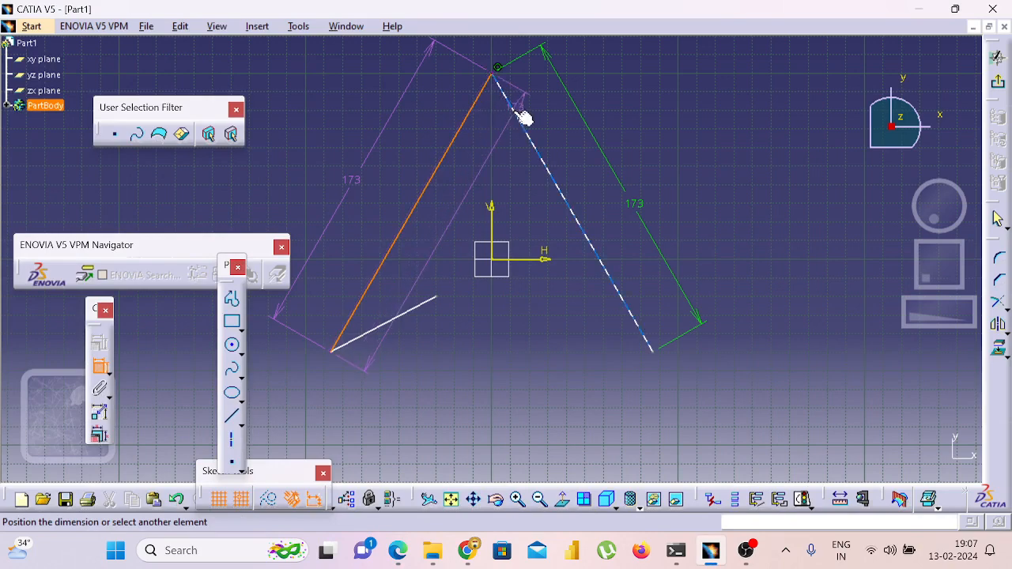
{"action": "left_click", "coordinate": [519, 117]}
{"action": "left_click", "coordinate": [491, 140]}
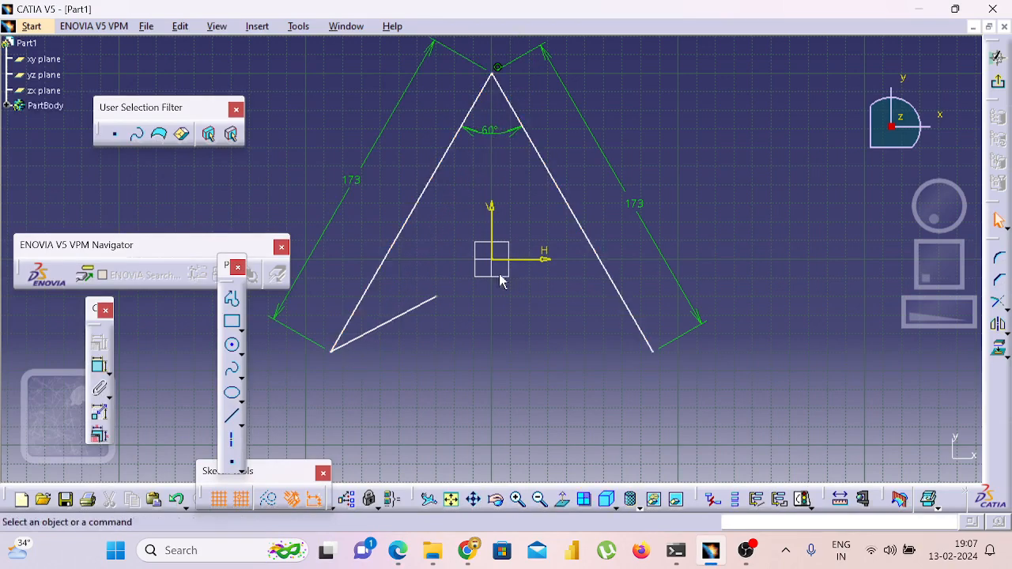
Check the drawing in Edge, return to CATIA V5, and dimension the angle between the left side and the short slanted line as 45°
{"action": "key", "text": "alt+Tab"}
{"action": "key", "text": "alt+Tab"}
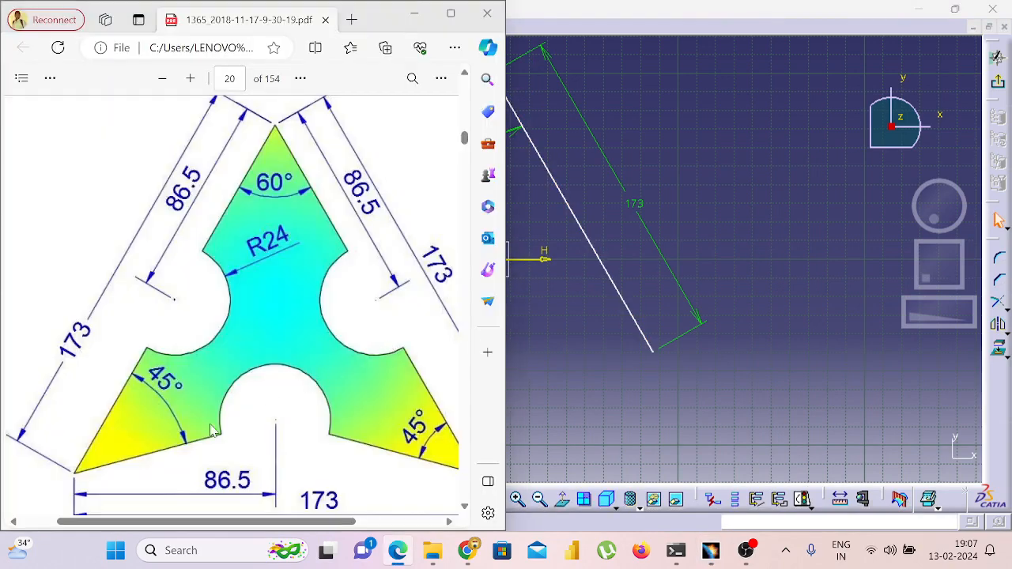
{"action": "left_click", "coordinate": [101, 372]}
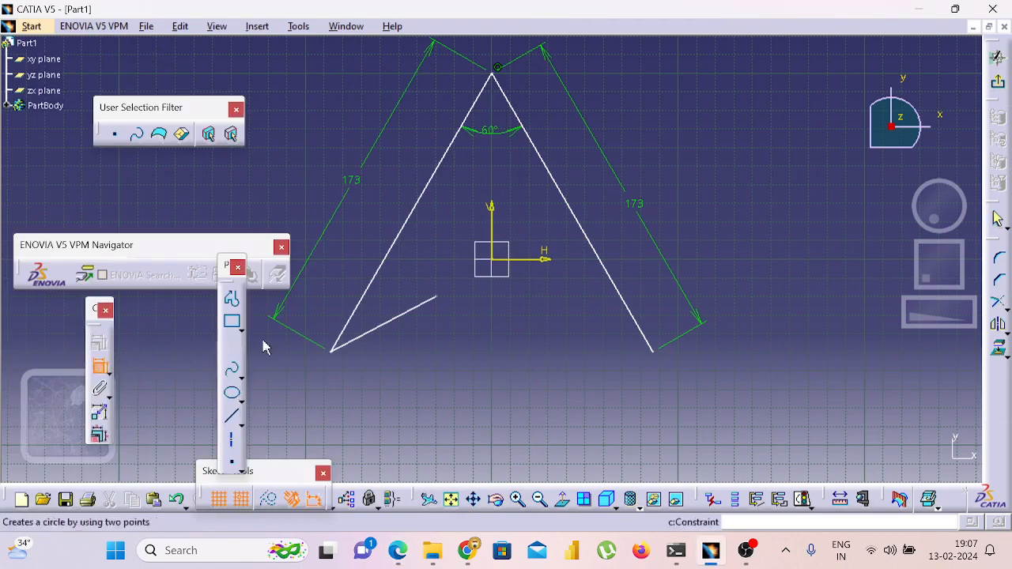
{"action": "left_click", "coordinate": [368, 300]}
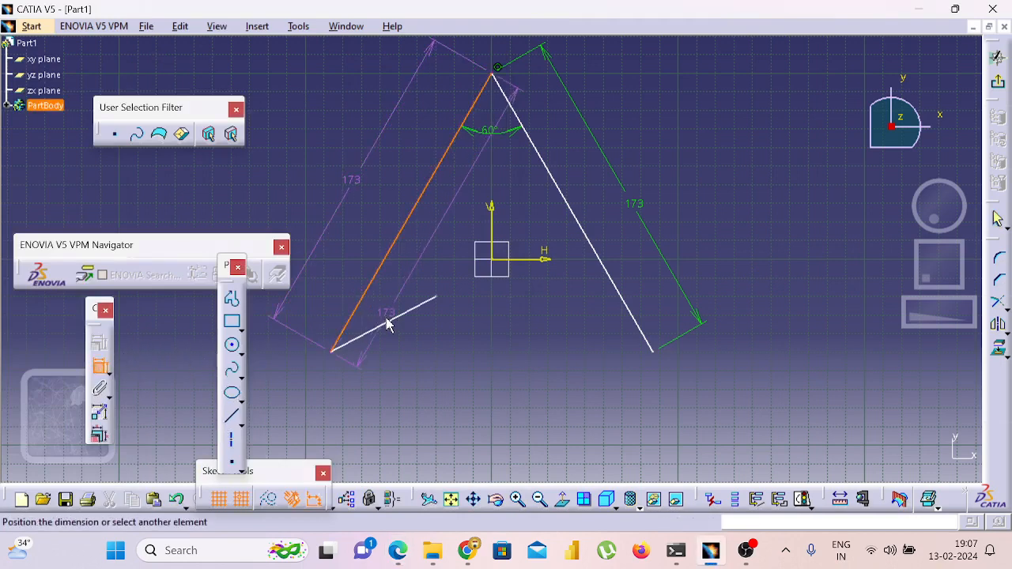
{"action": "left_click", "coordinate": [388, 322]}
{"action": "left_click", "coordinate": [389, 319]}
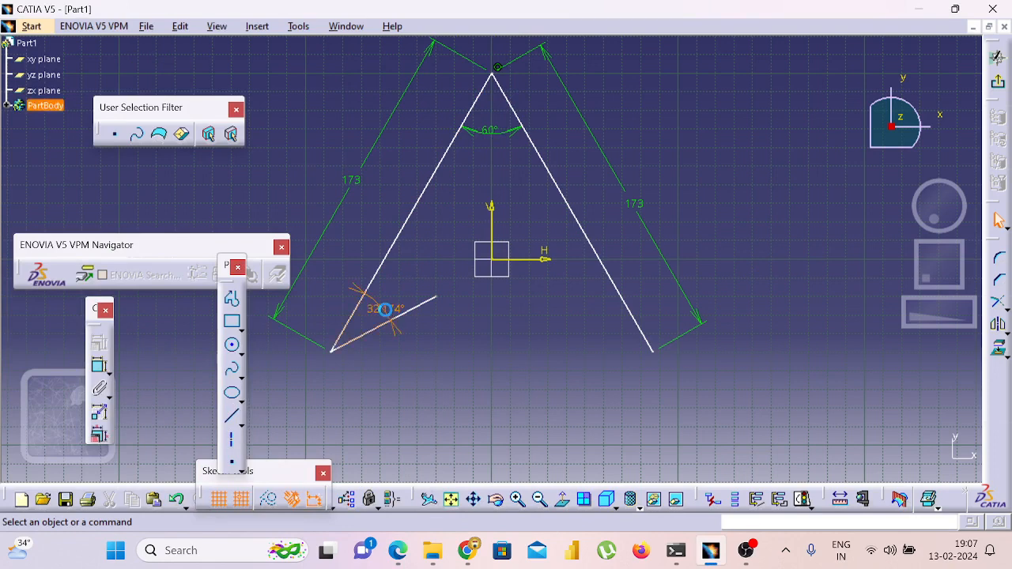
{"action": "double_click", "coordinate": [385, 310]}
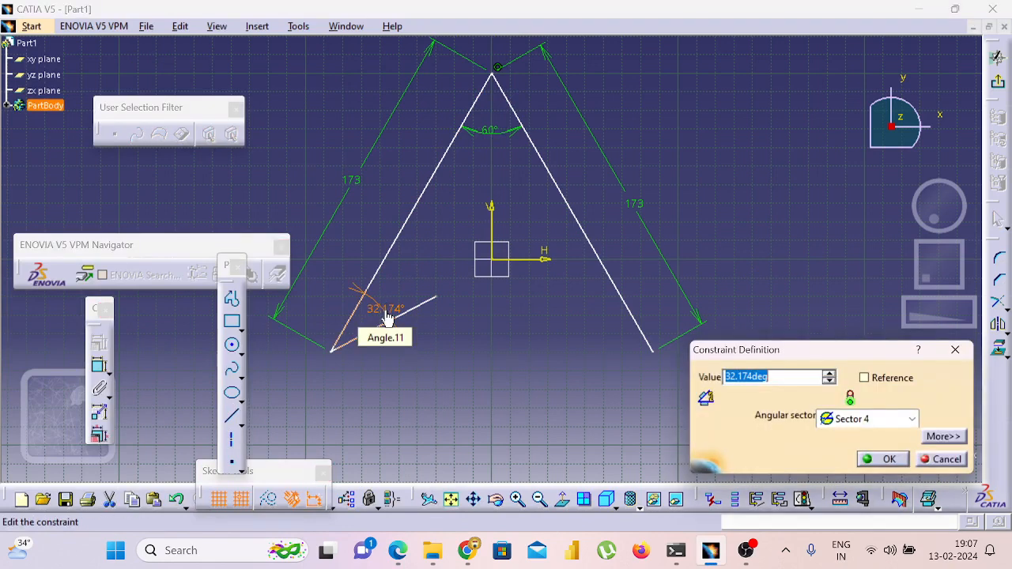
{"action": "type", "text": "45"}
{"action": "key", "text": "Return"}
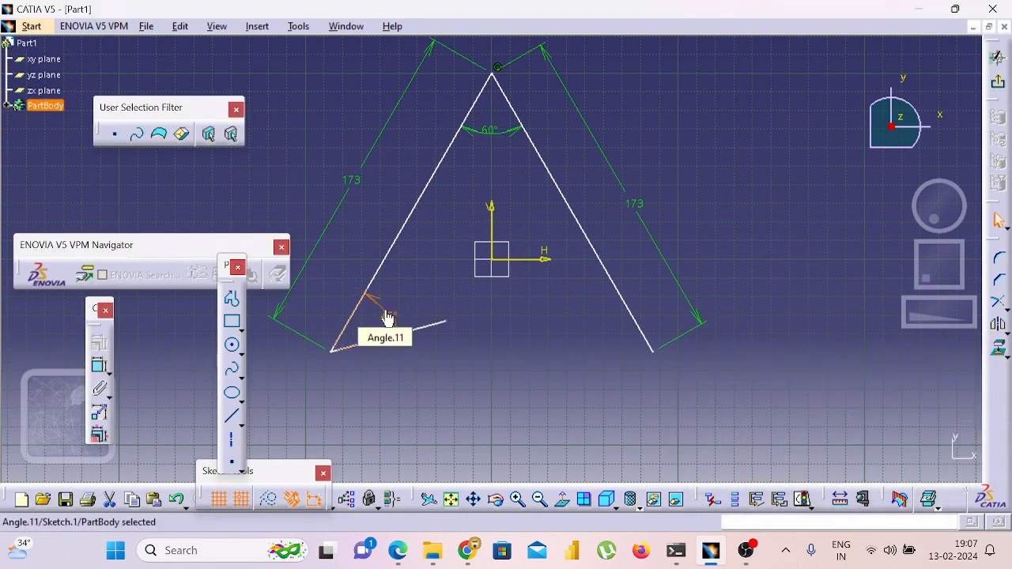
{"action": "left_click", "coordinate": [535, 402]}
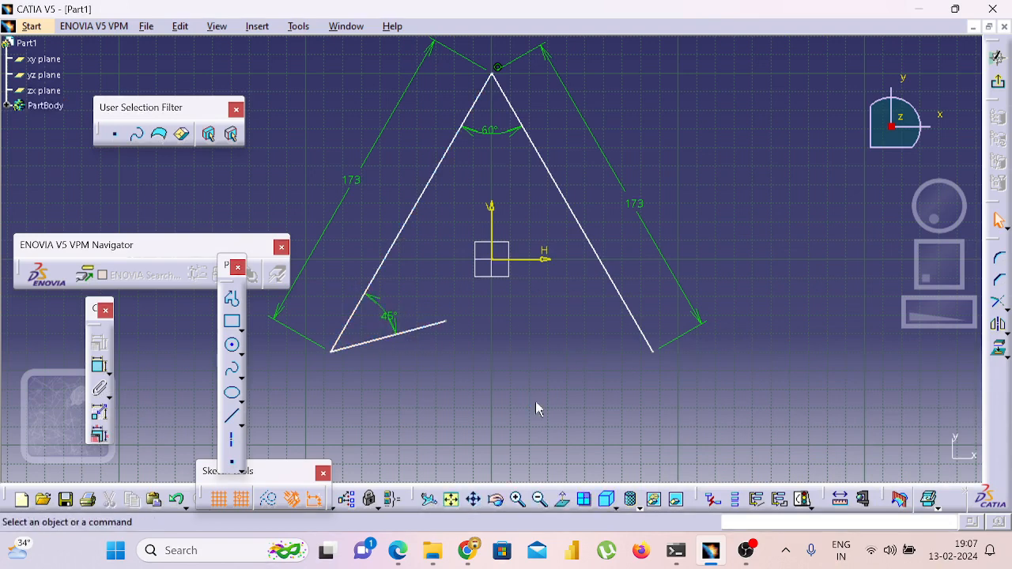
Mirror the short slanted line about the vertical axis to the right side's lower endpoint
{"action": "left_click", "coordinate": [430, 327]}
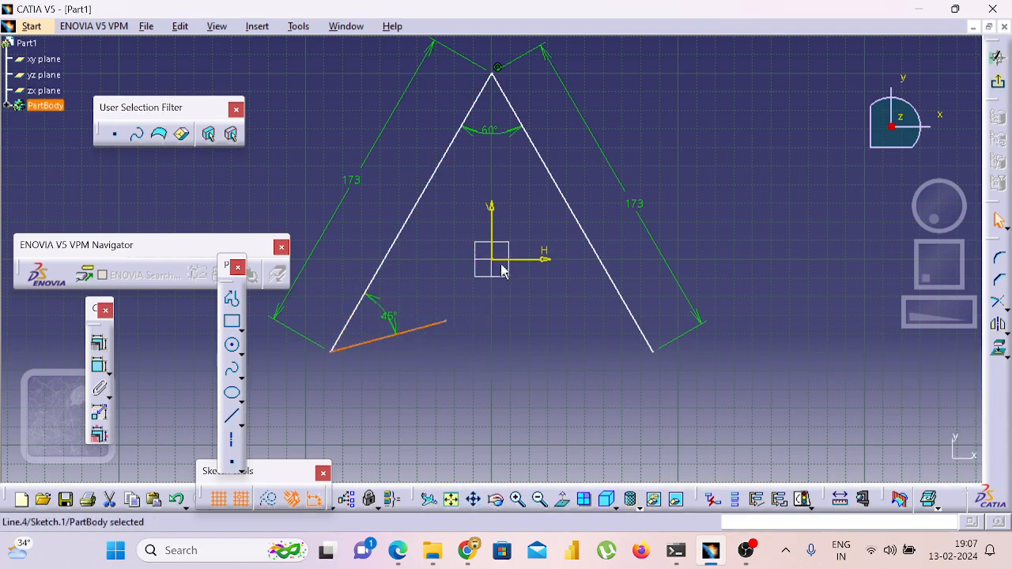
{"action": "left_click", "coordinate": [998, 324]}
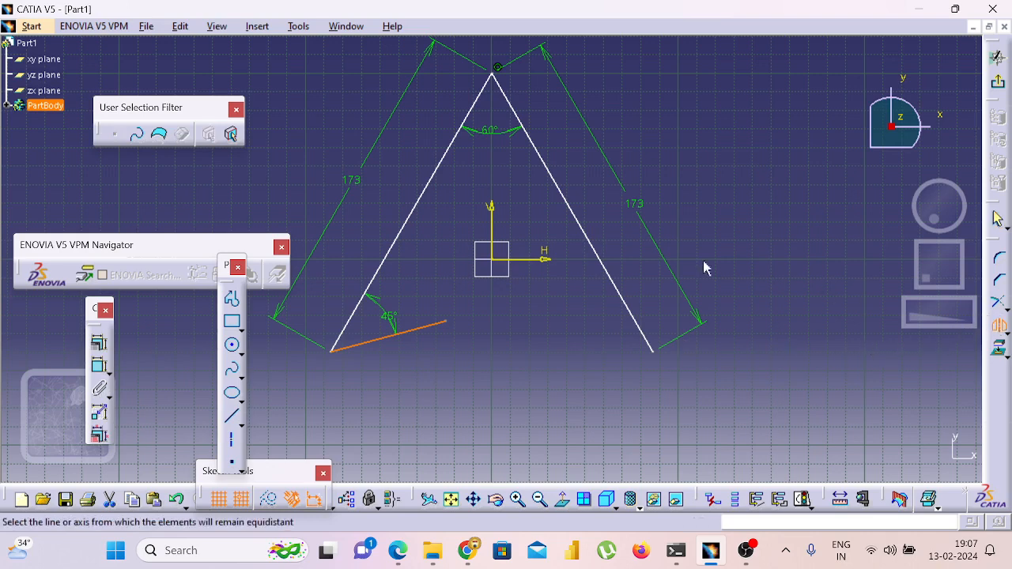
{"action": "left_click", "coordinate": [491, 224]}
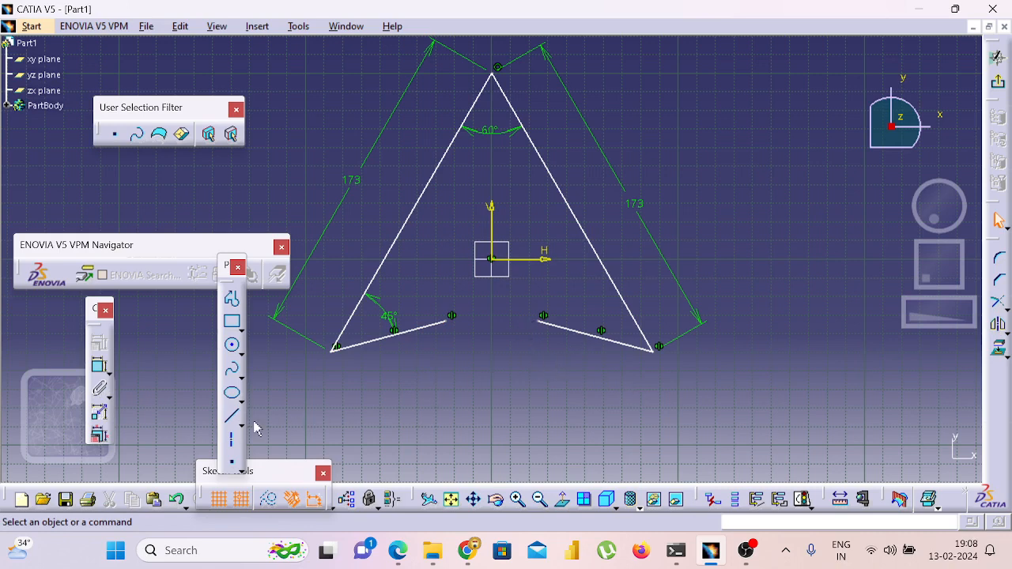
Sketch a circle centred on the vertical axis below the origin, spanning the gap between the inner ends of the two short slanted lines
{"action": "left_click", "coordinate": [232, 345]}
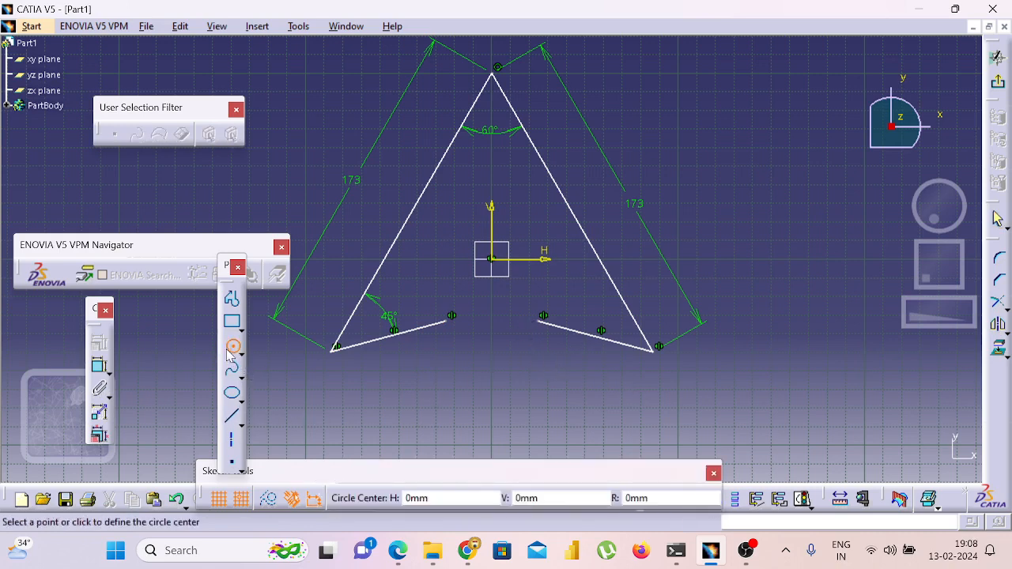
{"action": "left_click", "coordinate": [493, 314]}
{"action": "left_click", "coordinate": [462, 276]}
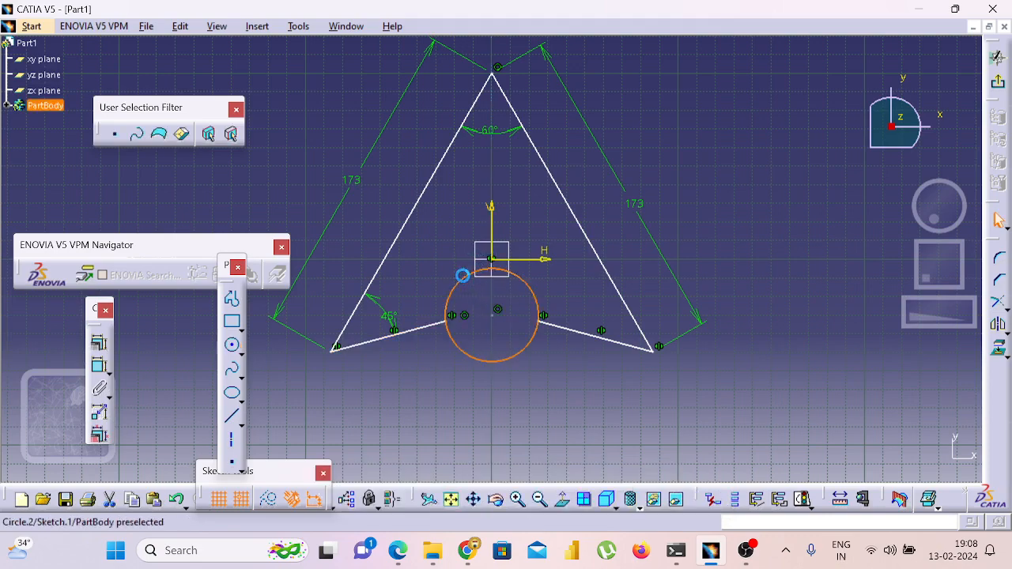
Check the cutout radius on the drawing in Edge, return to CATIA V5, and dimension the circle below the origin
{"action": "key", "text": "alt+Tab"}
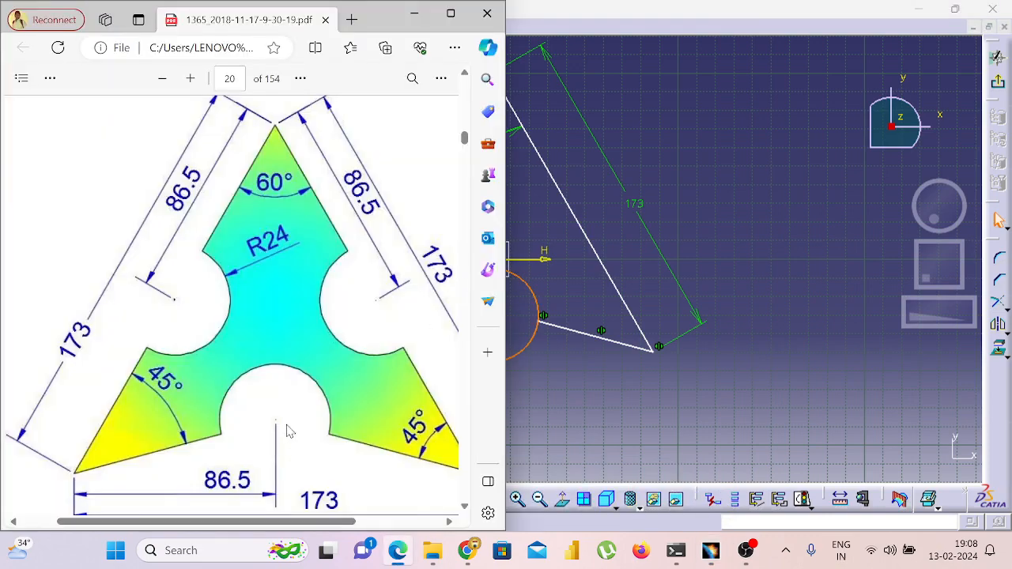
{"action": "key", "text": "alt+Tab"}
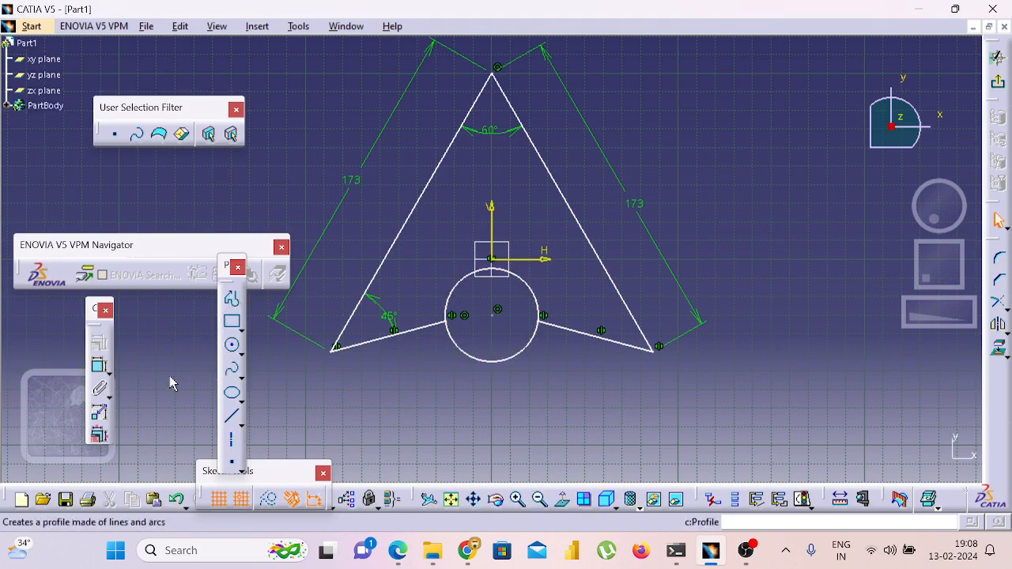
{"action": "left_click", "coordinate": [100, 365]}
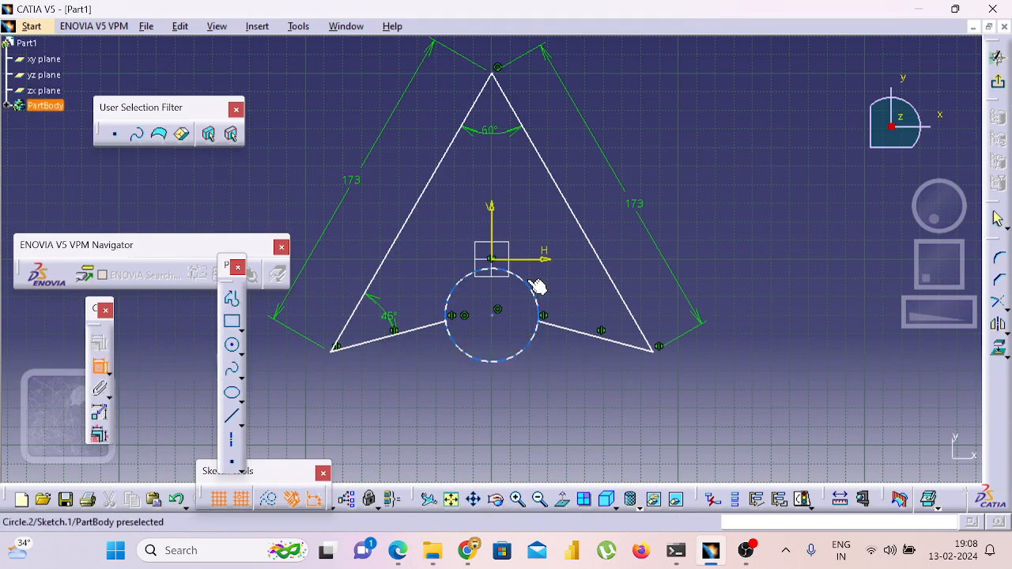
{"action": "left_click", "coordinate": [535, 291]}
{"action": "left_click", "coordinate": [743, 175]}
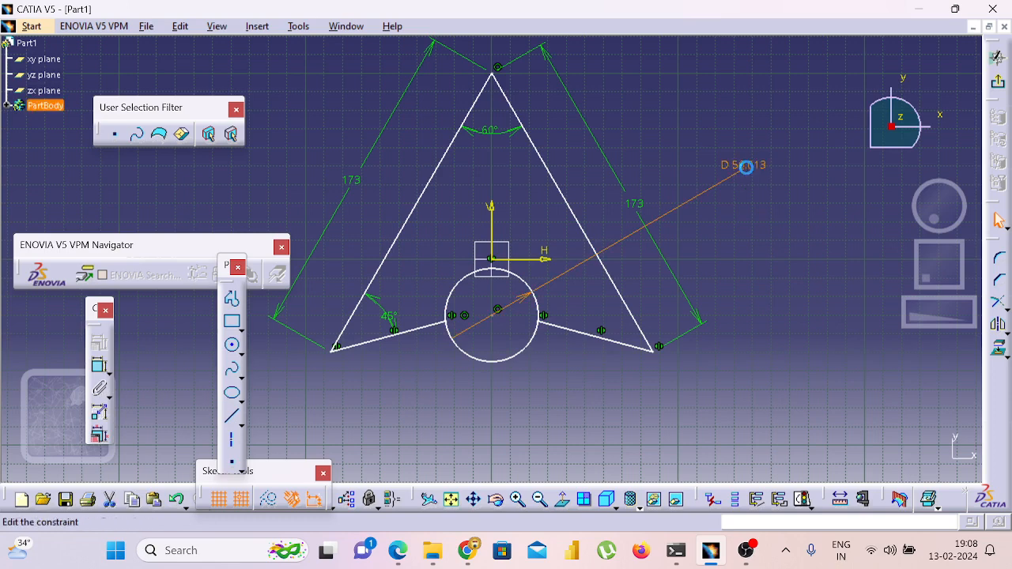
Switch the lower circle's dimension from diameter to radius and set it to 24 mm
{"action": "double_click", "coordinate": [740, 167]}
{"action": "left_click", "coordinate": [771, 416]}
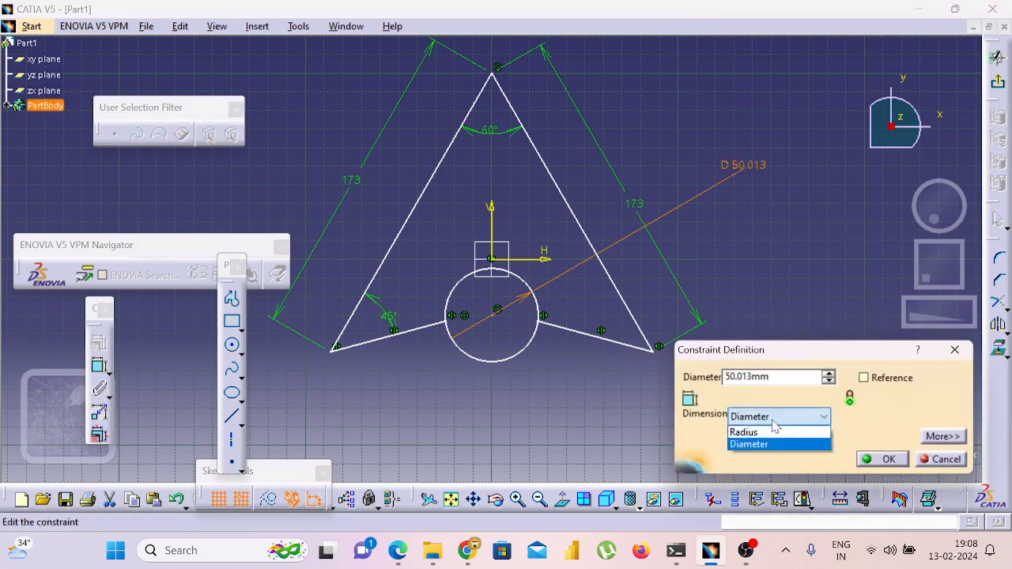
{"action": "left_click", "coordinate": [769, 430]}
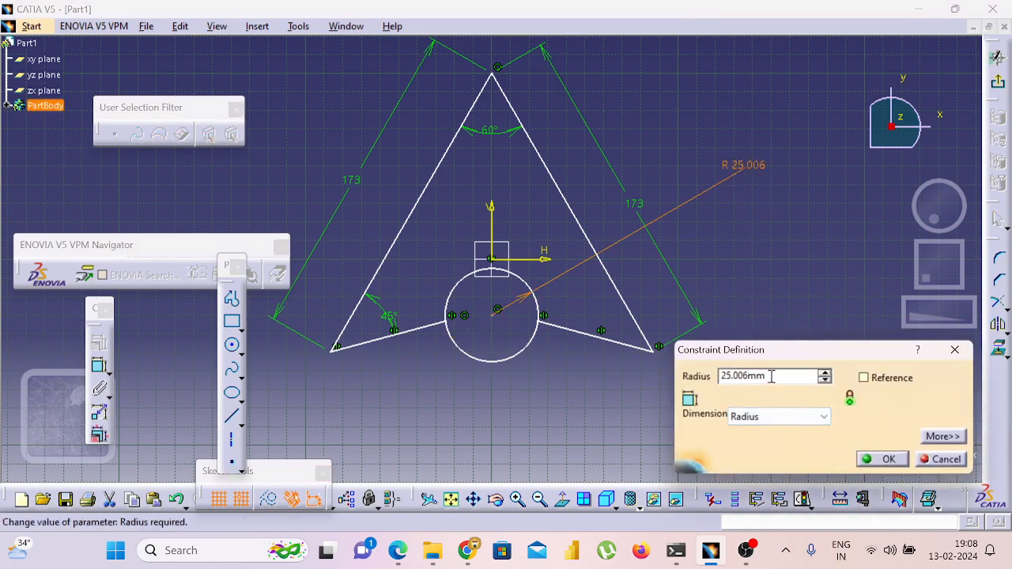
{"action": "left_click_drag", "start_coordinate": [766, 376], "coordinate": [645, 384]}
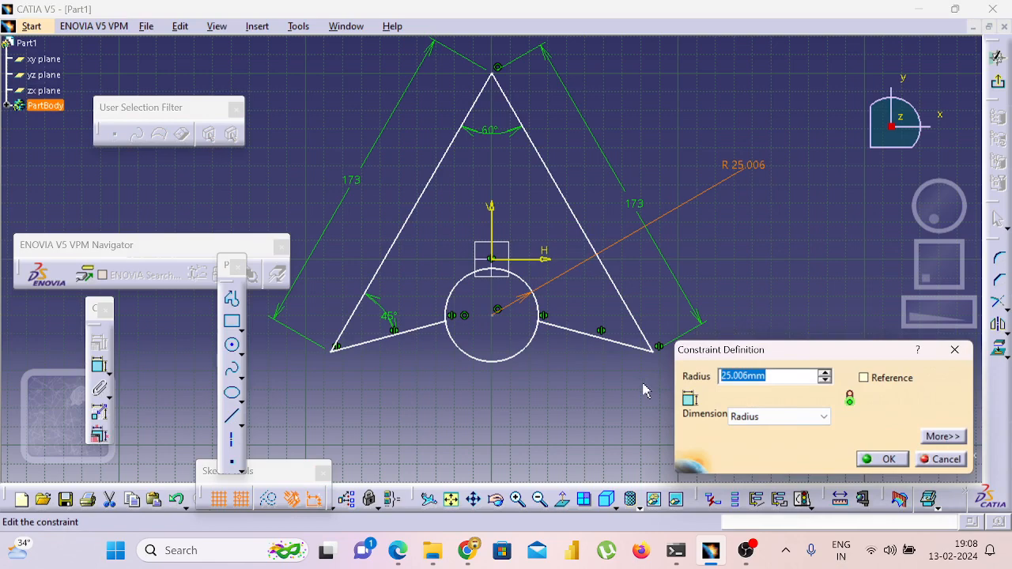
{"action": "type", "text": "24"}
{"action": "key", "text": "Return"}
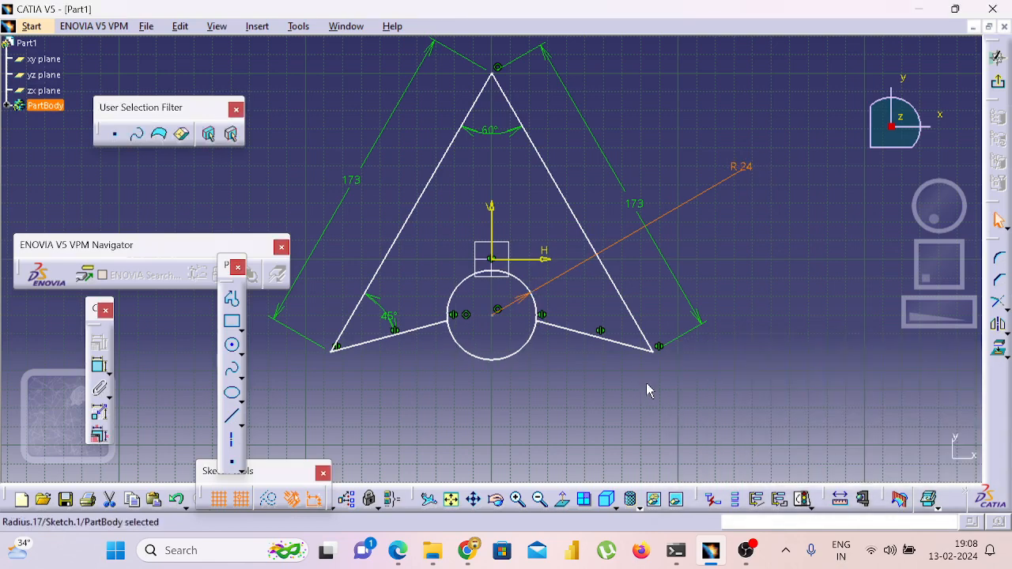
{"action": "left_click", "coordinate": [778, 391]}
Compare with the drawing in Edge and, in CATIA V5, Quick Trim the circle's lower arc between the two short slanted lines
{"action": "key", "text": "alt+Tab"}
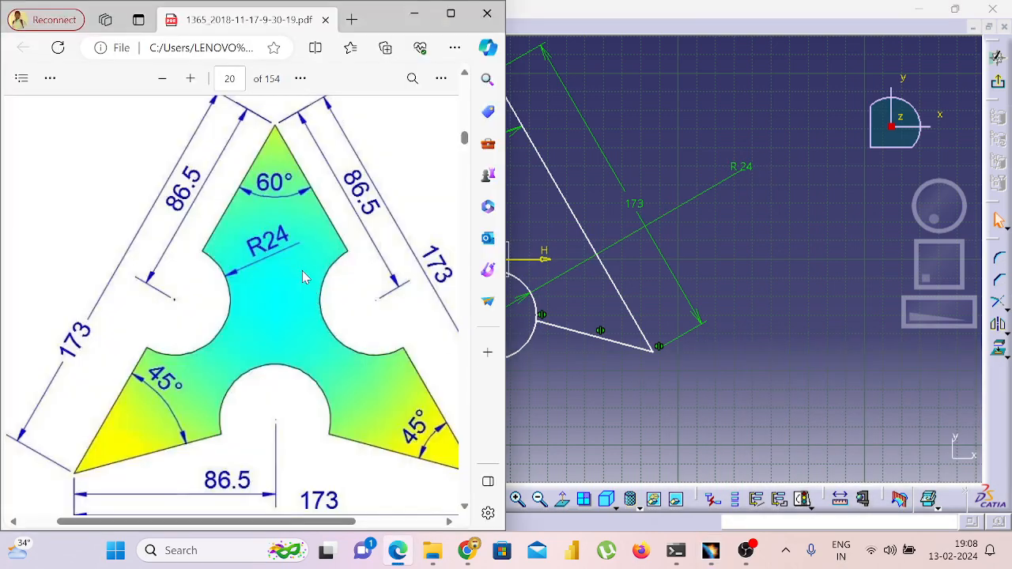
{"action": "left_click", "coordinate": [756, 215]}
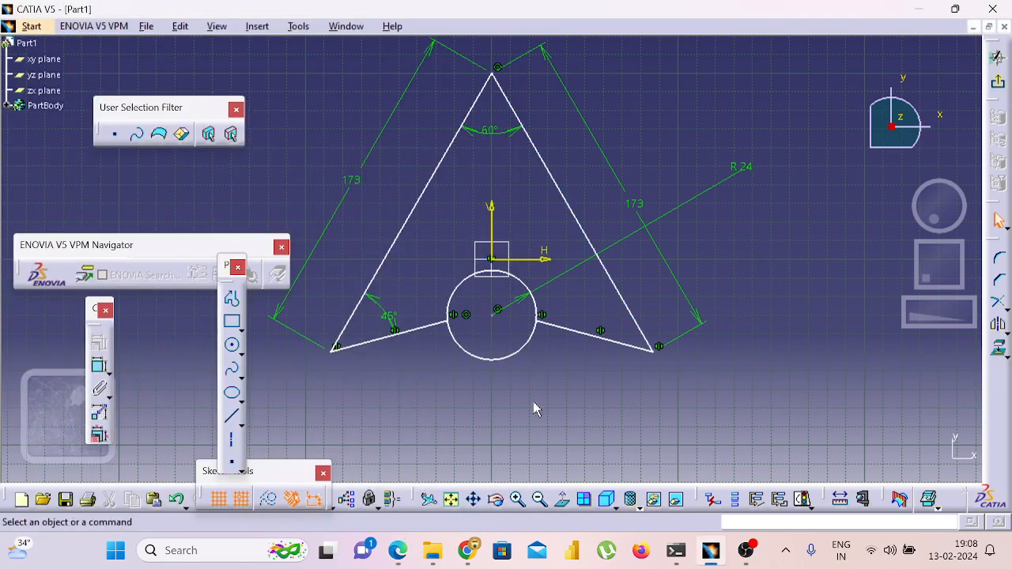
{"action": "left_click", "coordinate": [999, 326]}
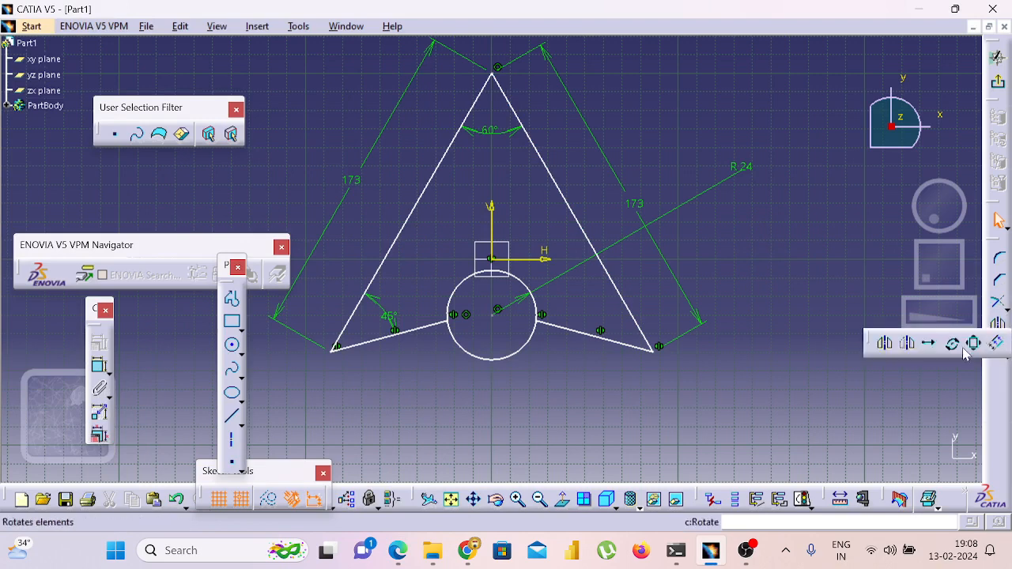
{"action": "left_click", "coordinate": [999, 302]}
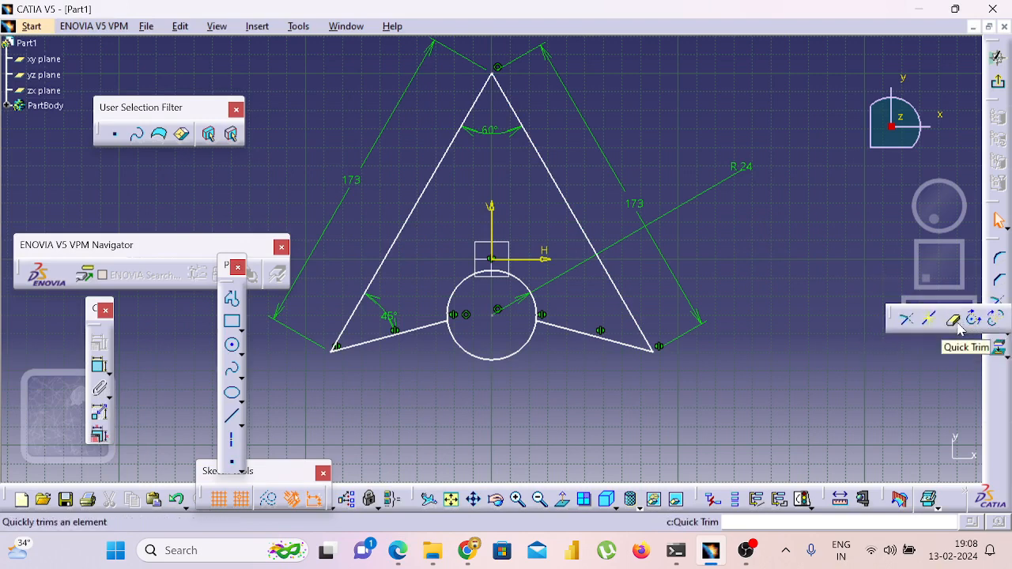
{"action": "left_click", "coordinate": [955, 324]}
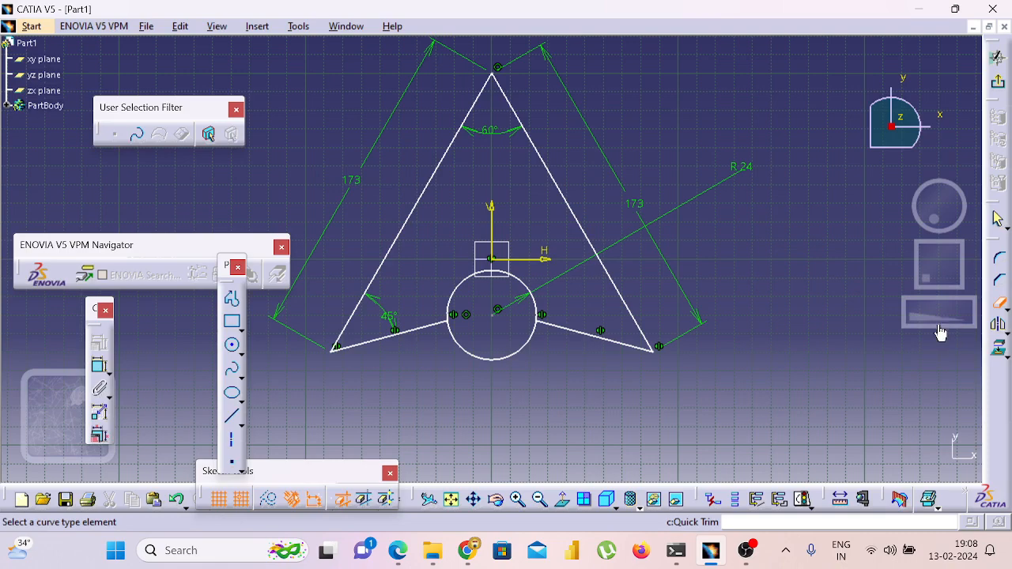
{"action": "left_click", "coordinate": [491, 359]}
{"action": "key", "text": "alt+Tab"}
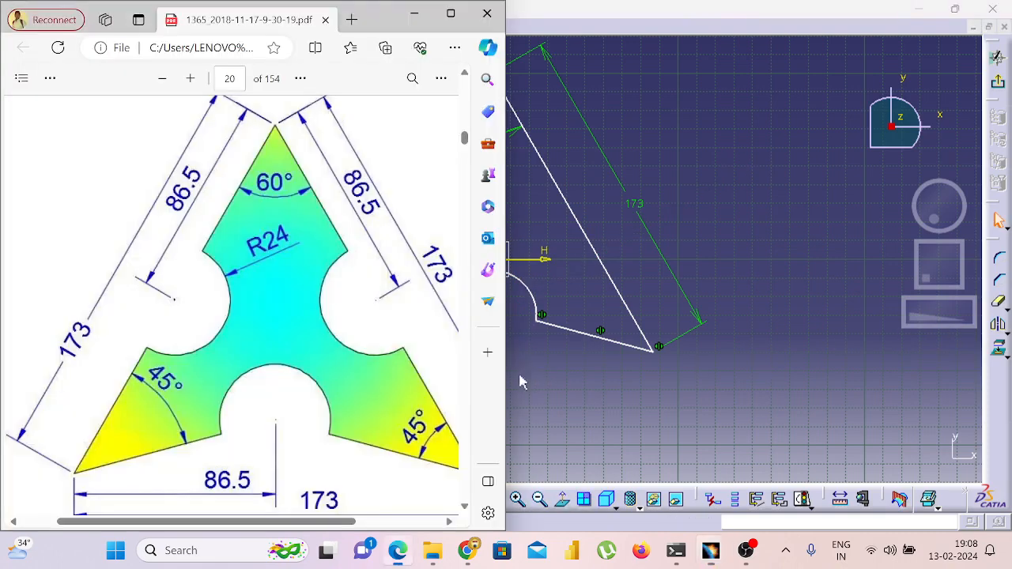
{"action": "left_click", "coordinate": [549, 418]}
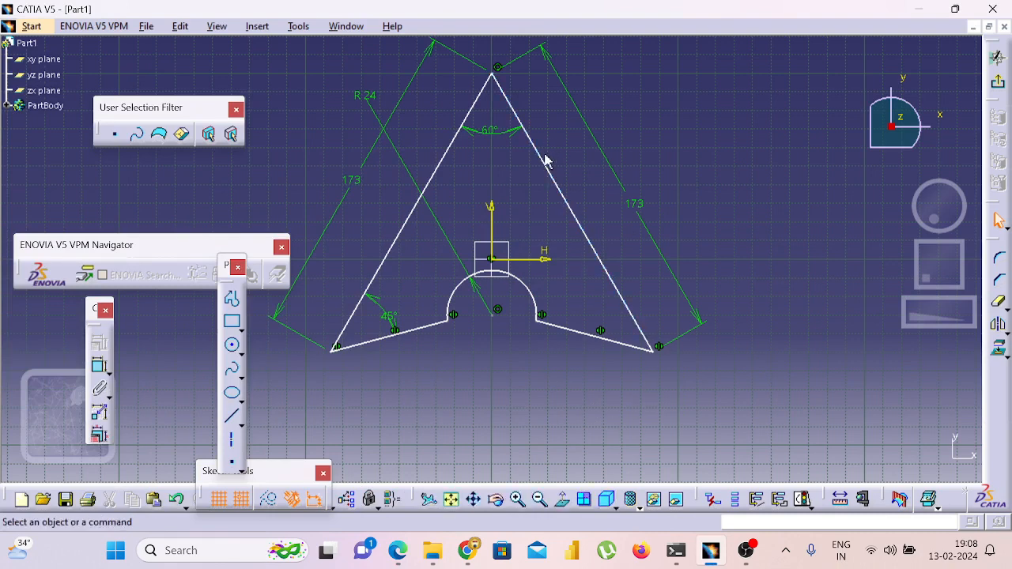
Sketch a circle of about 23 mm radius centred on the right long side, near its middle
{"action": "left_click", "coordinate": [241, 353]}
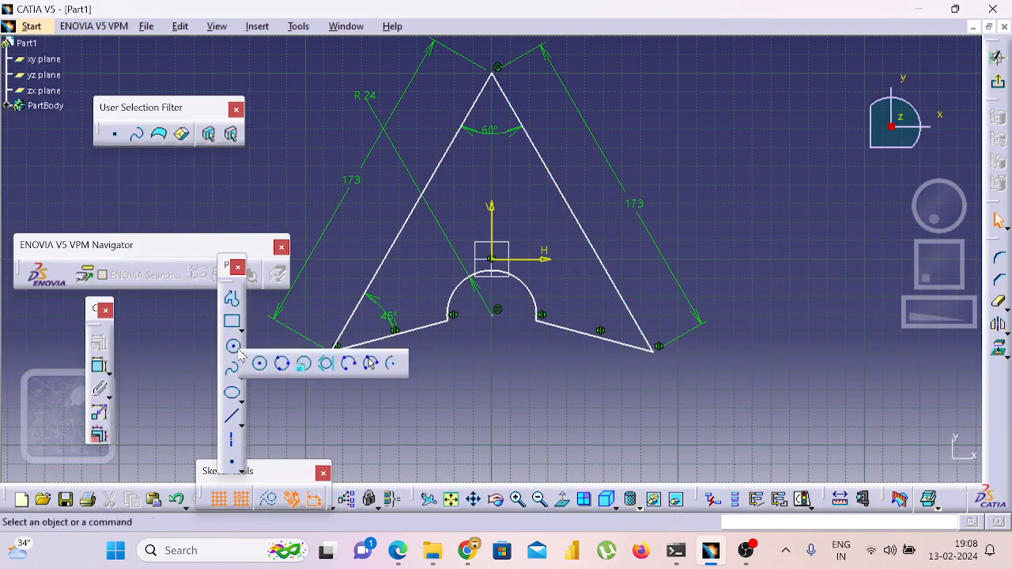
{"action": "left_click", "coordinate": [234, 349]}
{"action": "left_click", "coordinate": [233, 347]}
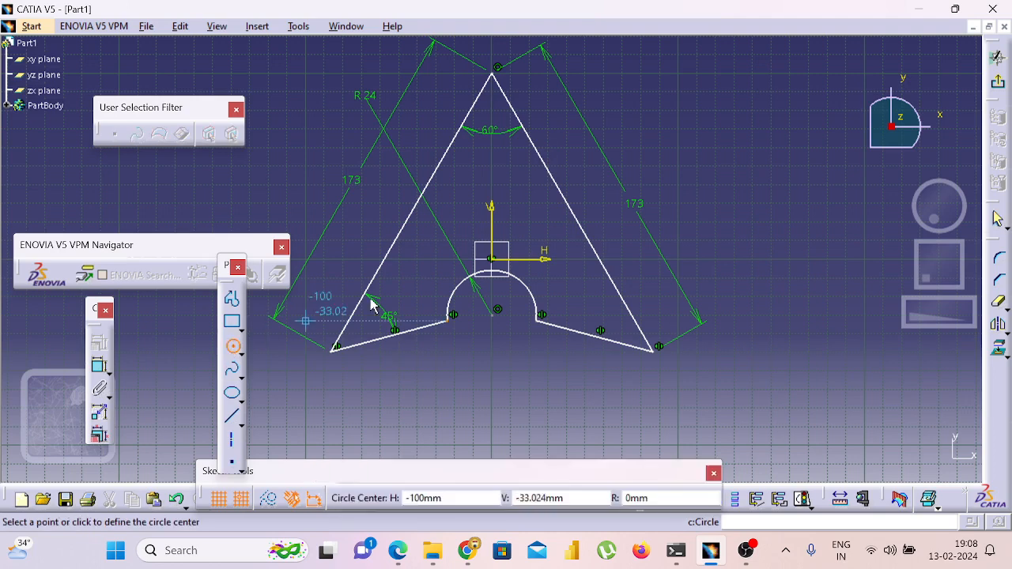
{"action": "left_click", "coordinate": [567, 204]}
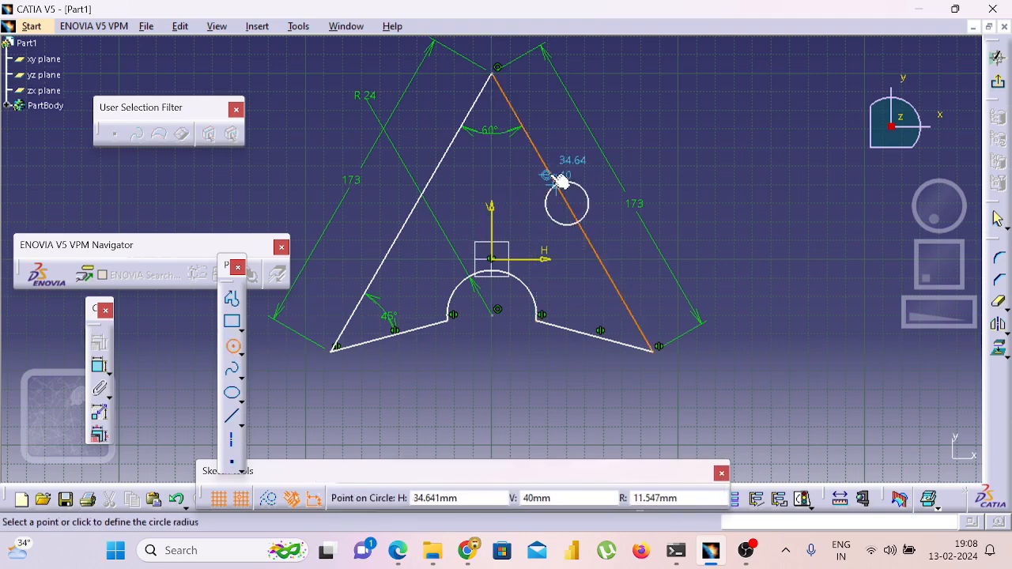
{"action": "left_click", "coordinate": [551, 161]}
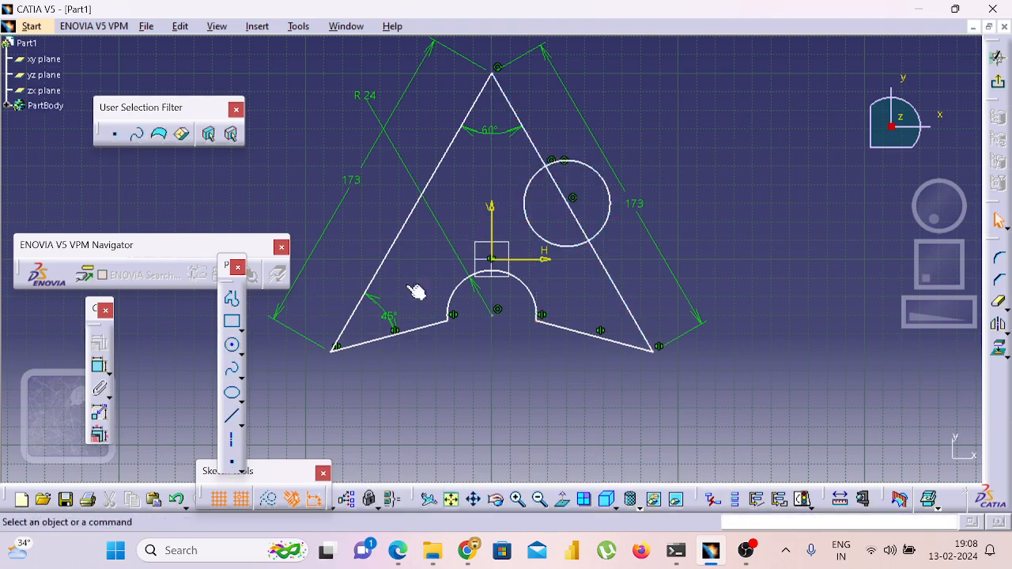
Dimension the distance from the right side's lower endpoint to the new circle's centre and set it to 173/2
{"action": "left_click", "coordinate": [101, 365]}
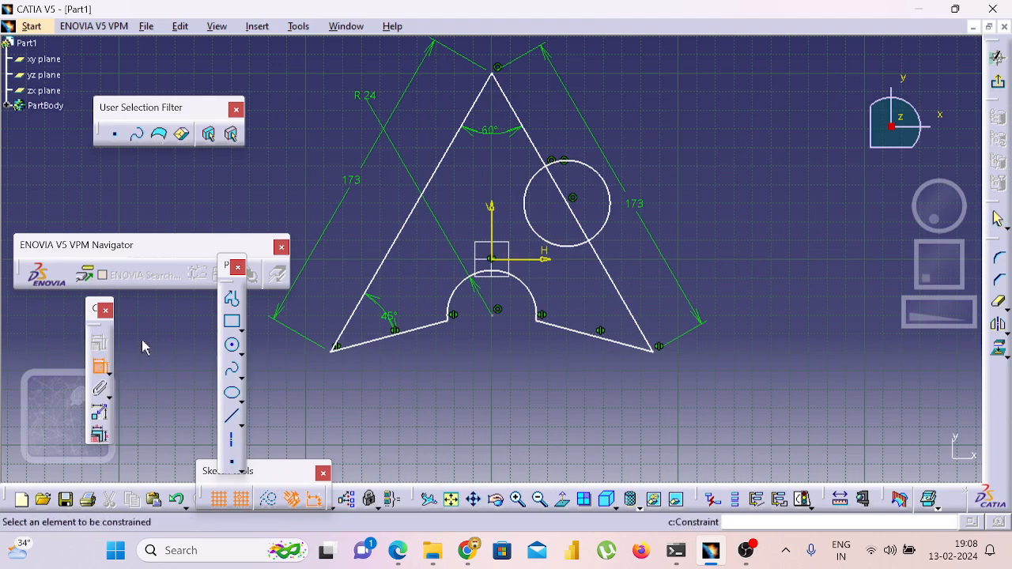
{"action": "left_click", "coordinate": [654, 350]}
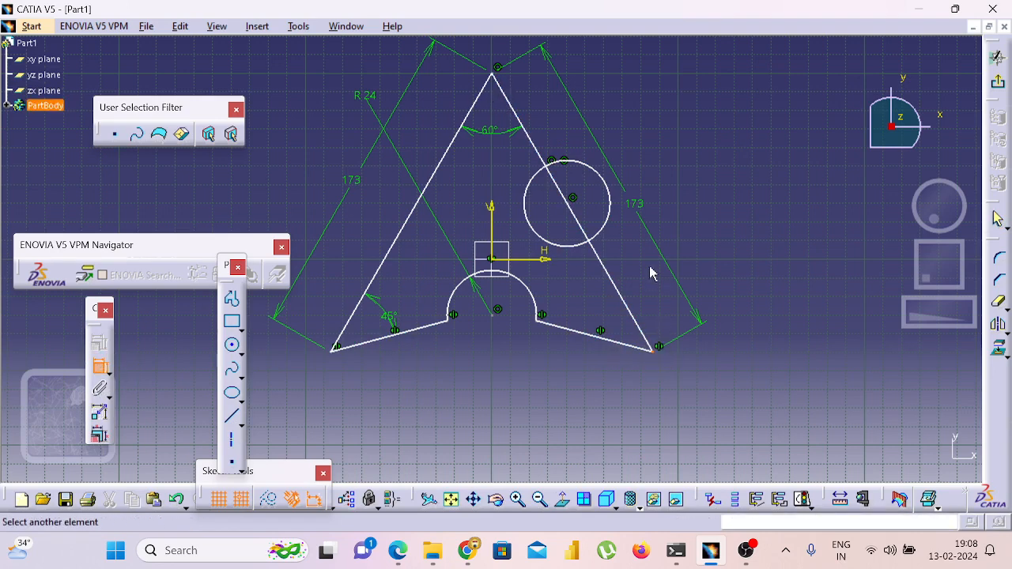
{"action": "left_click", "coordinate": [574, 198]}
{"action": "left_click", "coordinate": [699, 152]}
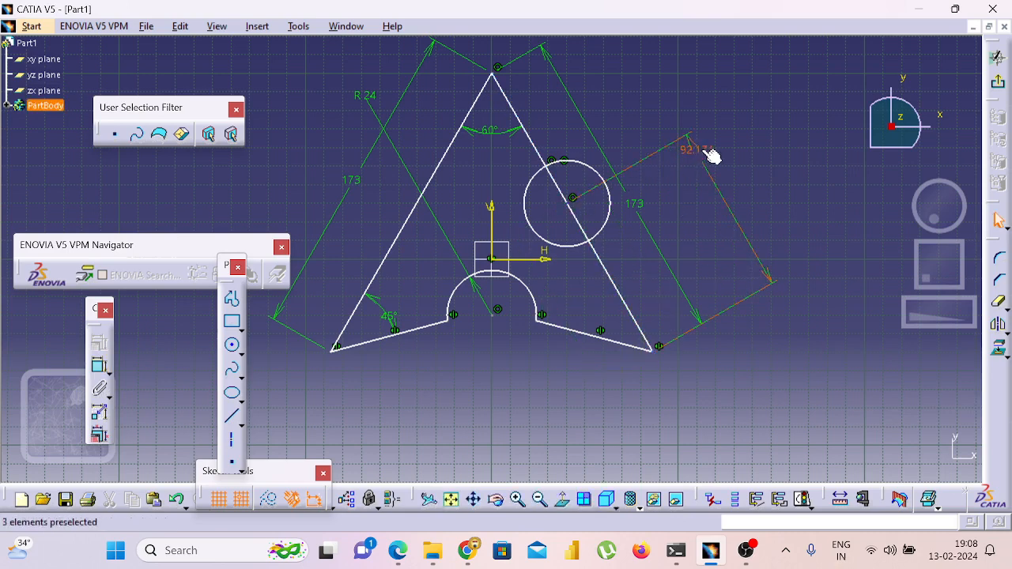
{"action": "double_click", "coordinate": [704, 153]}
{"action": "type", "text": "173/2"}
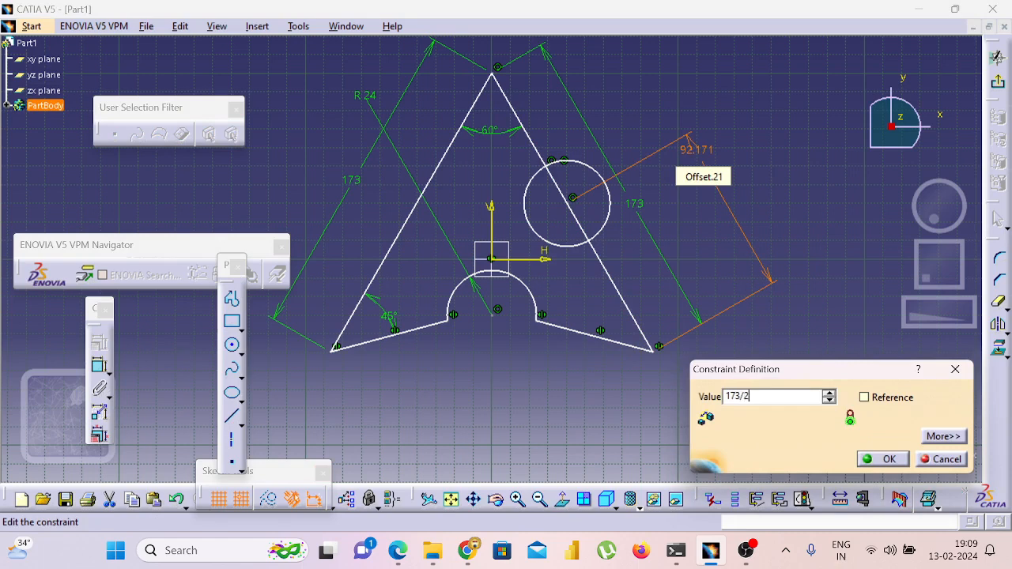
{"action": "key", "text": "Return"}
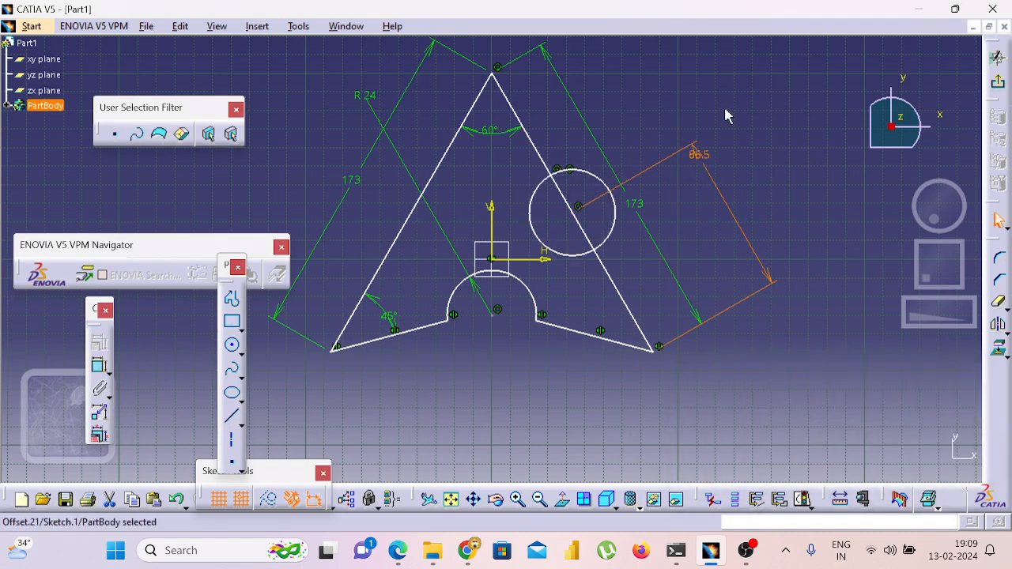
{"action": "left_click", "coordinate": [750, 175]}
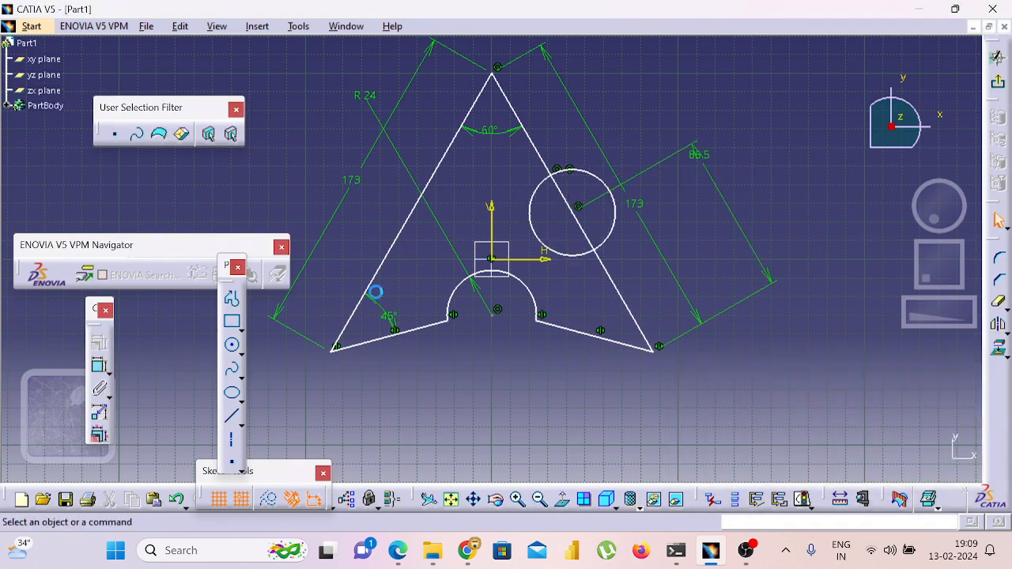
Dimension the radius of the circle on the right long side and set it to 24 mm
{"action": "left_click", "coordinate": [99, 365]}
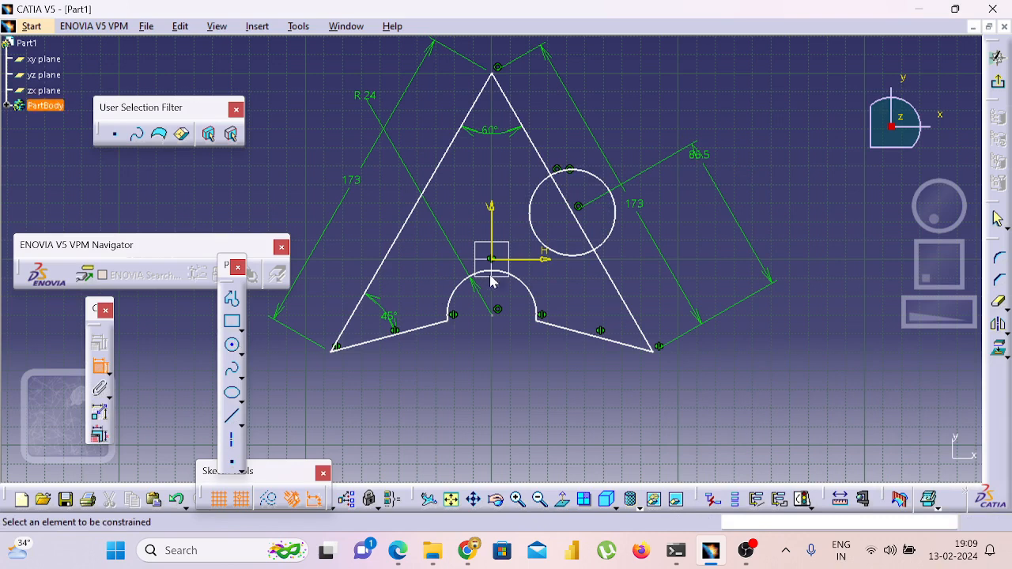
{"action": "left_click", "coordinate": [623, 229]}
{"action": "left_click", "coordinate": [706, 227]}
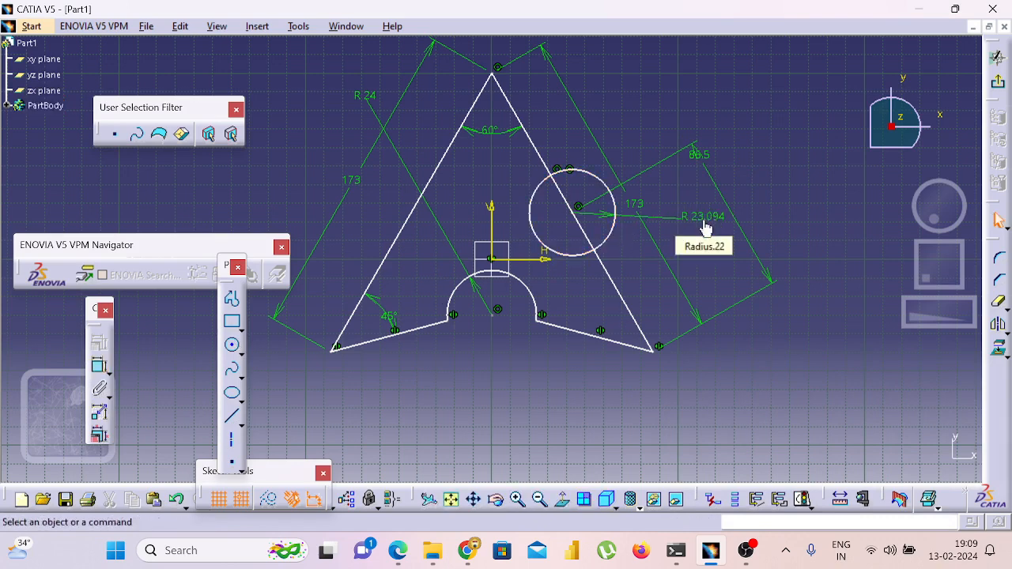
{"action": "double_click", "coordinate": [706, 227]}
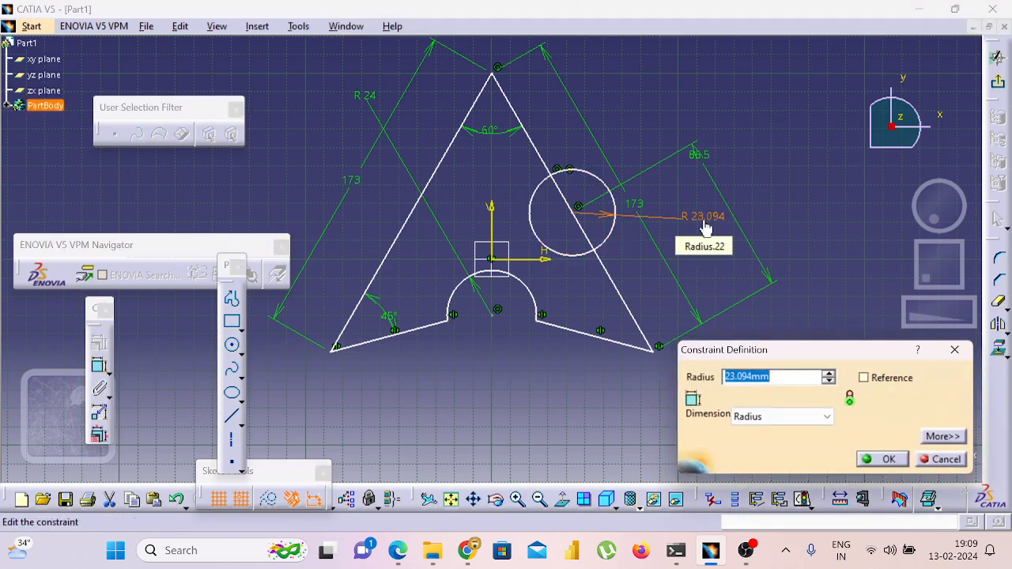
{"action": "type", "text": "24"}
{"action": "key", "text": "Return"}
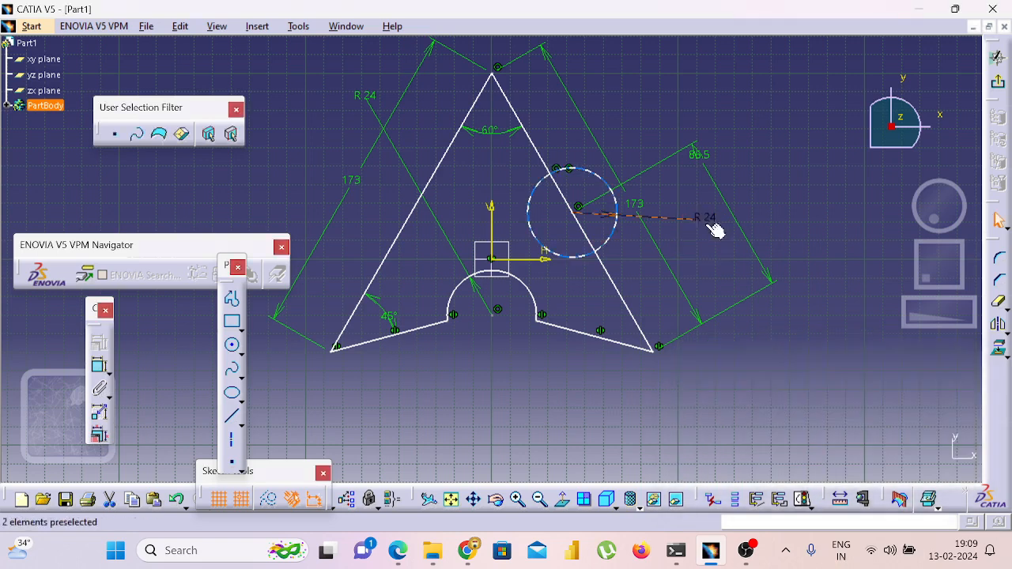
{"action": "left_click", "coordinate": [709, 279]}
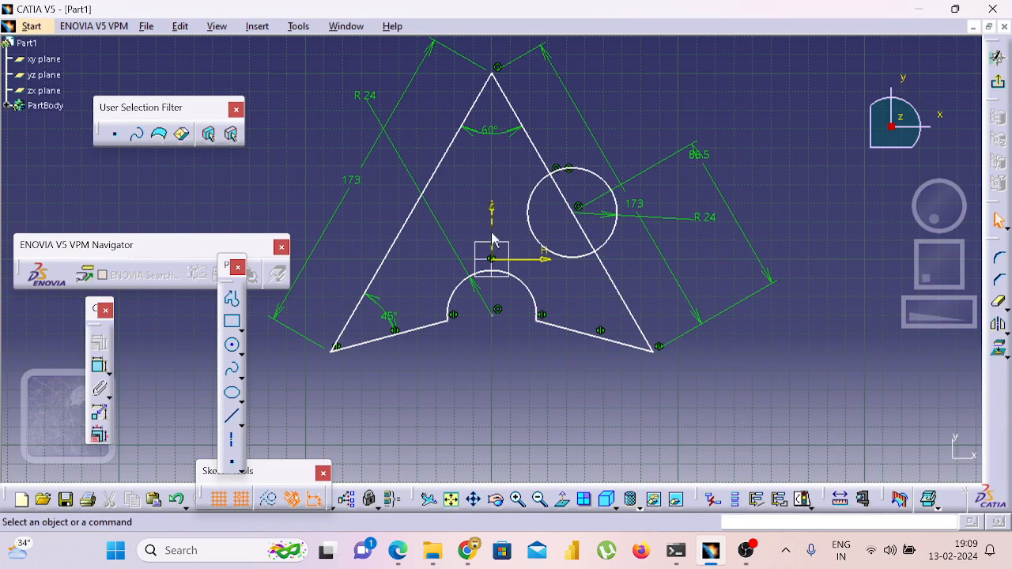
Mirror the 24 mm radius circle on the right long side about the vertical axis
{"action": "left_click", "coordinate": [563, 255]}
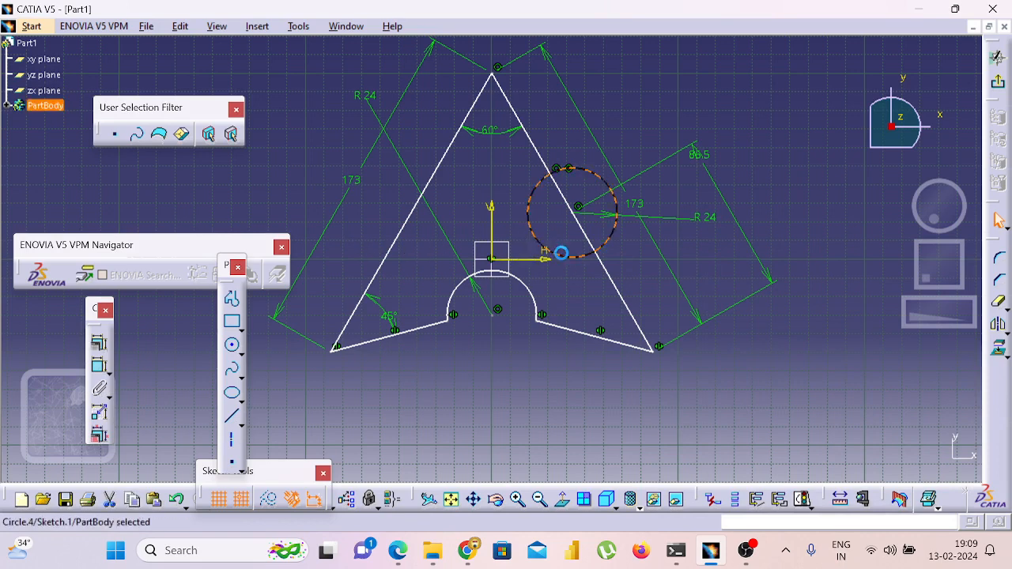
{"action": "left_click", "coordinate": [501, 277]}
{"action": "left_click", "coordinate": [998, 324]}
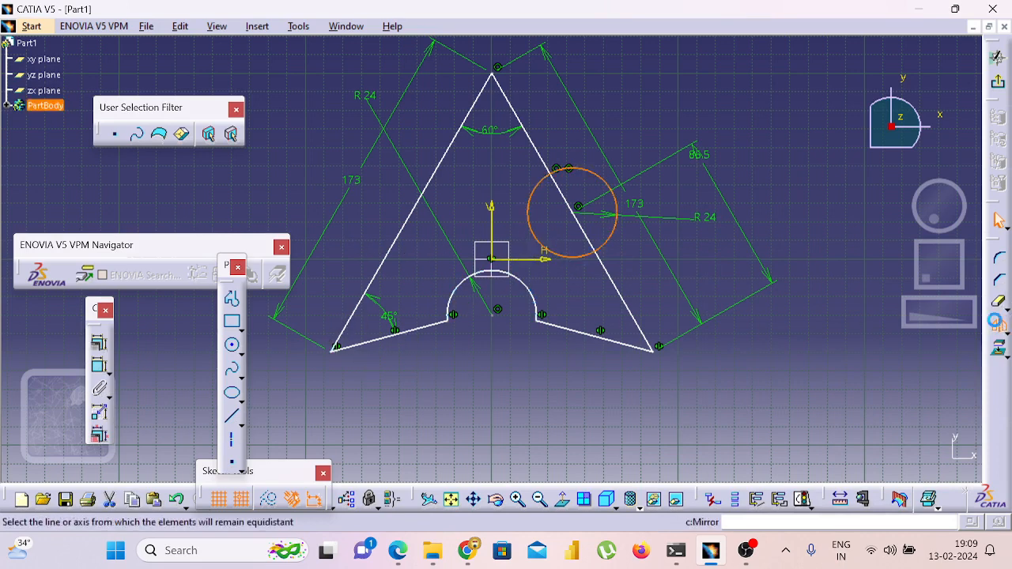
{"action": "left_click", "coordinate": [495, 232]}
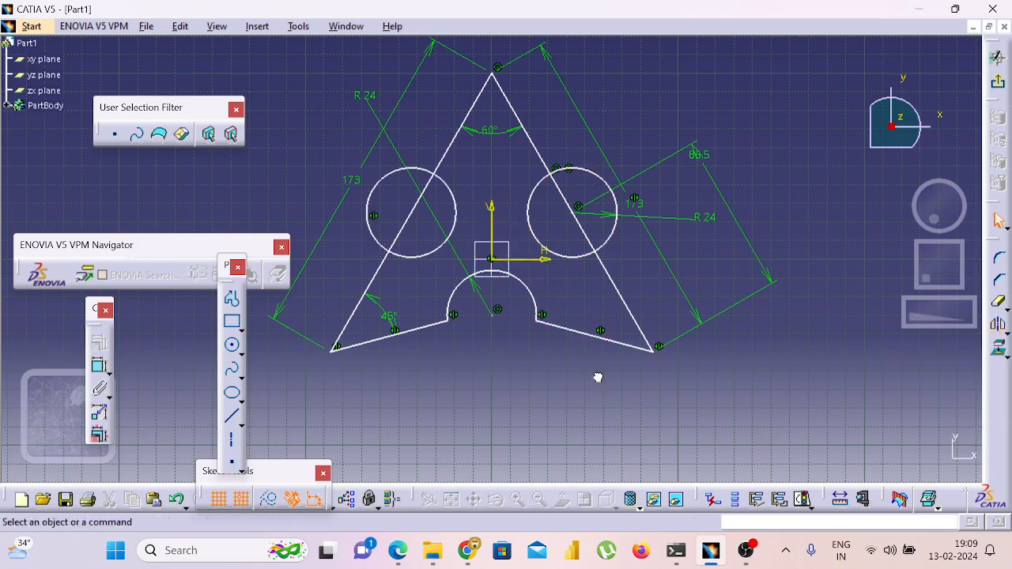
Dimension the distance from the left circle's centre to the triangle's apex, placing it outside the left side
{"action": "left_click", "coordinate": [99, 365]}
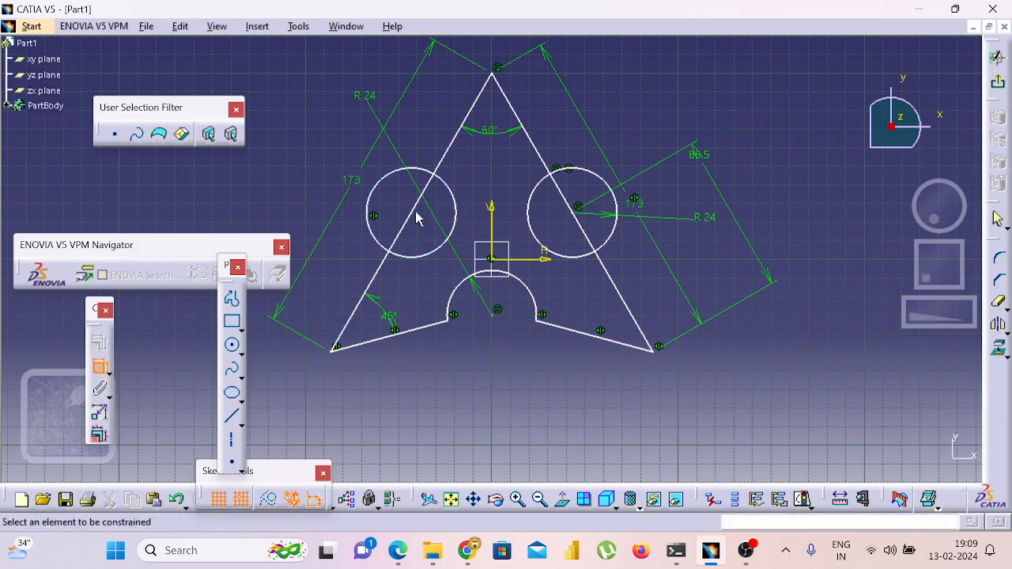
{"action": "left_click", "coordinate": [413, 215]}
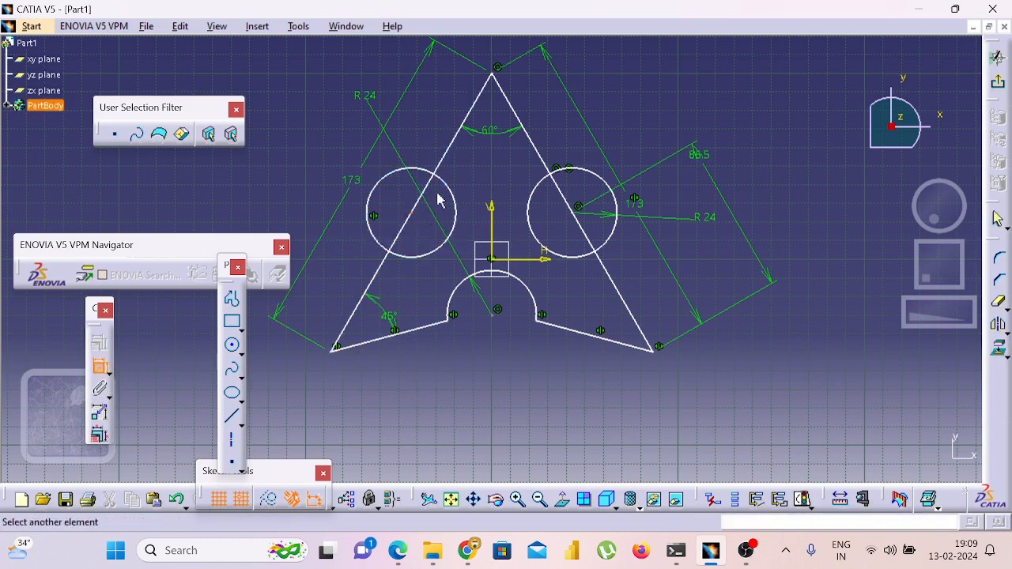
{"action": "left_click", "coordinate": [495, 79]}
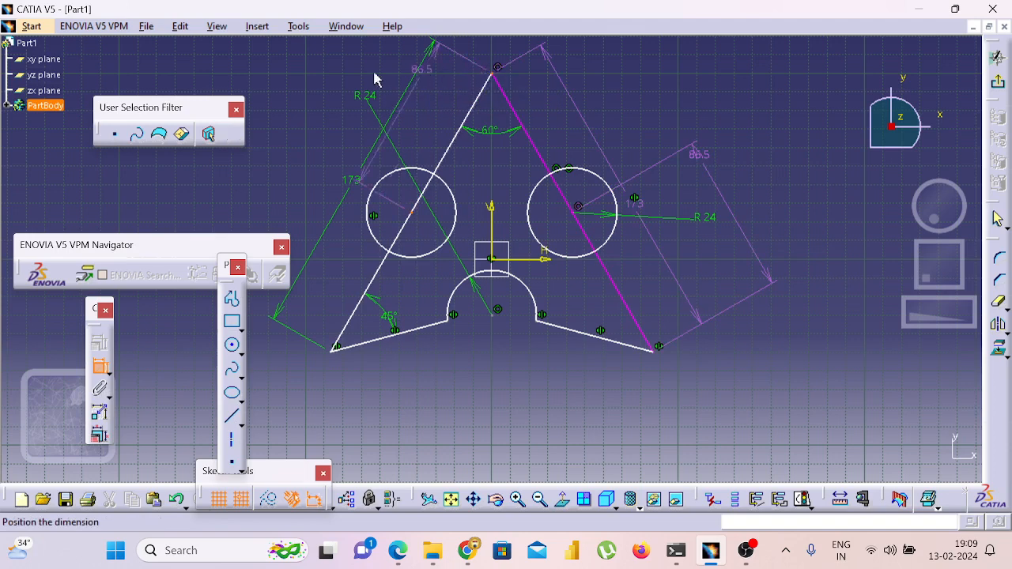
{"action": "left_click", "coordinate": [352, 72]}
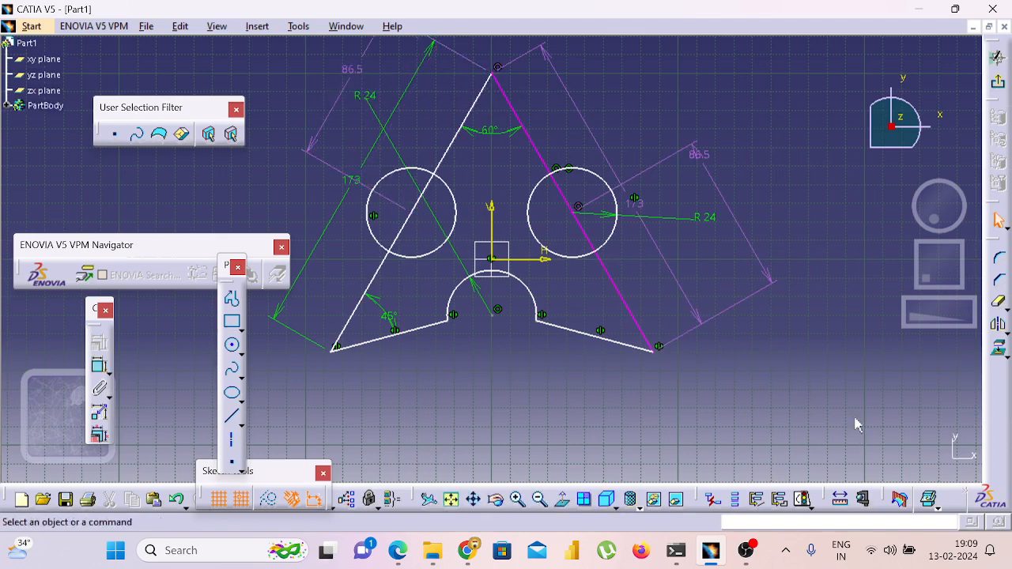
Quick Trim the right circle's outer arc and the right side's segment inside it, converting the length into a distance
{"action": "left_click", "coordinate": [999, 302]}
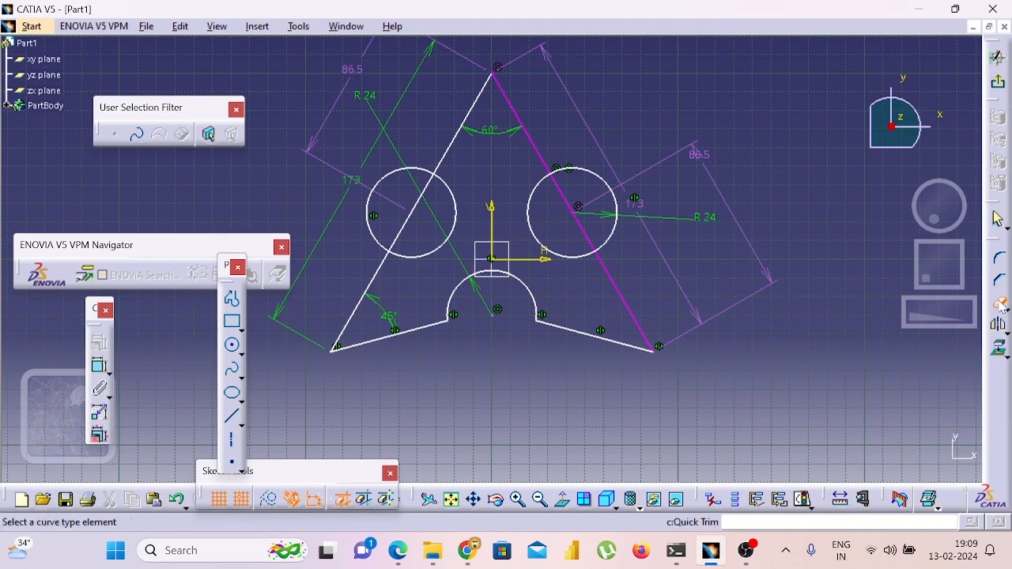
{"action": "left_click", "coordinate": [616, 206]}
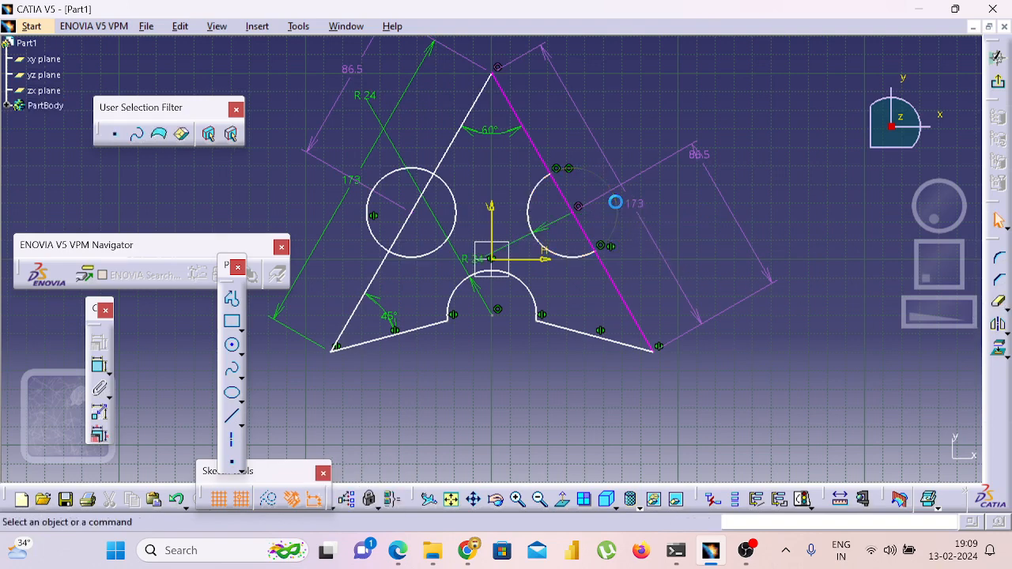
{"action": "left_click", "coordinate": [999, 302]}
{"action": "left_click", "coordinate": [583, 231]}
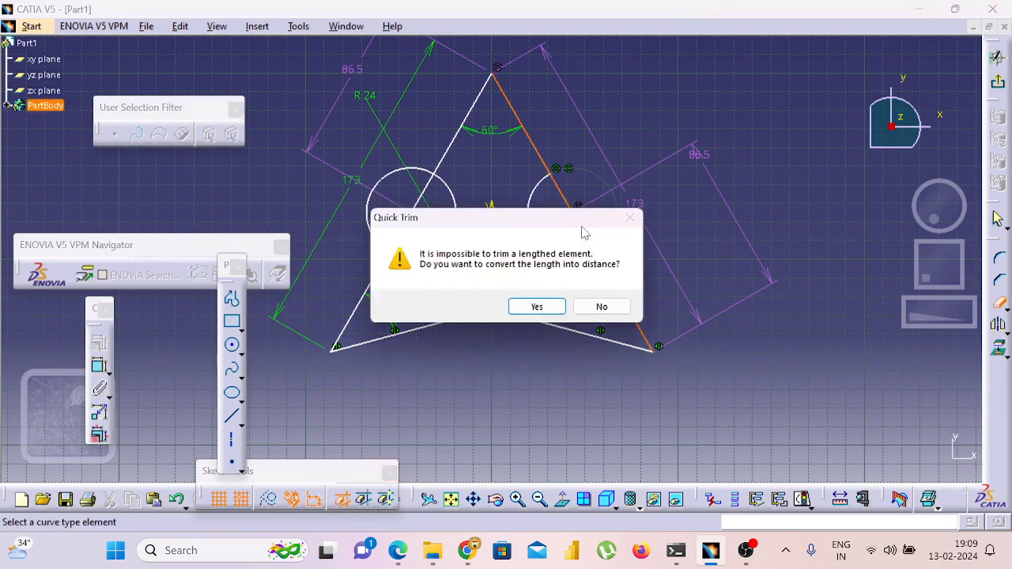
{"action": "left_click", "coordinate": [548, 310]}
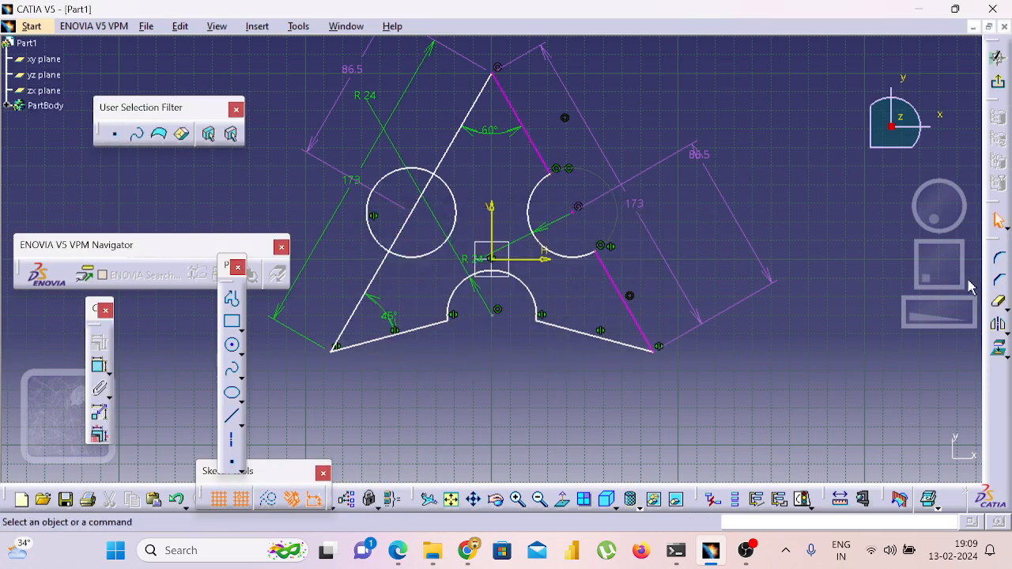
Quick Trim the left circle's outer arc and the left side's segment inside it, converting the length into a distance
{"action": "left_click", "coordinate": [999, 302]}
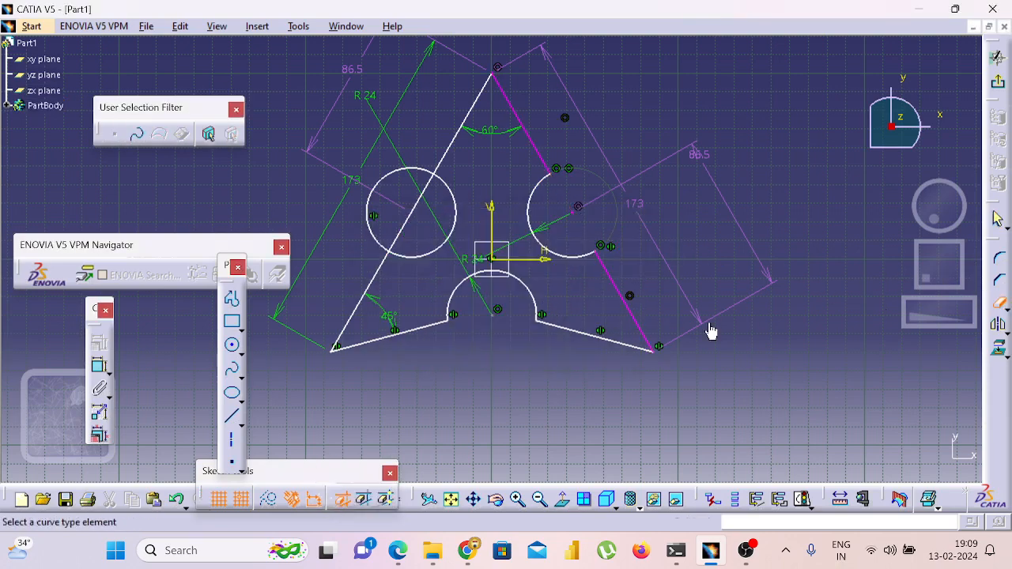
{"action": "left_click", "coordinate": [381, 187]}
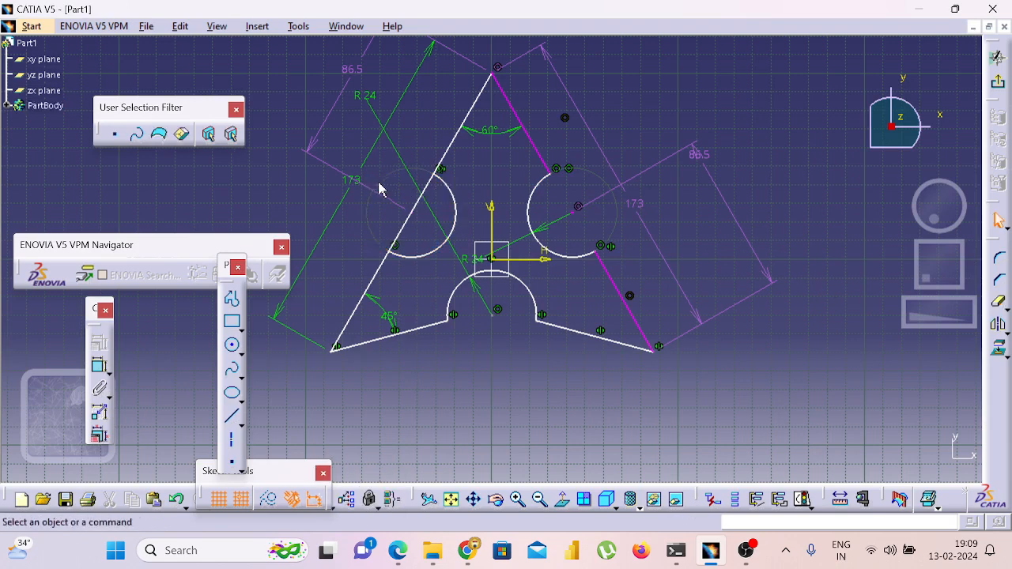
{"action": "left_click", "coordinate": [999, 302]}
{"action": "left_click", "coordinate": [405, 220]}
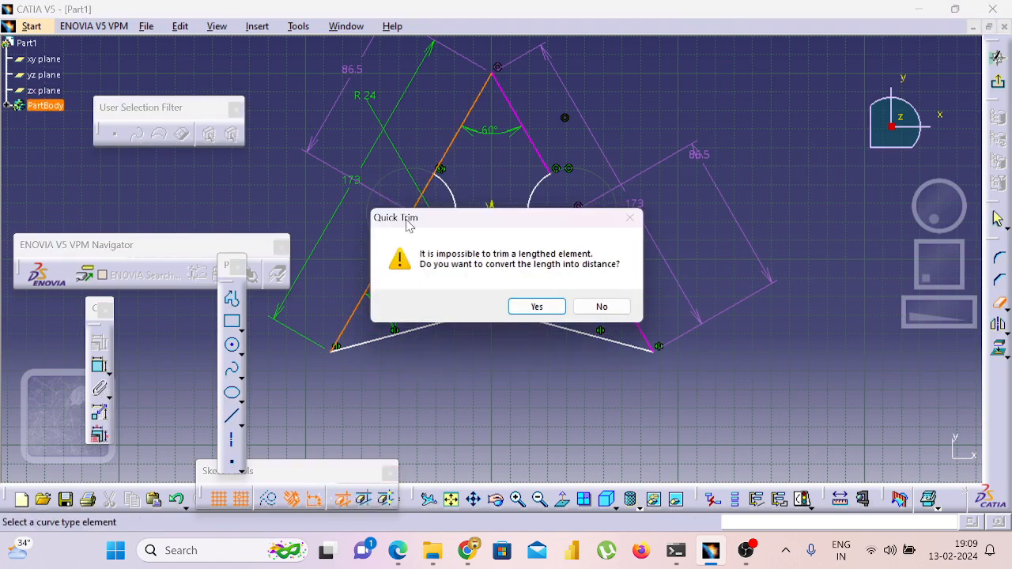
{"action": "left_click", "coordinate": [537, 306]}
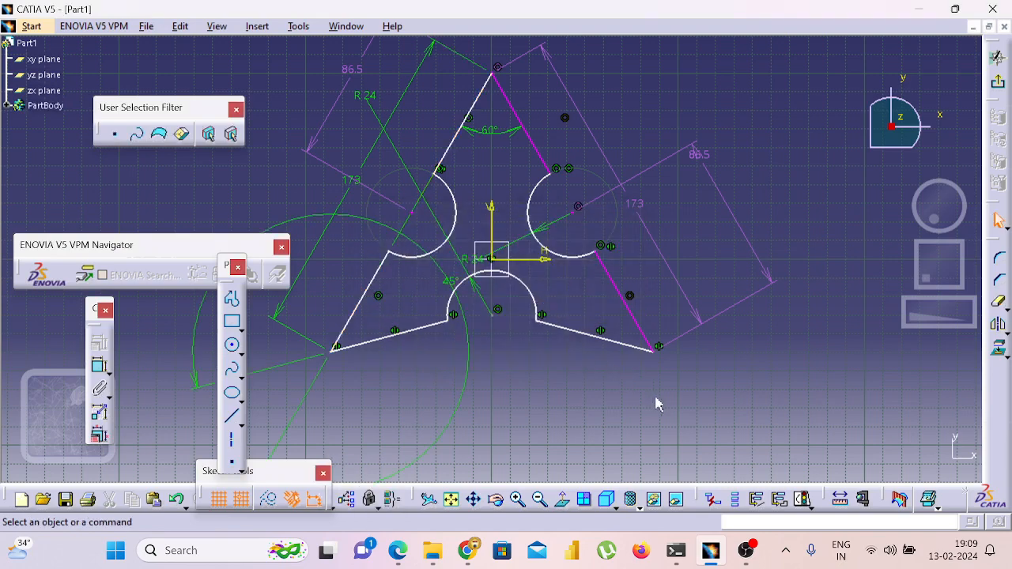
Show the sketch beside the page 20 drawing and dimension the angle between the left side's lower segment and the adjoining bottom edge
{"action": "key", "text": "super+Right"}
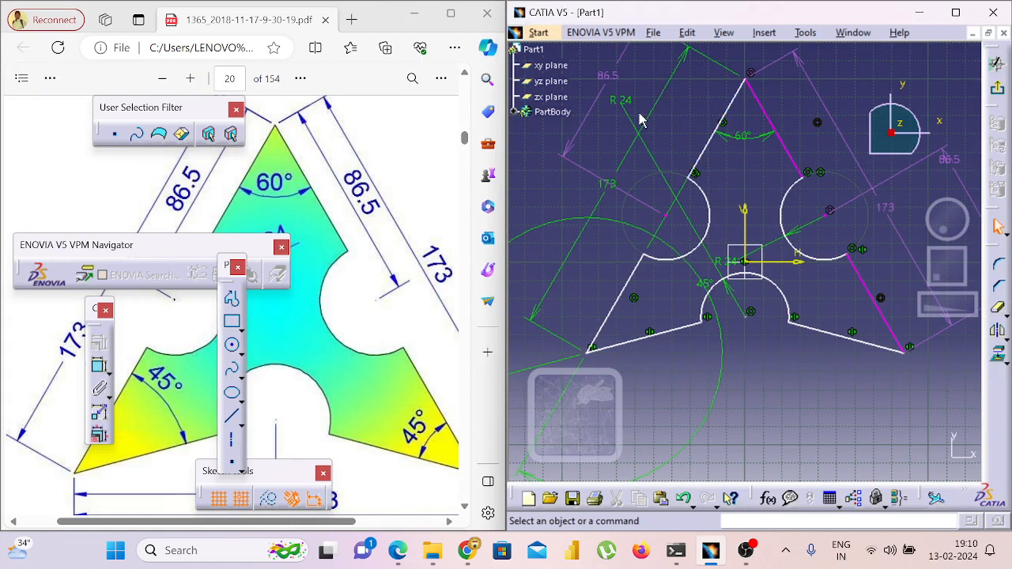
{"action": "left_click", "coordinate": [99, 365]}
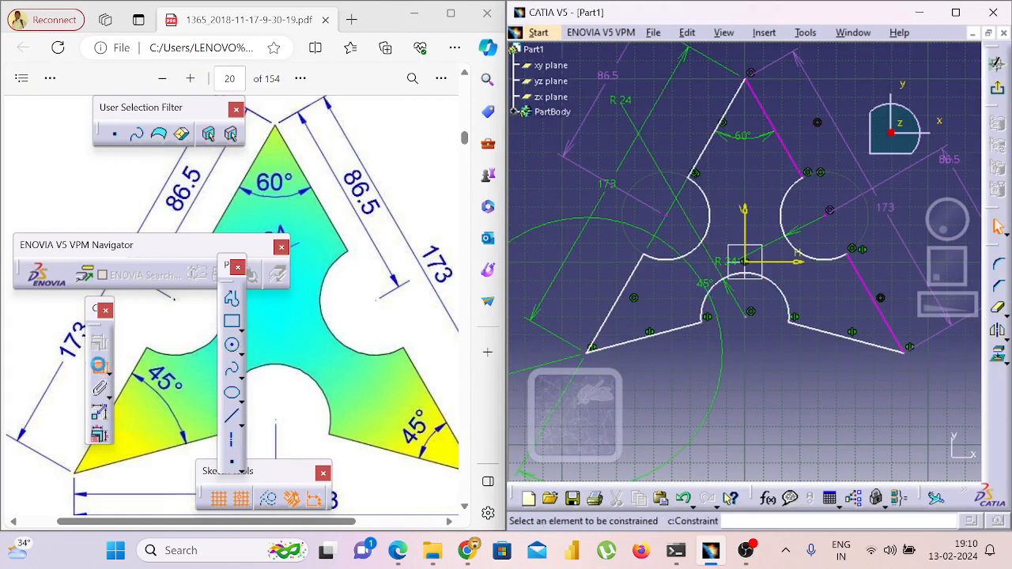
{"action": "left_click", "coordinate": [614, 320]}
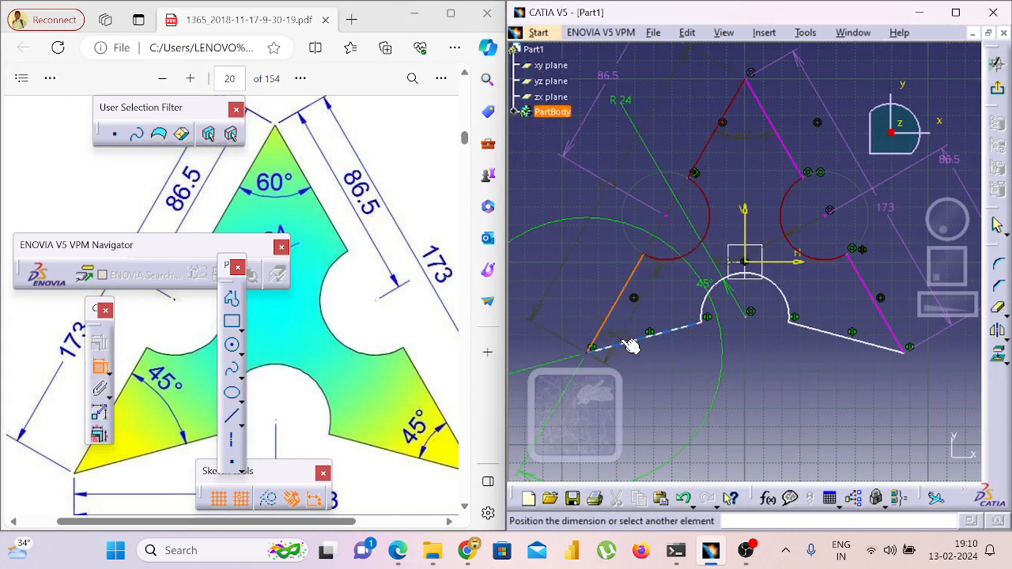
{"action": "left_click", "coordinate": [631, 340]}
{"action": "left_click", "coordinate": [630, 323]}
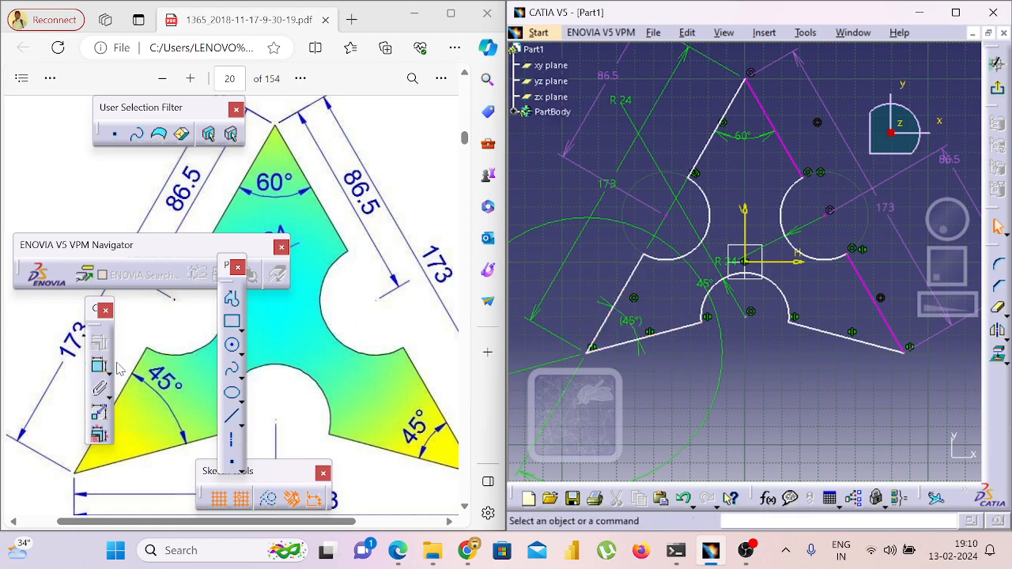
Dimension the angle between the right side's lower segment and the adjoining bottom edge, and return the sketch to full screen
{"action": "left_click", "coordinate": [878, 301]}
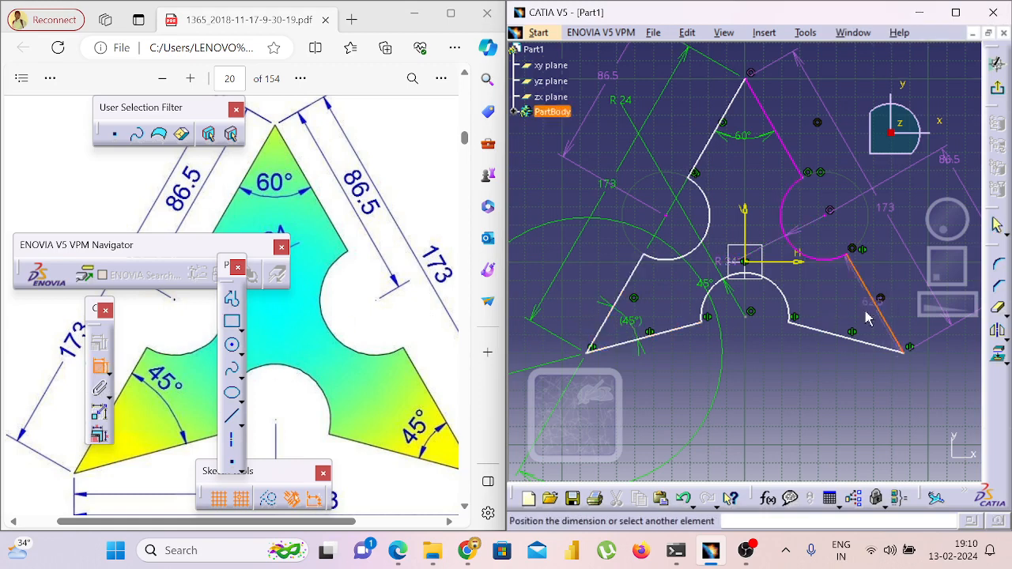
{"action": "left_click", "coordinate": [848, 336]}
{"action": "left_click", "coordinate": [843, 319]}
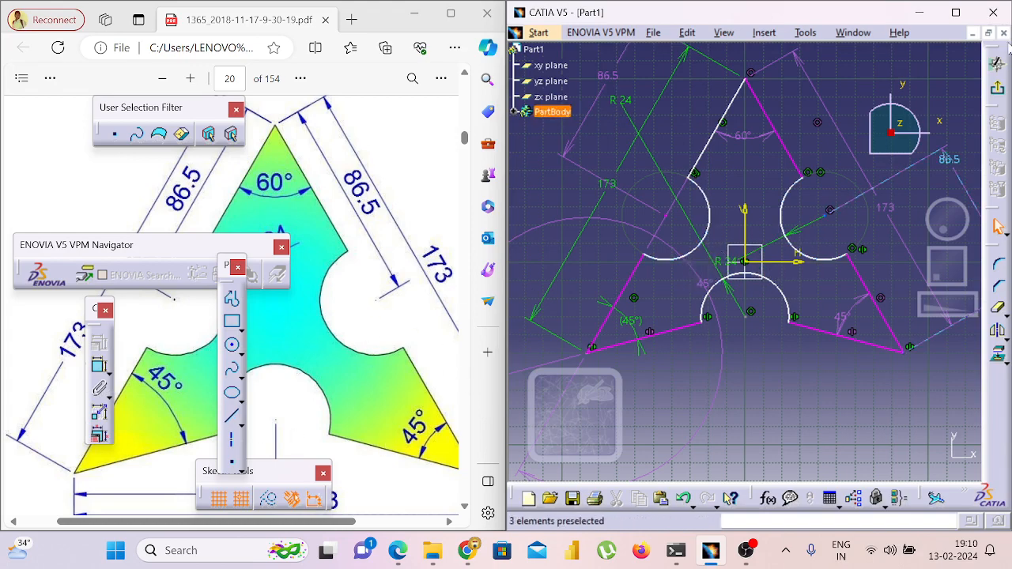
{"action": "left_click", "coordinate": [955, 12]}
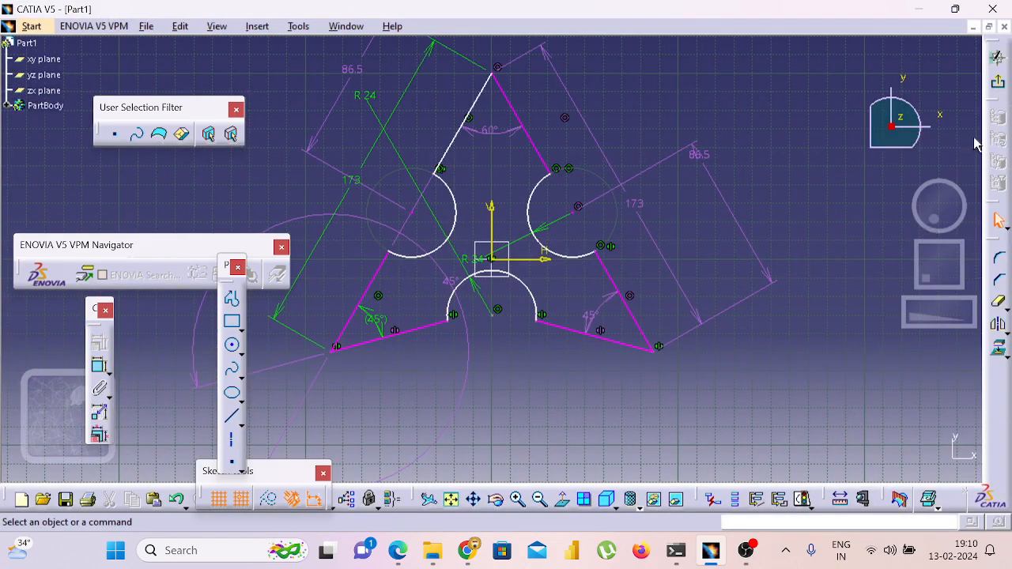
Exit the sketch and reopen Sketch.1 for editing from its update diagnosis
{"action": "left_click", "coordinate": [1001, 82]}
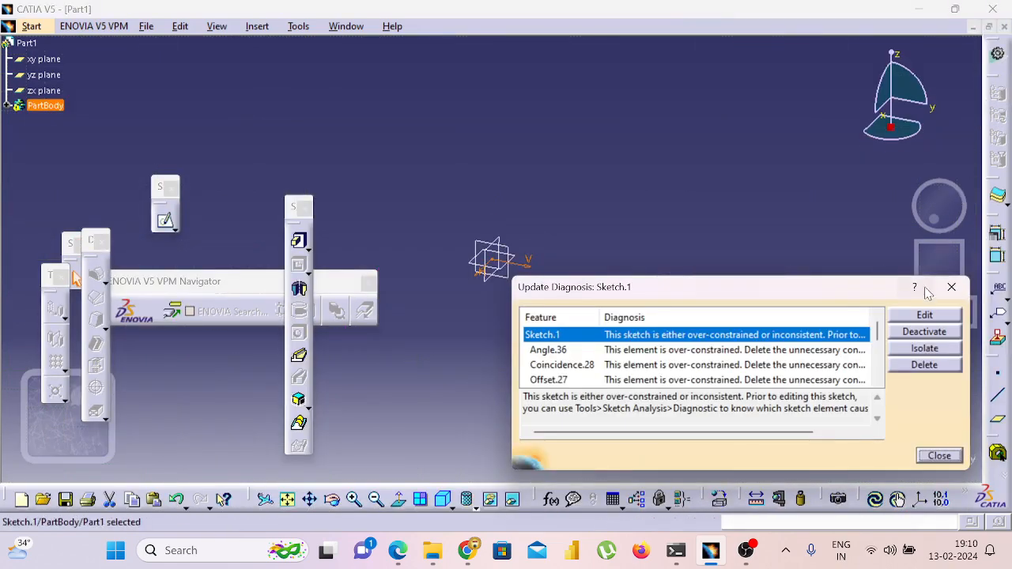
{"action": "left_click", "coordinate": [924, 316]}
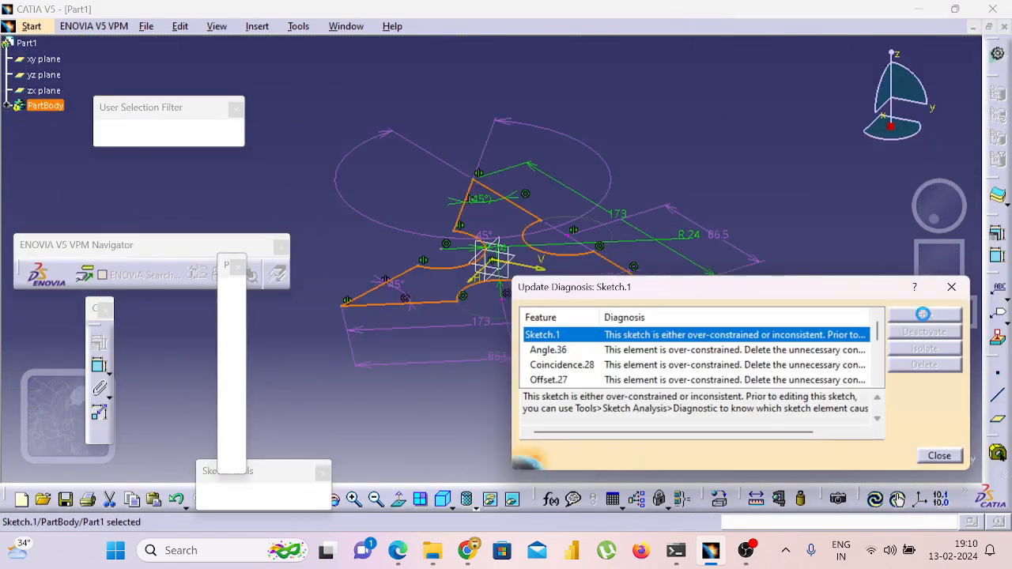
{"action": "left_click", "coordinate": [951, 287]}
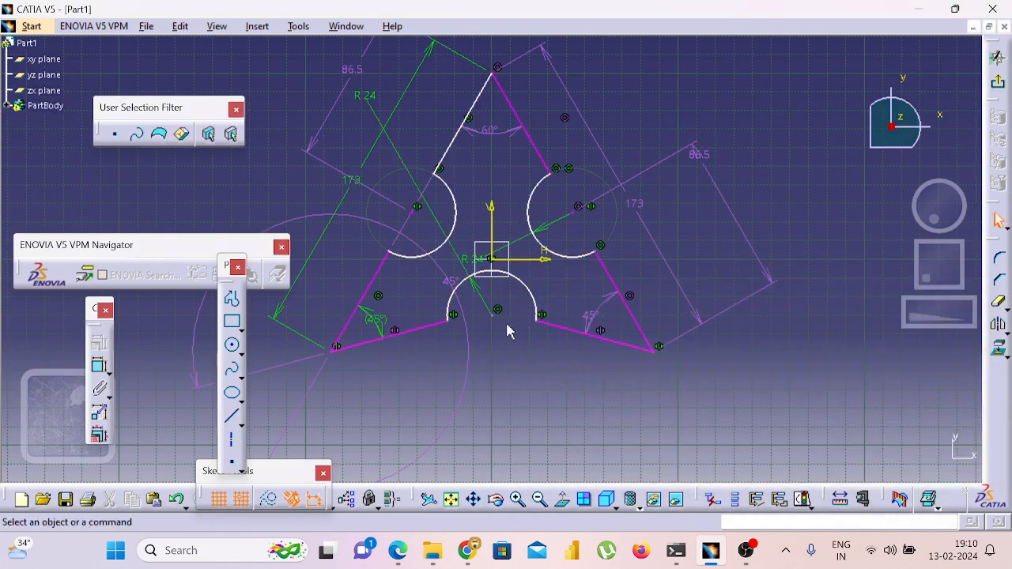
Add a radius dimension to the bottom arc, placing it up and to the right of the profile
{"action": "left_click", "coordinate": [541, 298]}
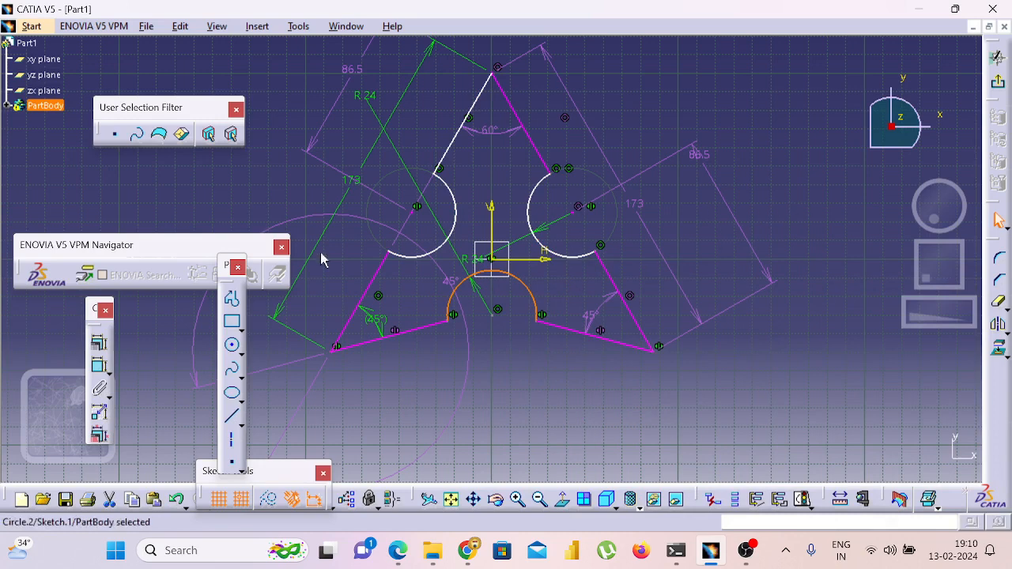
{"action": "left_click", "coordinate": [98, 365]}
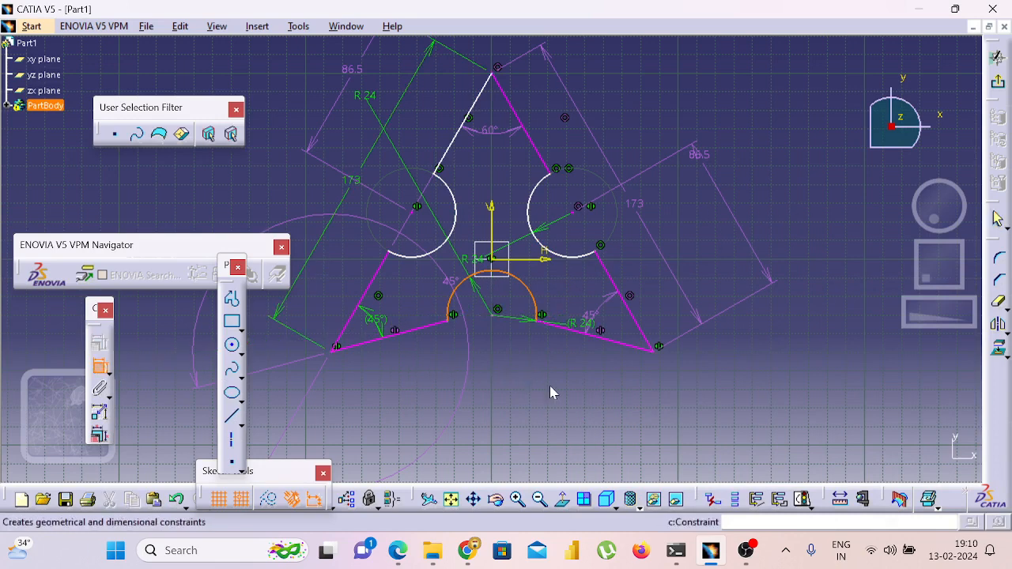
{"action": "left_click", "coordinate": [725, 96]}
{"action": "left_click", "coordinate": [510, 100]}
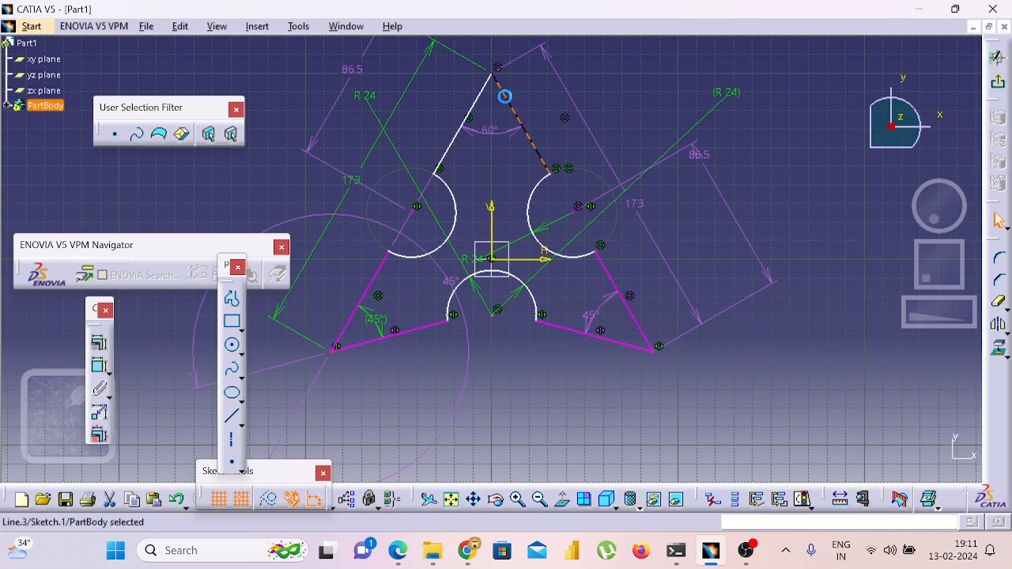
{"action": "double_click", "coordinate": [595, 256]}
{"action": "type", "text": "1"}
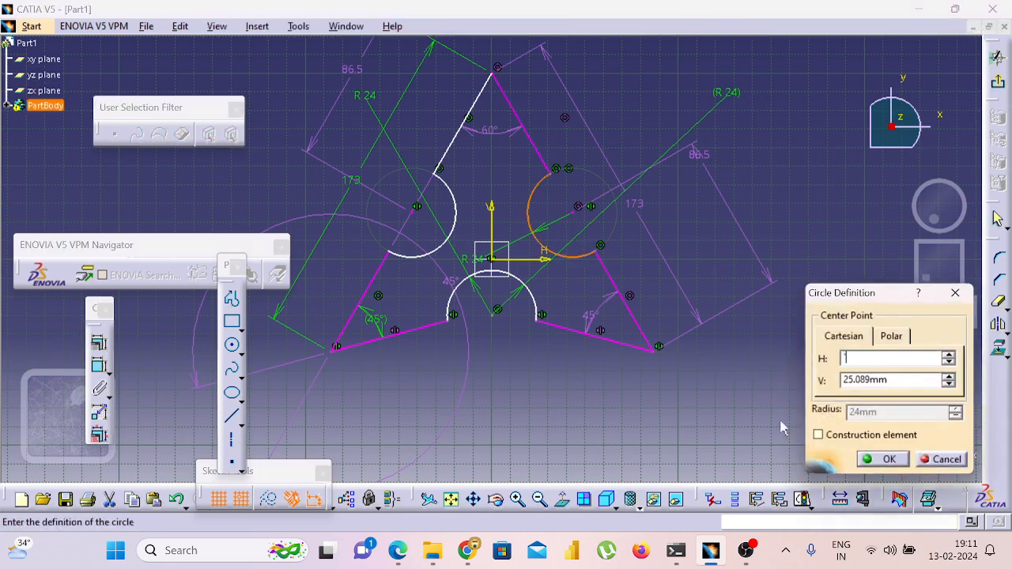
{"action": "key", "text": "Escape"}
{"action": "key", "text": "Escape"}
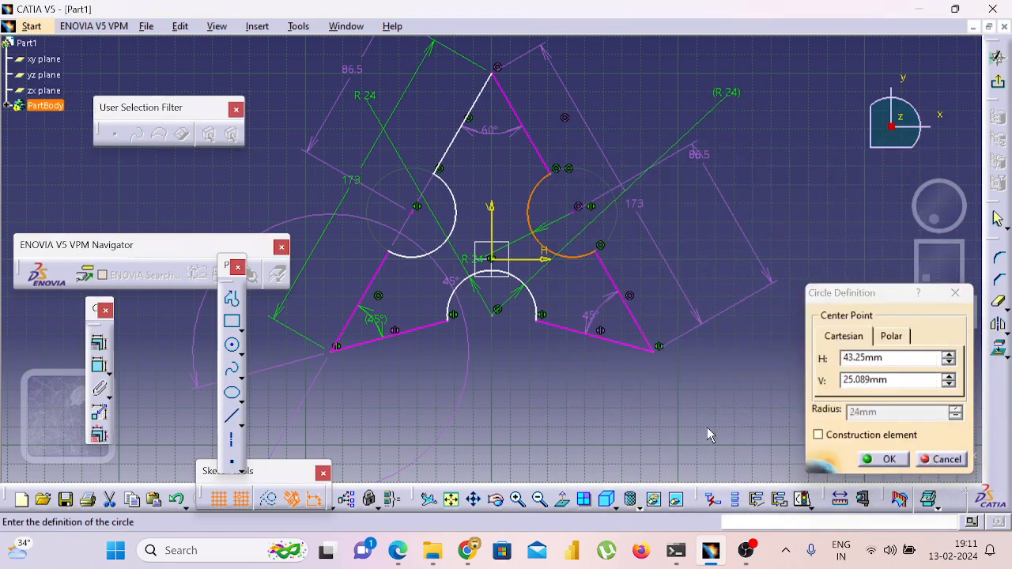
{"action": "key", "text": "Escape"}
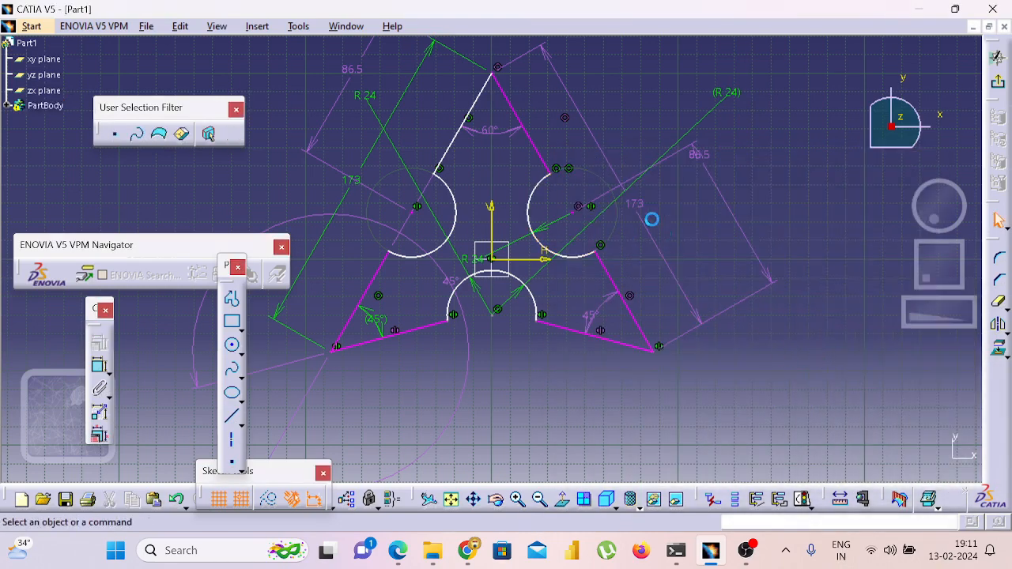
Delete the two 86.5 mm dimensions that locate the centres of the left and right cutout arcs
{"action": "left_click", "coordinate": [523, 121]}
{"action": "left_click", "coordinate": [488, 79]}
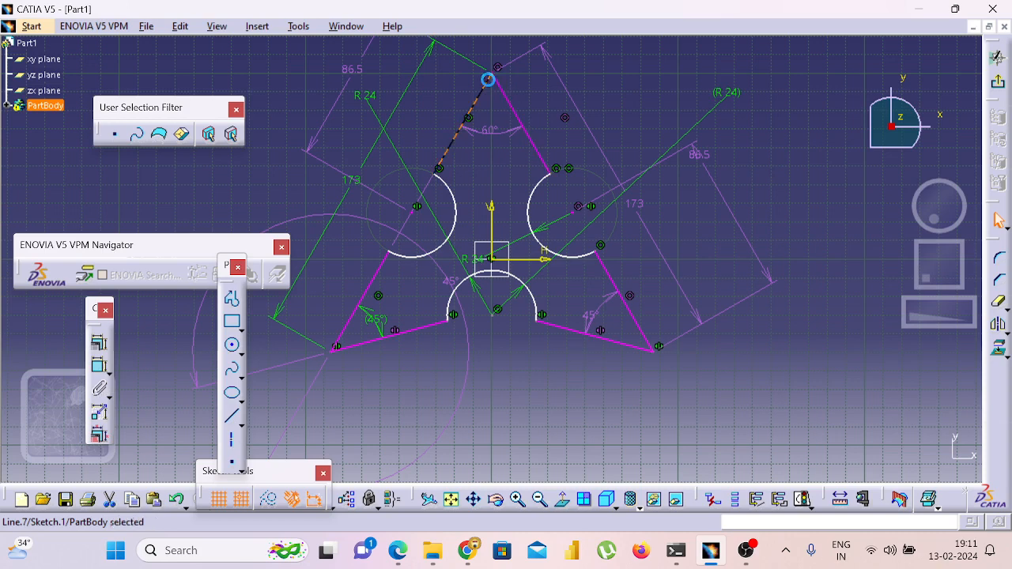
{"action": "left_click", "coordinate": [413, 209]}
{"action": "key", "text": "Delete"}
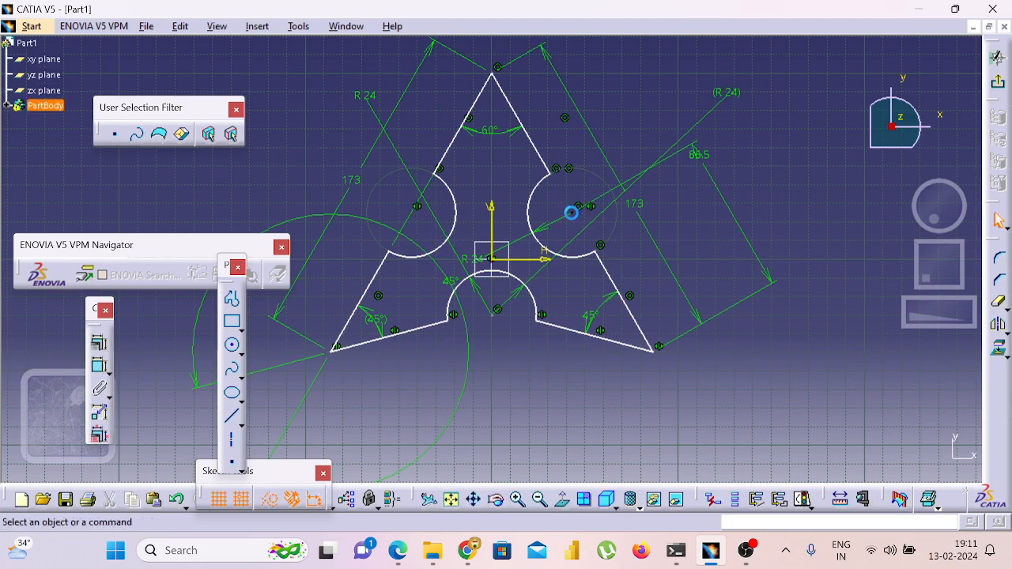
{"action": "left_click", "coordinate": [571, 212]}
{"action": "key", "text": "Delete"}
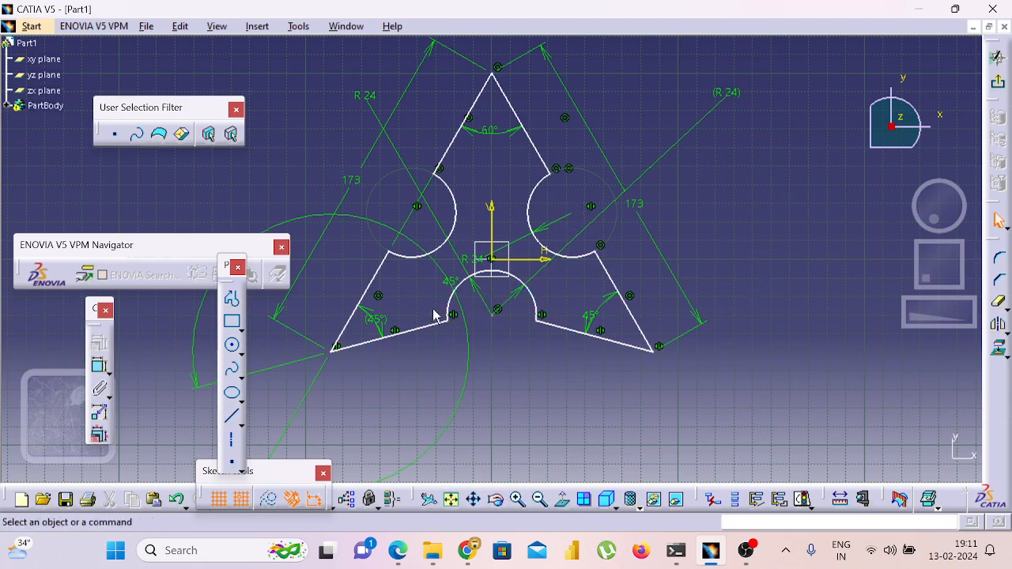
Delete the oversized 45° angle dimension at the lower-left corner and the left side's 173 mm dimension
{"action": "left_click", "coordinate": [320, 239]}
{"action": "key", "text": "Delete"}
{"action": "left_click", "coordinate": [350, 214]}
{"action": "key", "text": "Delete"}
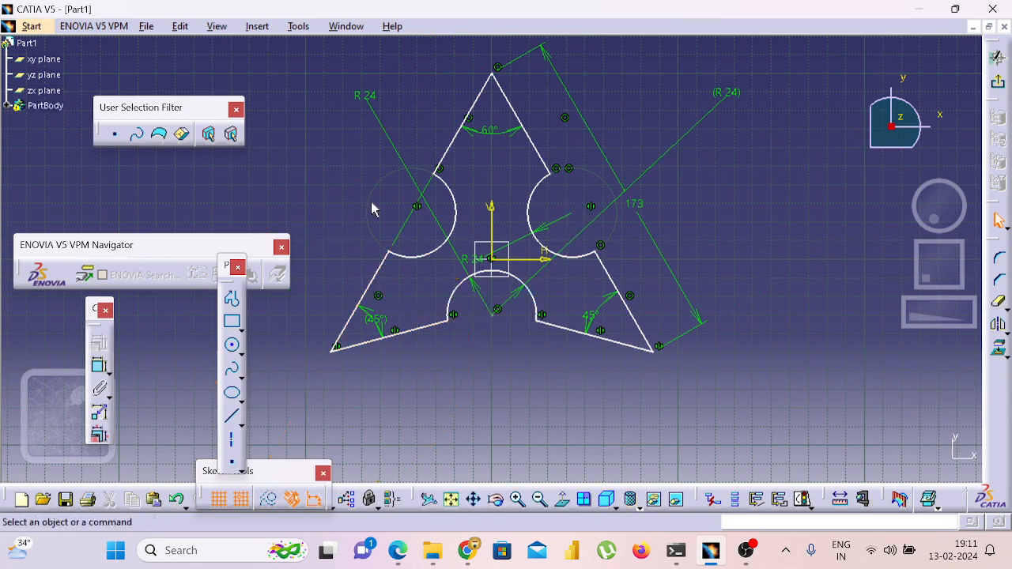
Delete the bottom arc's original R24 dimension at the upper left, and select the right cutout arc
{"action": "left_click", "coordinate": [411, 168]}
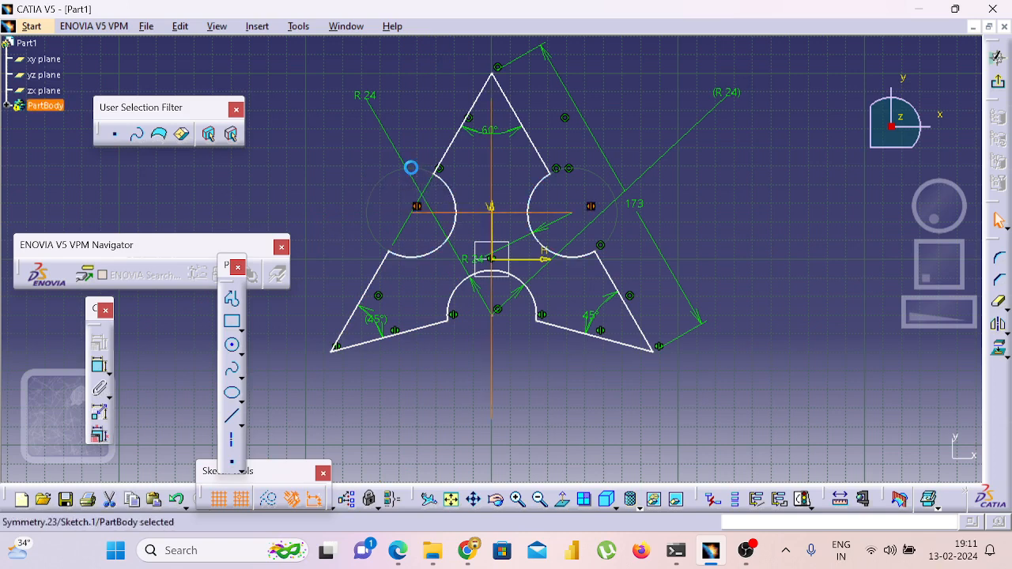
{"action": "left_click", "coordinate": [414, 180]}
{"action": "key", "text": "Delete"}
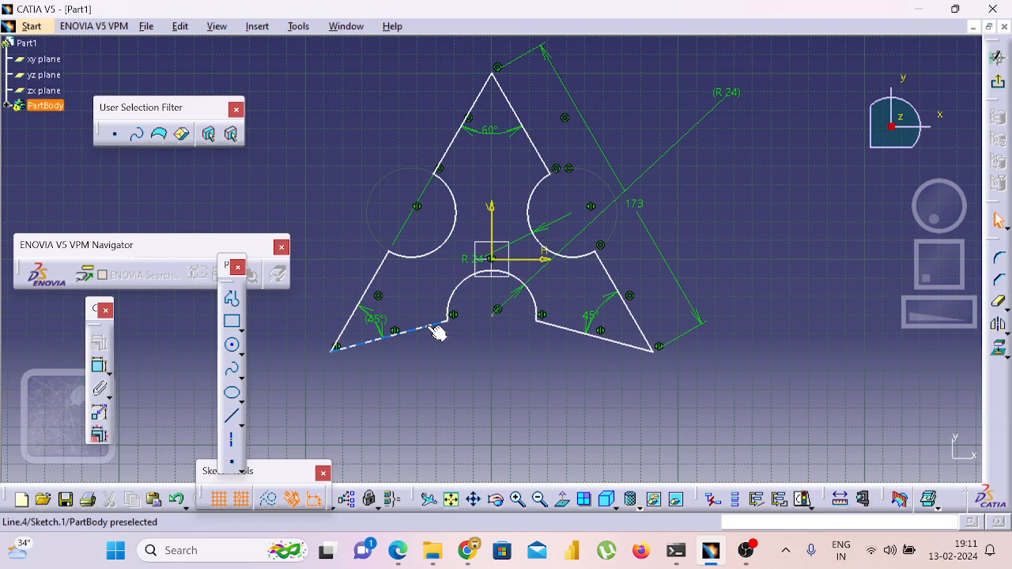
{"action": "left_click", "coordinate": [599, 257]}
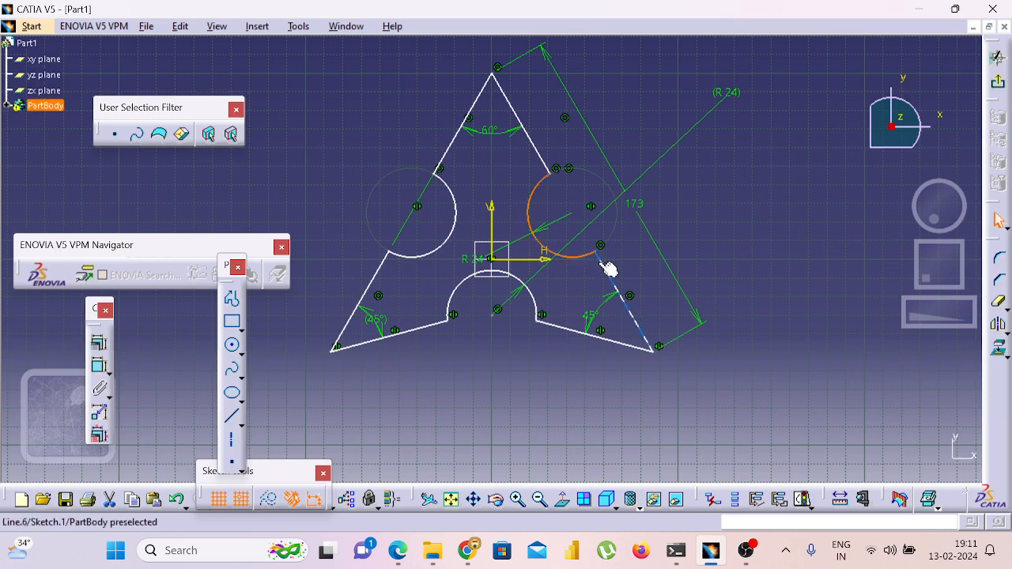
Apply a Fix constraint to the right cutout arc and the lower segment of the triangle's right side
{"action": "left_click", "coordinate": [611, 273], "text": "ctrl"}
{"action": "left_click", "coordinate": [109, 340]}
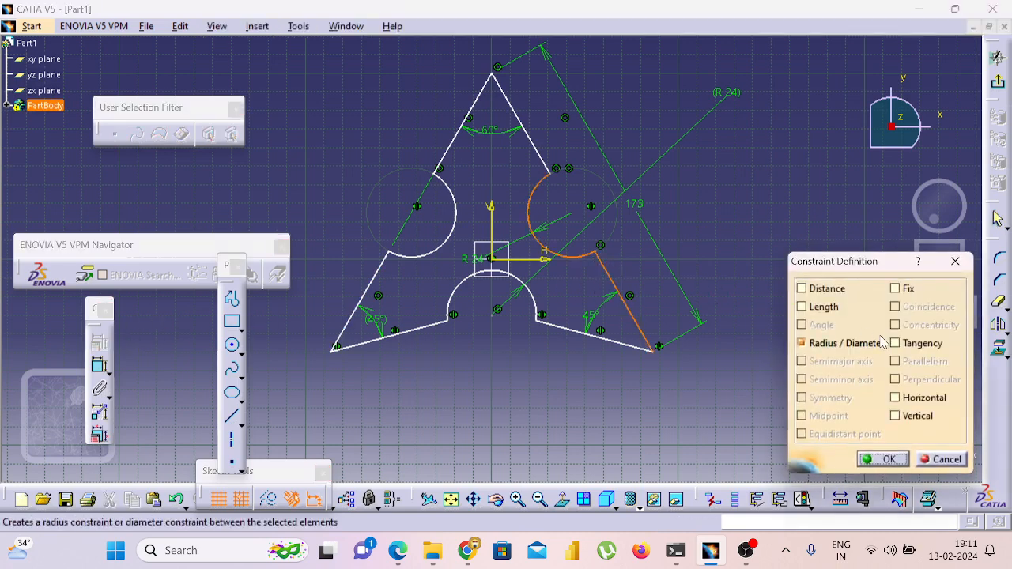
{"action": "left_click", "coordinate": [896, 290]}
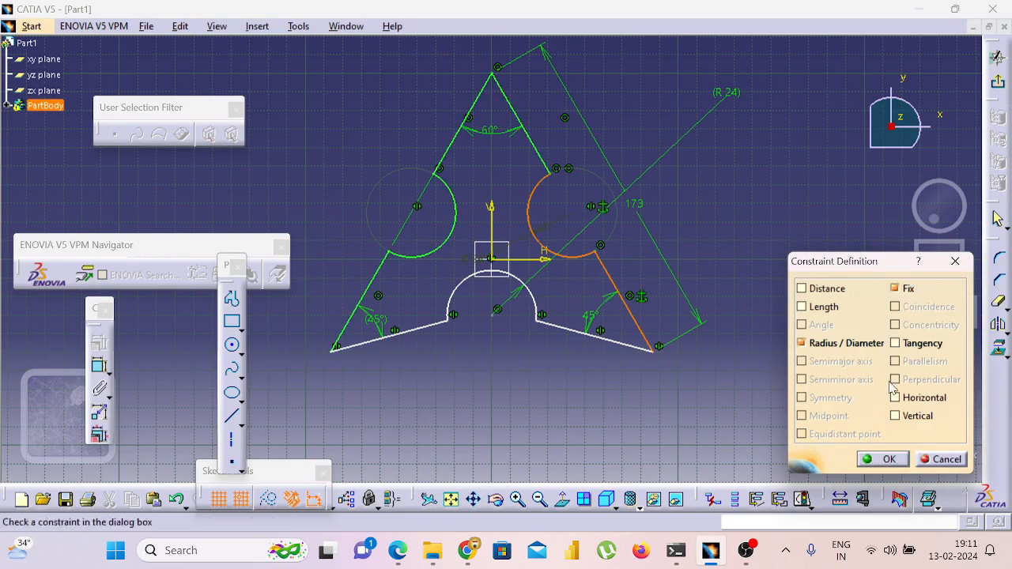
{"action": "left_click", "coordinate": [880, 457]}
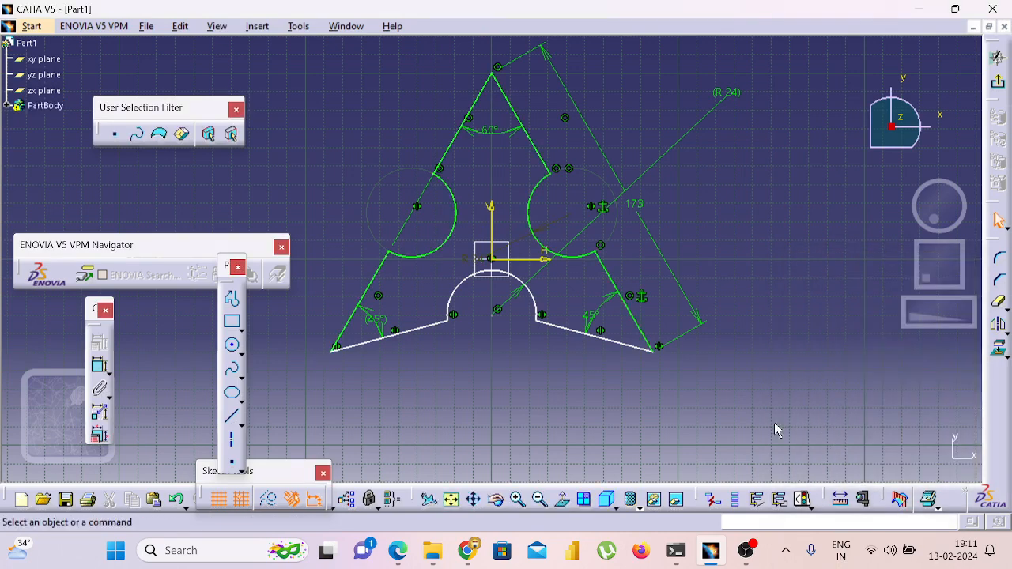
Apply a Fix constraint to the bottom cutout arc and the two sloping base lines beside it
{"action": "left_click", "coordinate": [566, 331]}
{"action": "left_click", "coordinate": [529, 295], "text": "ctrl"}
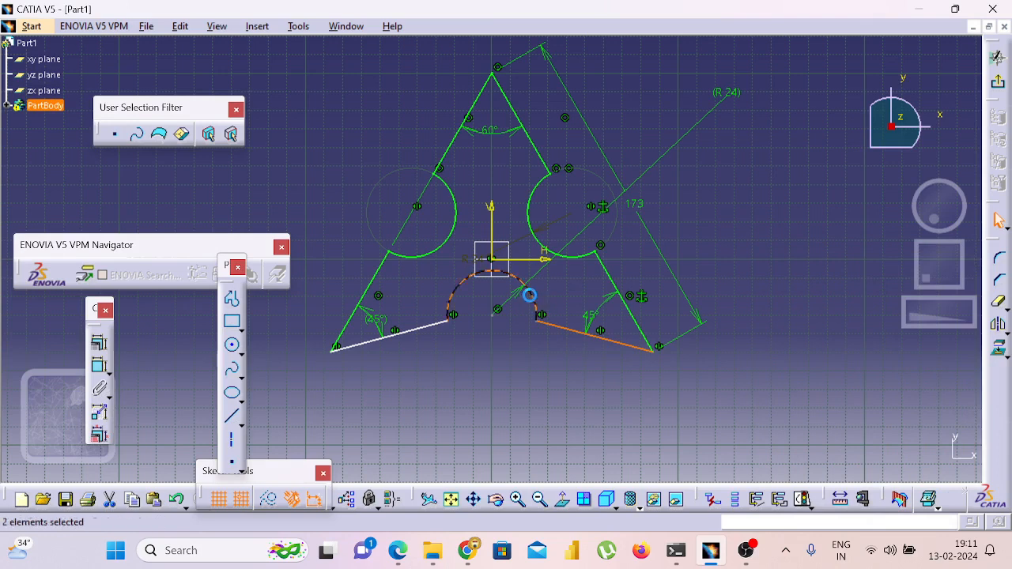
{"action": "left_click", "coordinate": [415, 332], "text": "ctrl"}
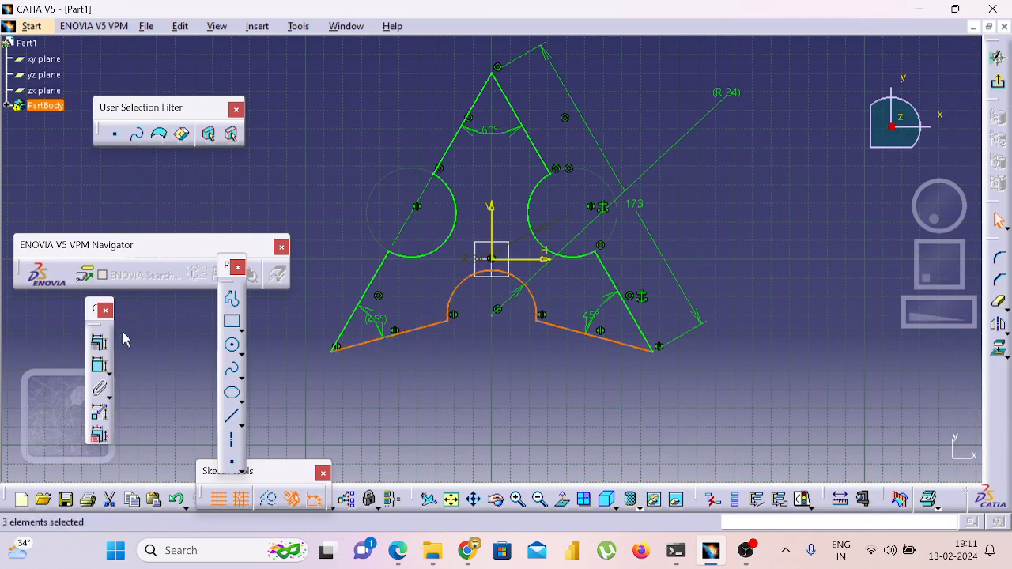
{"action": "left_click", "coordinate": [99, 342]}
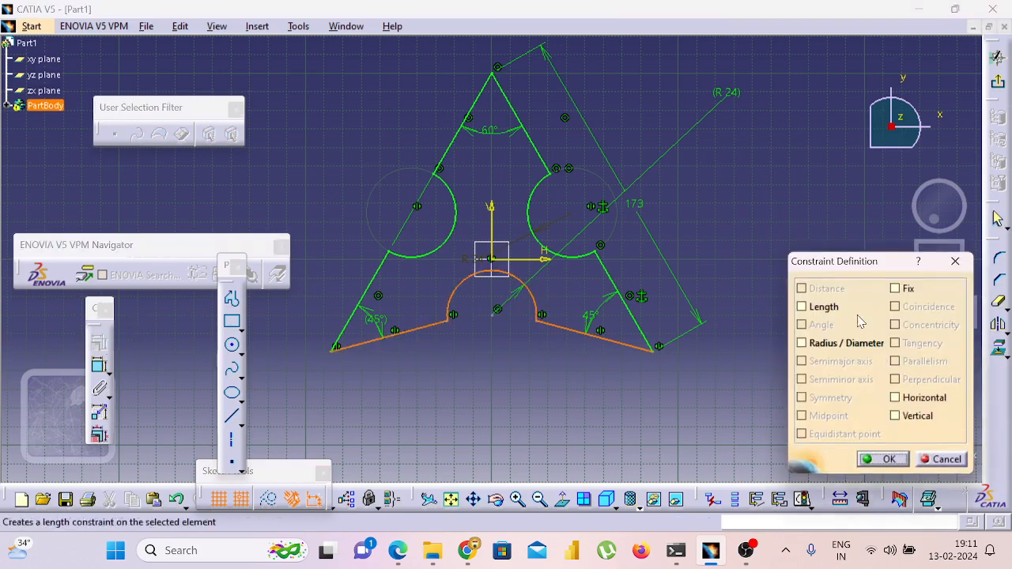
{"action": "left_click", "coordinate": [895, 288]}
{"action": "left_click", "coordinate": [883, 458]}
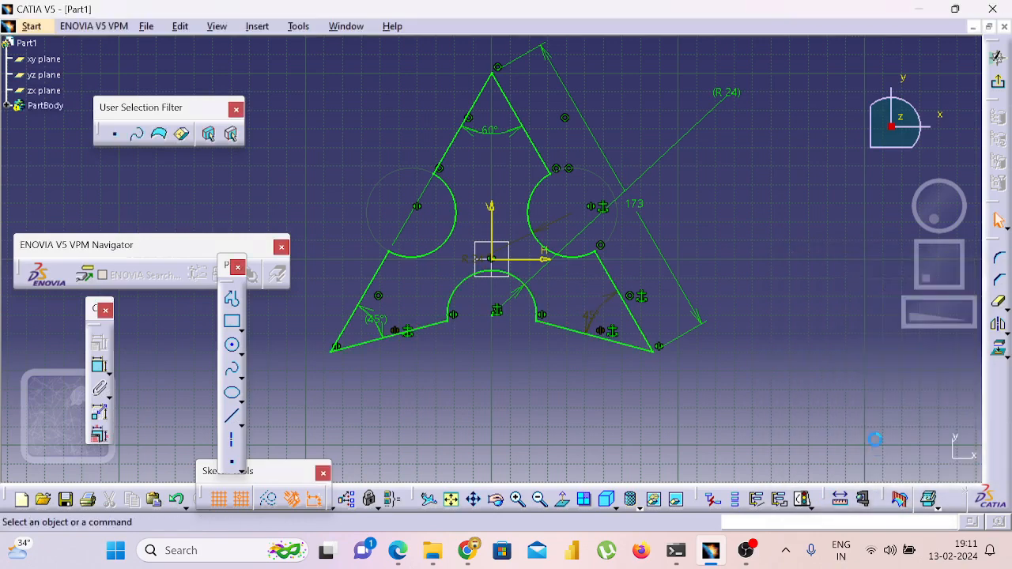
Exit the sketch and extrude the triangular profile as a 25 mm pad
{"action": "left_click", "coordinate": [998, 58]}
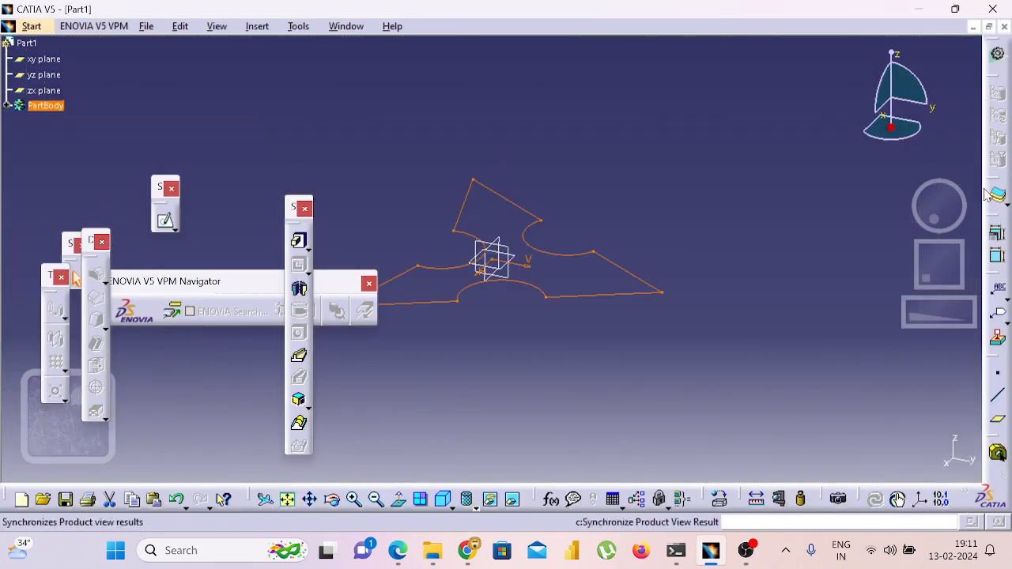
{"action": "left_click", "coordinate": [300, 242]}
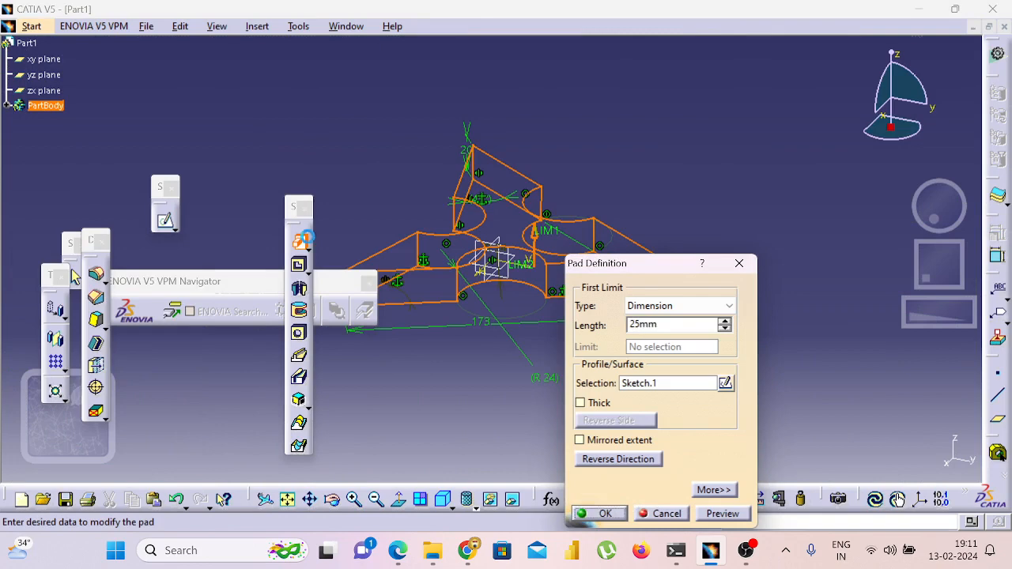
{"action": "key", "text": "Return"}
Compare the finished pad side by side with the page 20 PDF drawing, and restore CATIA to full screen
{"action": "left_click", "coordinate": [665, 160]}
{"action": "middle_click_drag", "start_coordinate": [704, 278], "coordinate": [545, 80]}
{"action": "middle_click_drag", "start_coordinate": [499, 84], "coordinate": [357, 96]}
{"action": "key", "text": "super+Right"}
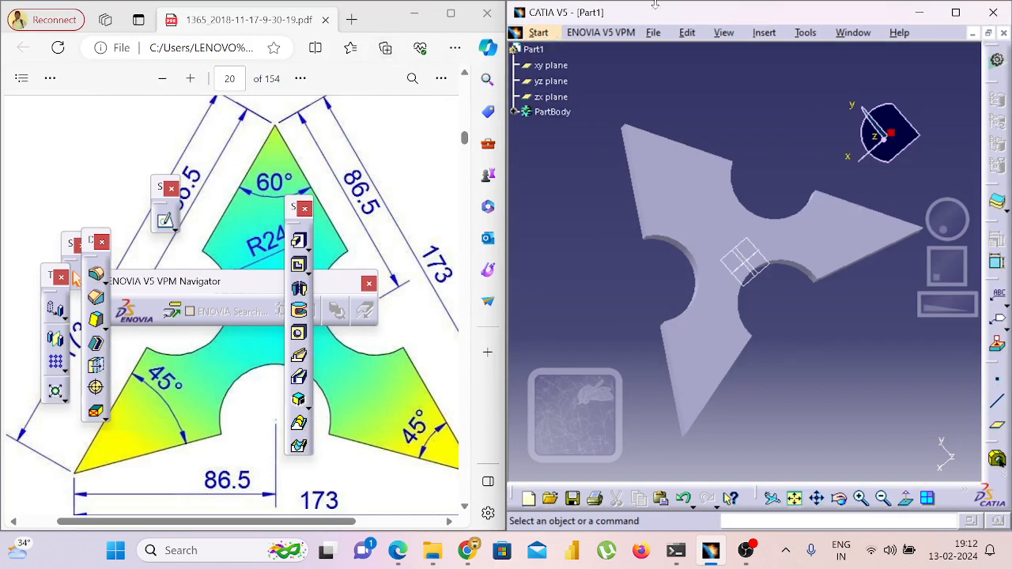
{"action": "left_click", "coordinate": [952, 13]}
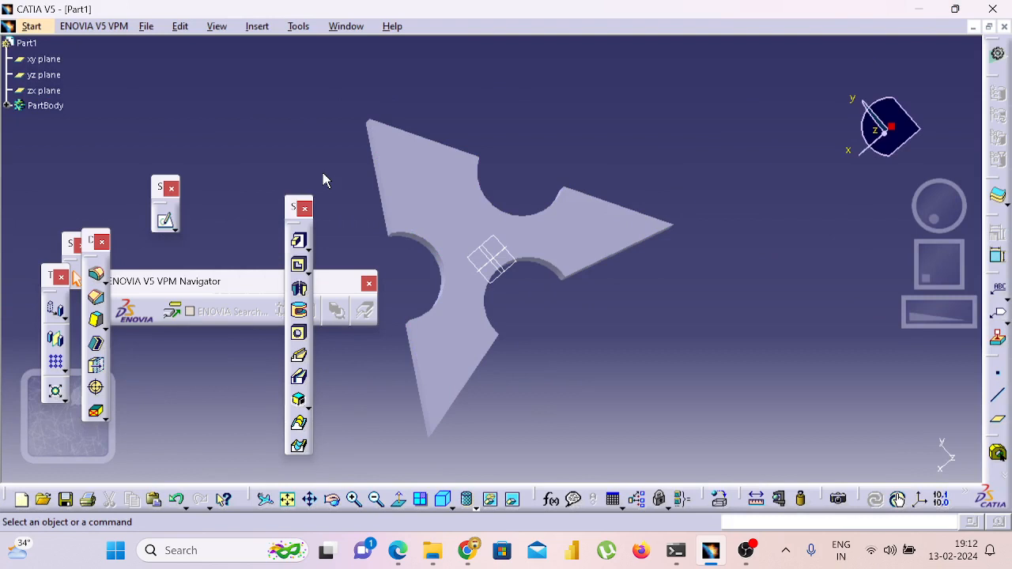
Switch to the Google Meet call and admit everyone waiting to join
{"action": "left_click", "coordinate": [468, 551]}
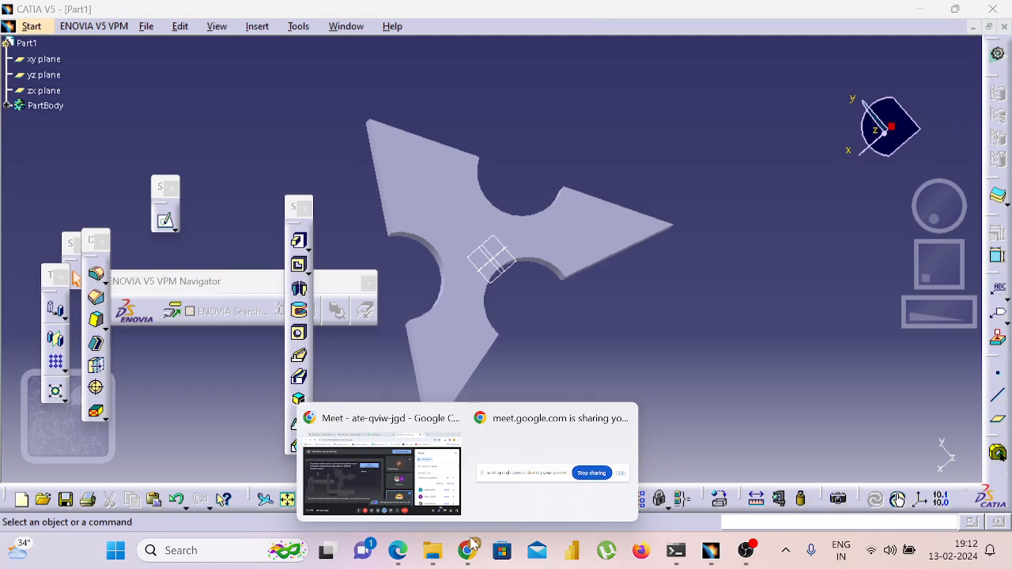
{"action": "left_click", "coordinate": [389, 436]}
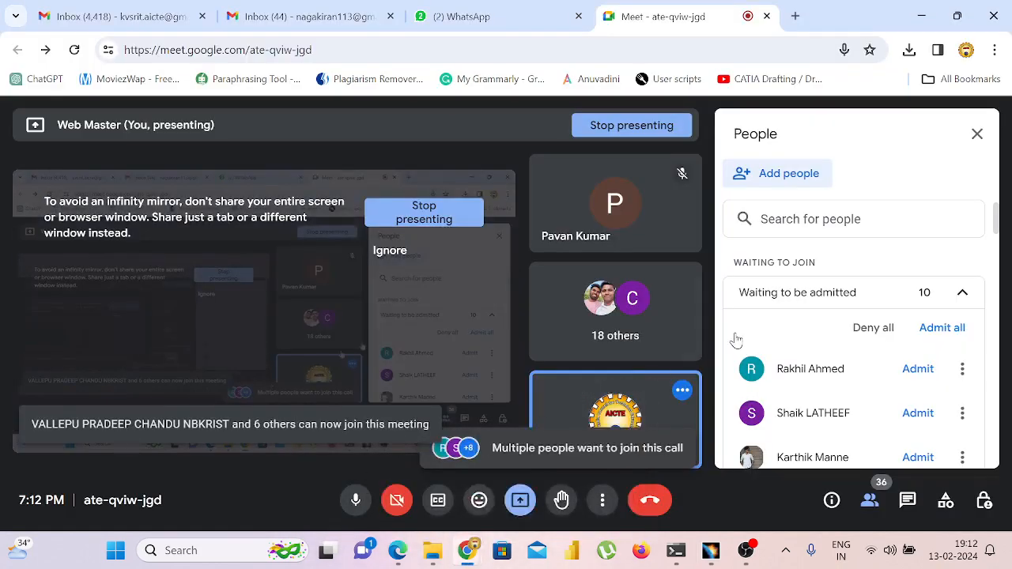
{"action": "left_click", "coordinate": [930, 329]}
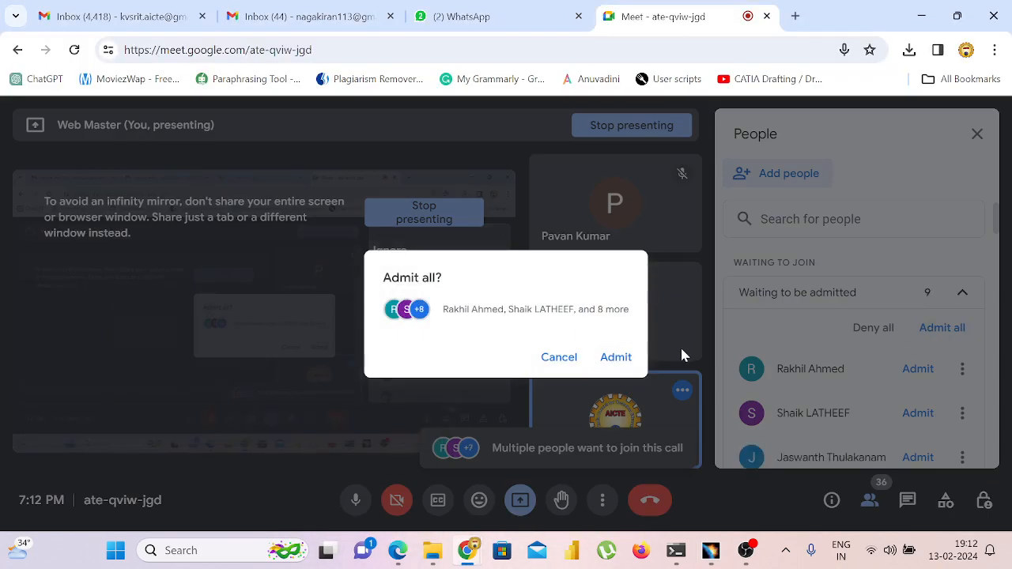
{"action": "left_click", "coordinate": [621, 359]}
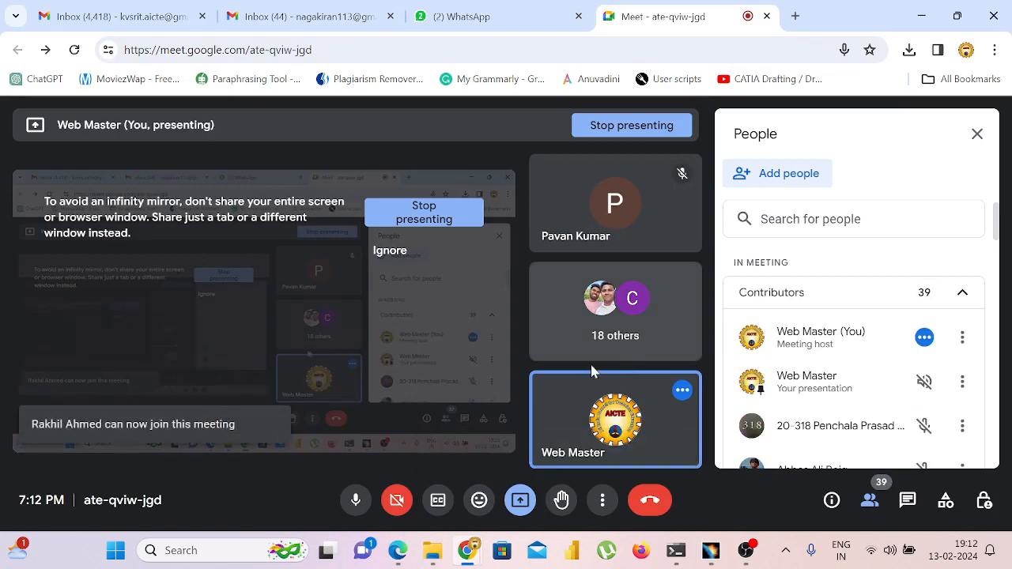
Glance at WhatsApp and return to the Meet call to admit the remaining waiting participants
{"action": "left_click", "coordinate": [481, 10]}
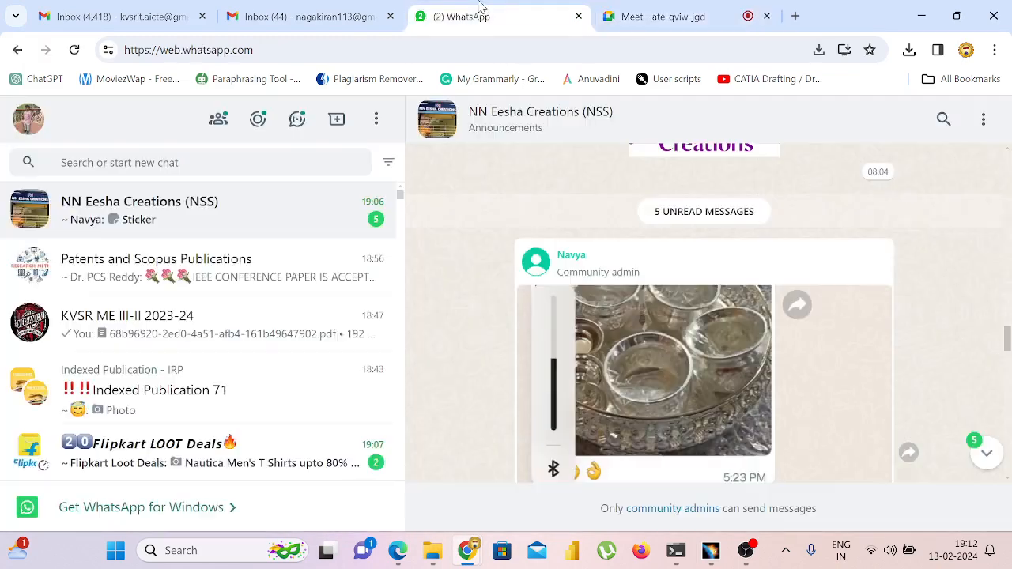
{"action": "left_click", "coordinate": [622, 12]}
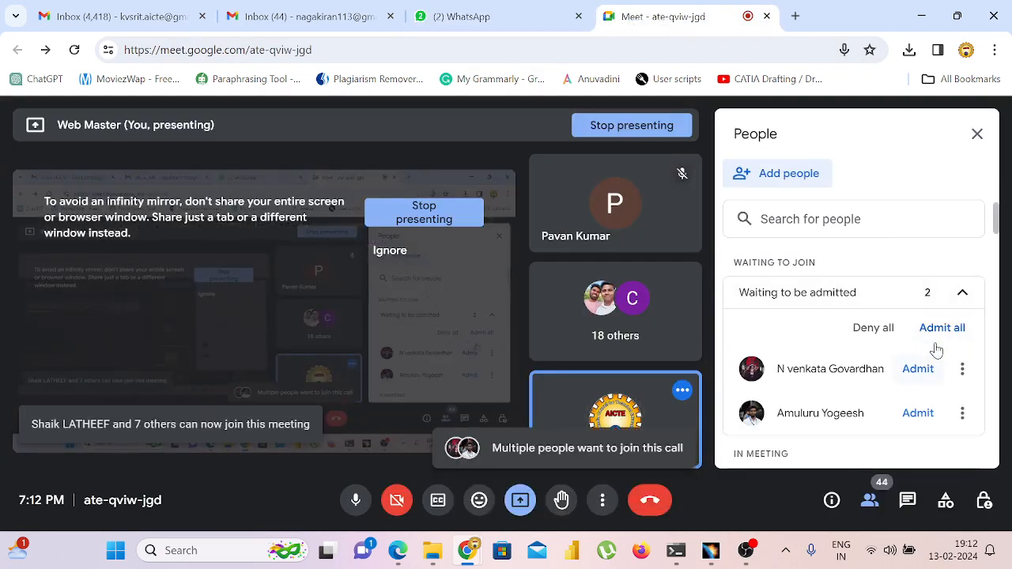
{"action": "left_click", "coordinate": [941, 329]}
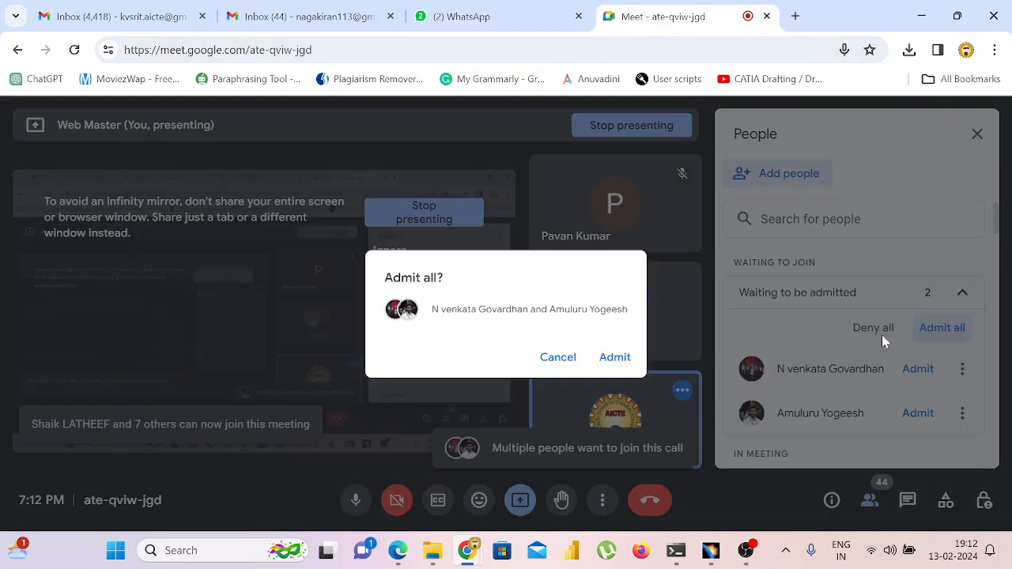
{"action": "left_click", "coordinate": [616, 359]}
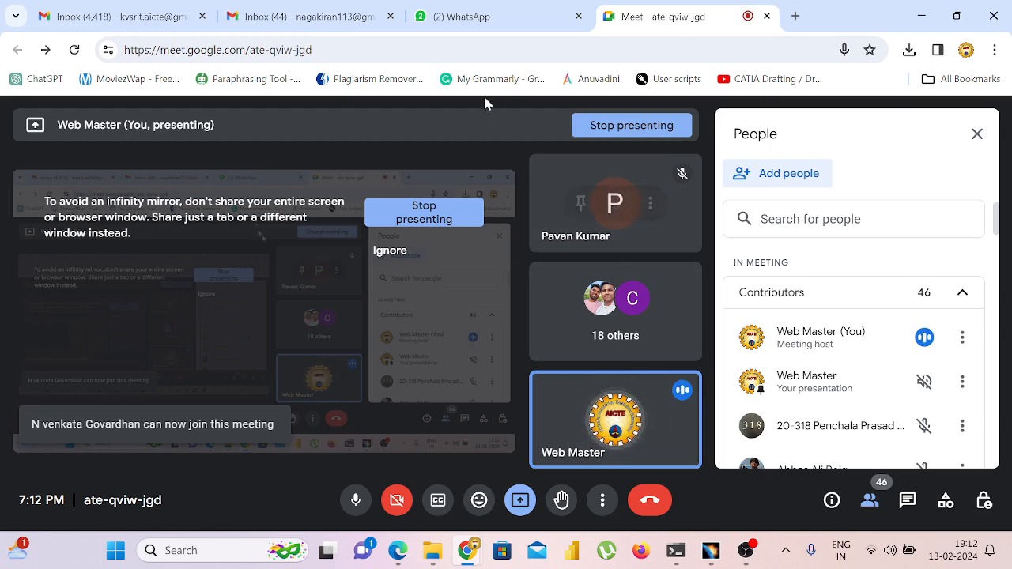
Check the WhatsApp chat list, return to the Meet call and switch back to CATIA
{"action": "left_click", "coordinate": [480, 17]}
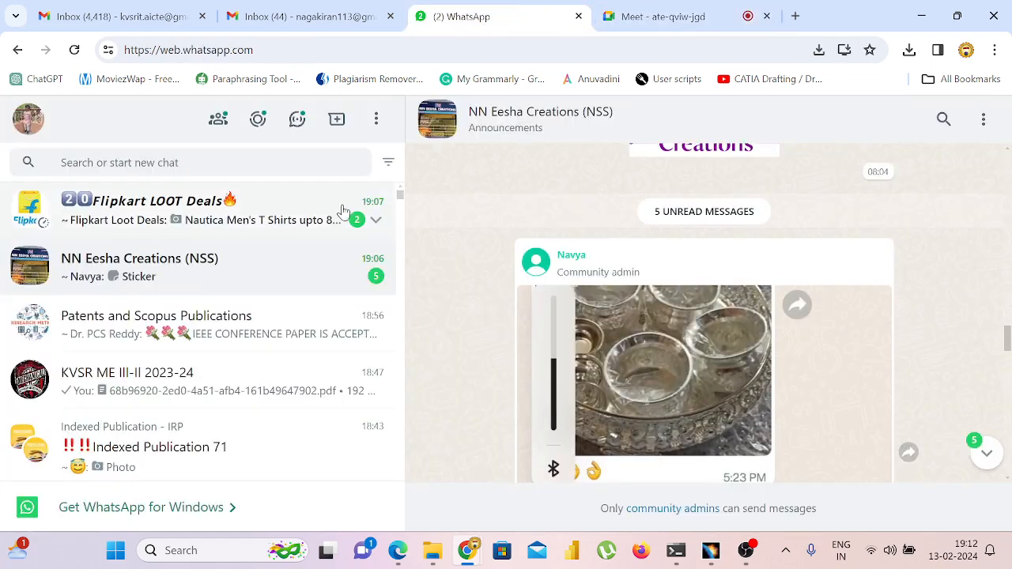
{"action": "left_click", "coordinate": [672, 19]}
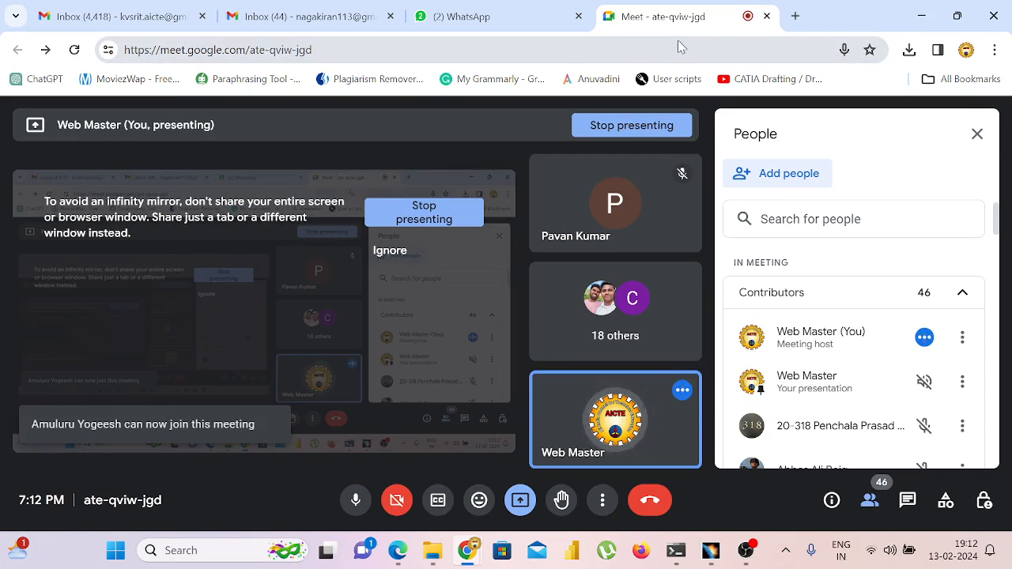
{"action": "left_click", "coordinate": [930, 27]}
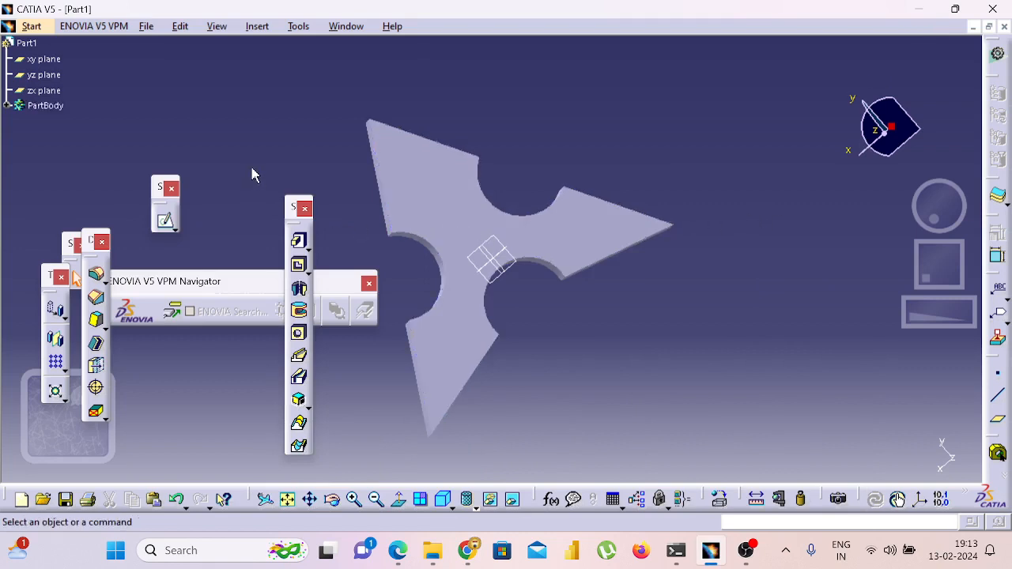
Switch to the Meet call, admit the newly waiting participant and return to CATIA
{"action": "left_click", "coordinate": [469, 554]}
{"action": "left_click", "coordinate": [381, 473]}
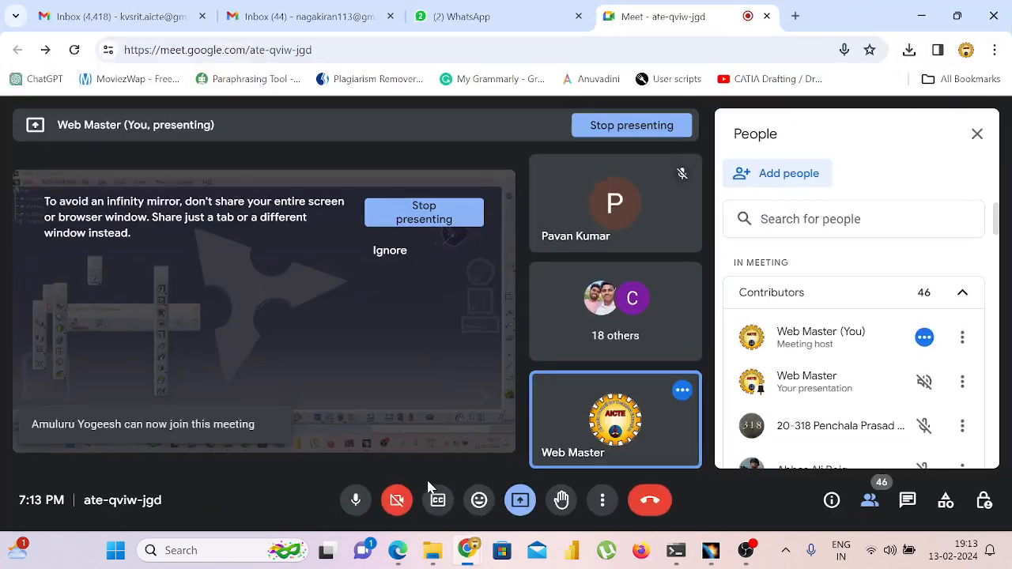
{"action": "left_click", "coordinate": [918, 369]}
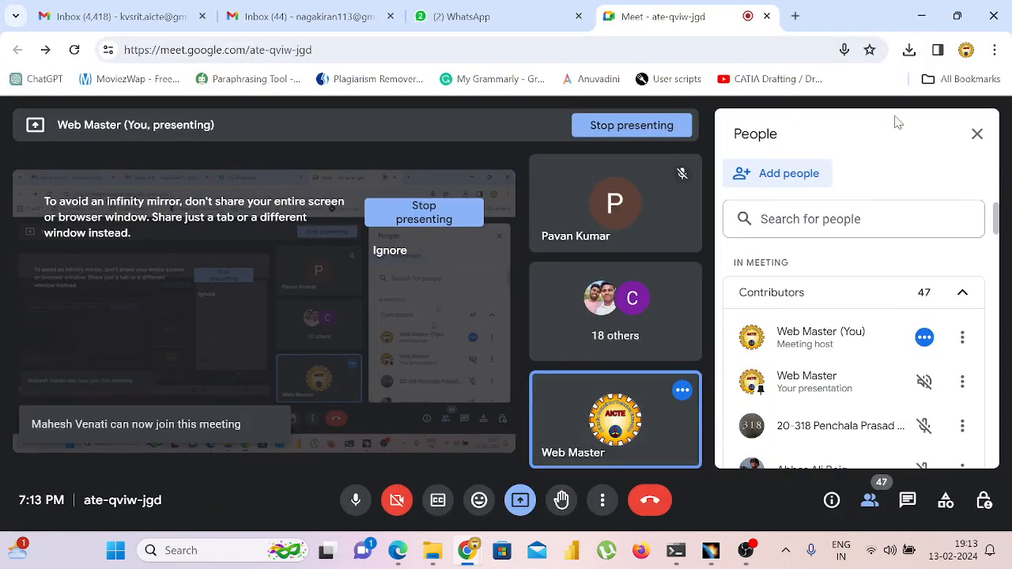
{"action": "left_click", "coordinate": [922, 16]}
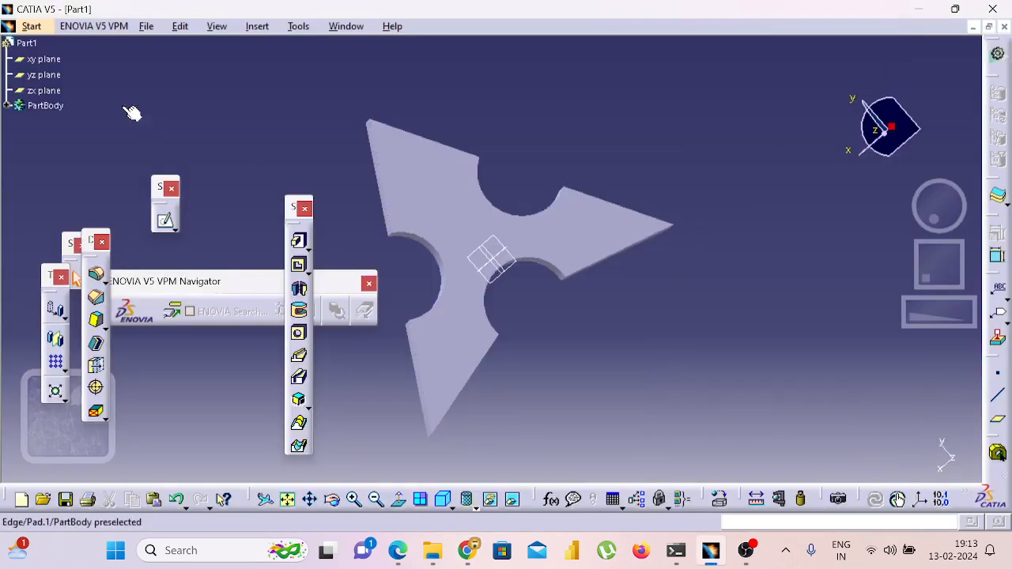
Create a new part document named Part2 with hybrid design enabled
{"action": "left_click", "coordinate": [146, 32]}
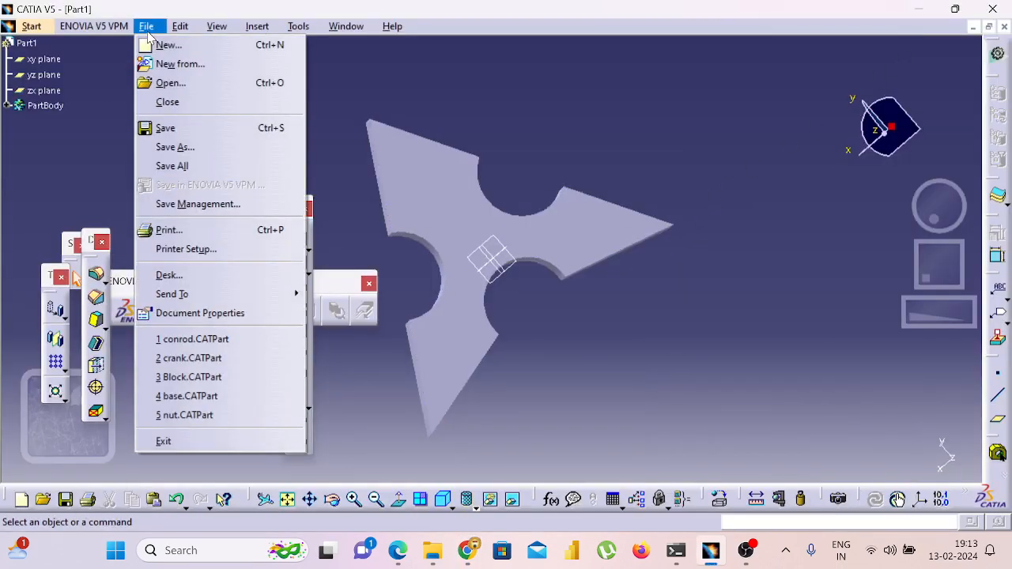
{"action": "left_click", "coordinate": [157, 44]}
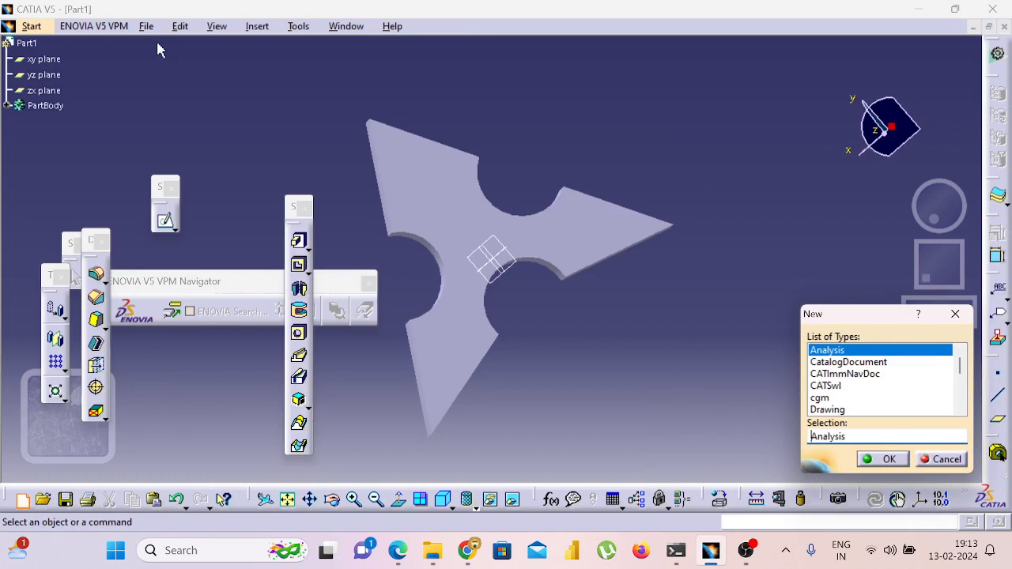
{"action": "type", "text": "part"}
{"action": "key", "text": "Return"}
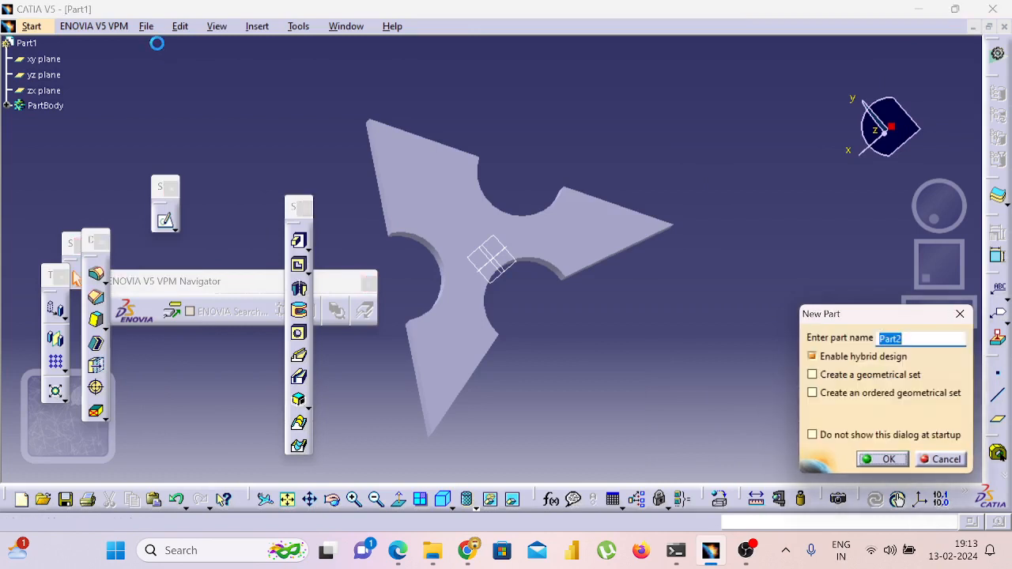
{"action": "key", "text": "Return"}
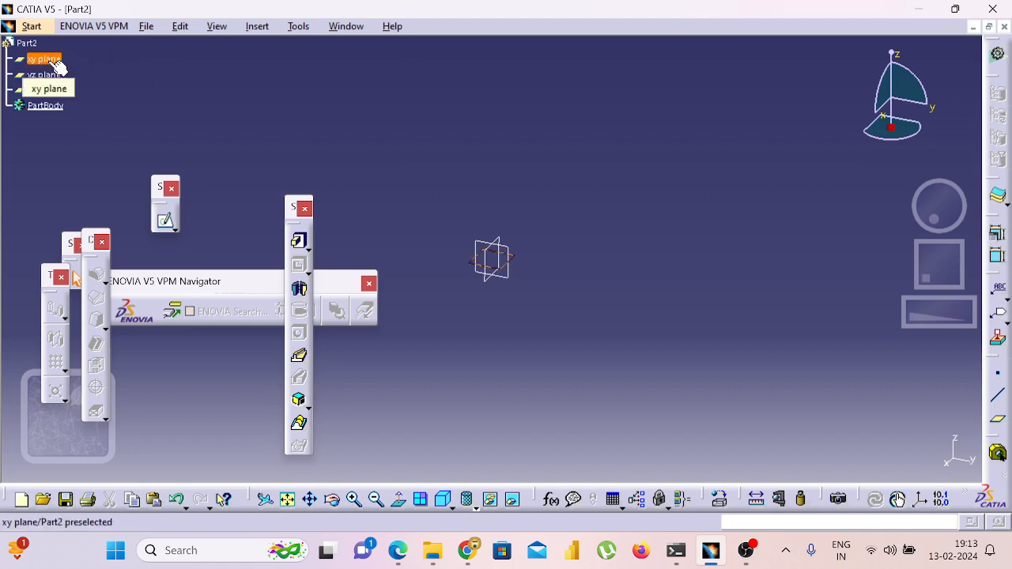
Open a sketch on the xy plane and draw a square-shaped centered rectangle from the origin
{"action": "left_click", "coordinate": [63, 63]}
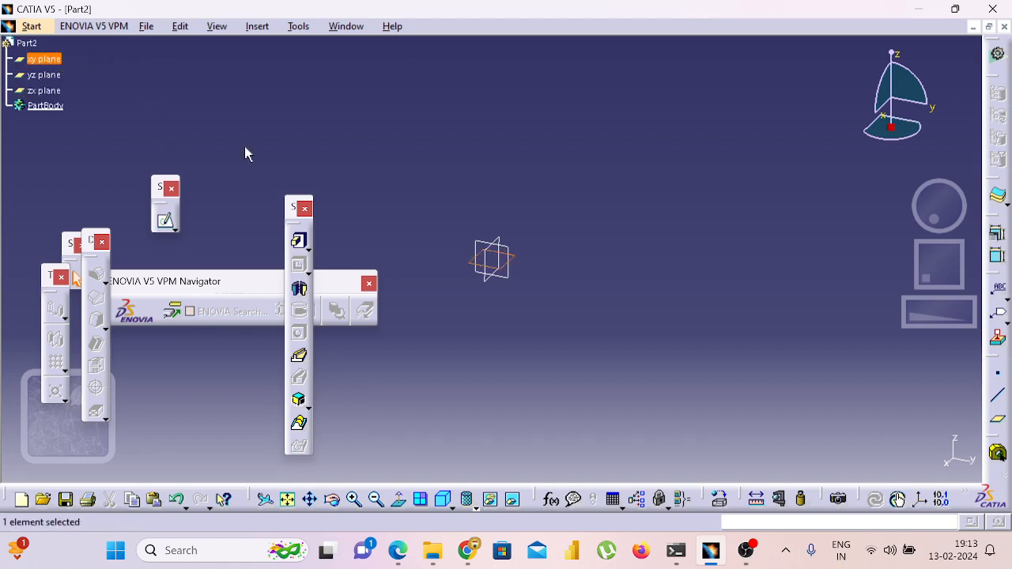
{"action": "left_click", "coordinate": [167, 224]}
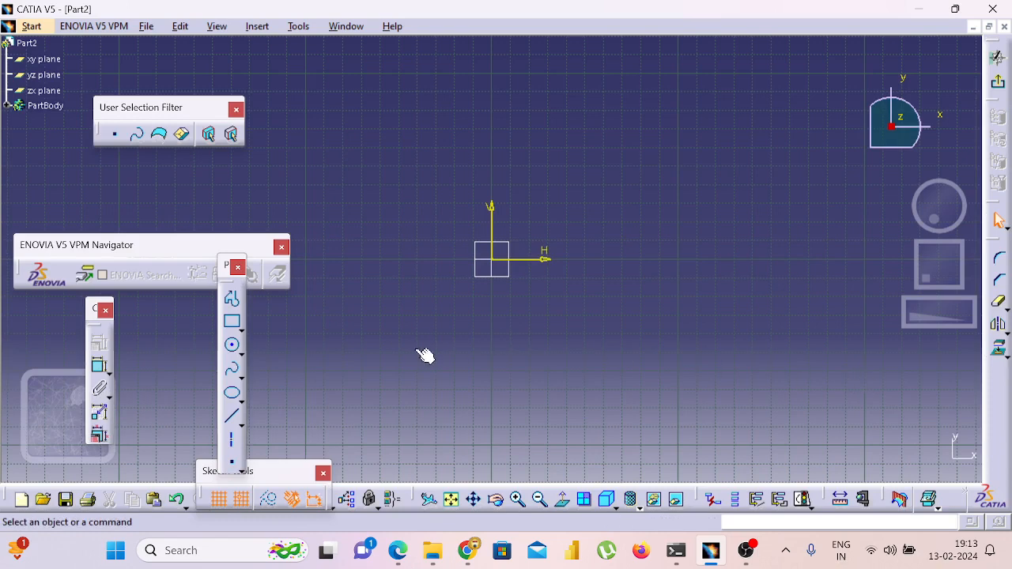
{"action": "left_click", "coordinate": [242, 330]}
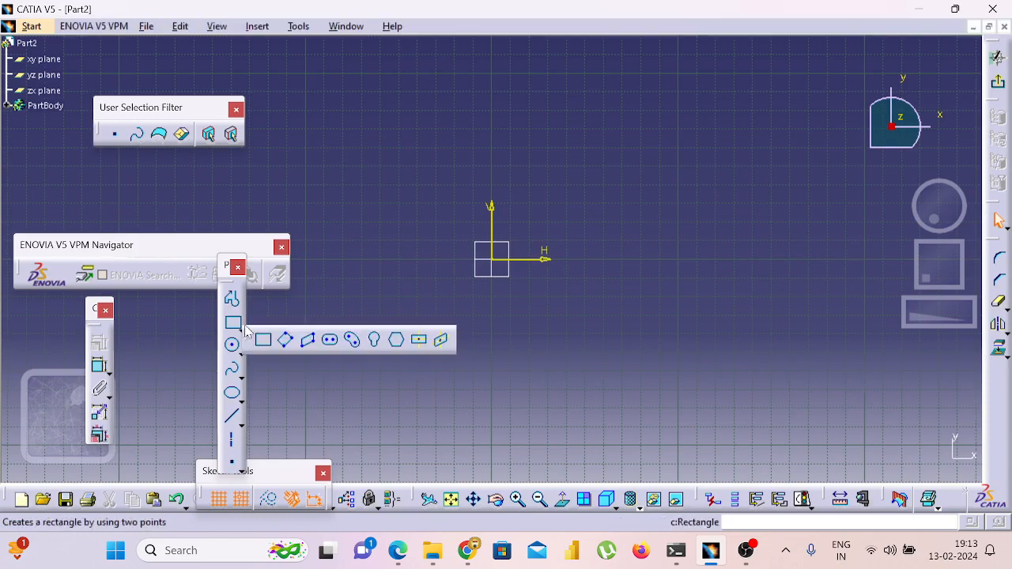
{"action": "left_click", "coordinate": [421, 346]}
{"action": "left_click", "coordinate": [492, 260]}
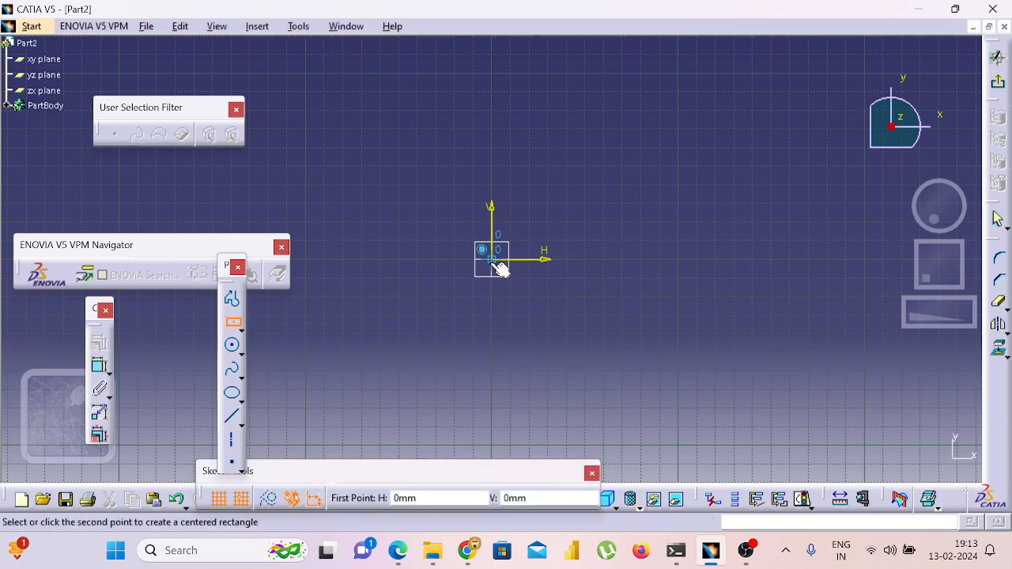
{"action": "left_click", "coordinate": [342, 110]}
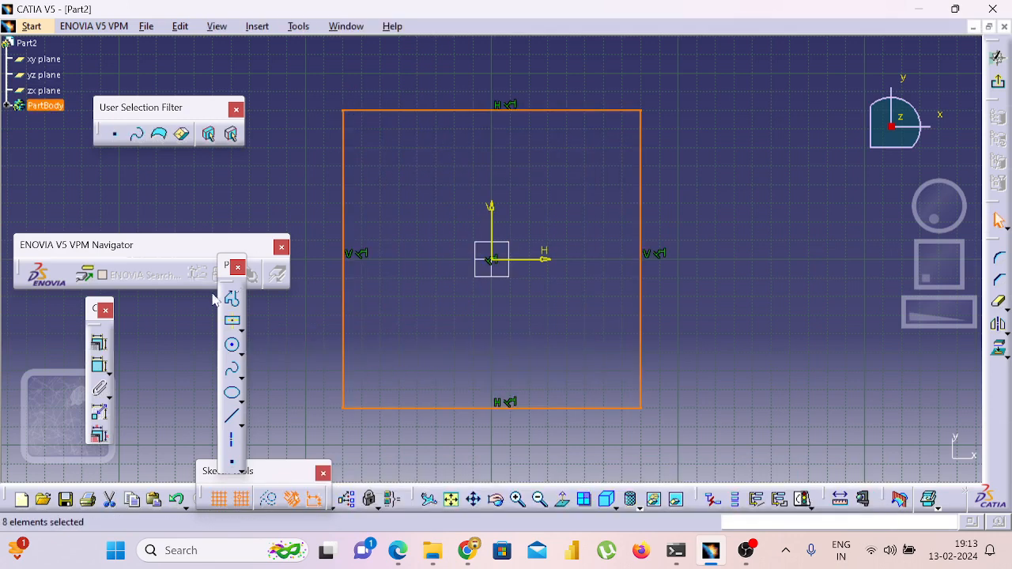
Dimension the height of the centered rectangle and set it to 150 mm
{"action": "left_click", "coordinate": [101, 369]}
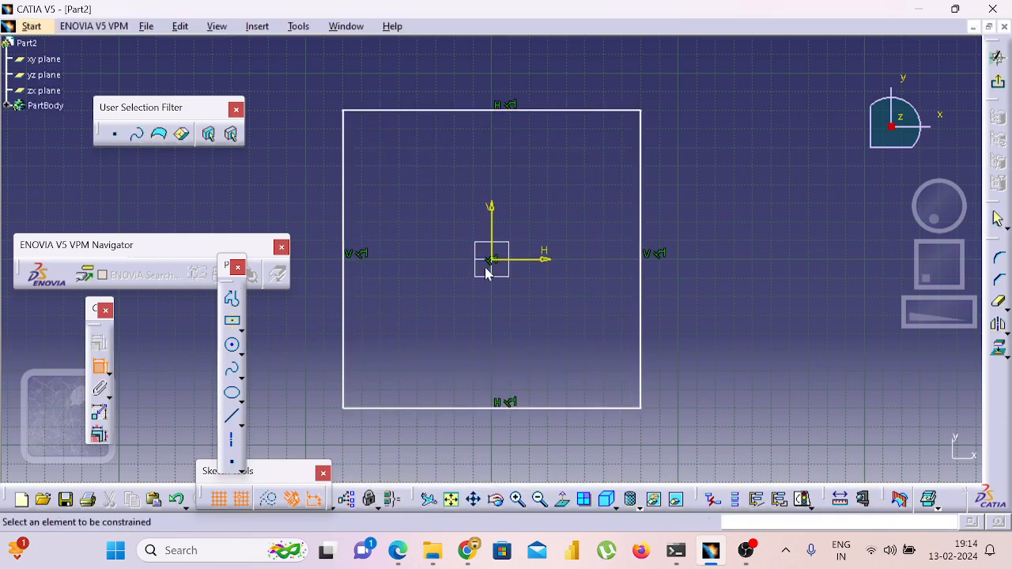
{"action": "left_click", "coordinate": [652, 237]}
{"action": "left_click", "coordinate": [711, 219]}
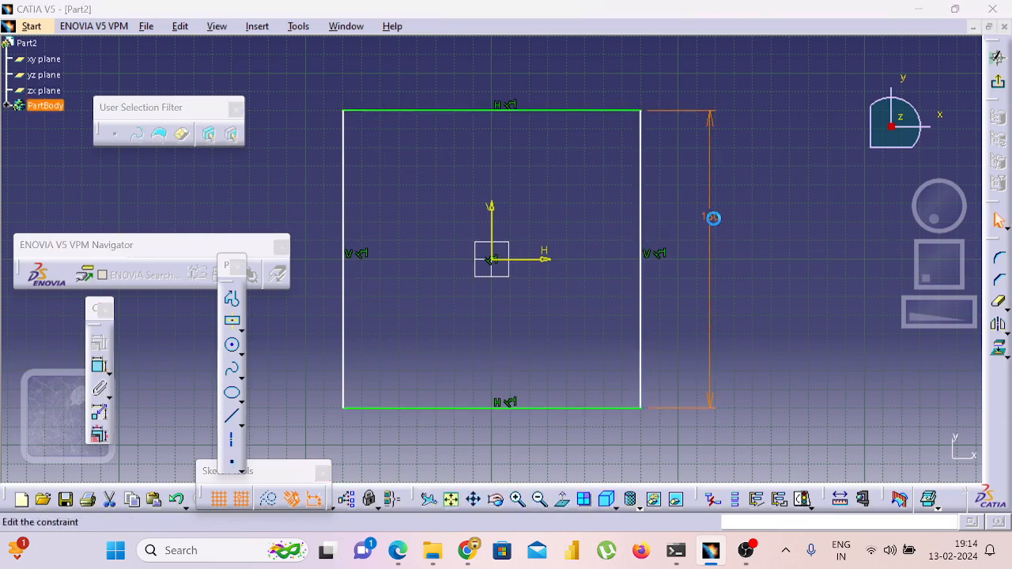
{"action": "double_click", "coordinate": [712, 222]}
{"action": "type", "text": "150"}
{"action": "key", "text": "Return"}
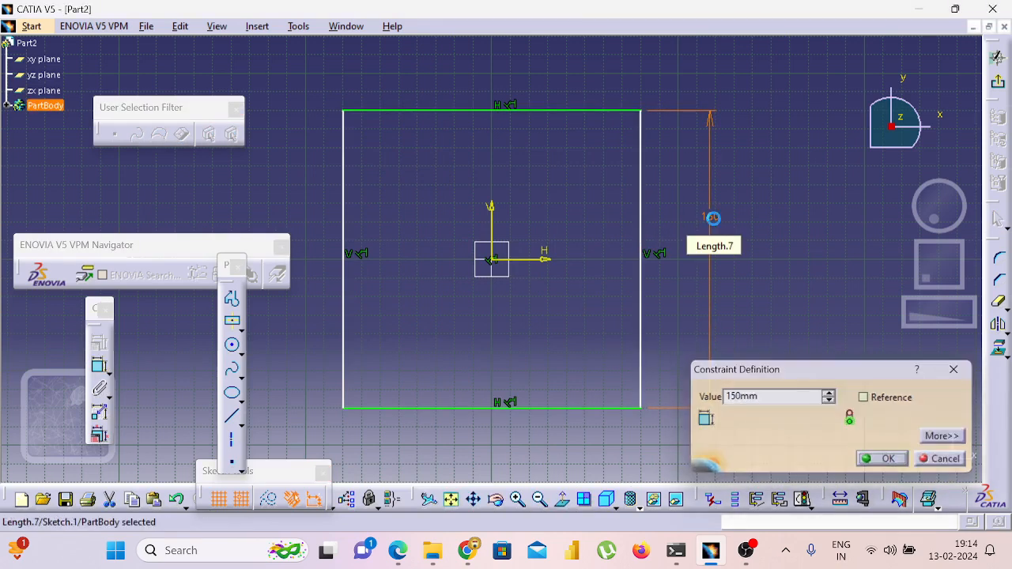
Dimension the width of the centered rectangle along its upper edge and set it to 150 mm
{"action": "left_click", "coordinate": [100, 368]}
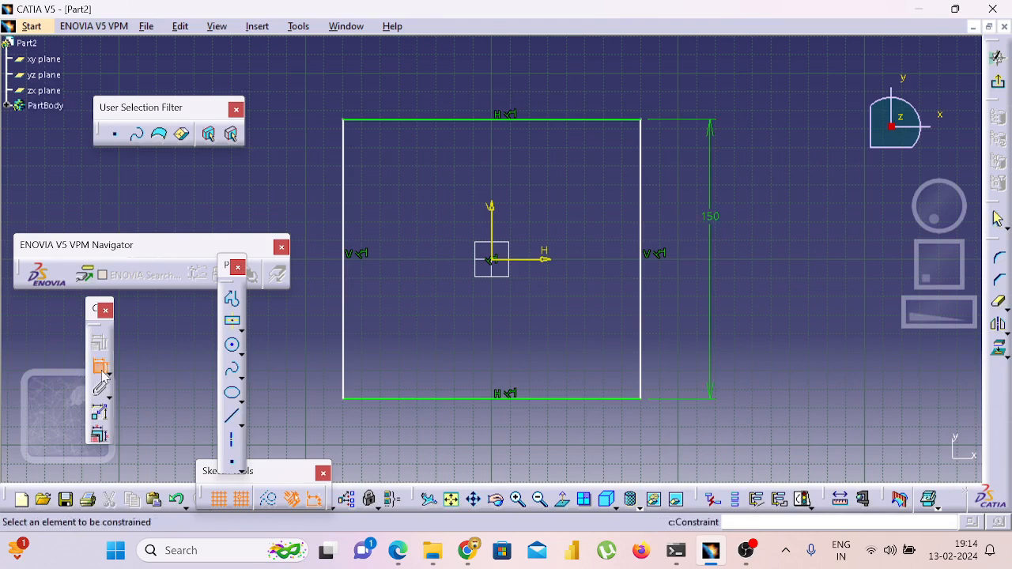
{"action": "left_click", "coordinate": [441, 122]}
{"action": "left_click", "coordinate": [446, 101]}
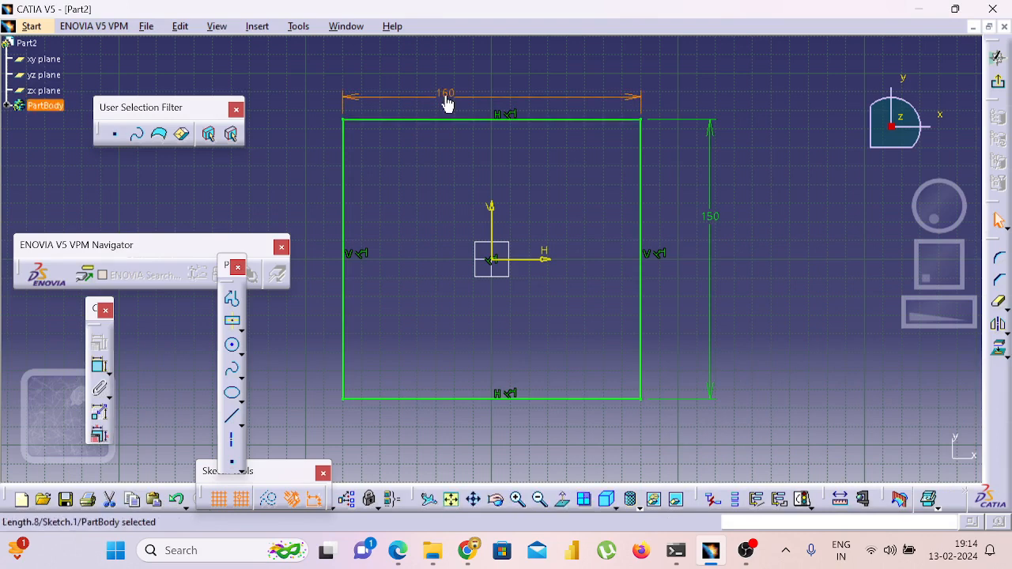
{"action": "double_click", "coordinate": [447, 103]}
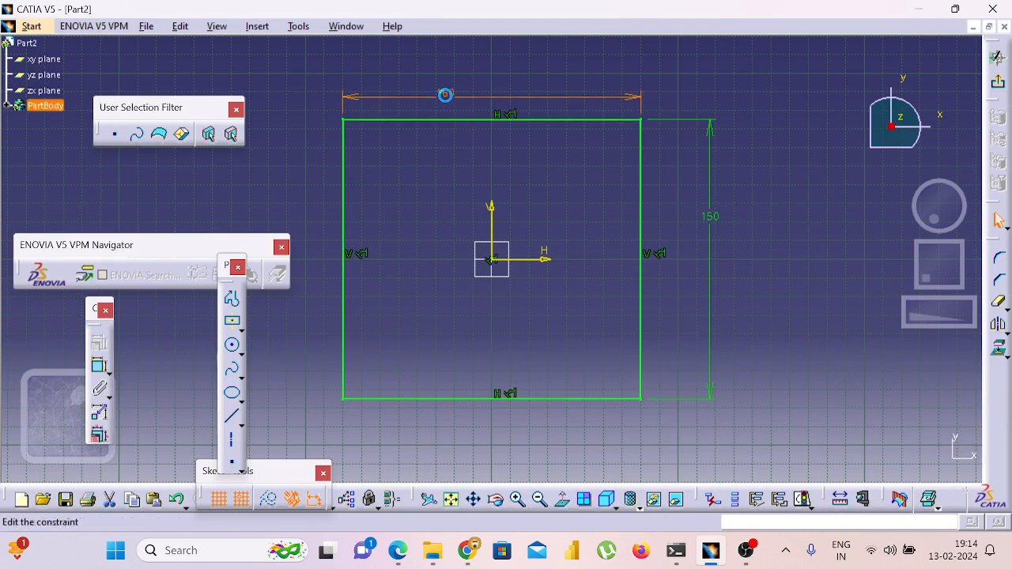
{"action": "type", "text": "150"}
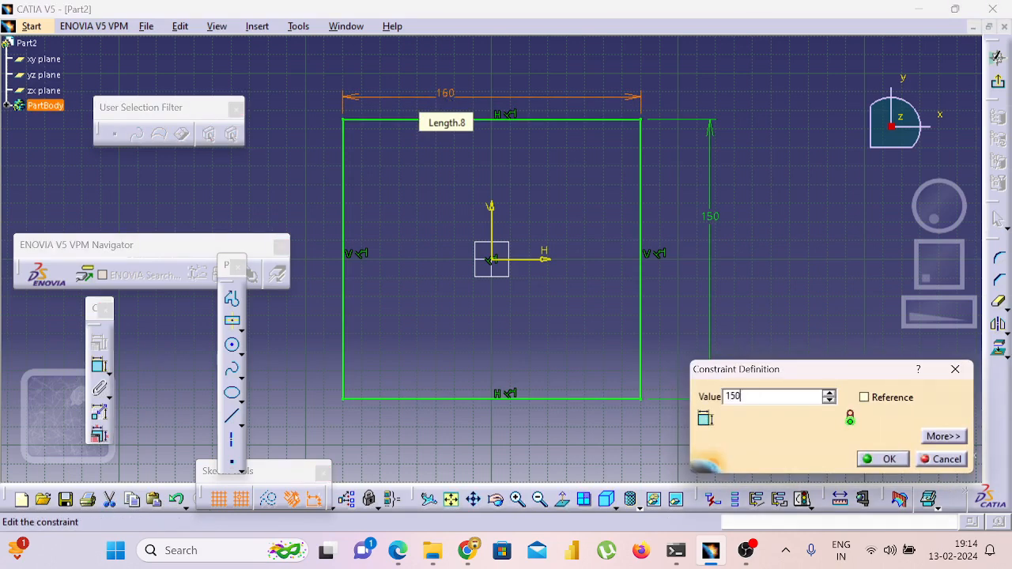
{"action": "key", "text": "Return"}
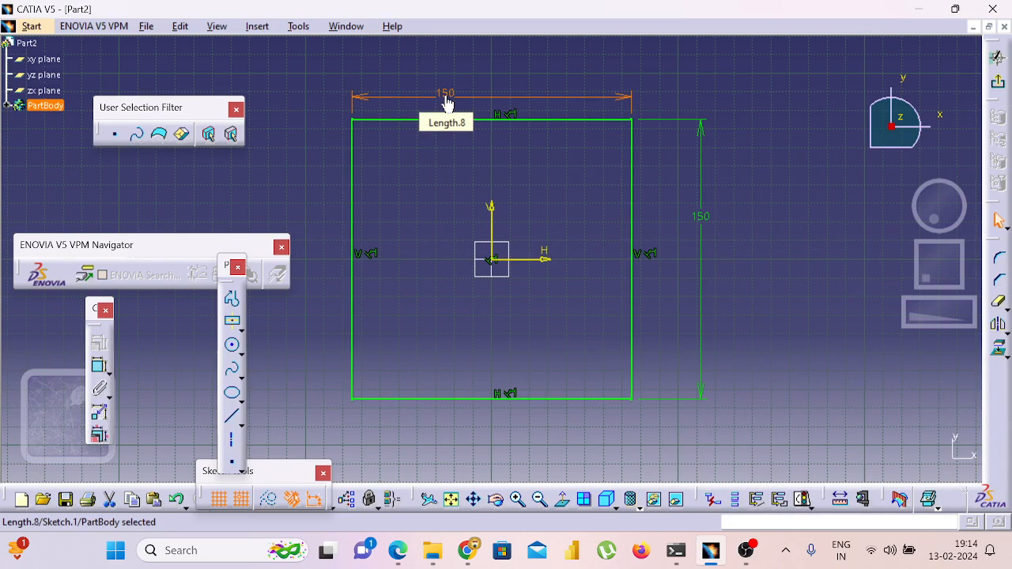
Switch to the Meet call, mute the microphone and admit the two participants waiting to join
{"action": "left_click", "coordinate": [467, 550]}
{"action": "left_click", "coordinate": [400, 440]}
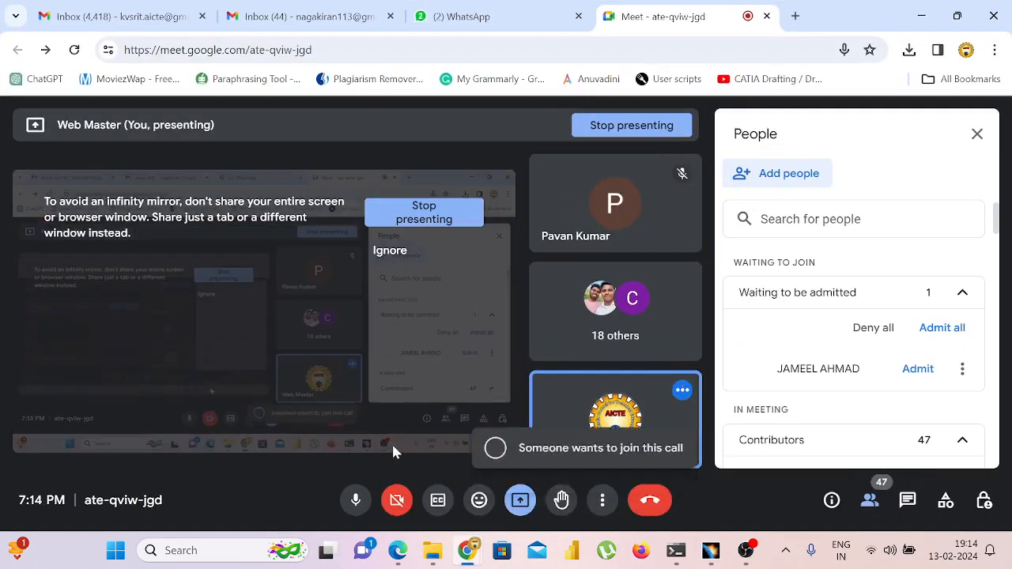
{"action": "left_click", "coordinate": [356, 500]}
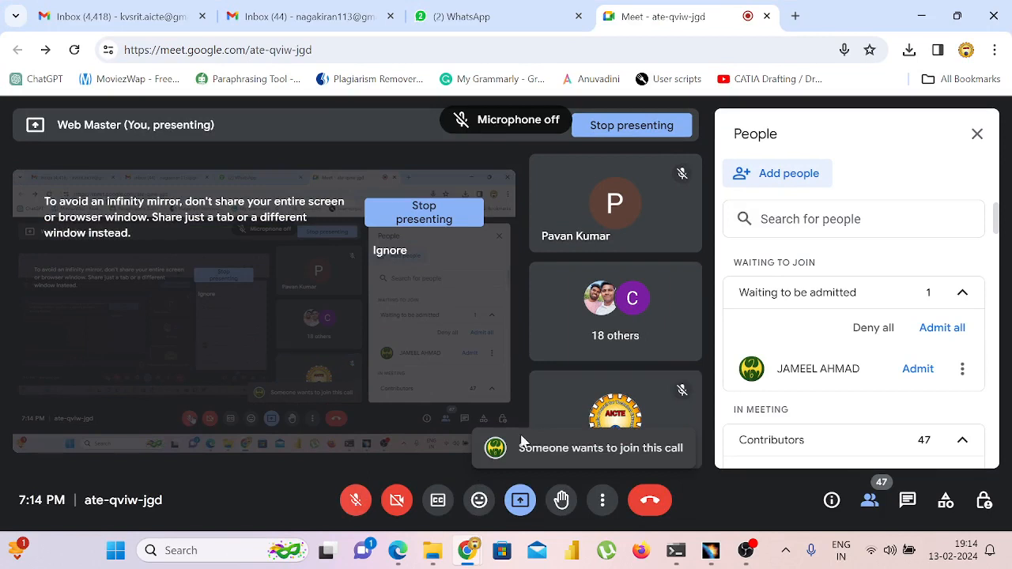
{"action": "left_click", "coordinate": [917, 370]}
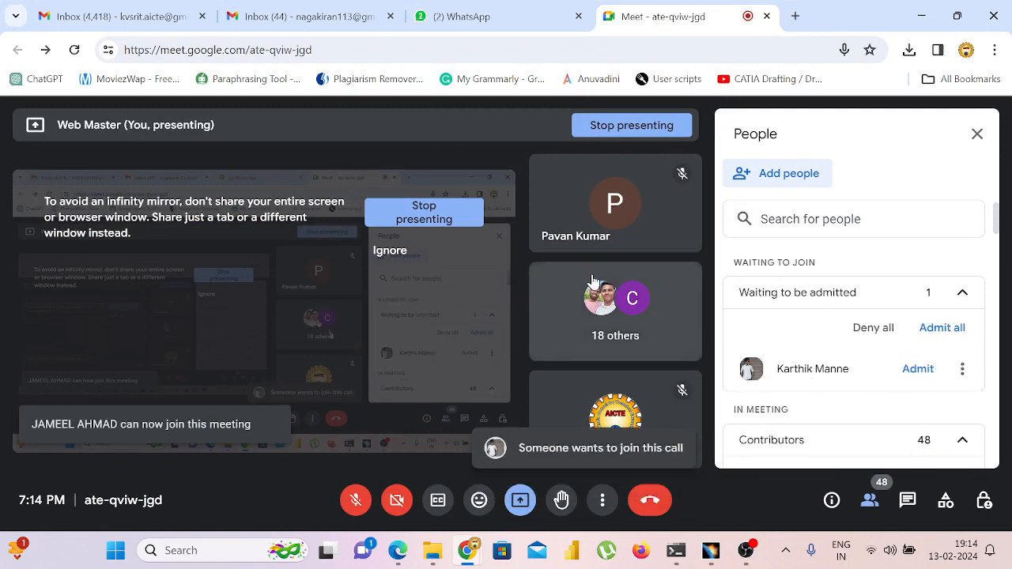
{"action": "left_click", "coordinate": [918, 368]}
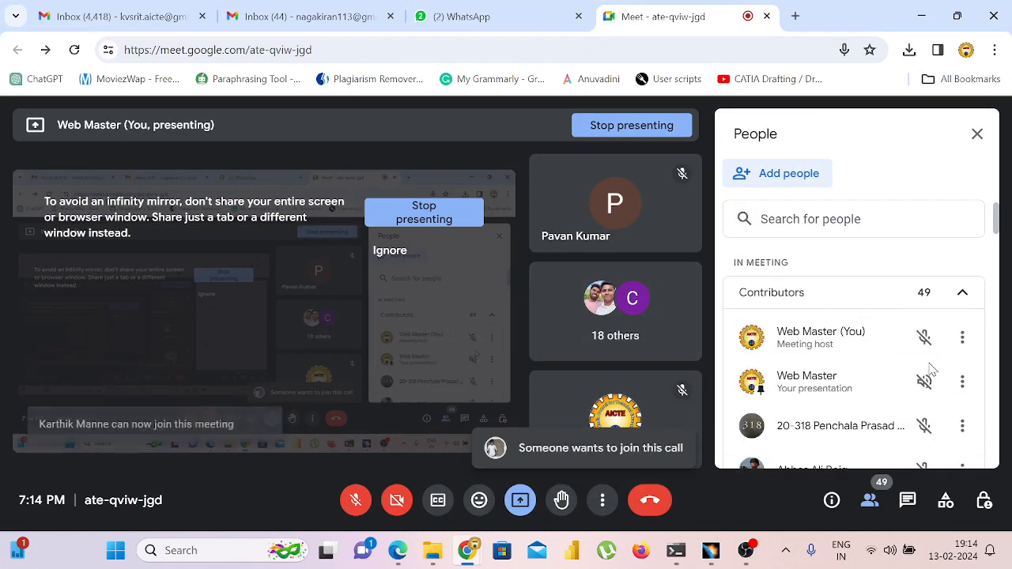
Check the unread WhatsApp messages in the Flipkart LOOT Deals and NN Eesha Creations (NSS) chats
{"action": "left_click", "coordinate": [479, 25]}
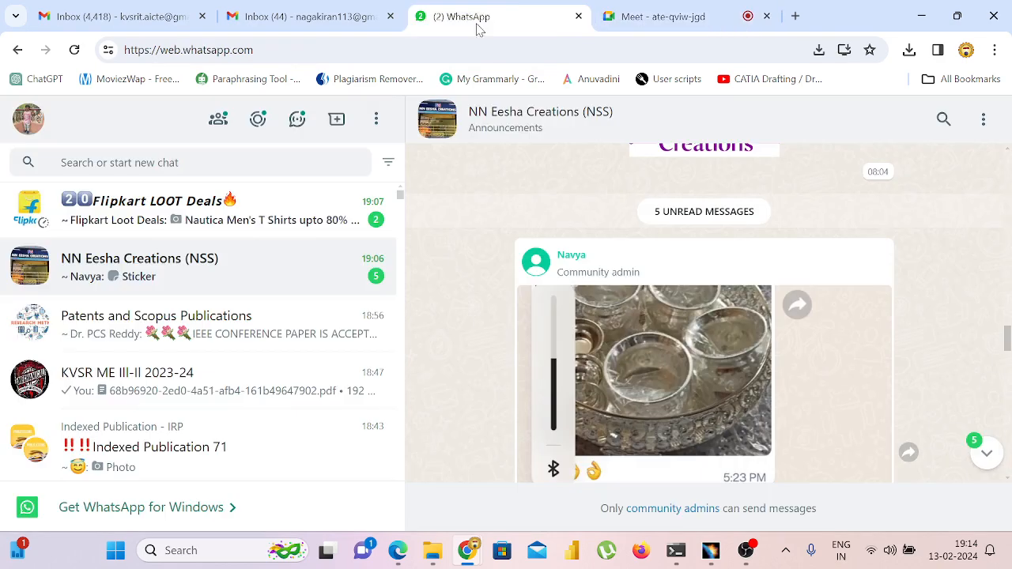
{"action": "left_click", "coordinate": [323, 213]}
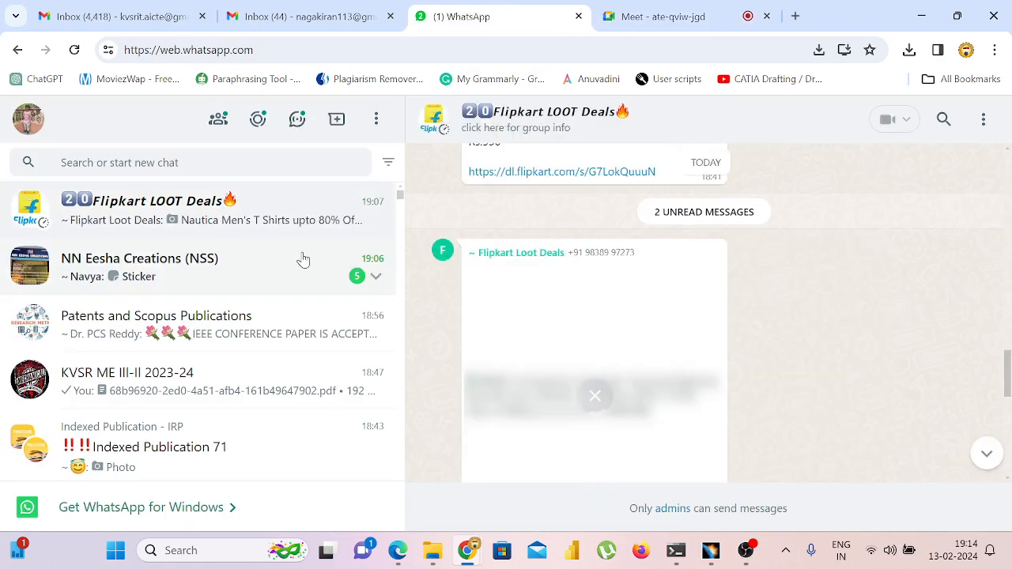
{"action": "left_click", "coordinate": [302, 259]}
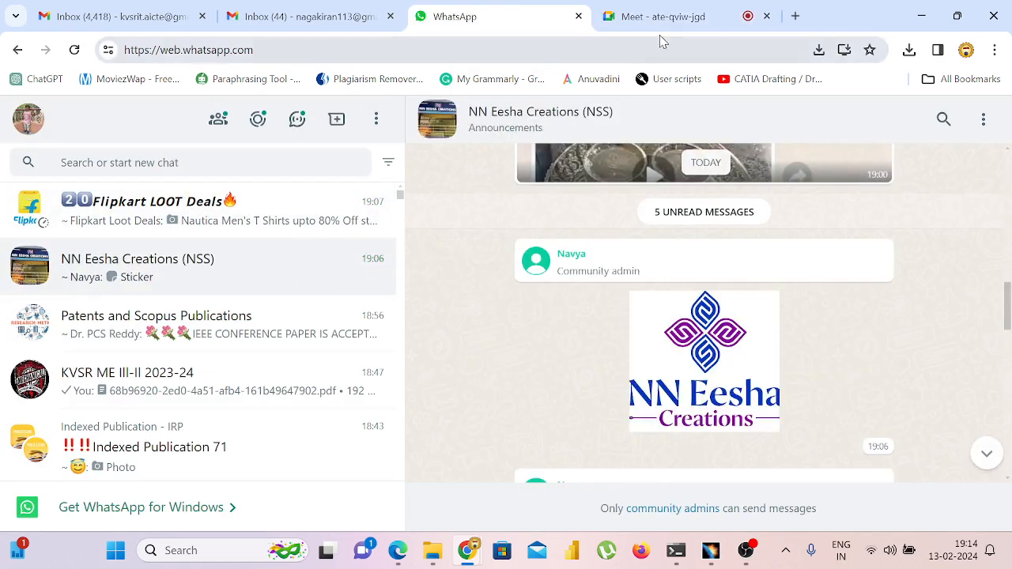
Return to the Meet call, admit the waiting participant and switch back to CATIA
{"action": "left_click", "coordinate": [673, 24]}
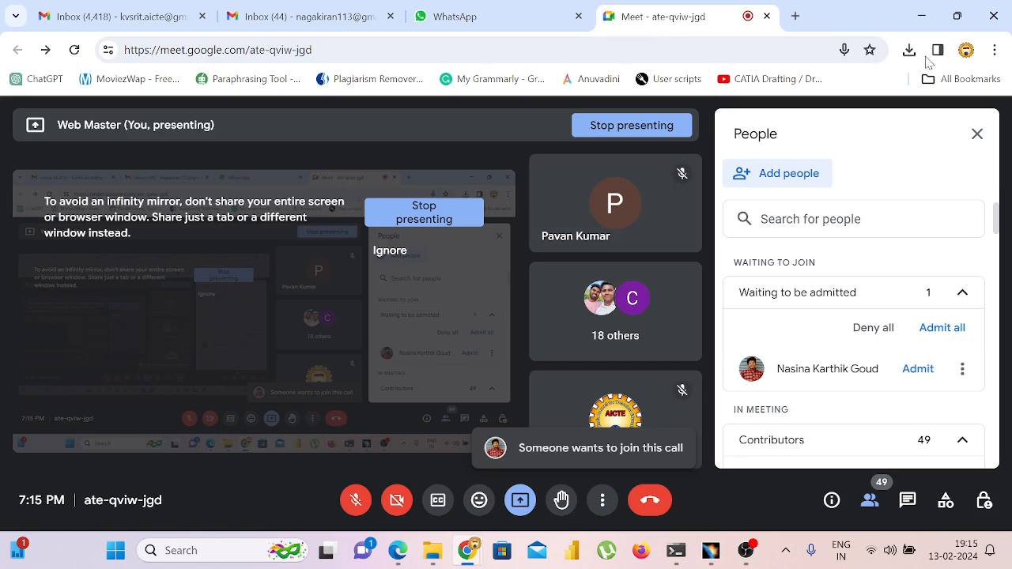
{"action": "left_click", "coordinate": [918, 369]}
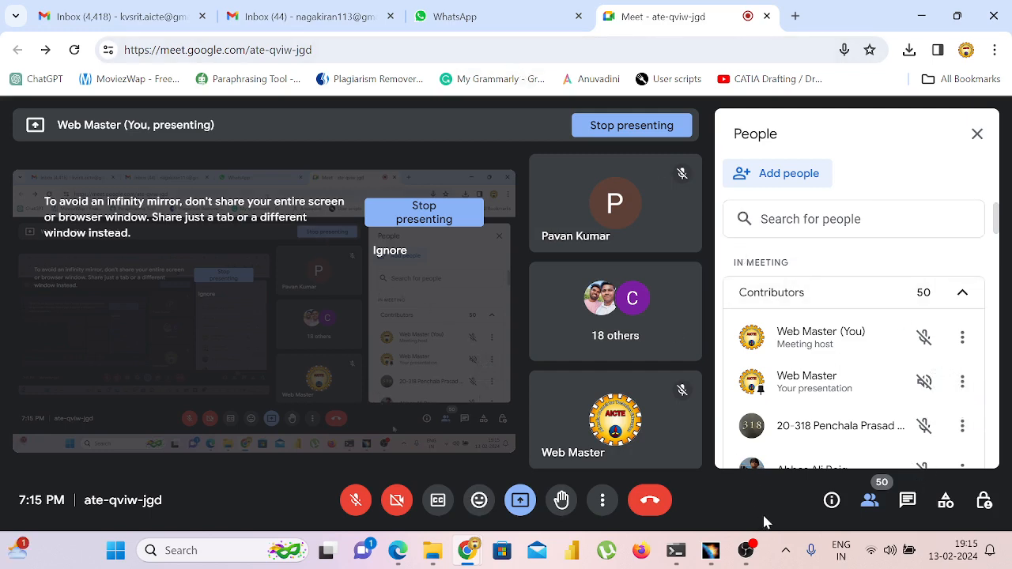
{"action": "left_click", "coordinate": [710, 552]}
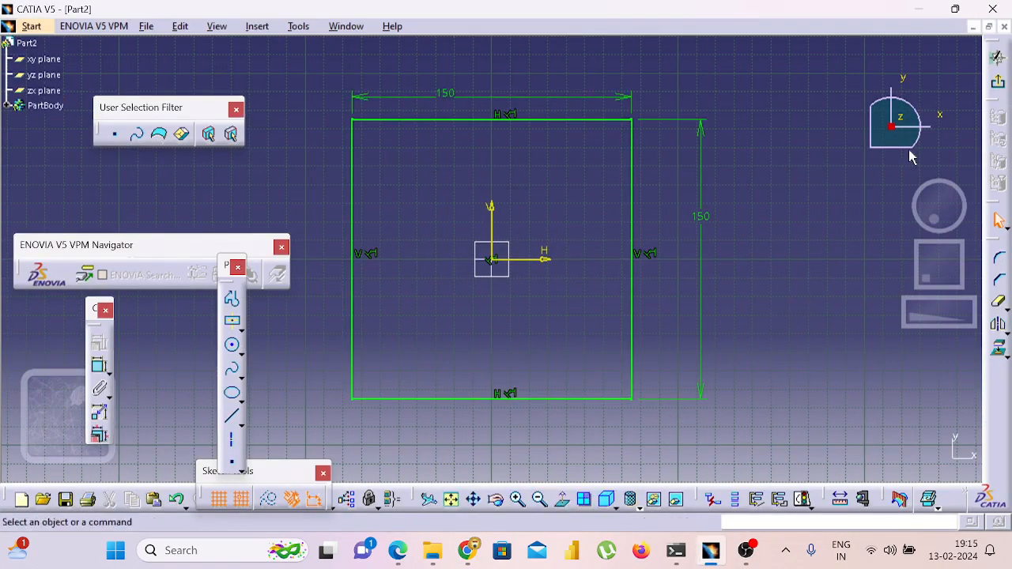
Switch to the Meet call, unmute the microphone and return to CATIA
{"action": "left_click", "coordinate": [469, 552]}
{"action": "left_click", "coordinate": [408, 448]}
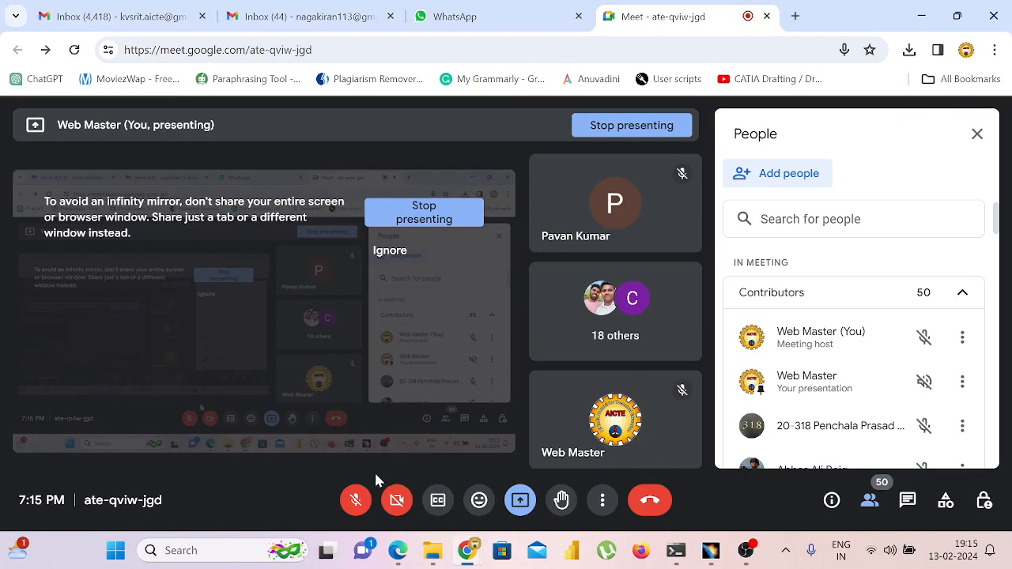
{"action": "left_click", "coordinate": [359, 500]}
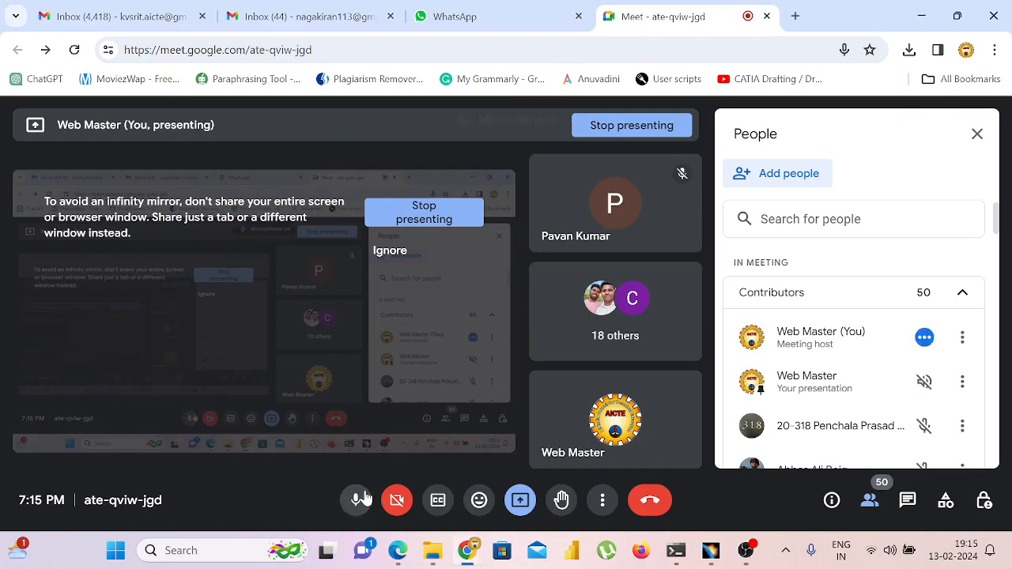
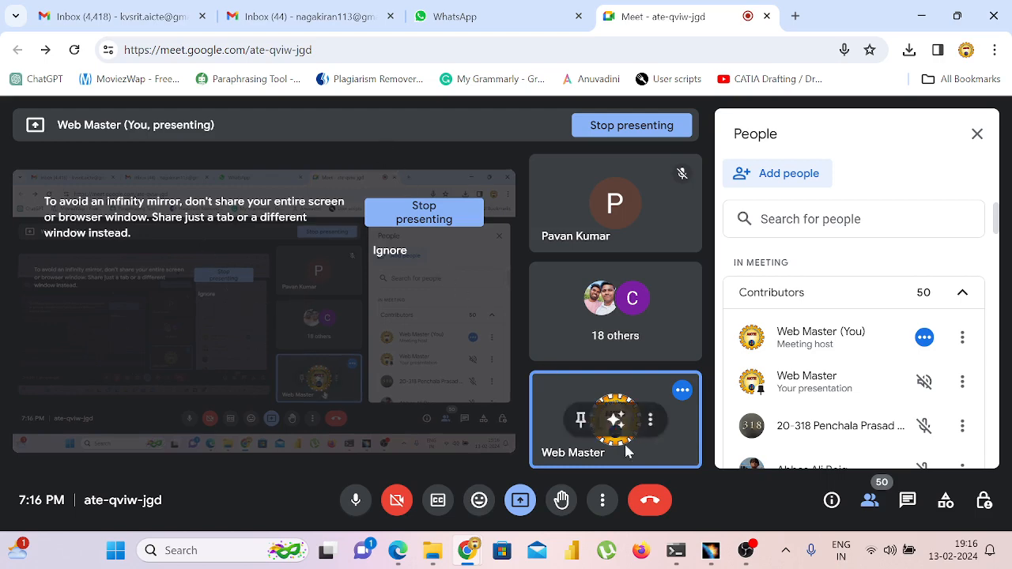
{"action": "left_click", "coordinate": [714, 551]}
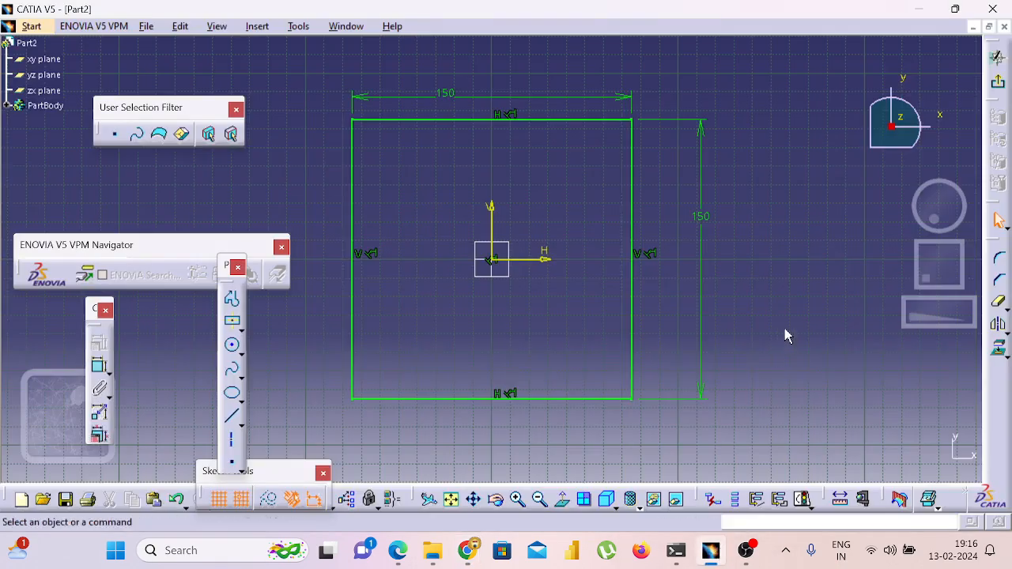
Exit the sketch and pad the square profile to a length of 60 mm
{"action": "left_click", "coordinate": [1002, 87]}
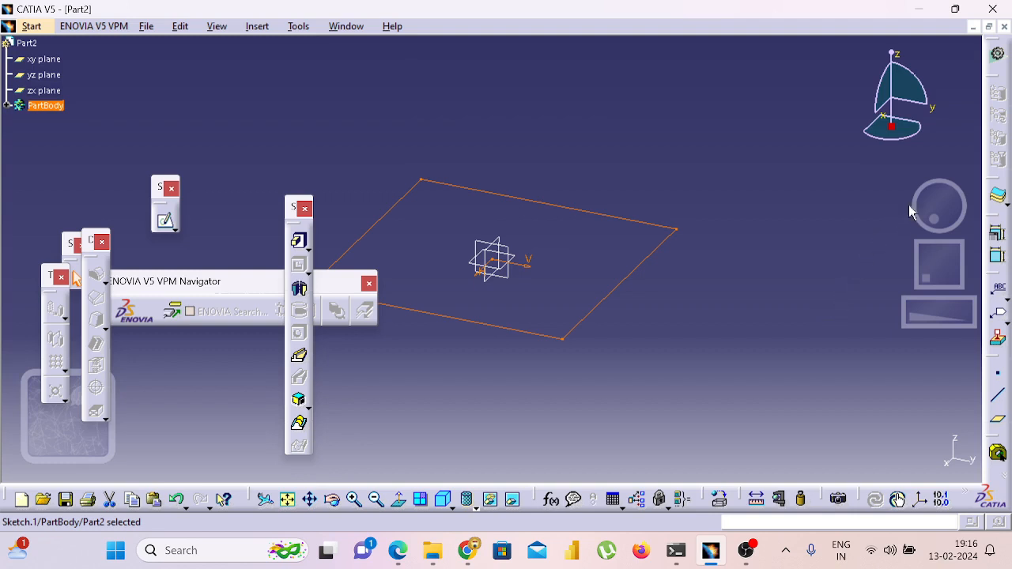
{"action": "left_click", "coordinate": [295, 242]}
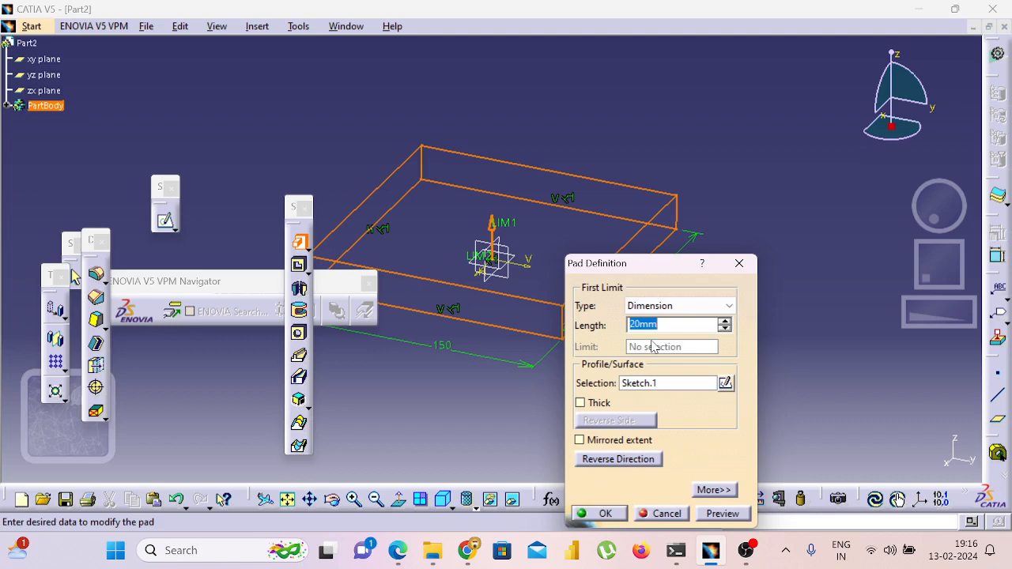
{"action": "type", "text": "60"}
{"action": "key", "text": "Return"}
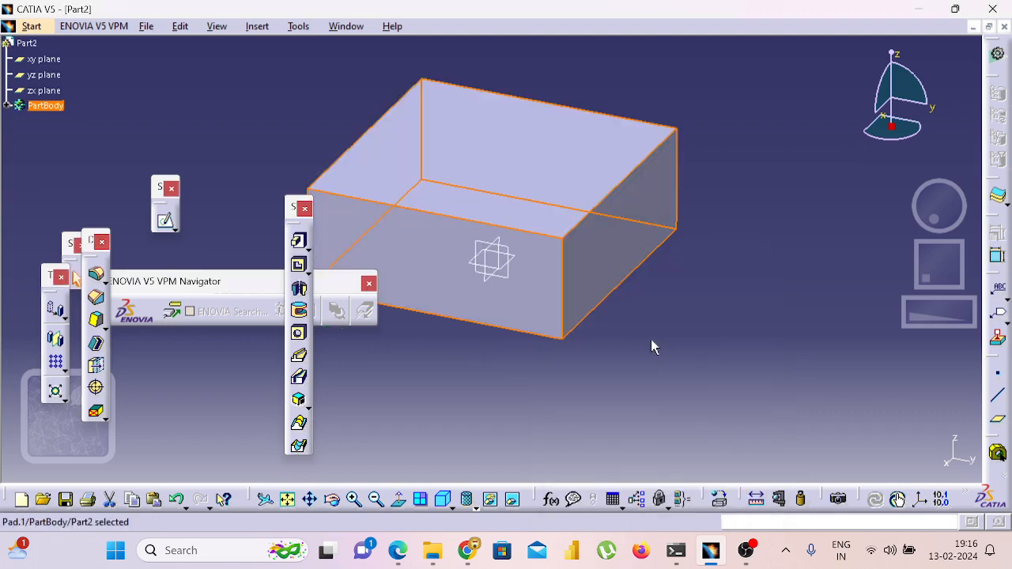
{"action": "left_click", "coordinate": [671, 362]}
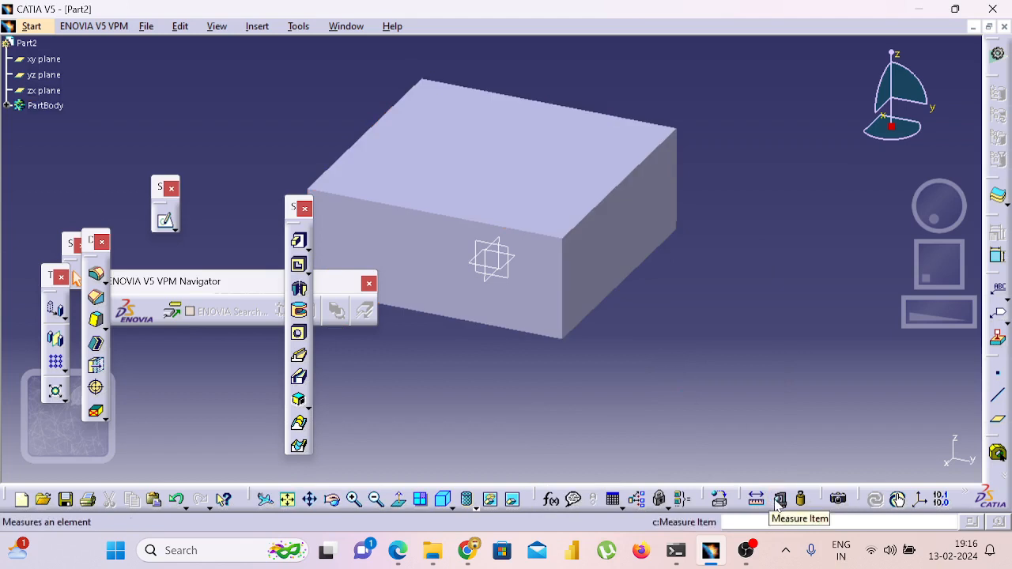
Open a sketch on the block's top face and draw a circle of about 36 mm radius centered on the origin
{"action": "left_click", "coordinate": [513, 174]}
{"action": "left_click", "coordinate": [165, 220]}
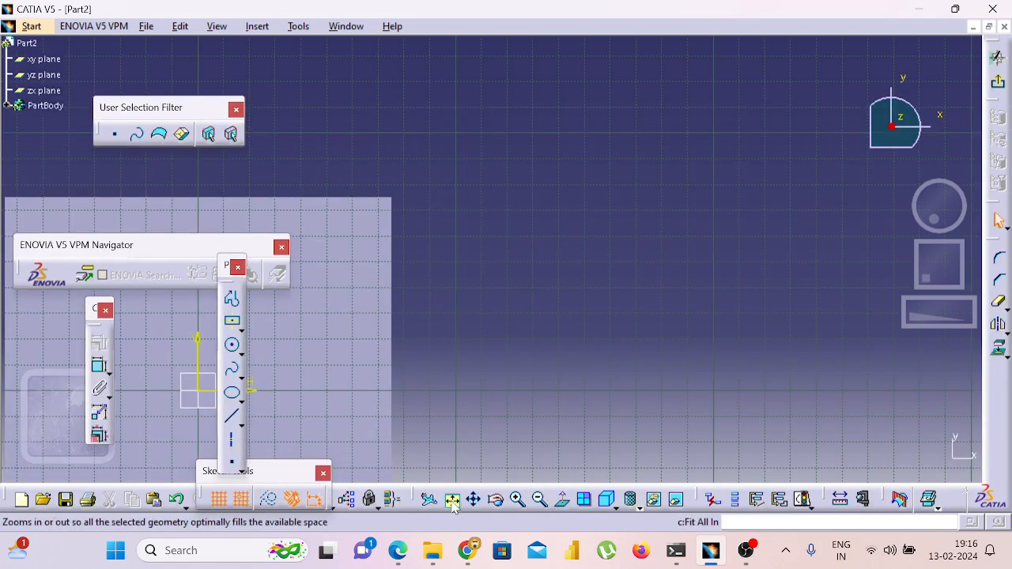
{"action": "left_click", "coordinate": [453, 501]}
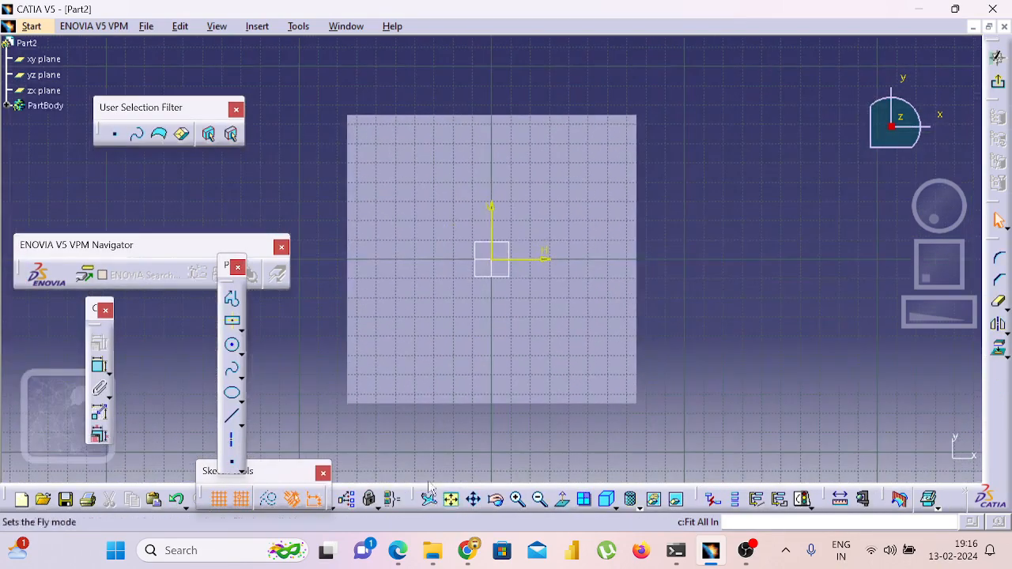
{"action": "left_click", "coordinate": [234, 346]}
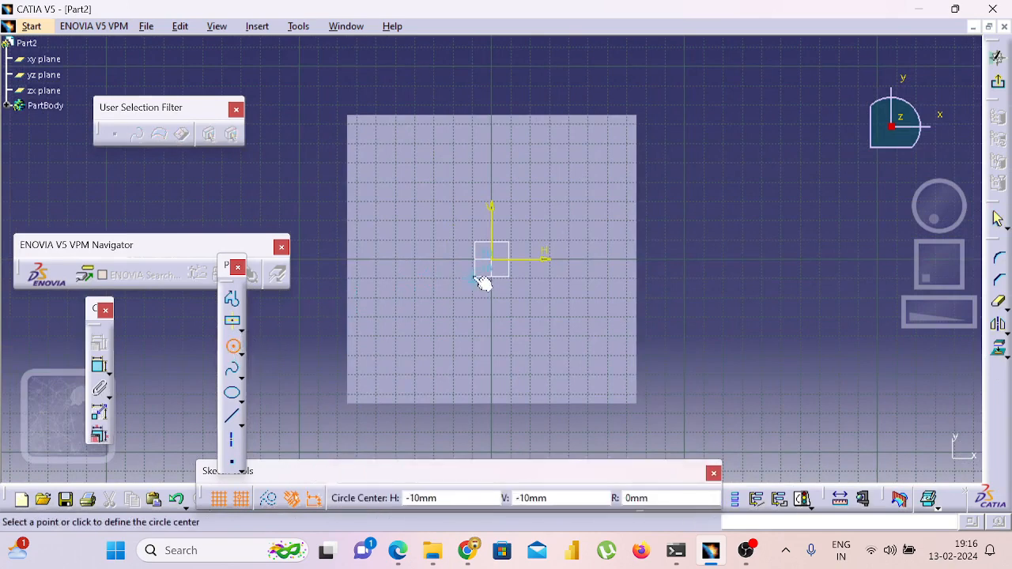
{"action": "left_click", "coordinate": [497, 260]}
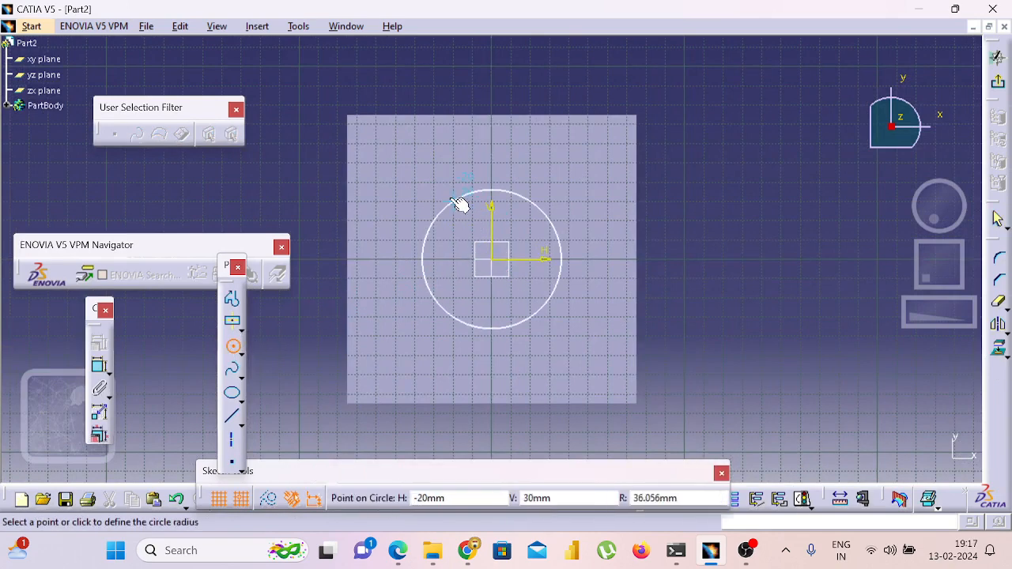
{"action": "left_click", "coordinate": [455, 200]}
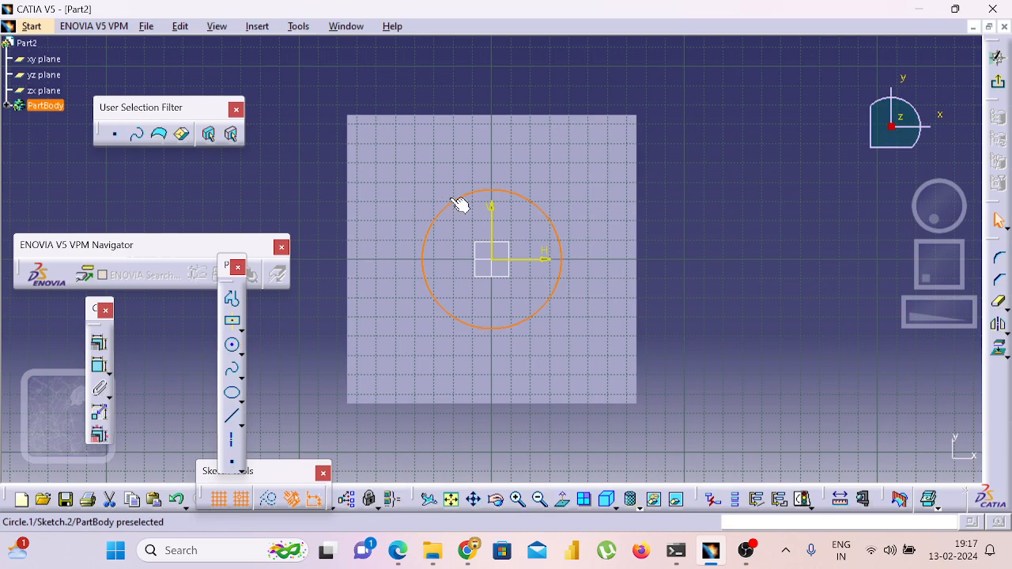
{"action": "left_click", "coordinate": [461, 197]}
{"action": "left_click", "coordinate": [998, 82]}
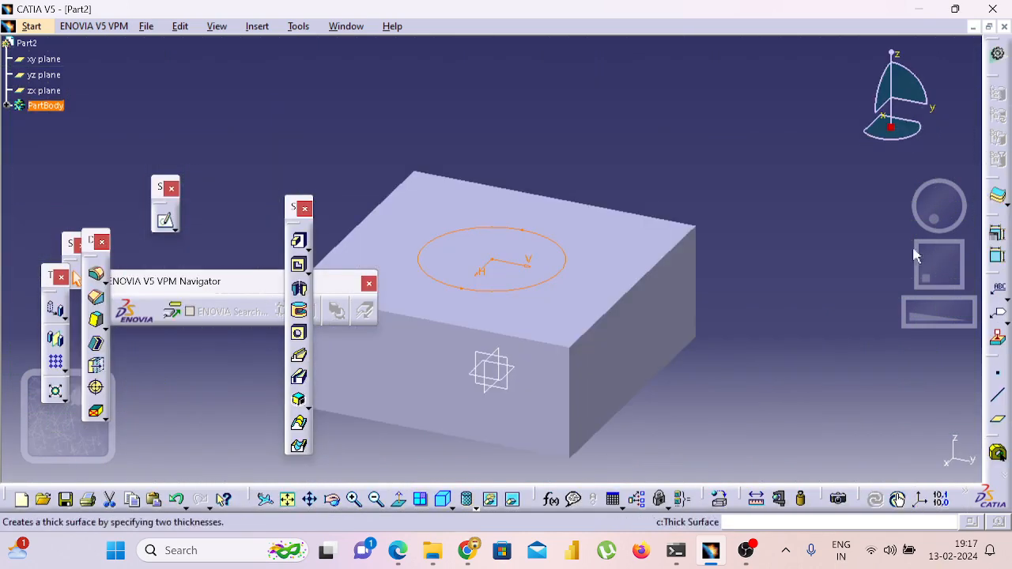
{"action": "left_click", "coordinate": [299, 243]}
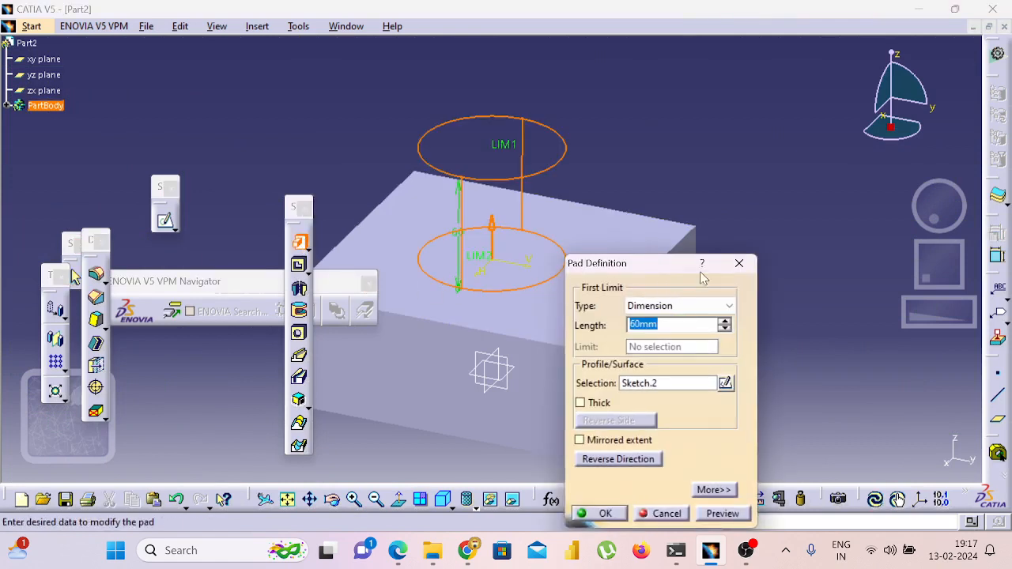
{"action": "left_click", "coordinate": [739, 263]}
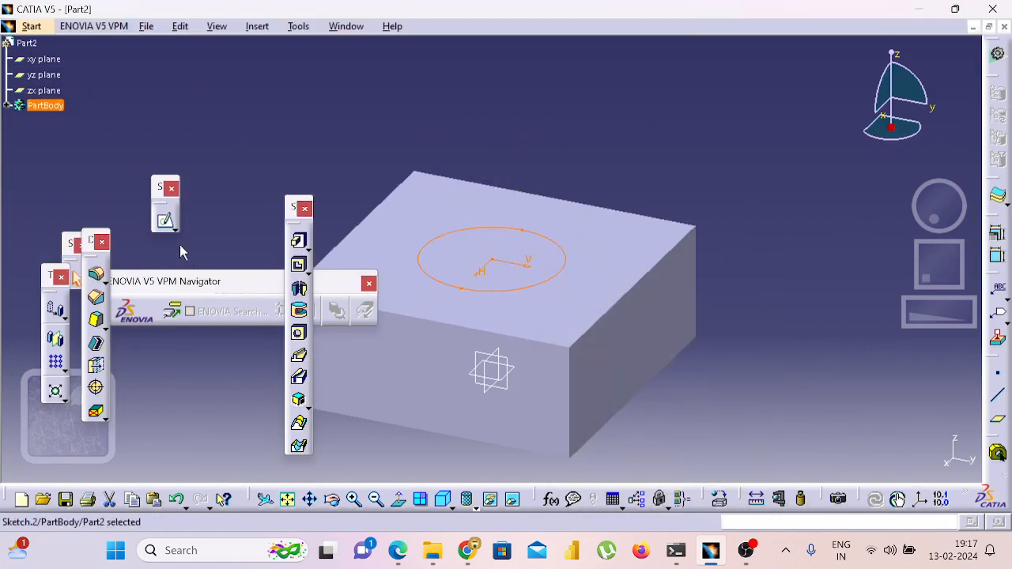
{"action": "left_click", "coordinate": [164, 220]}
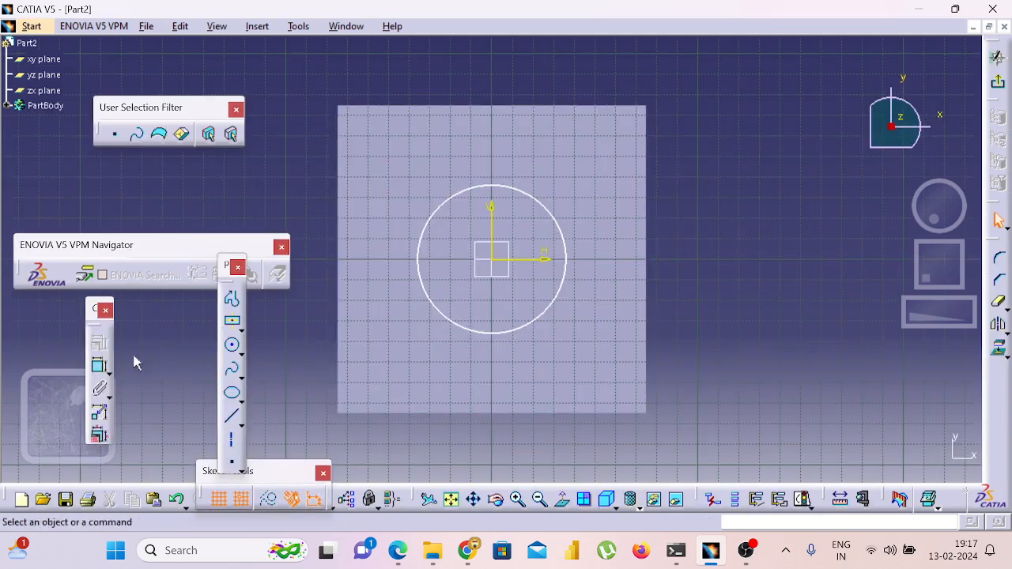
Dimension the circle on the block's top face and set it as a diameter of 80 mm
{"action": "left_click", "coordinate": [99, 365]}
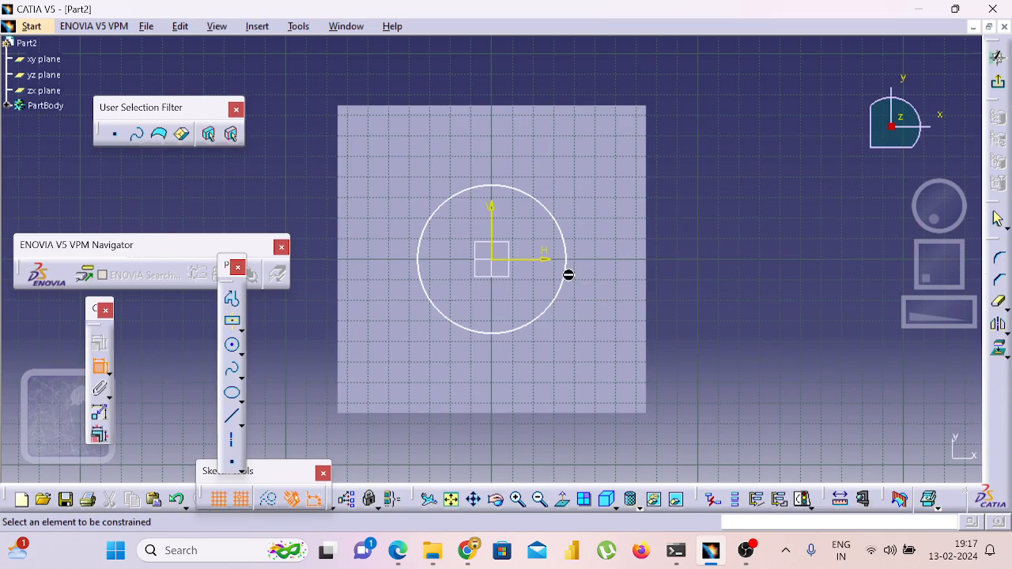
{"action": "left_click", "coordinate": [574, 276]}
{"action": "left_click", "coordinate": [752, 262]}
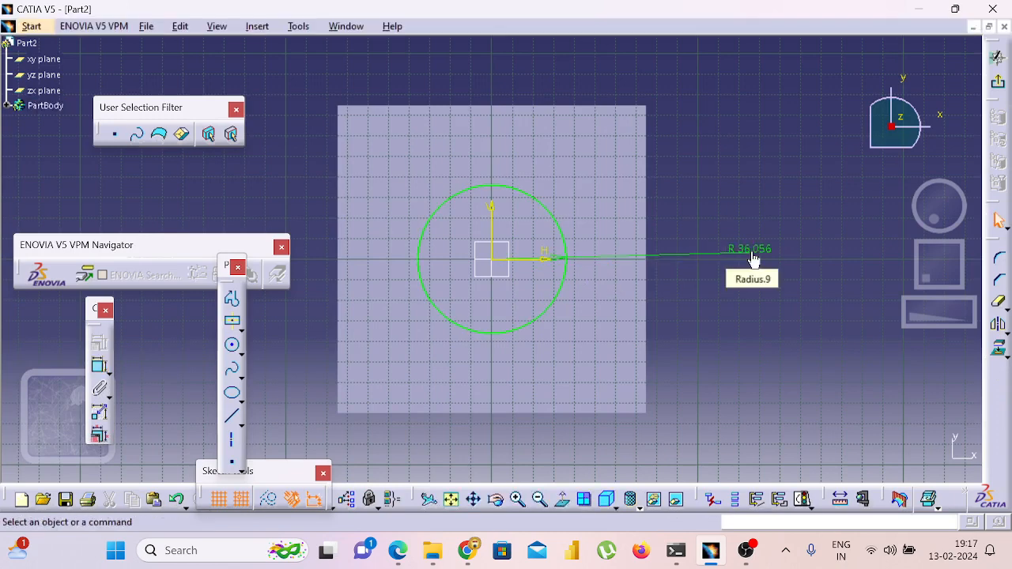
{"action": "double_click", "coordinate": [752, 262]}
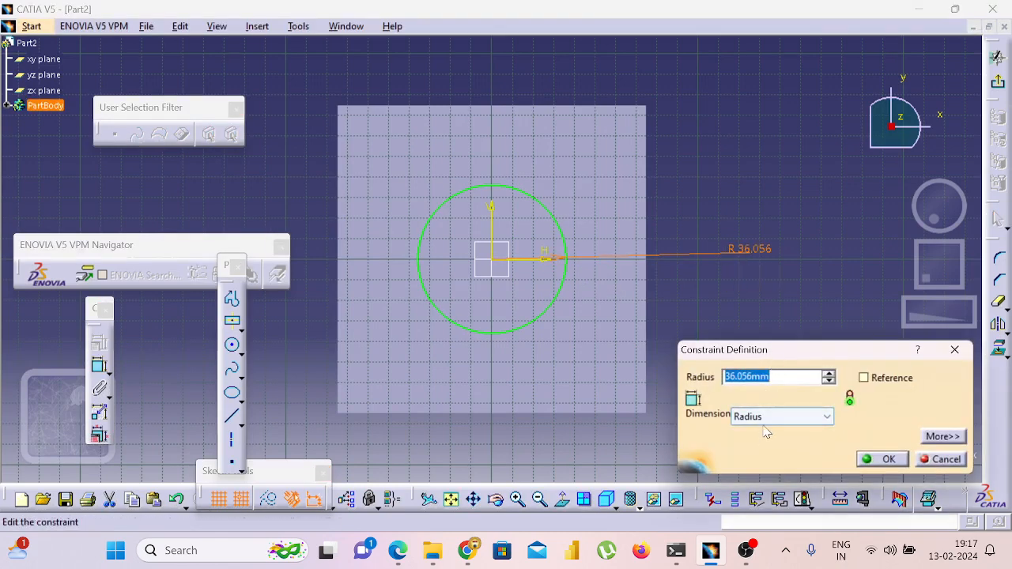
{"action": "left_click", "coordinate": [766, 416]}
{"action": "left_click", "coordinate": [767, 444]}
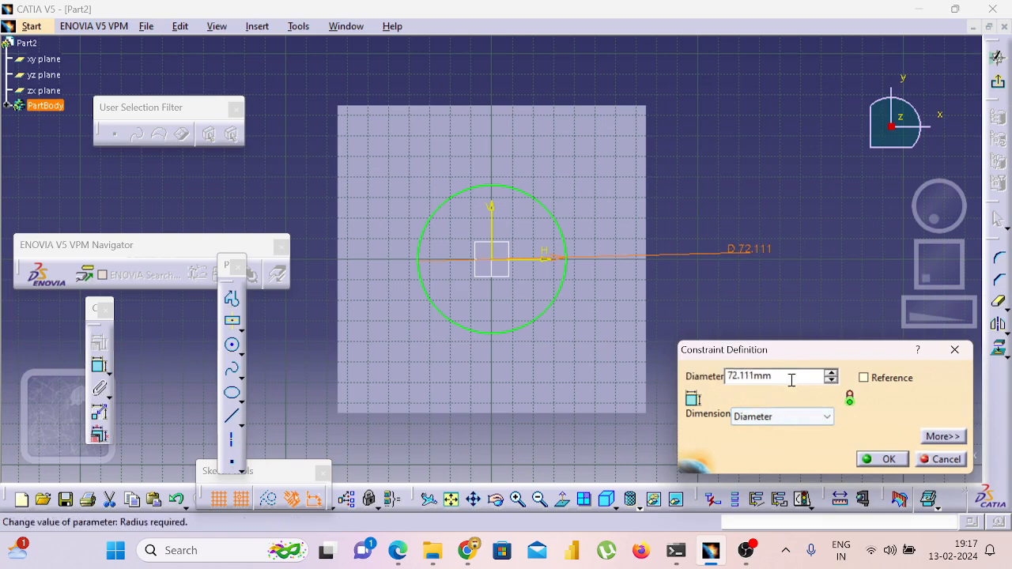
{"action": "left_click_drag", "start_coordinate": [791, 381], "coordinate": [695, 384]}
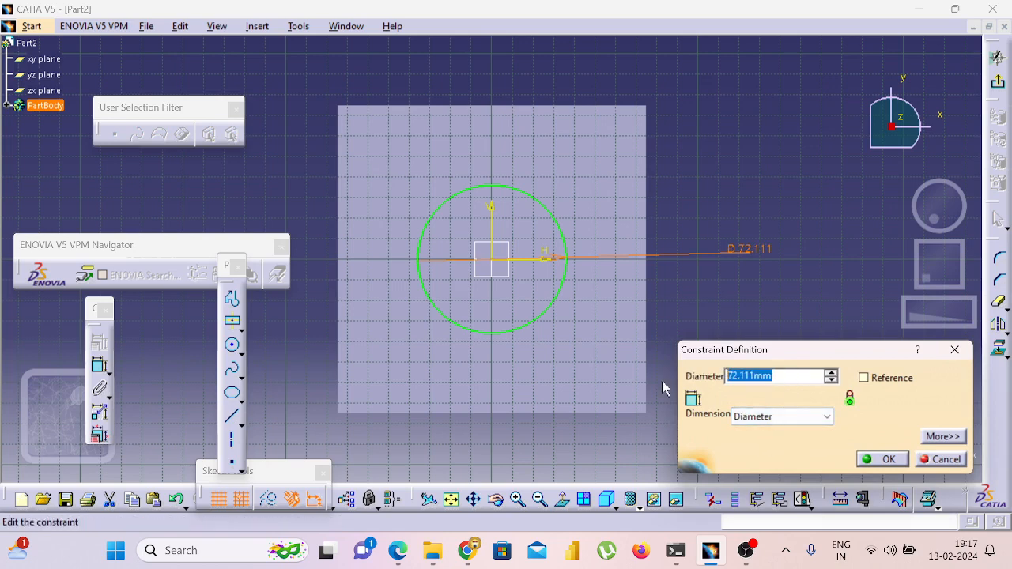
{"action": "type", "text": "80"}
{"action": "key", "text": "Return"}
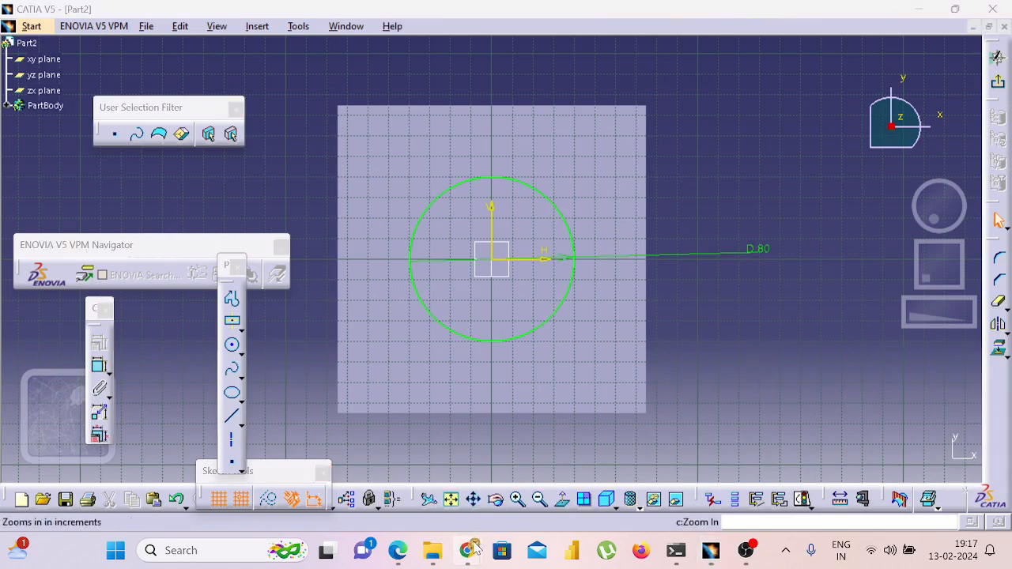
Switch to the Meet call, admit the participant waiting to join and return to CATIA
{"action": "mouse_move", "coordinate": [467, 550]}
{"action": "left_click", "coordinate": [418, 462]}
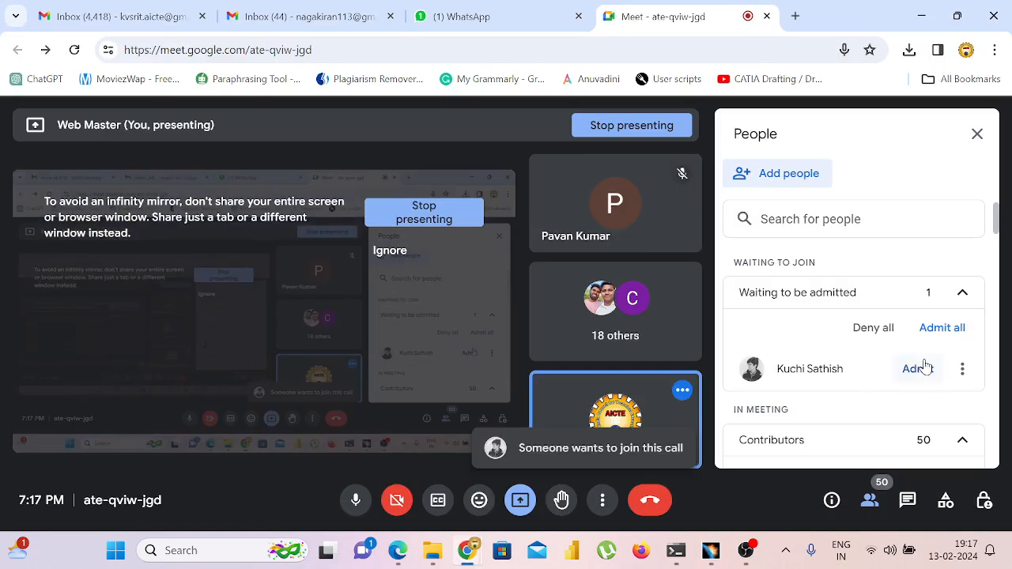
{"action": "left_click", "coordinate": [922, 369]}
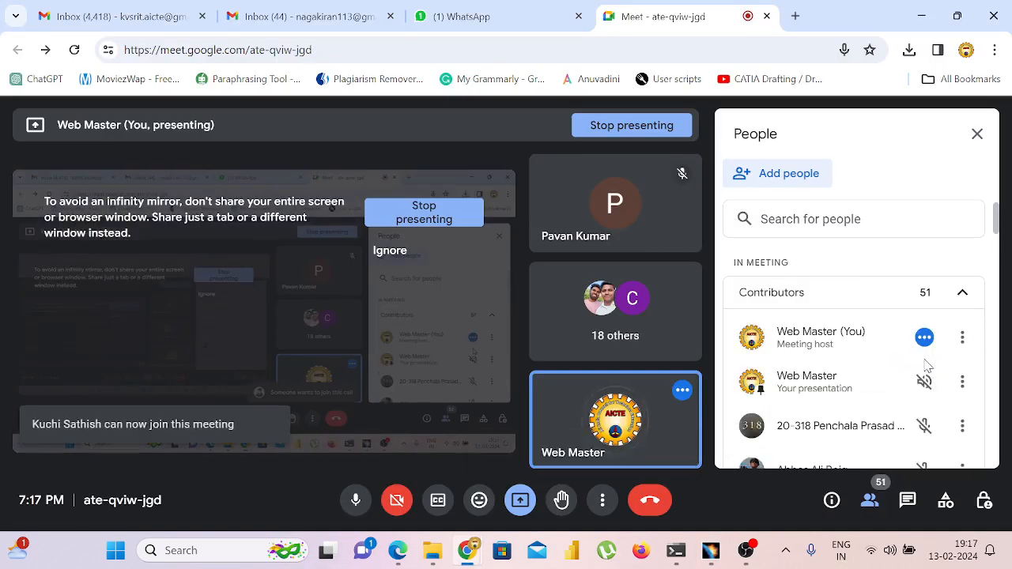
{"action": "left_click", "coordinate": [711, 552]}
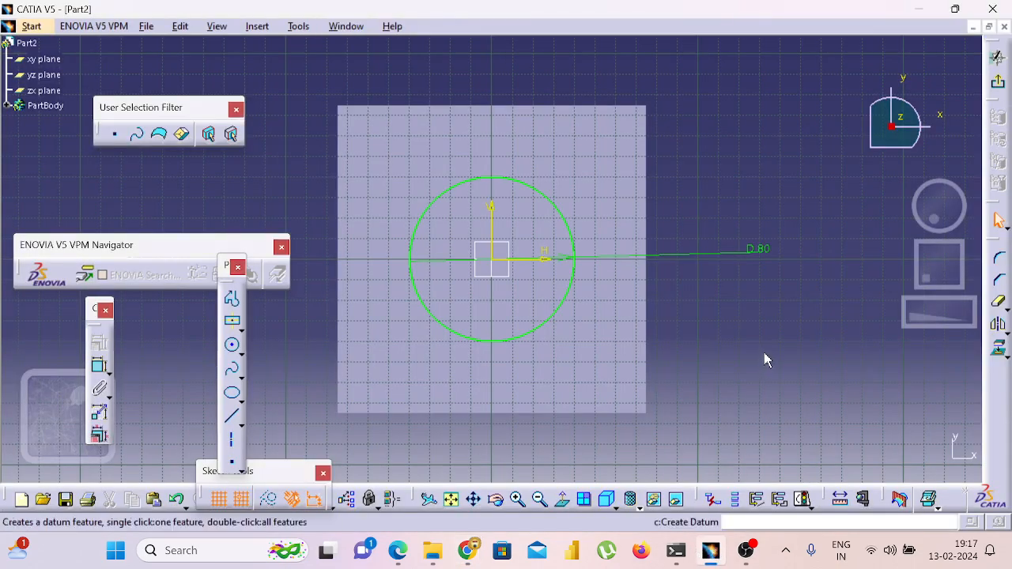
Exit the circle's sketch and return to the part's solid modelling environment
{"action": "left_click", "coordinate": [998, 82]}
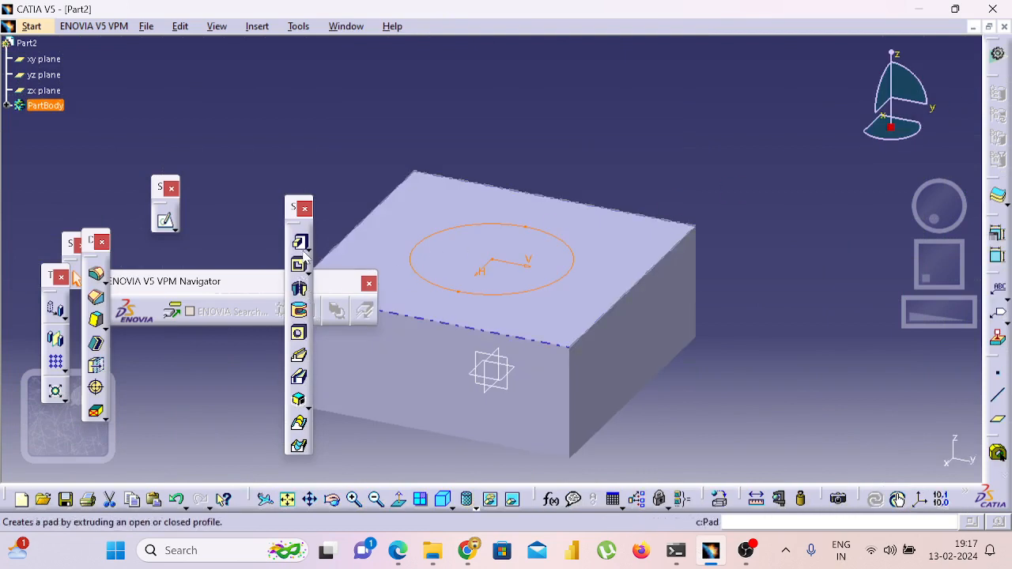
{"action": "left_click", "coordinate": [298, 244]}
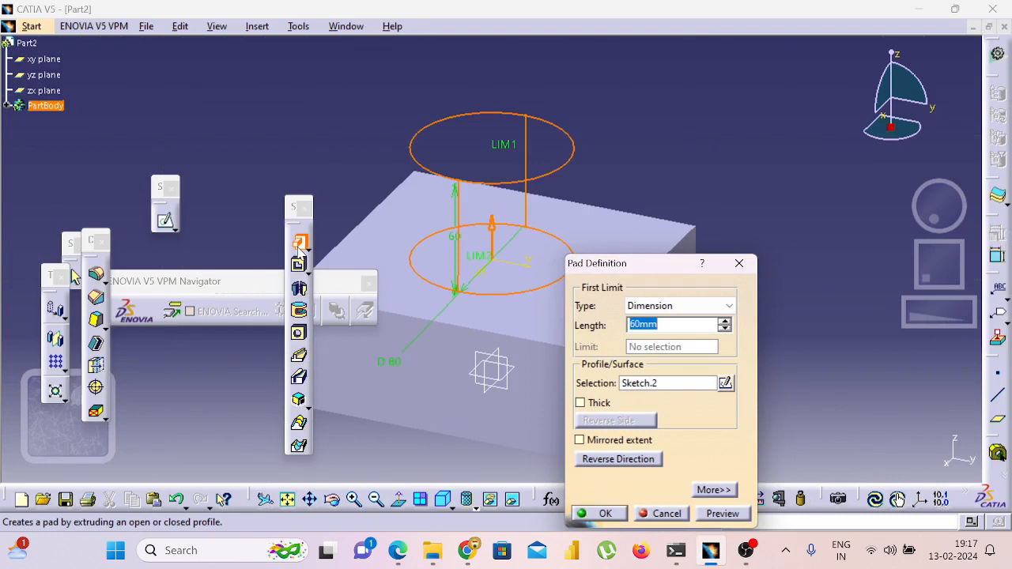
{"action": "type", "text": "1"}
{"action": "key", "text": "Return"}
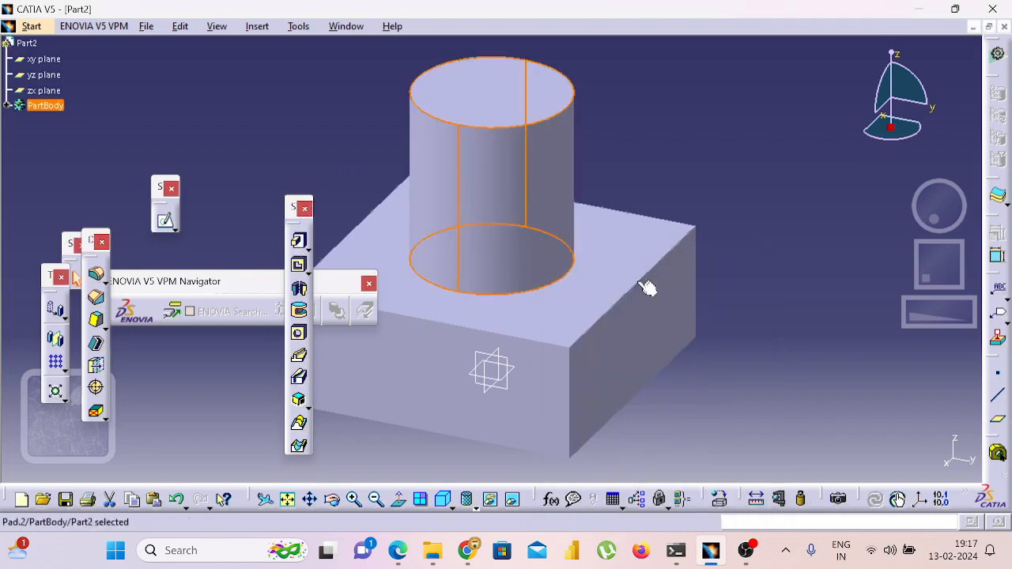
{"action": "left_click", "coordinate": [699, 284]}
{"action": "key", "text": "ctrl+z"}
{"action": "key", "text": "ctrl+z"}
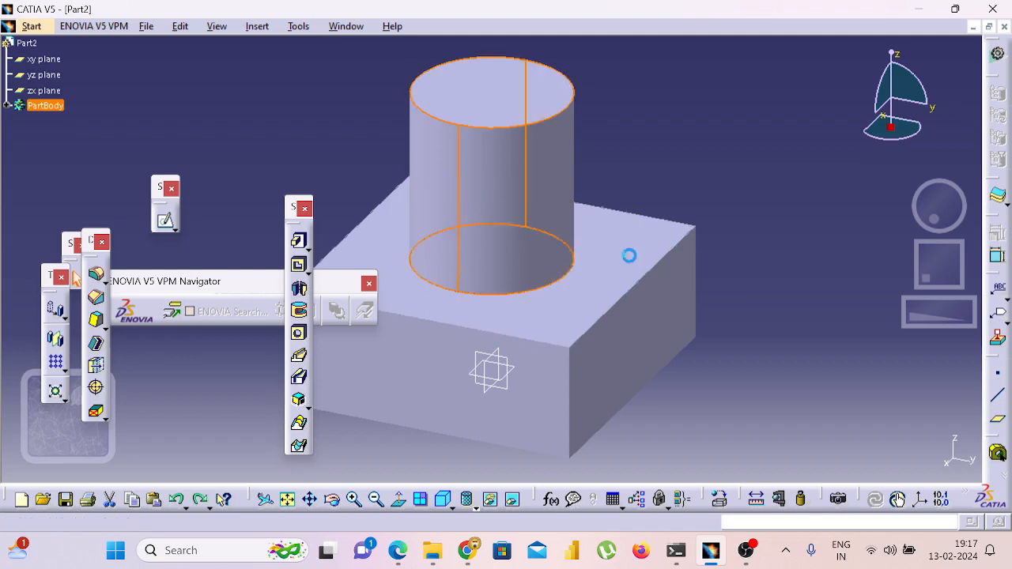
Pad the 80 mm circle on the block's top face to a length of 125 mm
{"action": "left_click", "coordinate": [299, 242]}
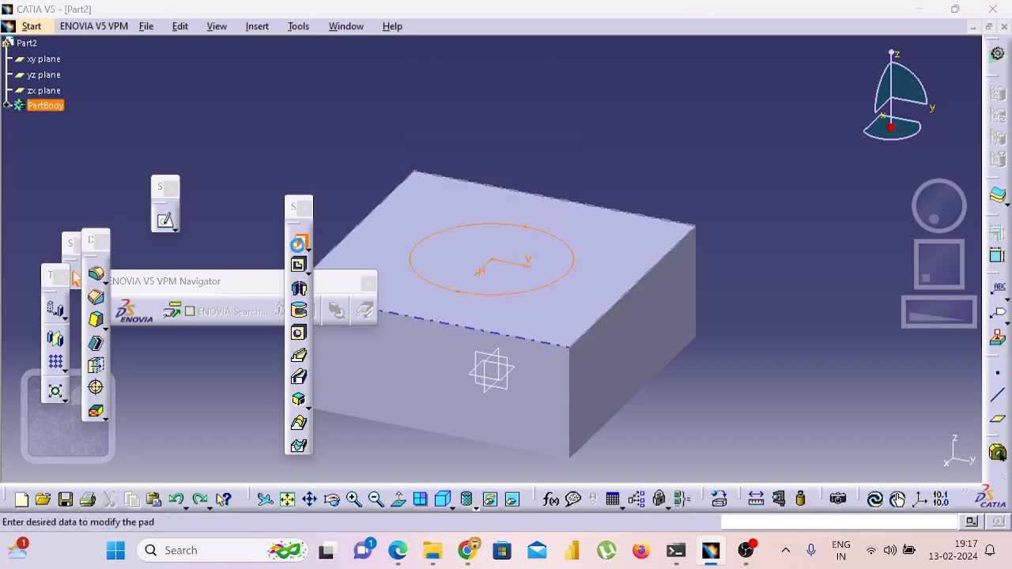
{"action": "type", "text": "125"}
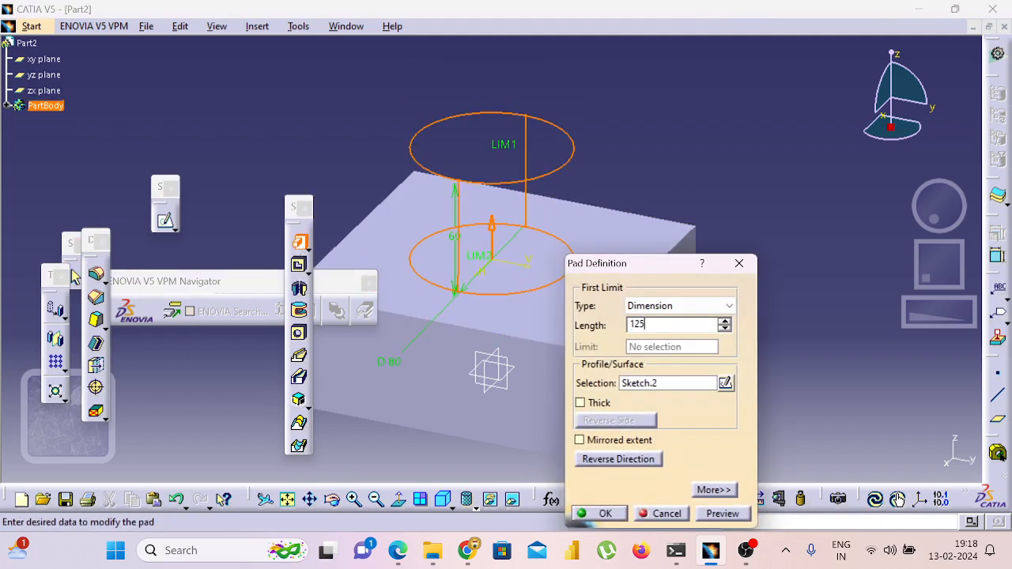
{"action": "key", "text": "Return"}
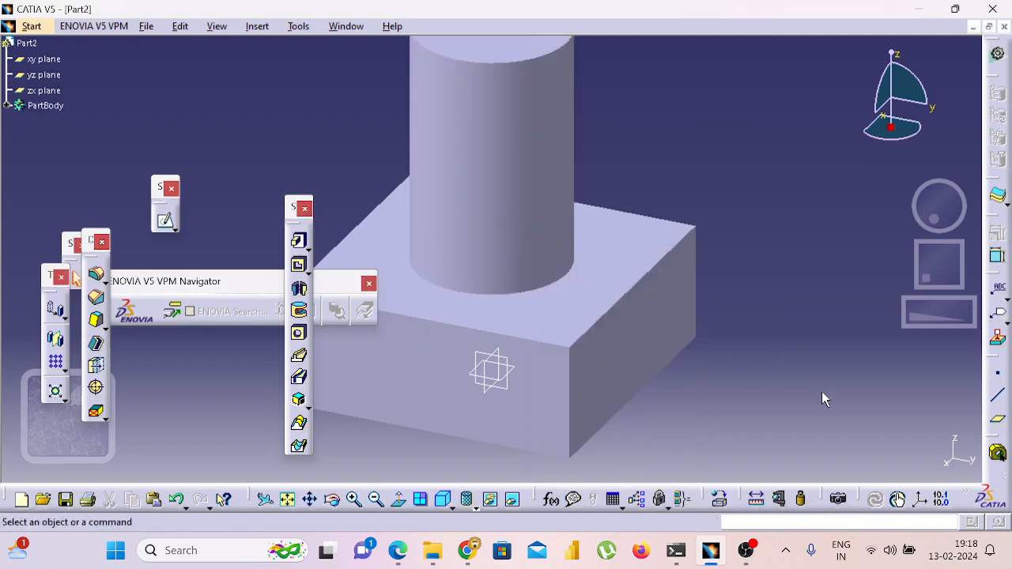
Fillet the four edges of the block's bottom face with a 10 mm radius, using Tangency selection mode
{"action": "left_click", "coordinate": [287, 499]}
{"action": "middle_click_drag", "start_coordinate": [671, 379], "coordinate": [522, 116]}
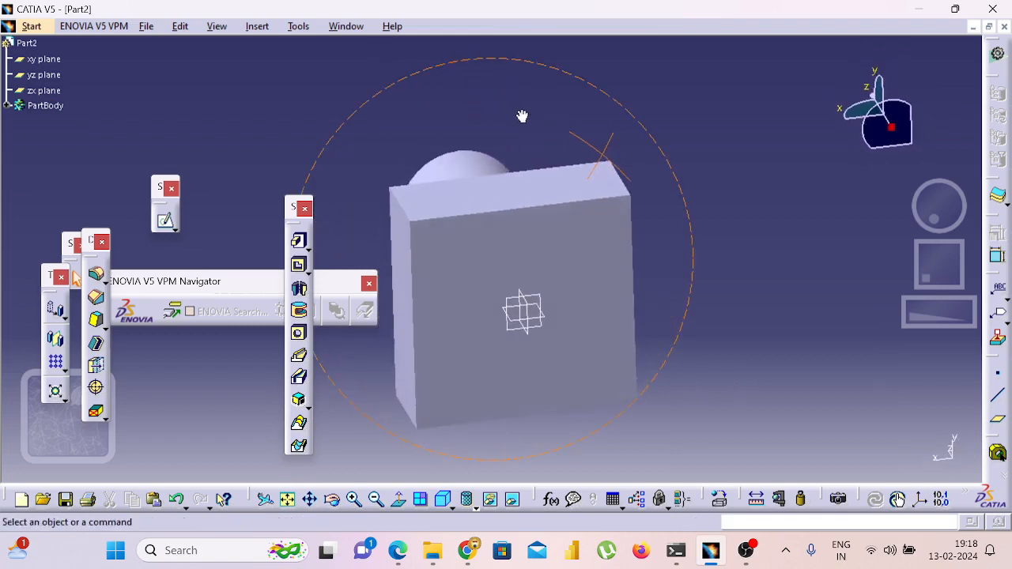
{"action": "left_click", "coordinate": [479, 214]}
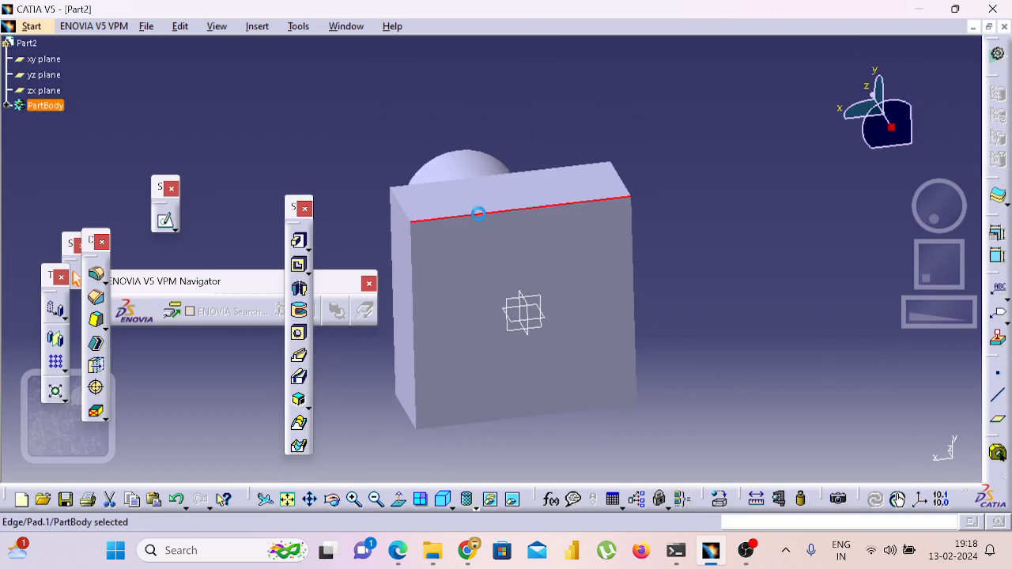
{"action": "left_click", "coordinate": [427, 283], "text": "ctrl"}
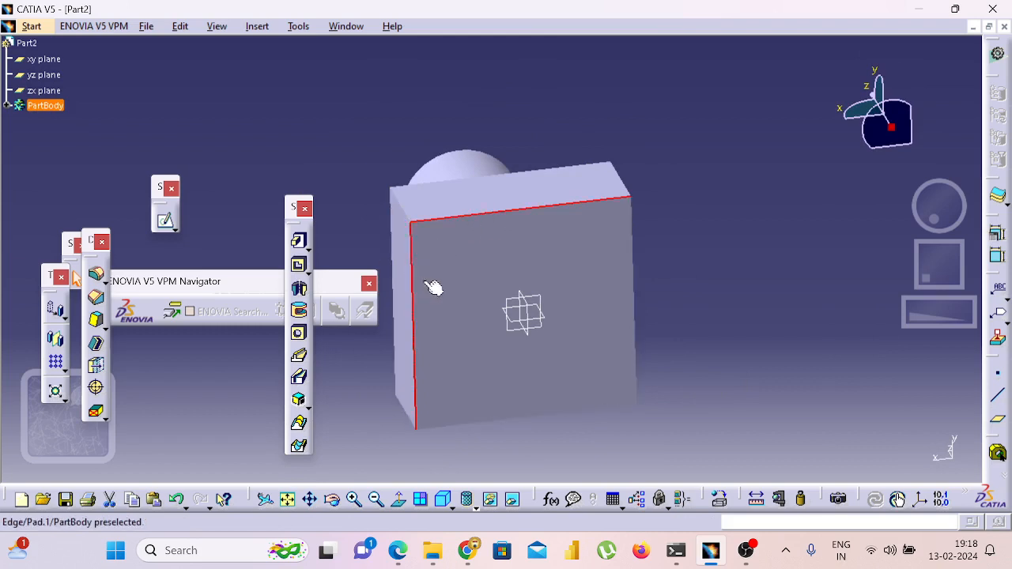
{"action": "left_click", "coordinate": [632, 288], "text": "ctrl"}
{"action": "left_click", "coordinate": [565, 412], "text": "ctrl"}
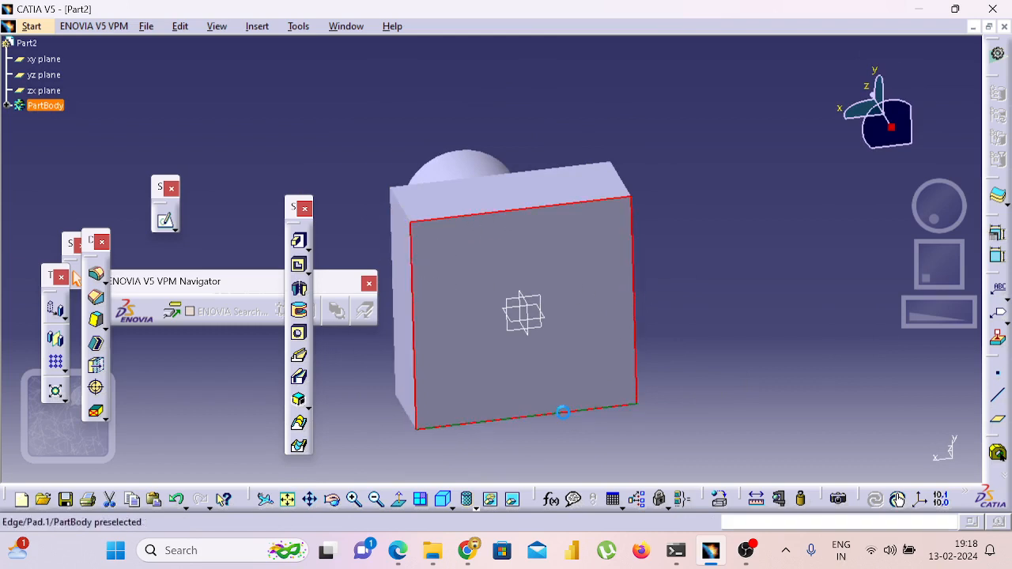
{"action": "left_click", "coordinate": [96, 273]}
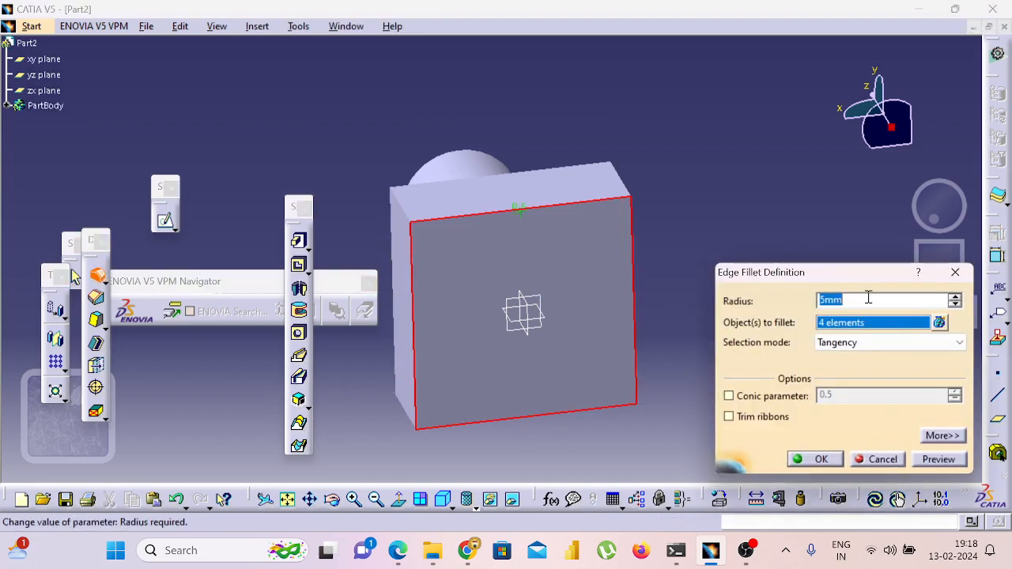
{"action": "left_click", "coordinate": [852, 348]}
{"action": "left_click", "coordinate": [851, 356]}
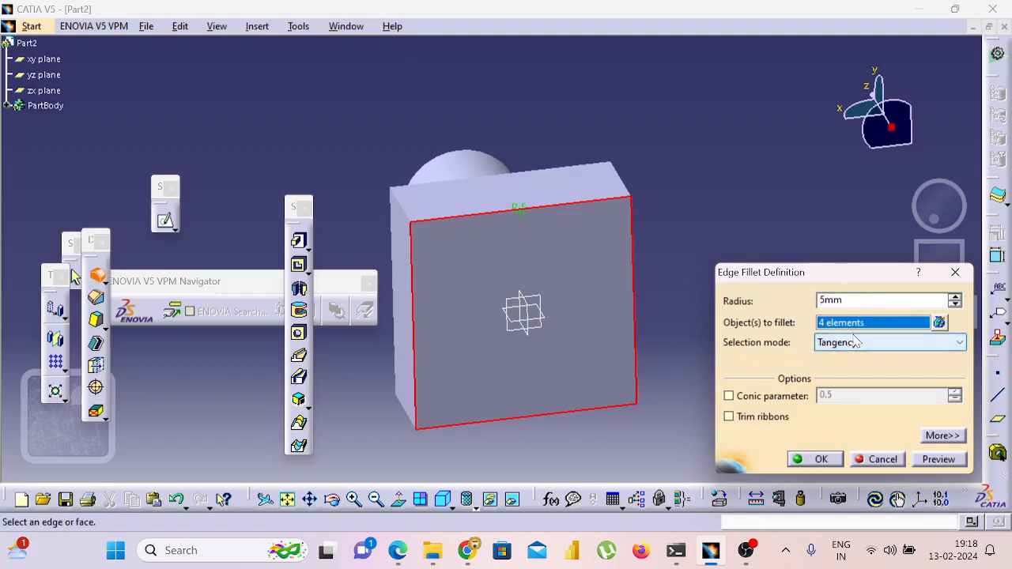
{"action": "double_click", "coordinate": [851, 301]}
{"action": "type", "text": "1"}
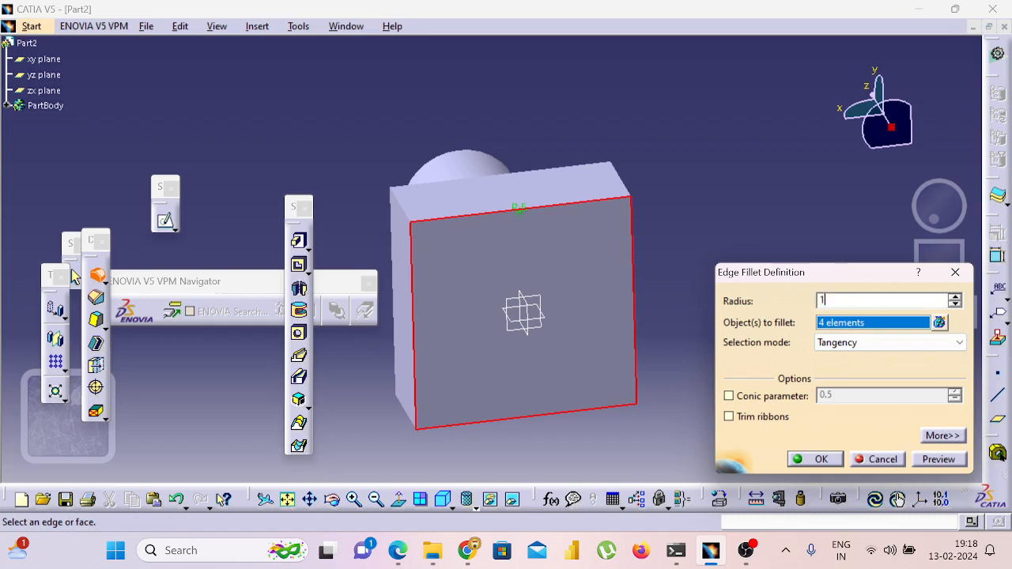
{"action": "type", "text": "0"}
{"action": "key", "text": "Return"}
Change the part's display mode to shading with edges
{"action": "middle_click_drag", "start_coordinate": [766, 267], "coordinate": [559, 414]}
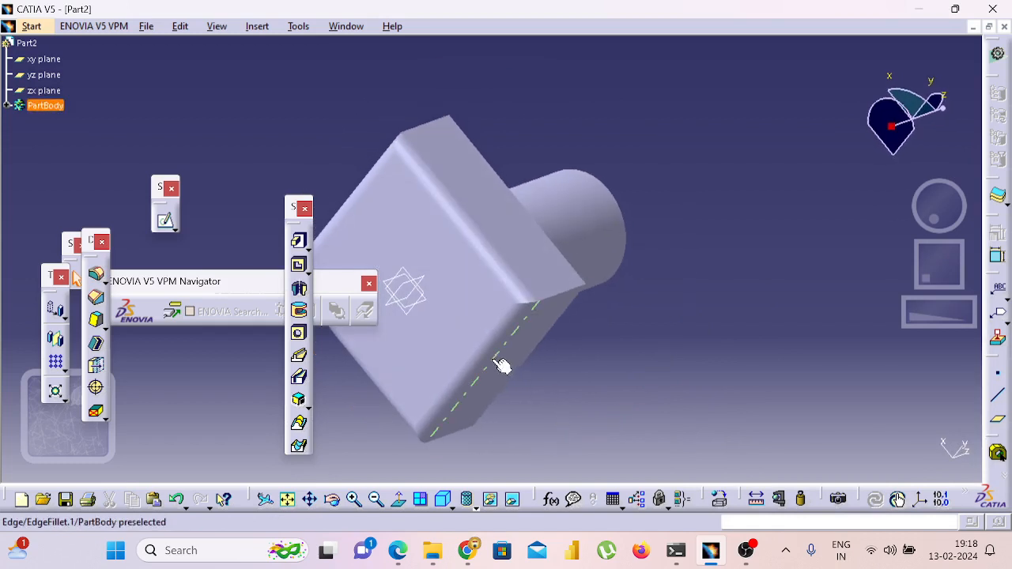
{"action": "left_click", "coordinate": [474, 506]}
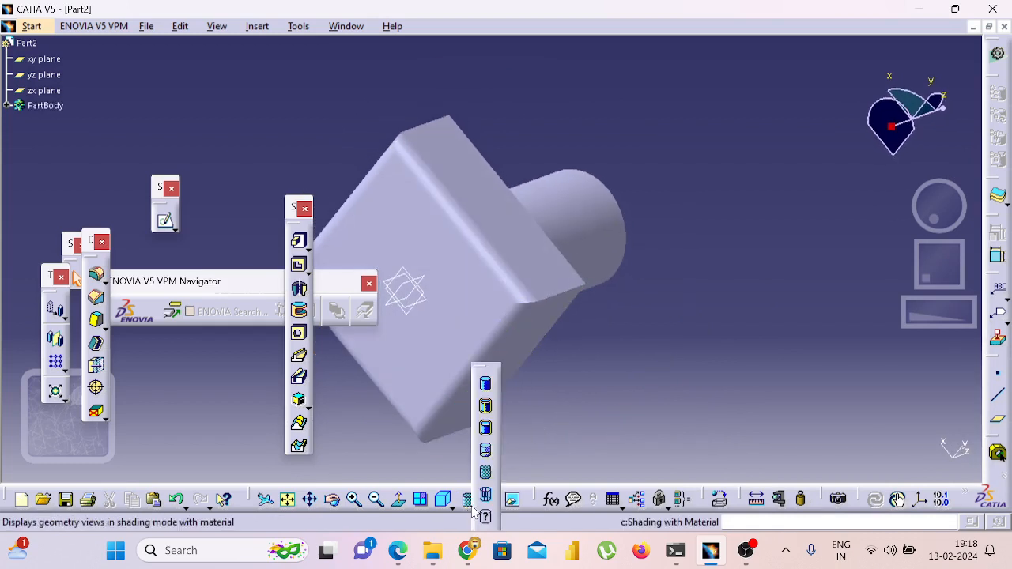
{"action": "left_click", "coordinate": [483, 404]}
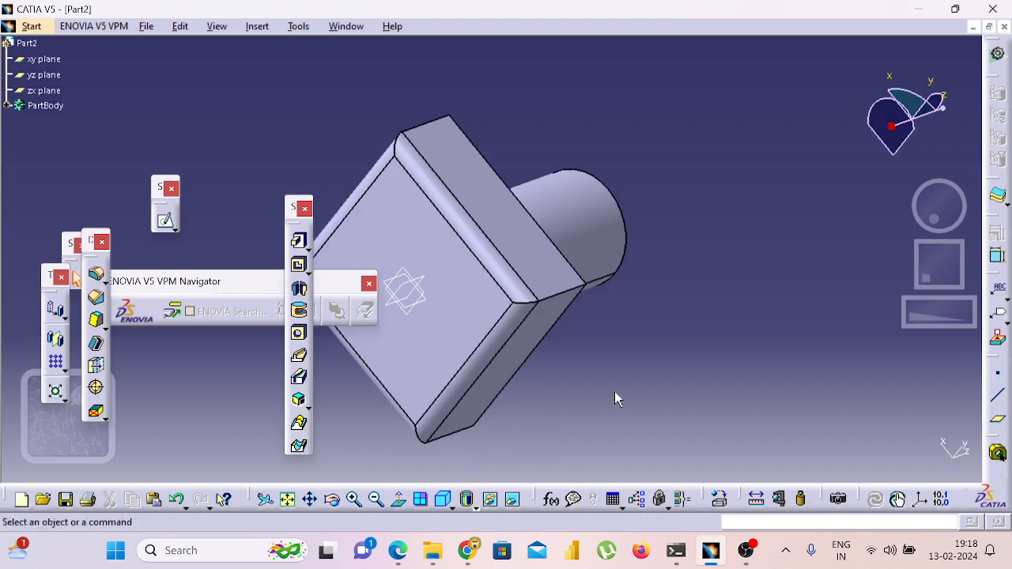
Fillet the cylinder's base edge at the block and its free end edge with a 10 mm radius
{"action": "middle_click", "coordinate": [669, 368]}
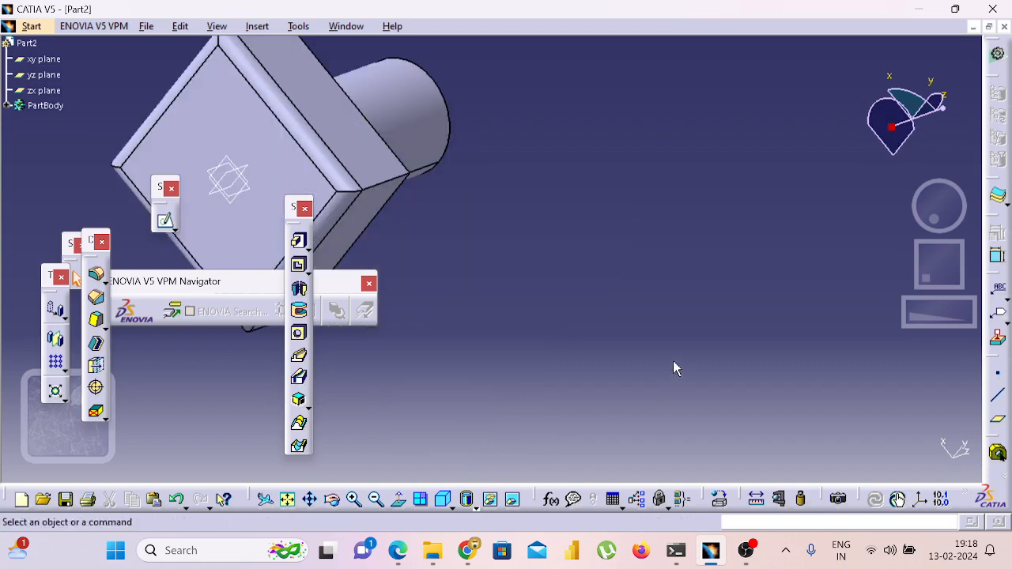
{"action": "left_click", "coordinate": [288, 500]}
{"action": "middle_click_drag", "start_coordinate": [693, 312], "coordinate": [438, 338]}
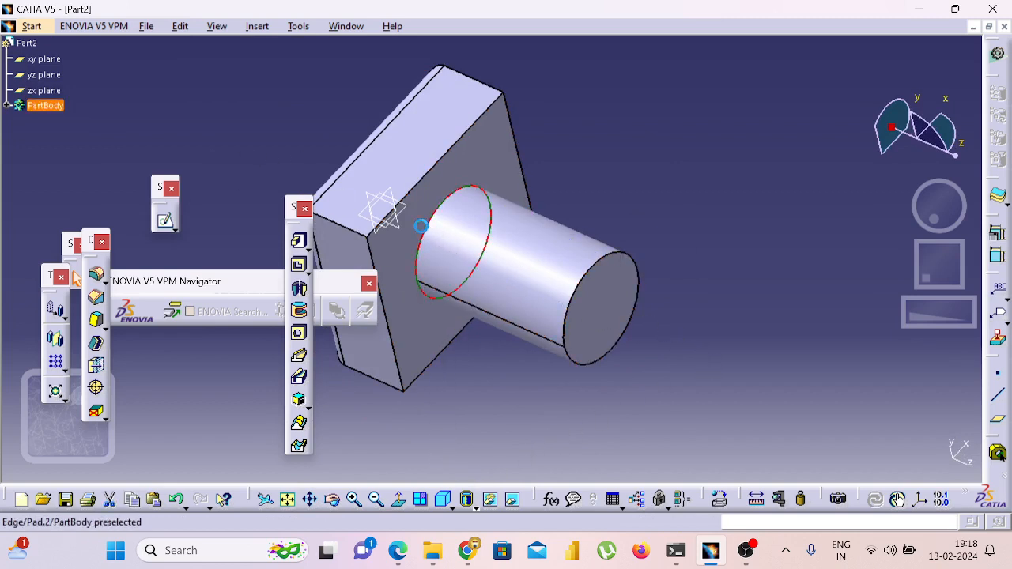
{"action": "left_click", "coordinate": [580, 295]}
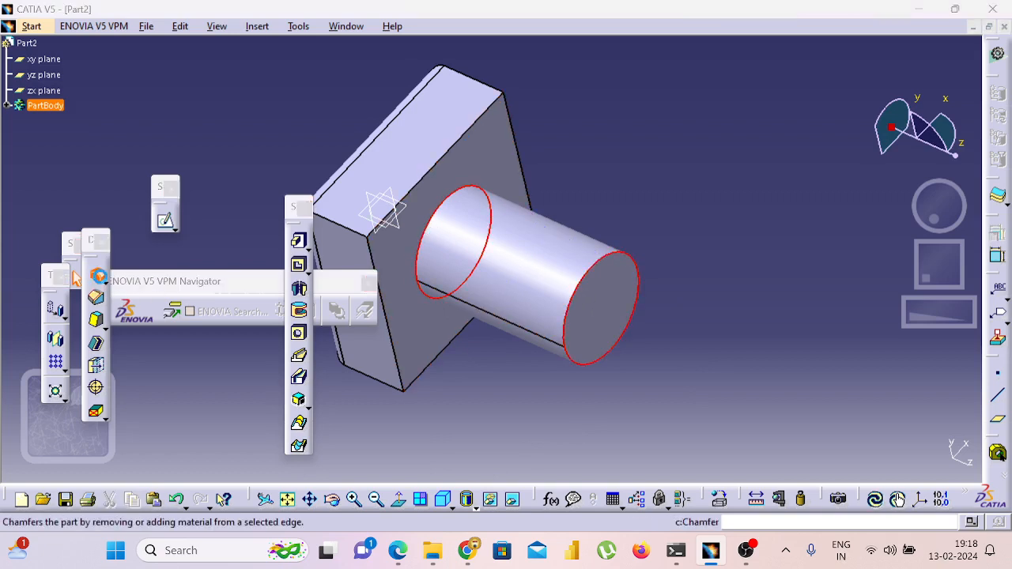
{"action": "left_click", "coordinate": [96, 275]}
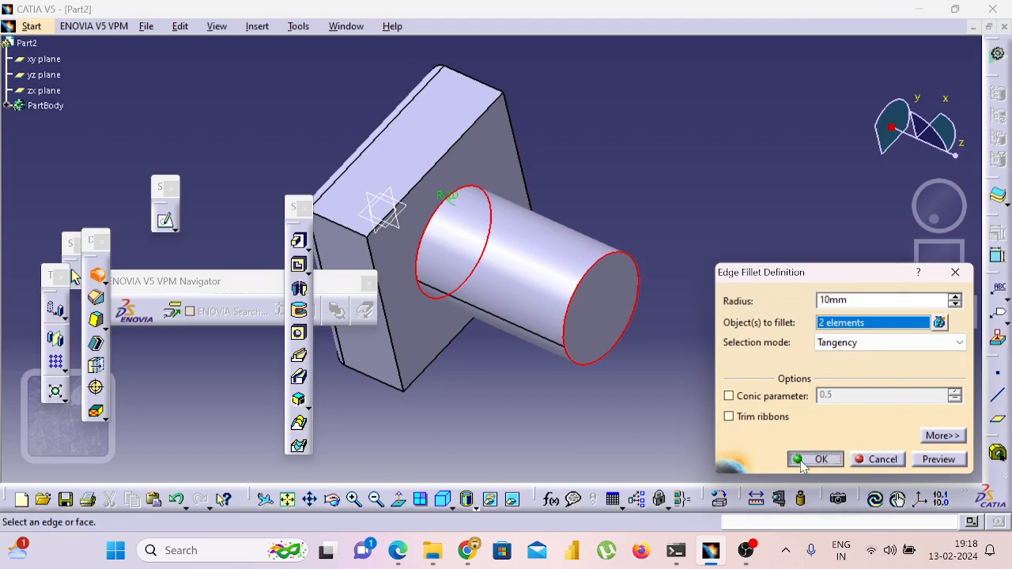
{"action": "left_click", "coordinate": [807, 459]}
Save the part as a CATPart file named shaft1 in the Pictures folder
{"action": "middle_click_drag", "start_coordinate": [777, 391], "coordinate": [500, 206]}
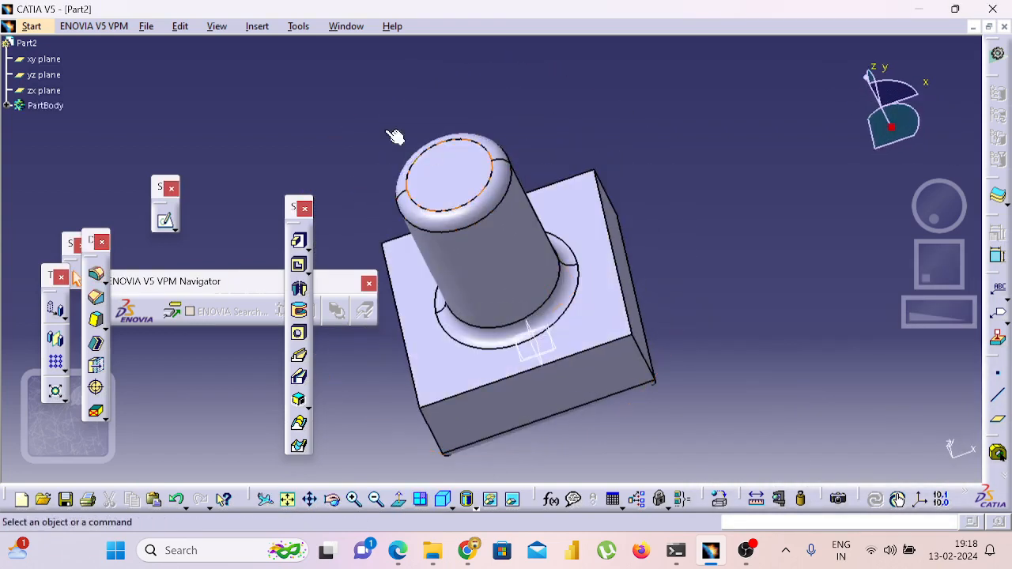
{"action": "left_click", "coordinate": [147, 27]}
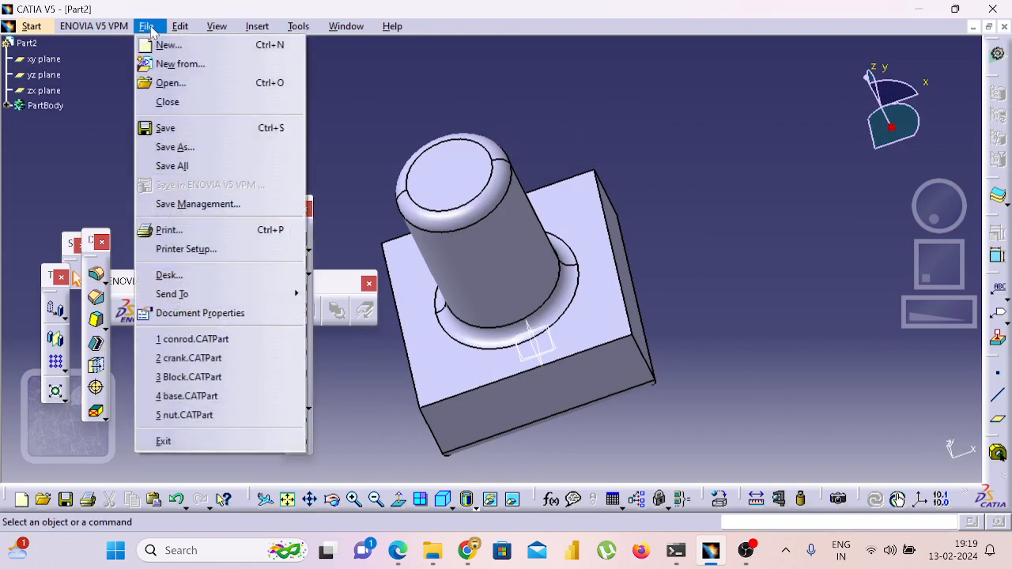
{"action": "left_click", "coordinate": [243, 150]}
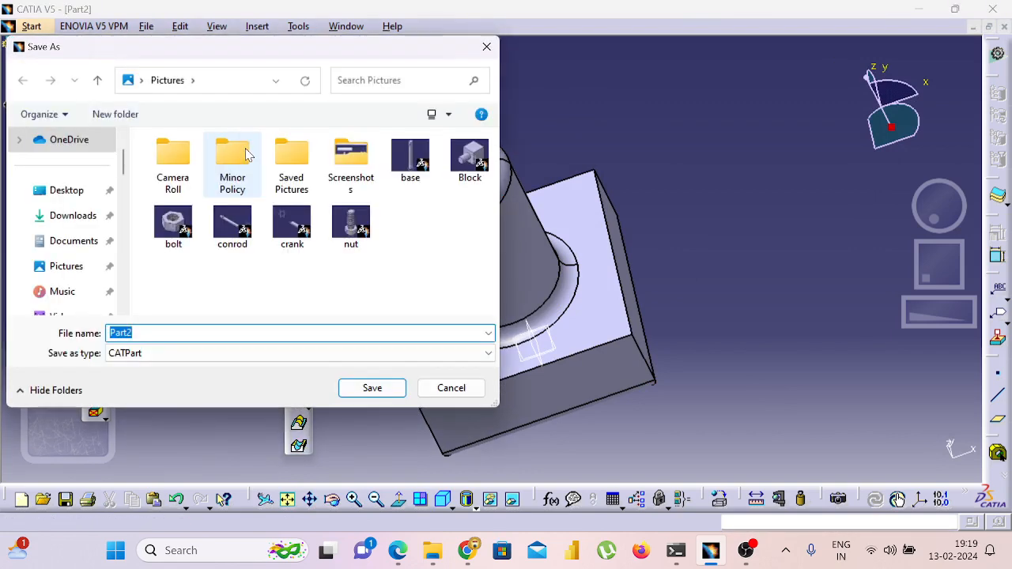
{"action": "type", "text": "sha"}
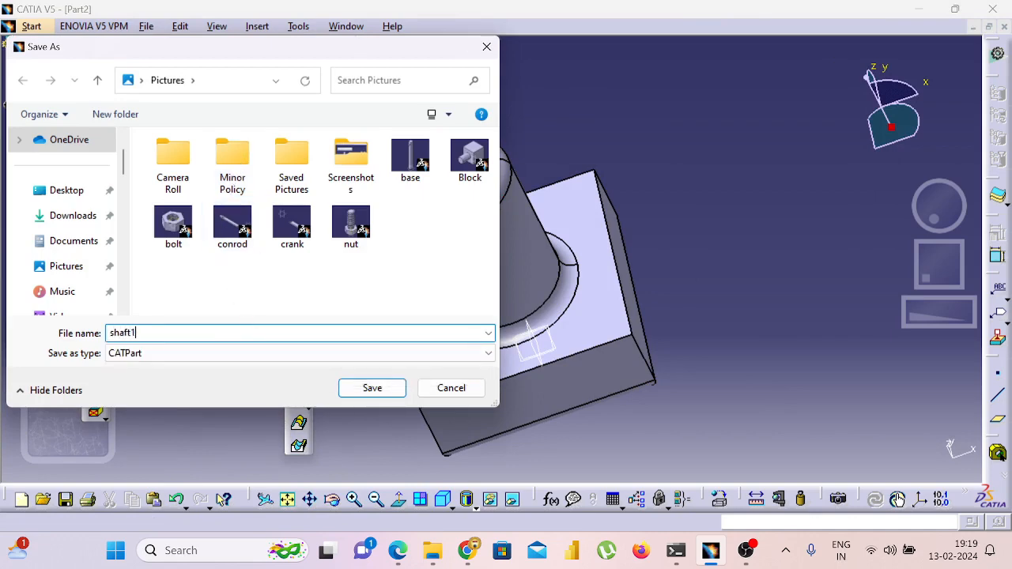
{"action": "type", "text": "ft1"}
{"action": "key", "text": "Return"}
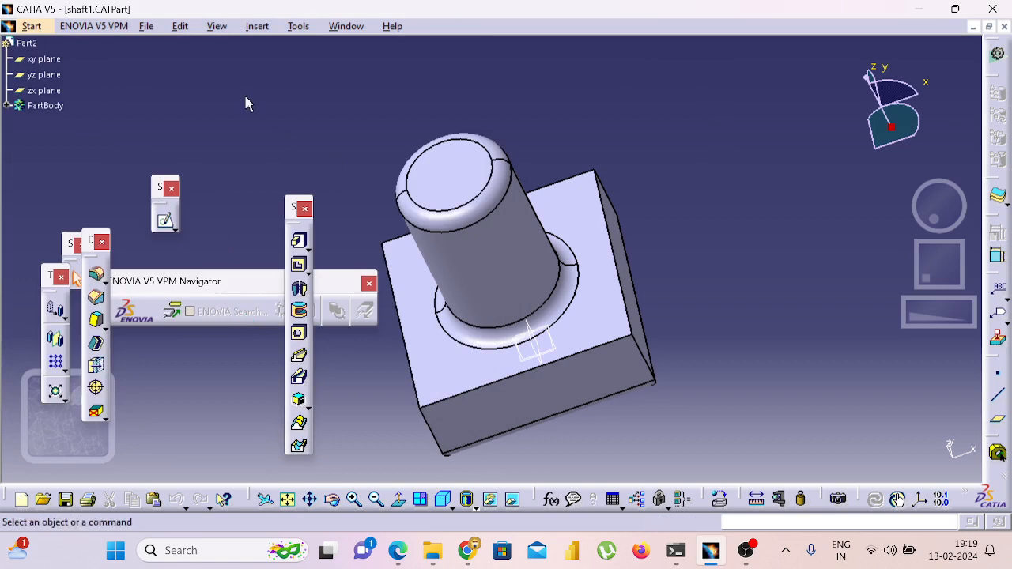
Create a new document of type Part, accepting the default part name and hybrid design option
{"action": "left_click", "coordinate": [147, 27]}
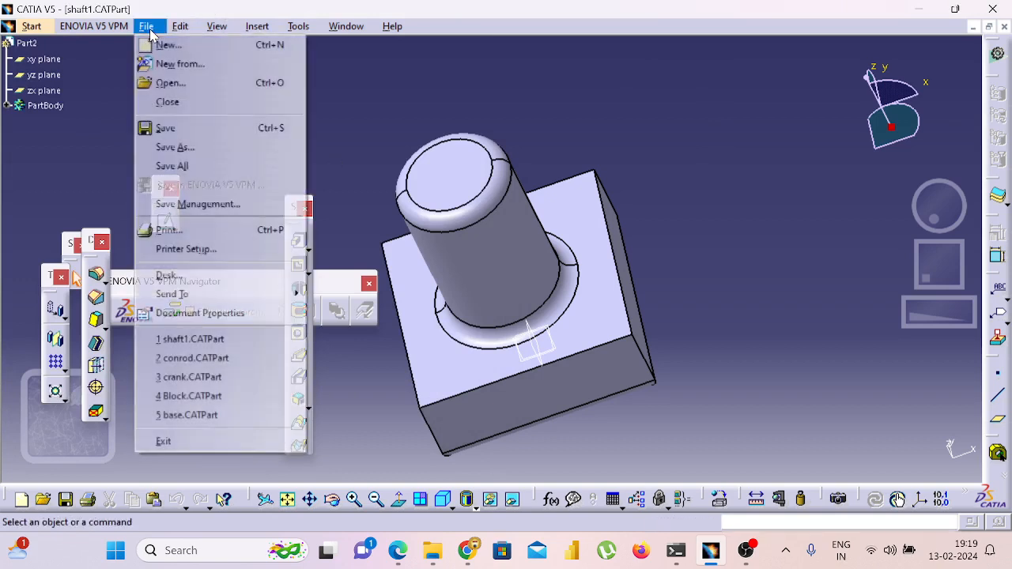
{"action": "left_click", "coordinate": [159, 47]}
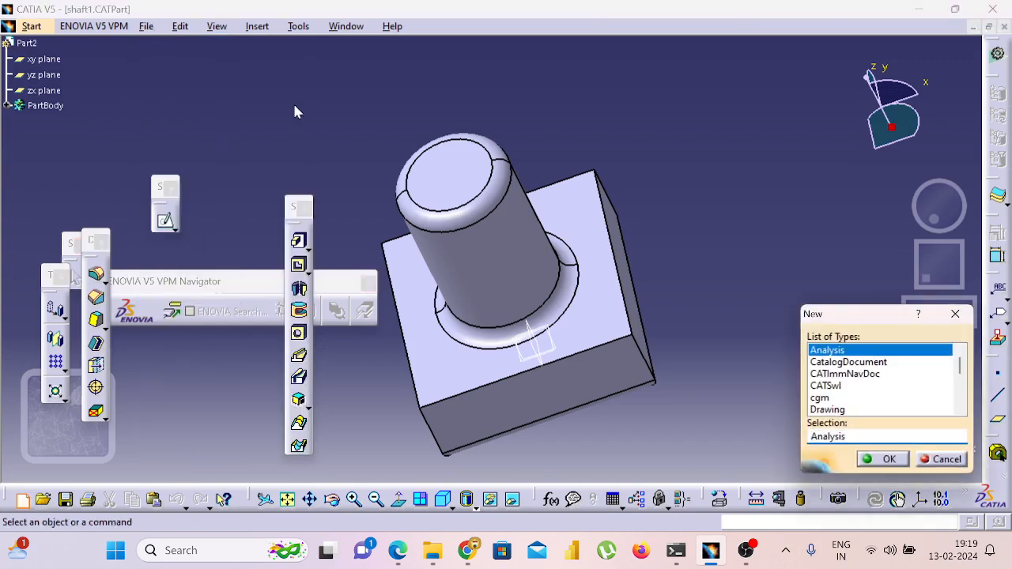
{"action": "type", "text": "part"}
{"action": "key", "text": "Return"}
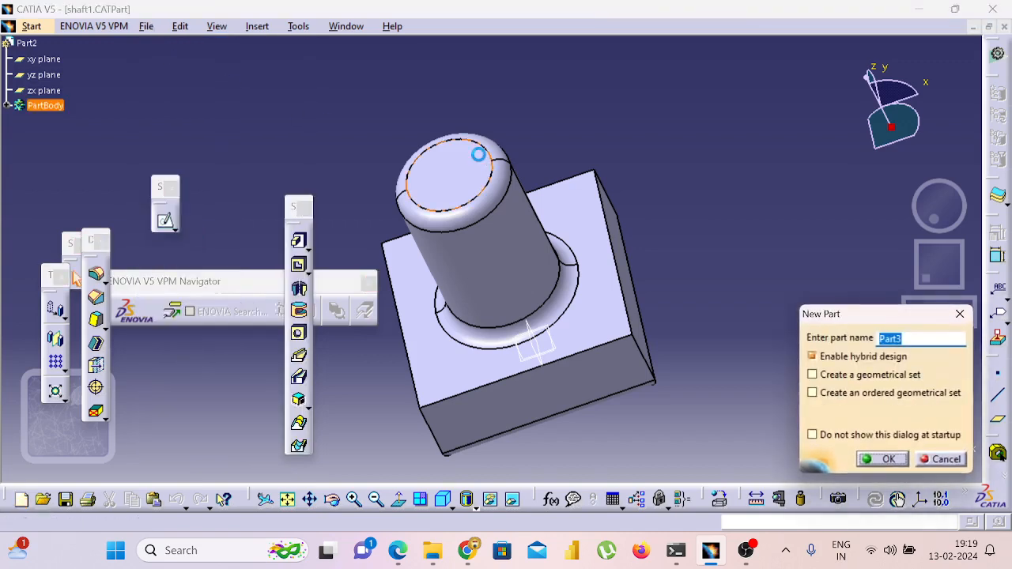
{"action": "key", "text": "Return"}
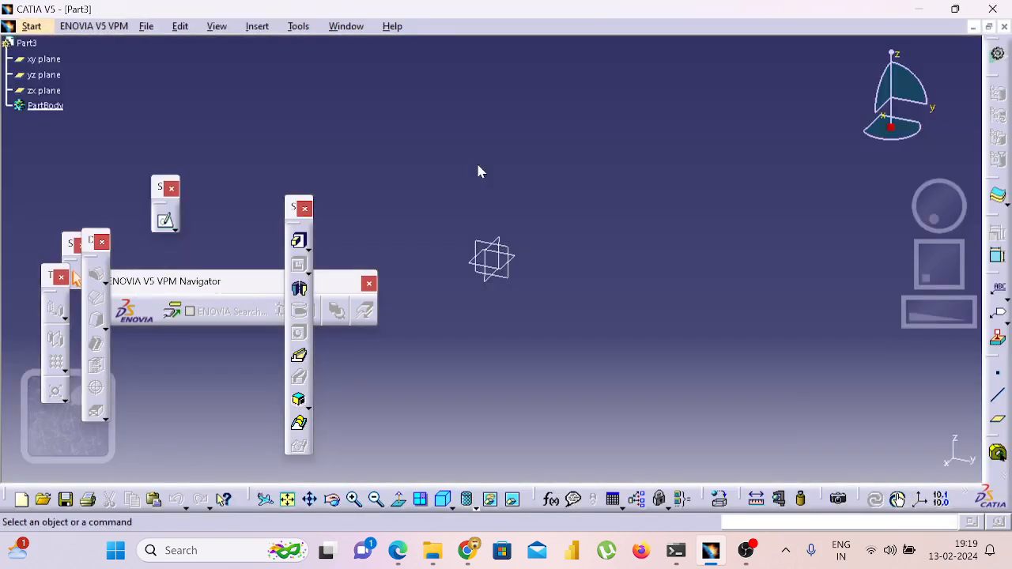
Start a sketch on the xy plane and draw a wide centered rectangle around the sketch origin
{"action": "left_click", "coordinate": [43, 58]}
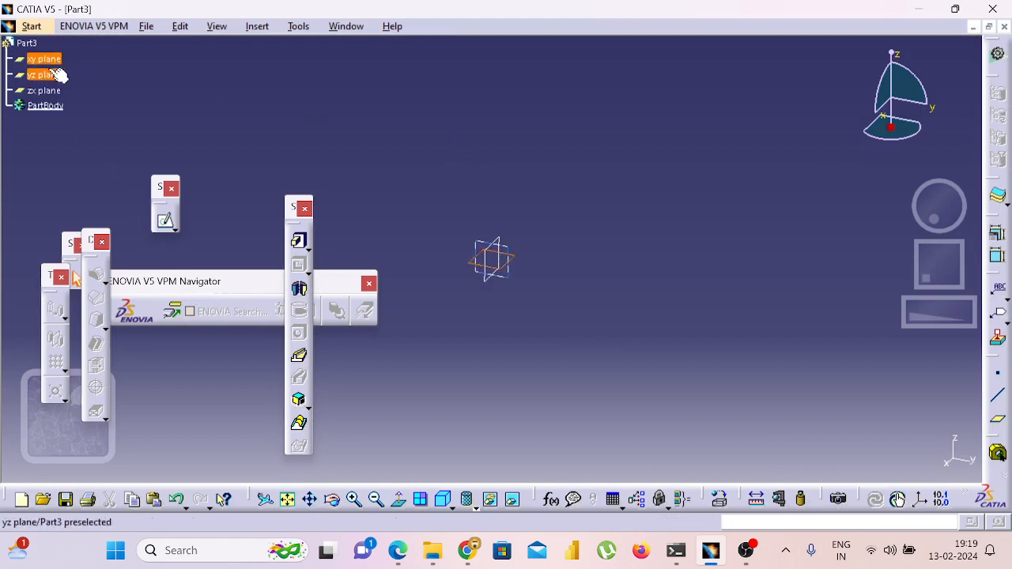
{"action": "left_click", "coordinate": [167, 225]}
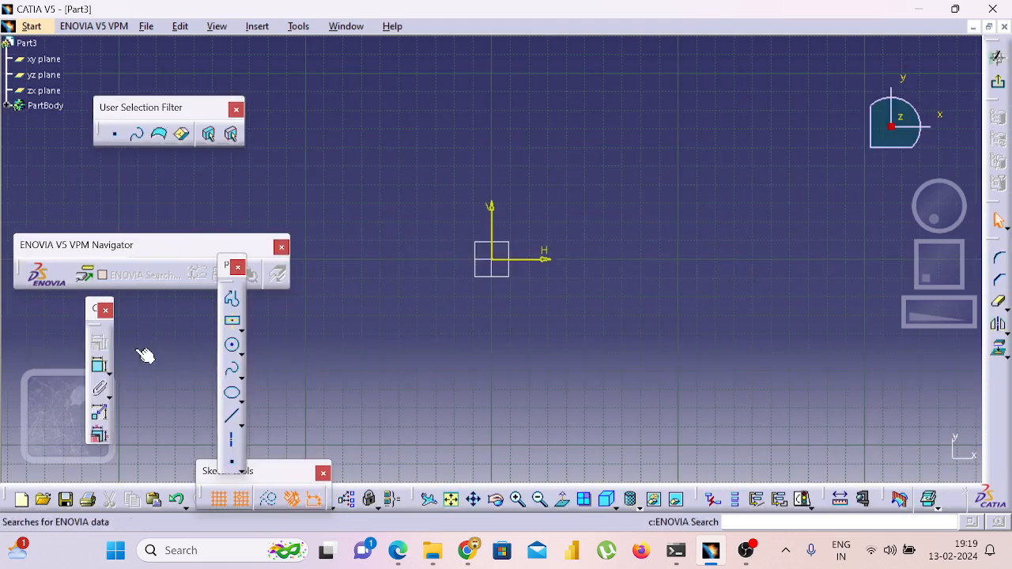
{"action": "left_click", "coordinate": [235, 326]}
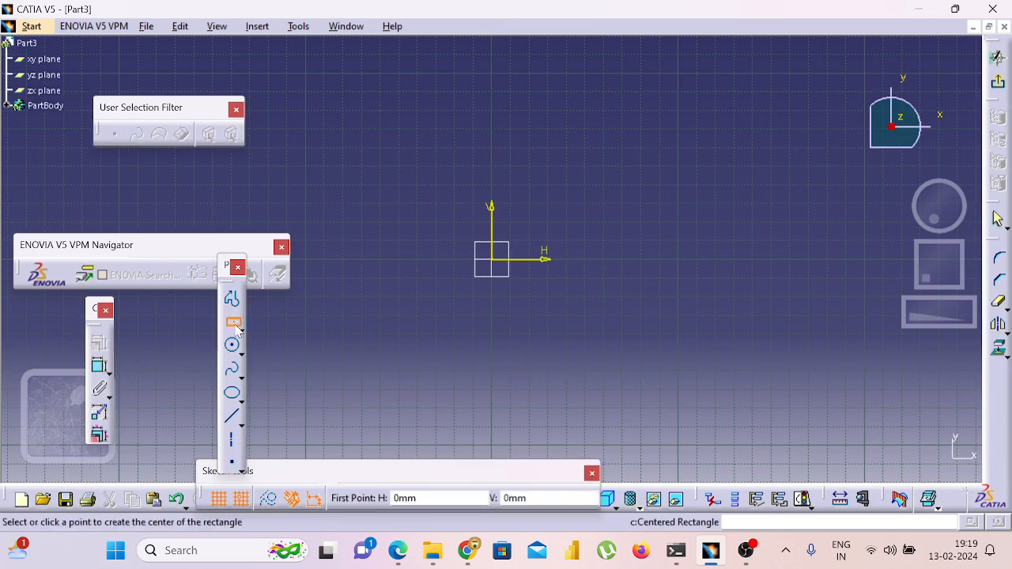
{"action": "left_click", "coordinate": [491, 259]}
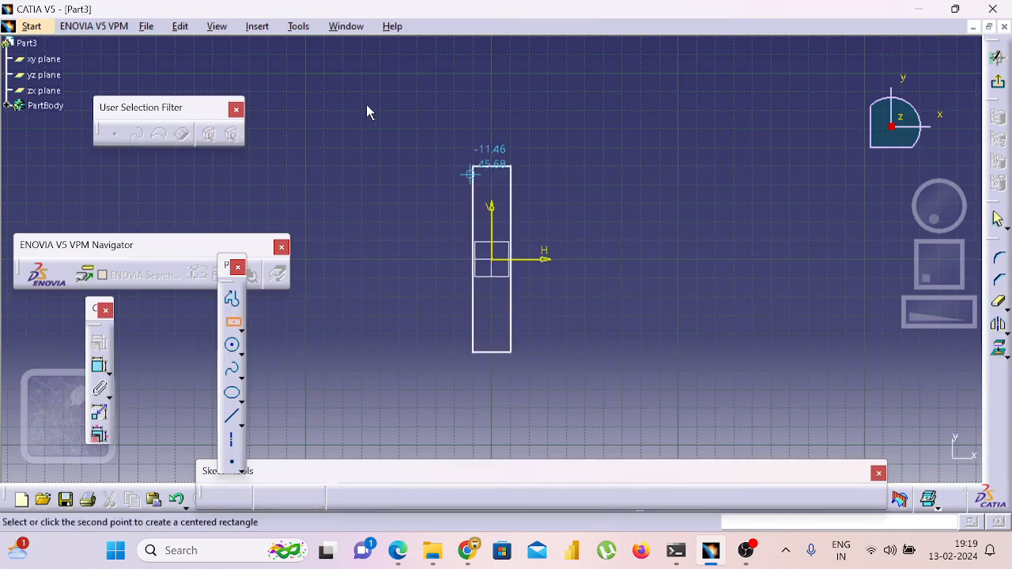
{"action": "left_click", "coordinate": [306, 111]}
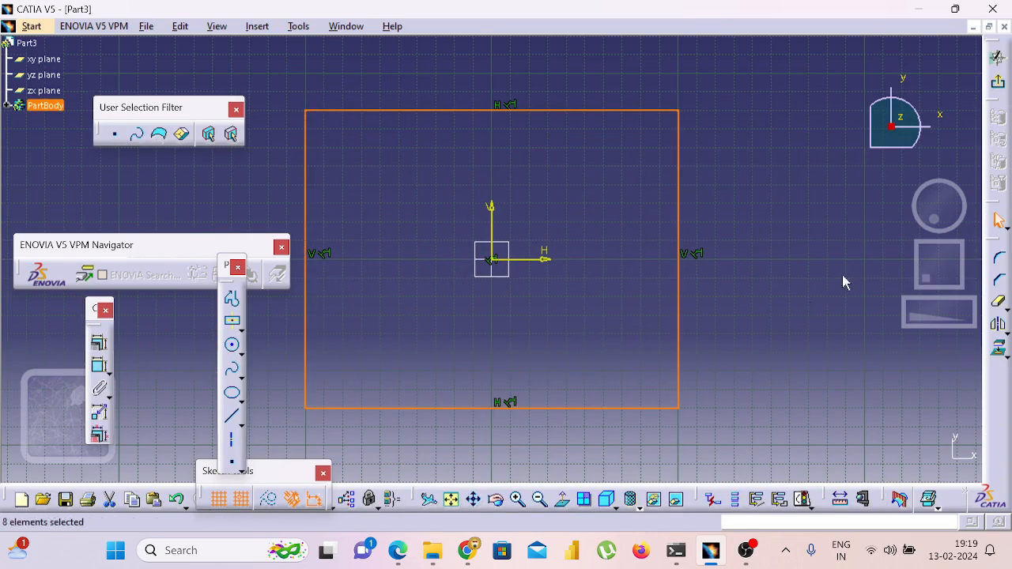
Dimension the rectangle's vertical side and set it to 150 mm
{"action": "left_click", "coordinate": [101, 369]}
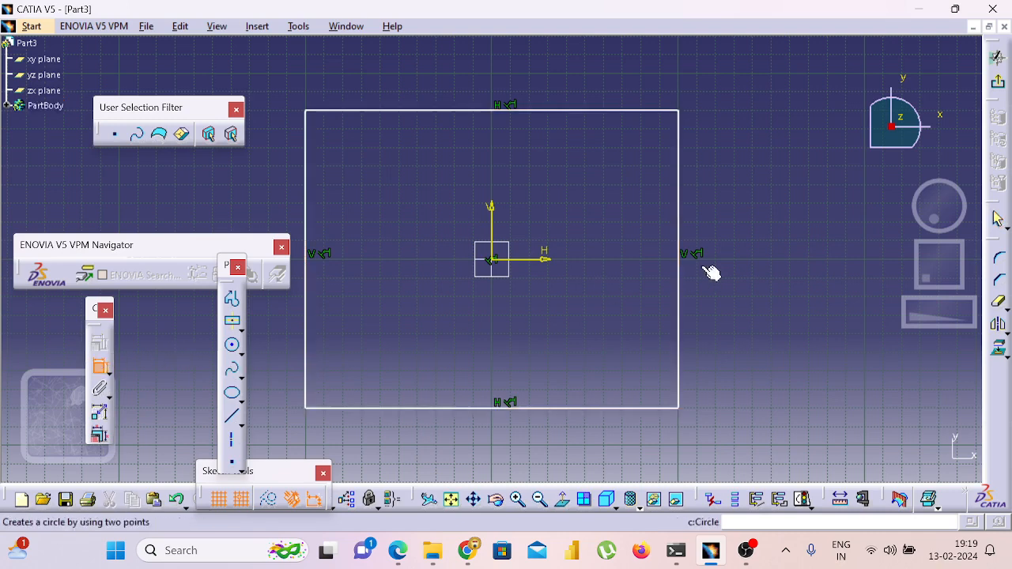
{"action": "left_click", "coordinate": [680, 276]}
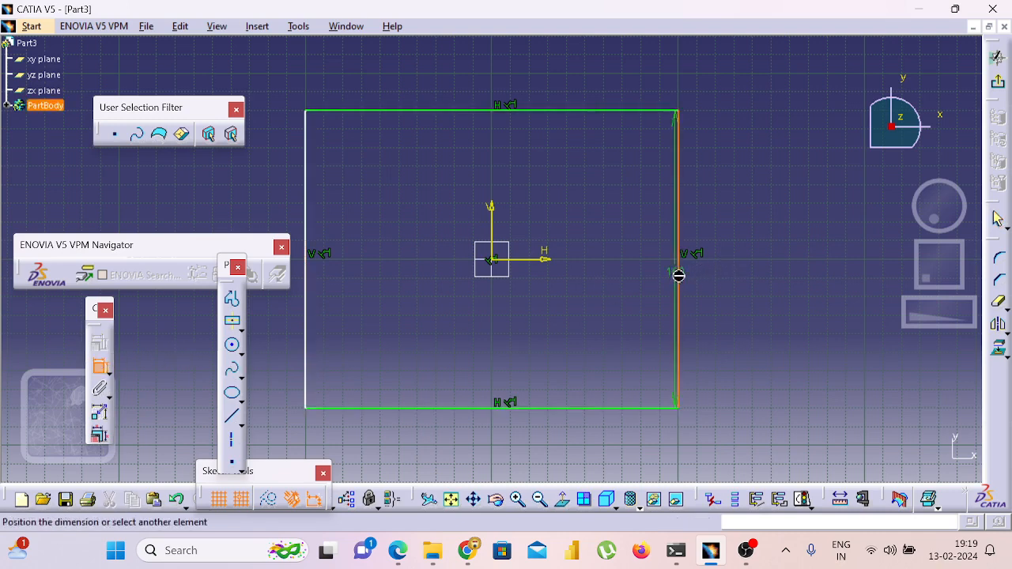
{"action": "left_click", "coordinate": [762, 278]}
{"action": "double_click", "coordinate": [764, 265]}
{"action": "type", "text": "150"}
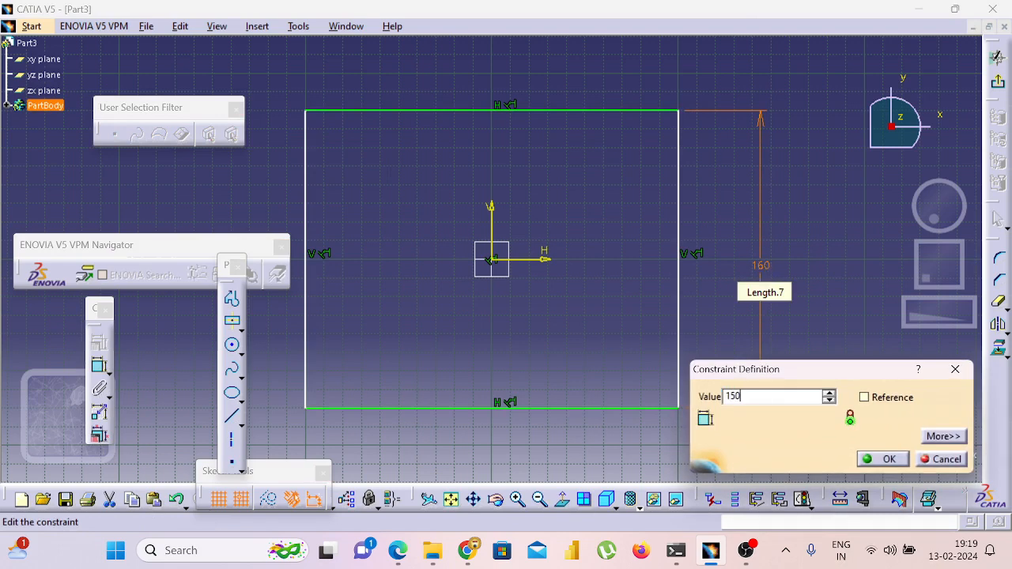
{"action": "key", "text": "Return"}
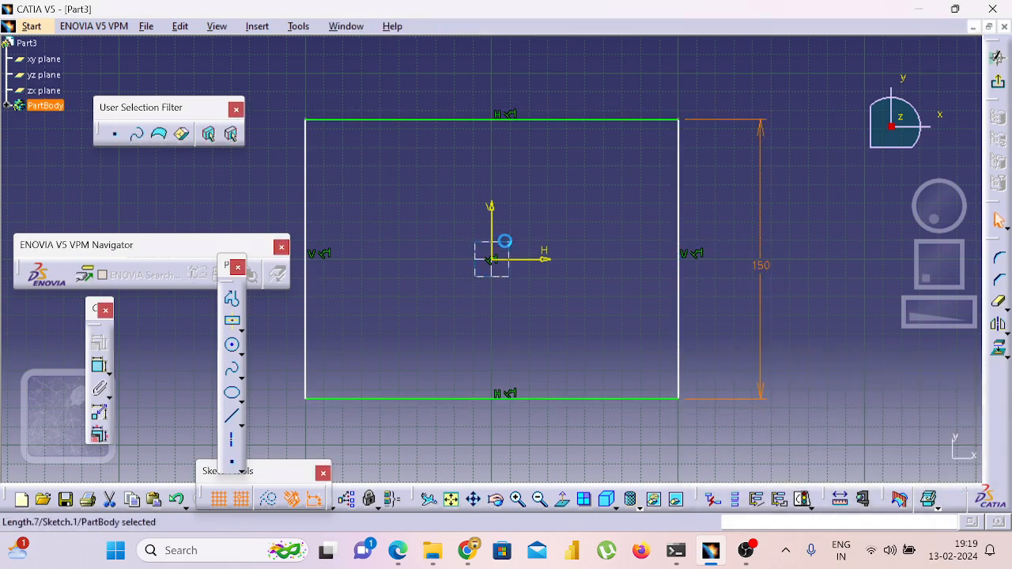
Dimension the rectangle's horizontal side and set it to 150 mm
{"action": "left_click", "coordinate": [99, 366]}
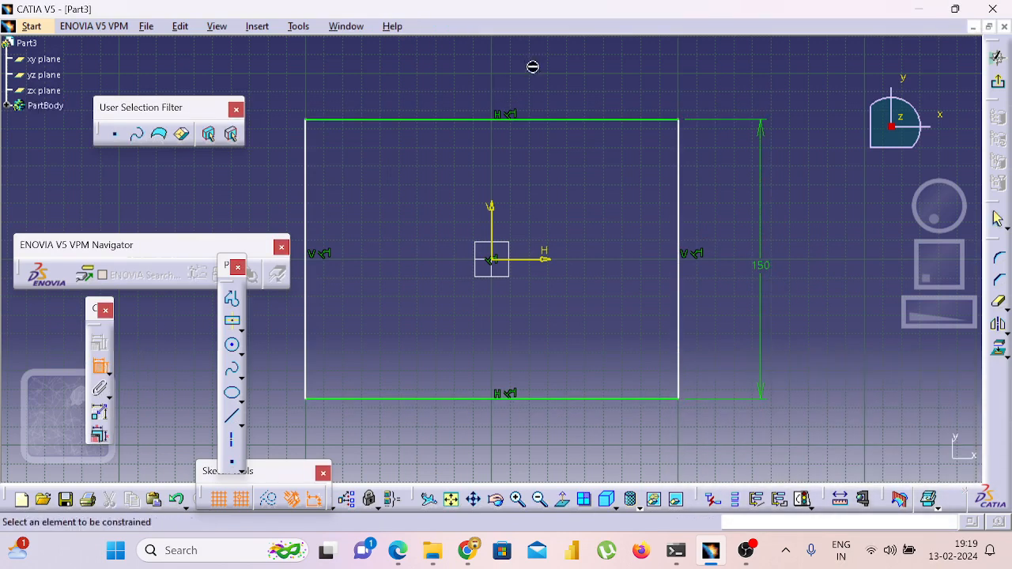
{"action": "left_click", "coordinate": [519, 121]}
{"action": "left_click", "coordinate": [529, 90]}
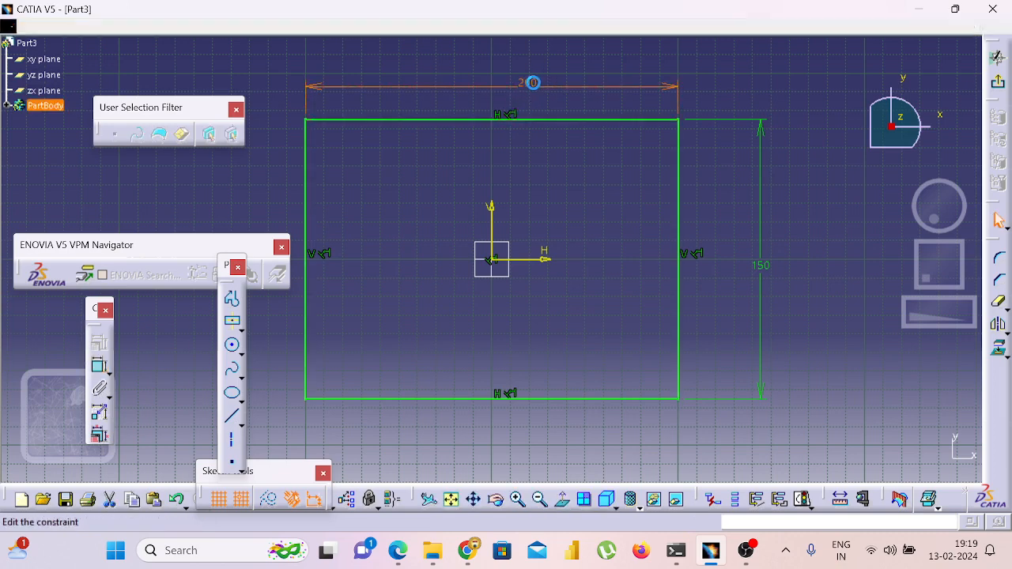
{"action": "double_click", "coordinate": [533, 83]}
{"action": "type", "text": "150"}
{"action": "key", "text": "Return"}
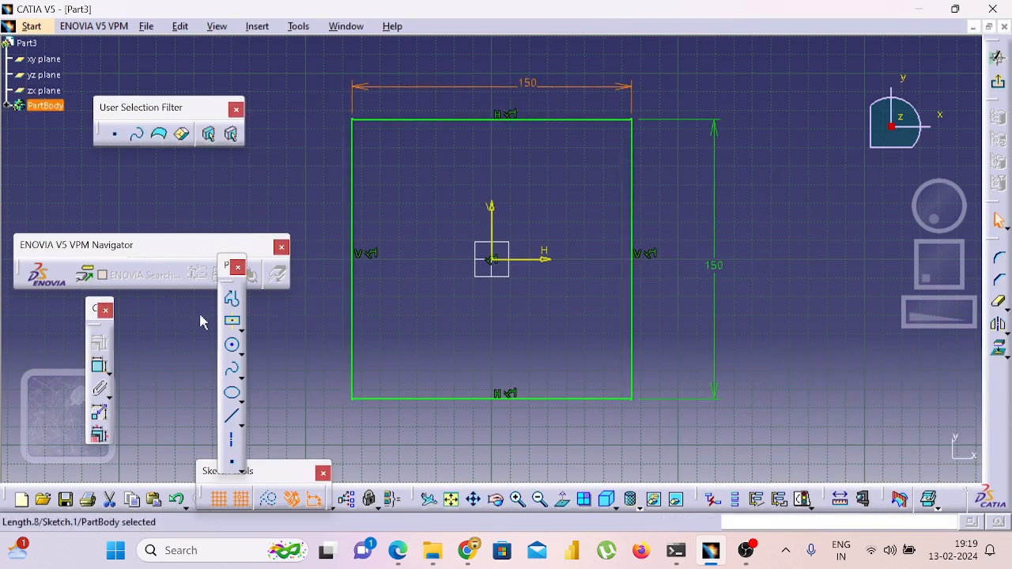
Exit the sketch and pad the square profile to a length of 45 mm
{"action": "left_click", "coordinate": [995, 79]}
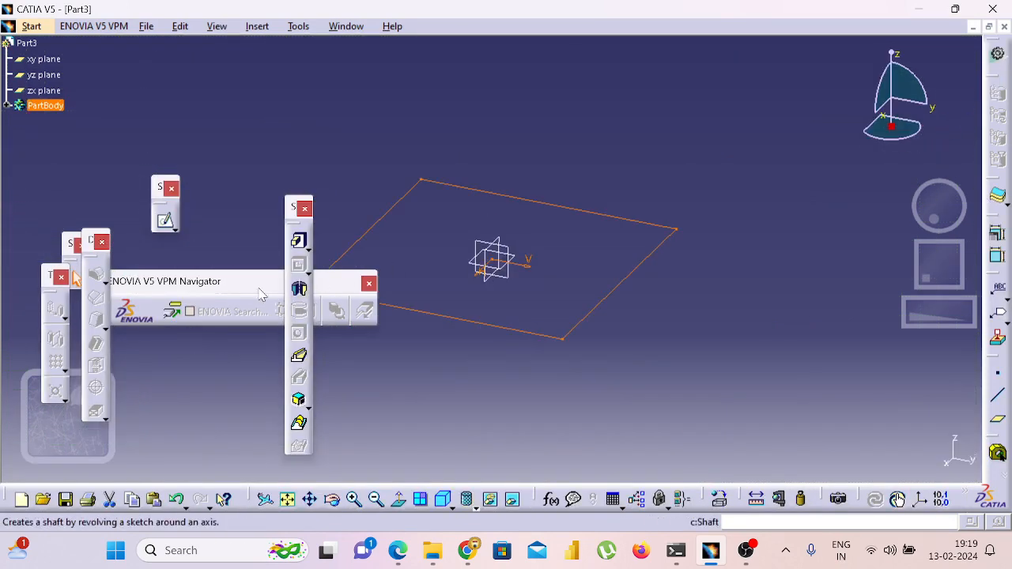
{"action": "left_click", "coordinate": [299, 241]}
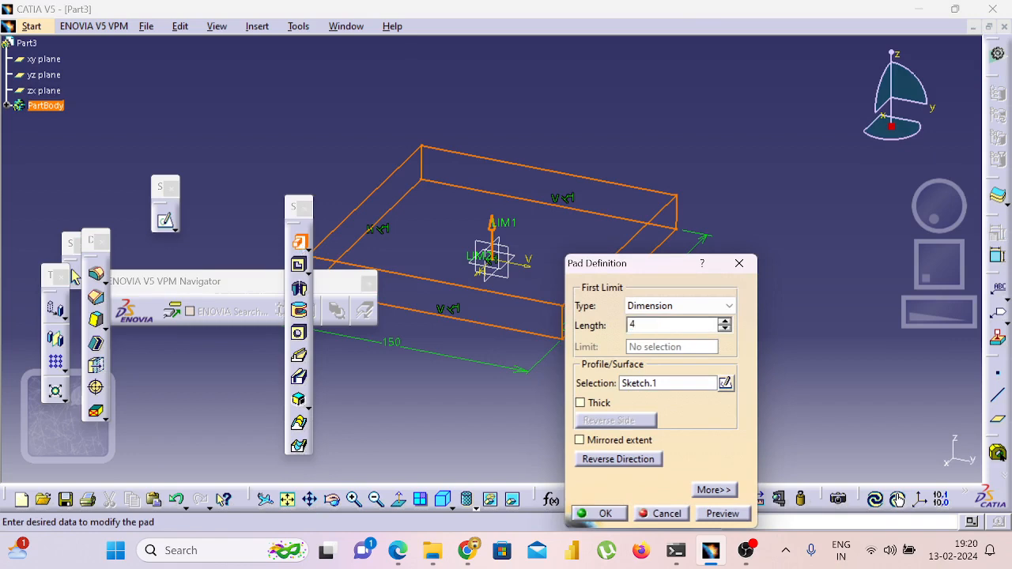
{"action": "key", "text": "Return"}
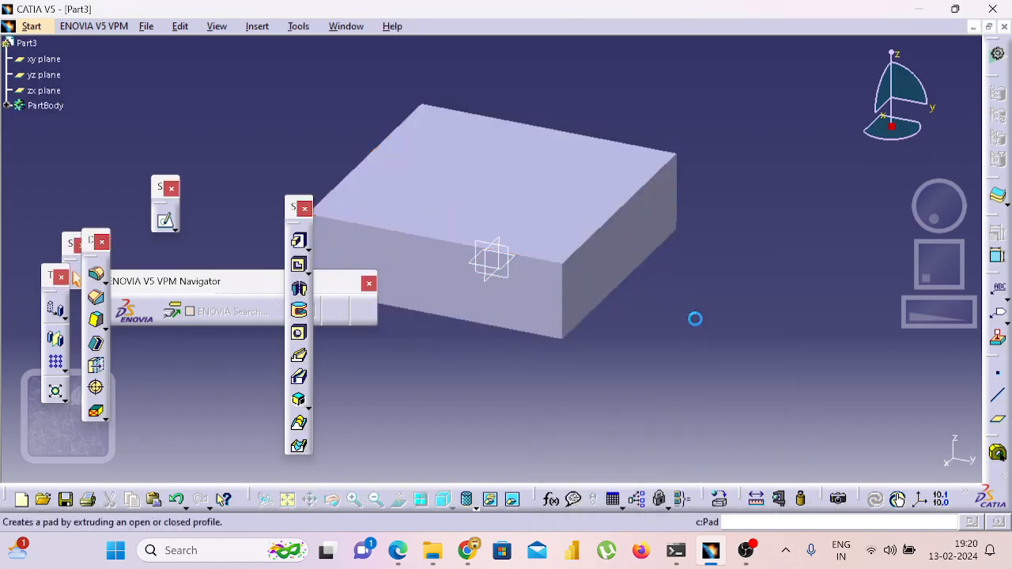
{"action": "left_click", "coordinate": [588, 230]}
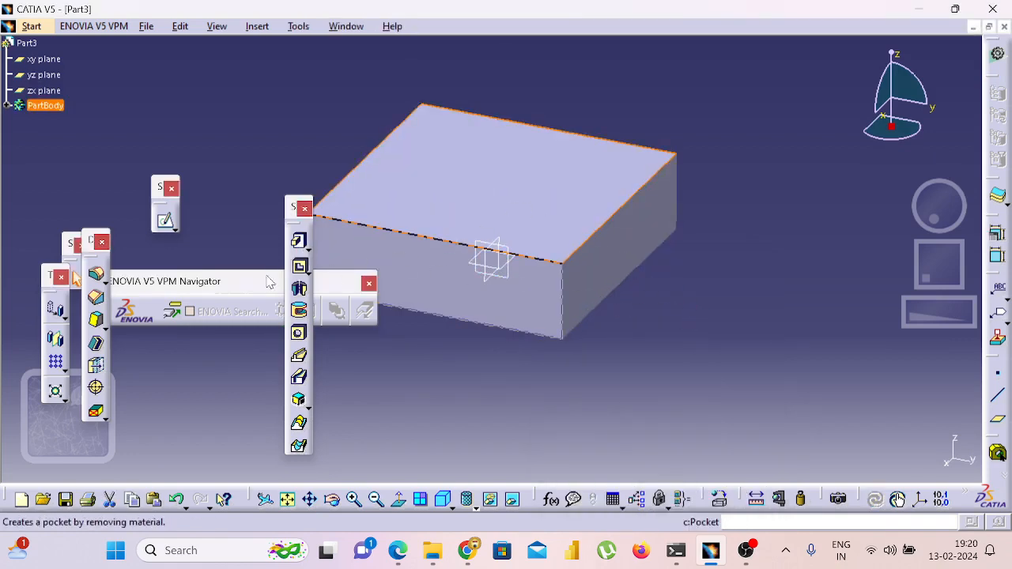
{"action": "left_click", "coordinate": [167, 223]}
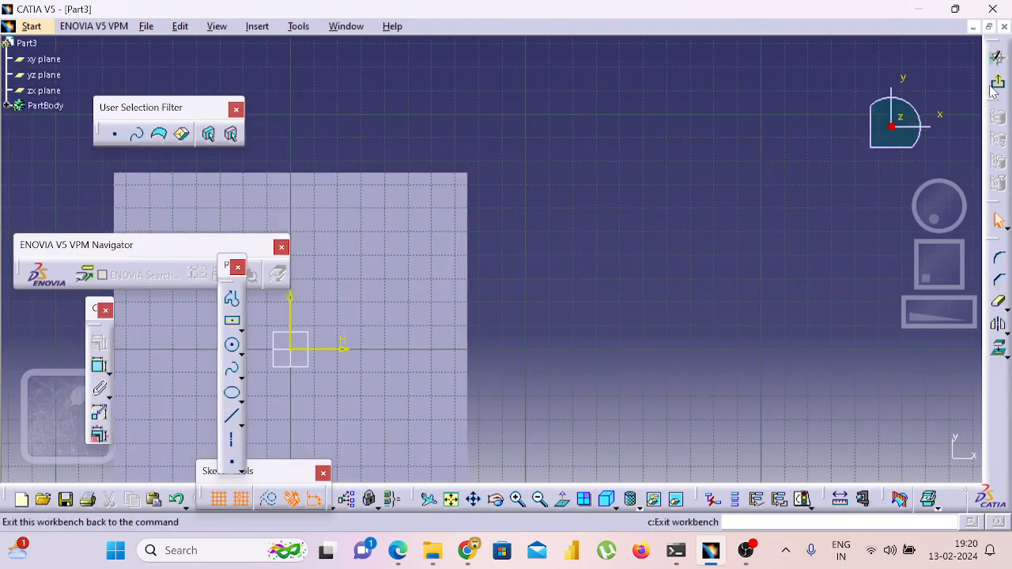
{"action": "left_click", "coordinate": [998, 221]}
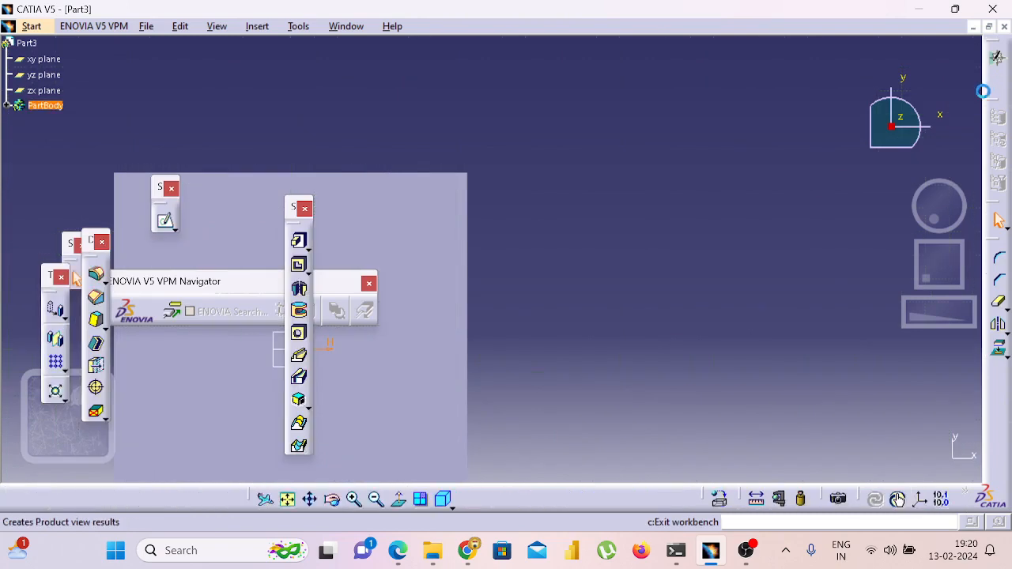
Create a flat-bottomed blind hole on the block's top face, 10 mm in diameter and 10 mm deep
{"action": "left_click", "coordinate": [513, 202]}
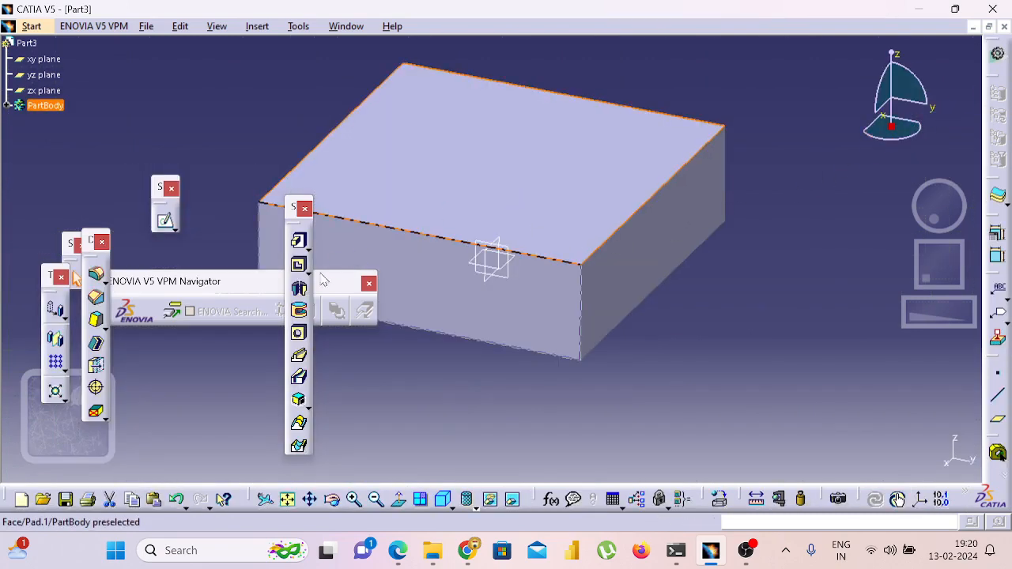
{"action": "left_click", "coordinate": [299, 333]}
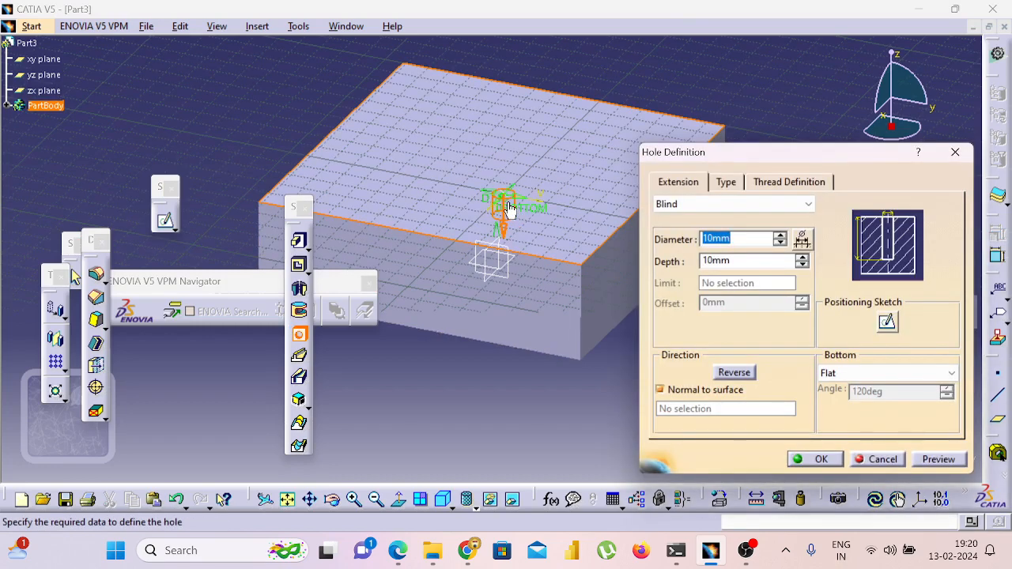
{"action": "left_click", "coordinate": [814, 459]}
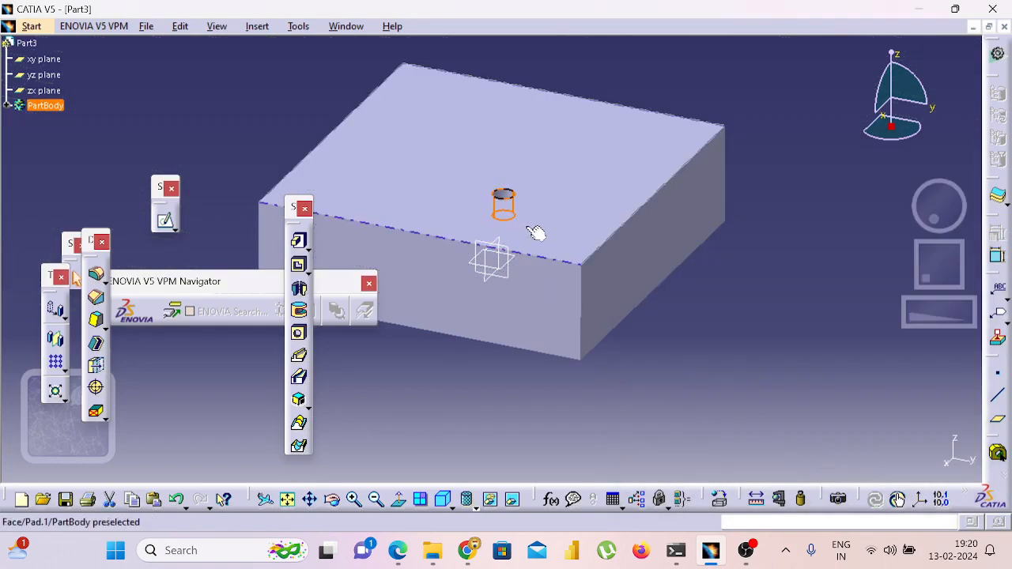
Close the block's pad definition without changes and undo the hole on the top face
{"action": "double_click", "coordinate": [510, 207]}
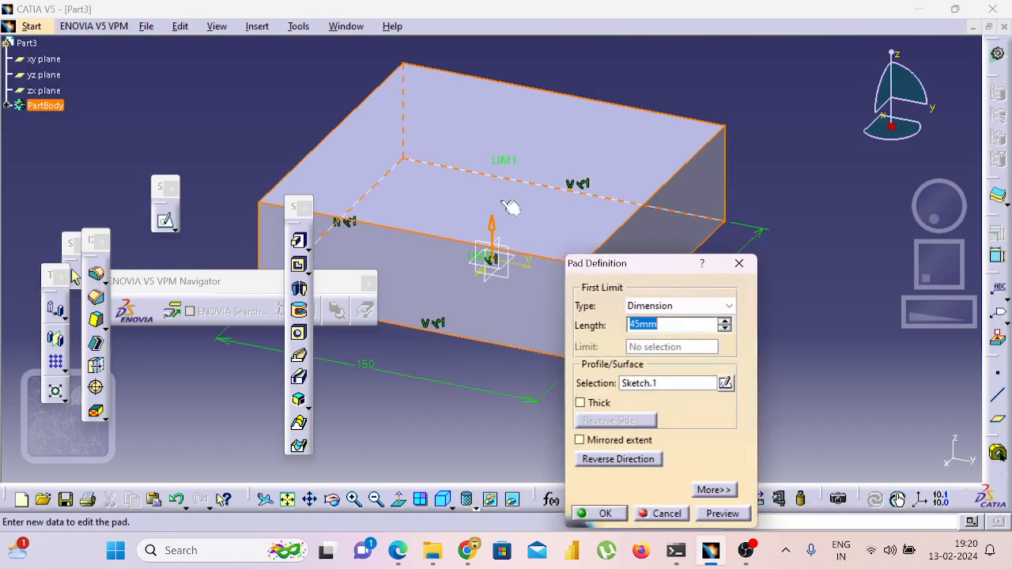
{"action": "left_click", "coordinate": [739, 264]}
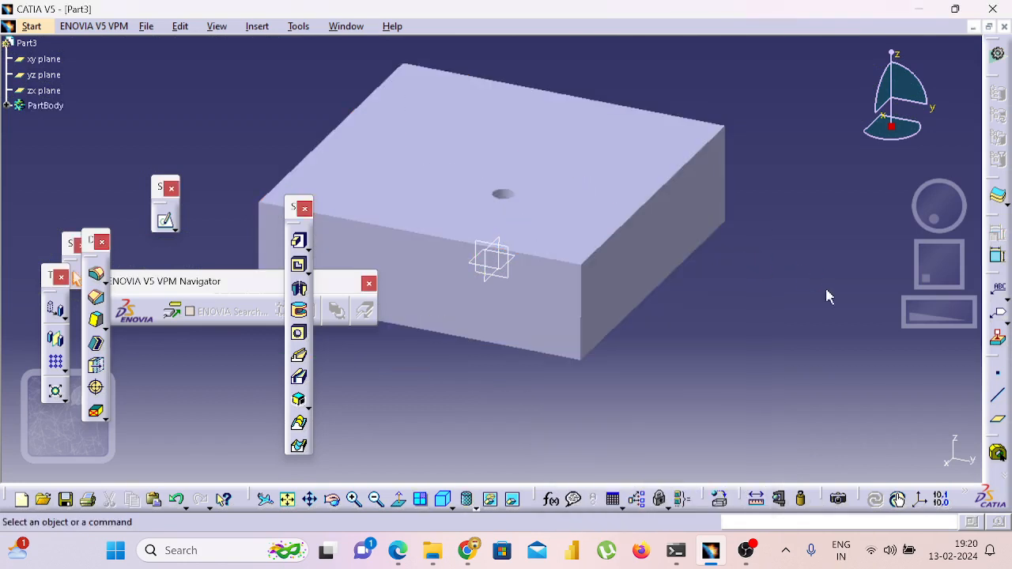
{"action": "key", "text": "ctrl+z"}
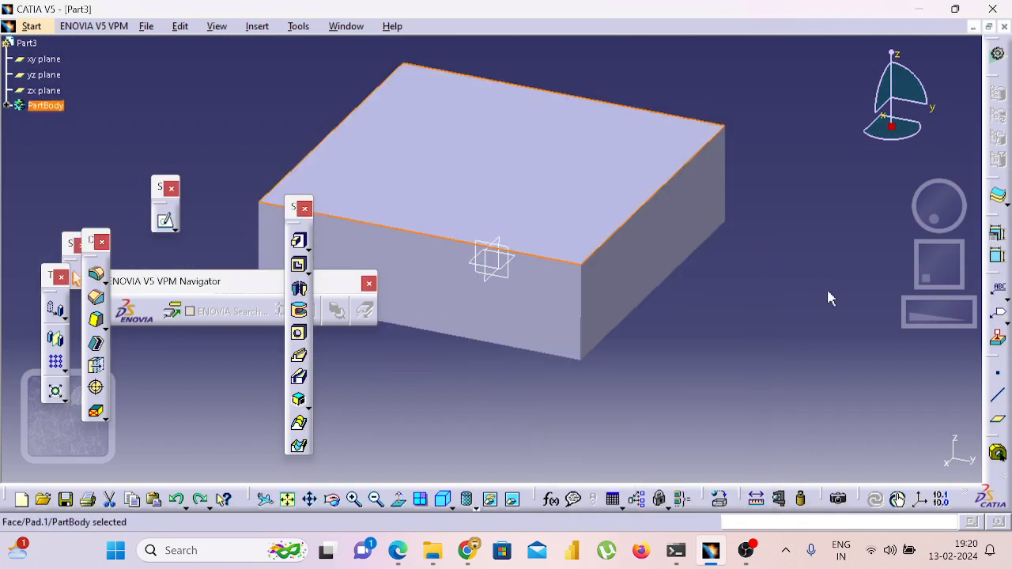
Abandon the new hole, open a sketch on the block's top face instead, and exit it without drawing anything
{"action": "left_click", "coordinate": [299, 334]}
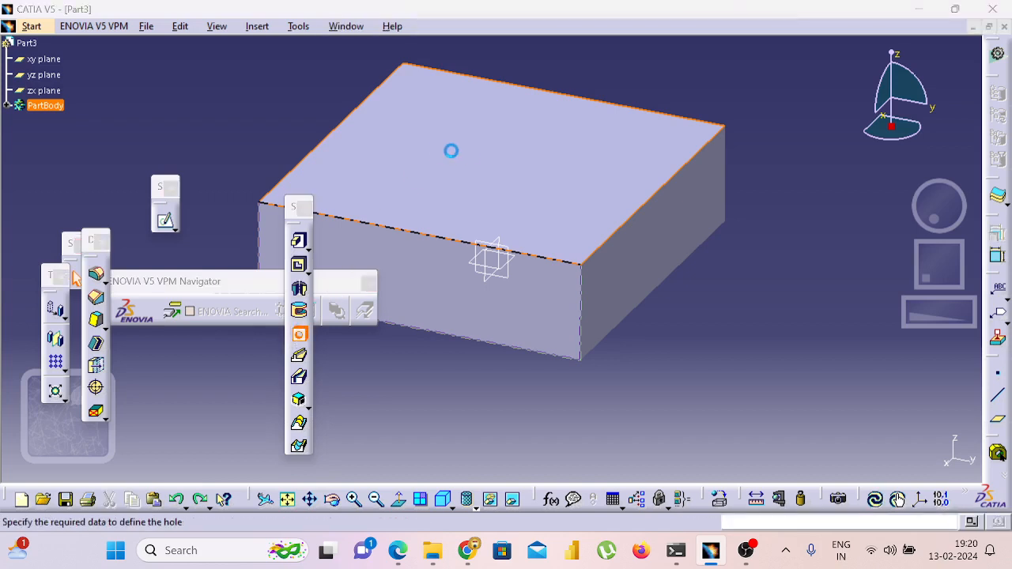
{"action": "left_click", "coordinate": [475, 156]}
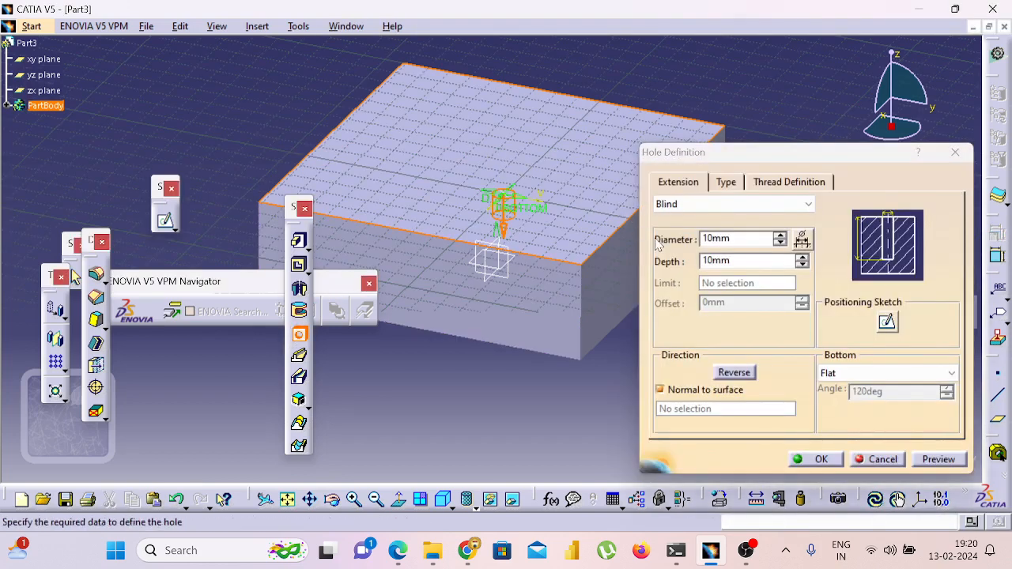
{"action": "left_click", "coordinate": [166, 221]}
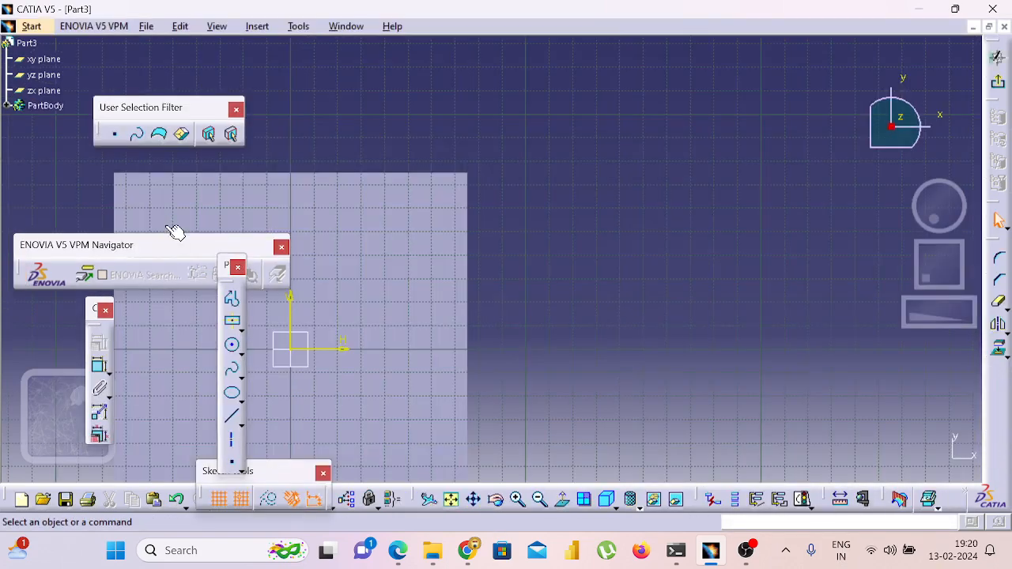
{"action": "left_click", "coordinate": [452, 498]}
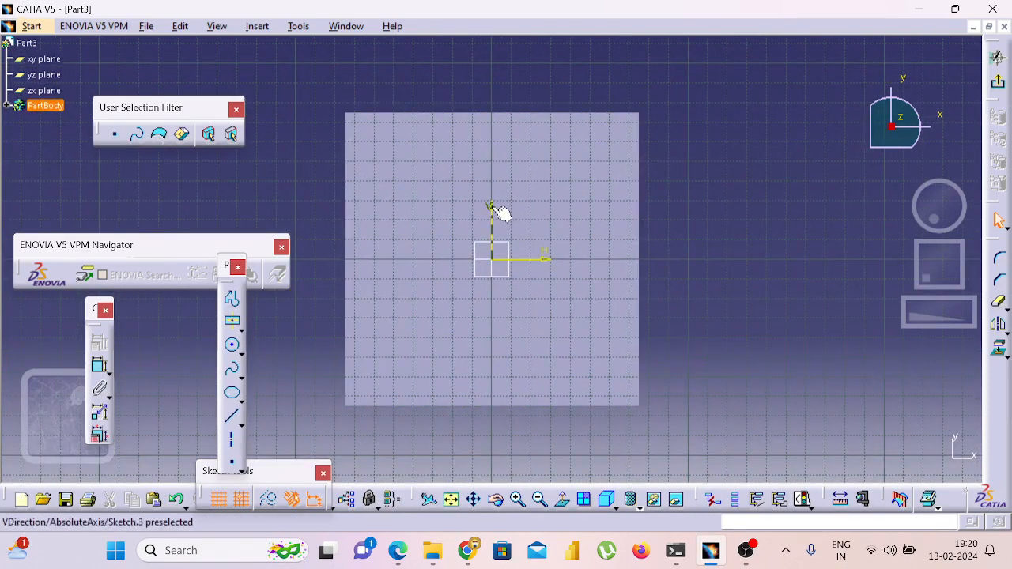
{"action": "middle_click_drag", "start_coordinate": [717, 280], "coordinate": [708, 311]}
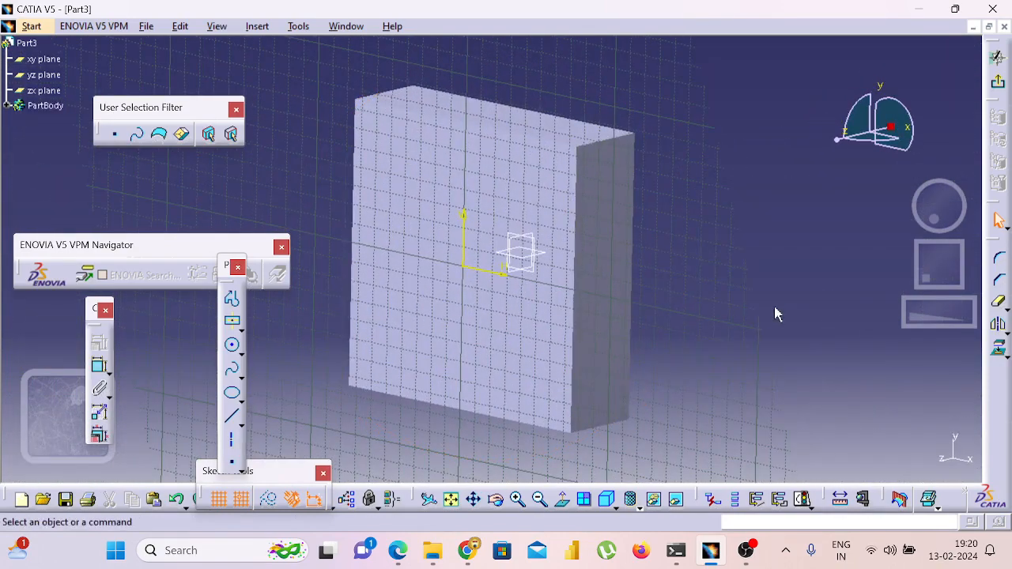
{"action": "key", "text": "ctrl+q"}
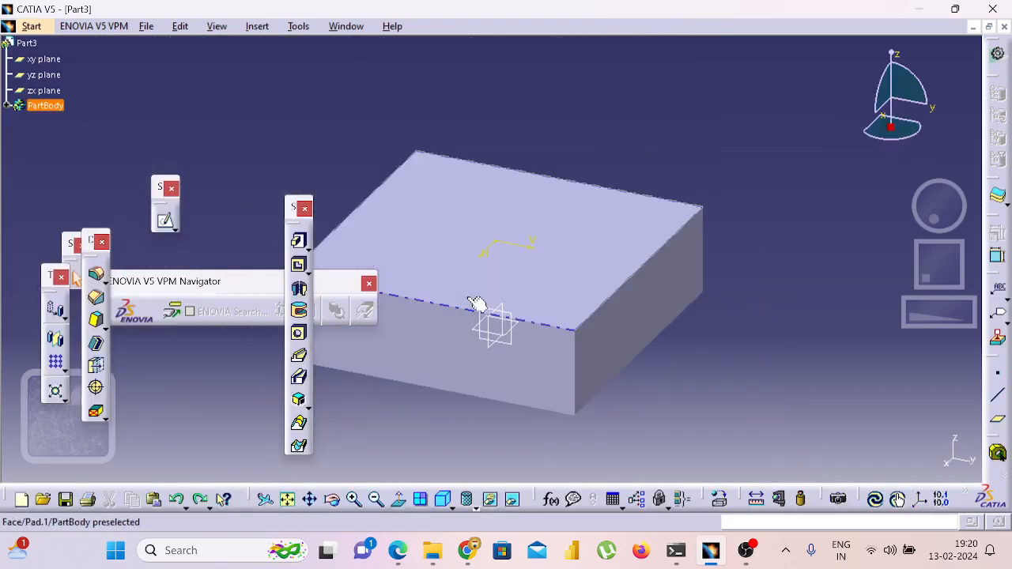
Create another empty sketch on the block's top face and return to the part
{"action": "left_click", "coordinate": [507, 267]}
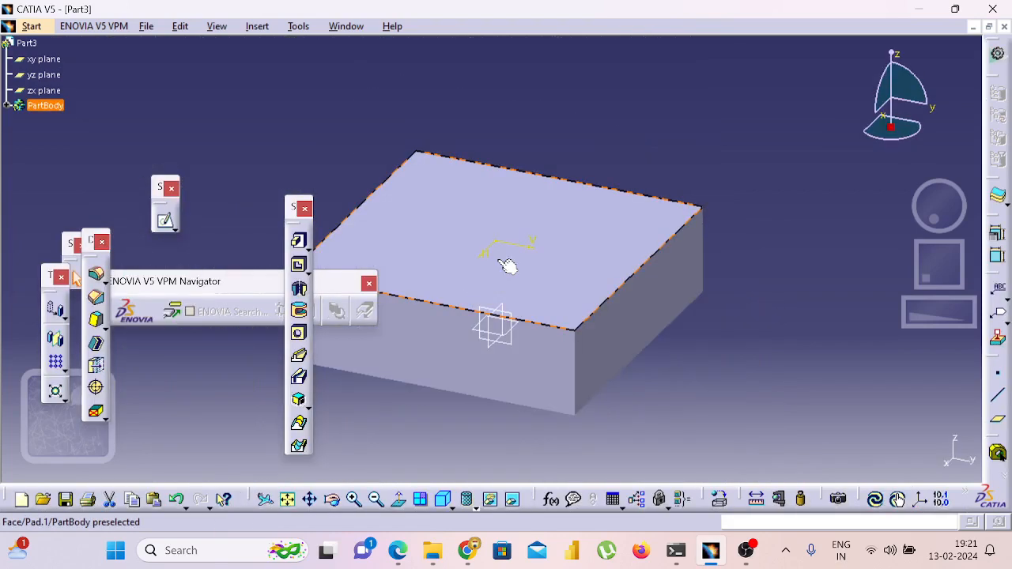
{"action": "left_click", "coordinate": [165, 222]}
{"action": "left_click", "coordinate": [163, 224]}
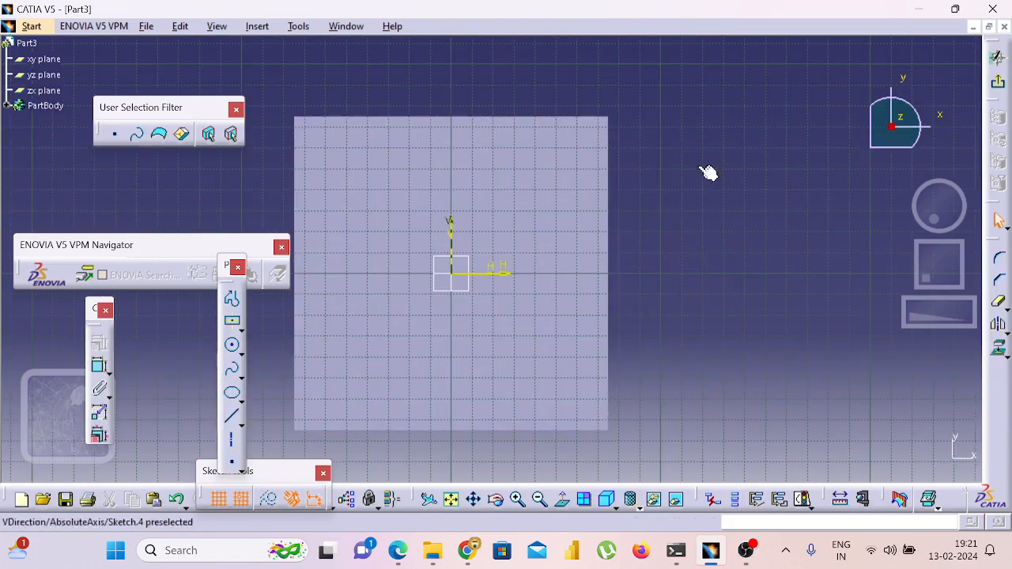
{"action": "left_click", "coordinate": [997, 82]}
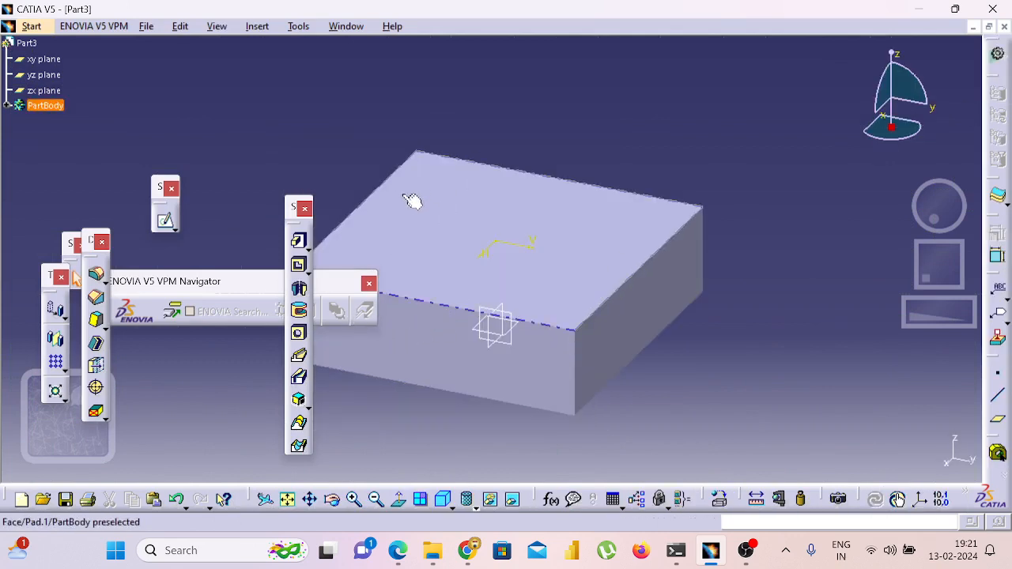
Place a 10 mm diameter, 10 mm deep blind hole on the block's top face and open its positioning sketch
{"action": "left_click", "coordinate": [298, 334]}
{"action": "left_click", "coordinate": [484, 219]}
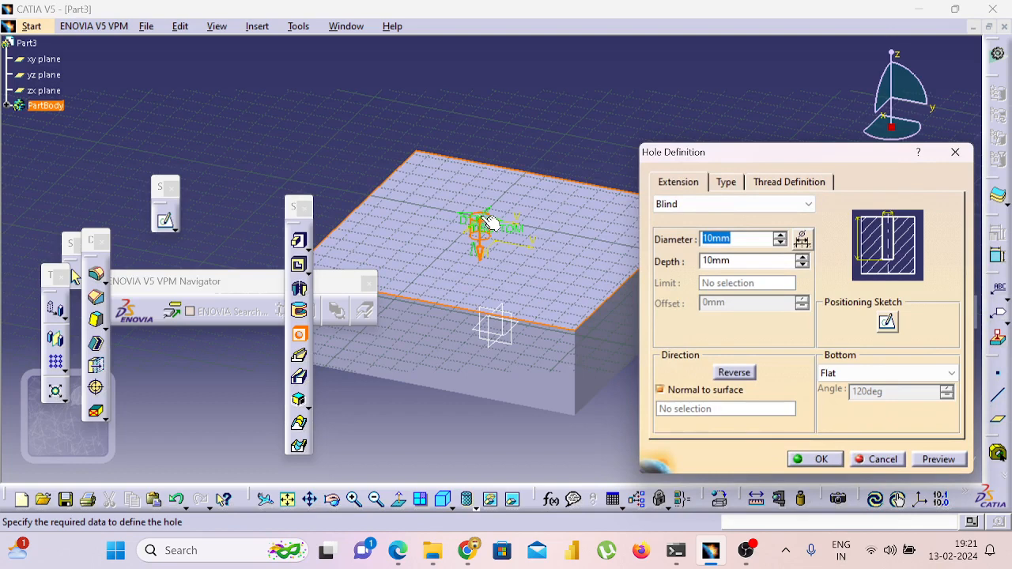
{"action": "left_click", "coordinate": [884, 319]}
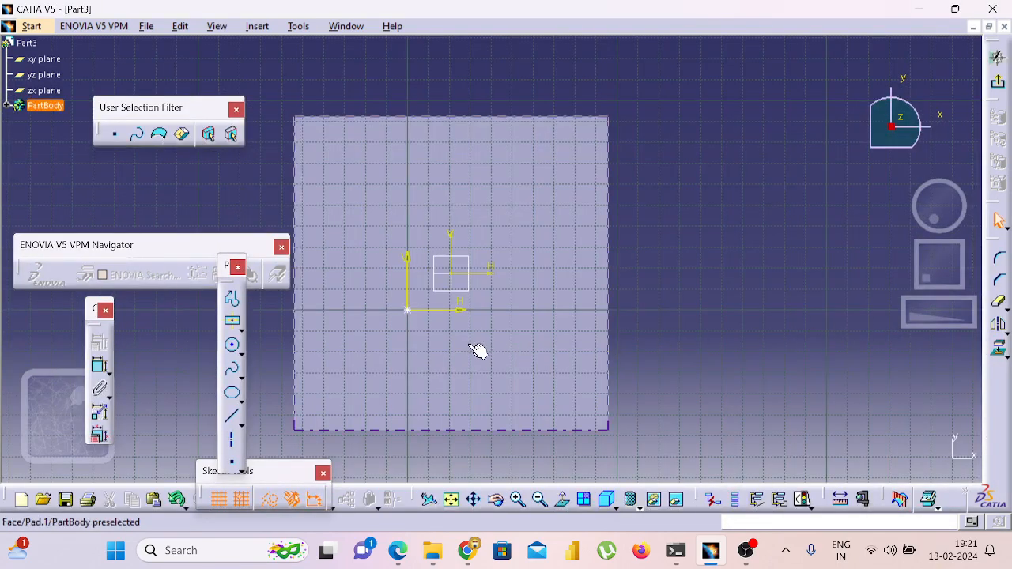
Try to constrain the hole's centre point relative to the sketch origin at the middle of the block's top face
{"action": "left_click", "coordinate": [410, 311]}
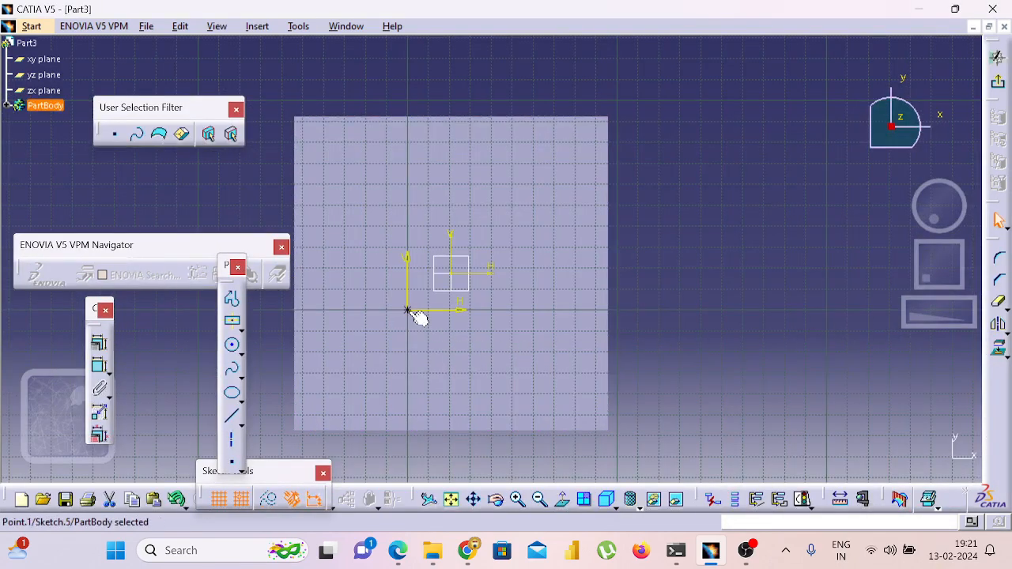
{"action": "left_click", "coordinate": [451, 274], "text": "ctrl"}
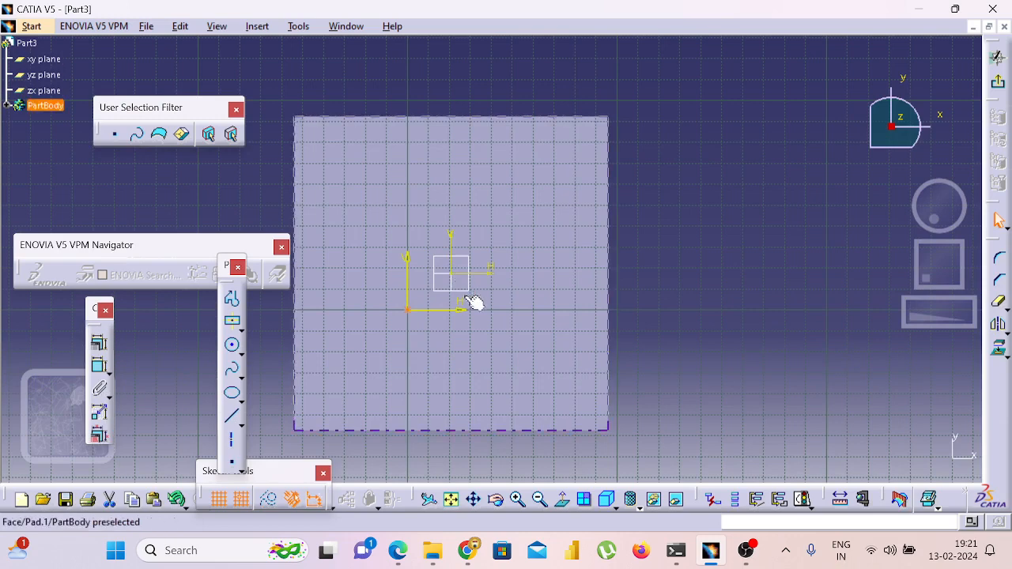
{"action": "left_click", "coordinate": [451, 273]}
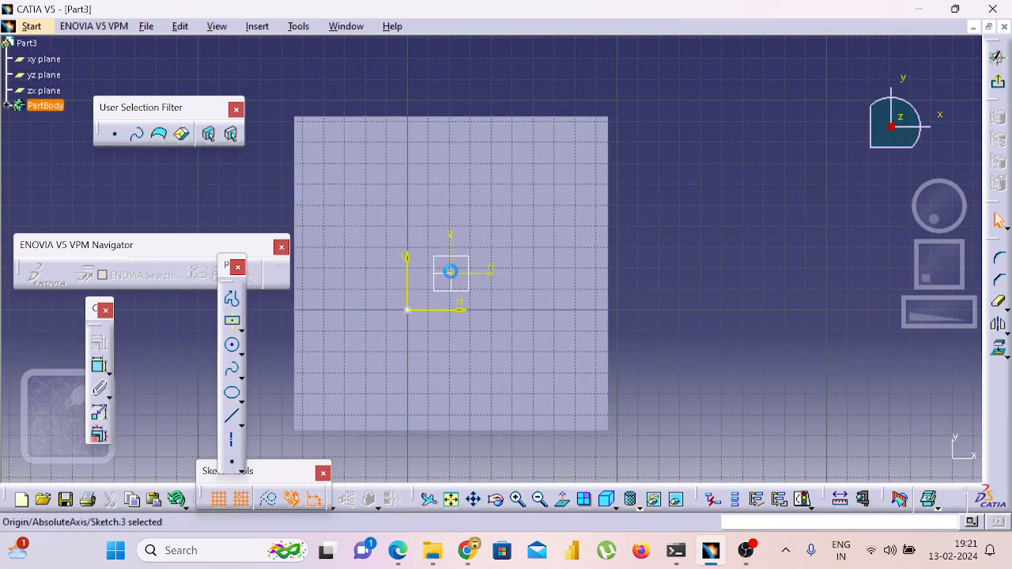
{"action": "left_click", "coordinate": [408, 309], "text": "ctrl"}
{"action": "left_click", "coordinate": [107, 365]}
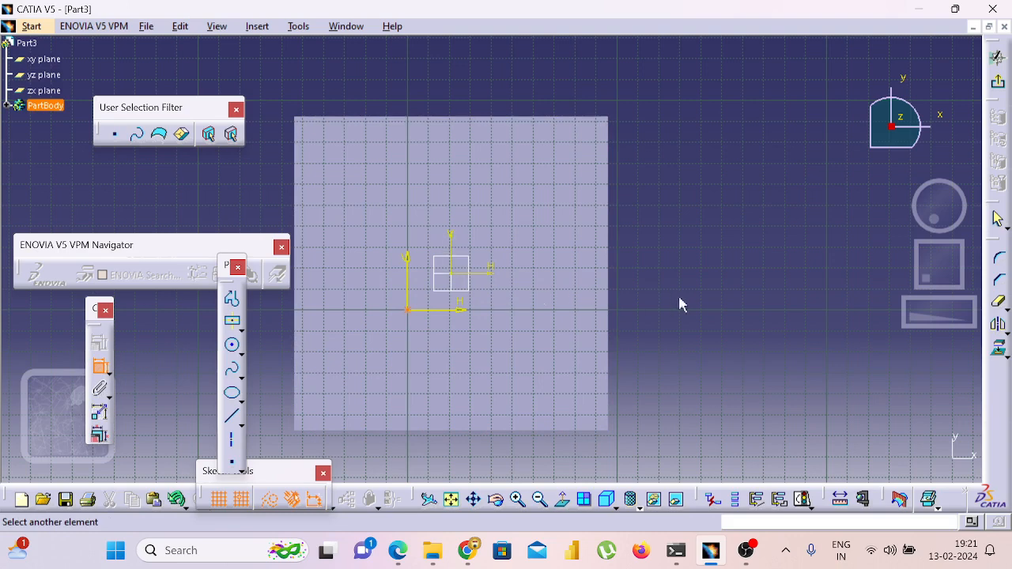
{"action": "key", "text": "Escape"}
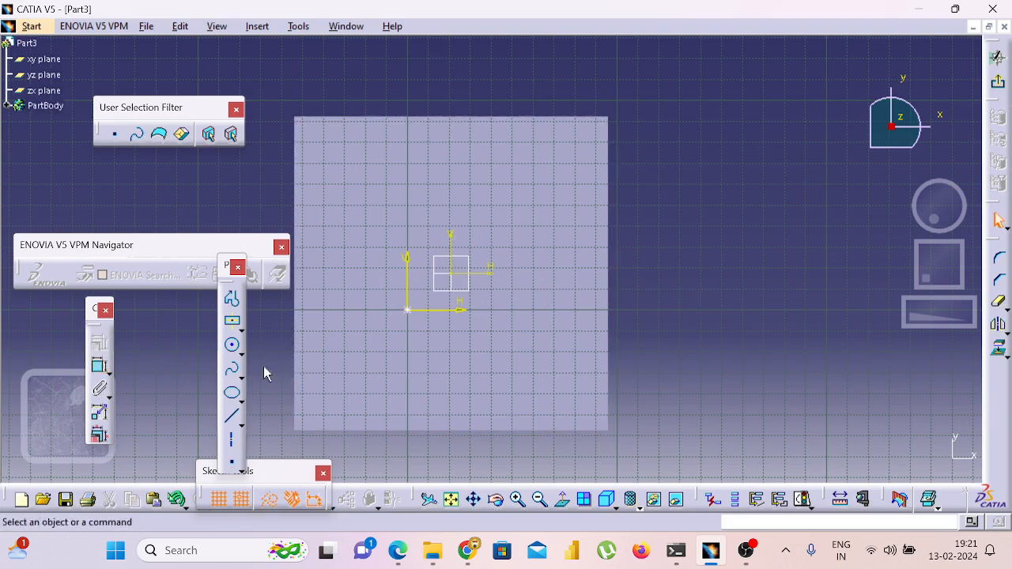
Draw a construction circle centred on the hole's centre point and set its diameter to 80 mm
{"action": "left_click", "coordinate": [232, 346]}
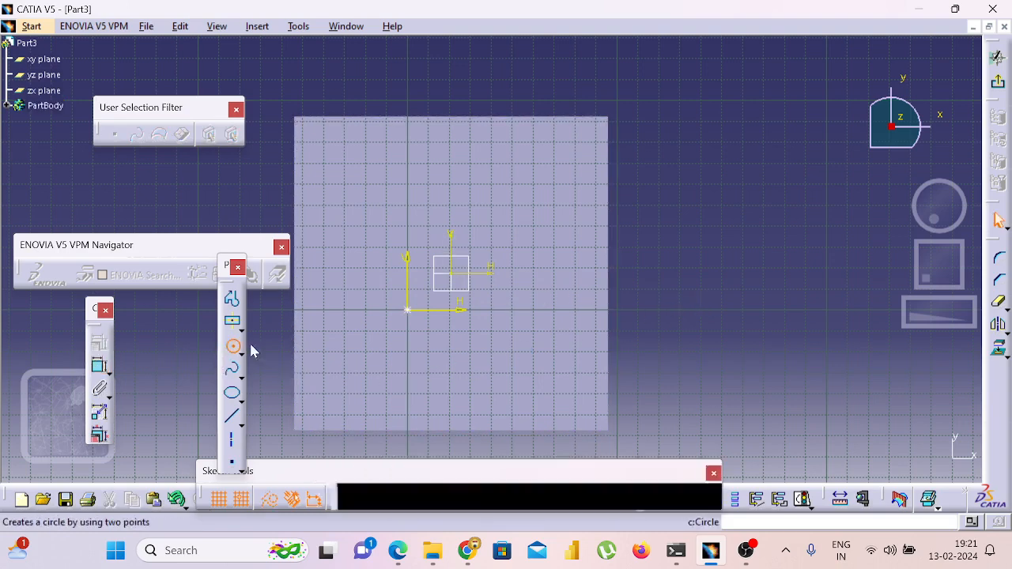
{"action": "left_click", "coordinate": [407, 310]}
{"action": "left_click", "coordinate": [380, 252]}
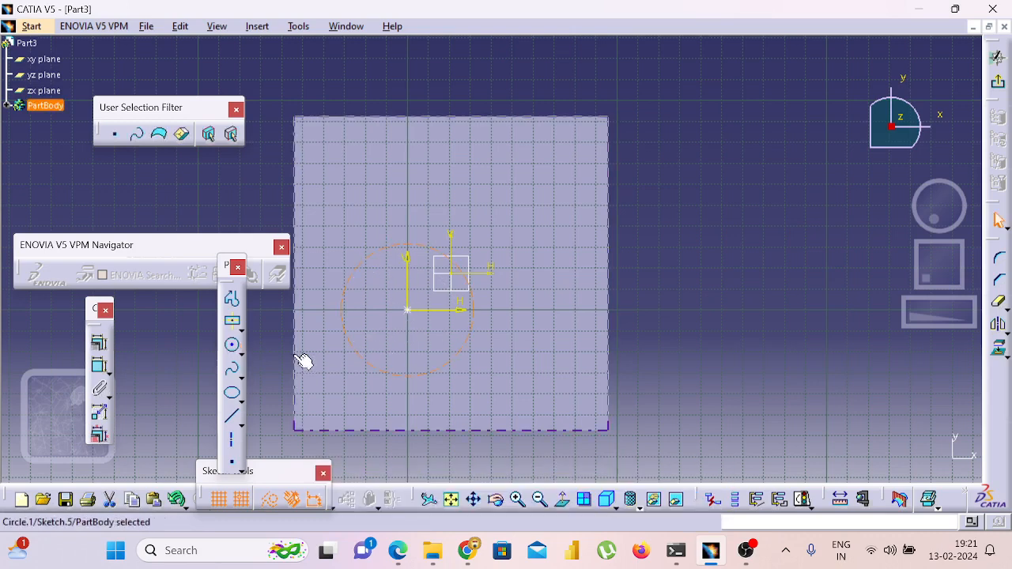
{"action": "left_click", "coordinate": [99, 366]}
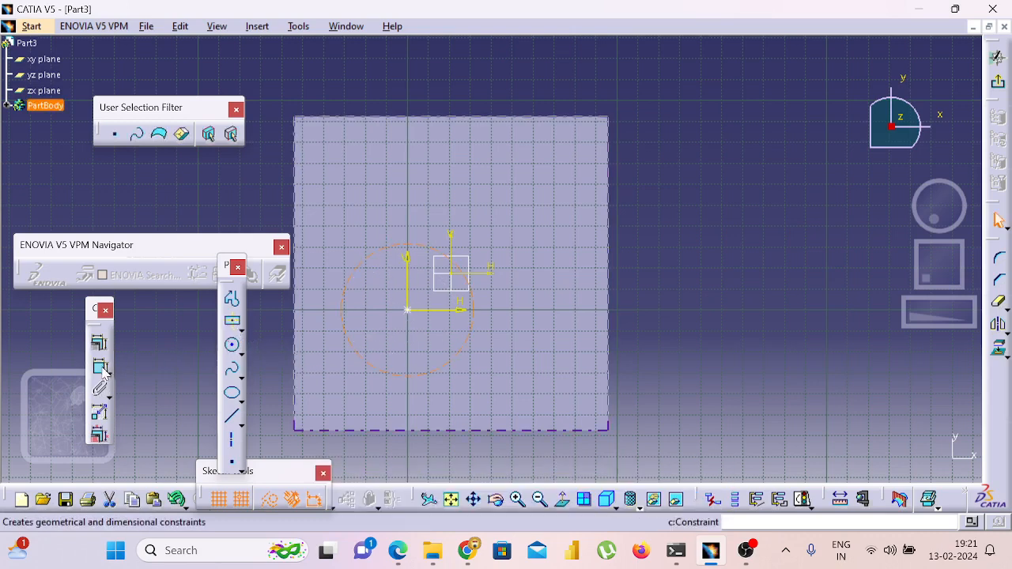
{"action": "left_click", "coordinate": [712, 302]}
{"action": "double_click", "coordinate": [712, 304]}
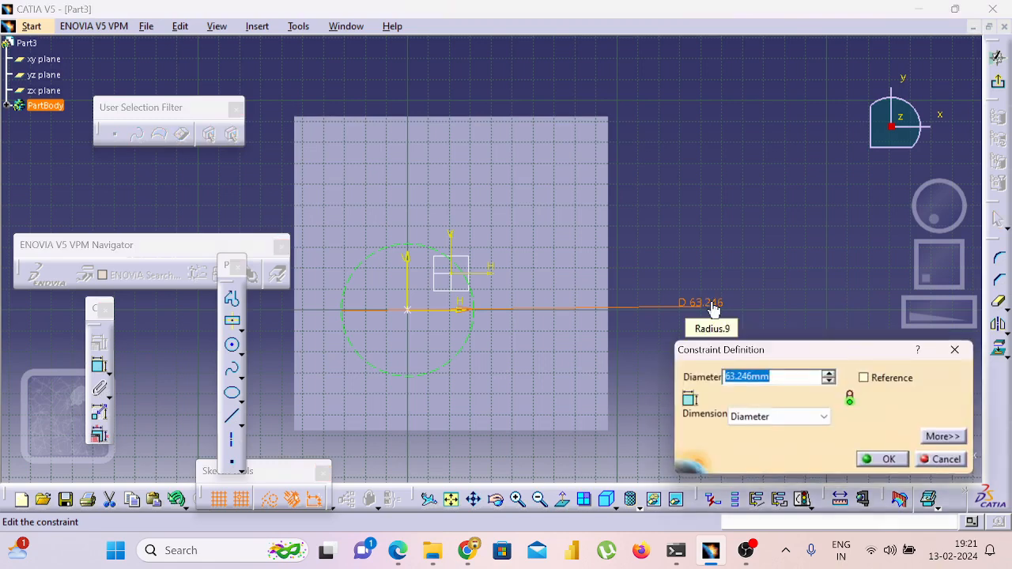
{"action": "type", "text": "80"}
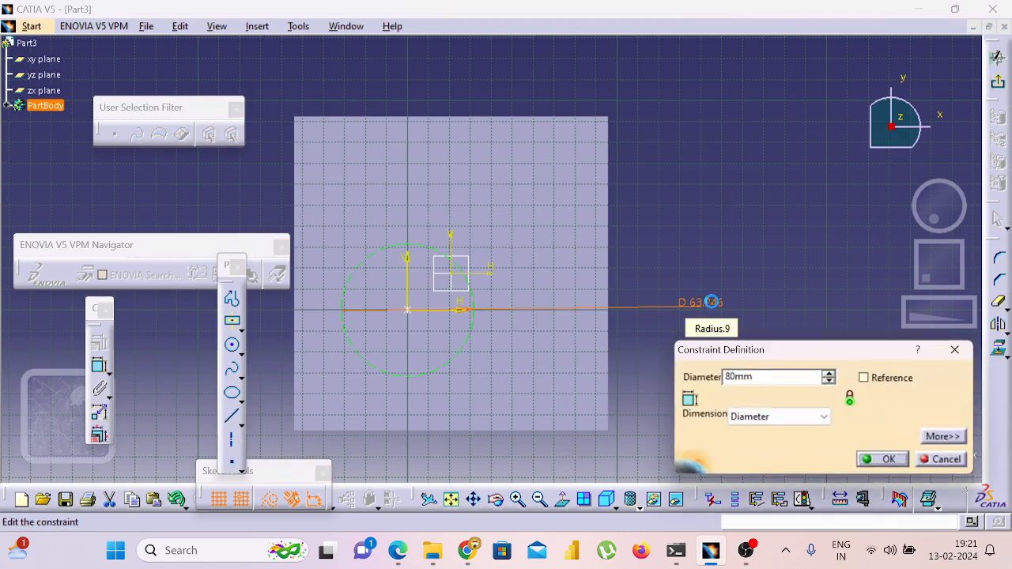
{"action": "key", "text": "Return"}
{"action": "left_click", "coordinate": [621, 361]}
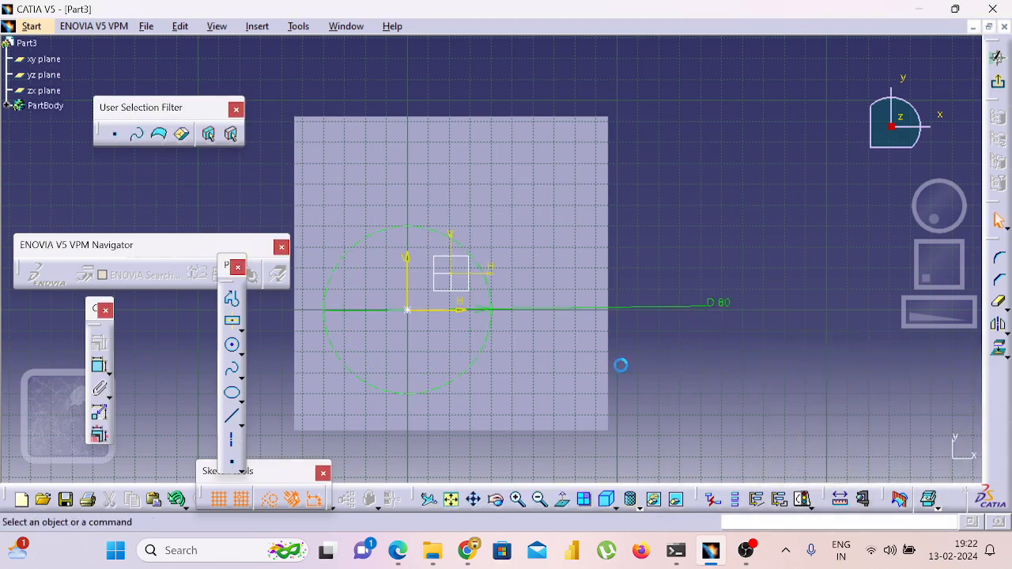
{"action": "left_click", "coordinate": [407, 311]}
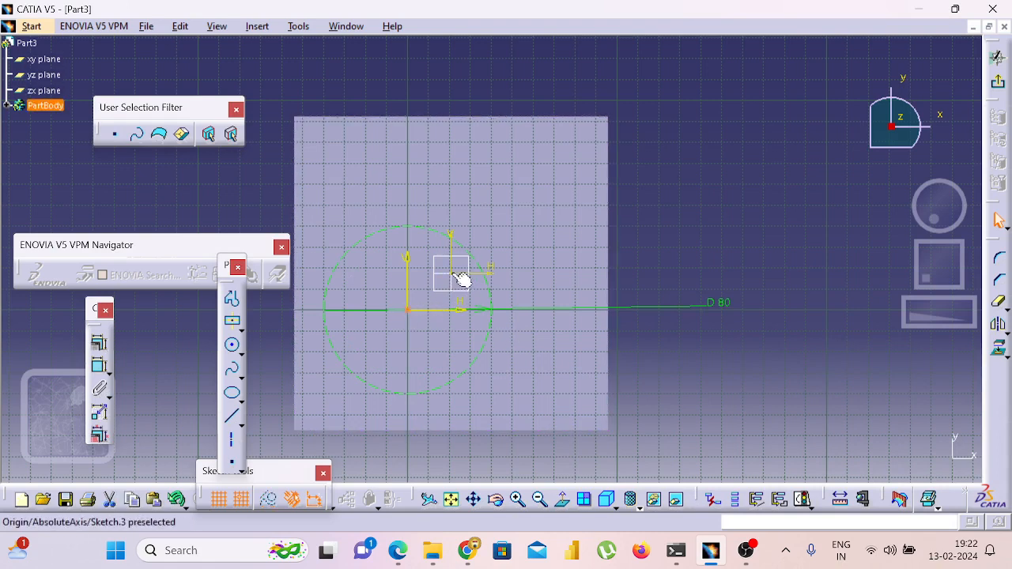
{"action": "left_click", "coordinate": [98, 364]}
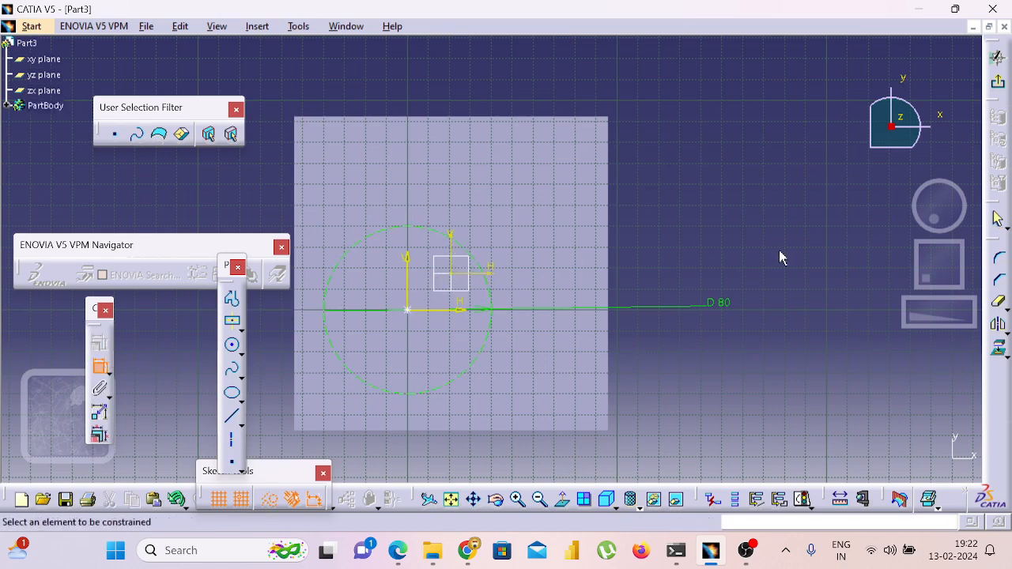
{"action": "key", "text": "Escape"}
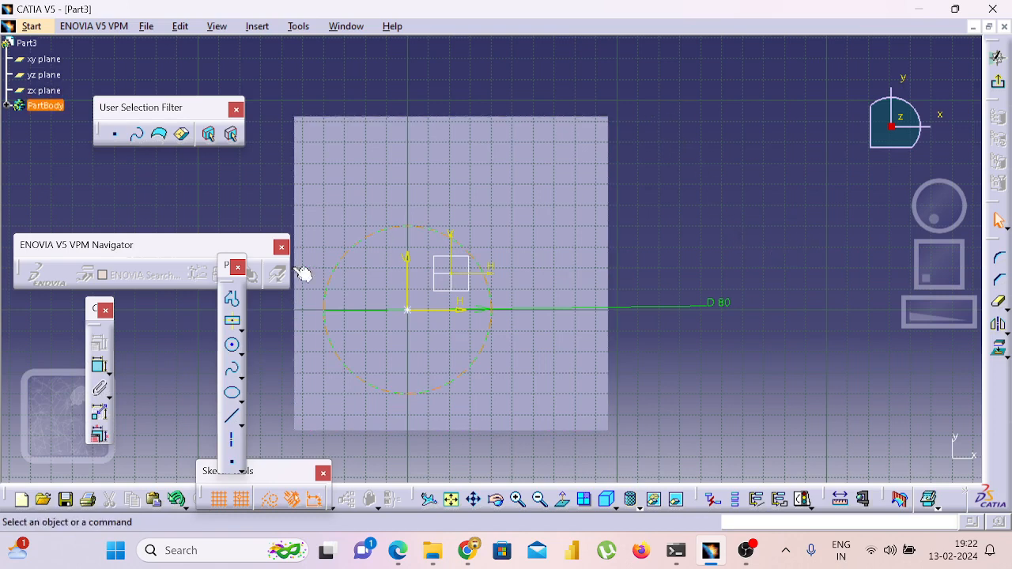
Constrain the hole's centre point at 150/2 mm from the upper edge of the block's top face
{"action": "left_click", "coordinate": [99, 364]}
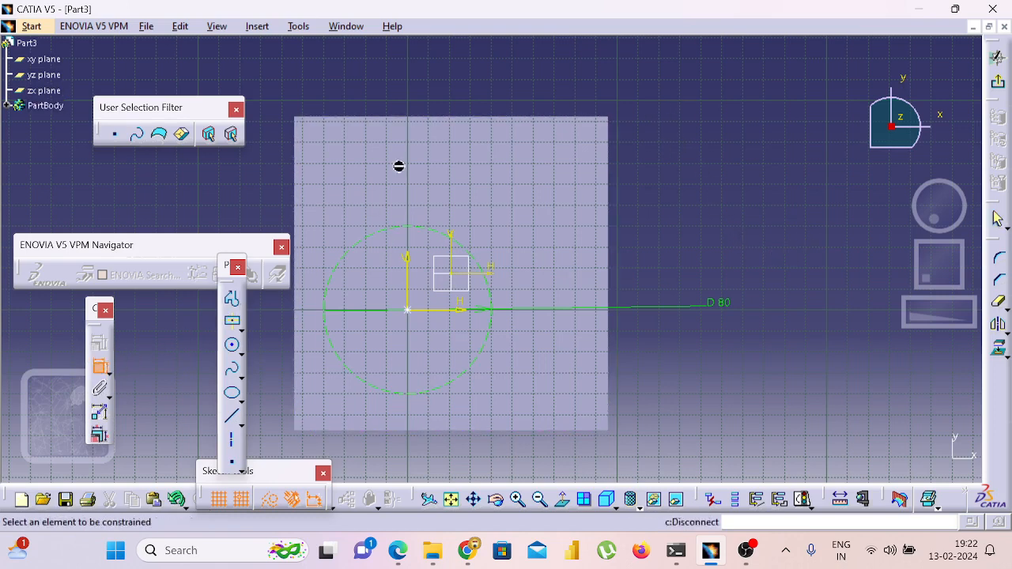
{"action": "left_click", "coordinate": [385, 118]}
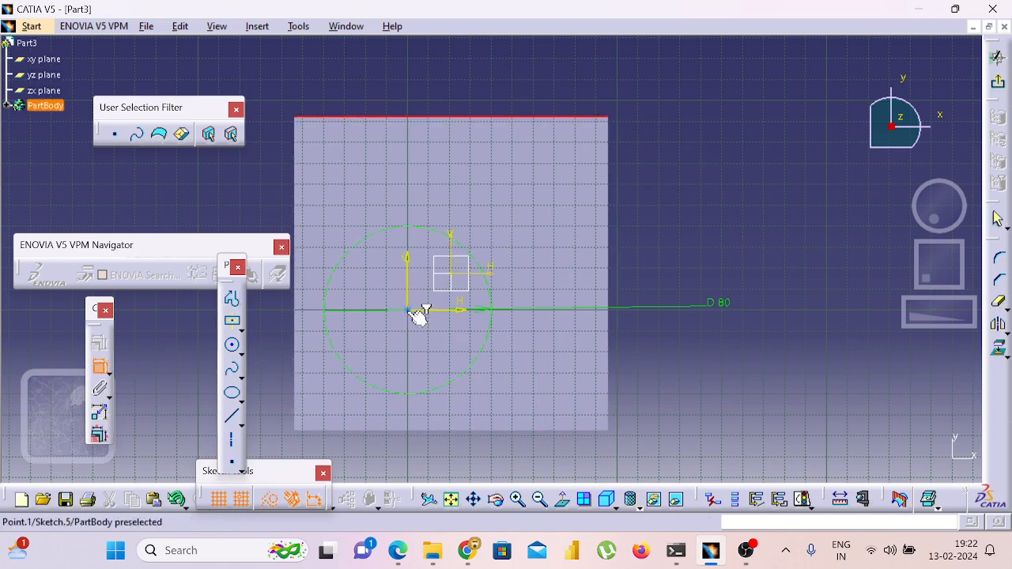
{"action": "left_click", "coordinate": [408, 311]}
{"action": "left_click", "coordinate": [163, 325]}
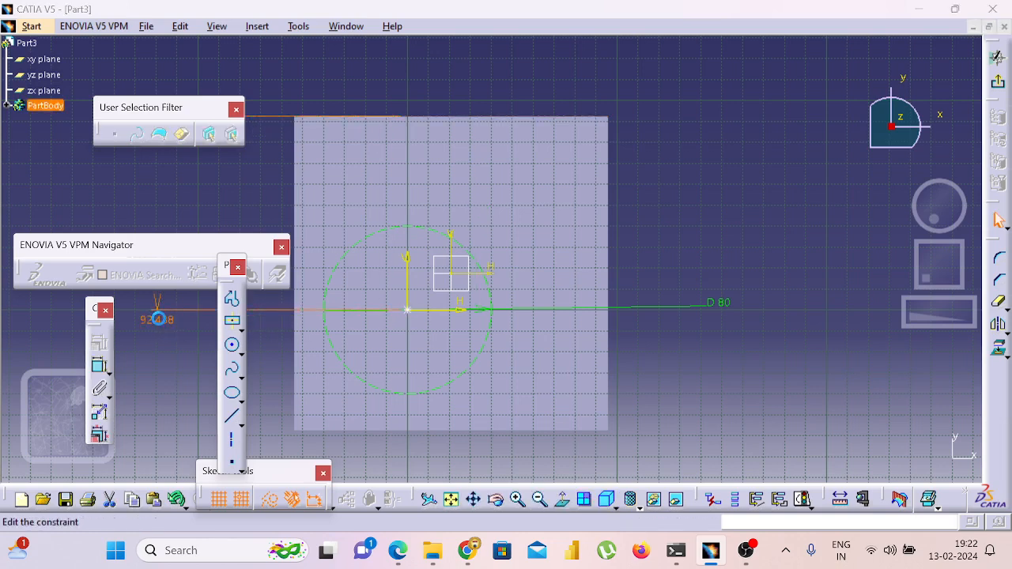
{"action": "double_click", "coordinate": [159, 323]}
{"action": "type", "text": "1"}
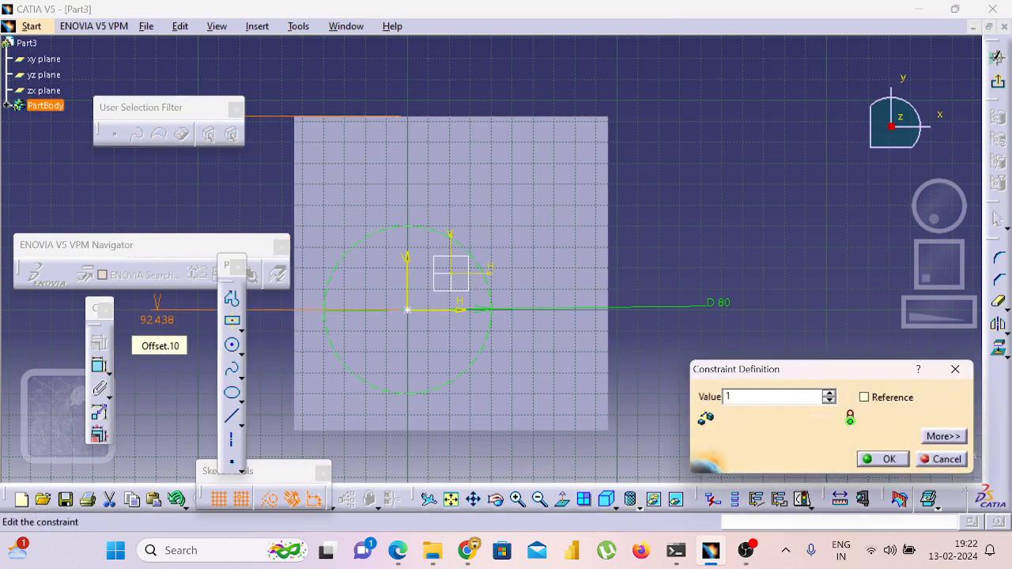
{"action": "type", "text": "50/2"}
{"action": "key", "text": "Return"}
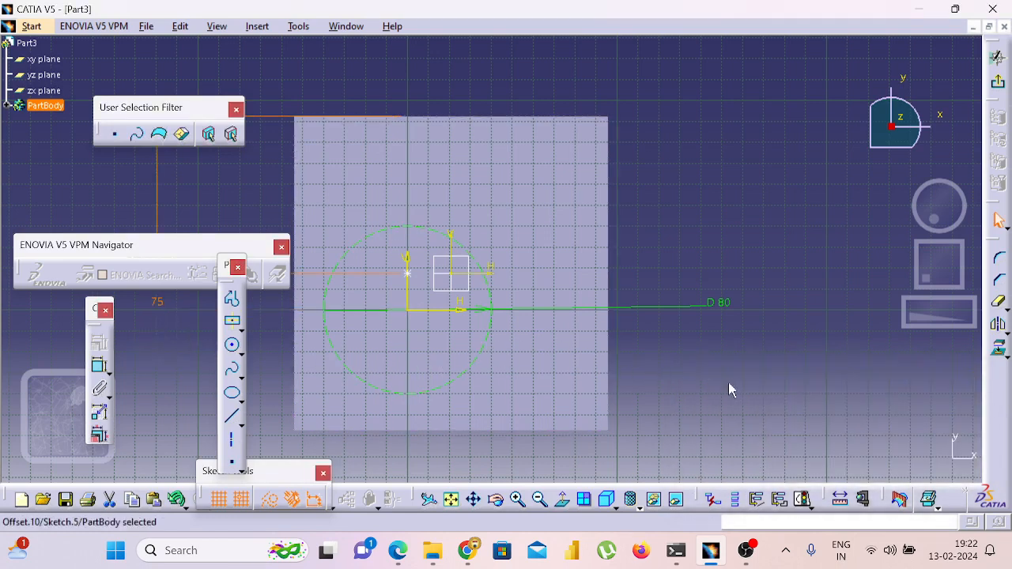
{"action": "left_click", "coordinate": [591, 378]}
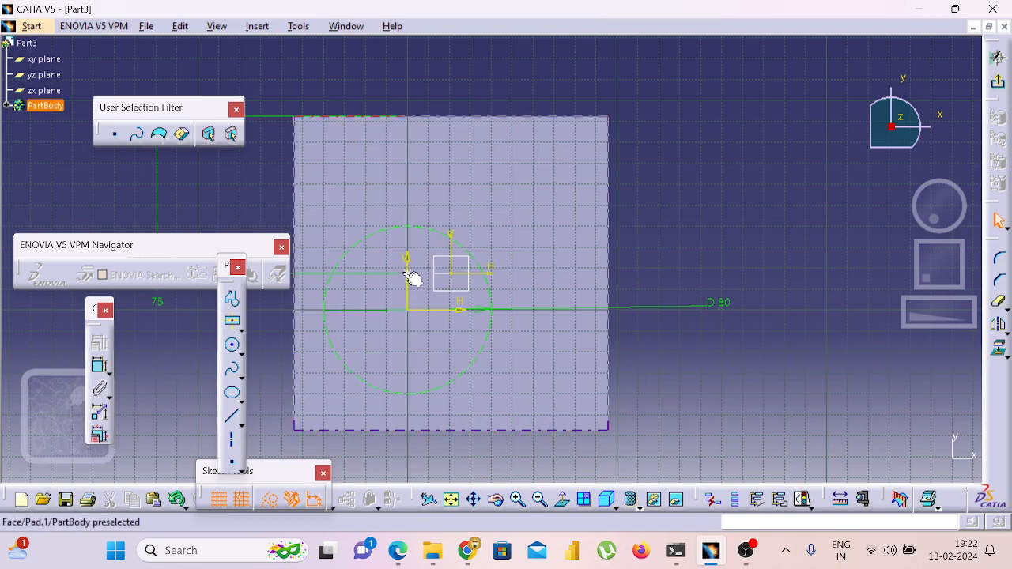
Try to dimension the hole's centre point at 150/2 mm from the block's right edge, and undo that value
{"action": "left_click", "coordinate": [411, 276]}
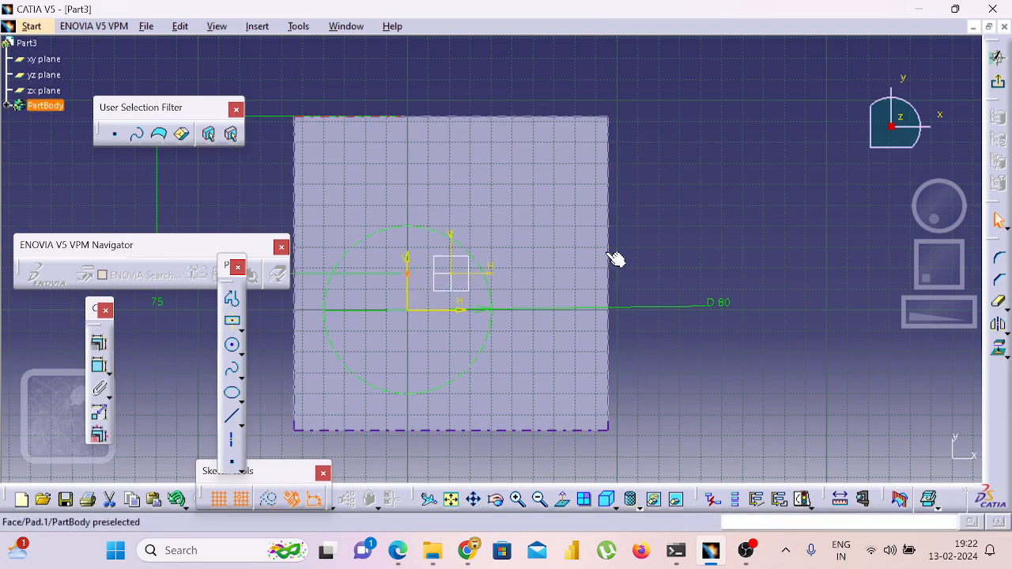
{"action": "left_click", "coordinate": [99, 366]}
{"action": "left_click", "coordinate": [609, 252]}
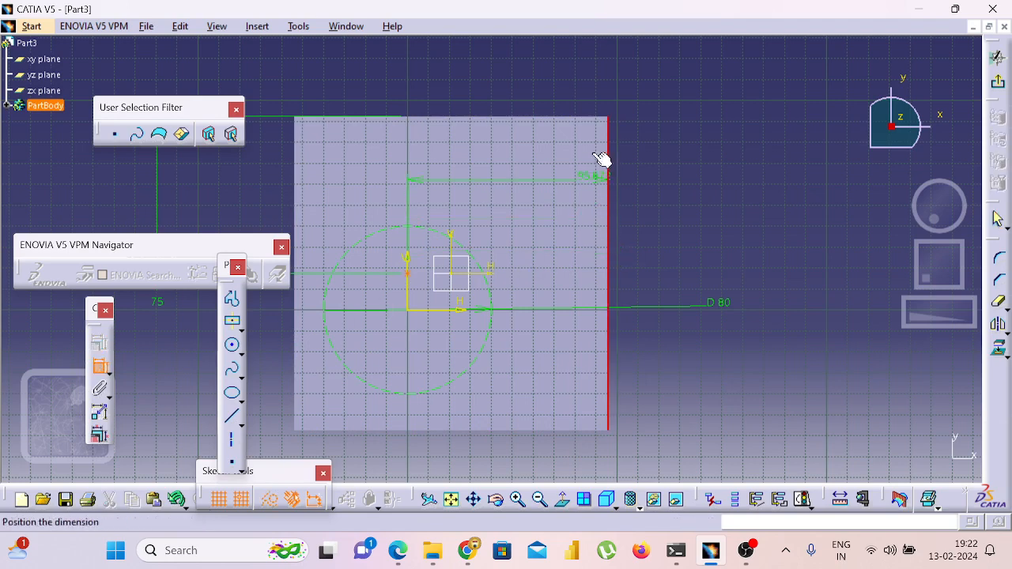
{"action": "left_click", "coordinate": [592, 91]}
{"action": "double_click", "coordinate": [592, 92]}
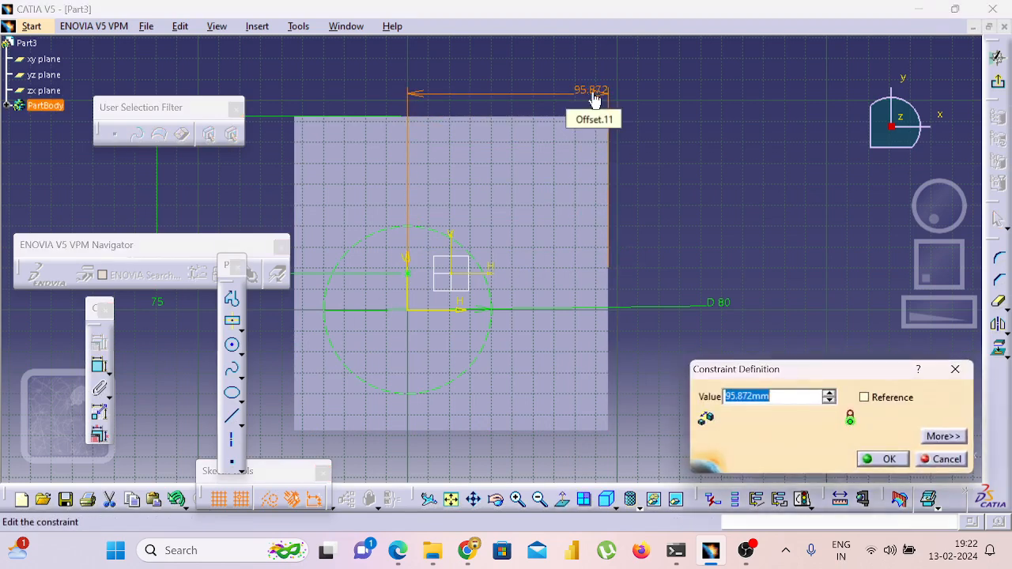
{"action": "type", "text": "150"}
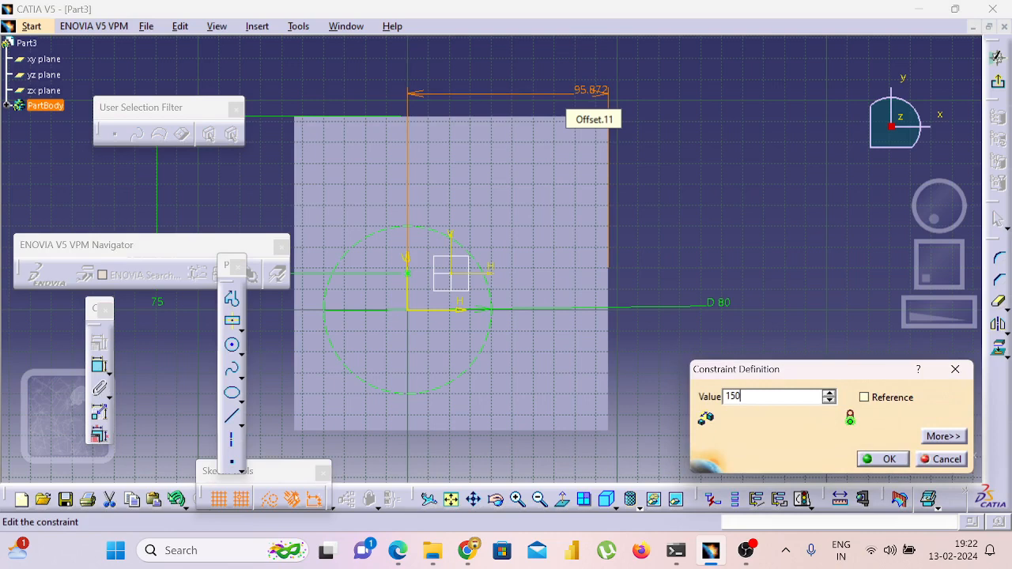
{"action": "type", "text": "/2"}
{"action": "key", "text": "Return"}
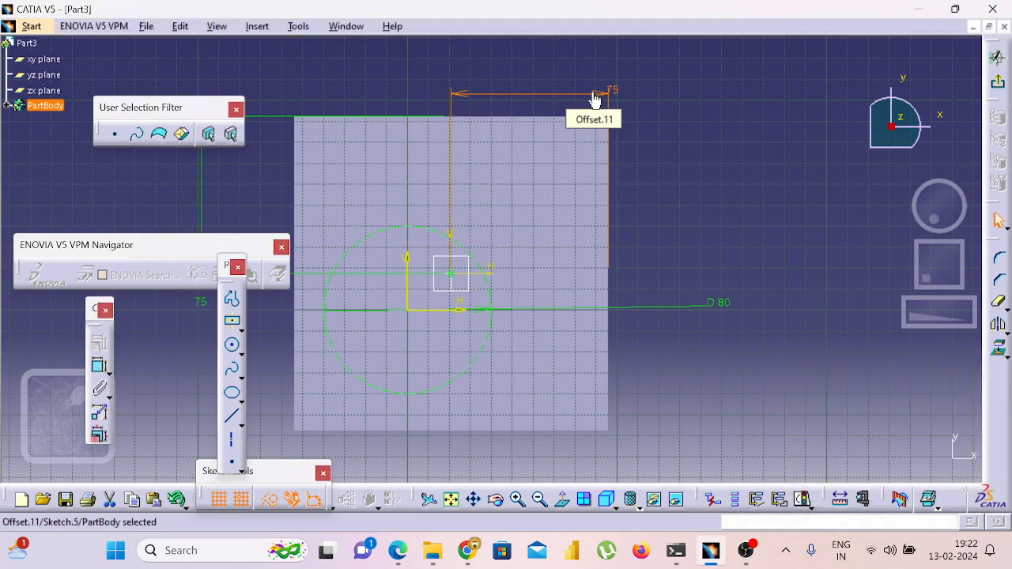
{"action": "key", "text": "ctrl+z"}
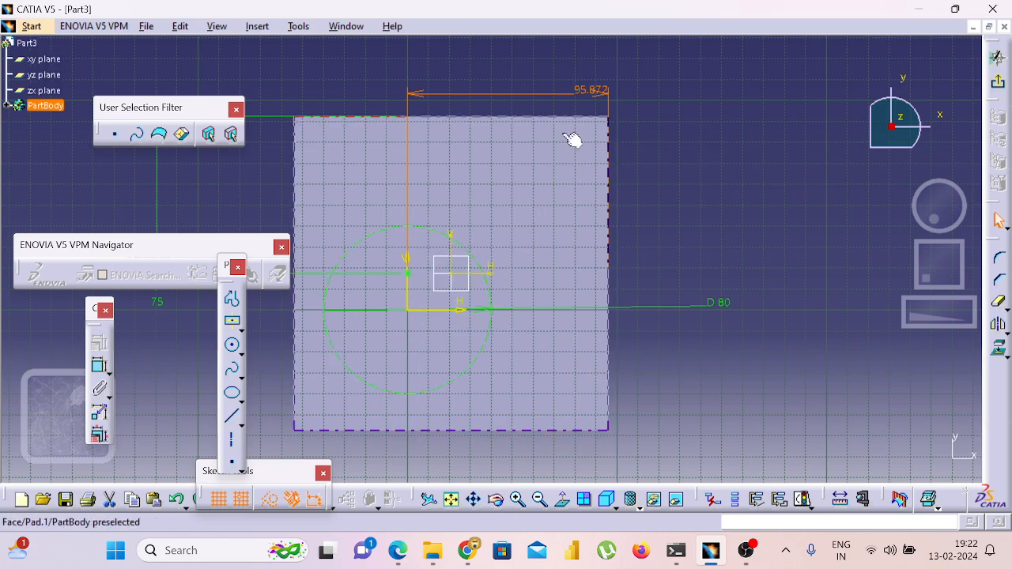
Set the centre point's distance from the right edge to 150/2 mm once more and undo the change
{"action": "left_click", "coordinate": [583, 95]}
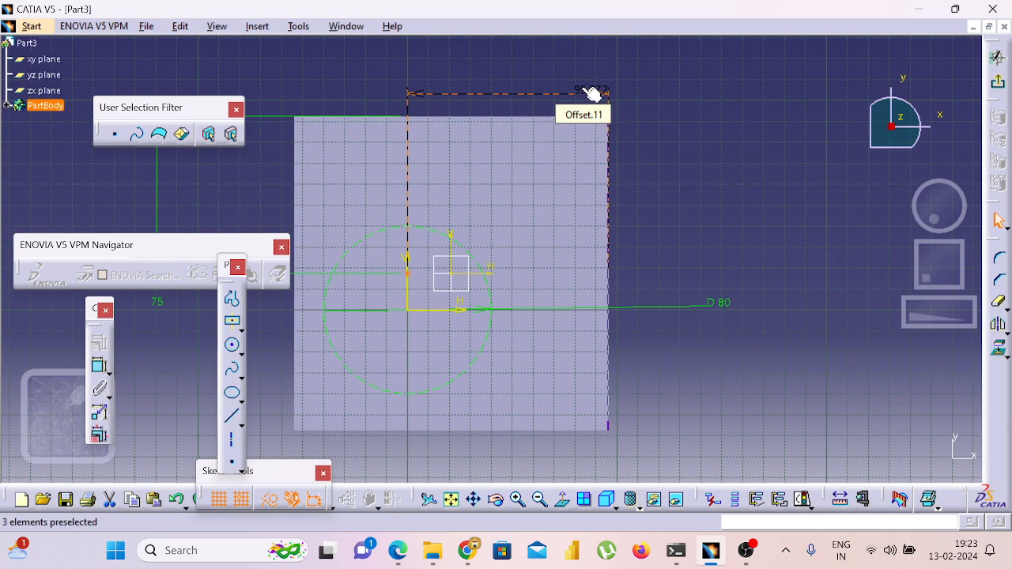
{"action": "double_click", "coordinate": [592, 95]}
{"action": "type", "text": "150/2"}
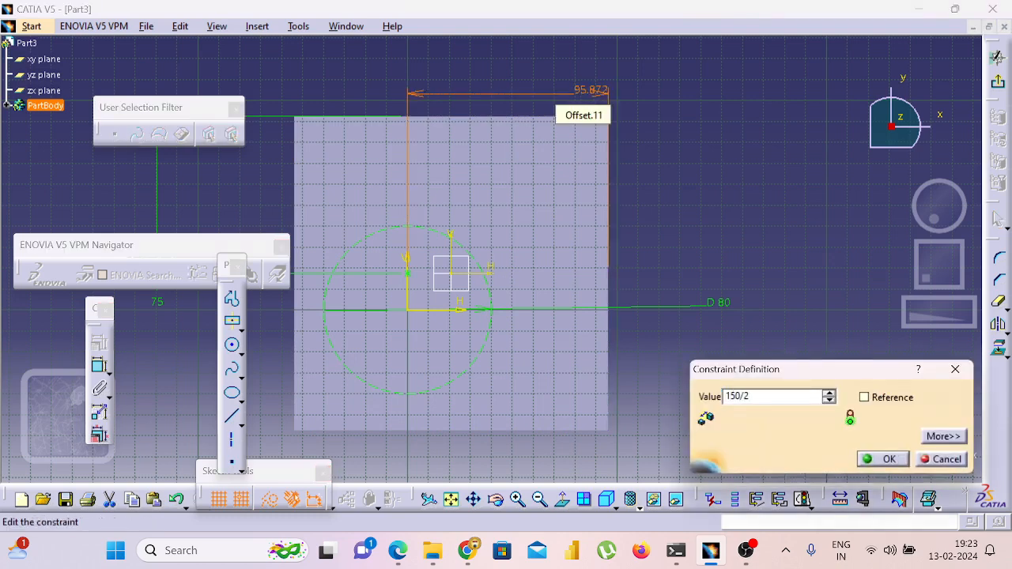
{"action": "key", "text": "Return"}
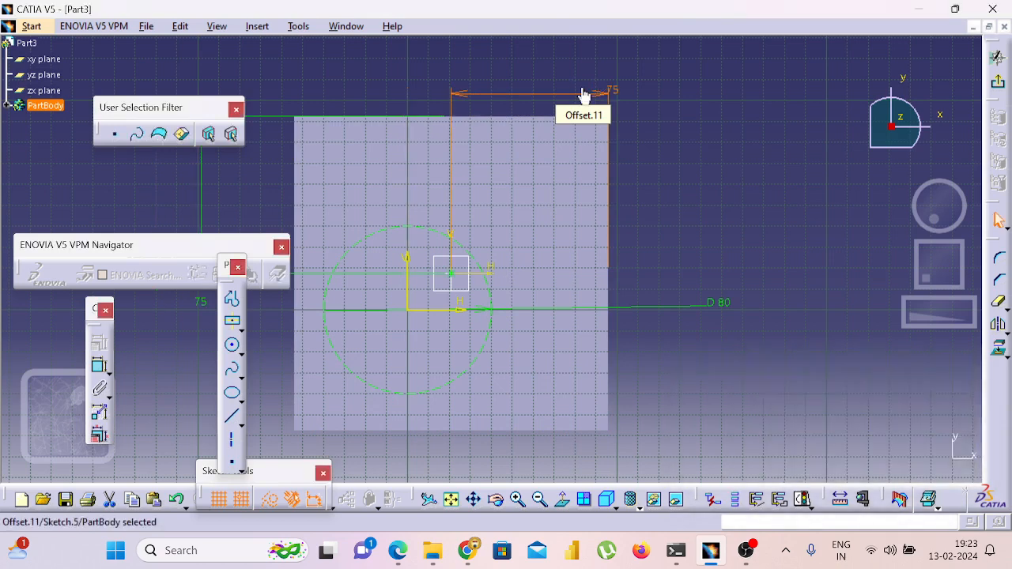
{"action": "key", "text": "ctrl+z"}
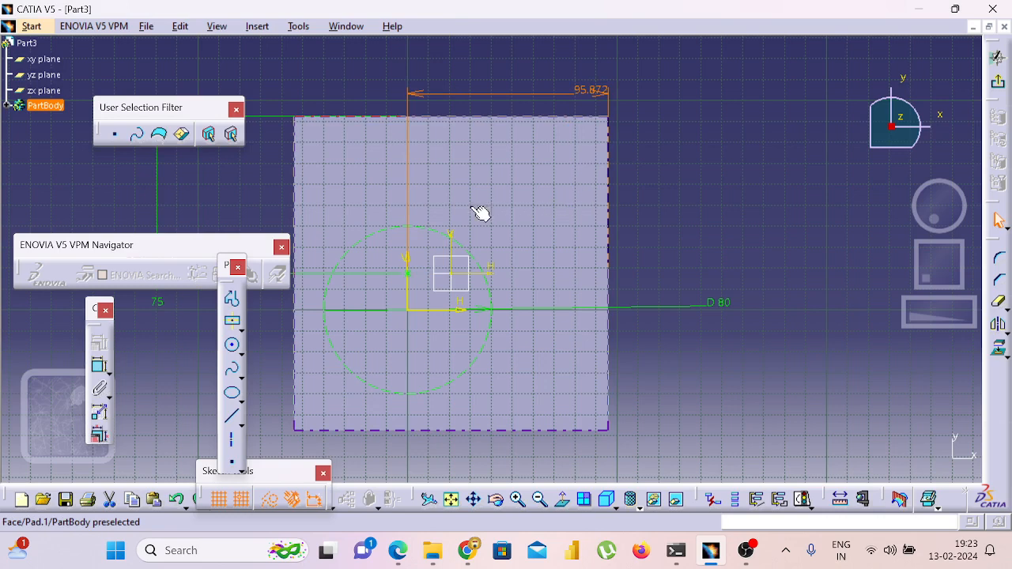
Replace the centre point's right-edge dimension with a 75 mm distance from the block's left edge
{"action": "left_click", "coordinate": [419, 92]}
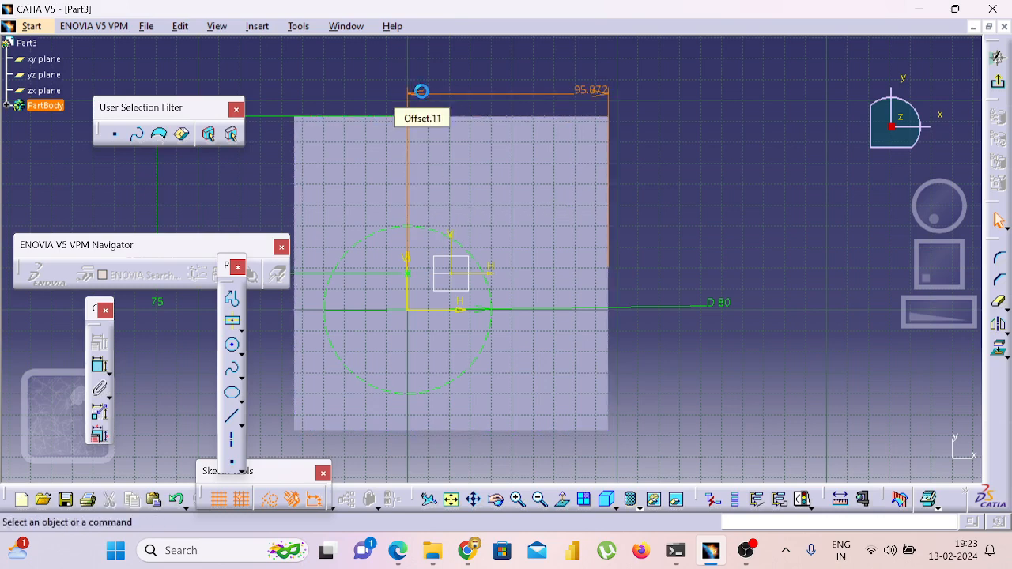
{"action": "key", "text": "Delete"}
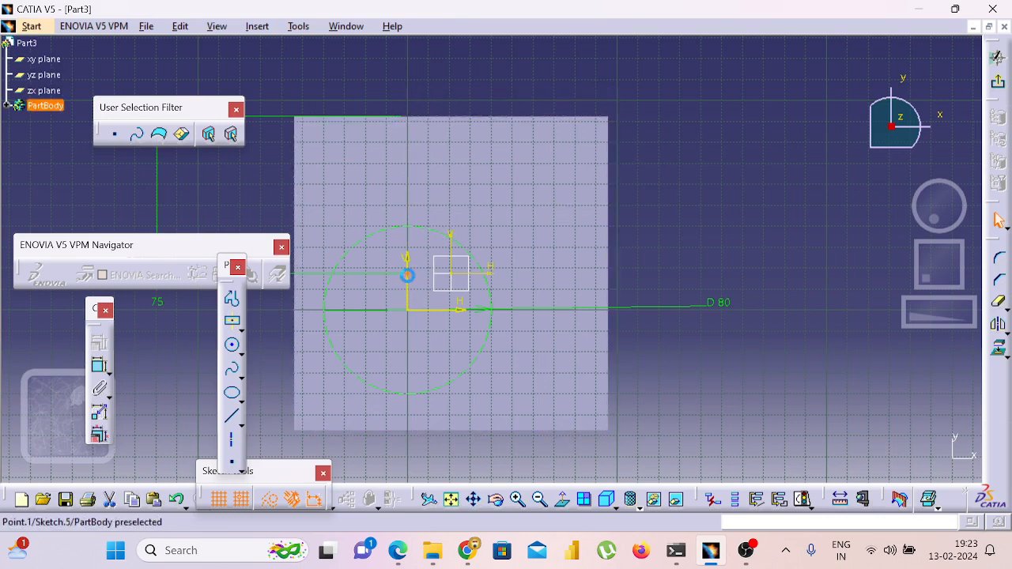
{"action": "left_click", "coordinate": [407, 275]}
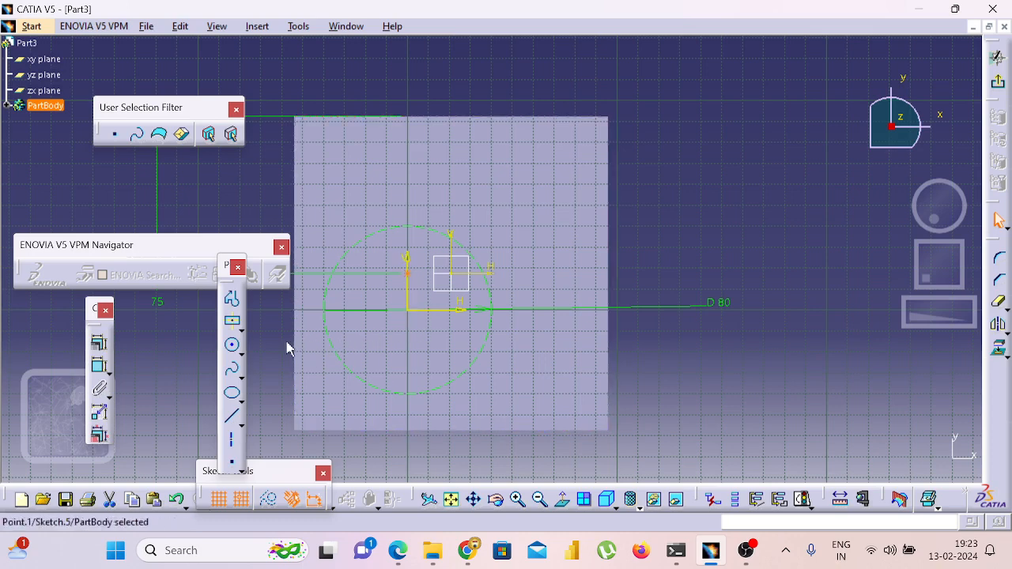
{"action": "left_click", "coordinate": [98, 366]}
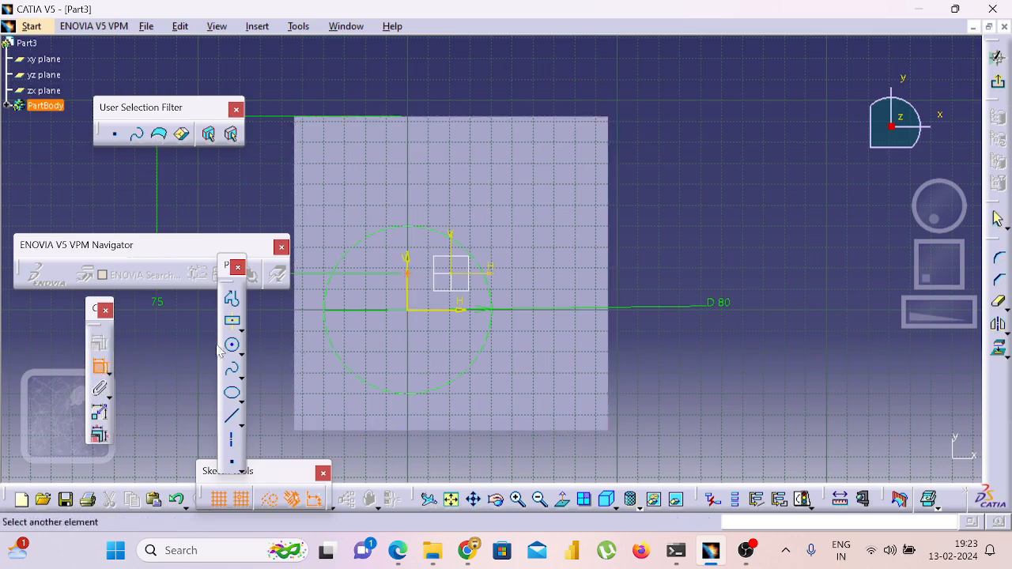
{"action": "left_click", "coordinate": [295, 339]}
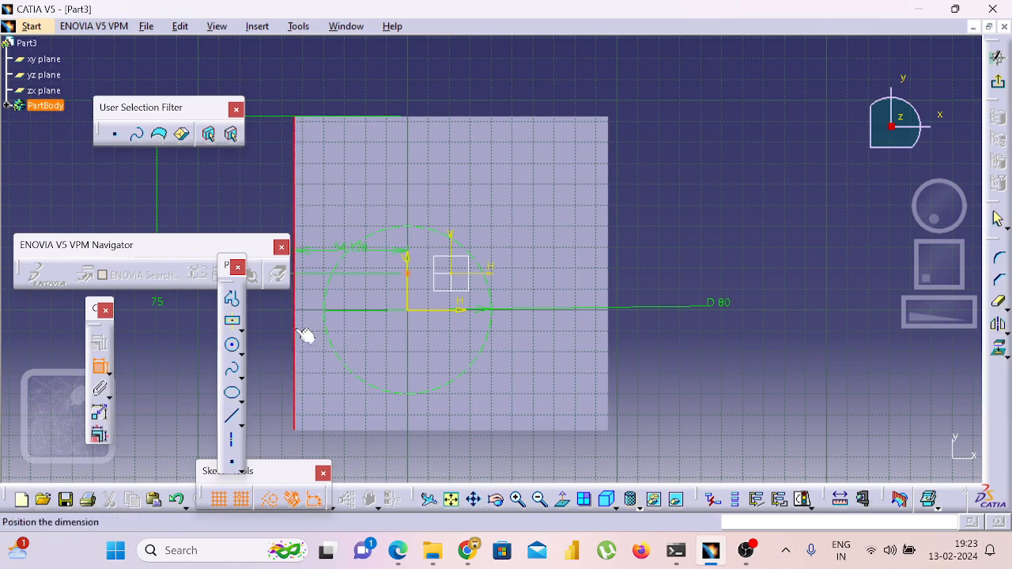
{"action": "left_click", "coordinate": [340, 63]}
{"action": "double_click", "coordinate": [340, 61]}
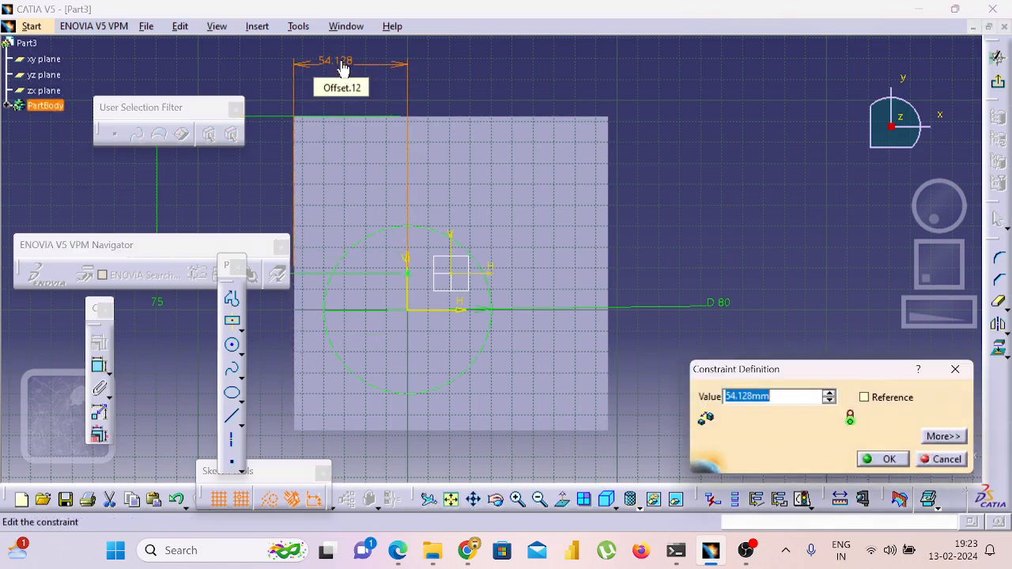
{"action": "type", "text": "7"}
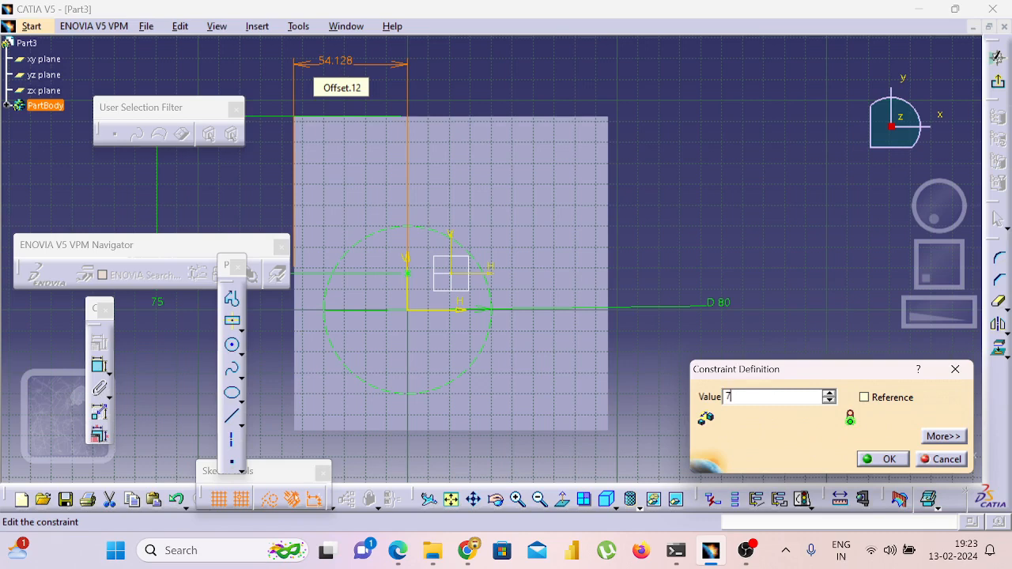
{"action": "type", "text": "5"}
{"action": "key", "text": "Return"}
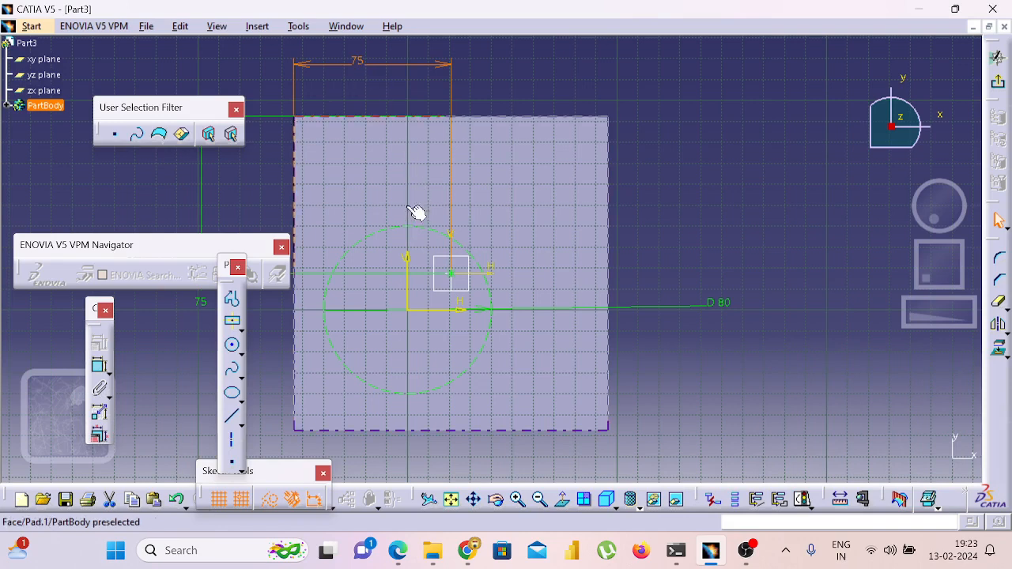
Replace the off-centre circle with a new circle about 105 mm in diameter centred on the hole's centre point
{"action": "left_click", "coordinate": [398, 234]}
{"action": "key", "text": "Delete"}
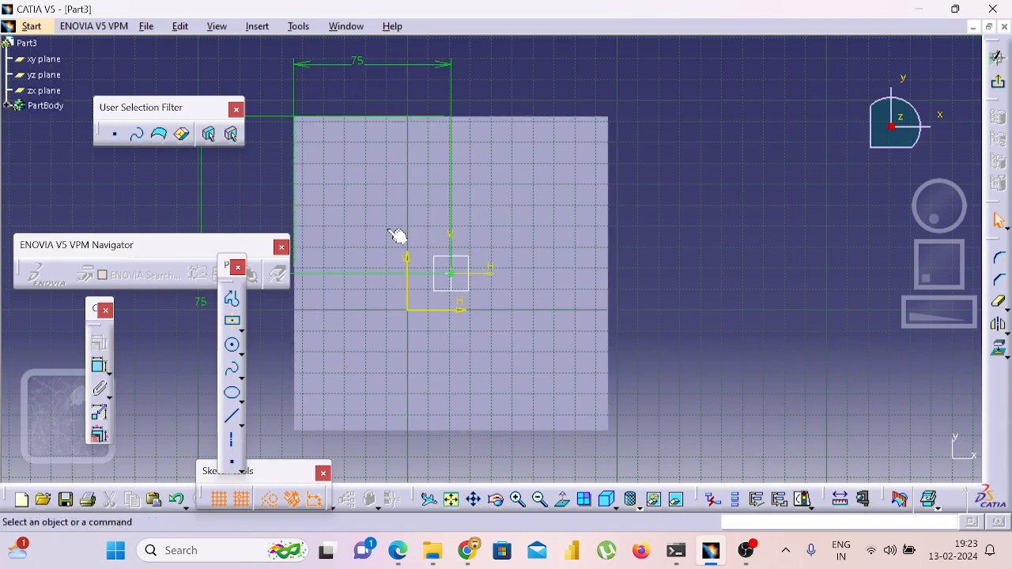
{"action": "left_click", "coordinate": [232, 344]}
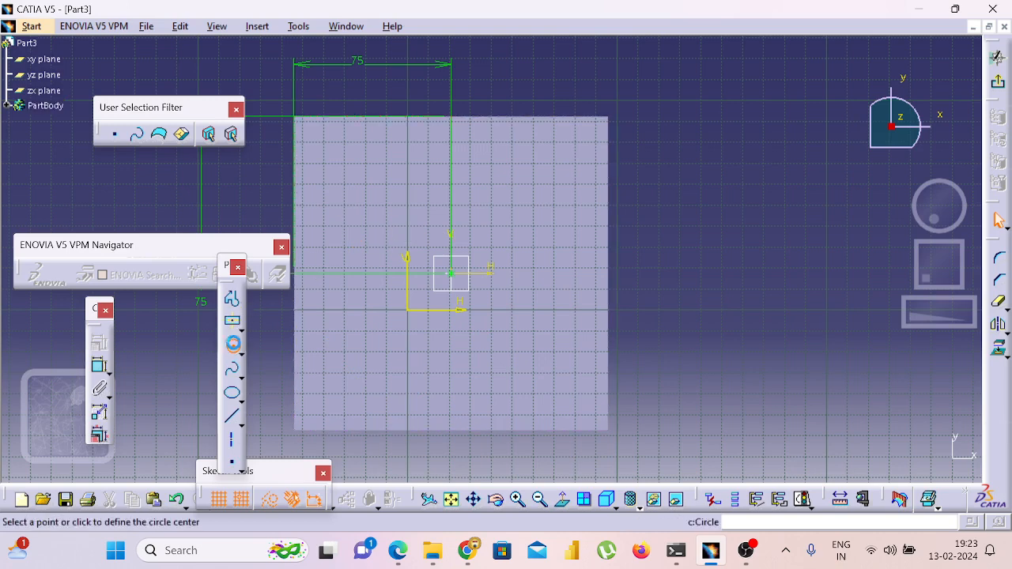
{"action": "left_click", "coordinate": [450, 274]}
{"action": "left_click", "coordinate": [393, 195]}
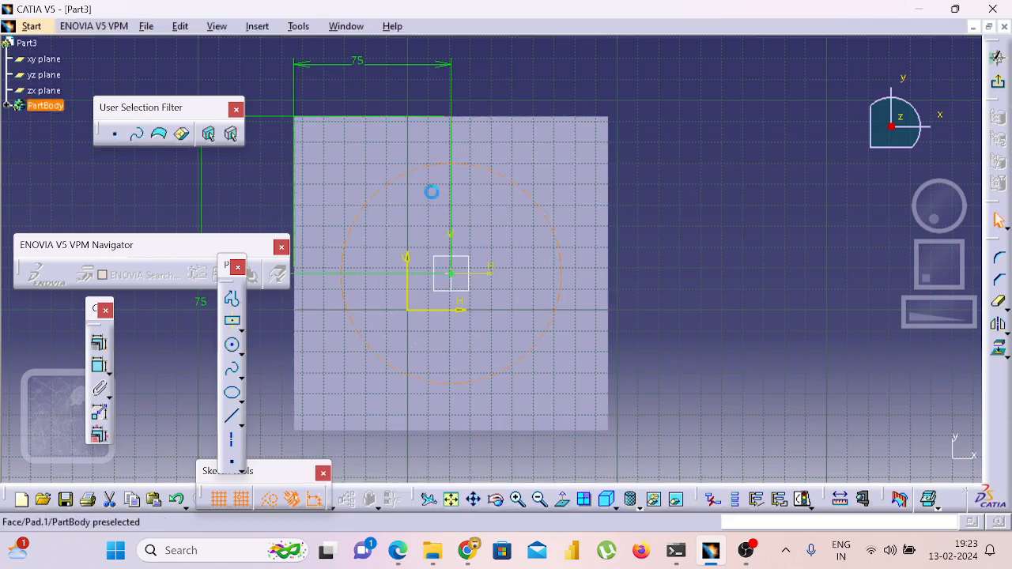
Constrain the new circle's diameter to 80 mm and exit the positioning sketch
{"action": "left_click", "coordinate": [105, 370]}
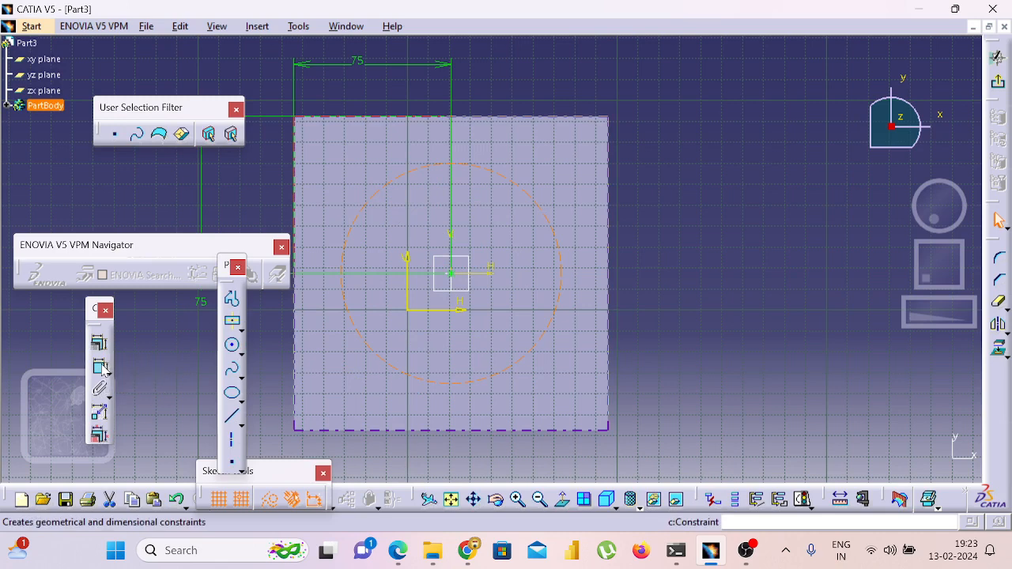
{"action": "left_click", "coordinate": [98, 366]}
{"action": "left_click", "coordinate": [737, 268]}
{"action": "left_click", "coordinate": [737, 267]}
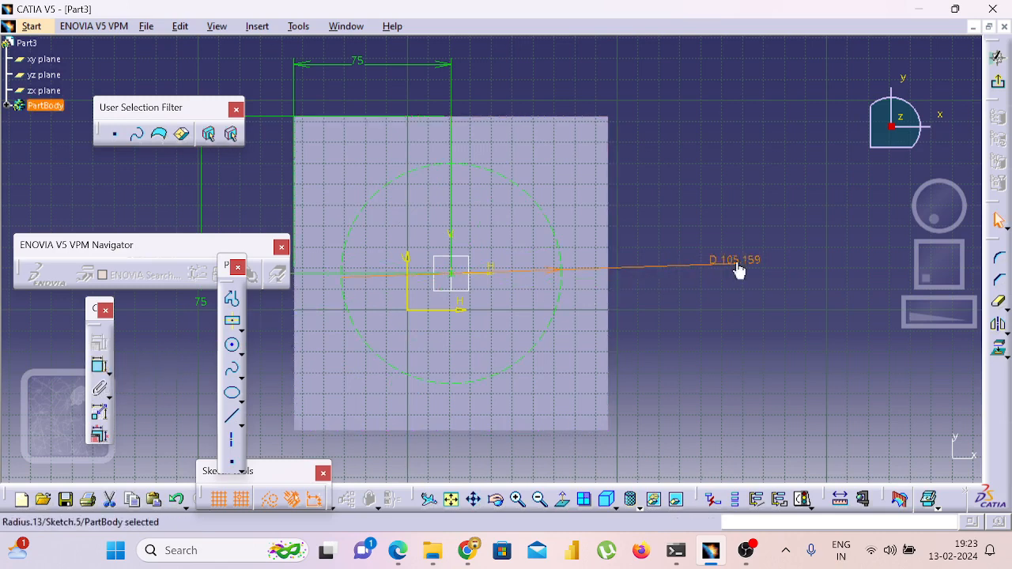
{"action": "double_click", "coordinate": [736, 267]}
{"action": "type", "text": "80mm"}
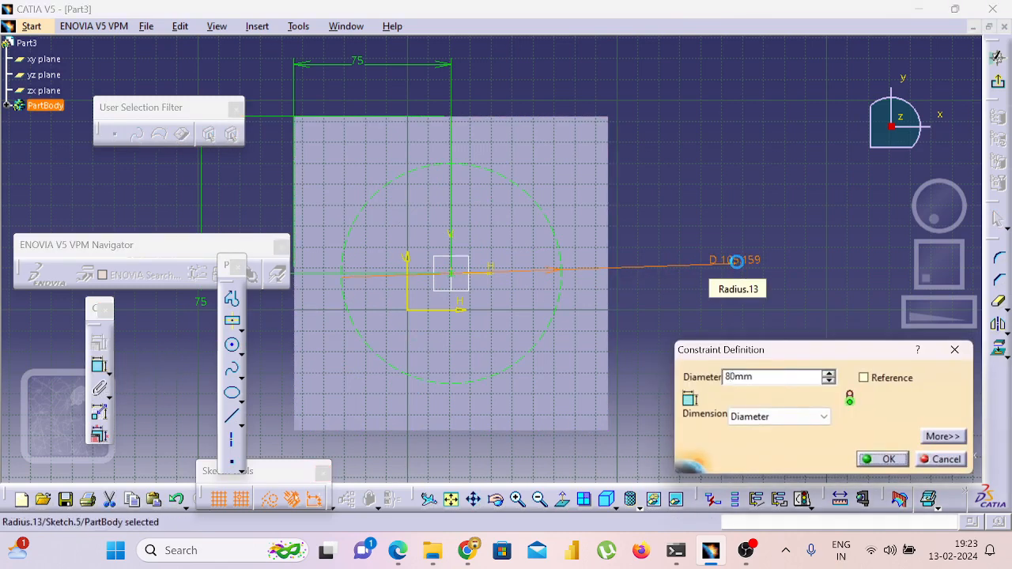
{"action": "key", "text": "Return"}
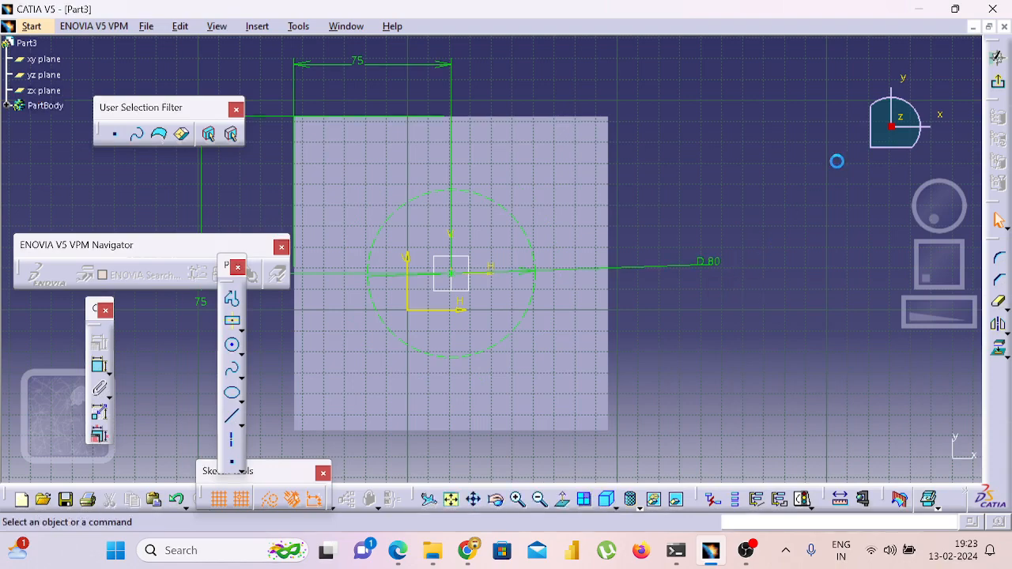
{"action": "left_click", "coordinate": [998, 82]}
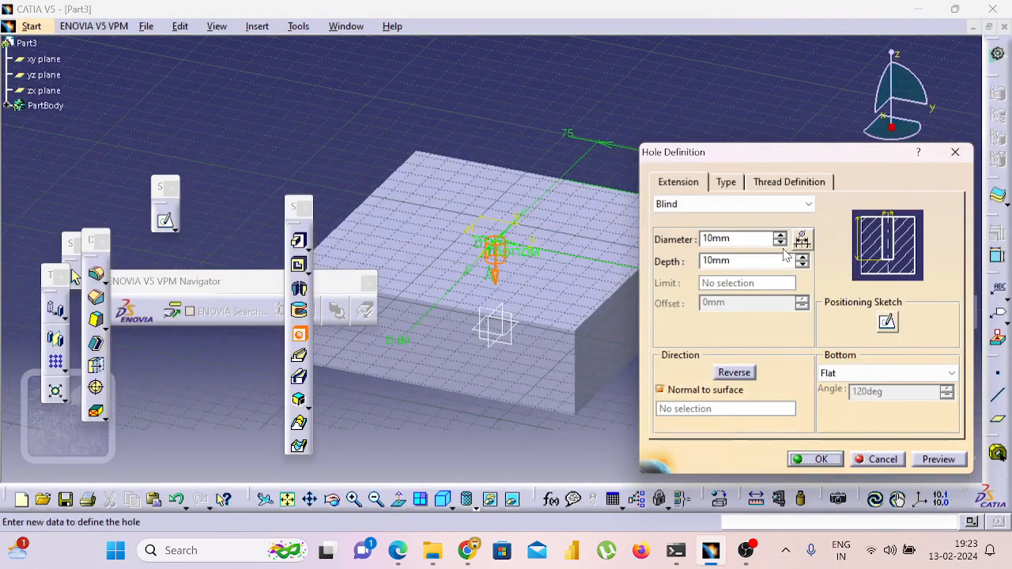
Set the hole's diameter to 80 mm and increase its blind depth to 84 mm
{"action": "double_click", "coordinate": [752, 239]}
{"action": "type", "text": "80"}
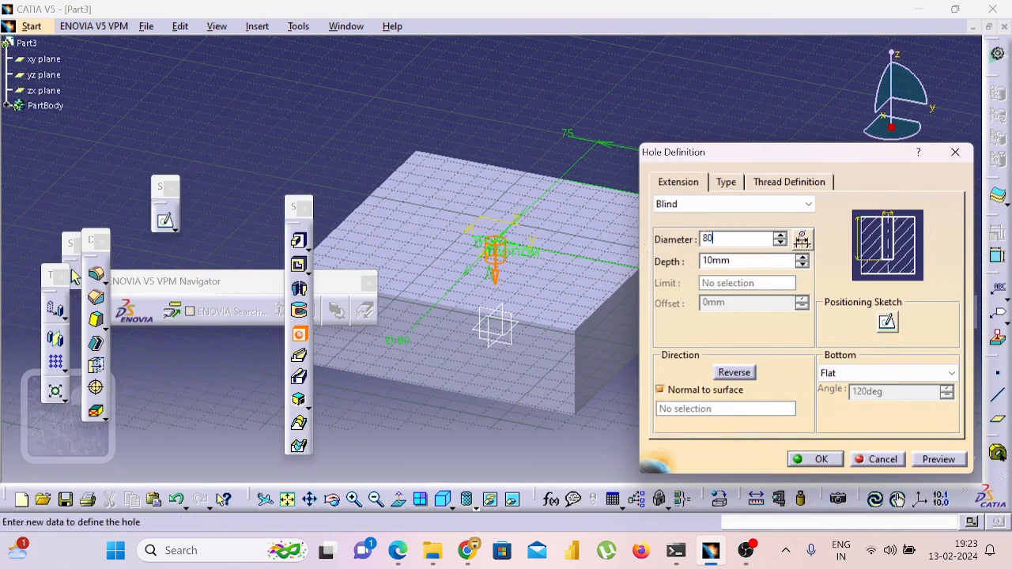
{"action": "left_click", "coordinate": [801, 266]}
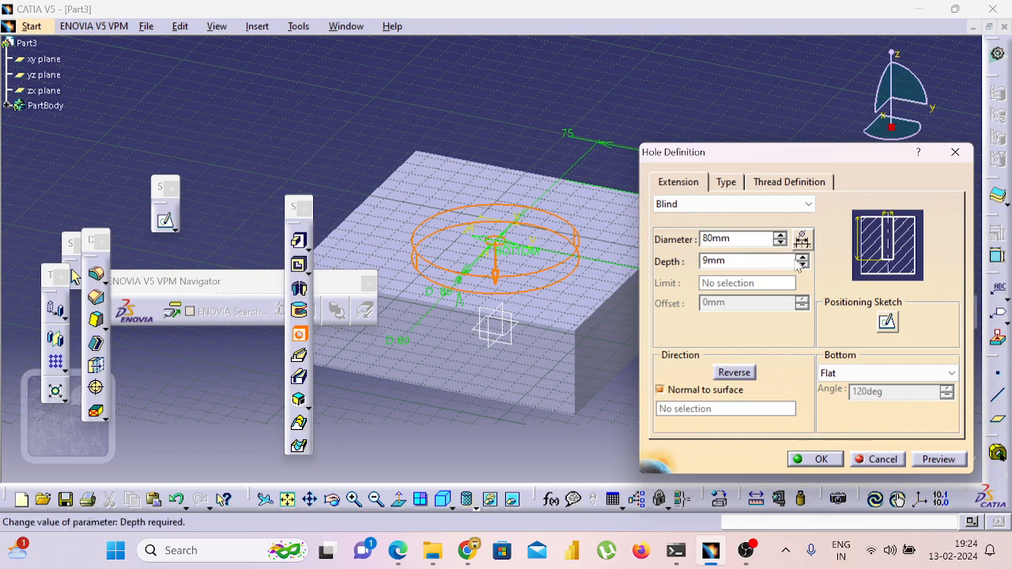
{"action": "left_click", "coordinate": [804, 258]}
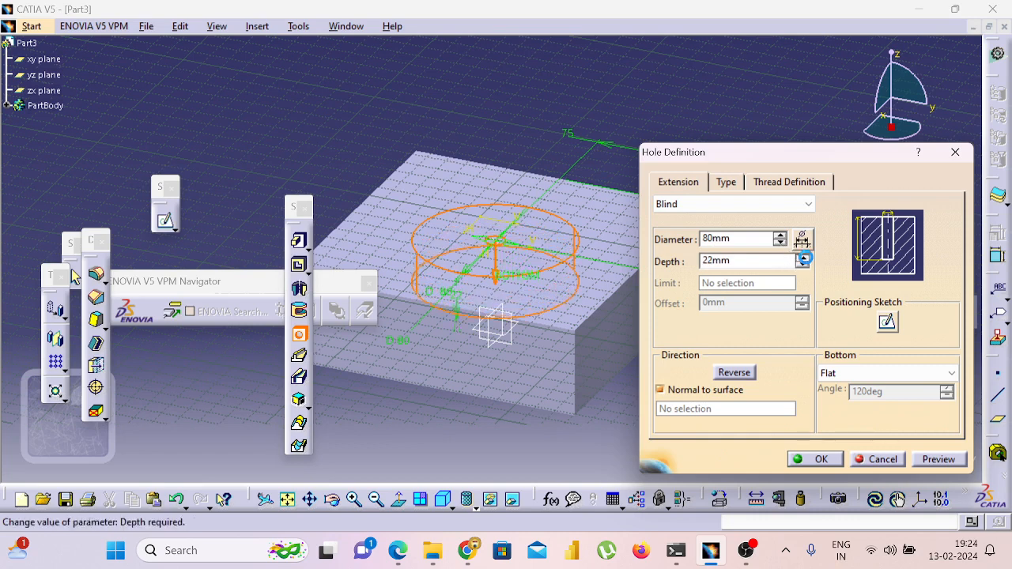
{"action": "left_click_drag", "start_coordinate": [805, 258], "coordinate": [804, 257]}
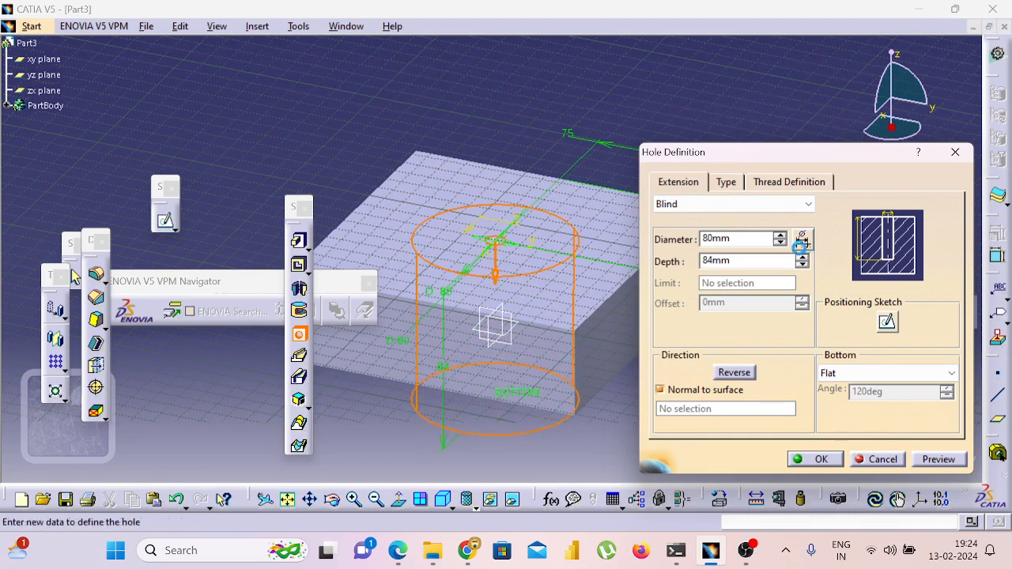
Change the hole's extension to Up To Last, preview it and create the hole
{"action": "left_click", "coordinate": [788, 207]}
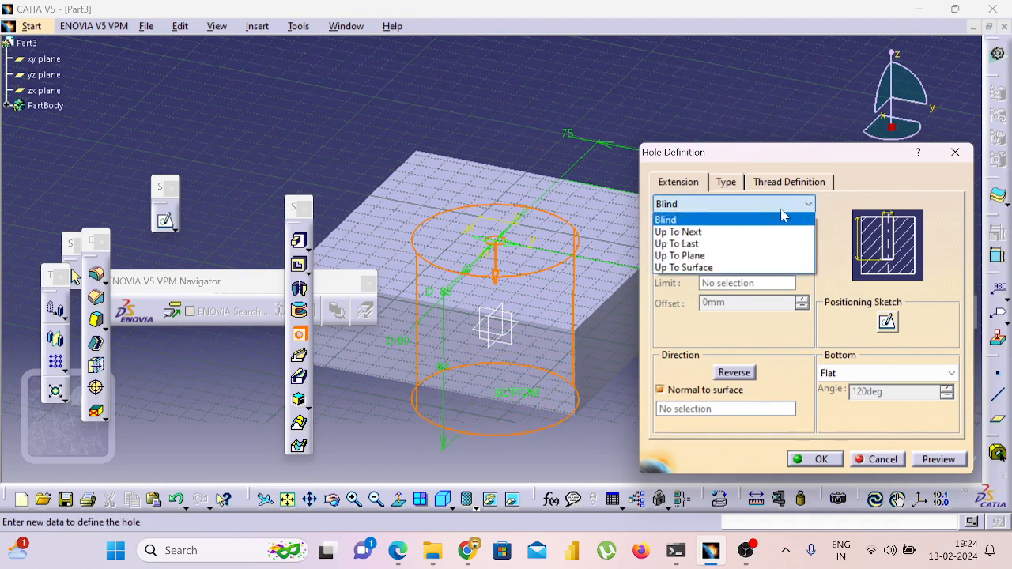
{"action": "left_click", "coordinate": [757, 242]}
{"action": "left_click", "coordinate": [938, 460]}
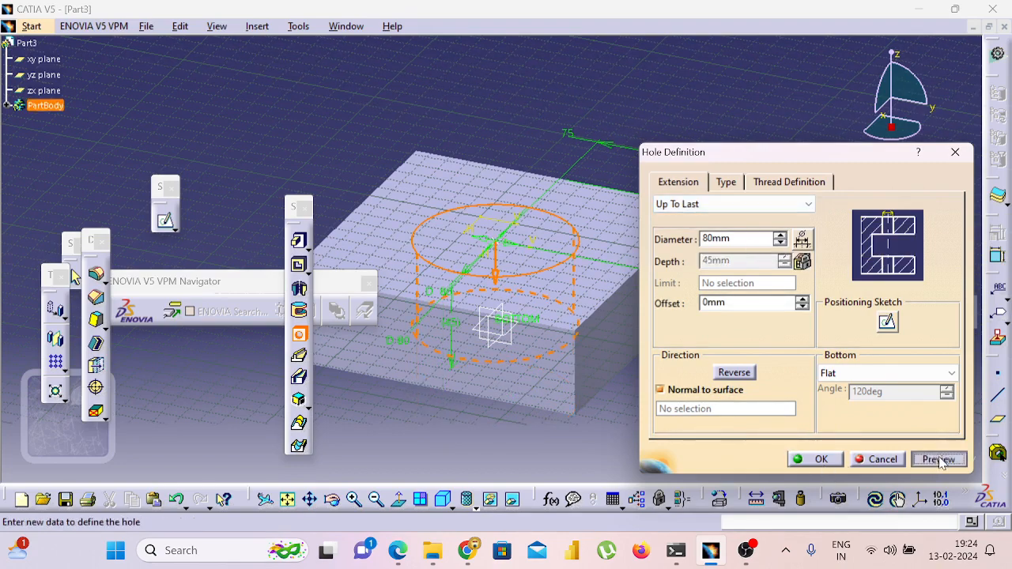
{"action": "left_click", "coordinate": [815, 460]}
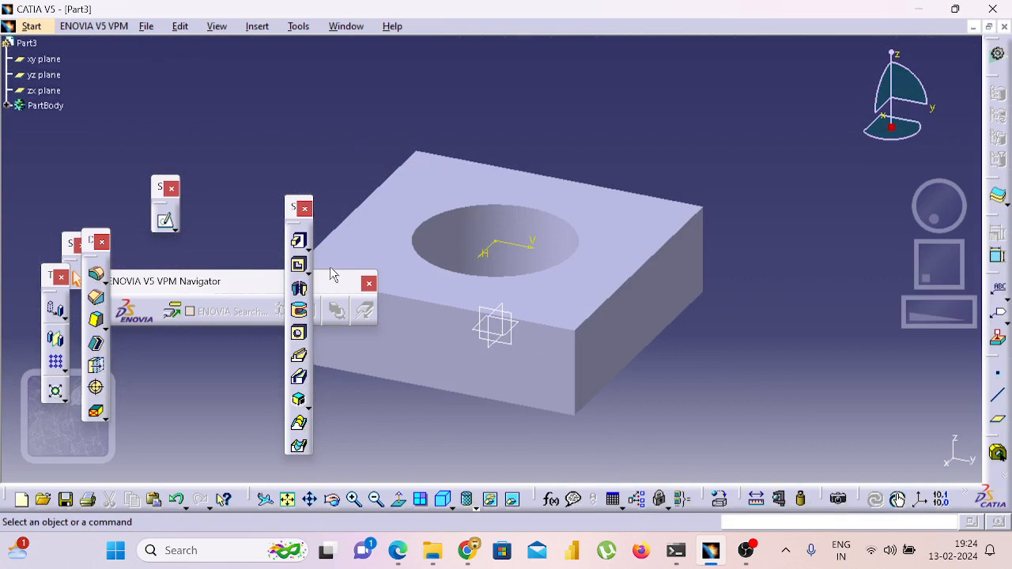
Switch to the Google Meet call in Chrome, admit the waiting participant and return to CATIA
{"action": "left_click", "coordinate": [468, 550]}
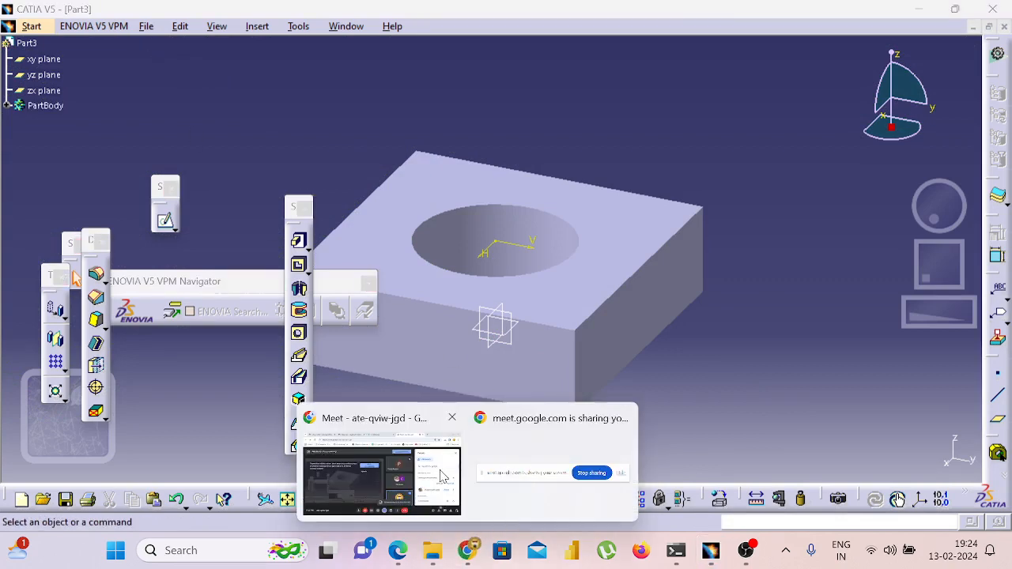
{"action": "left_click", "coordinate": [518, 486]}
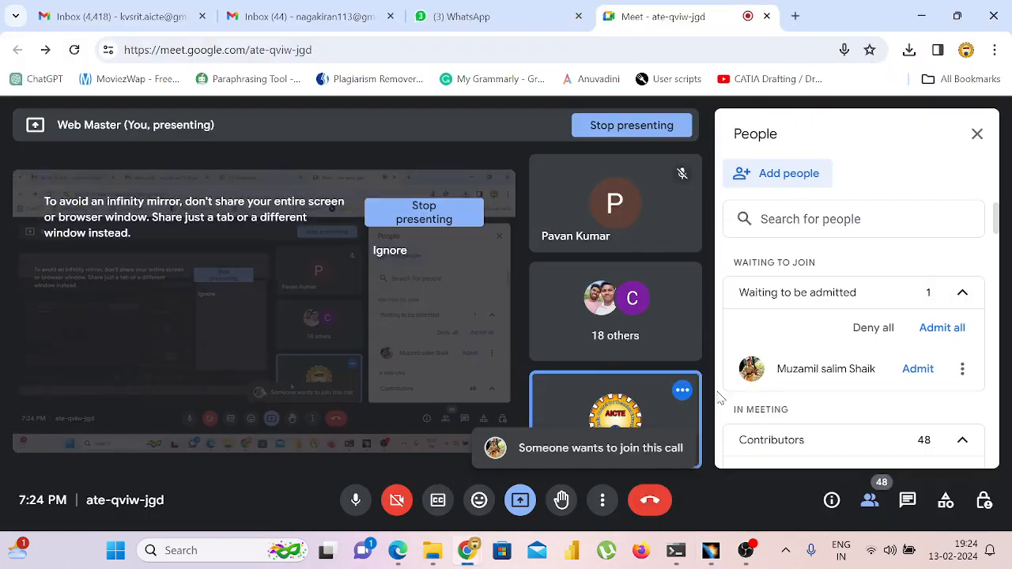
{"action": "left_click", "coordinate": [916, 383]}
{"action": "left_click", "coordinate": [715, 552]}
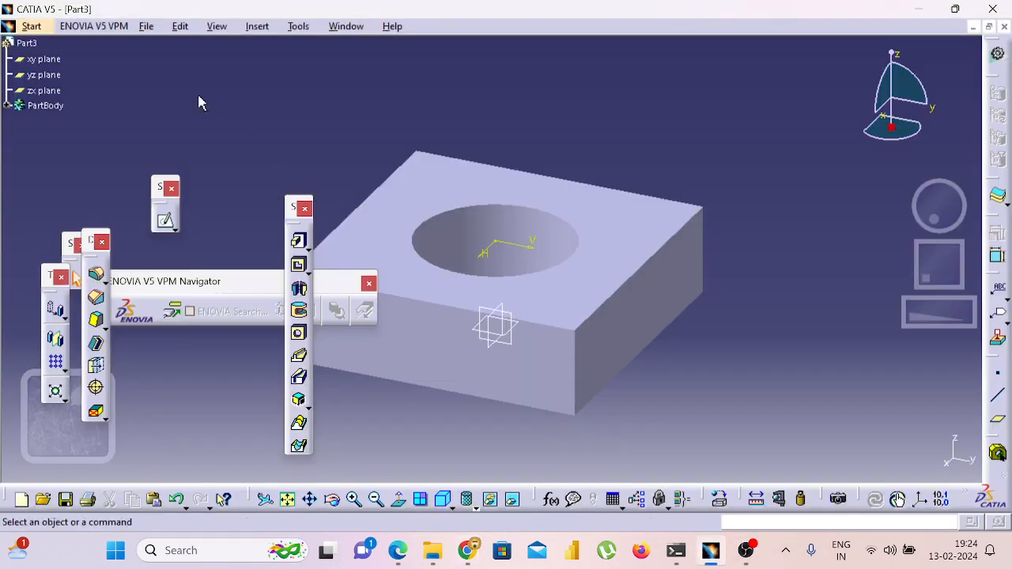
Save the part as a CATPart named "hole" in the Pictures folder
{"action": "left_click", "coordinate": [148, 26]}
{"action": "left_click", "coordinate": [196, 135]}
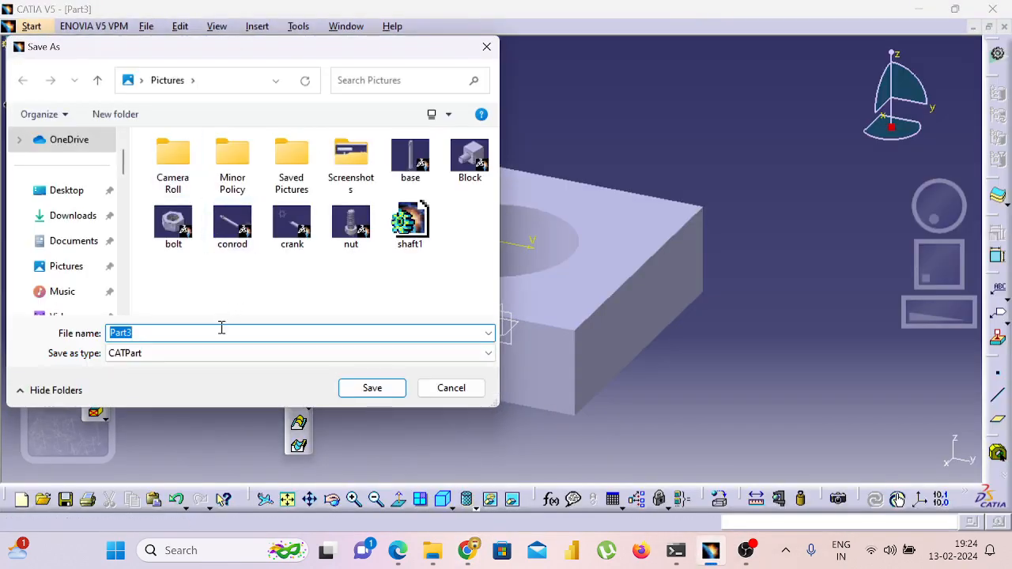
{"action": "left_click", "coordinate": [218, 333]}
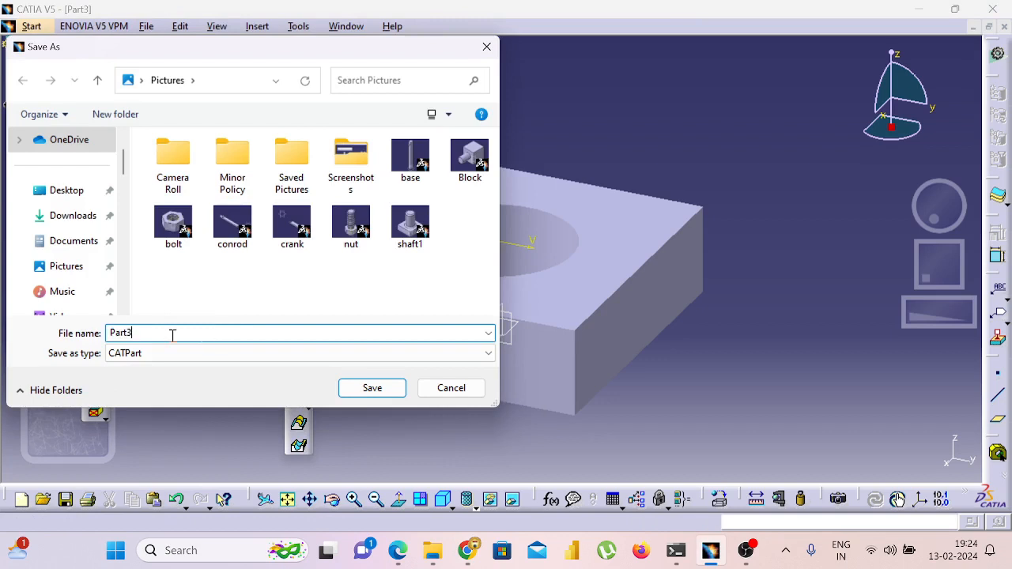
{"action": "left_click_drag", "start_coordinate": [172, 335], "coordinate": [93, 343]}
{"action": "type", "text": "hole"}
{"action": "key", "text": "Return"}
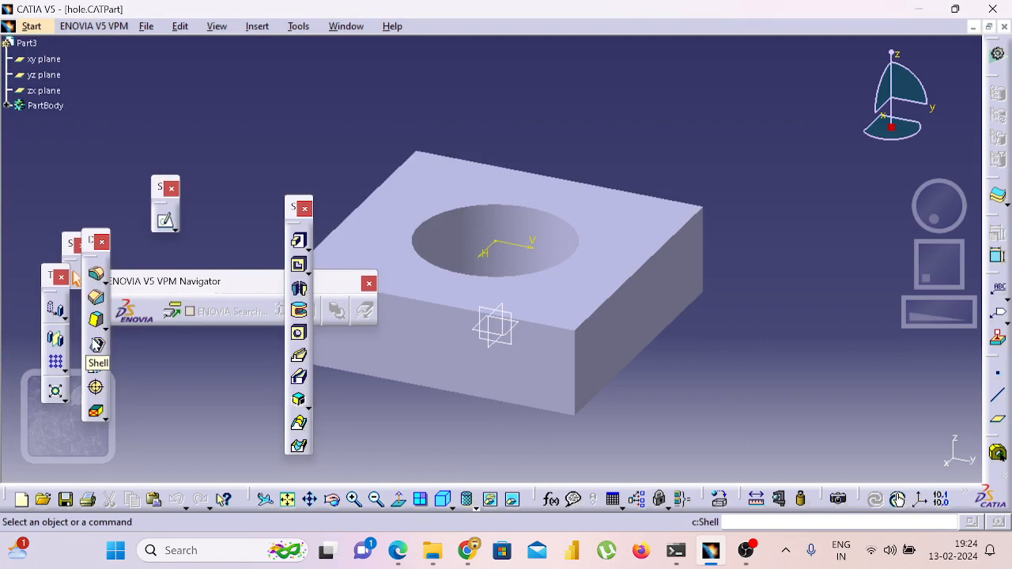
Start a new product in the Assembly Design workbench
{"action": "left_click", "coordinate": [147, 29]}
{"action": "mouse_move", "coordinate": [31, 27]}
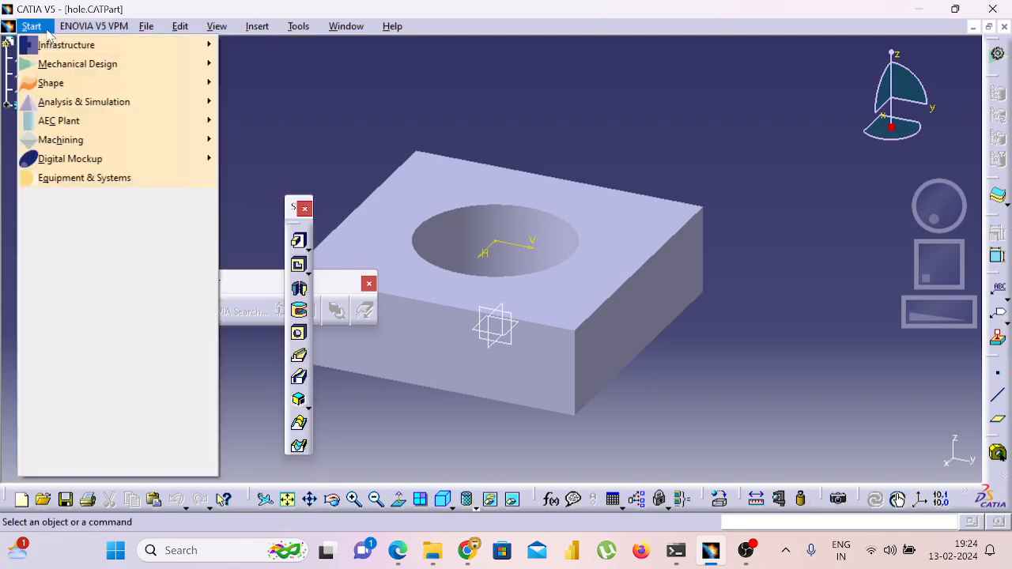
{"action": "mouse_move", "coordinate": [115, 66]}
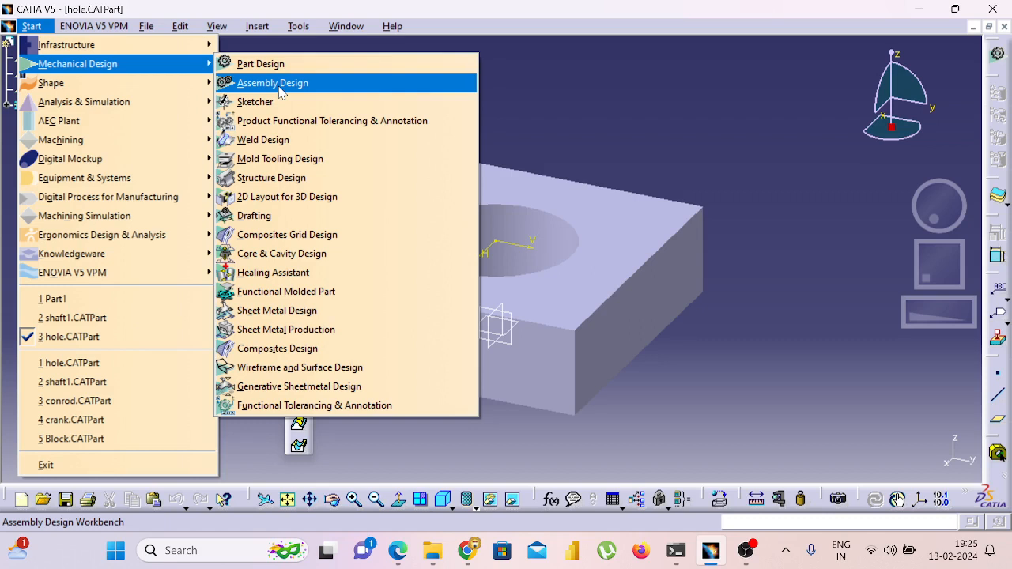
{"action": "left_click", "coordinate": [281, 87]}
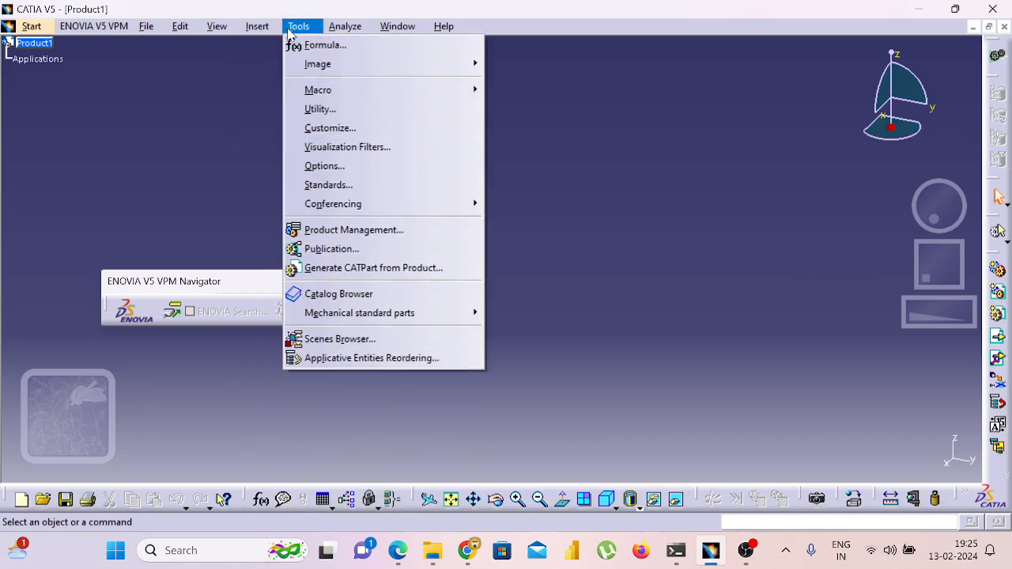
Restore the contents and the positions of all Assembly Design toolbars through the Customize settings
{"action": "left_click", "coordinate": [293, 28]}
{"action": "left_click", "coordinate": [217, 27]}
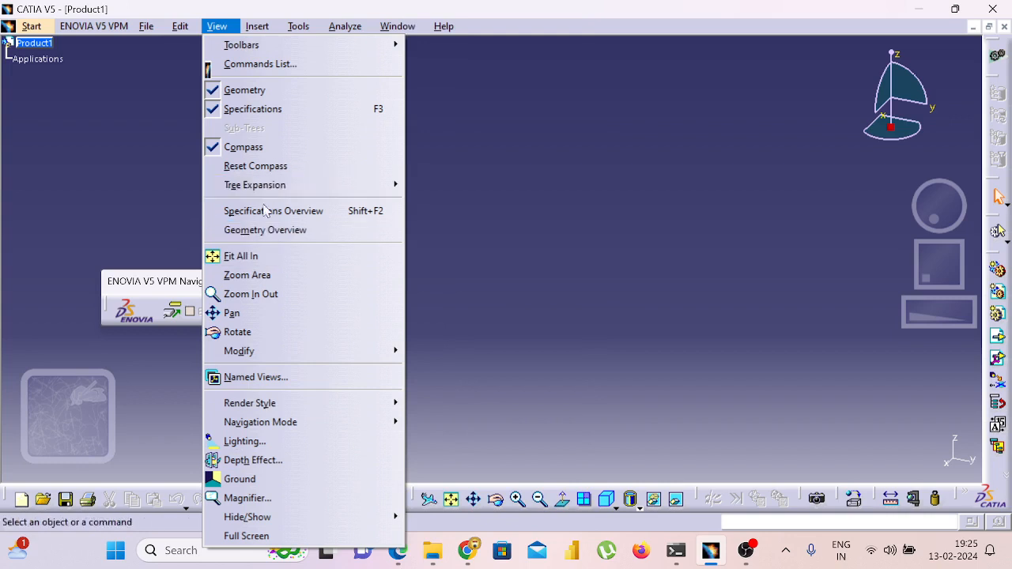
{"action": "mouse_move", "coordinate": [297, 28]}
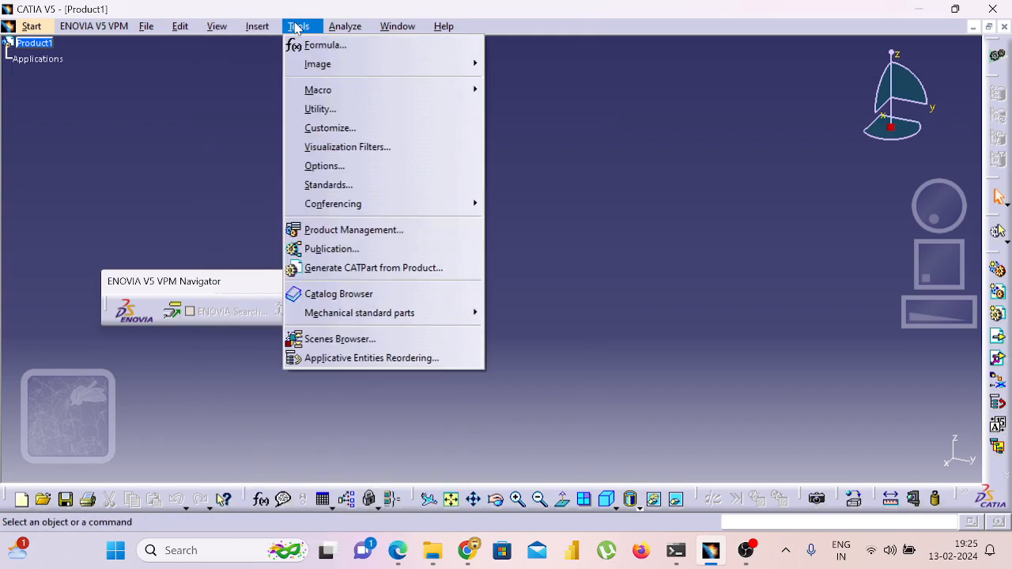
{"action": "left_click", "coordinate": [355, 128]}
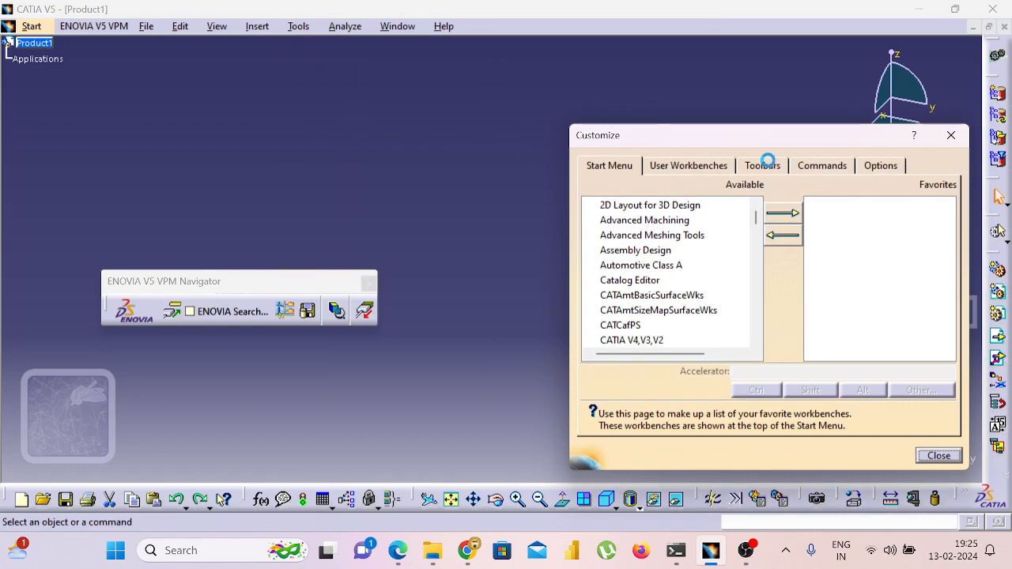
{"action": "left_click", "coordinate": [766, 165]}
{"action": "left_click", "coordinate": [883, 266]}
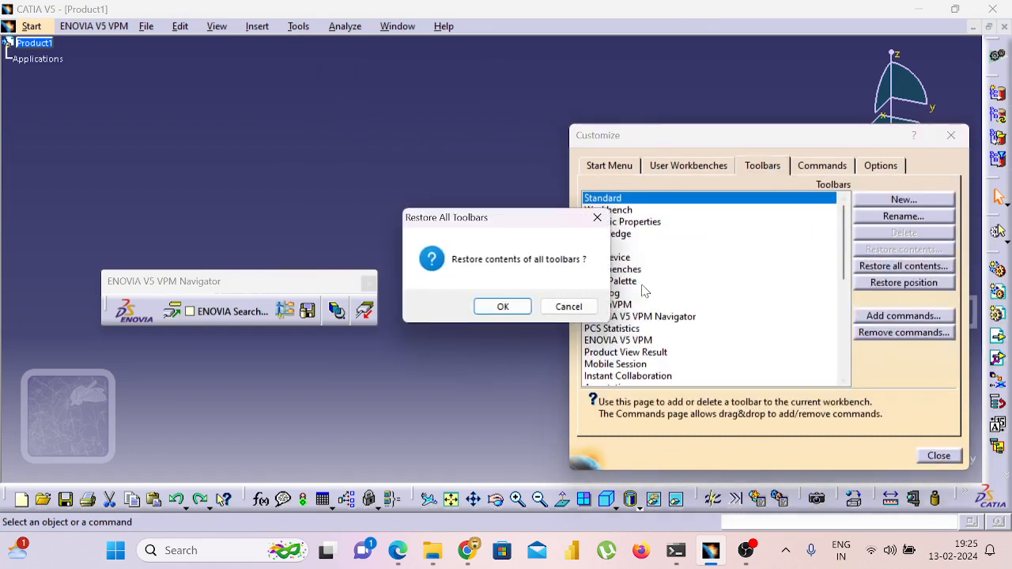
{"action": "left_click", "coordinate": [504, 307]}
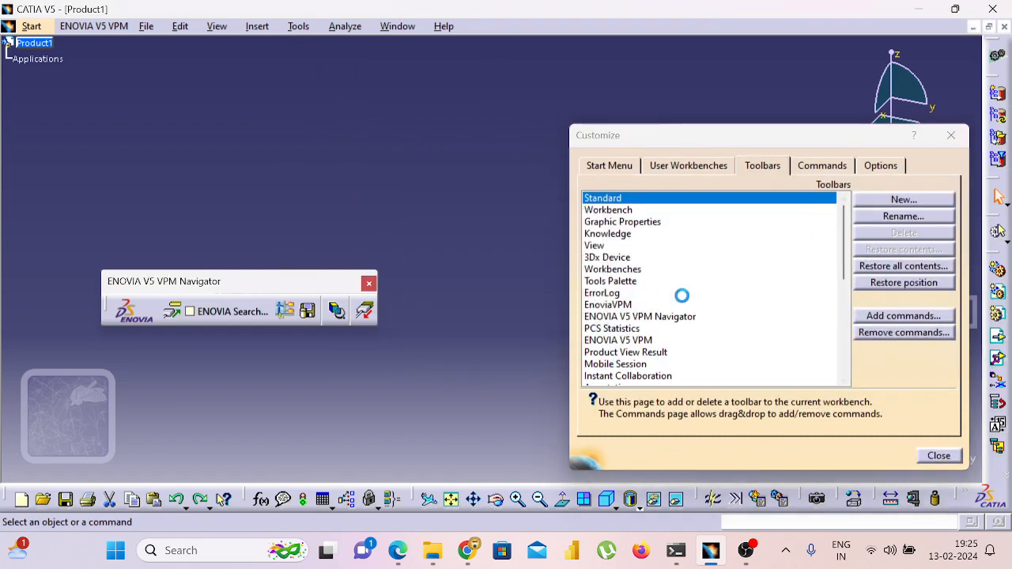
{"action": "left_click", "coordinate": [900, 285]}
{"action": "left_click", "coordinate": [515, 306]}
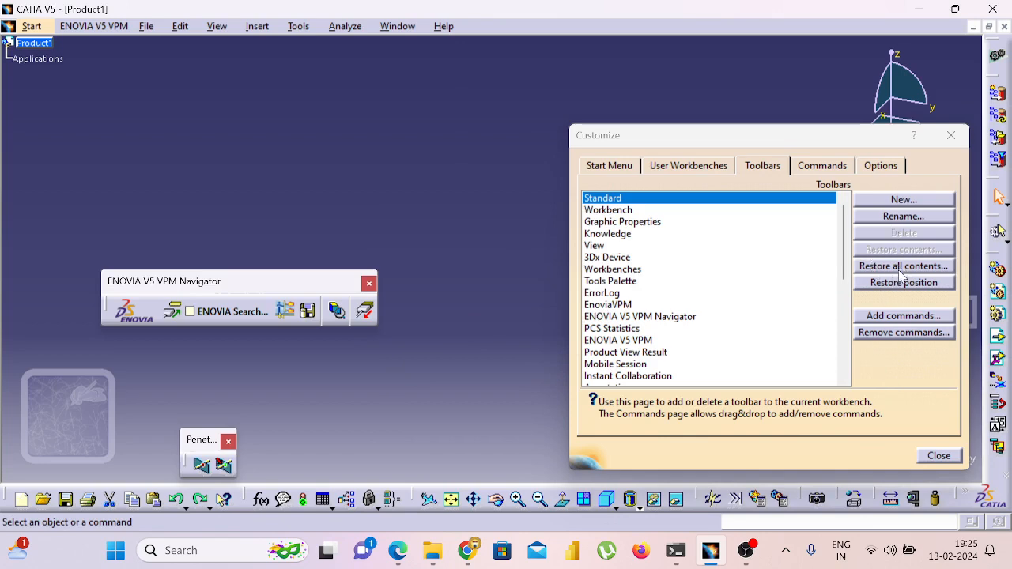
{"action": "left_click", "coordinate": [940, 455]}
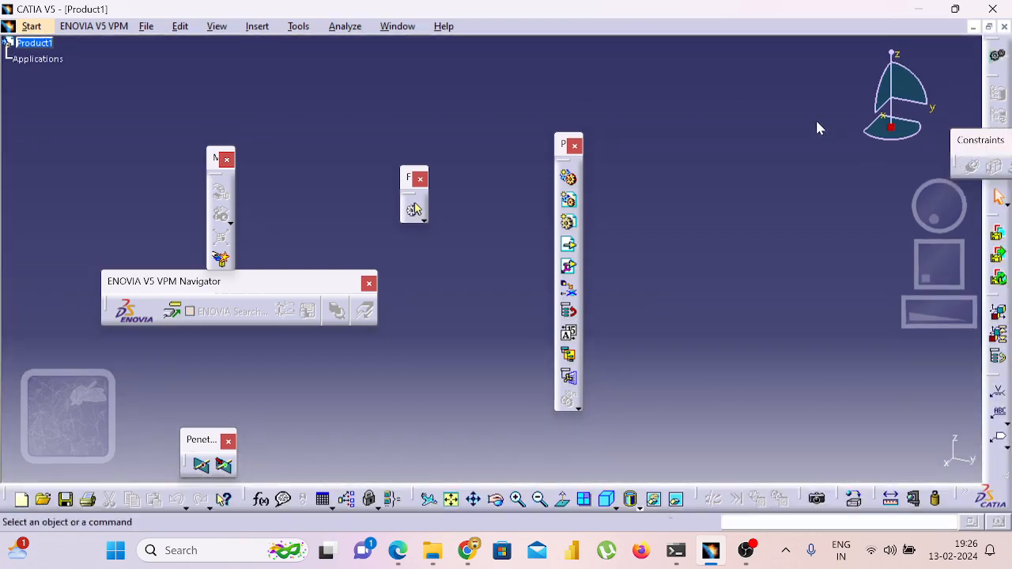
Float the Constraints and Product Structure Tools toolbars horizontally, stacked just below the specification tree
{"action": "left_click_drag", "start_coordinate": [978, 137], "coordinate": [987, 98]}
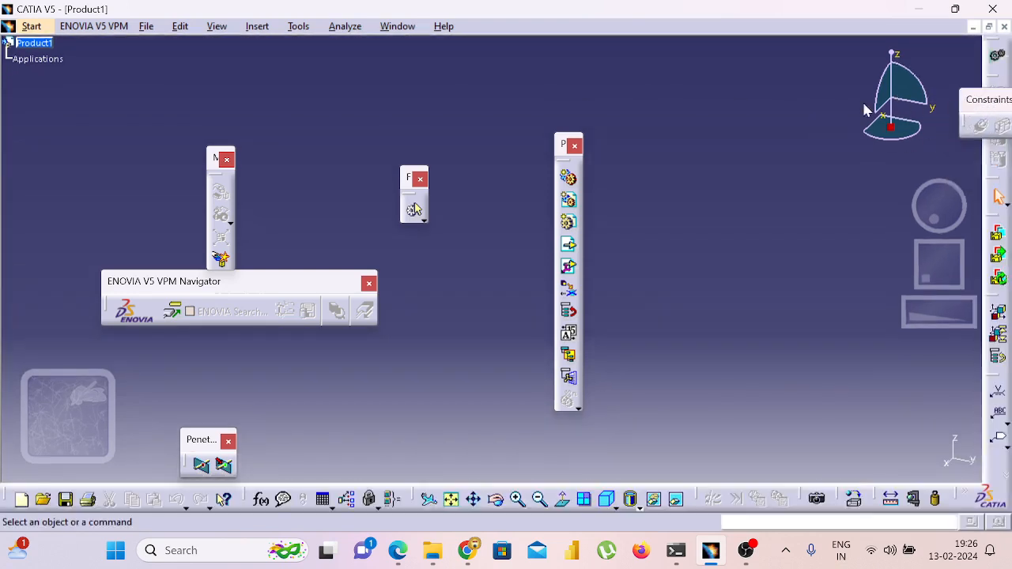
{"action": "left_click_drag", "start_coordinate": [100, 141], "coordinate": [103, 144]}
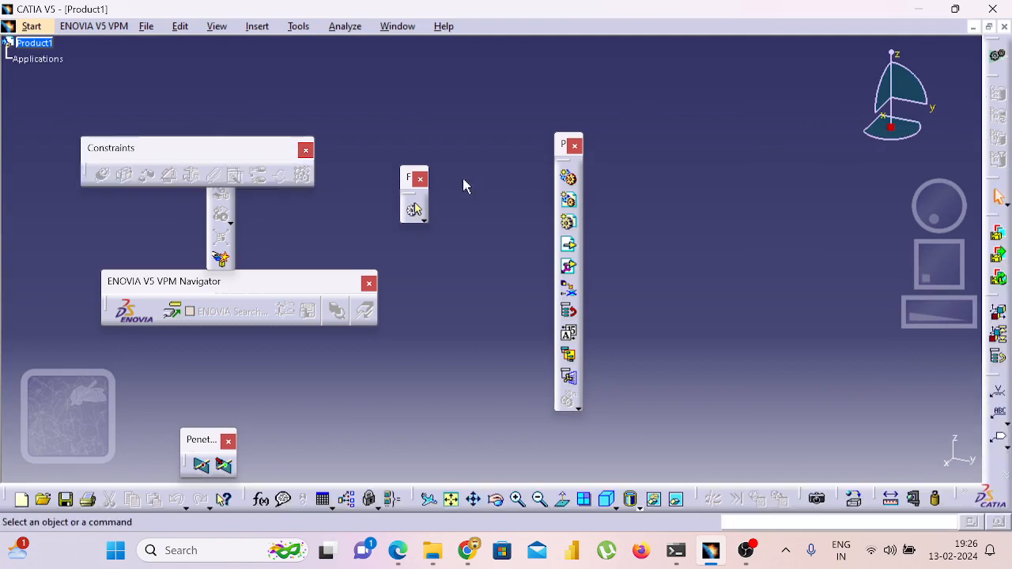
{"action": "left_click_drag", "start_coordinate": [563, 150], "coordinate": [757, 229]}
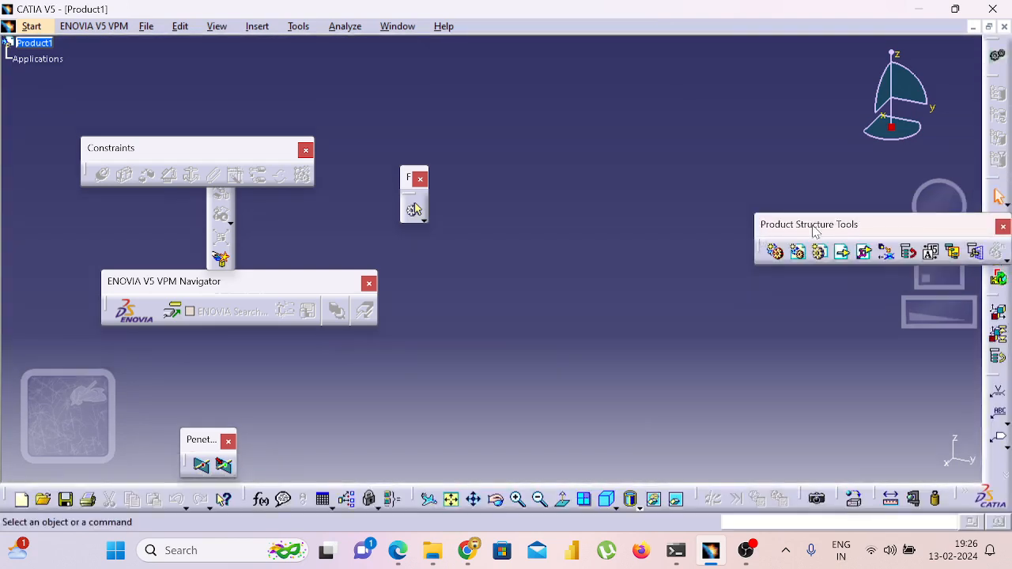
{"action": "left_click_drag", "start_coordinate": [211, 137], "coordinate": [106, 92]}
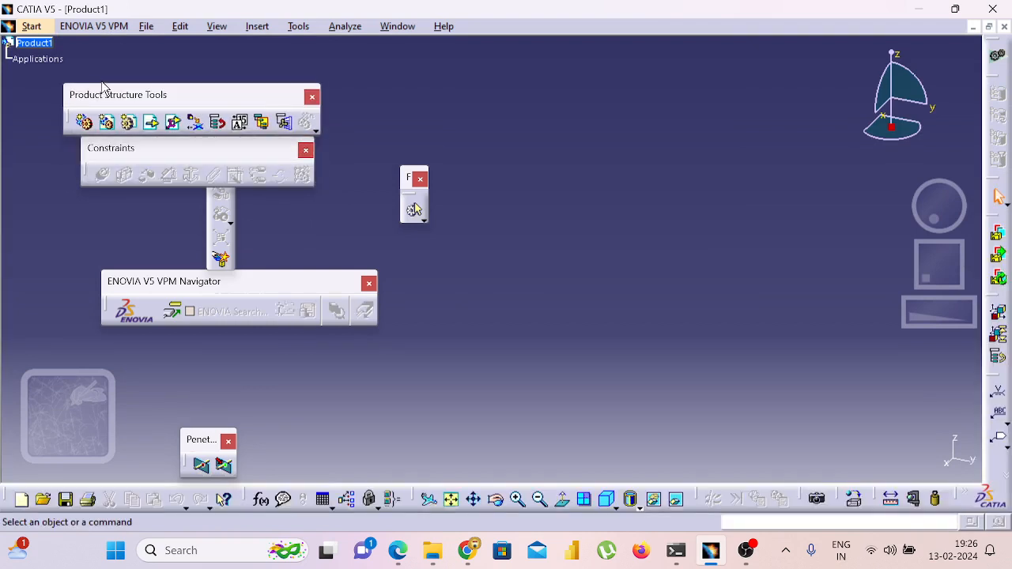
Move the Constraints toolbar lower and close the ENOVIA V5 VPM Navigator toolbar and the two small floating toolbars not needed for assembly
{"action": "left_click_drag", "start_coordinate": [89, 262], "coordinate": [83, 262]}
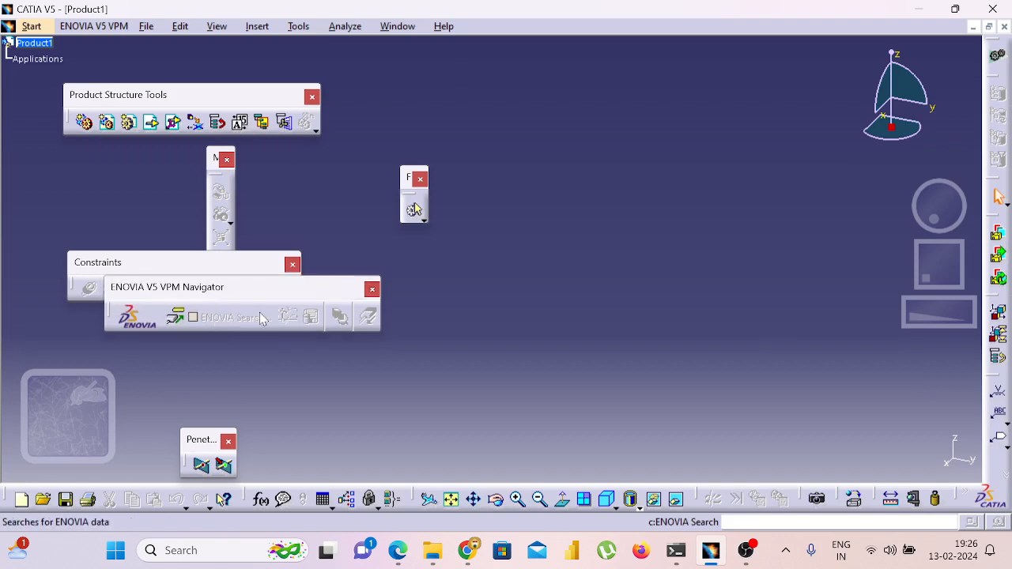
{"action": "left_click", "coordinate": [372, 290]}
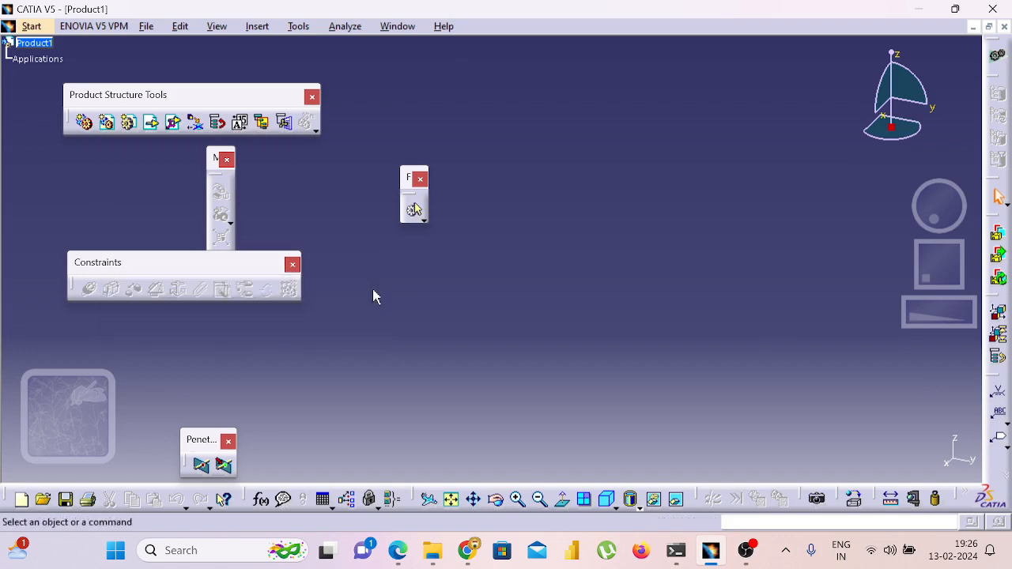
{"action": "left_click", "coordinate": [229, 442]}
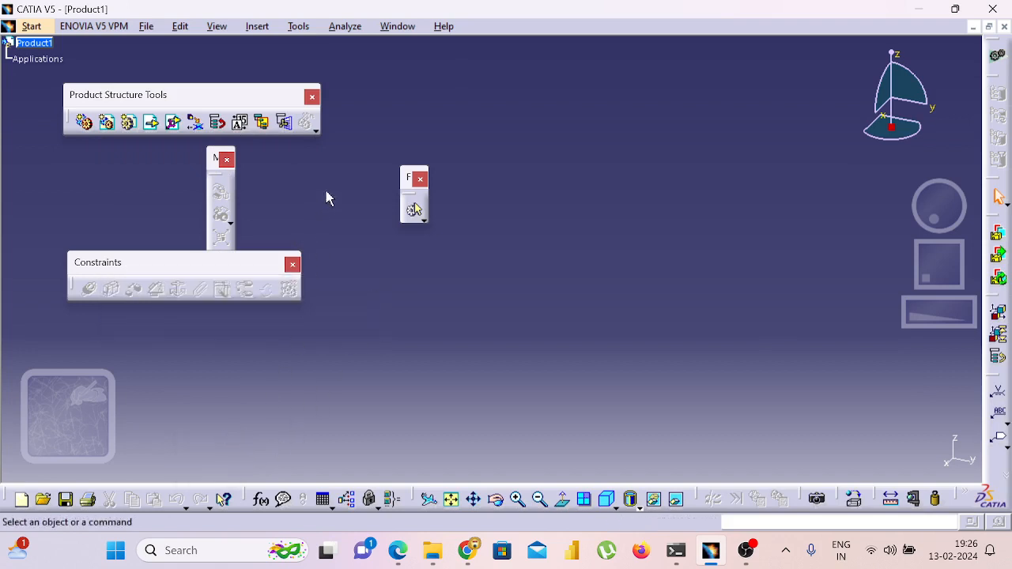
{"action": "left_click", "coordinate": [421, 179]}
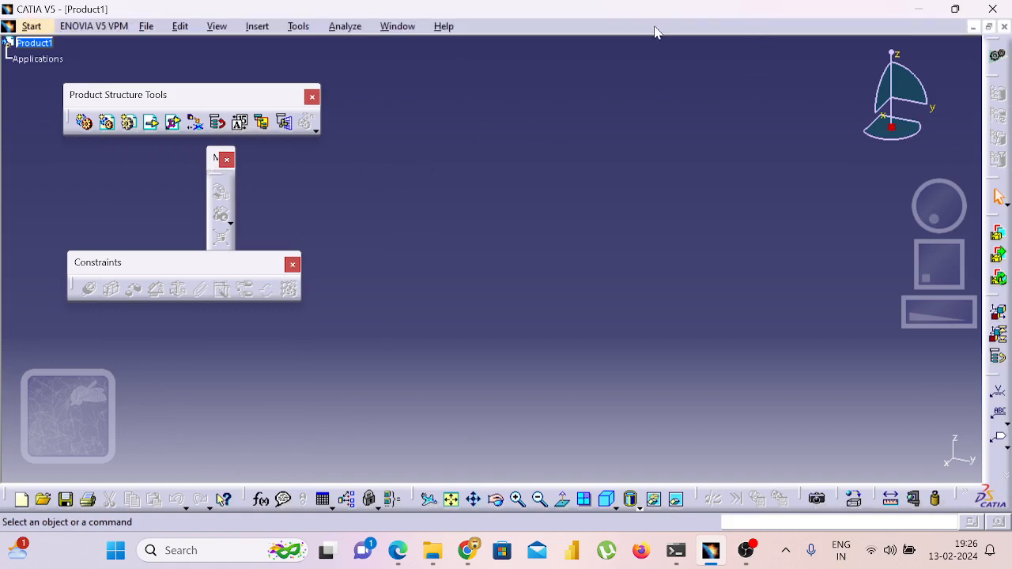
Turn the Move toolbar horizontal and float it between the Product Structure Tools and Constraints toolbars, with clear space around each
{"action": "left_click_drag", "start_coordinate": [655, 32], "coordinate": [655, 33]}
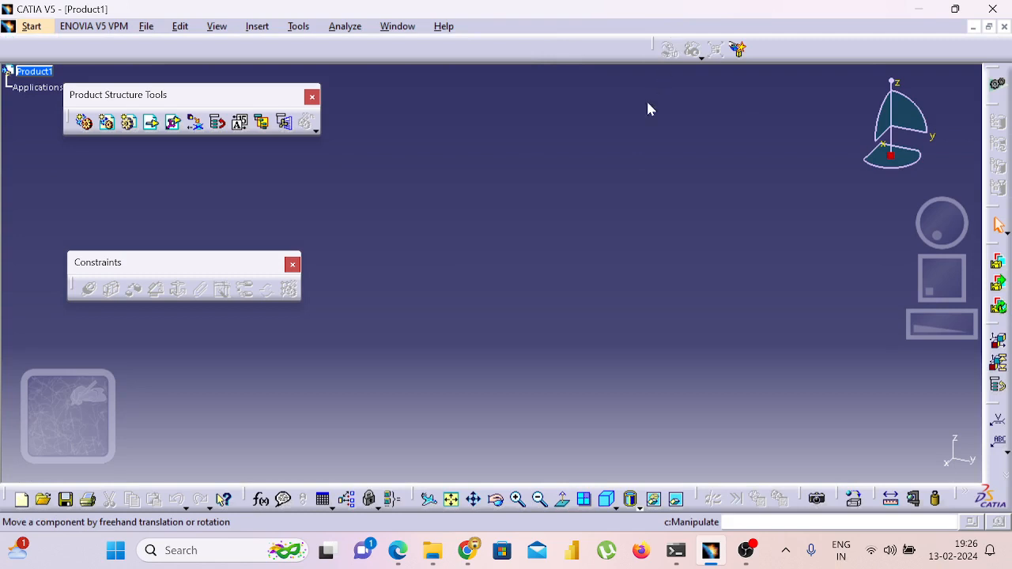
{"action": "left_click_drag", "start_coordinate": [284, 242], "coordinate": [185, 230]}
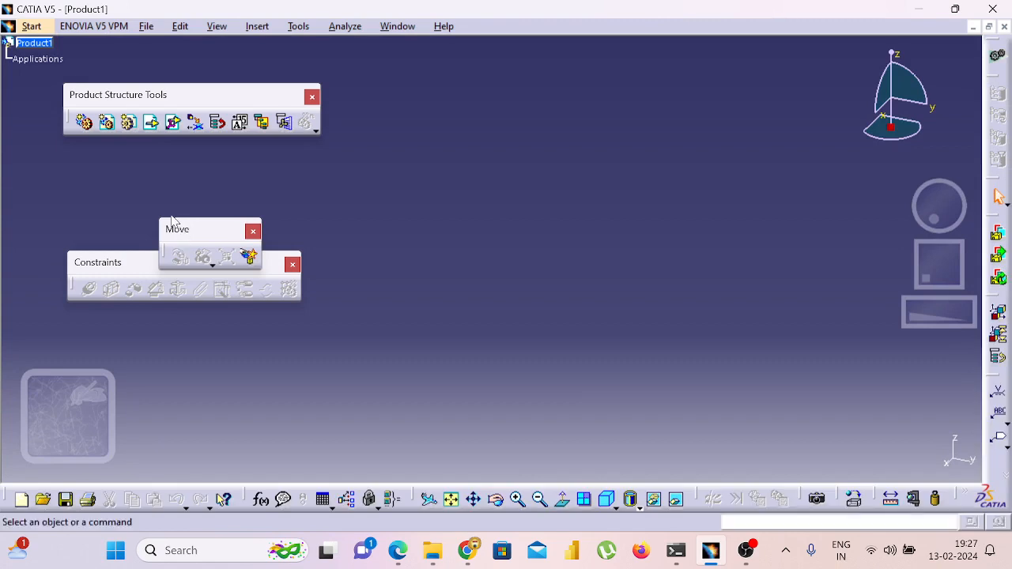
{"action": "left_click_drag", "start_coordinate": [147, 450], "coordinate": [192, 288]}
{"action": "left_click_drag", "start_coordinate": [161, 232], "coordinate": [162, 234]}
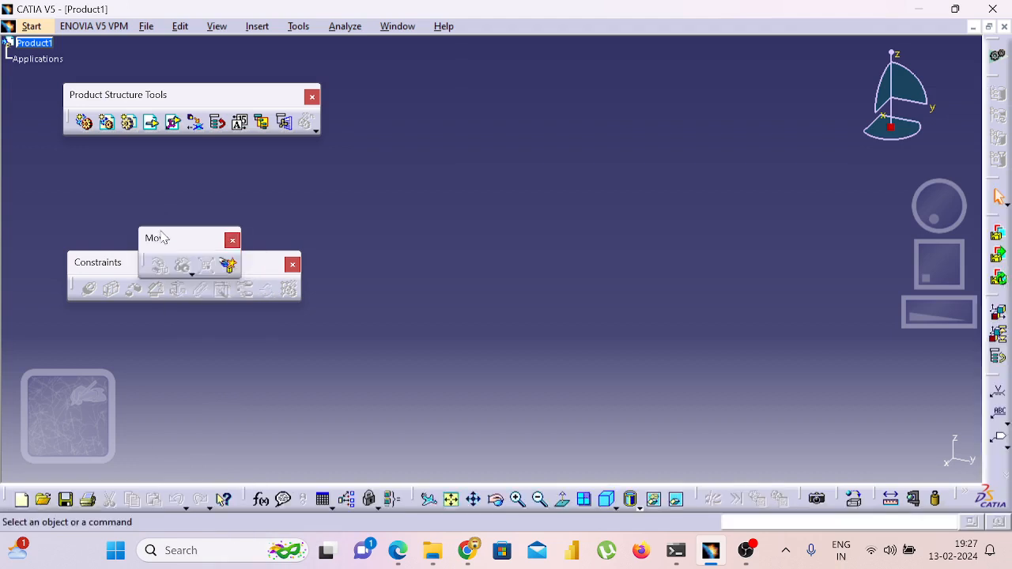
{"action": "left_click_drag", "start_coordinate": [114, 363], "coordinate": [155, 273]}
{"action": "left_click_drag", "start_coordinate": [169, 237], "coordinate": [173, 229]}
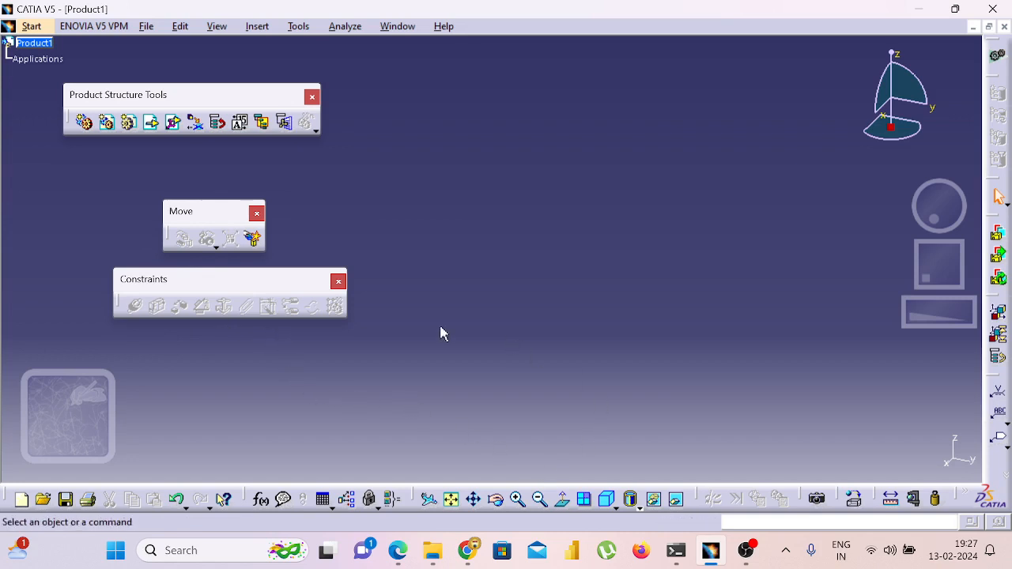
Switch to the Google Meet call in Chrome, admit the waiting participant, and return to CATIA
{"action": "left_click", "coordinate": [472, 553]}
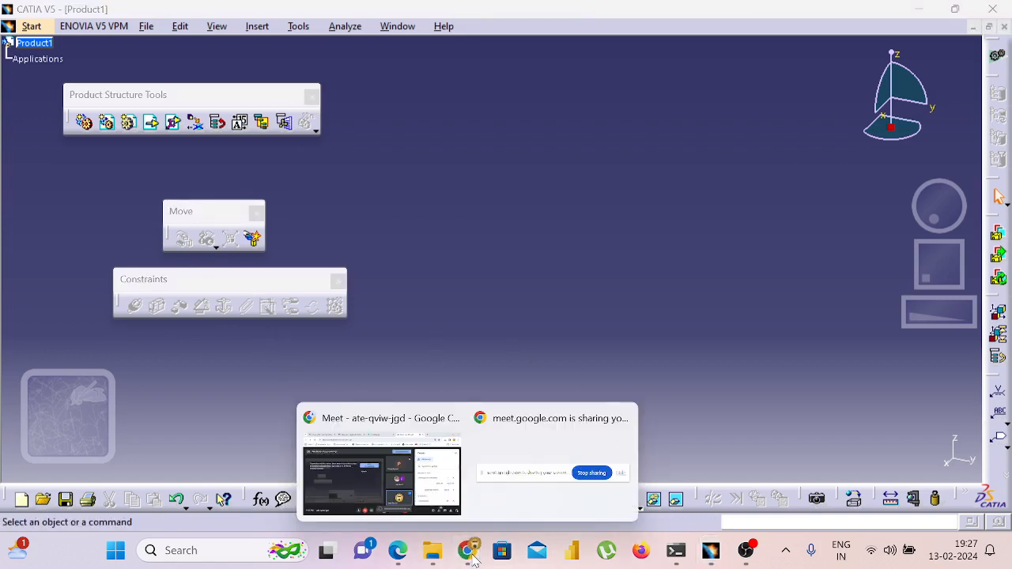
{"action": "left_click", "coordinate": [422, 466]}
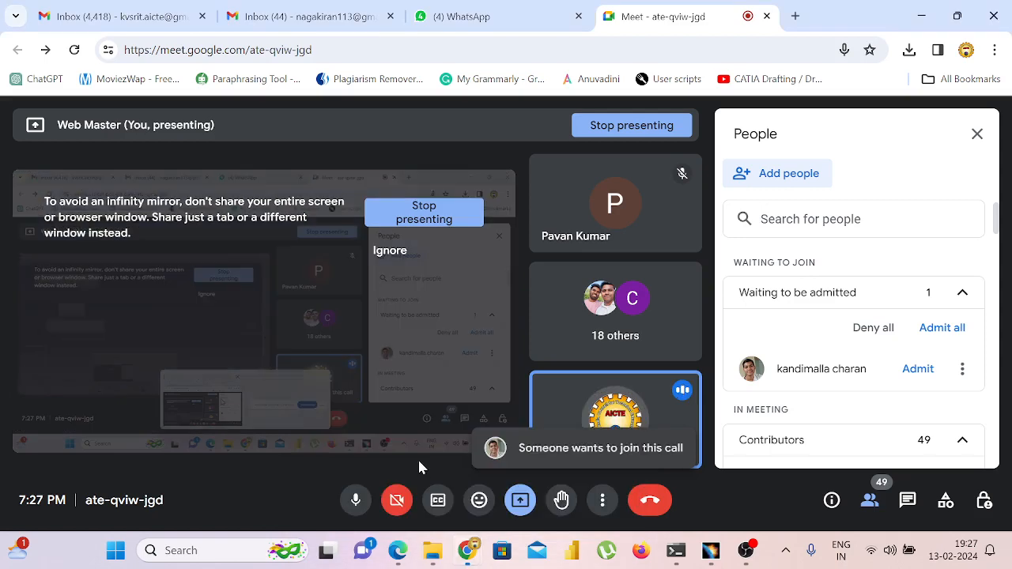
{"action": "left_click", "coordinate": [917, 369]}
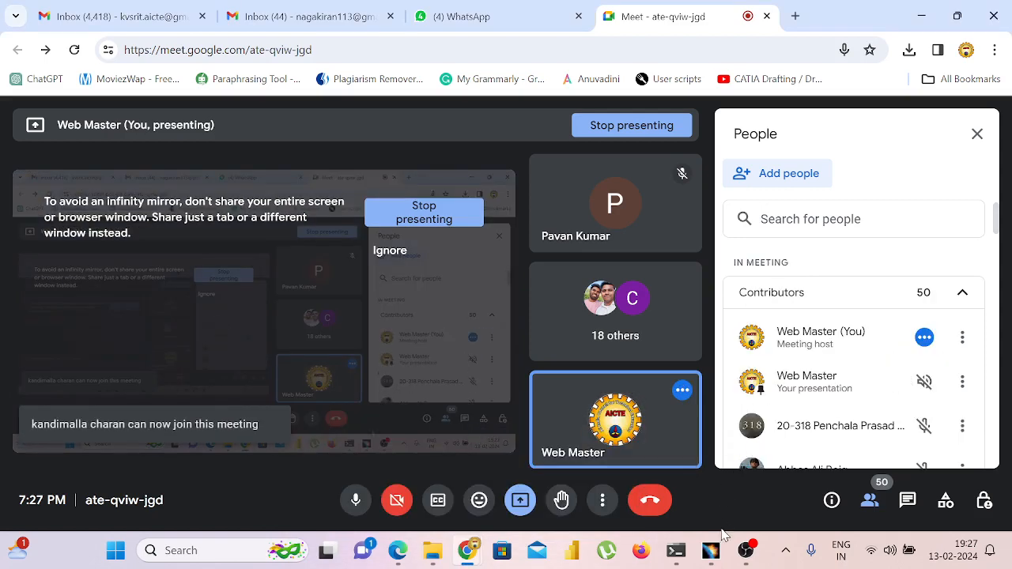
{"action": "left_click", "coordinate": [710, 551]}
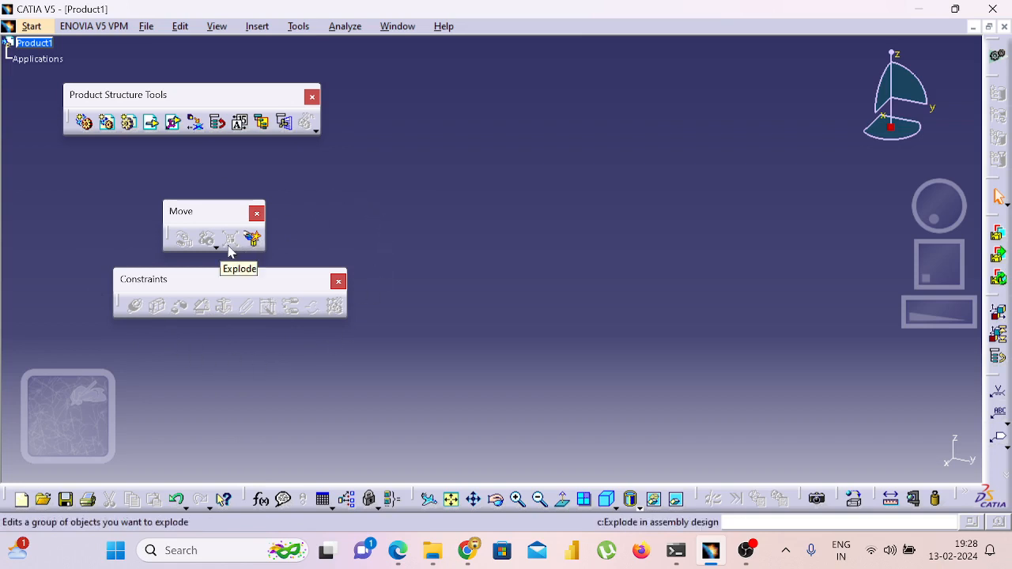
{"action": "left_click", "coordinate": [151, 130]}
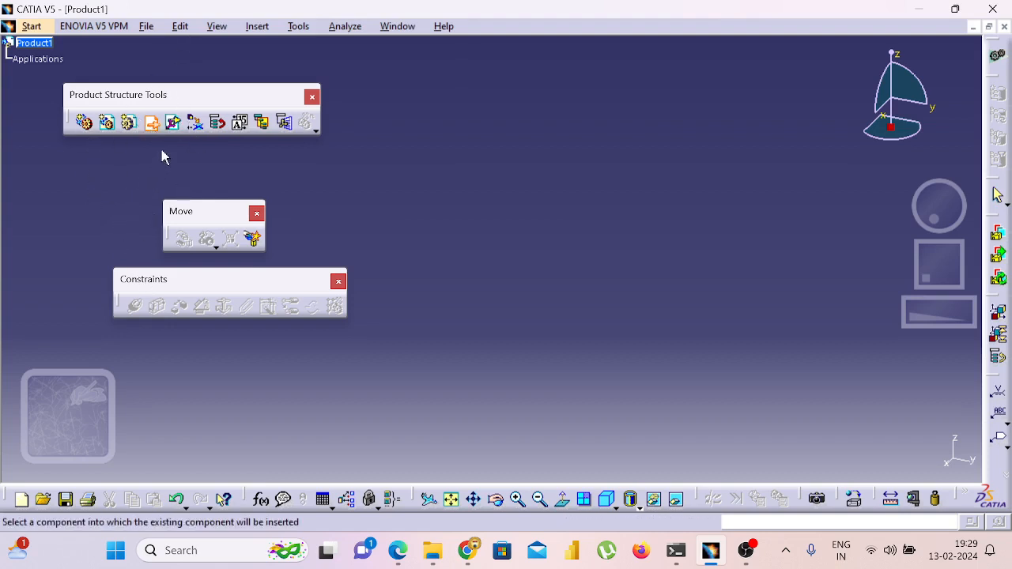
{"action": "left_click", "coordinate": [35, 45]}
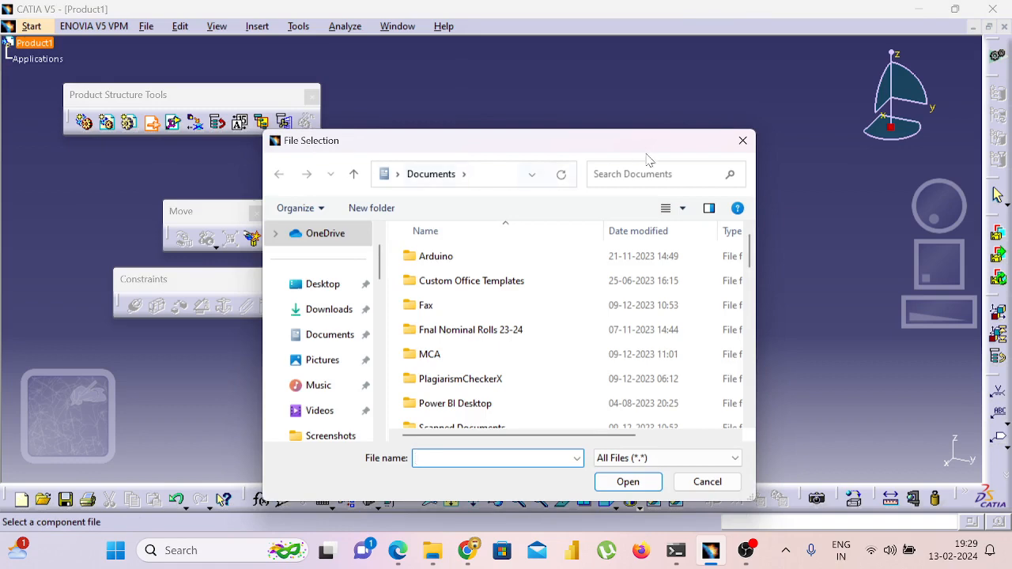
{"action": "left_click", "coordinate": [744, 141]}
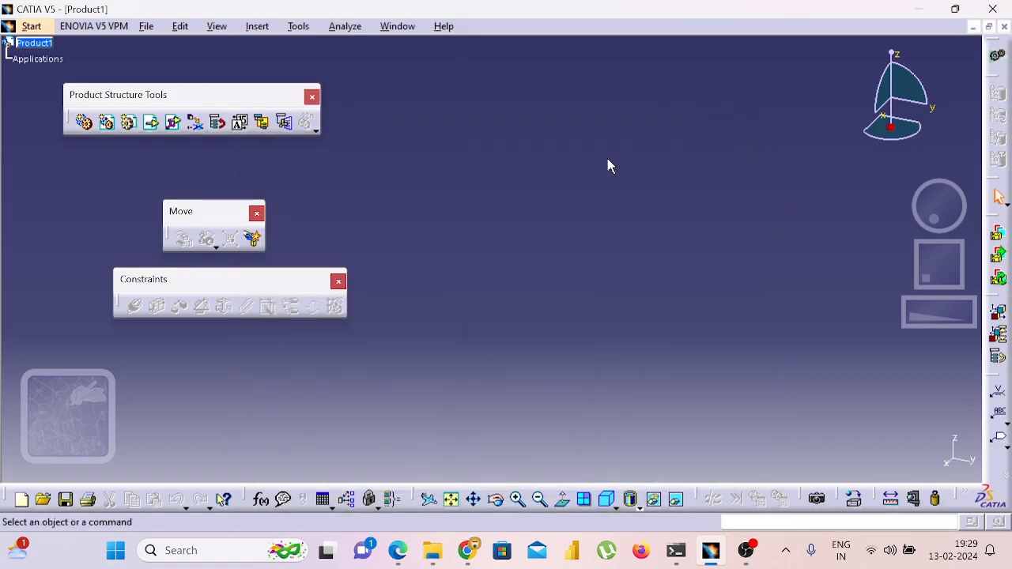
{"action": "left_click", "coordinate": [152, 125]}
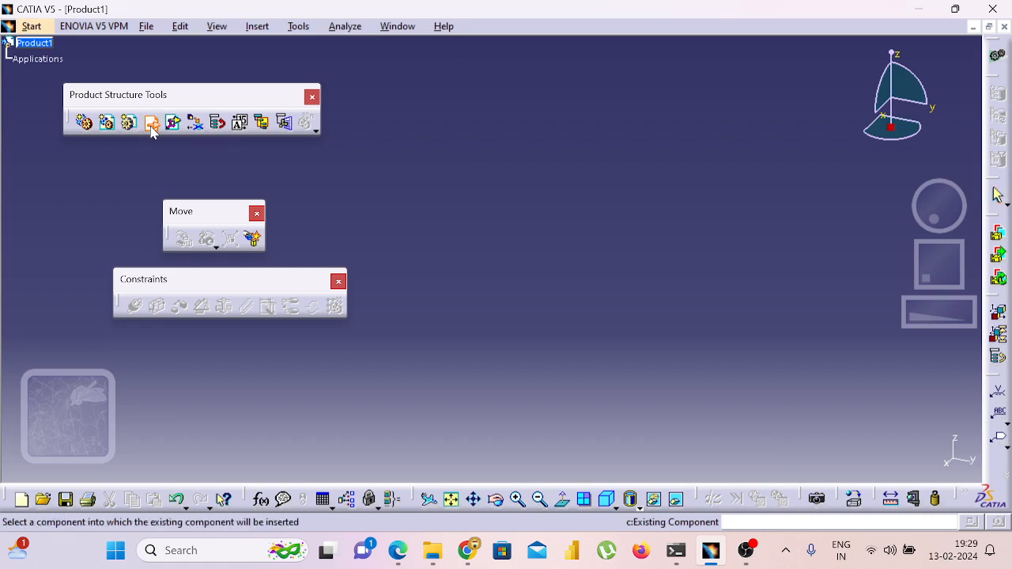
{"action": "left_click", "coordinate": [42, 46]}
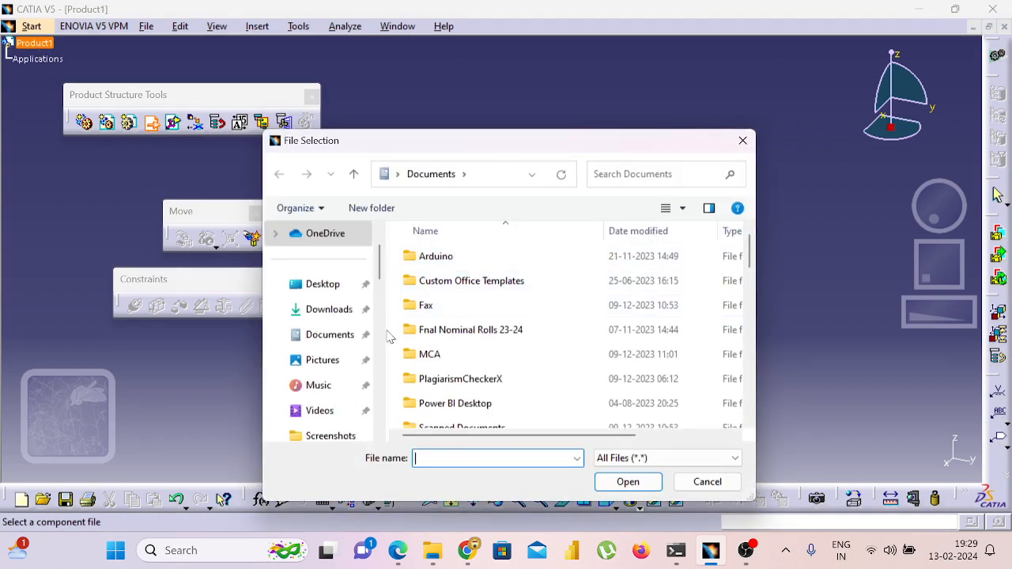
{"action": "scroll", "coordinate": [384, 344], "scroll_direction": "down", "scroll_amount": 1}
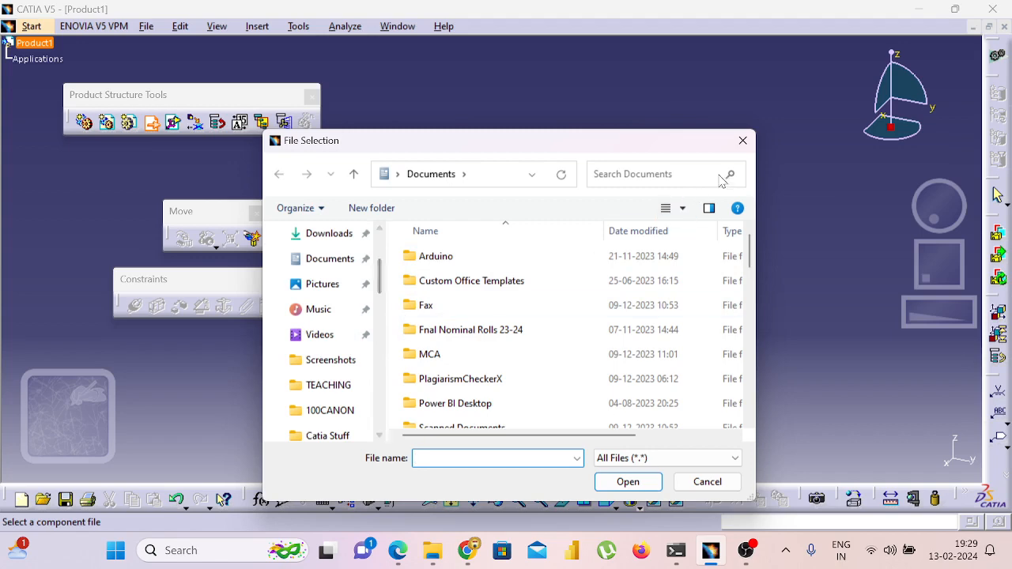
{"action": "left_click", "coordinate": [742, 140]}
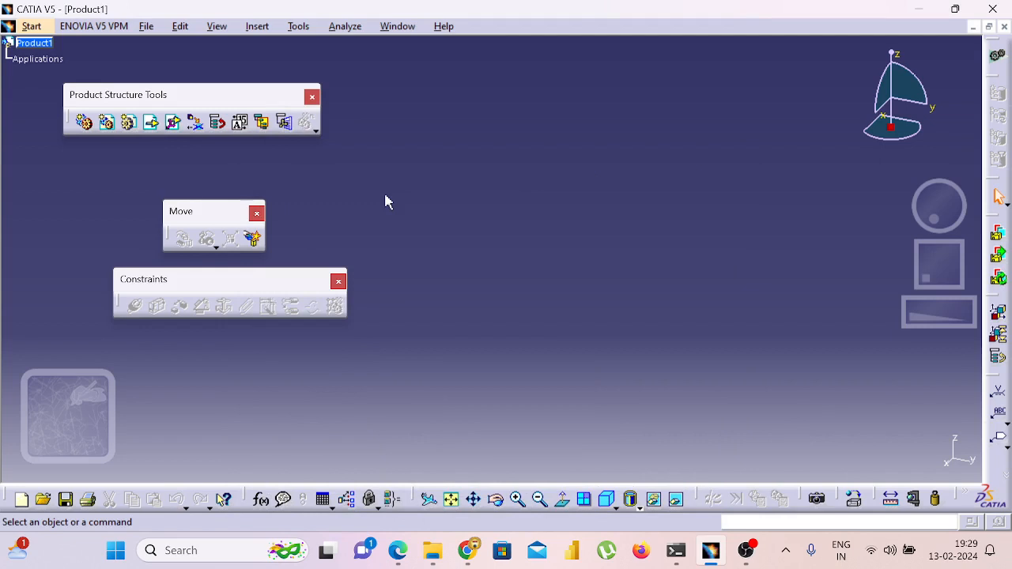
Start inserting an existing component into Product1 and look through the Documents folder for the part files
{"action": "left_click", "coordinate": [154, 133]}
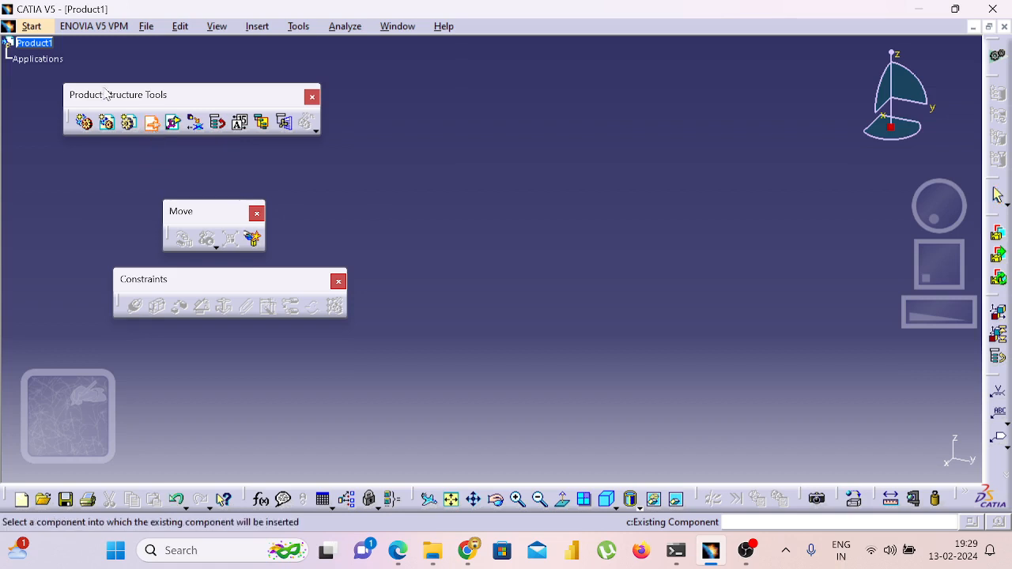
{"action": "left_click", "coordinate": [24, 46]}
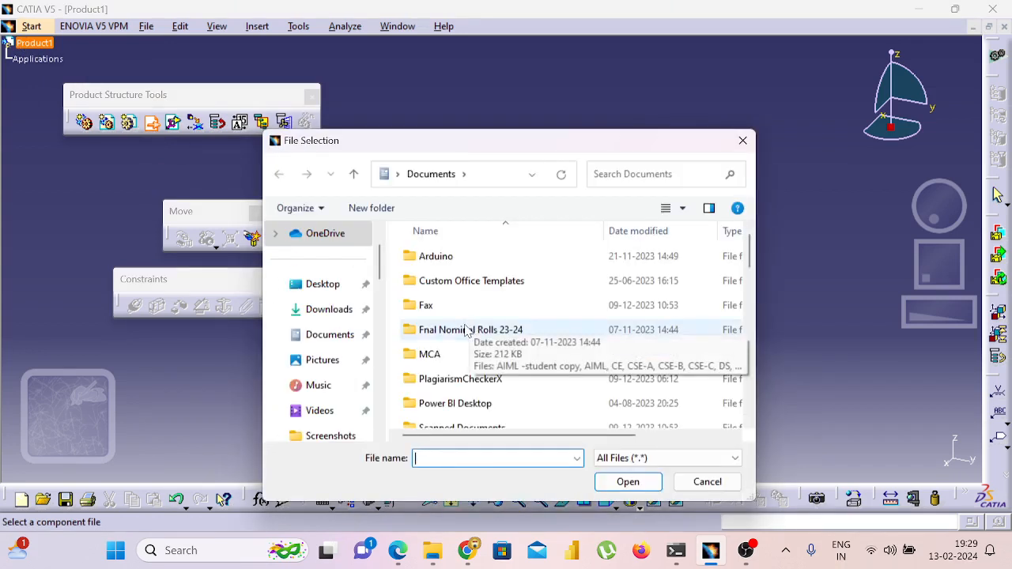
{"action": "scroll", "coordinate": [465, 333], "scroll_direction": "down", "scroll_amount": 10}
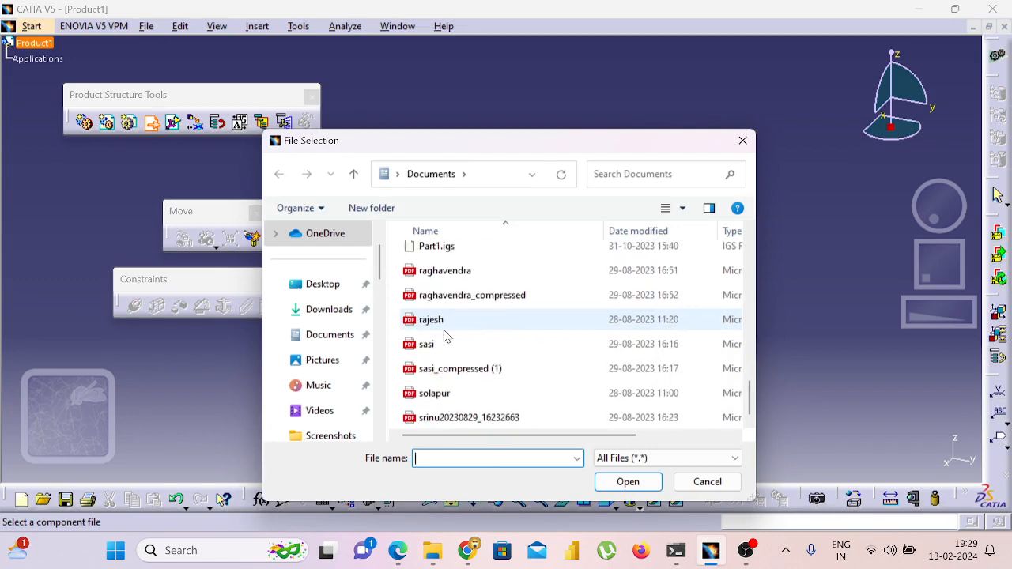
{"action": "scroll", "coordinate": [376, 366], "scroll_direction": "down", "scroll_amount": 4}
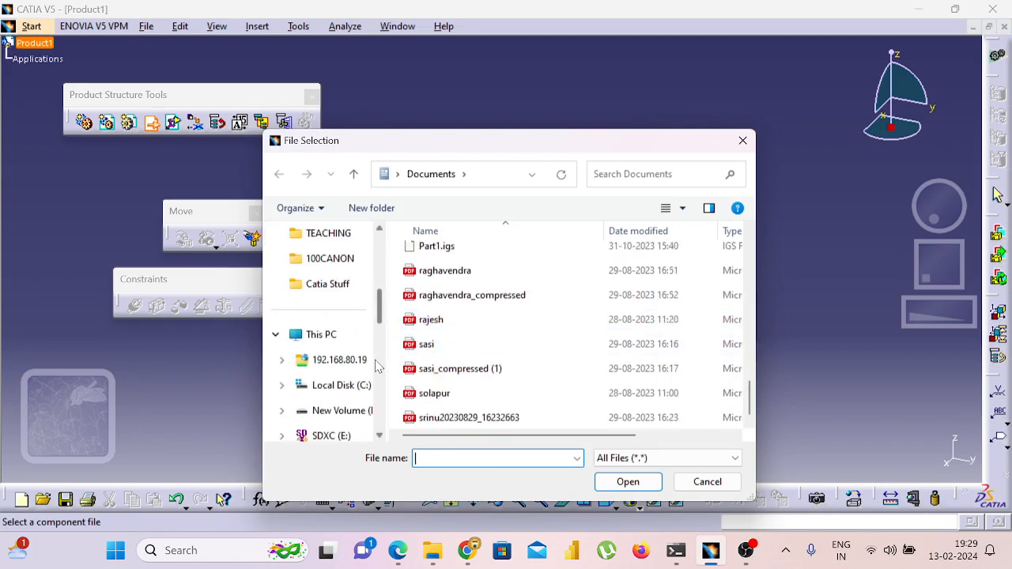
{"action": "scroll", "coordinate": [377, 366], "scroll_direction": "up", "scroll_amount": 3}
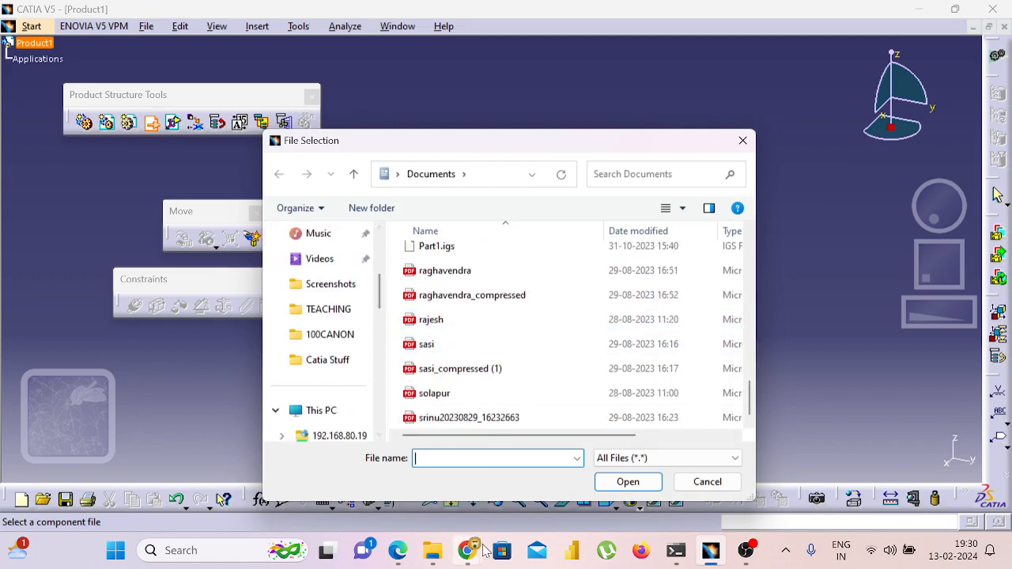
Check the participants in the Google Meet call in Chrome, and return to CATIA's file selection
{"action": "mouse_move", "coordinate": [462, 538]}
{"action": "left_click", "coordinate": [404, 461]}
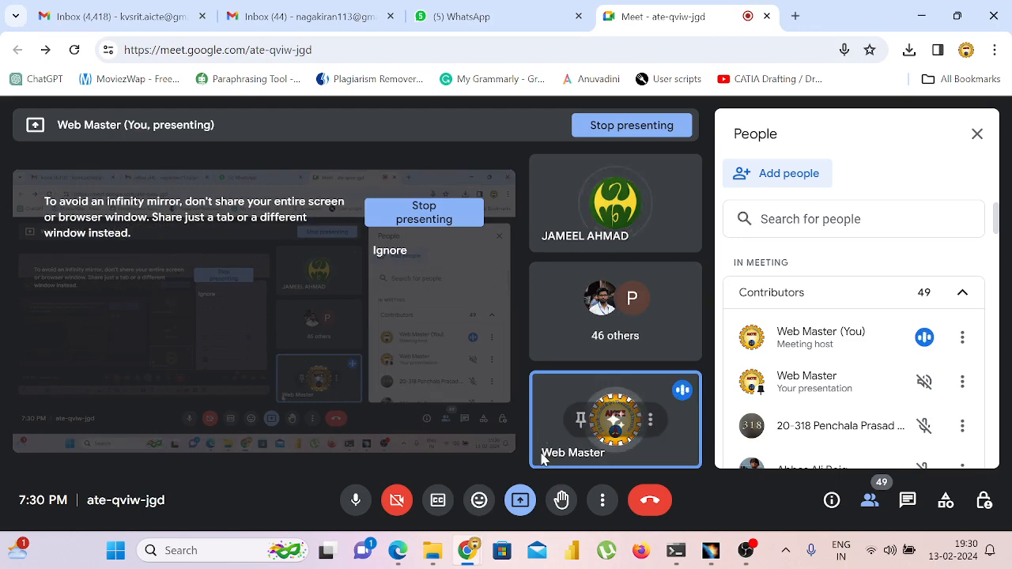
{"action": "mouse_move", "coordinate": [467, 551]}
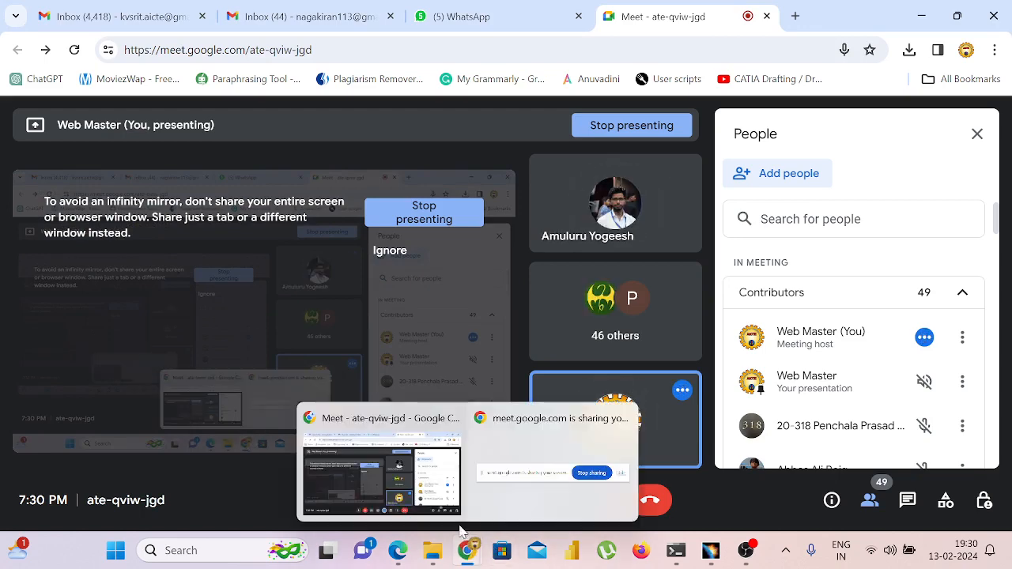
{"action": "left_click", "coordinate": [711, 550]}
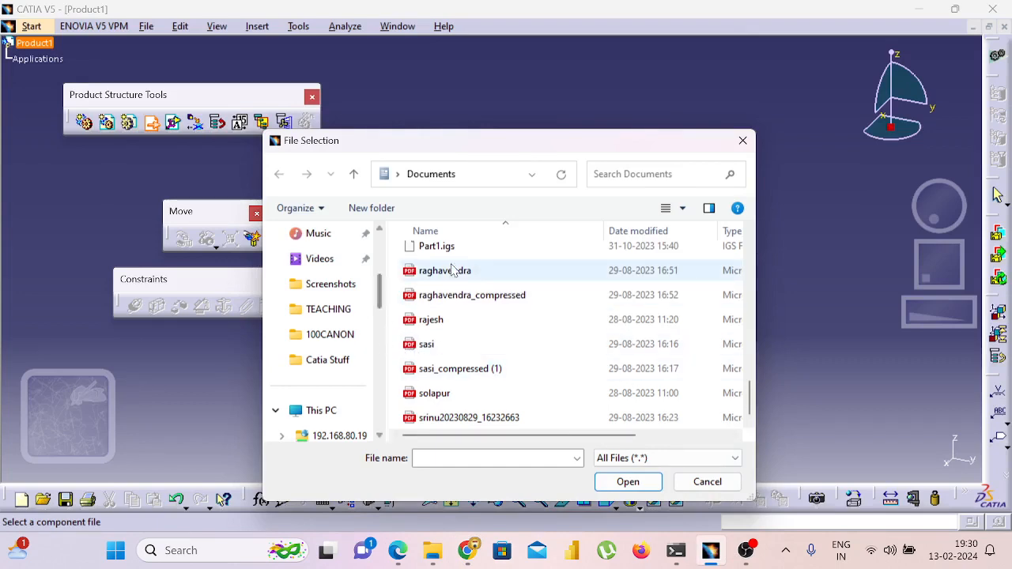
Browse to the Pictures folder for the component file, and reposition and enlarge the File Selection dialog
{"action": "left_click_drag", "start_coordinate": [704, 147], "coordinate": [693, 125]}
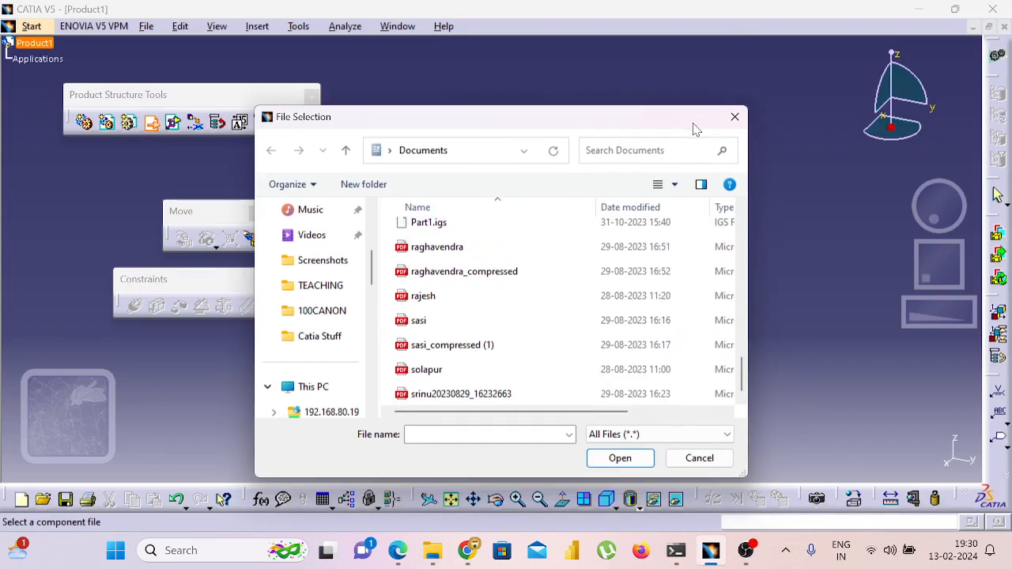
{"action": "scroll", "coordinate": [318, 314], "scroll_direction": "up", "scroll_amount": 1}
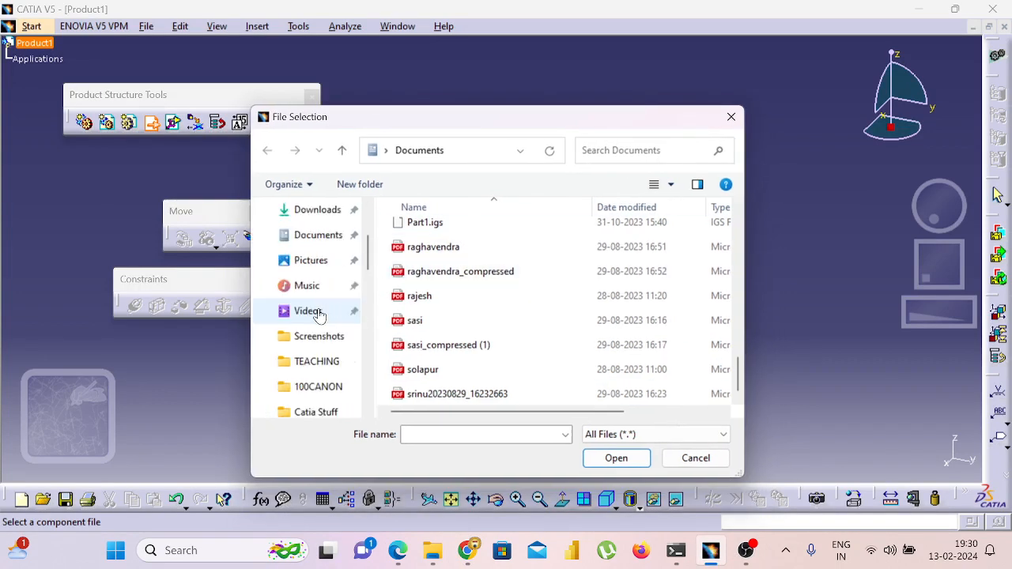
{"action": "left_click", "coordinate": [322, 236]}
{"action": "scroll", "coordinate": [326, 245], "scroll_direction": "down", "scroll_amount": 4}
{"action": "scroll", "coordinate": [435, 286], "scroll_direction": "down", "scroll_amount": 10}
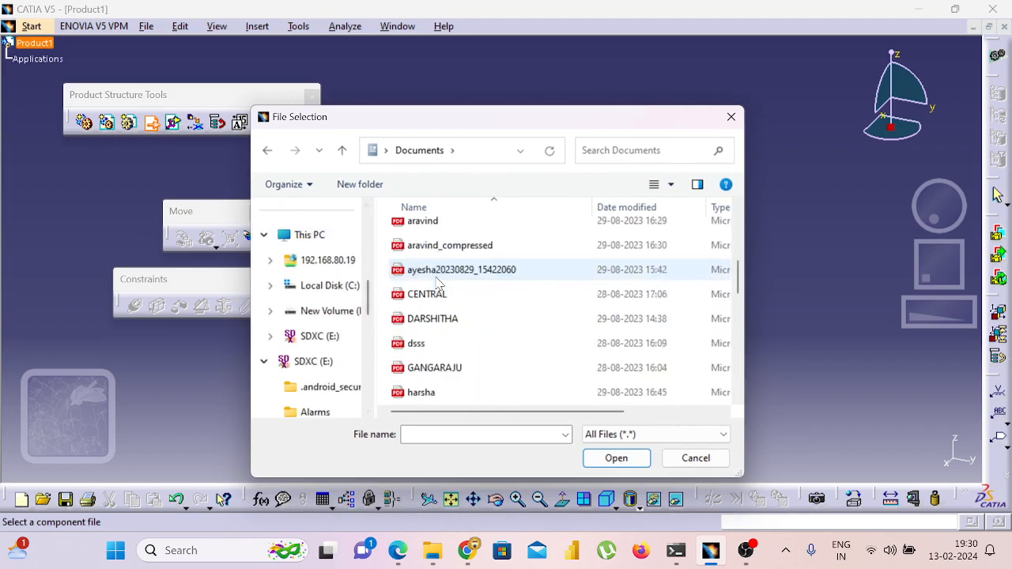
{"action": "scroll", "coordinate": [341, 332], "scroll_direction": "down", "scroll_amount": 1}
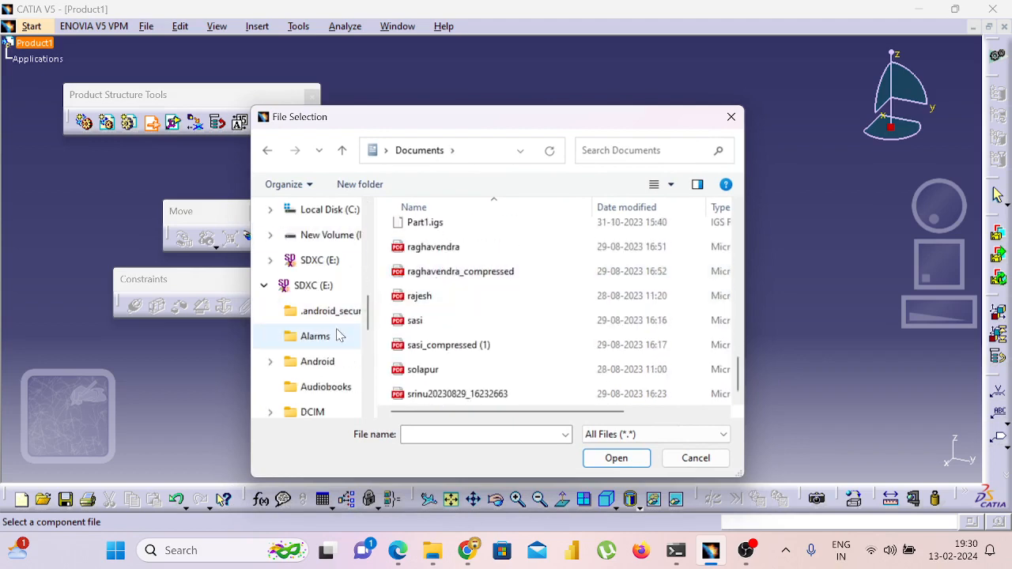
{"action": "scroll", "coordinate": [336, 317], "scroll_direction": "up", "scroll_amount": 5}
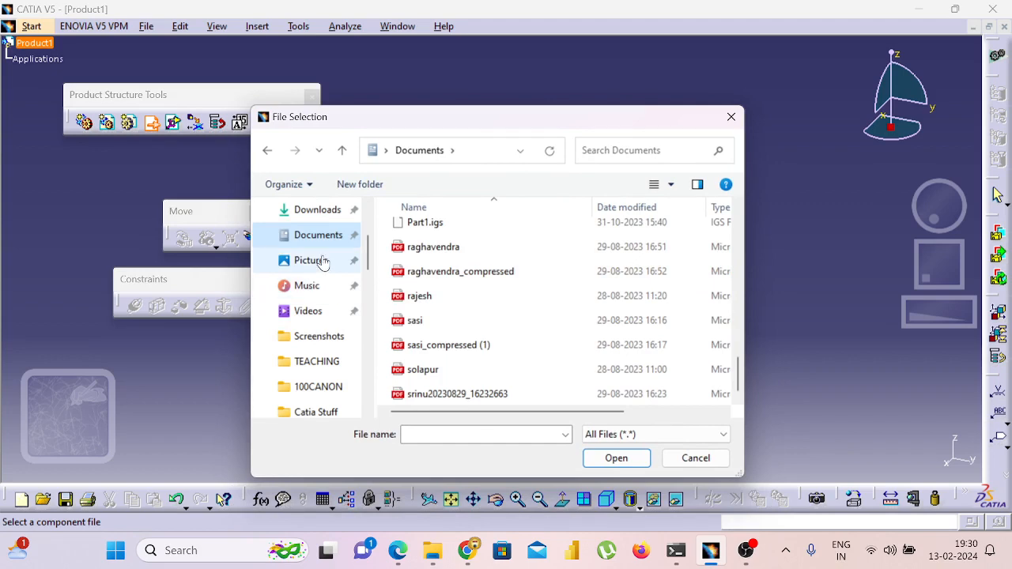
{"action": "left_click", "coordinate": [319, 261]}
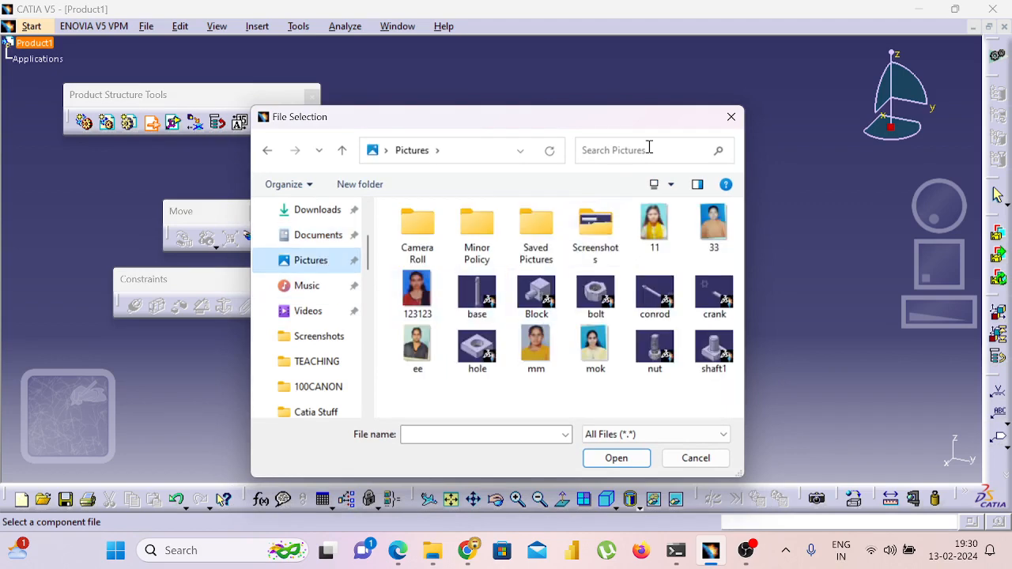
{"action": "left_click_drag", "start_coordinate": [320, 119], "coordinate": [262, 107]}
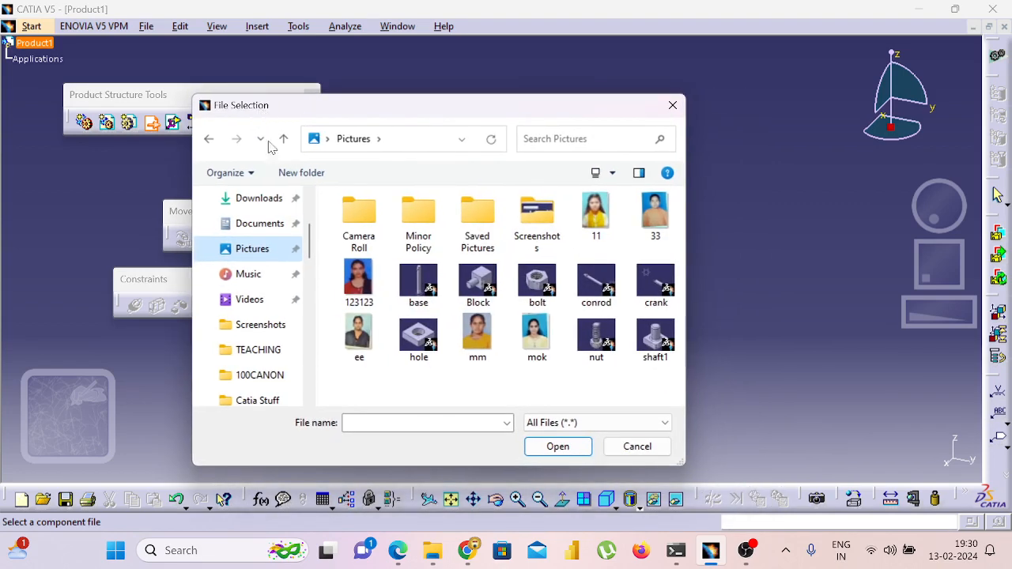
{"action": "left_click_drag", "start_coordinate": [685, 465], "coordinate": [843, 487]}
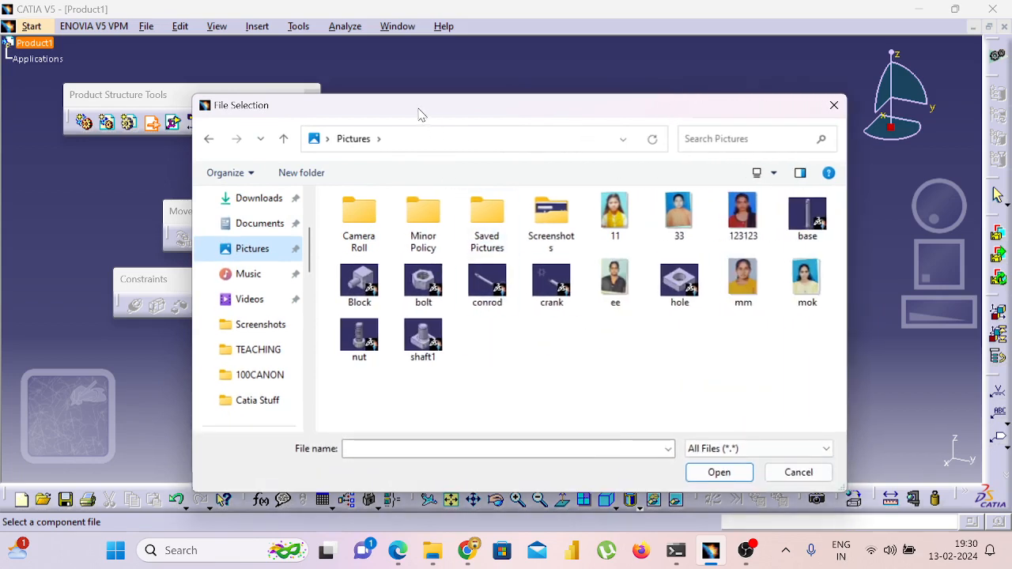
Reposition the File Selection dialog and compare the Pictures folder's files in the List and Medium icons views
{"action": "left_click_drag", "start_coordinate": [419, 114], "coordinate": [373, 80]}
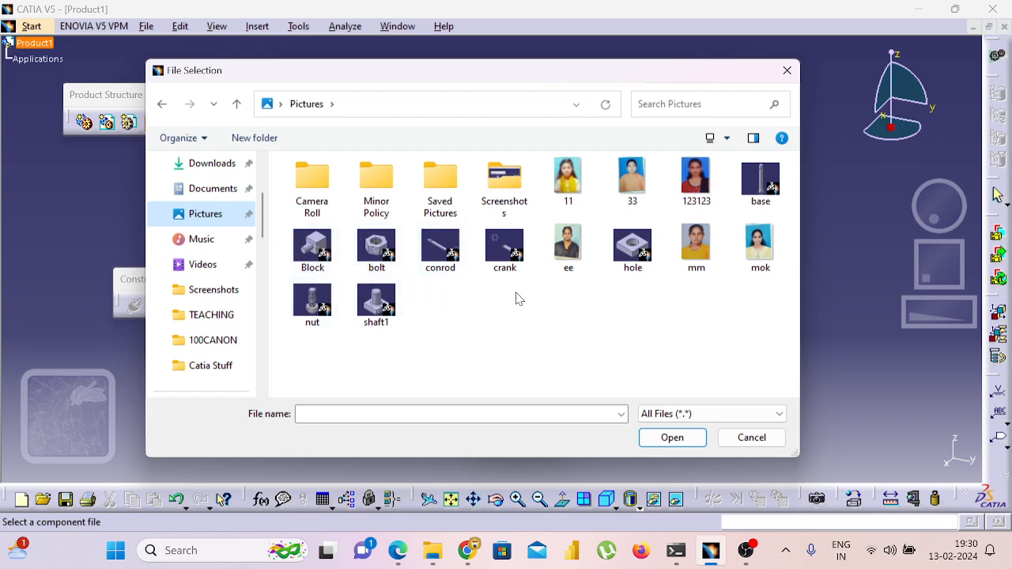
{"action": "left_click", "coordinate": [726, 141]}
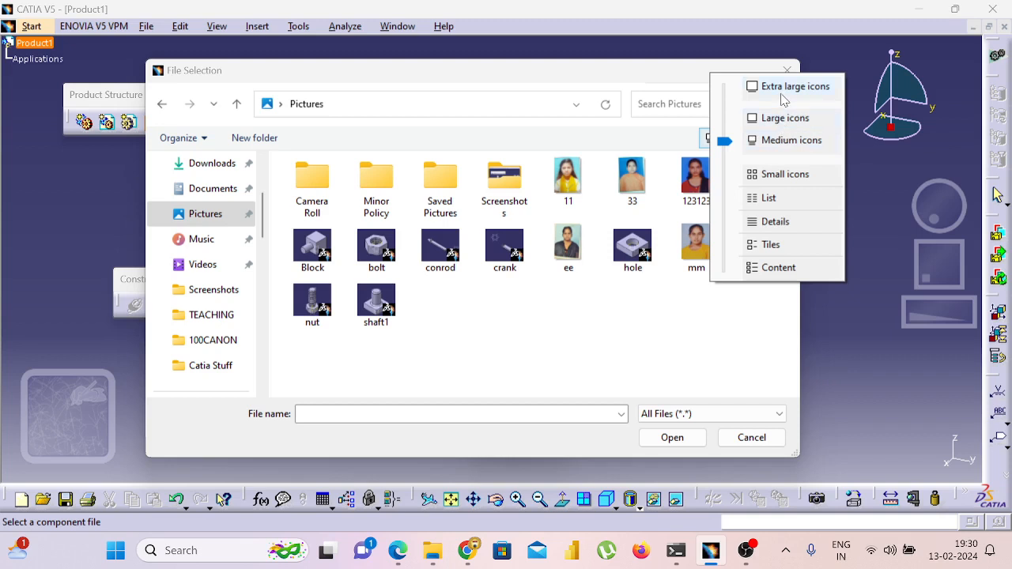
{"action": "left_click", "coordinate": [771, 198]}
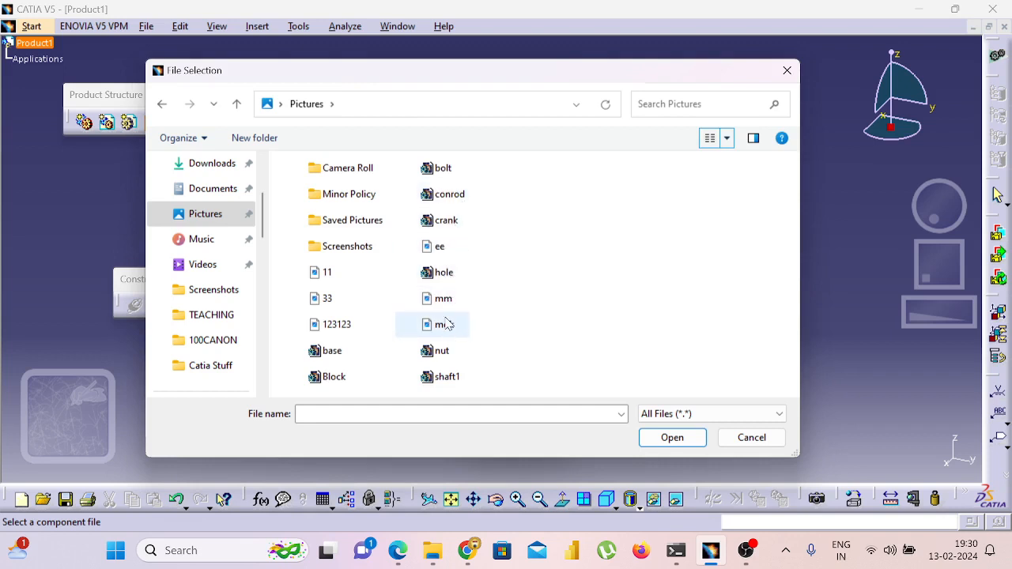
{"action": "left_click", "coordinate": [727, 138]}
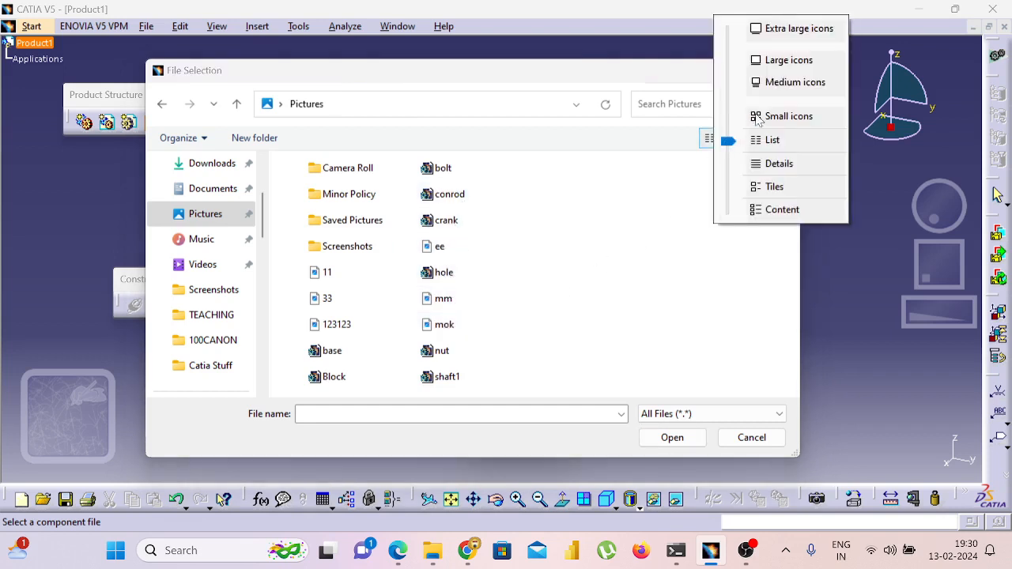
{"action": "left_click", "coordinate": [793, 84]}
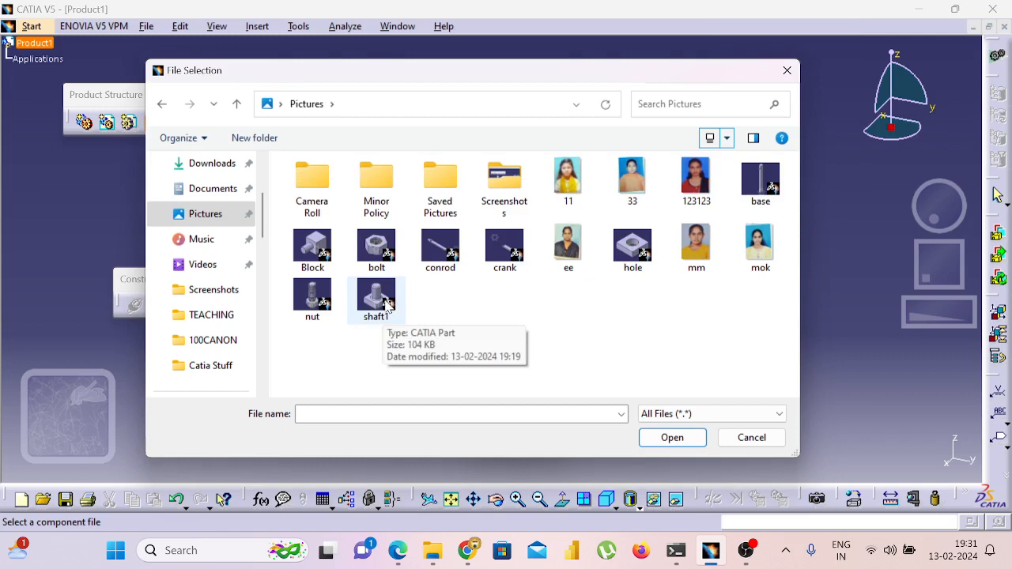
{"action": "left_click", "coordinate": [725, 139]}
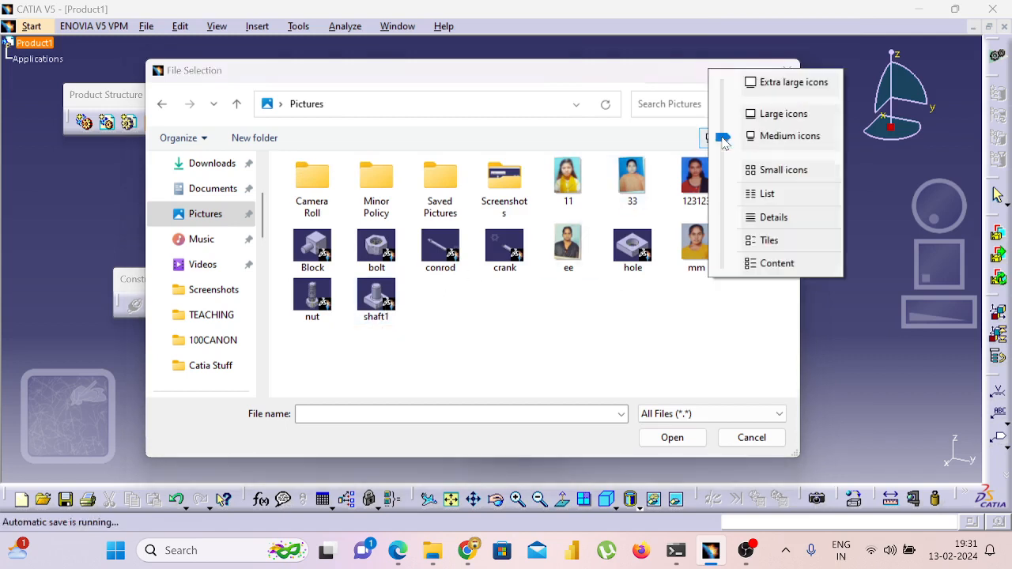
{"action": "left_click", "coordinate": [766, 193]}
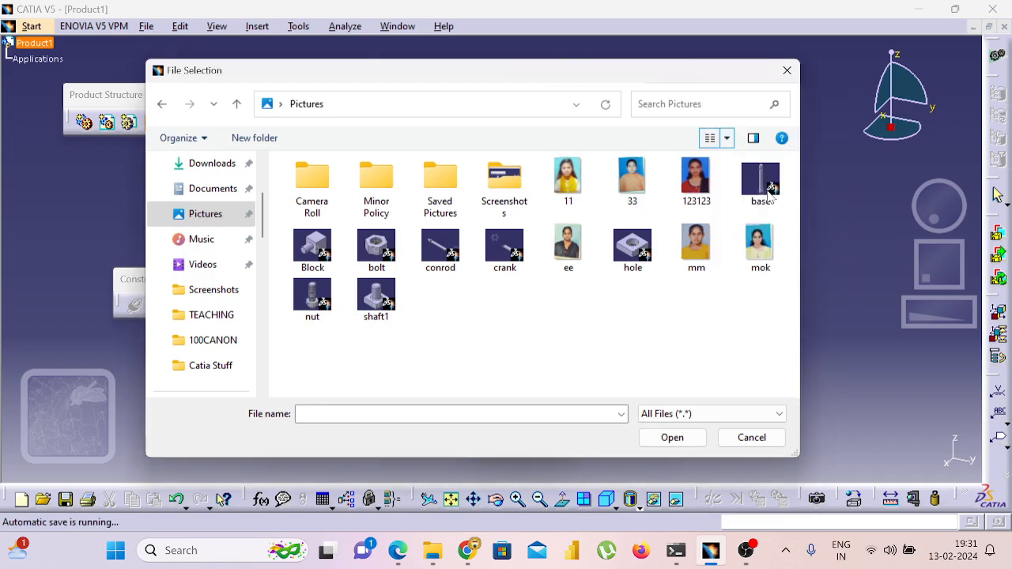
{"action": "left_click", "coordinate": [727, 139]}
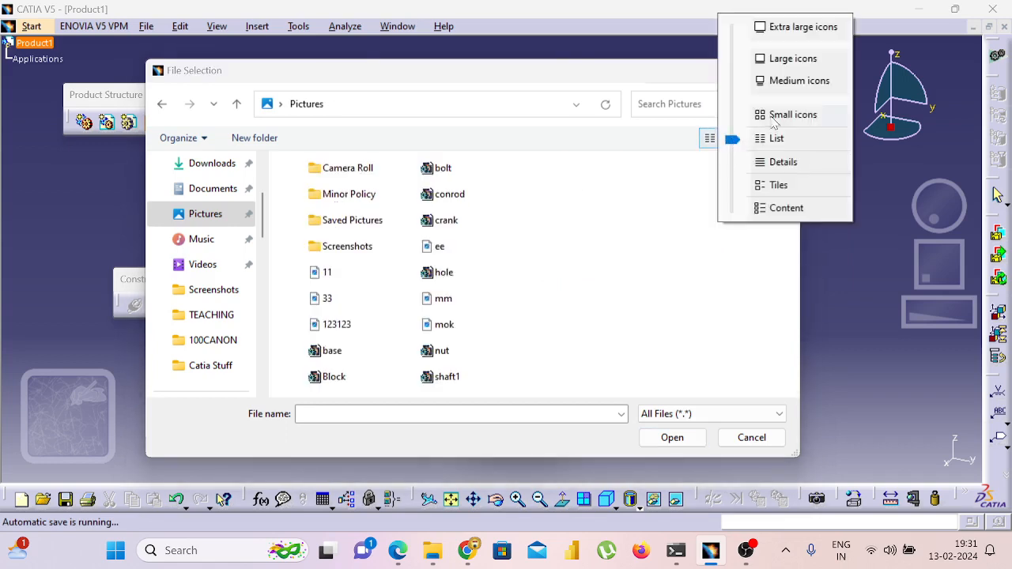
{"action": "left_click", "coordinate": [797, 85]}
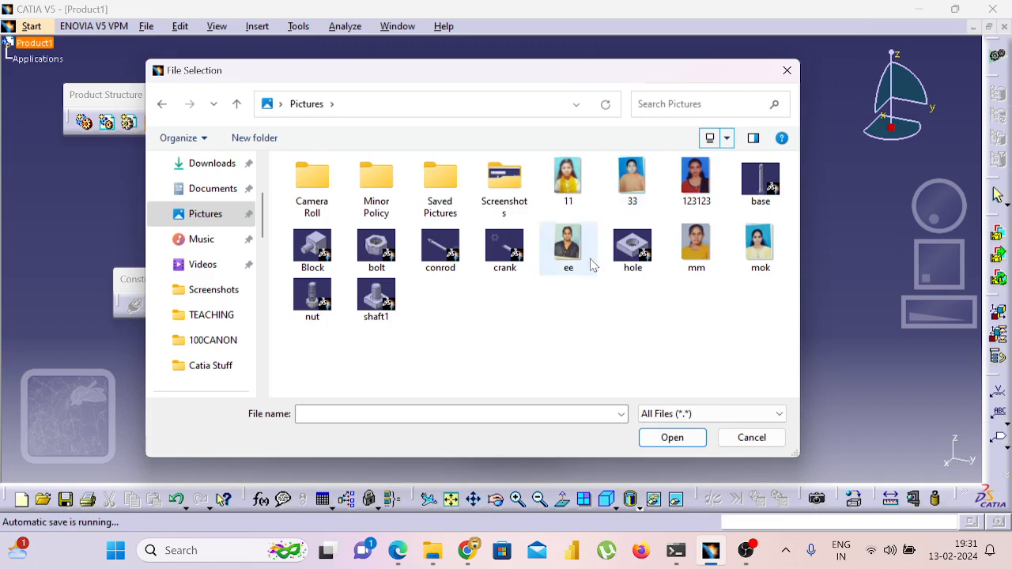
Insert the hole part from the Pictures folder into Product1 and select its top face
{"action": "left_click", "coordinate": [380, 314]}
{"action": "left_click", "coordinate": [640, 258]}
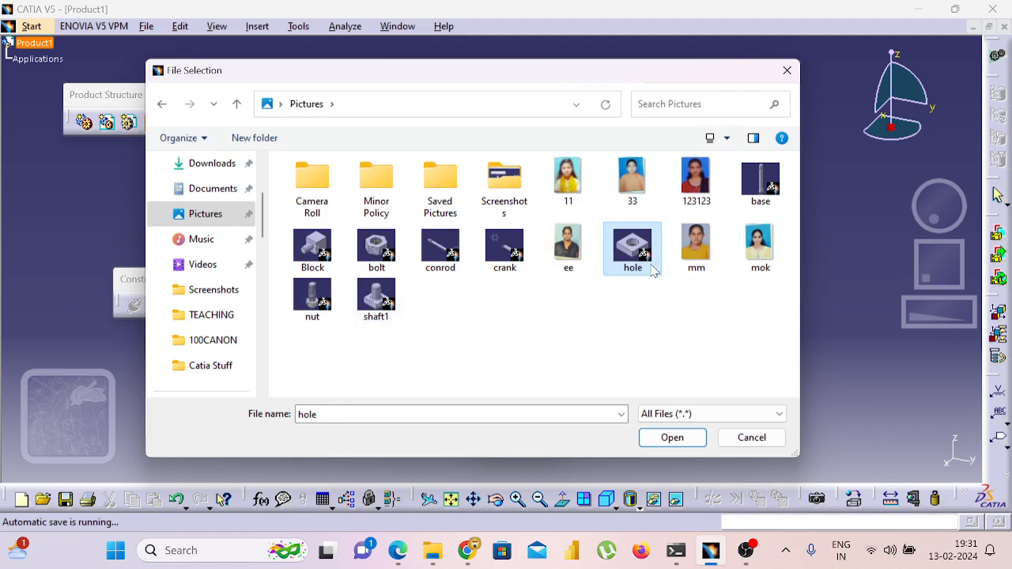
{"action": "left_click", "coordinate": [673, 437]}
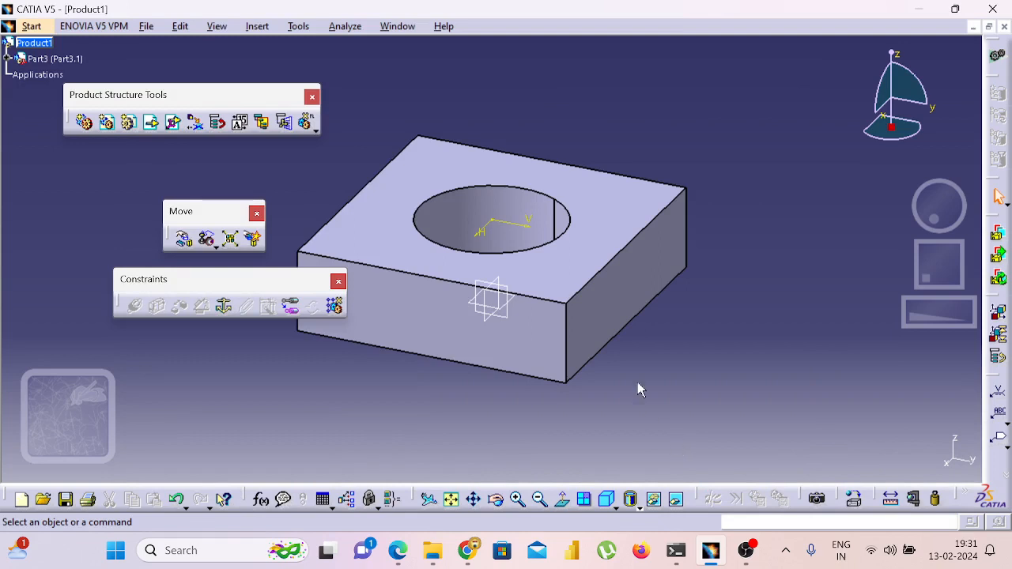
{"action": "left_click", "coordinate": [585, 264]}
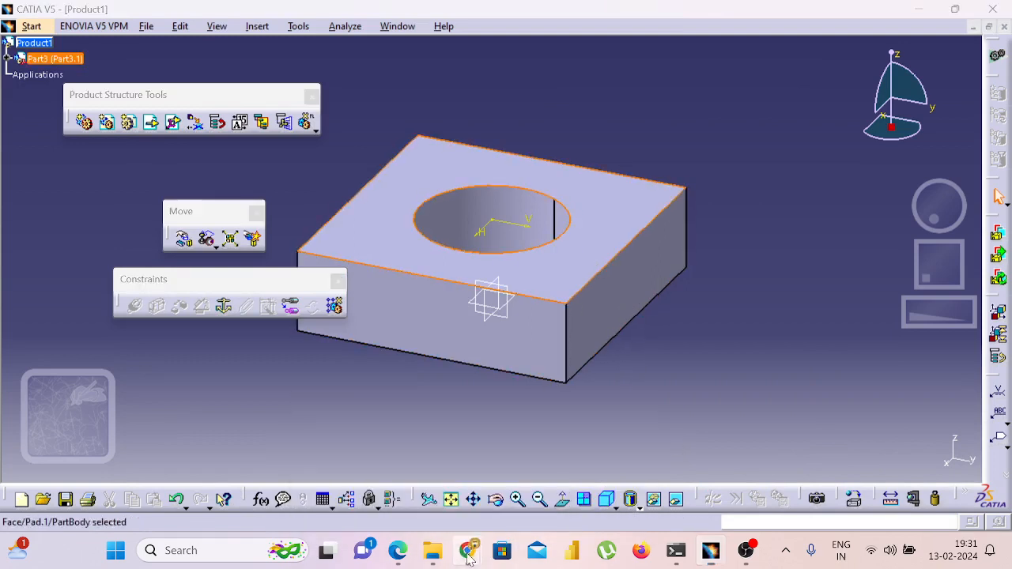
Switch to the Google Meet call in Chrome and look through the participant list for anyone with an open microphone
{"action": "mouse_move", "coordinate": [467, 546]}
{"action": "left_click", "coordinate": [435, 455]}
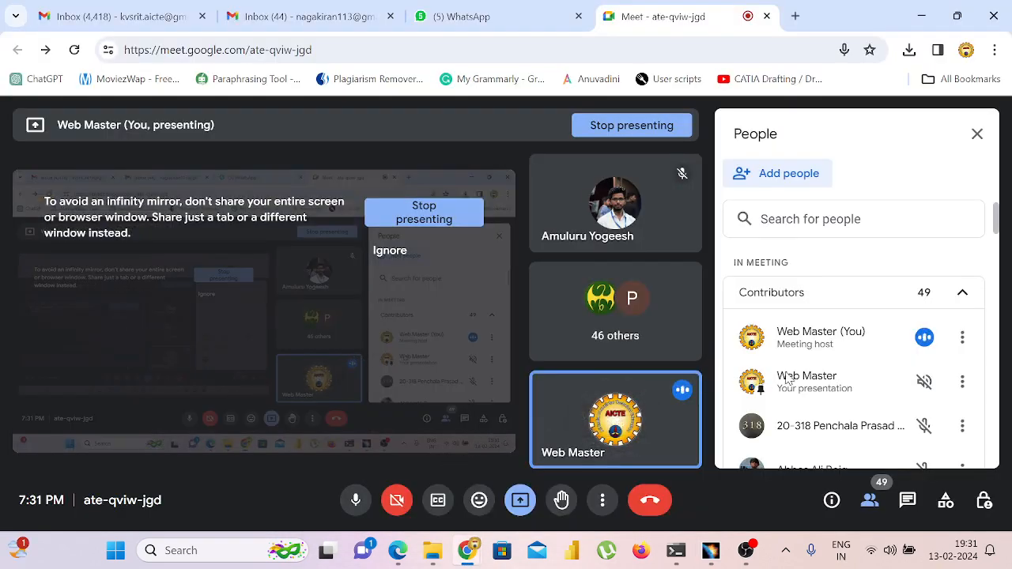
{"action": "scroll", "coordinate": [783, 376], "scroll_direction": "down", "scroll_amount": 3}
{"action": "scroll", "coordinate": [787, 378], "scroll_direction": "down", "scroll_amount": 15}
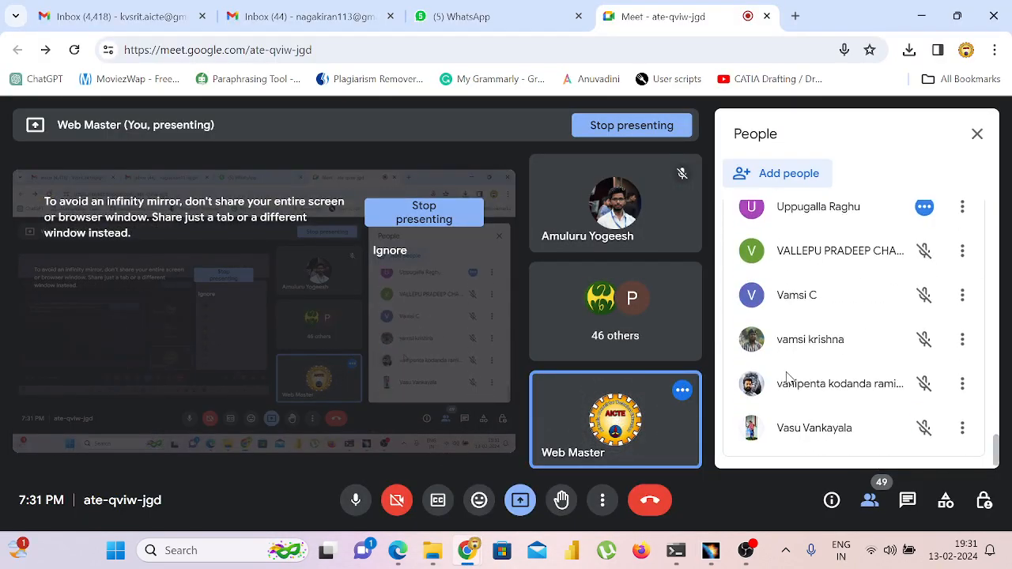
{"action": "scroll", "coordinate": [786, 378], "scroll_direction": "up", "scroll_amount": 2}
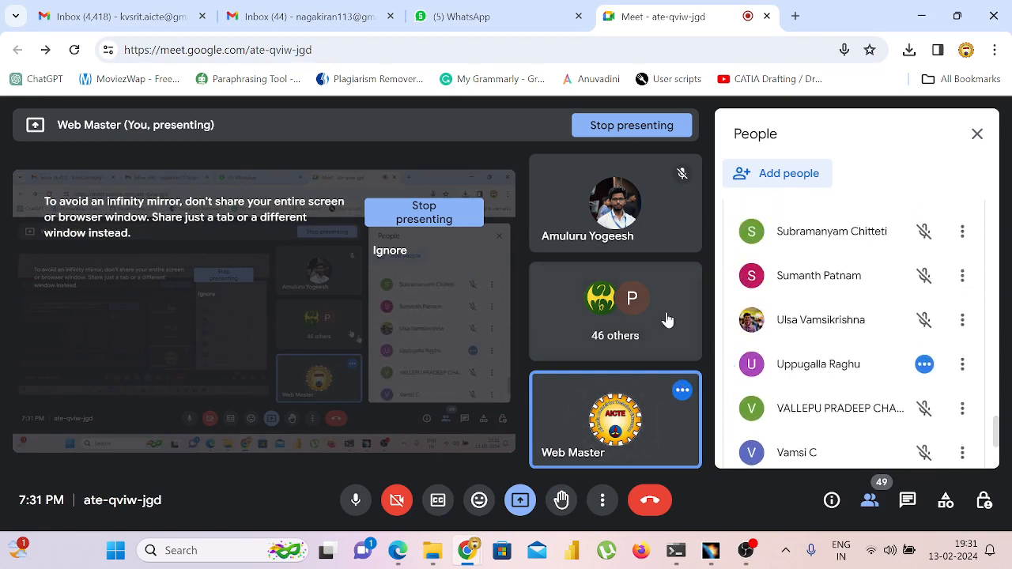
{"action": "left_click", "coordinate": [631, 316]}
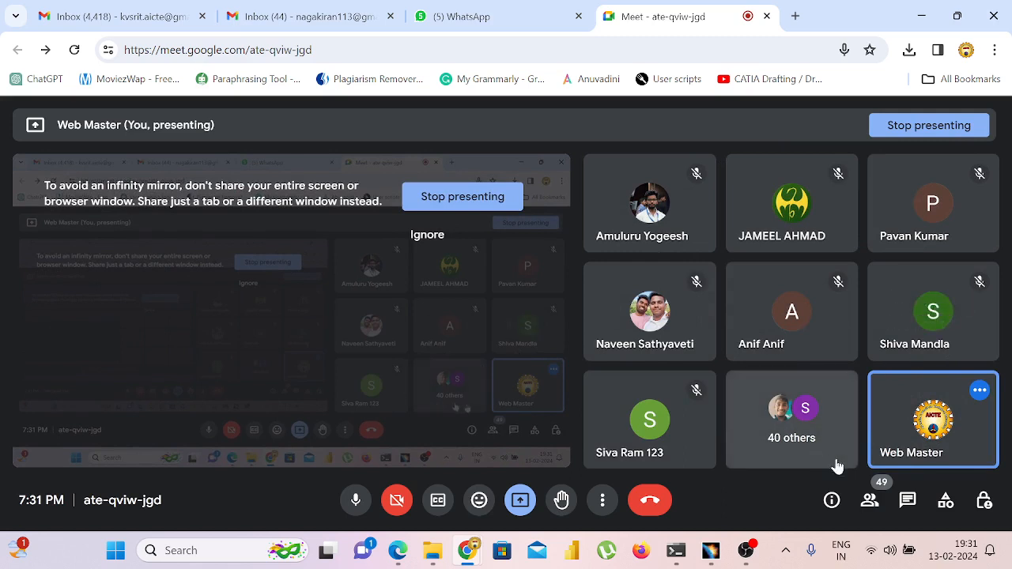
{"action": "left_click", "coordinate": [872, 500]}
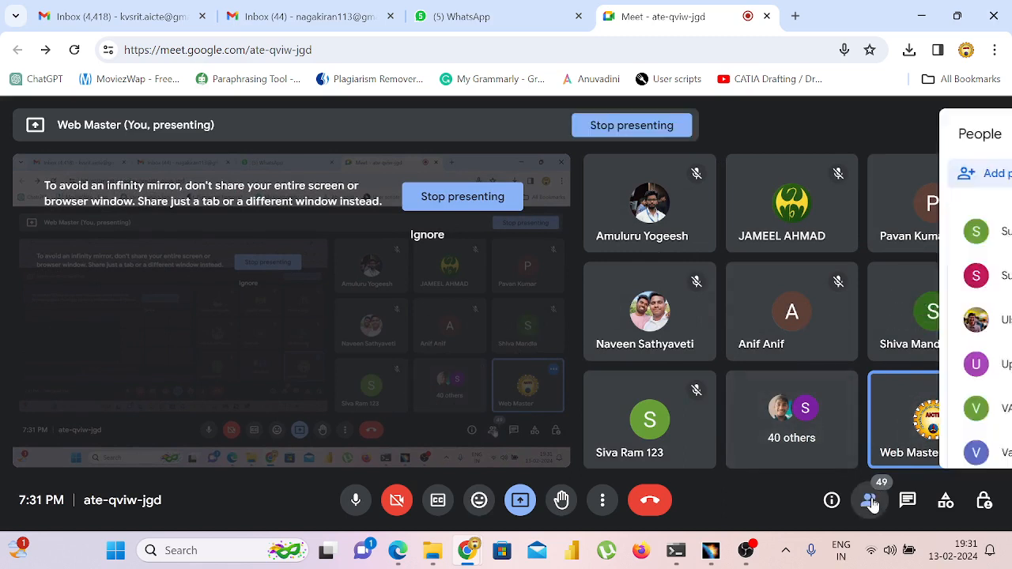
{"action": "scroll", "coordinate": [882, 399], "scroll_direction": "down", "scroll_amount": 1}
{"action": "scroll", "coordinate": [882, 400], "scroll_direction": "down", "scroll_amount": 1}
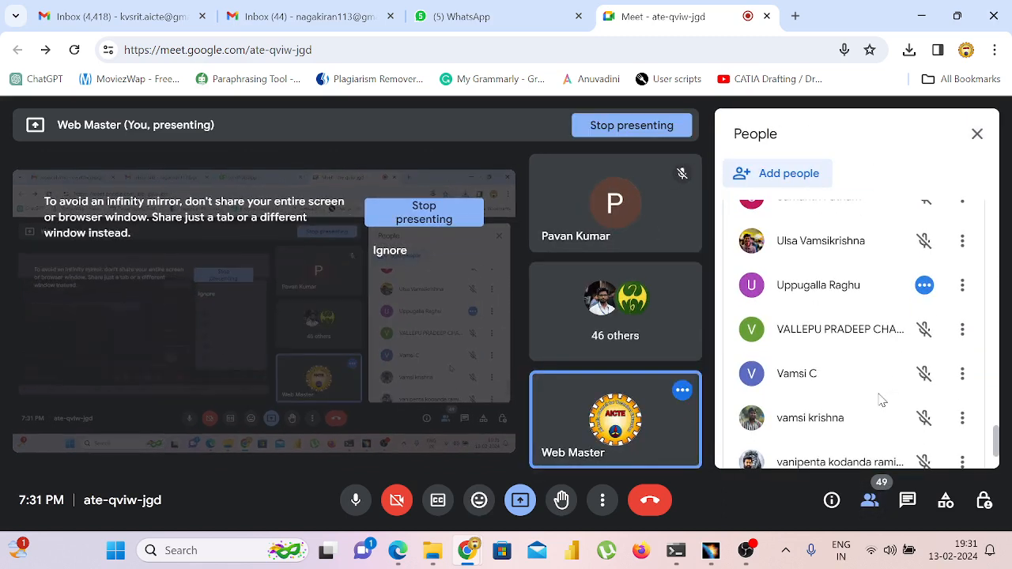
Mute the participant whose microphone is on for everyone in the call, and return to CATIA
{"action": "right_click", "coordinate": [928, 287]}
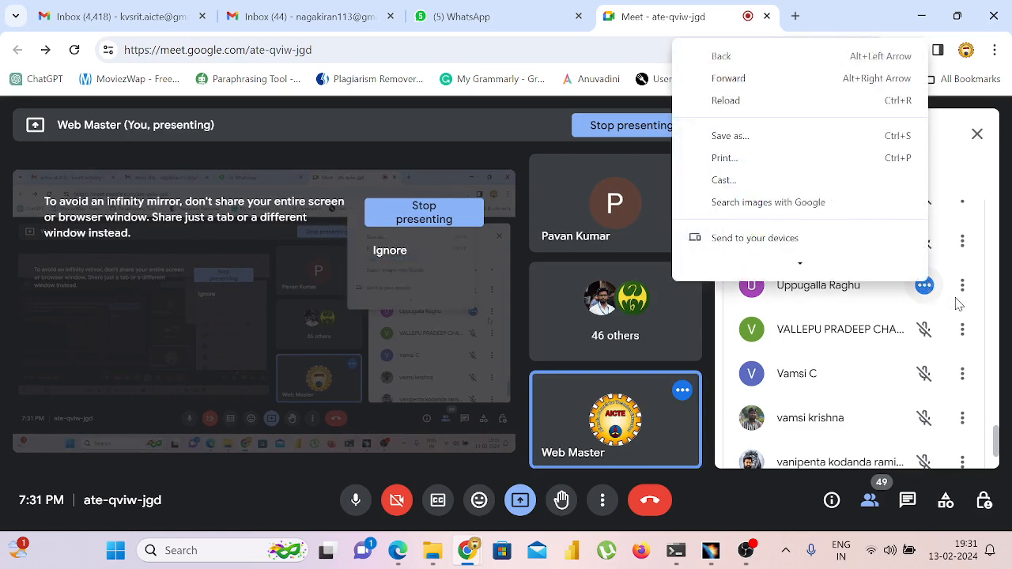
{"action": "left_click", "coordinate": [960, 285]}
{"action": "left_click", "coordinate": [962, 285]}
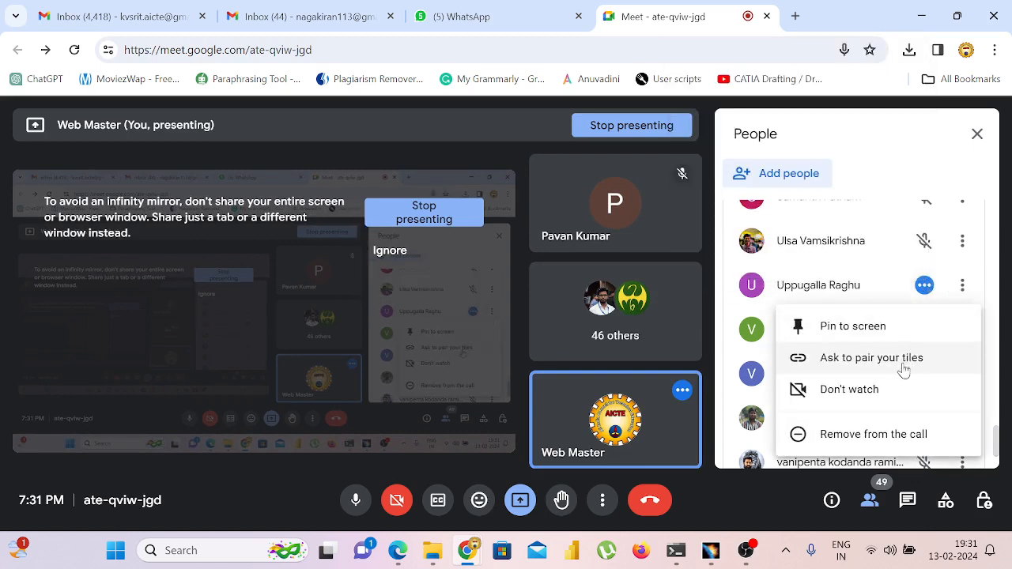
{"action": "left_click", "coordinate": [921, 289]}
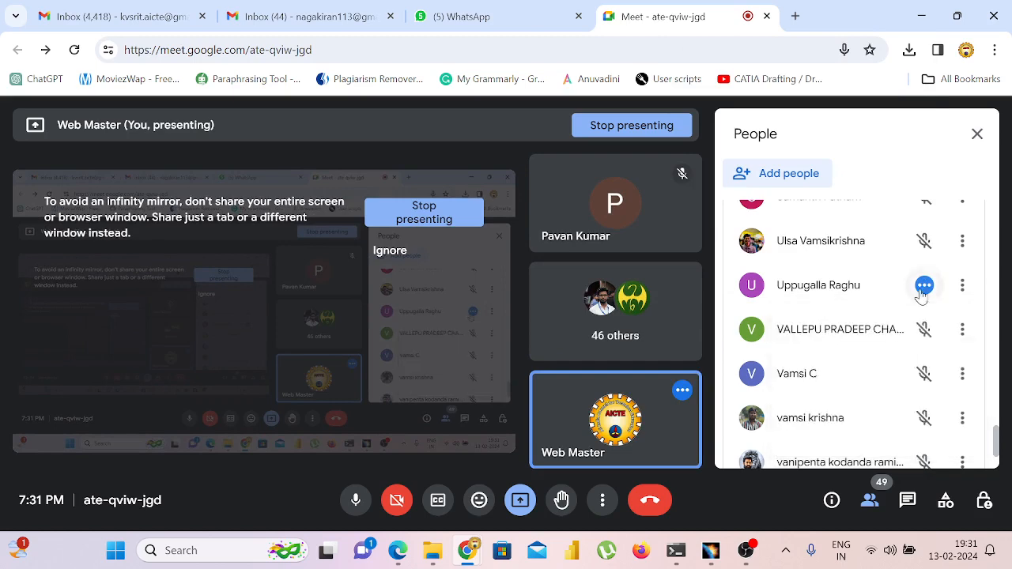
{"action": "left_click", "coordinate": [924, 288]}
{"action": "left_click", "coordinate": [615, 345]}
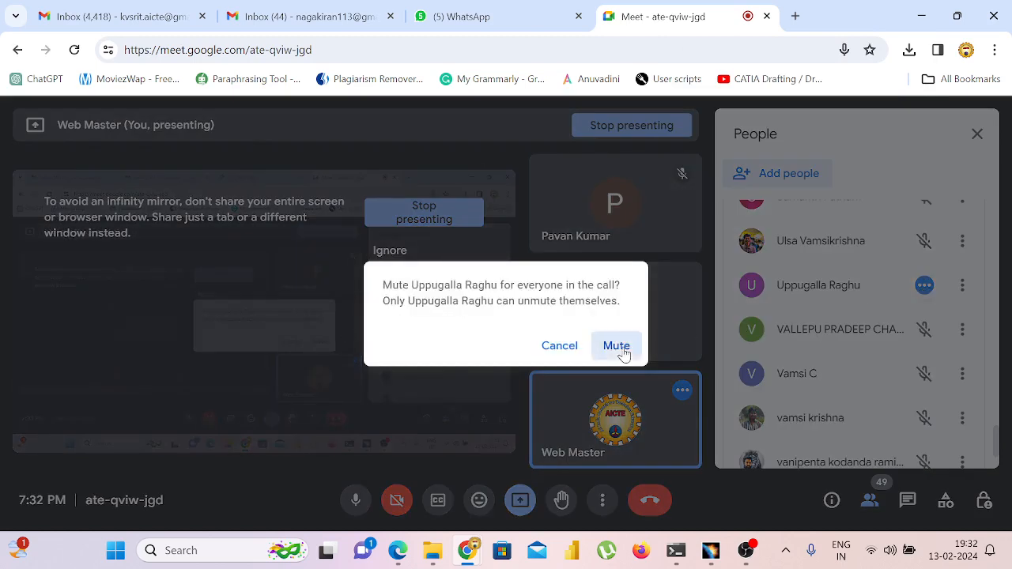
{"action": "mouse_move", "coordinate": [710, 550]}
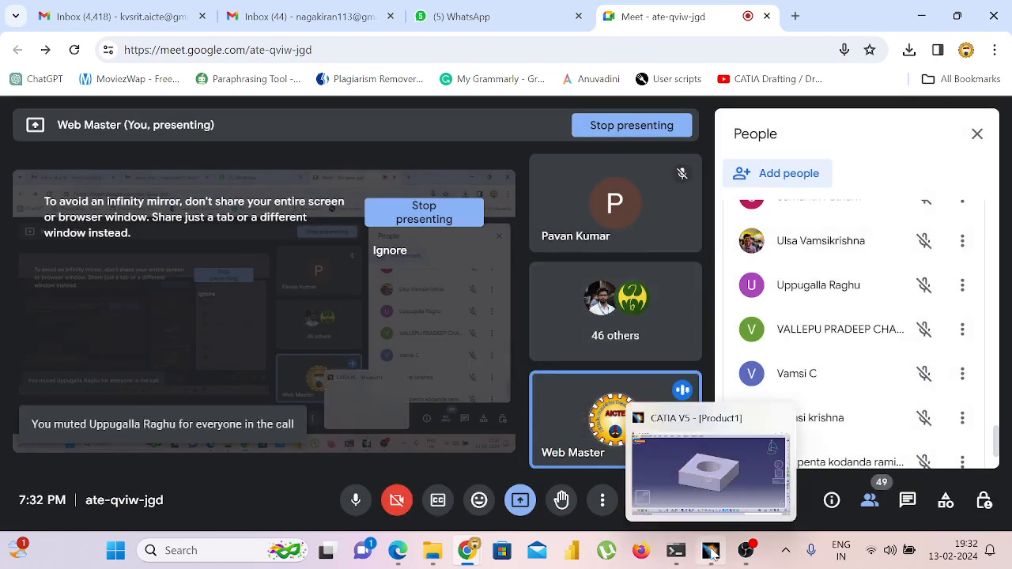
{"action": "left_click", "coordinate": [672, 454]}
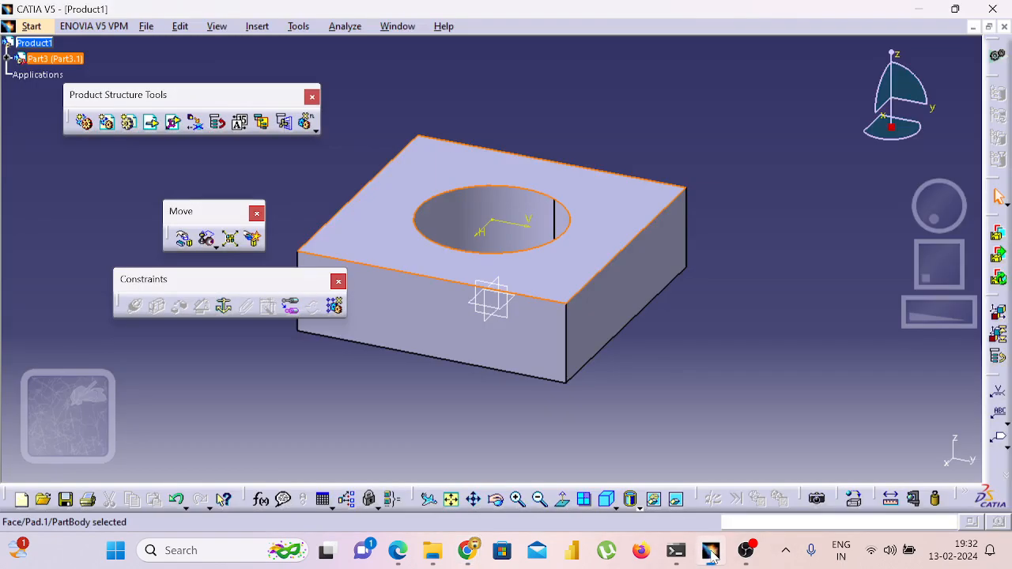
Deselect the face and undo the insertion of the hole part into Product1
{"action": "left_click", "coordinate": [670, 438]}
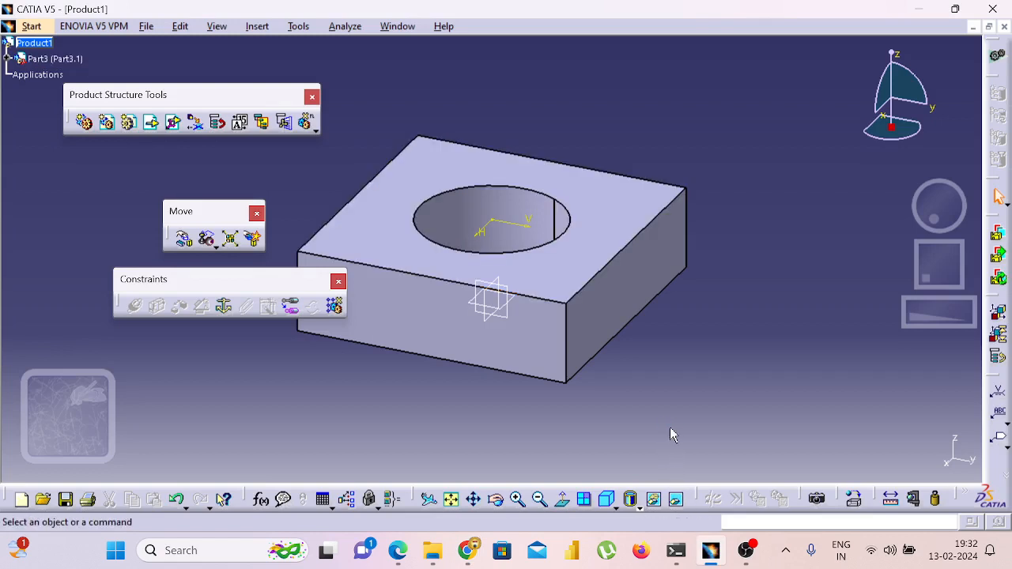
{"action": "key", "text": "ctrl+z"}
{"action": "key", "text": "ctrl+z"}
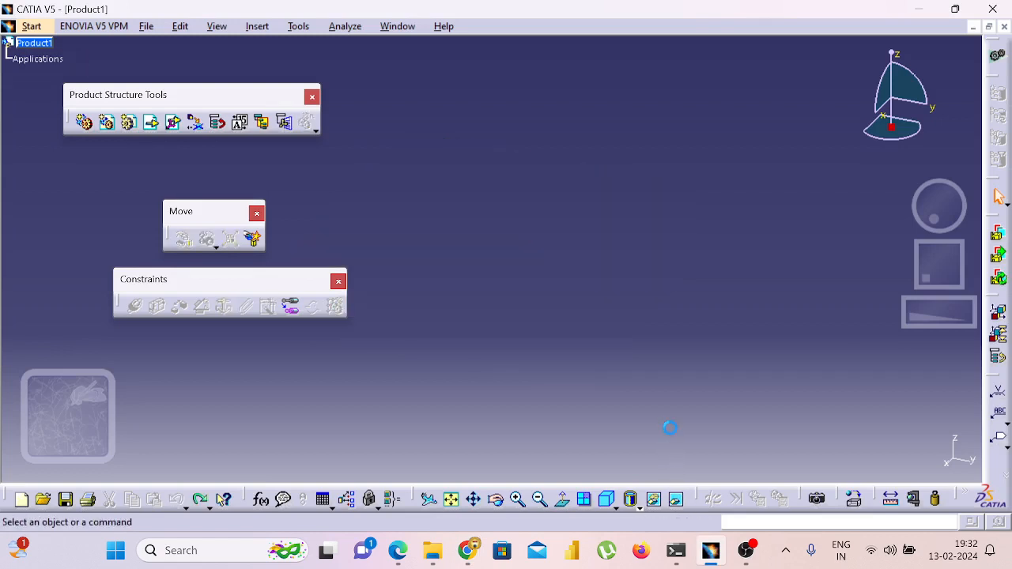
Insert the existing components hole and shaft1 together from the Pictures folder into Product1
{"action": "left_click", "coordinate": [154, 130]}
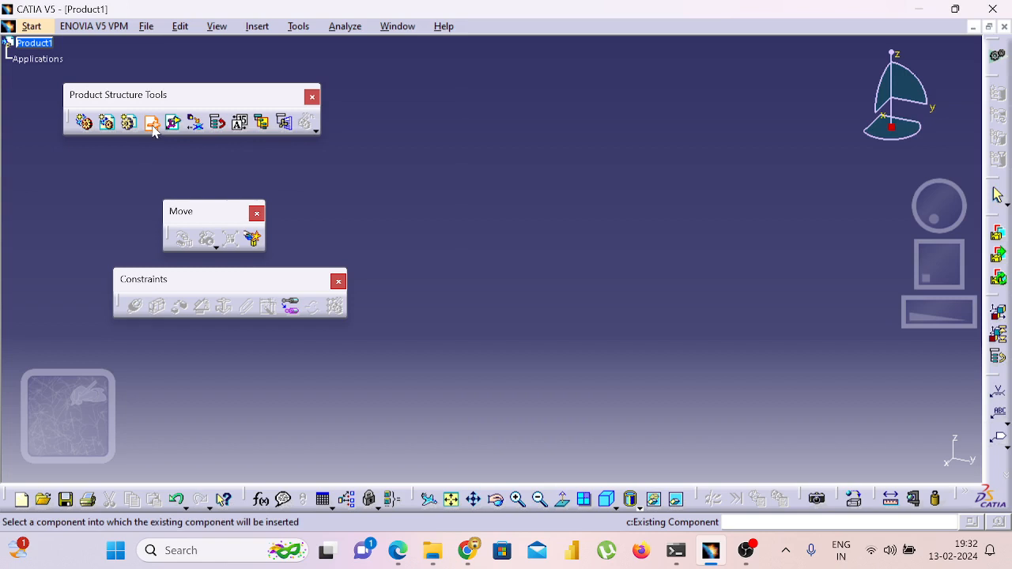
{"action": "left_click", "coordinate": [38, 46]}
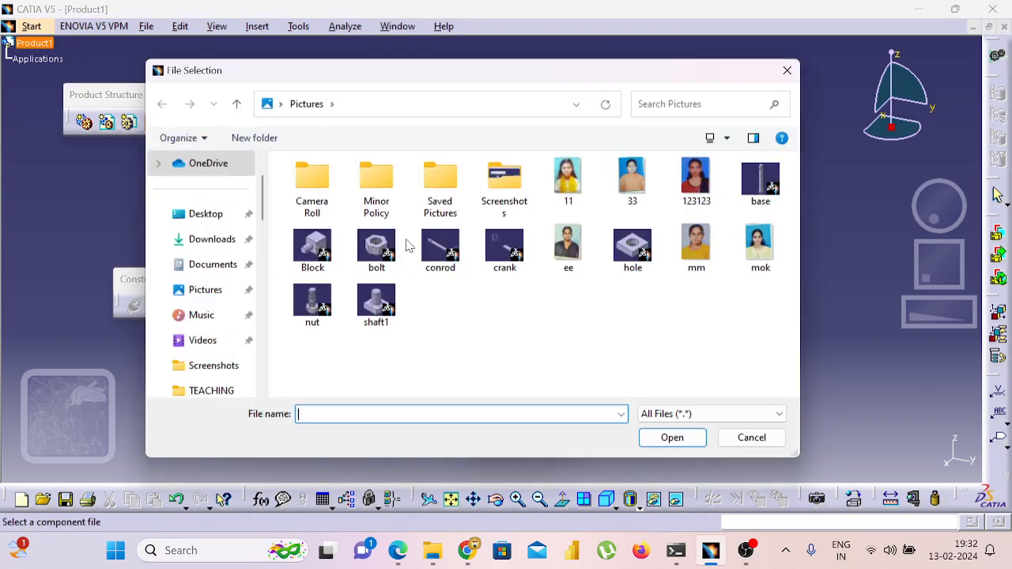
{"action": "left_click", "coordinate": [401, 308]}
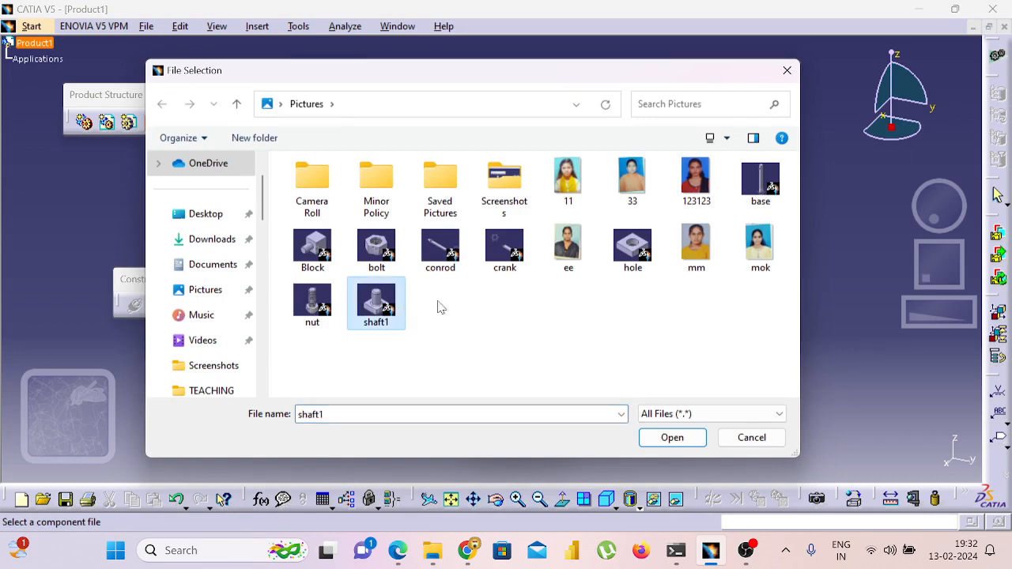
{"action": "left_click", "coordinate": [635, 261], "text": "ctrl"}
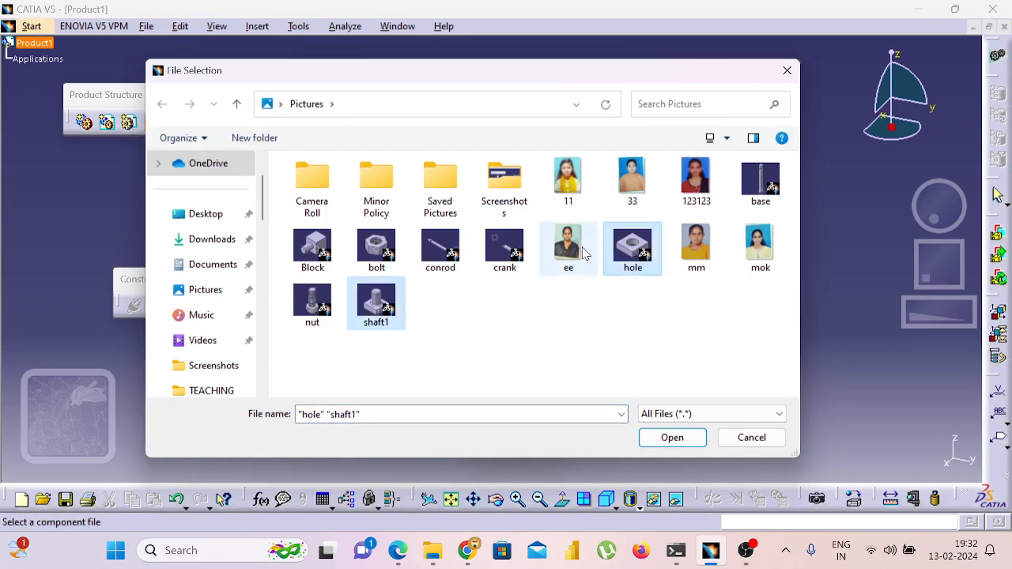
{"action": "left_click", "coordinate": [672, 437]}
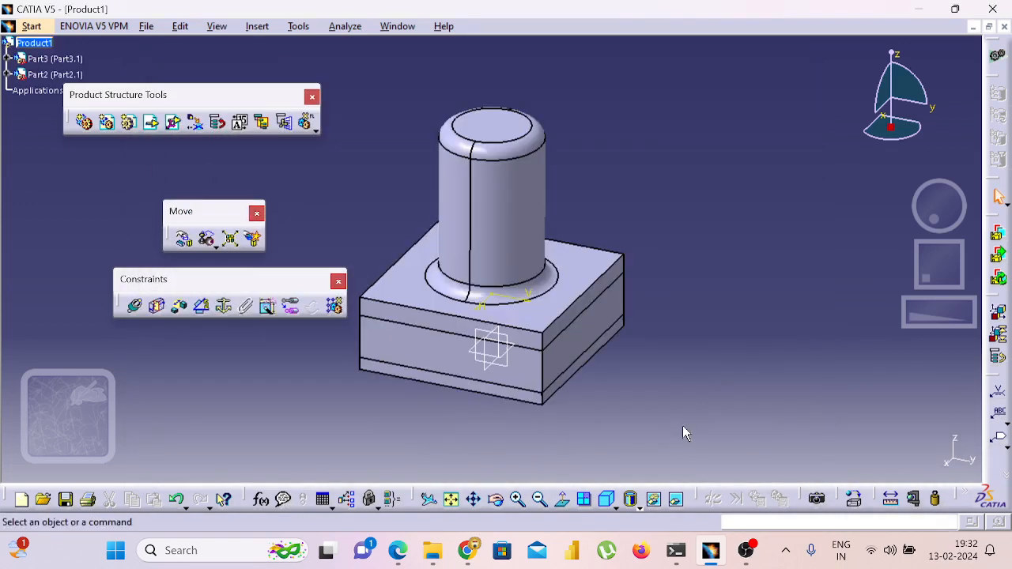
Try to explode the hole part on its own, using the 3D type at all levels
{"action": "middle_click_drag", "start_coordinate": [684, 433], "coordinate": [550, 288]}
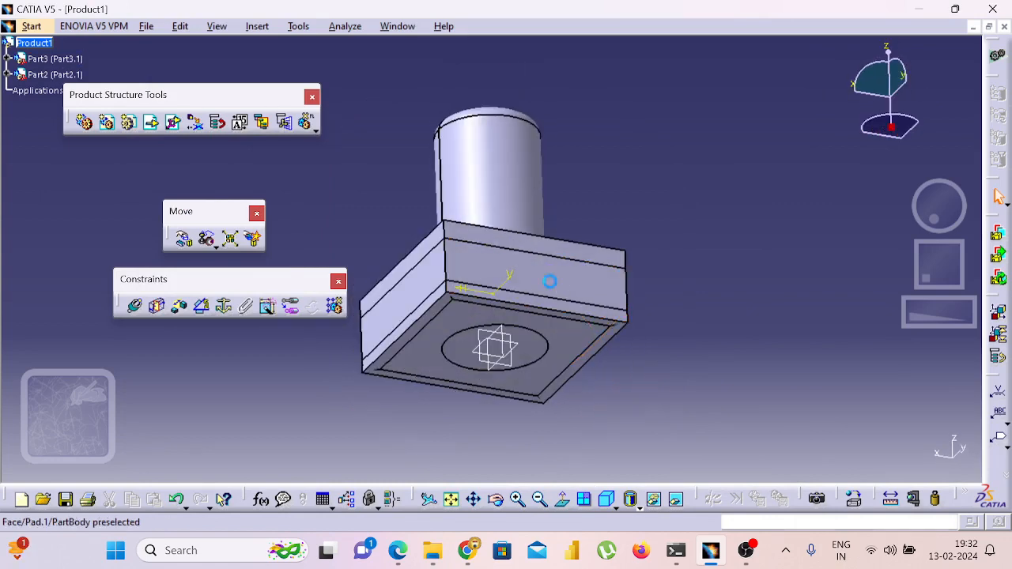
{"action": "right_click", "coordinate": [550, 287]}
{"action": "key", "text": "Escape"}
{"action": "middle_click_drag", "start_coordinate": [696, 199], "coordinate": [696, 204]}
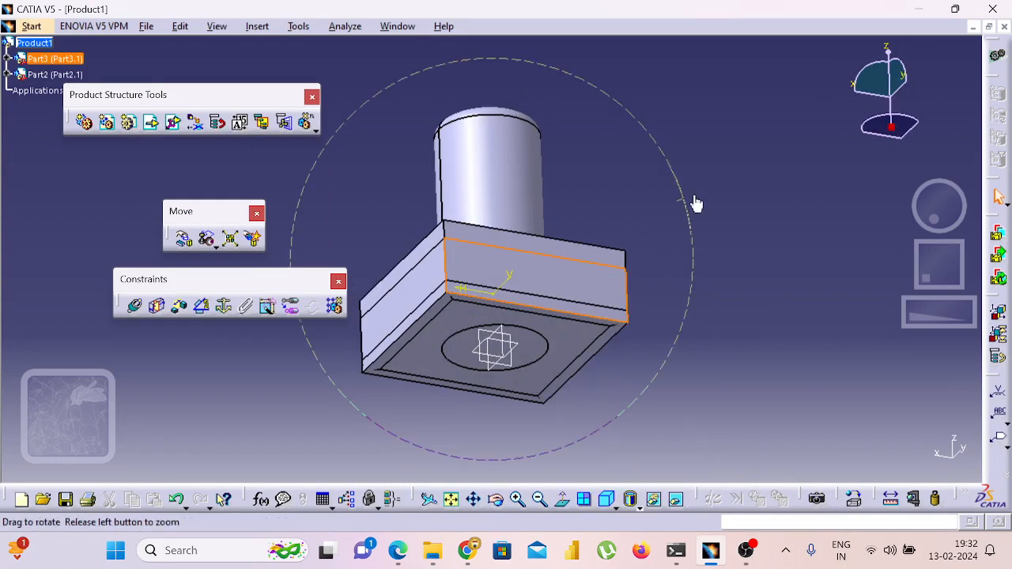
{"action": "scroll", "coordinate": [696, 203], "scroll_direction": "down", "scroll_amount": 1}
{"action": "right_click", "coordinate": [497, 270]}
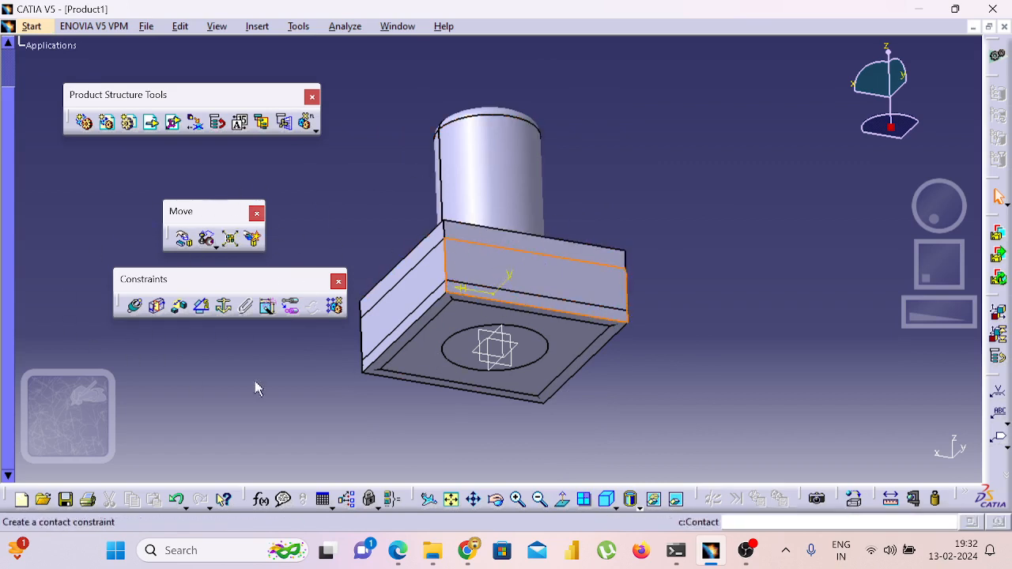
{"action": "left_click", "coordinate": [229, 240]}
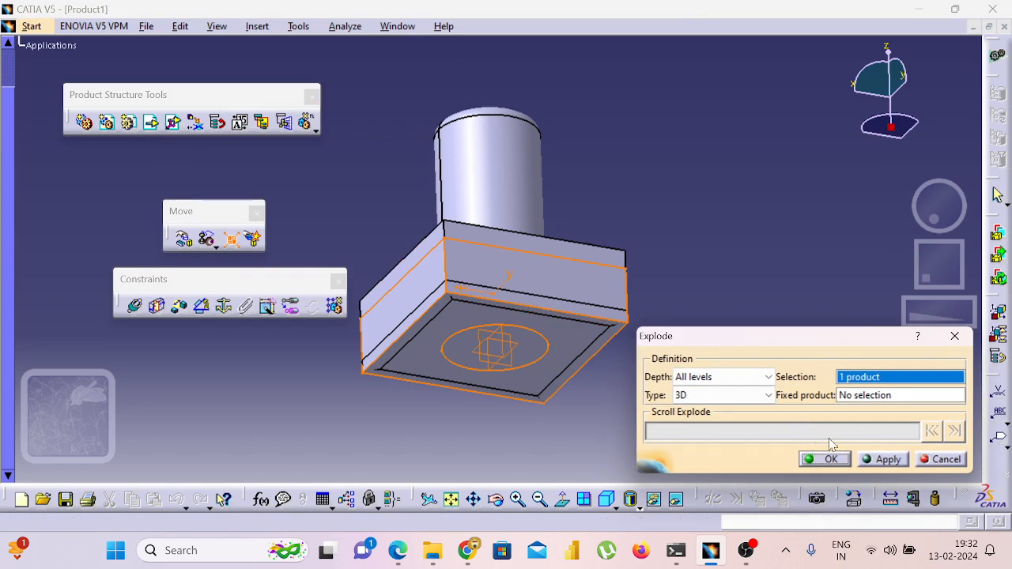
{"action": "left_click", "coordinate": [881, 462]}
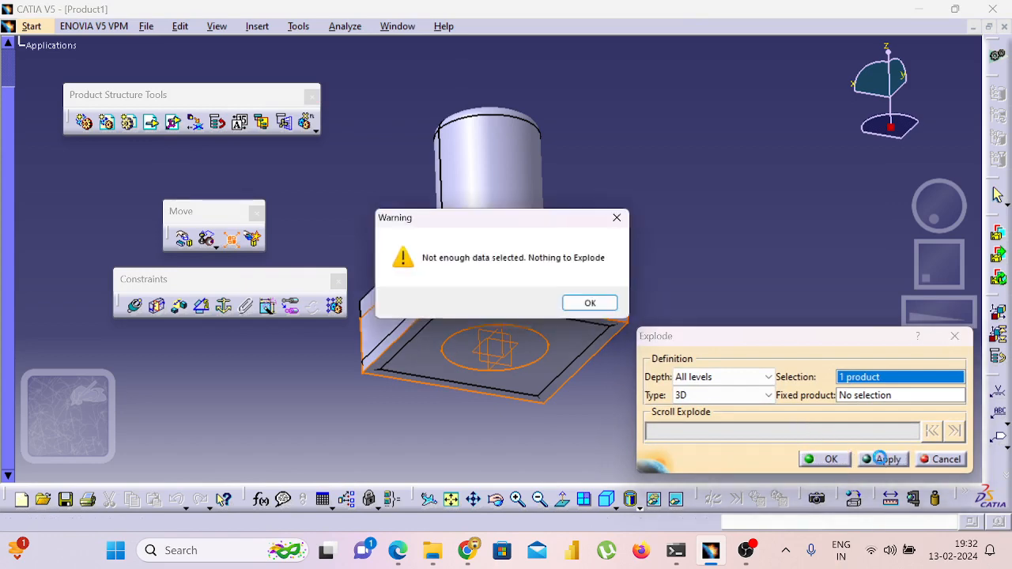
{"action": "left_click", "coordinate": [601, 308]}
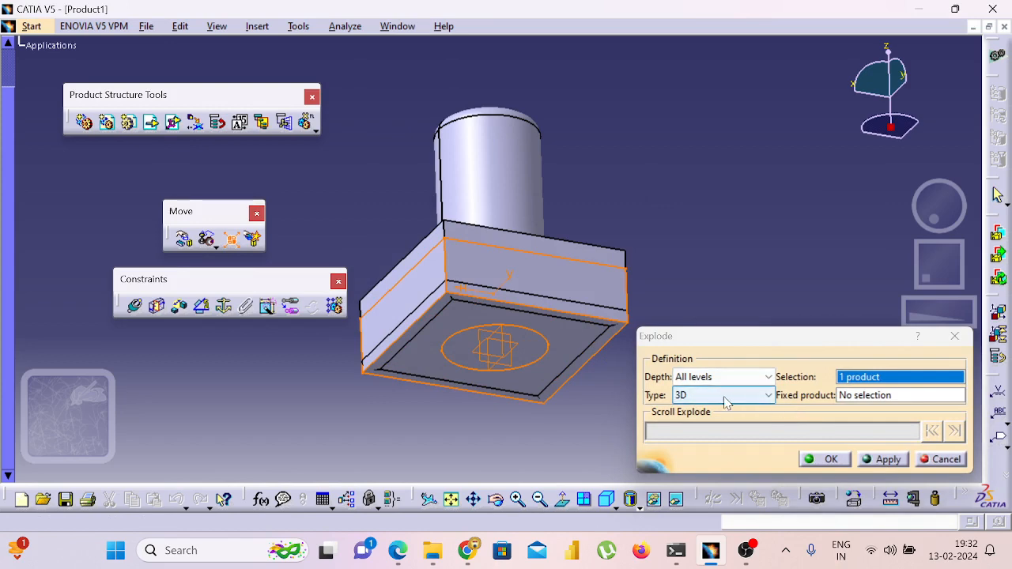
Add the shaft part to the explode selection, preview the 3D separation and discard it without changing the product positions
{"action": "left_click", "coordinate": [512, 153]}
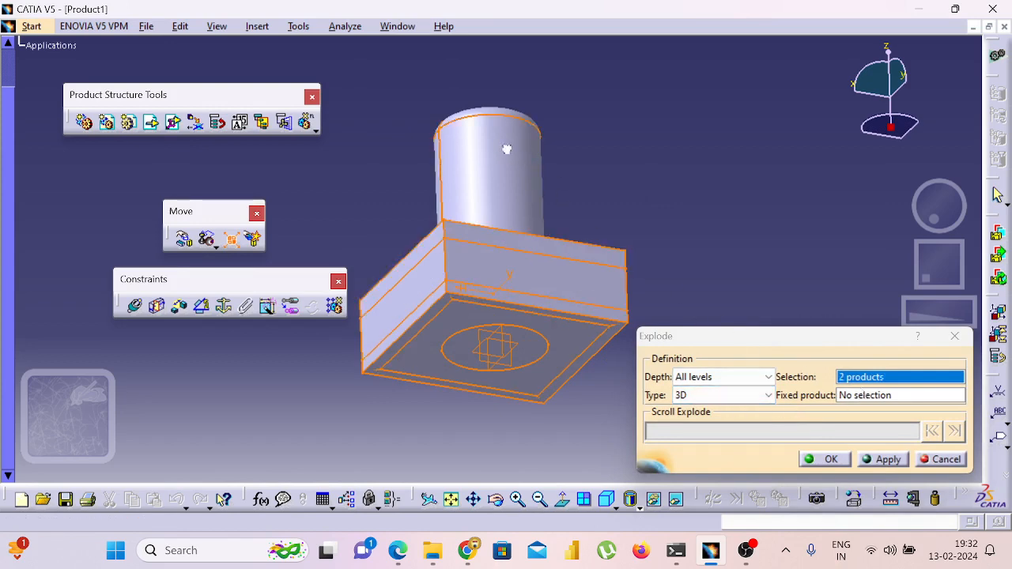
{"action": "left_click", "coordinate": [878, 458]}
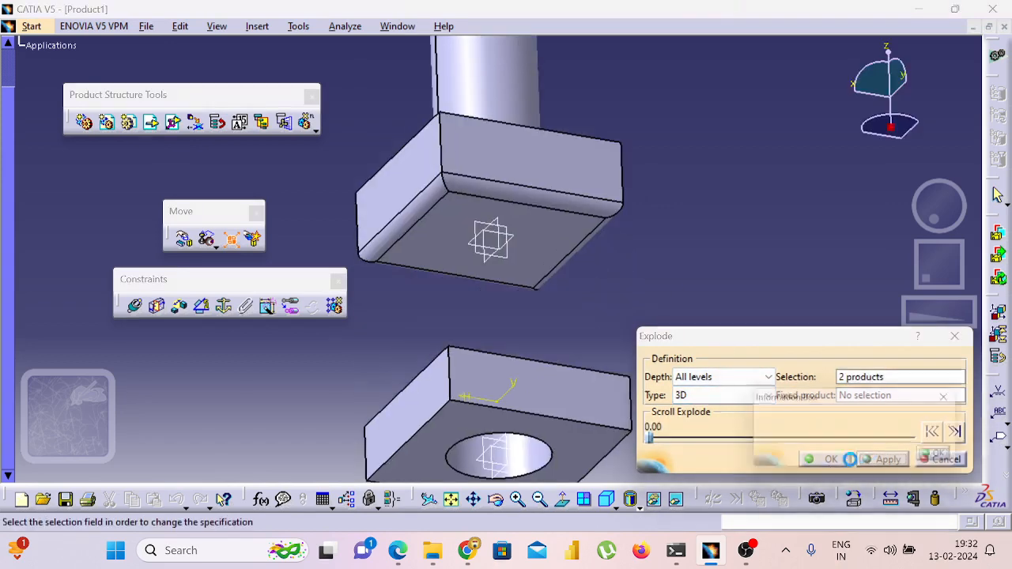
{"action": "left_click", "coordinate": [949, 460]}
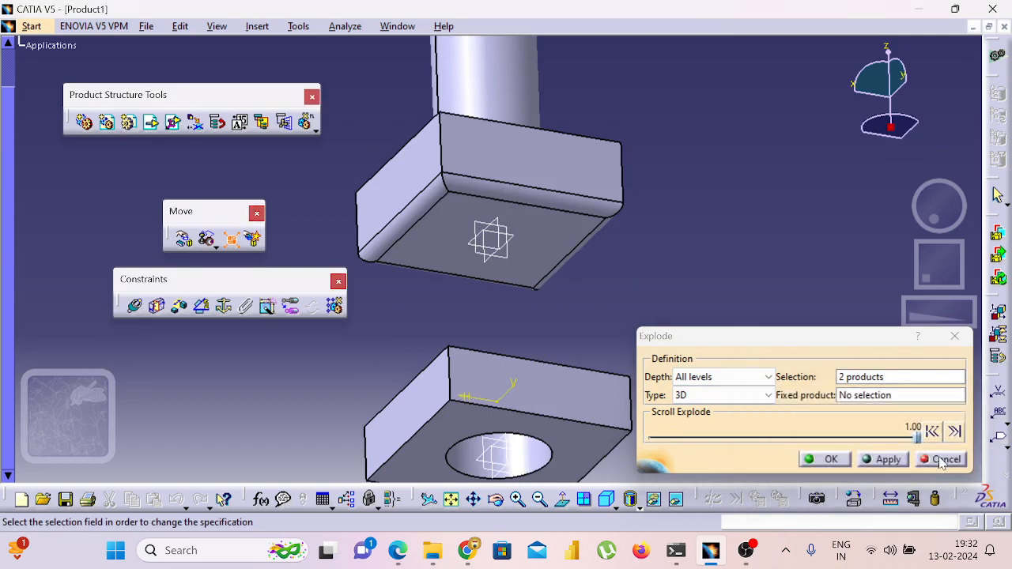
{"action": "left_click", "coordinate": [831, 460]}
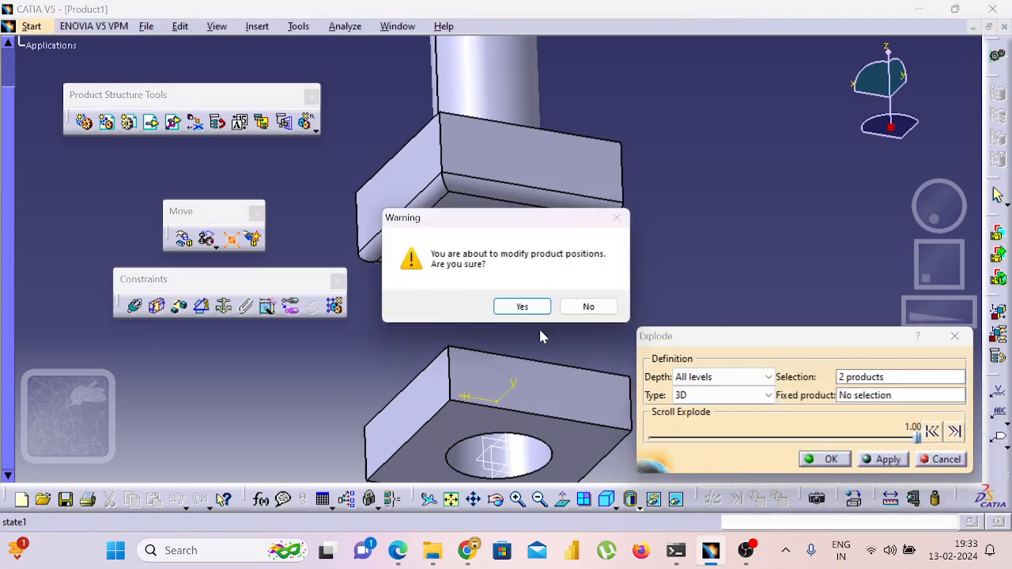
{"action": "left_click", "coordinate": [590, 305]}
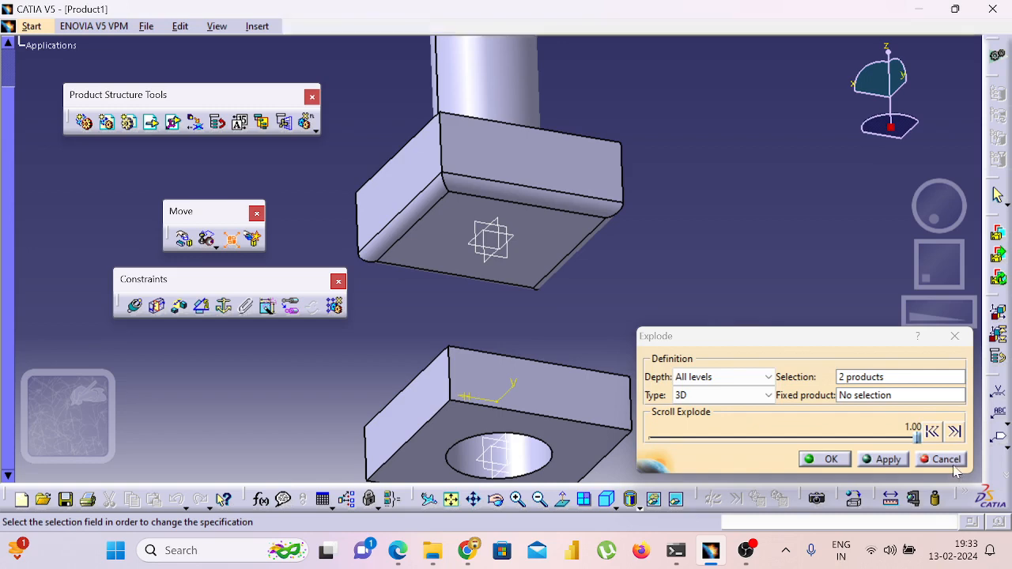
{"action": "left_click", "coordinate": [949, 462]}
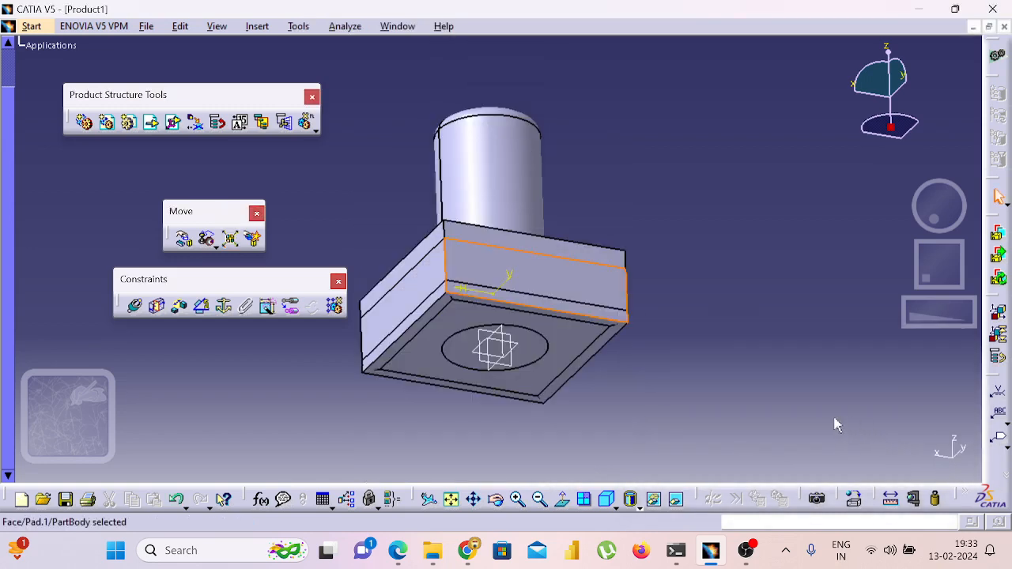
Explode the hole and shaft parts together in 3D at all levels and accept the modified product positions
{"action": "key", "text": "ctrl+z"}
{"action": "key", "text": "ctrl+y"}
{"action": "left_click", "coordinate": [231, 240]}
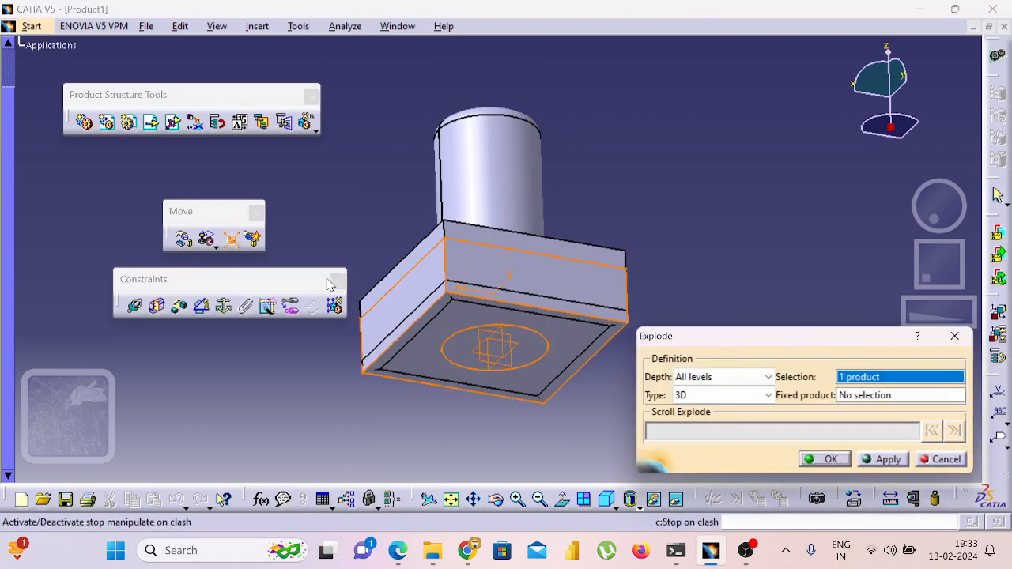
{"action": "left_click", "coordinate": [534, 199]}
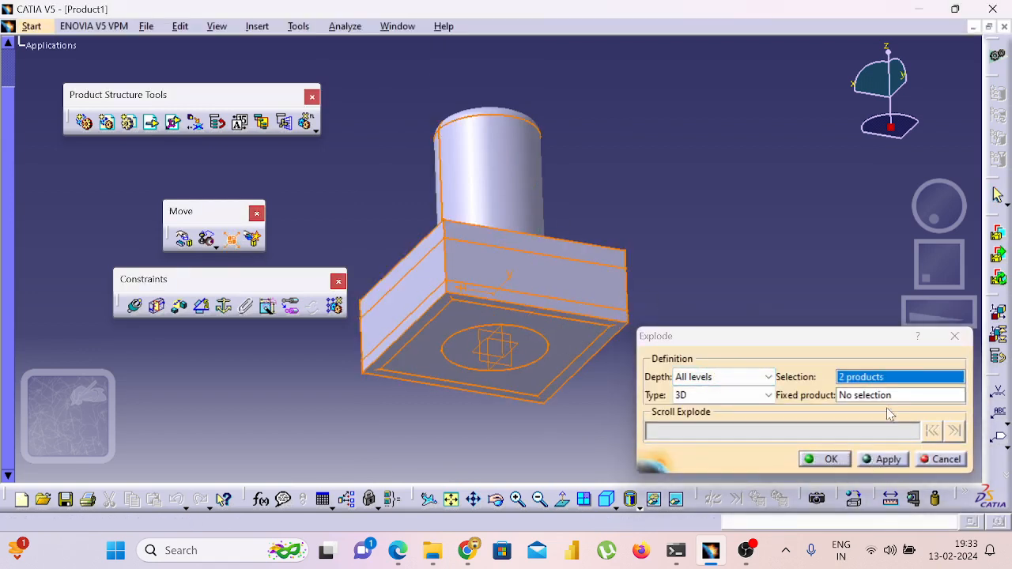
{"action": "left_click", "coordinate": [897, 458]}
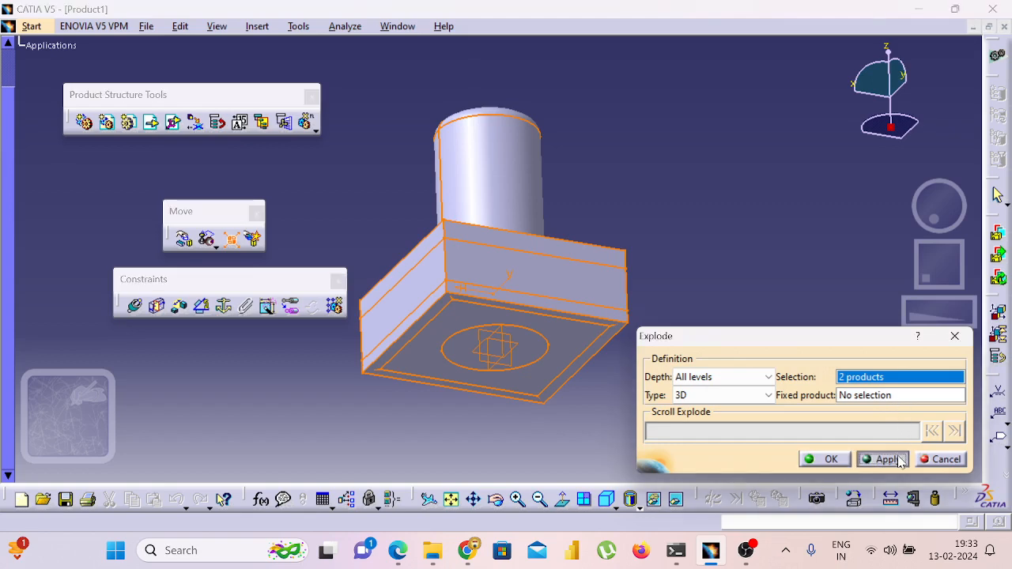
{"action": "left_click", "coordinate": [948, 459]}
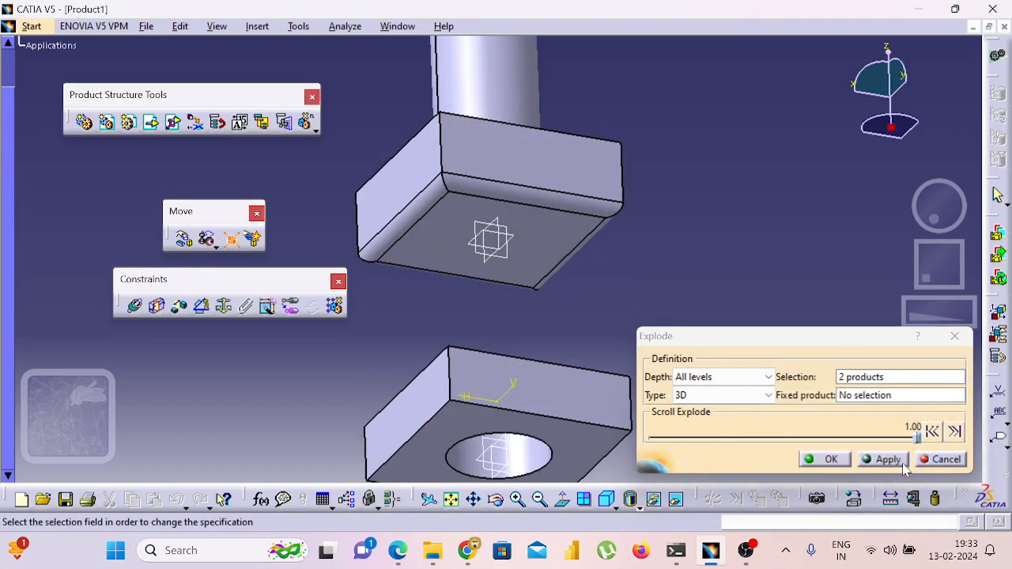
{"action": "left_click", "coordinate": [830, 460]}
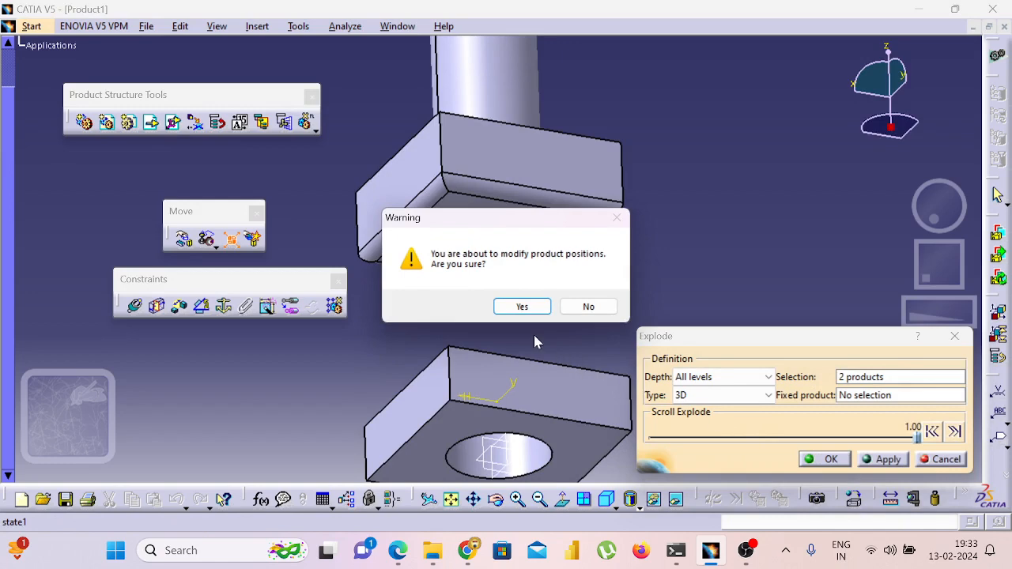
{"action": "left_click", "coordinate": [522, 307]}
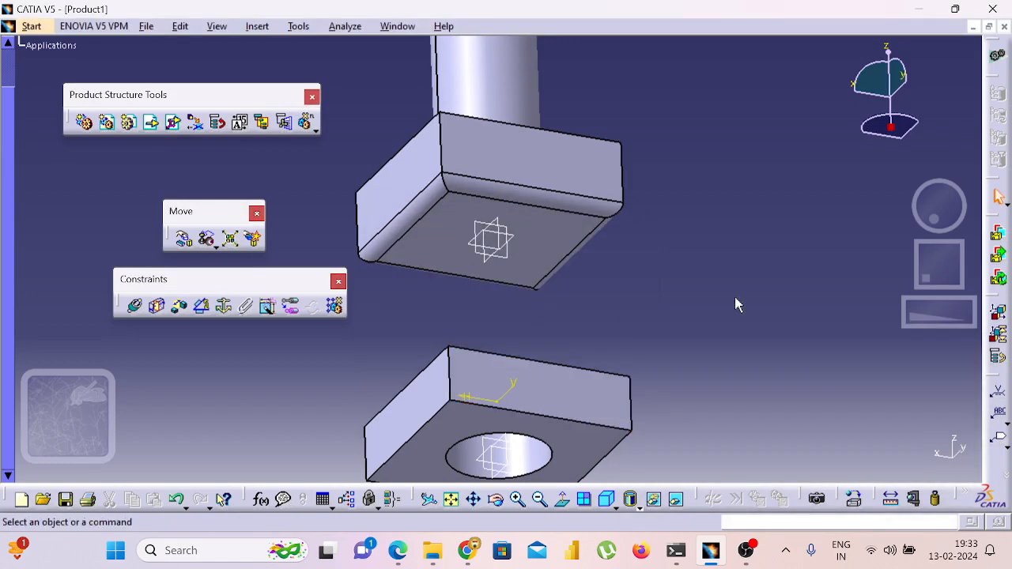
Undo the explode and the insertion of the hole and shaft parts, leaving Product1 empty
{"action": "middle_click_drag", "start_coordinate": [735, 303], "coordinate": [476, 380]}
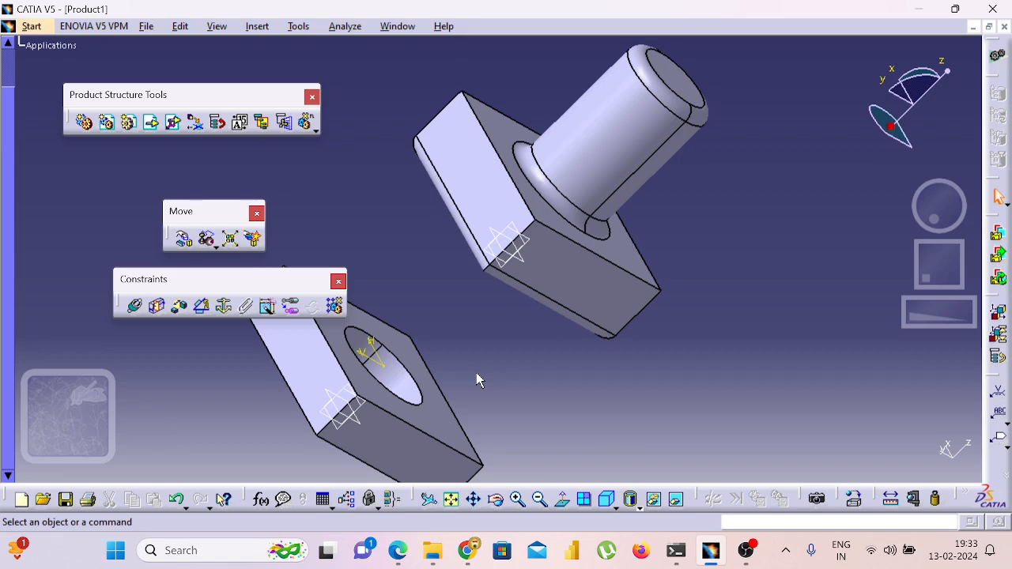
{"action": "key", "text": "ctrl+z"}
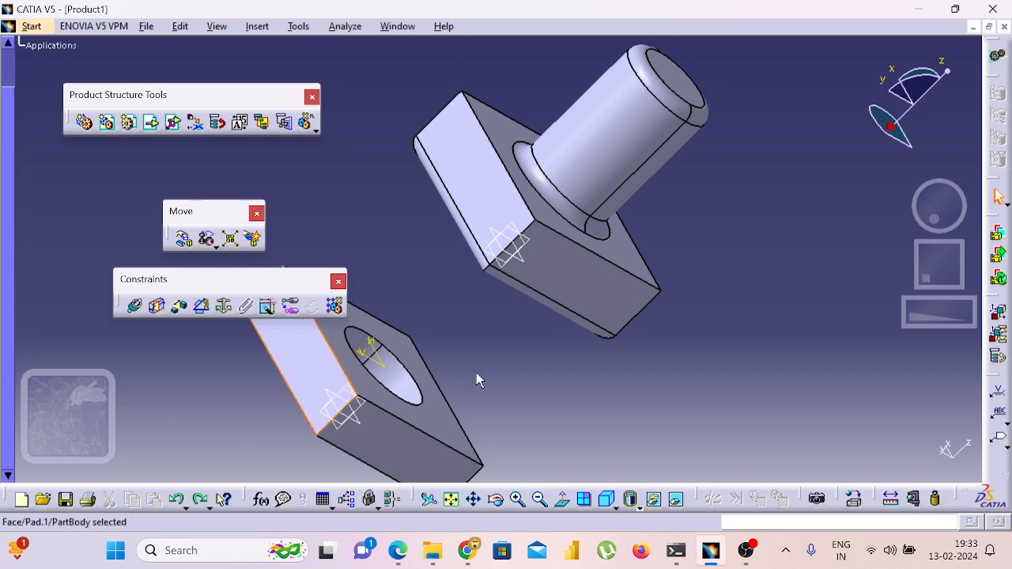
{"action": "key", "text": "ctrl+z"}
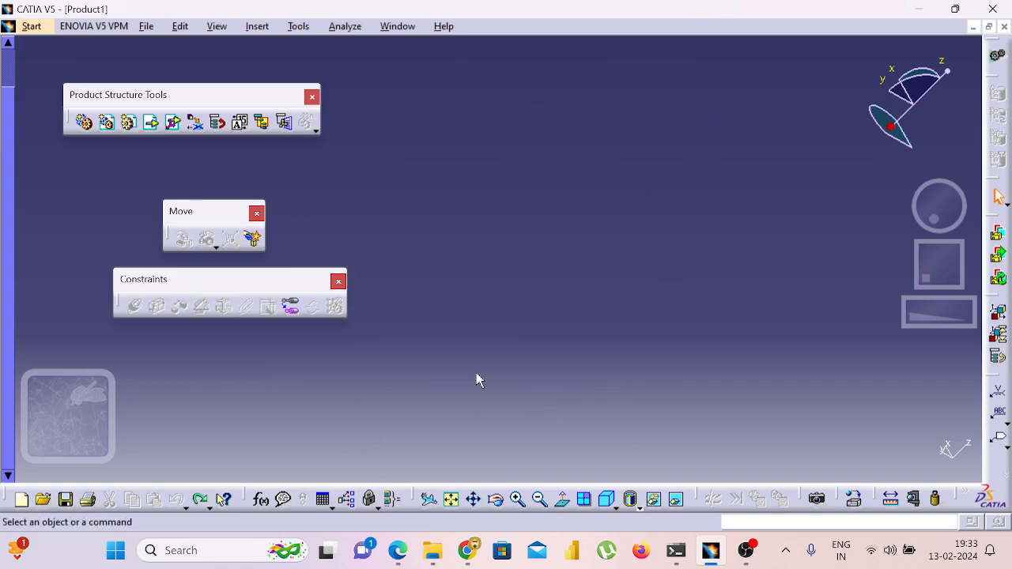
Insert only the existing component shaft1 from the Pictures folder into Product1
{"action": "left_click", "coordinate": [155, 125]}
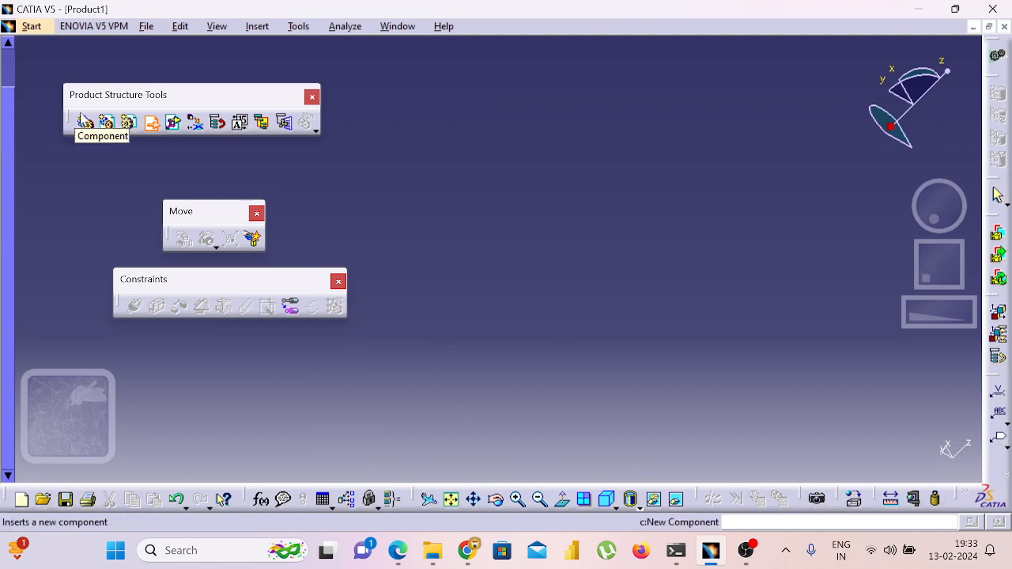
{"action": "left_click", "coordinate": [8, 70]}
{"action": "left_click", "coordinate": [34, 132]}
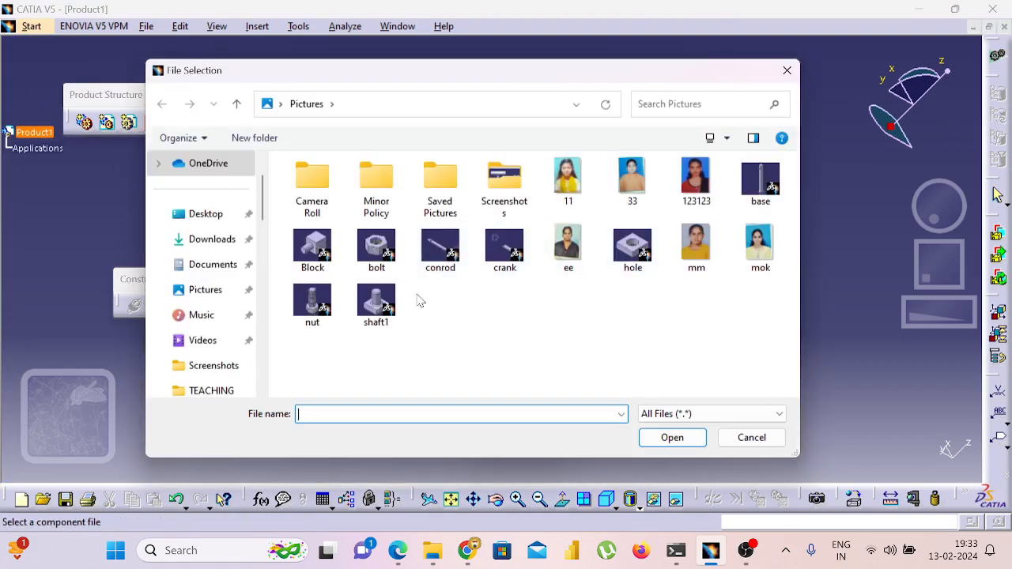
{"action": "left_click", "coordinate": [378, 305]}
{"action": "left_click", "coordinate": [670, 444]}
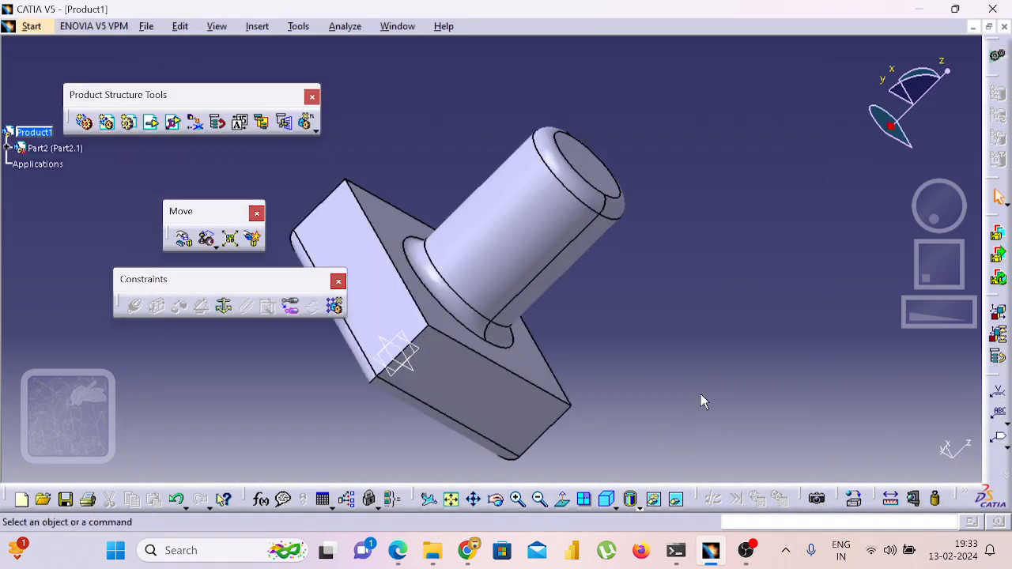
Expand the inserted shaft component in the tree, select its Part2 and apply a Fix Component constraint to it
{"action": "middle_click_drag", "start_coordinate": [701, 395], "coordinate": [639, 356]}
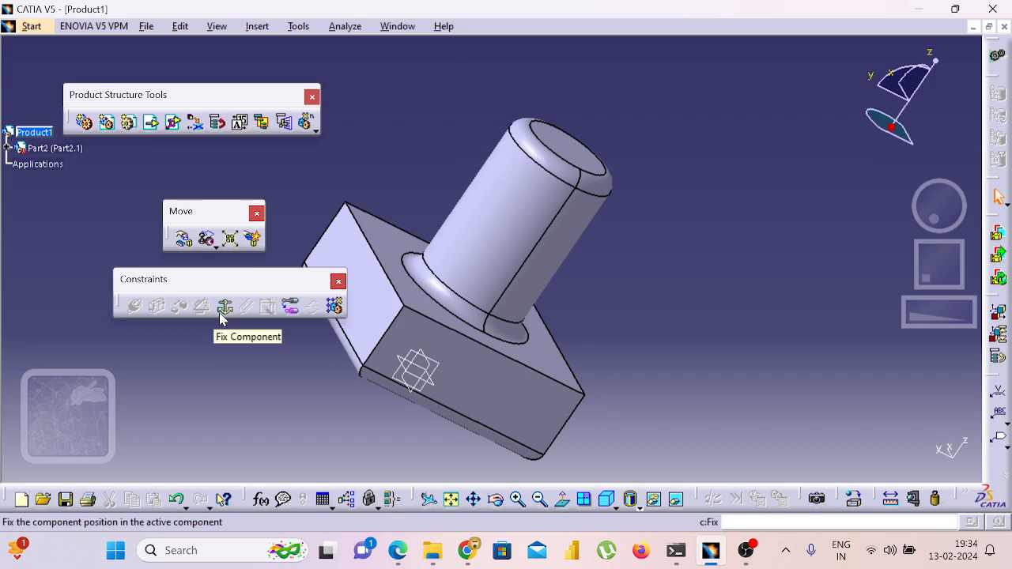
{"action": "middle_click_drag", "start_coordinate": [702, 345], "coordinate": [368, 243]}
{"action": "scroll", "coordinate": [702, 347], "scroll_direction": "down", "scroll_amount": 1}
{"action": "left_click", "coordinate": [485, 242]}
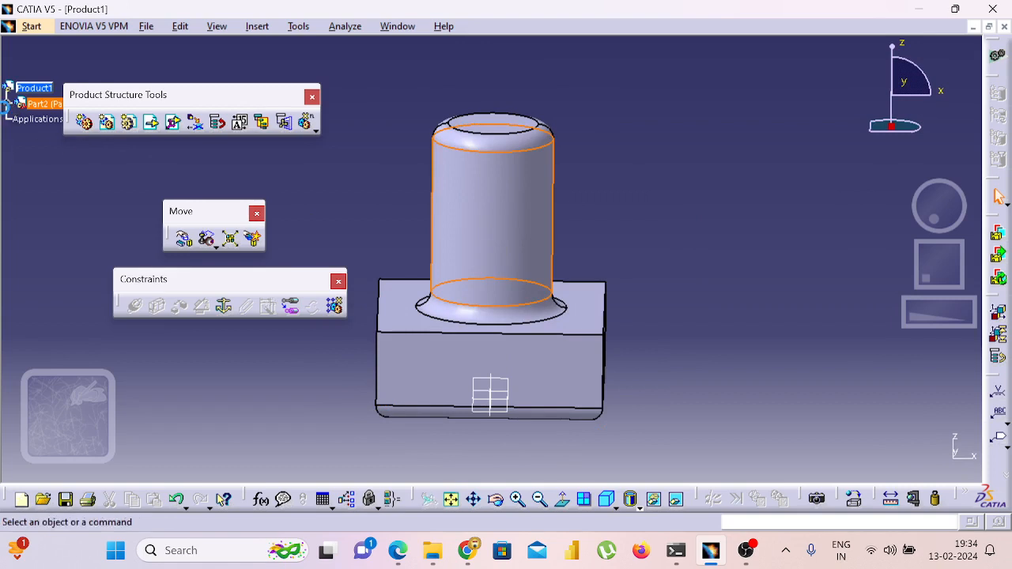
{"action": "left_click", "coordinate": [6, 114]}
{"action": "left_click", "coordinate": [8, 105]}
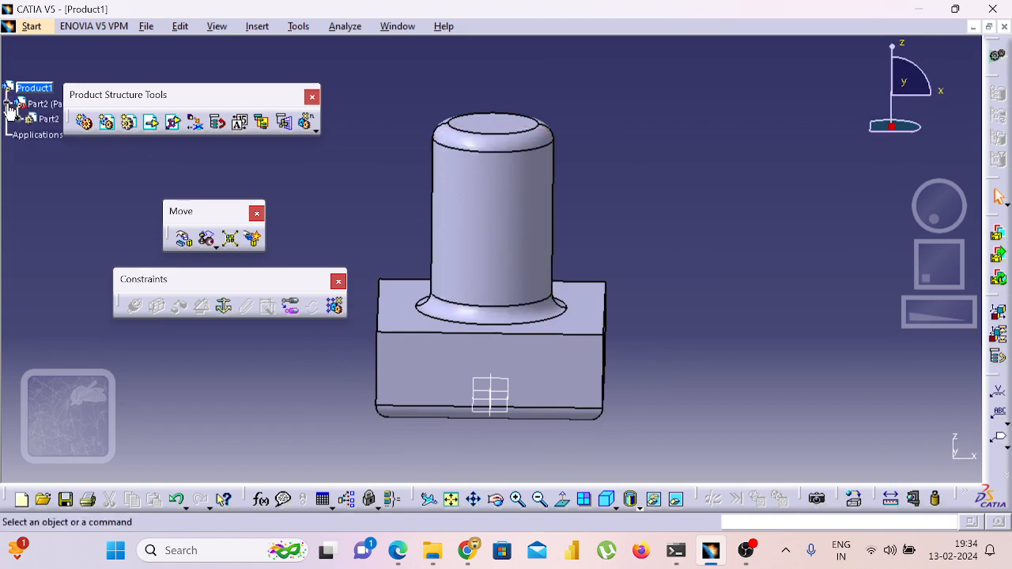
{"action": "left_click", "coordinate": [48, 119]}
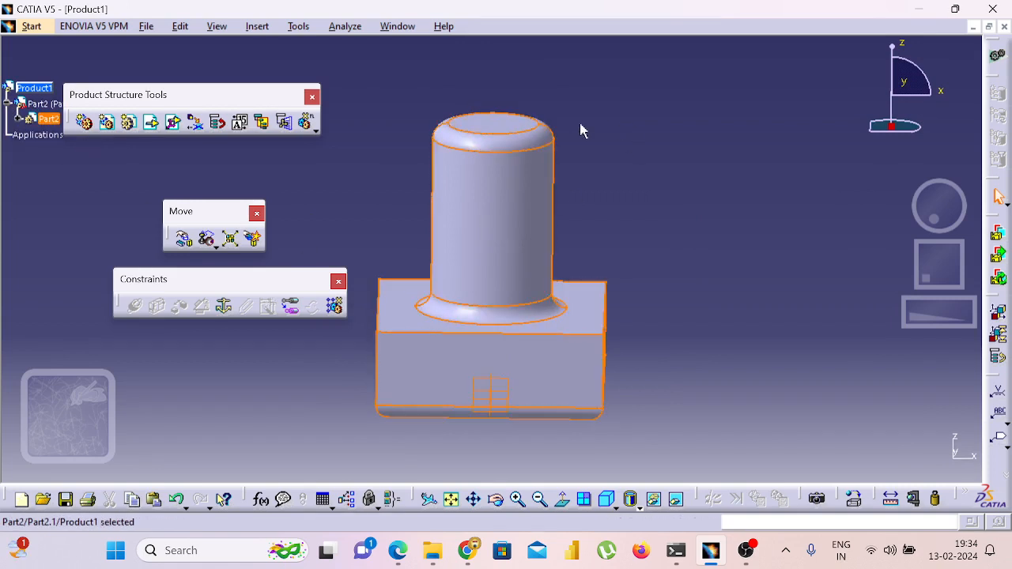
{"action": "left_click", "coordinate": [226, 313]}
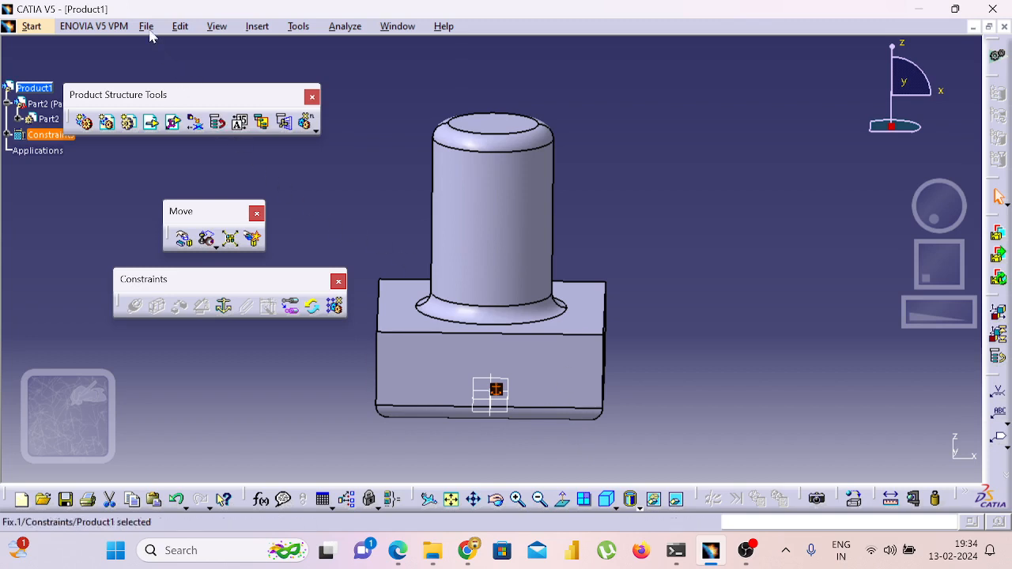
{"action": "right_click", "coordinate": [49, 120]}
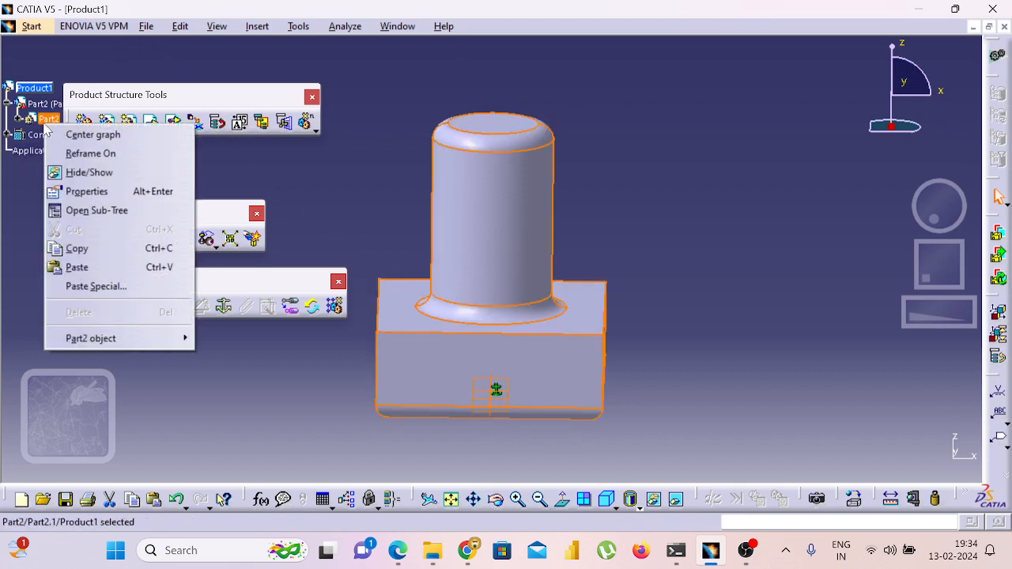
{"action": "mouse_move", "coordinate": [104, 338]}
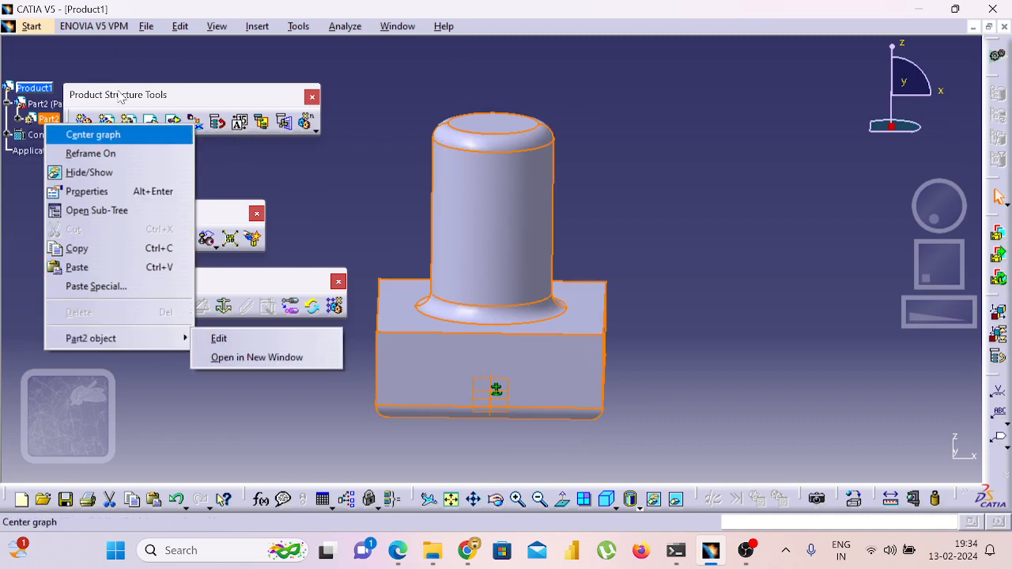
{"action": "left_click", "coordinate": [17, 91]}
{"action": "right_click", "coordinate": [18, 92]}
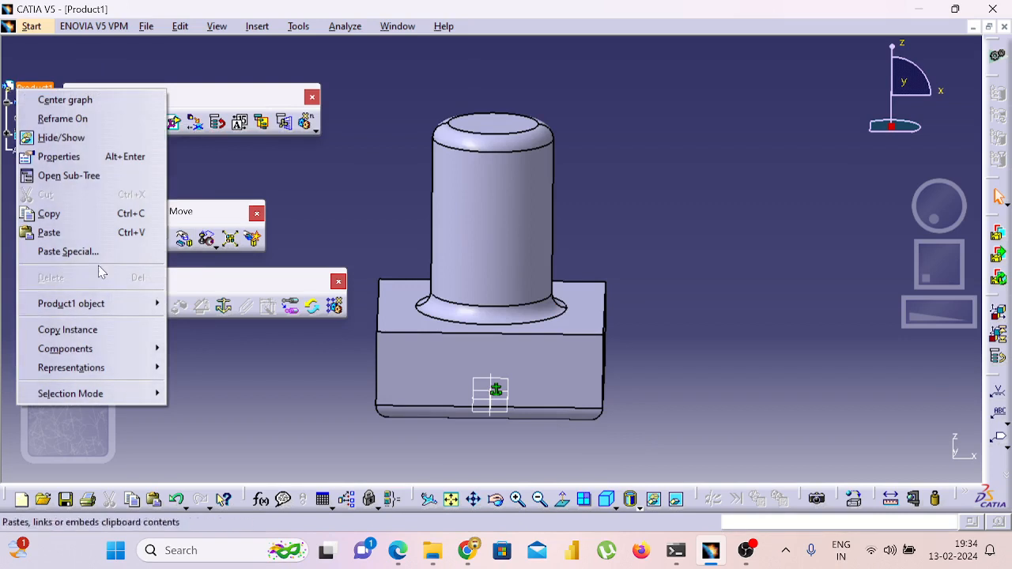
{"action": "mouse_move", "coordinate": [114, 370]}
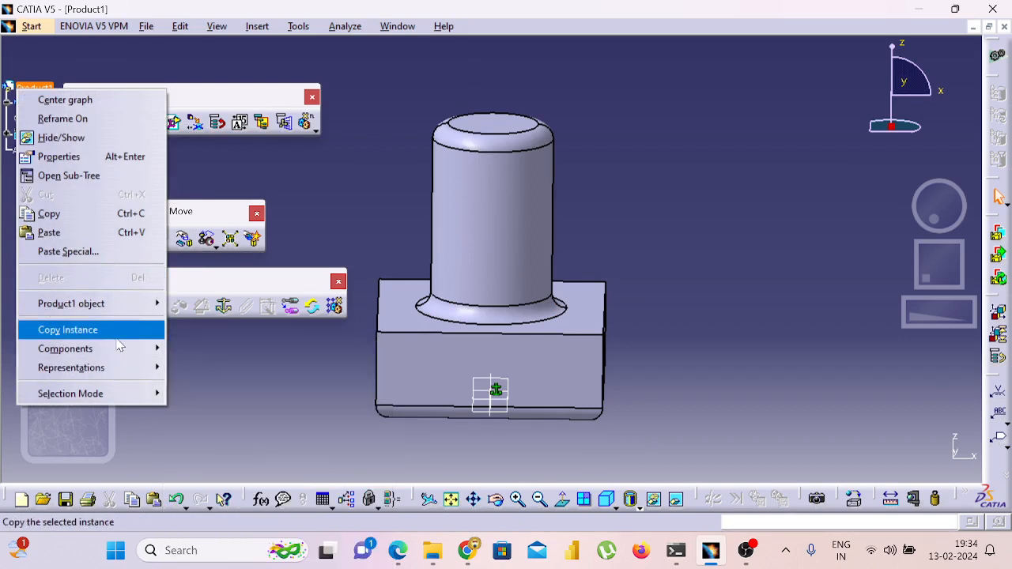
{"action": "mouse_move", "coordinate": [119, 397]}
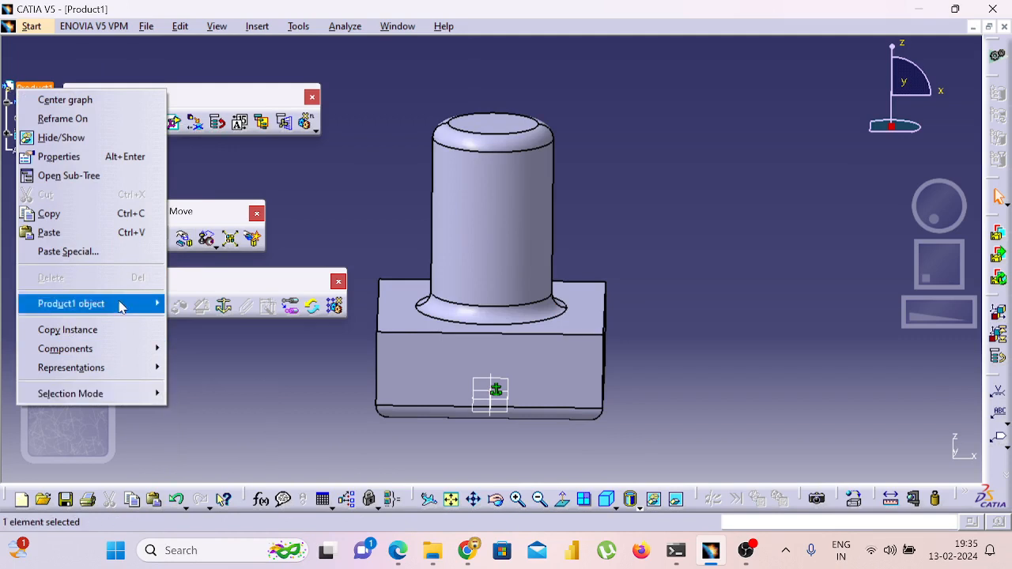
{"action": "mouse_move", "coordinate": [118, 310]}
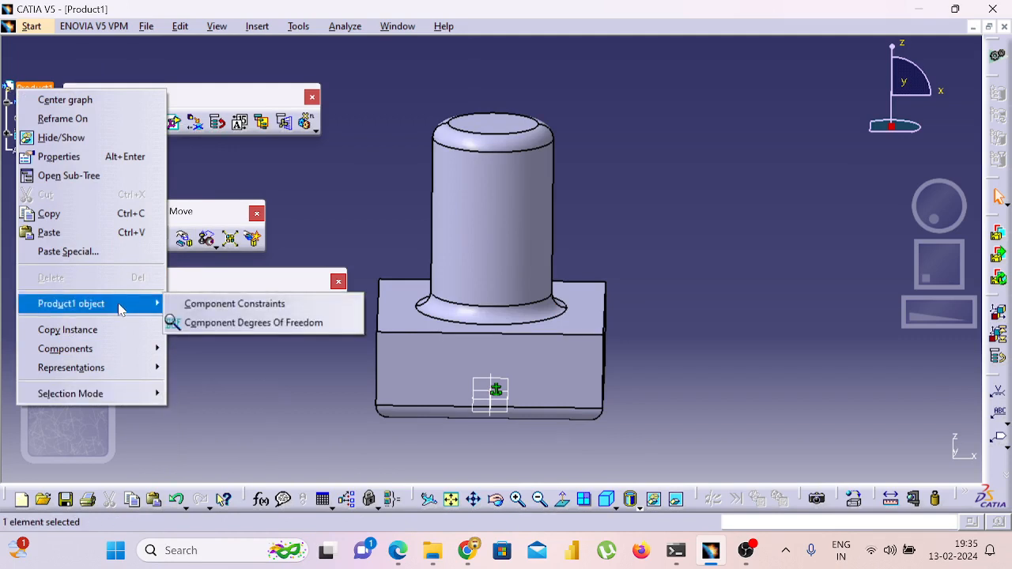
{"action": "left_click", "coordinate": [177, 339]}
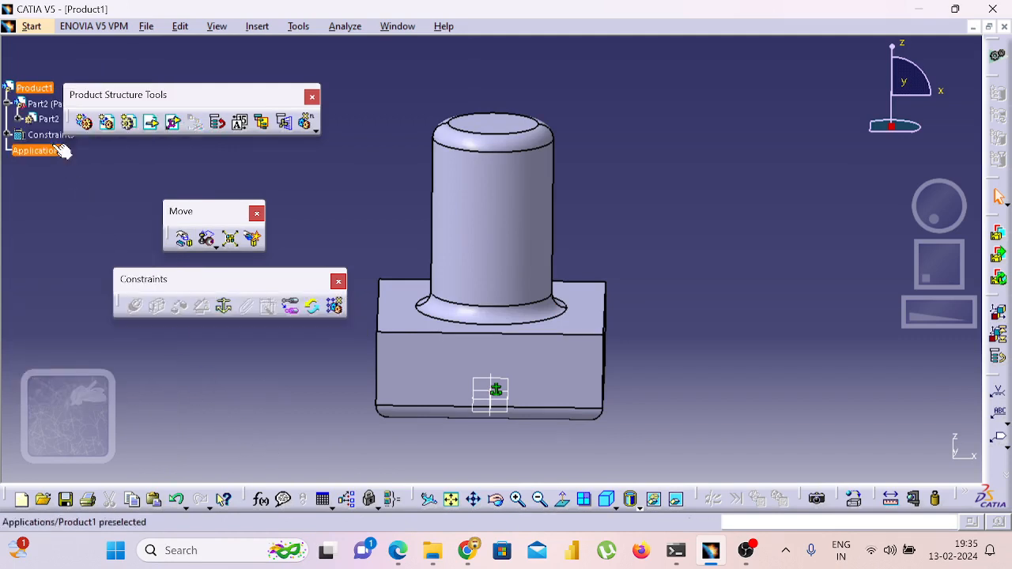
{"action": "right_click", "coordinate": [39, 118]}
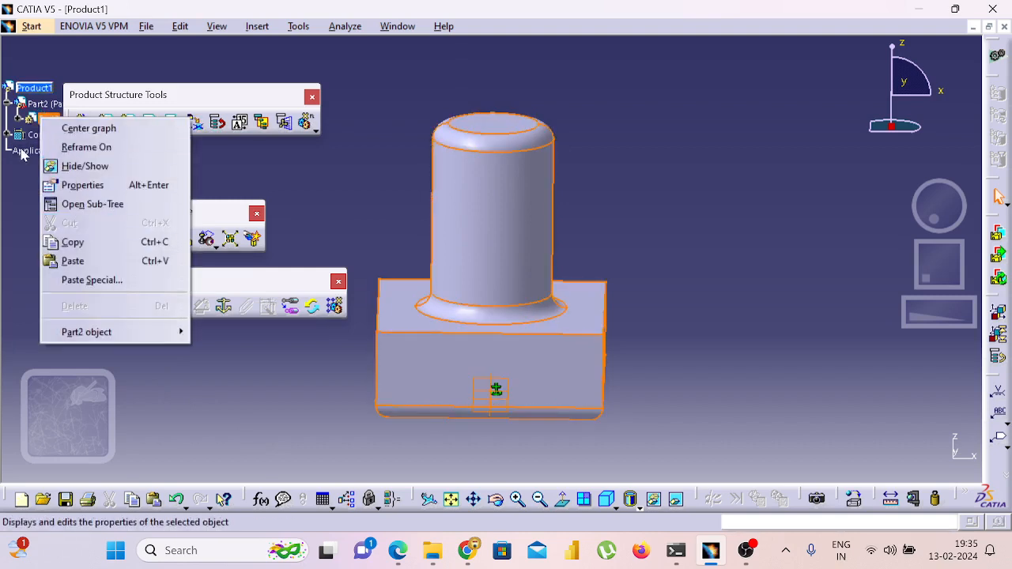
{"action": "left_click", "coordinate": [20, 136]}
{"action": "right_click", "coordinate": [20, 137]}
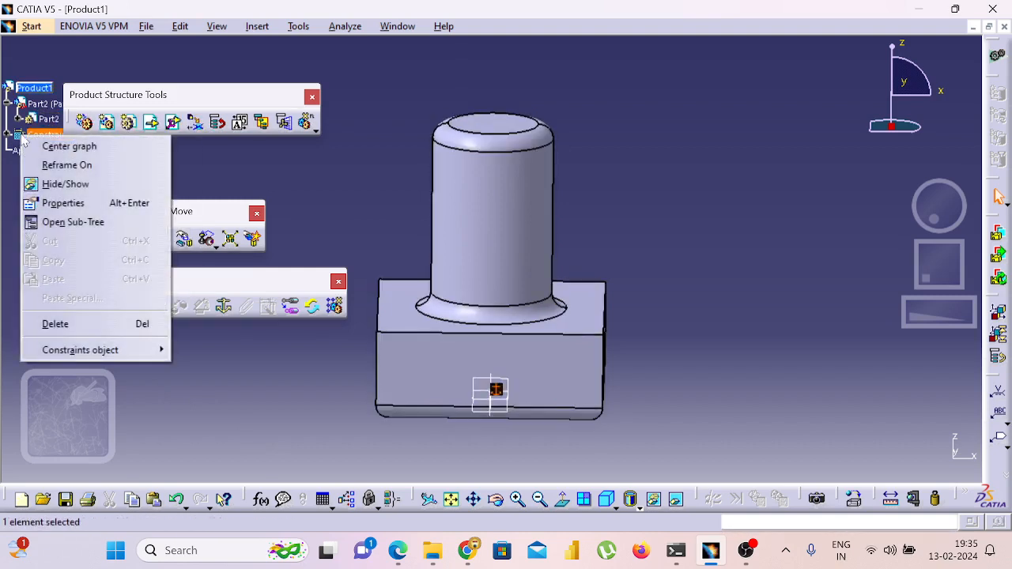
{"action": "mouse_move", "coordinate": [95, 349]}
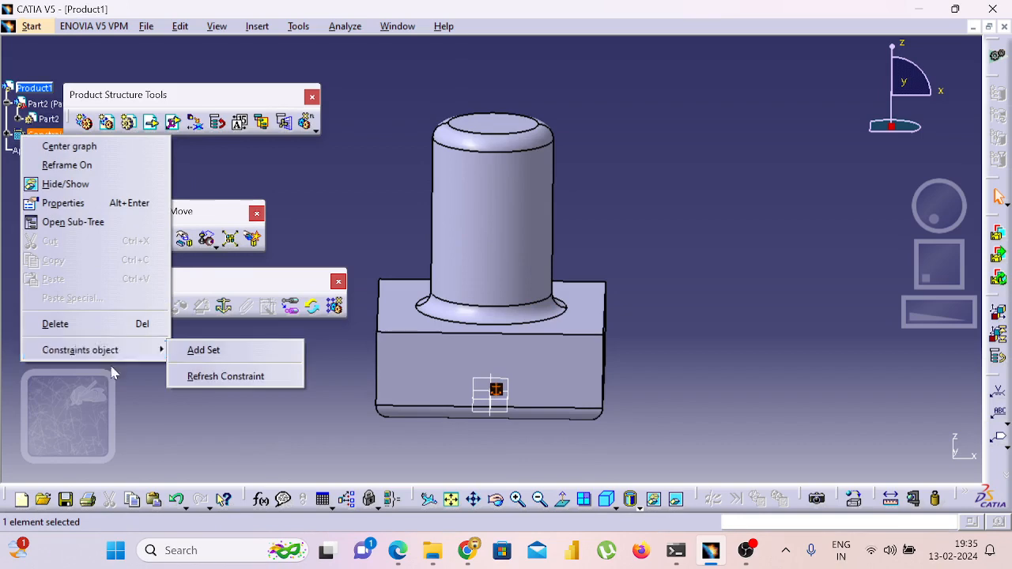
{"action": "left_click", "coordinate": [177, 349]}
{"action": "left_click", "coordinate": [142, 27]}
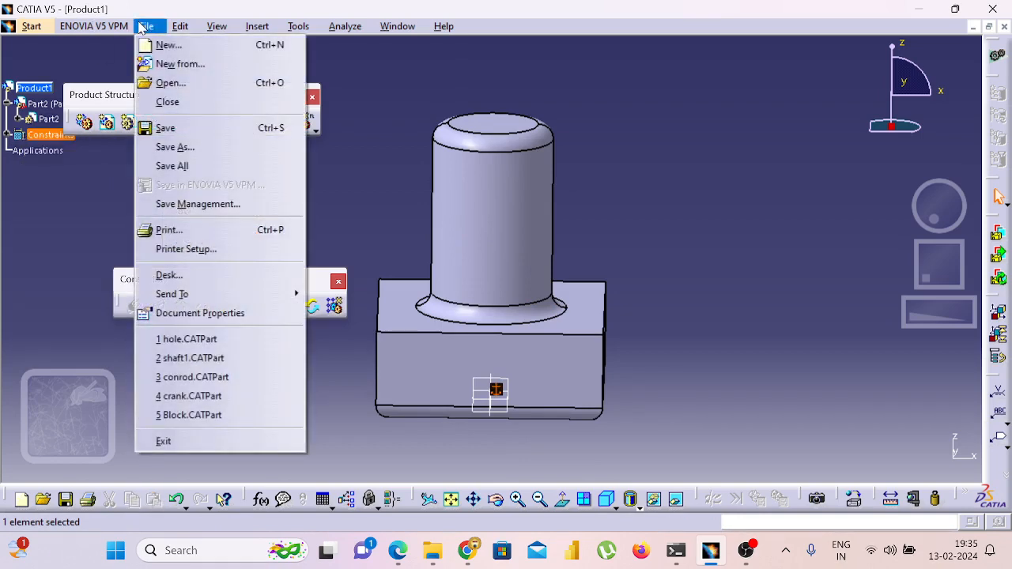
{"action": "mouse_move", "coordinate": [181, 28]}
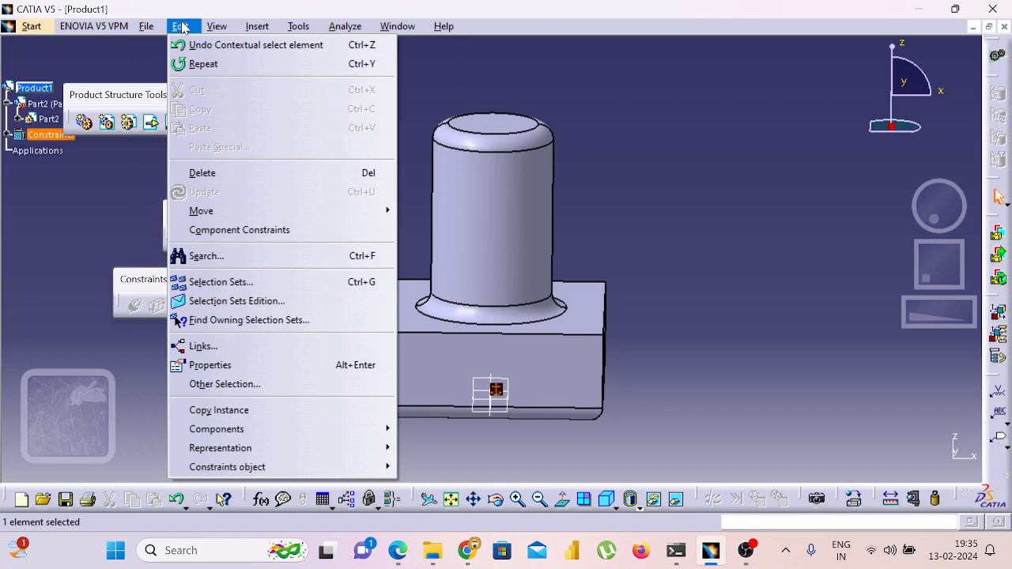
{"action": "mouse_move", "coordinate": [290, 432]}
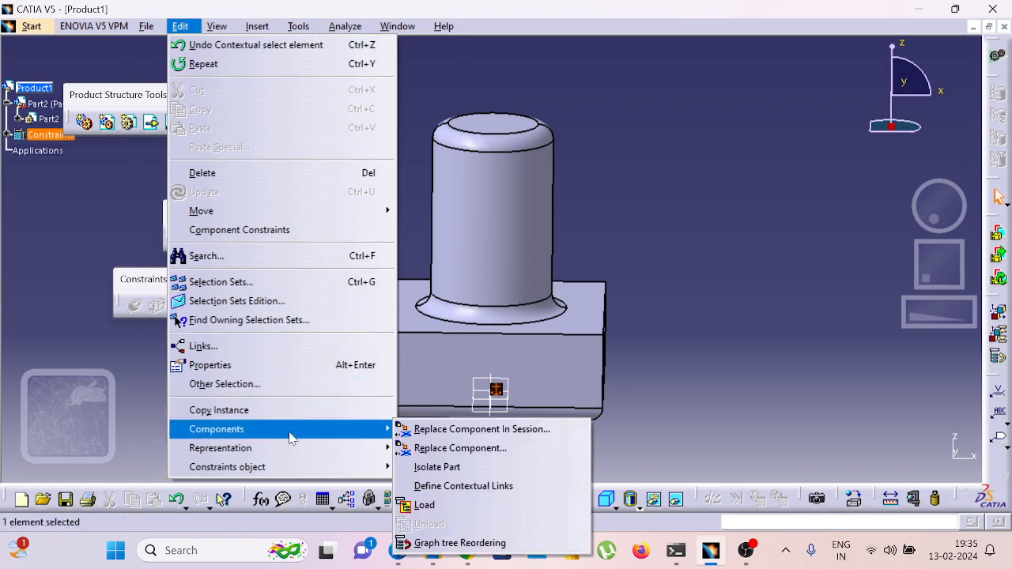
{"action": "mouse_move", "coordinate": [290, 457]}
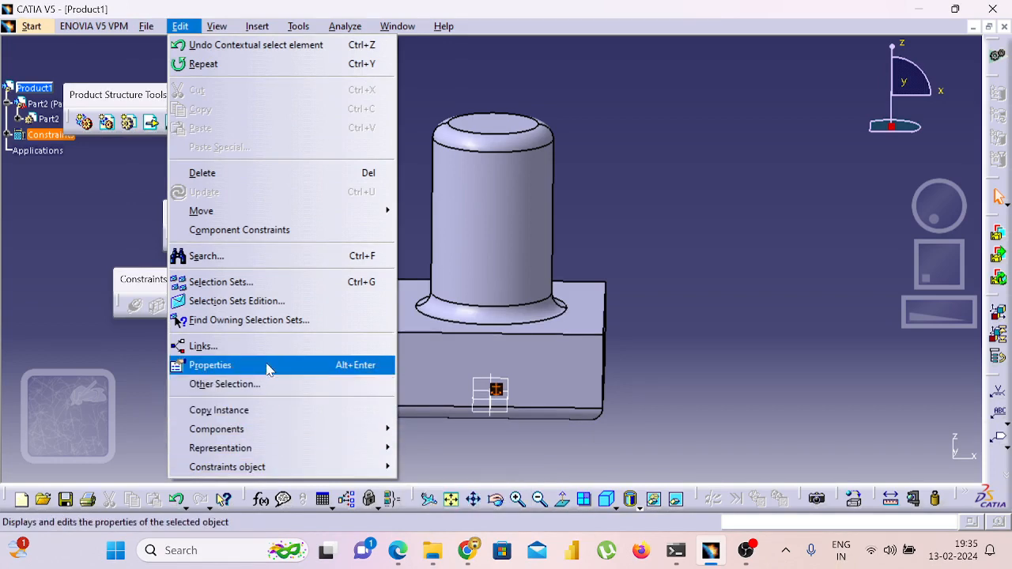
{"action": "mouse_move", "coordinate": [220, 28]}
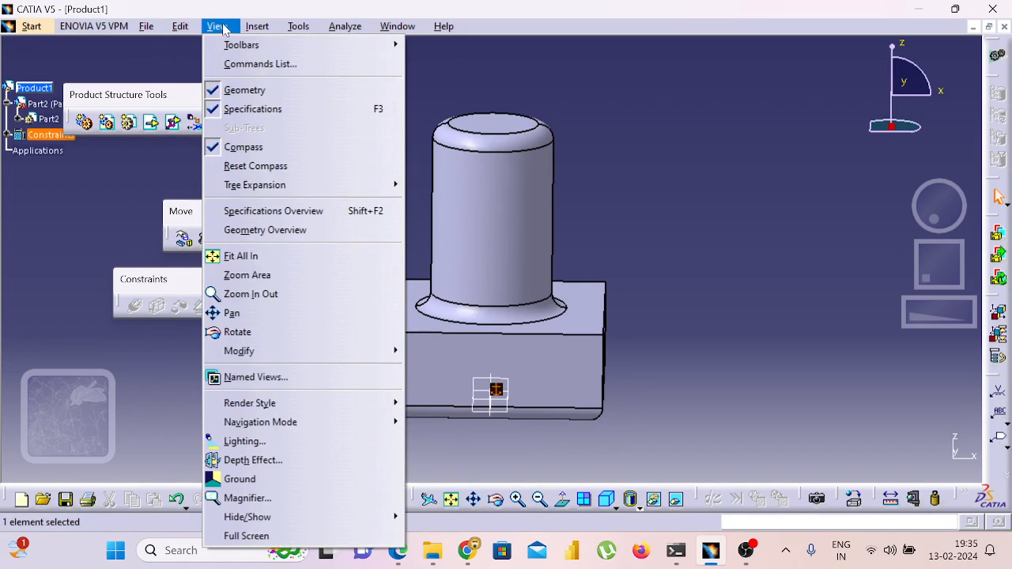
{"action": "mouse_move", "coordinate": [262, 29]}
{"action": "mouse_move", "coordinate": [217, 26]}
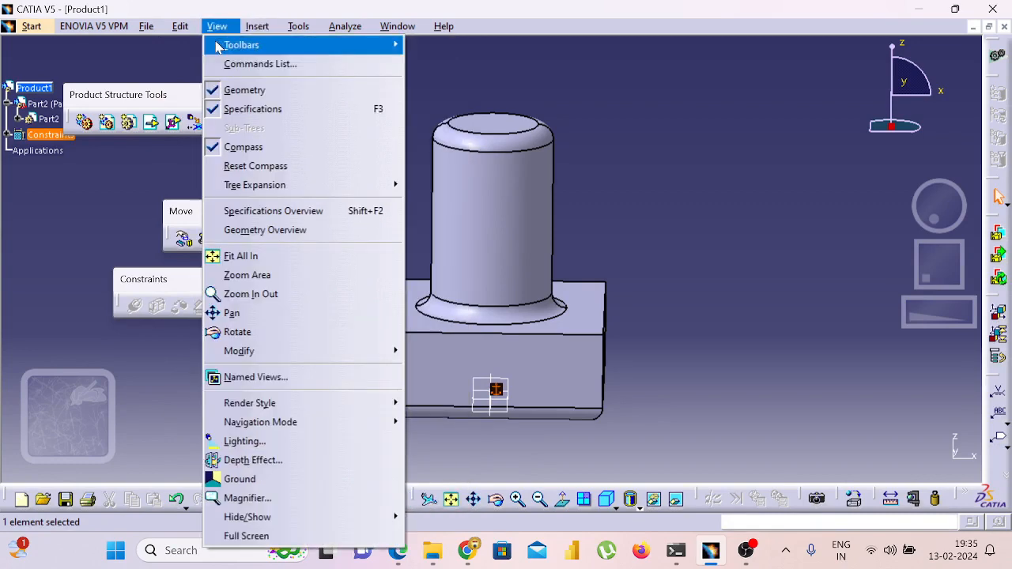
{"action": "left_click", "coordinate": [34, 164]}
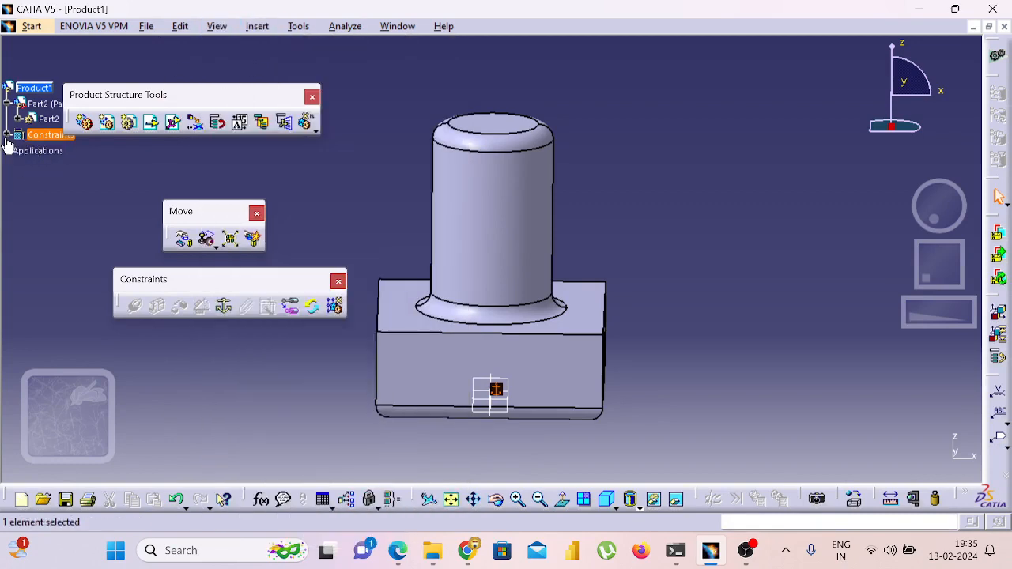
Expand the Constraints branch in the tree and examine the commands available for the shaft's fix constraint
{"action": "left_click", "coordinate": [8, 135]}
{"action": "right_click", "coordinate": [45, 151]}
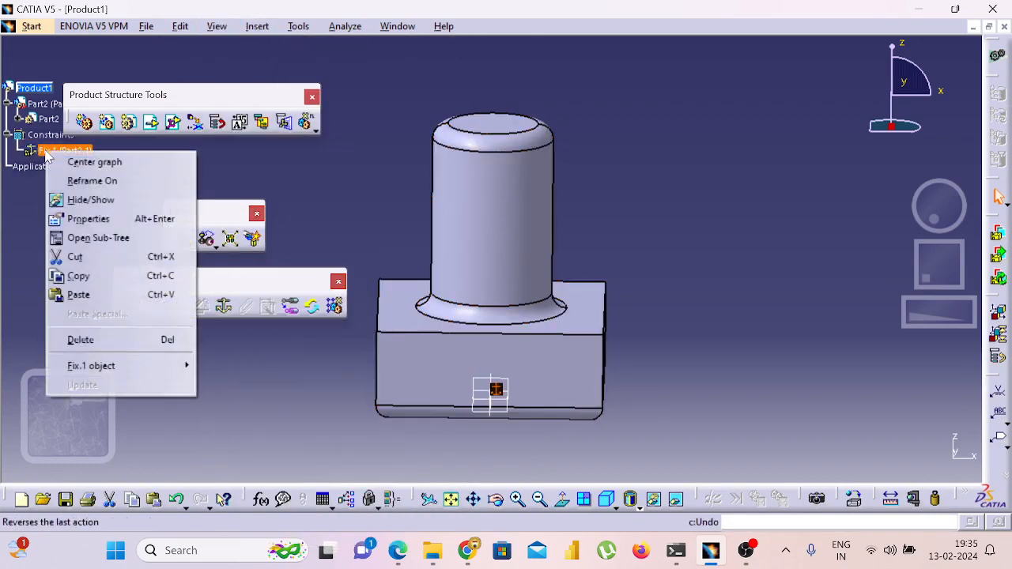
{"action": "mouse_move", "coordinate": [134, 373]}
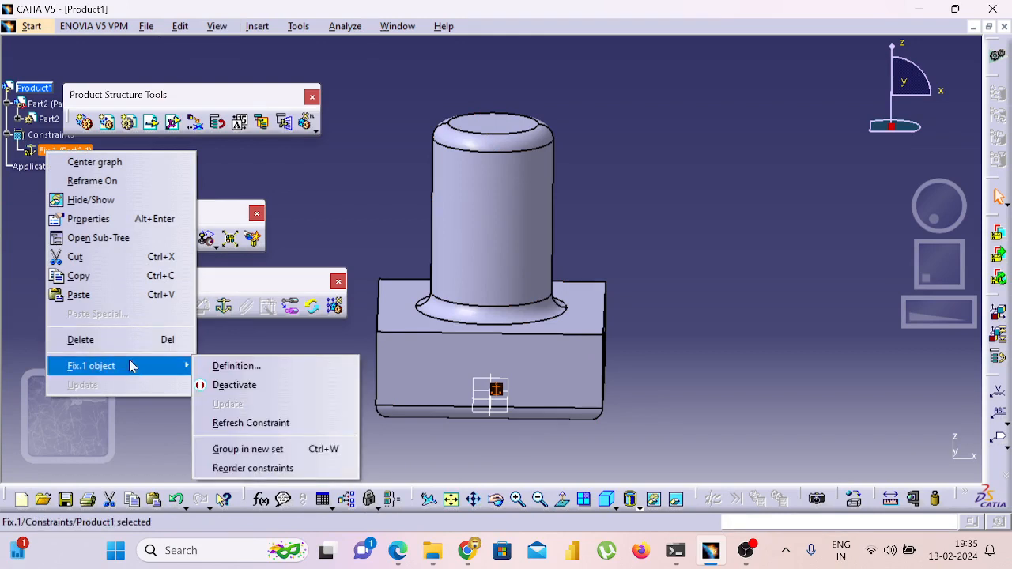
{"action": "left_click", "coordinate": [238, 172]}
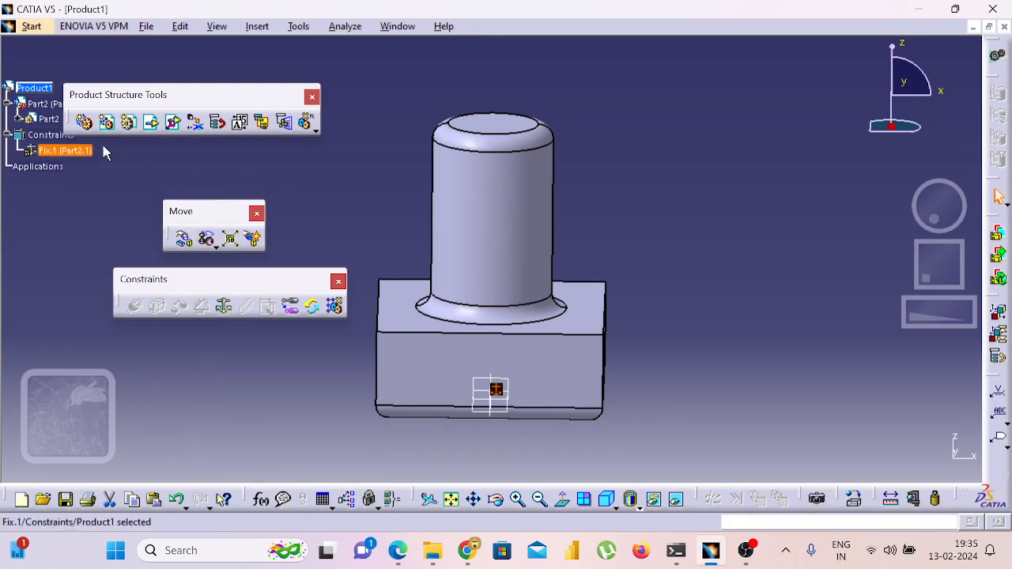
Check the component degrees of freedom of the fixed shaft Part2.1 and dismiss the analysis message
{"action": "right_click", "coordinate": [43, 108]}
{"action": "mouse_move", "coordinate": [142, 329]}
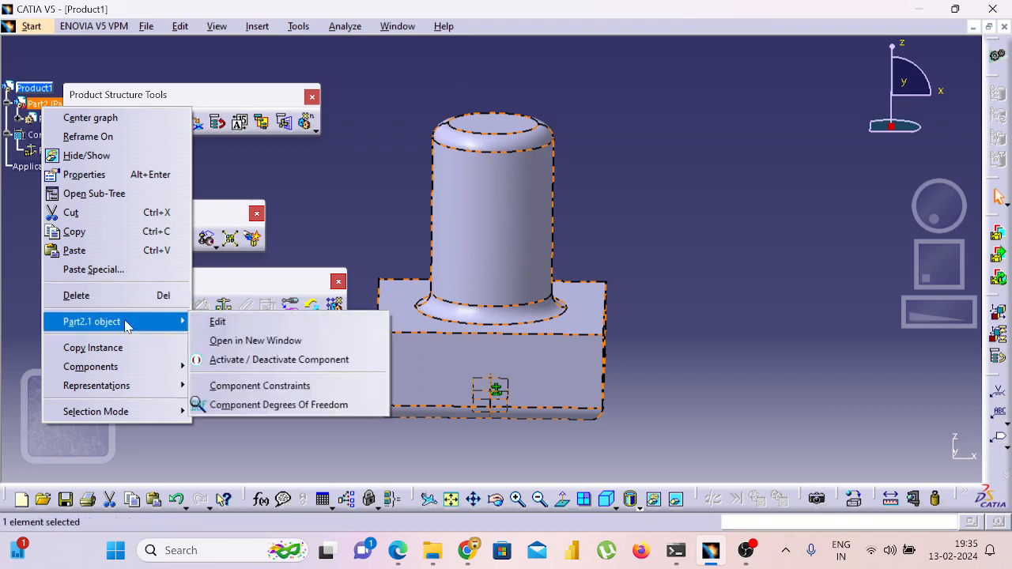
{"action": "left_click", "coordinate": [284, 404]}
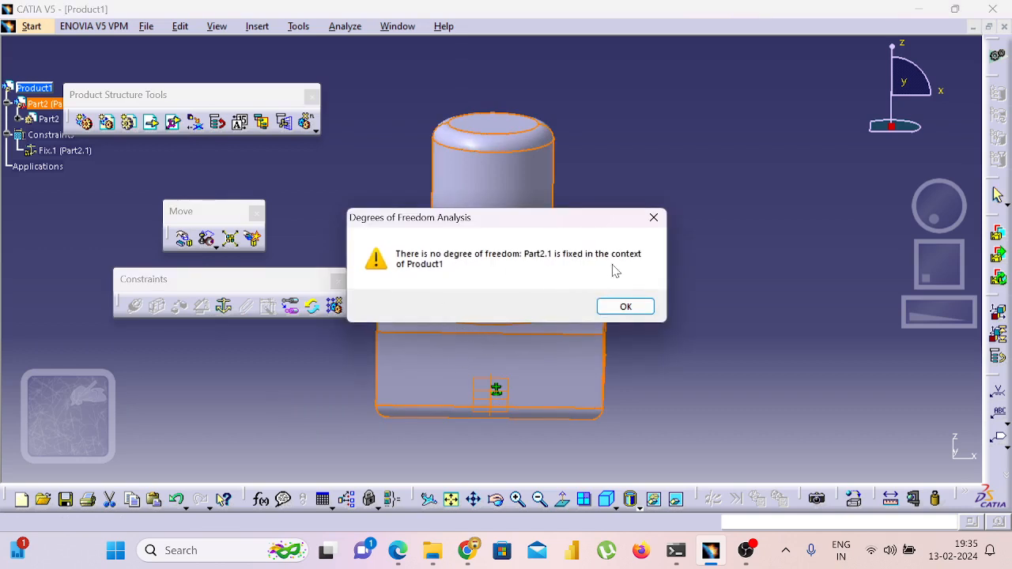
{"action": "left_click", "coordinate": [626, 307]}
{"action": "left_click", "coordinate": [633, 309]}
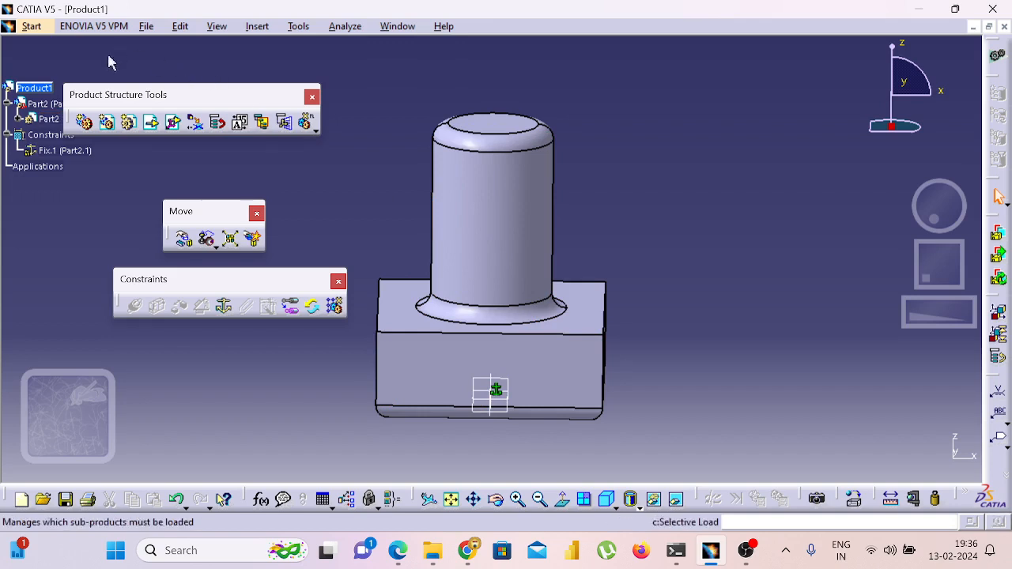
{"action": "left_click", "coordinate": [44, 107]}
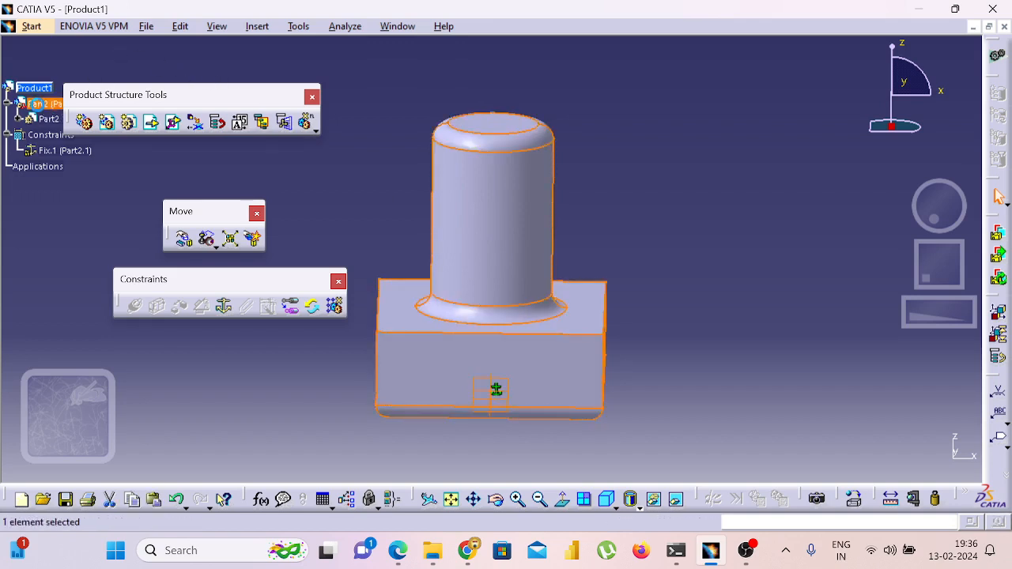
{"action": "right_click", "coordinate": [38, 109]}
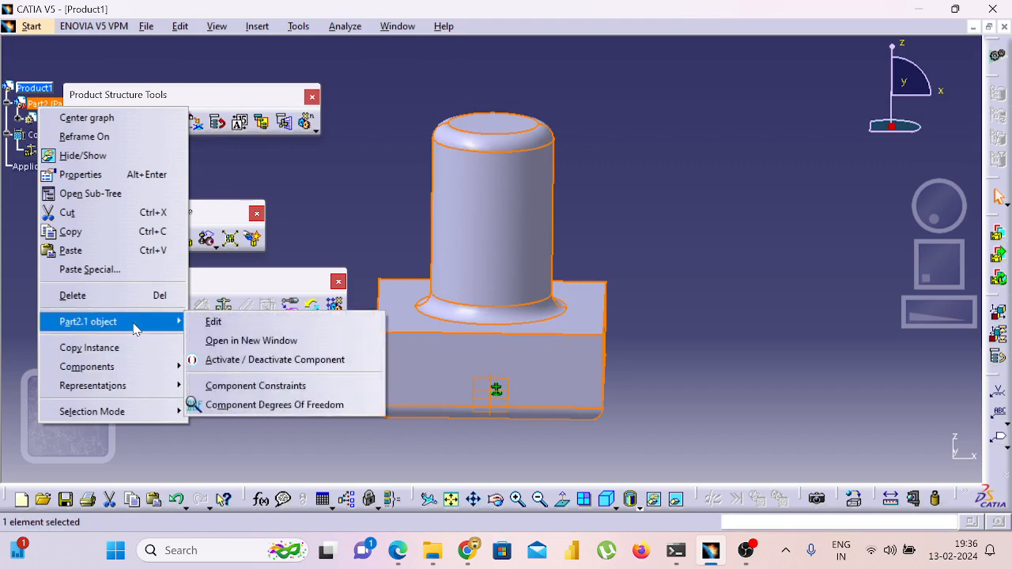
{"action": "left_click", "coordinate": [279, 427]}
{"action": "left_click", "coordinate": [279, 426]}
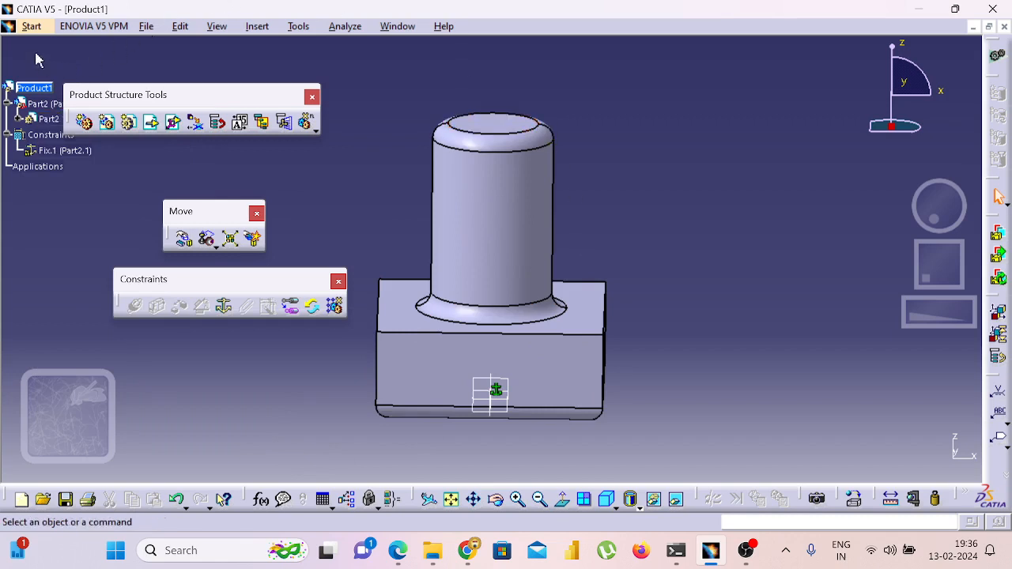
Insert the existing component hole from the Pictures folder into Product1
{"action": "left_click", "coordinate": [159, 125]}
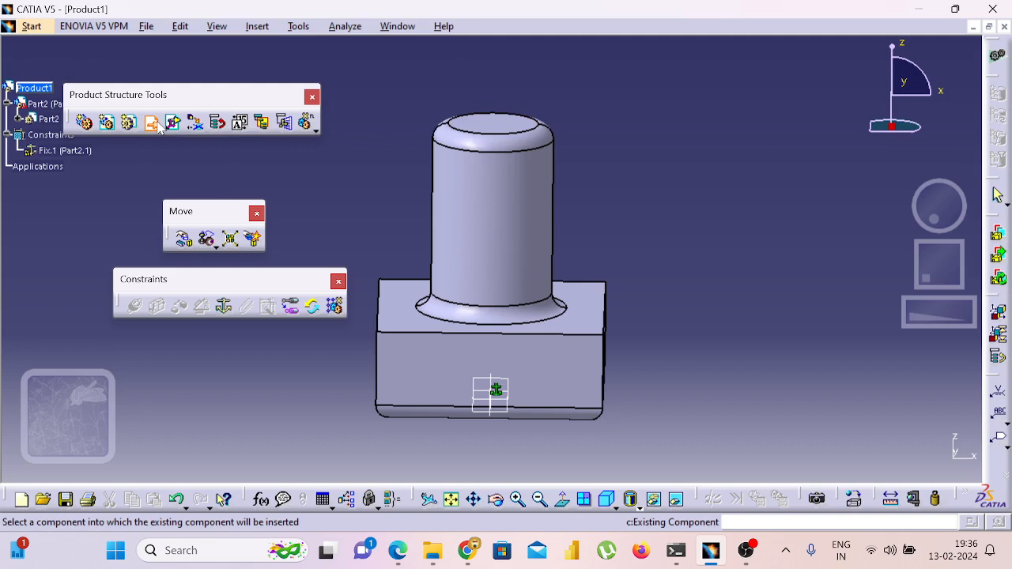
{"action": "left_click", "coordinate": [30, 90]}
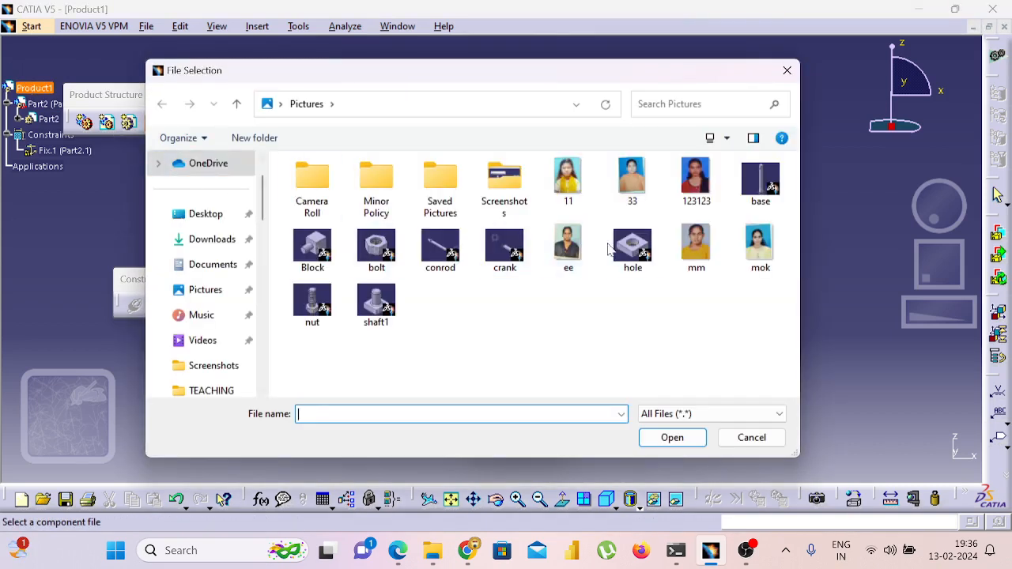
{"action": "left_click", "coordinate": [633, 249]}
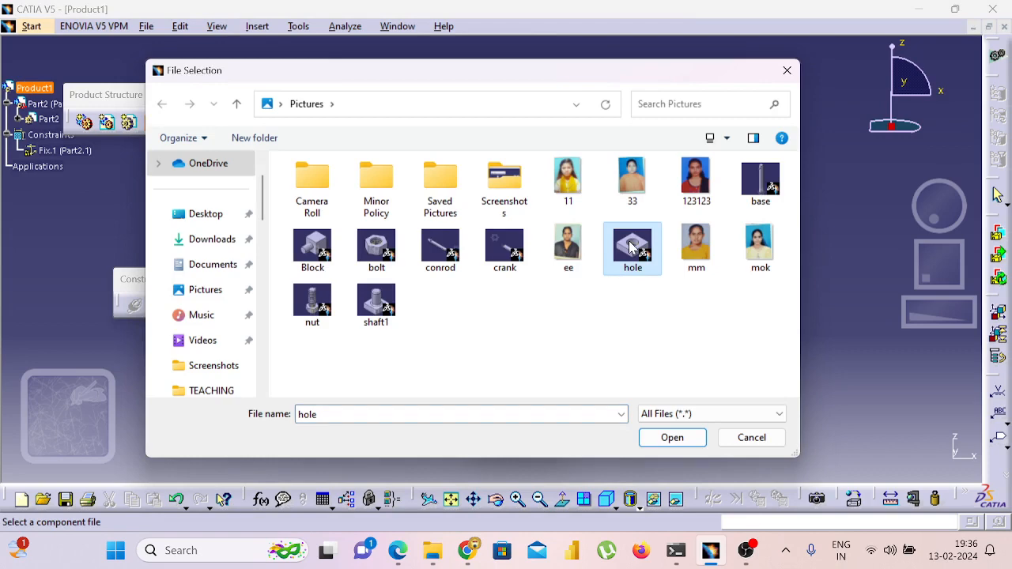
{"action": "left_click", "coordinate": [673, 436]}
Explode the shaft and hole components of Product1 in 3D at all levels and accept the change of product positions
{"action": "middle_click_drag", "start_coordinate": [699, 406], "coordinate": [601, 317]}
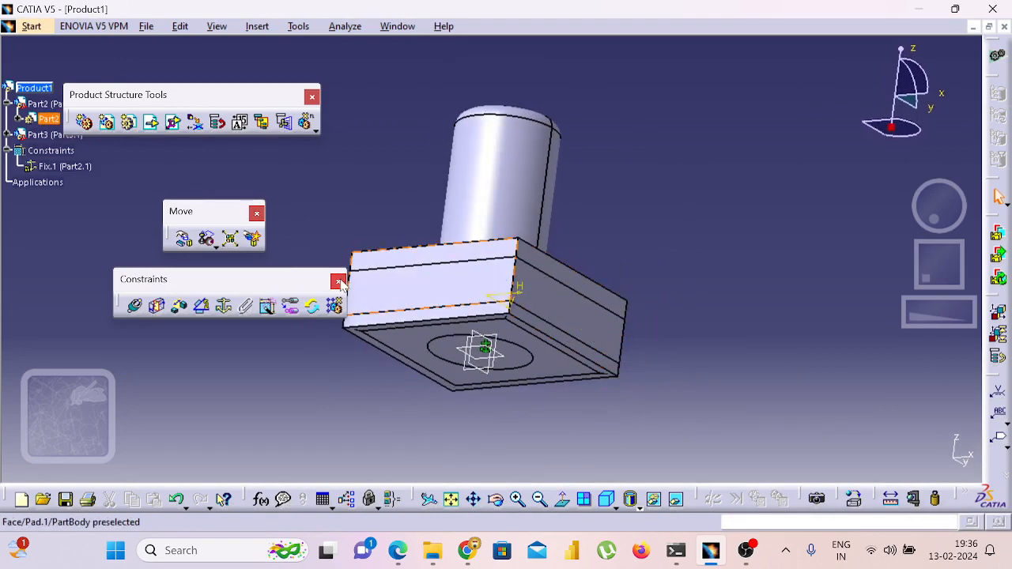
{"action": "left_click", "coordinate": [231, 240]}
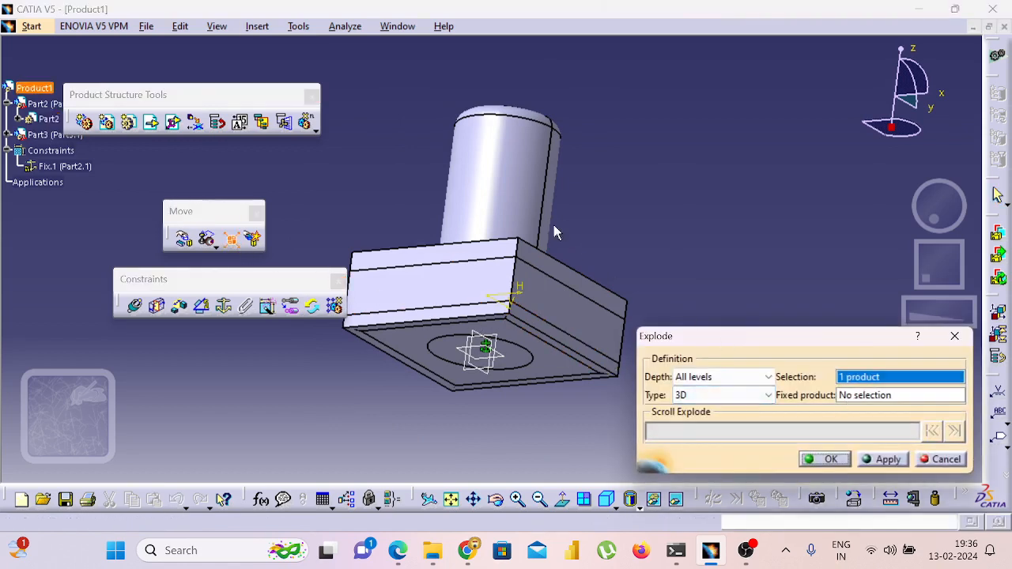
{"action": "left_click", "coordinate": [476, 322]}
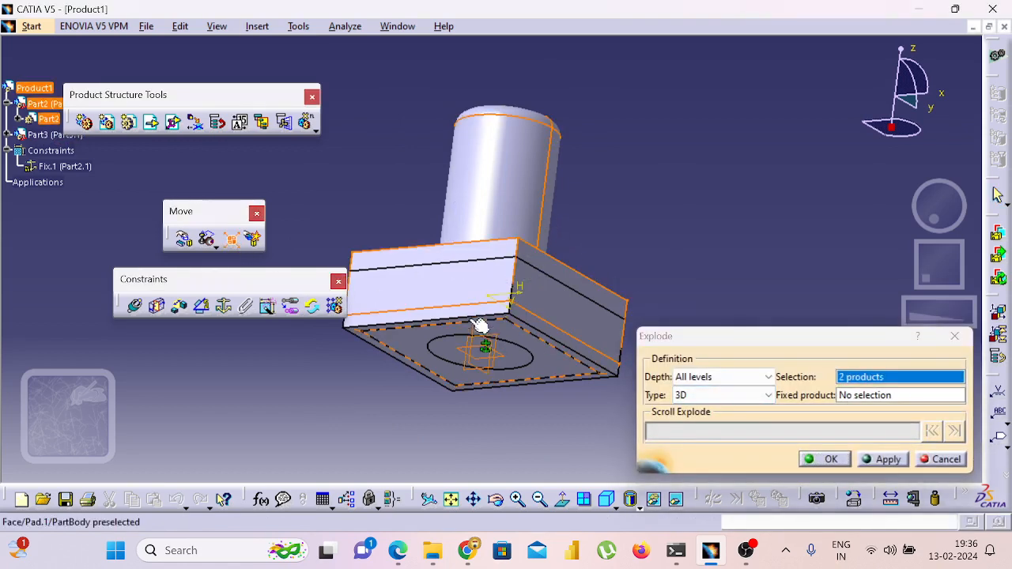
{"action": "left_click", "coordinate": [499, 195]}
{"action": "left_click", "coordinate": [450, 292]}
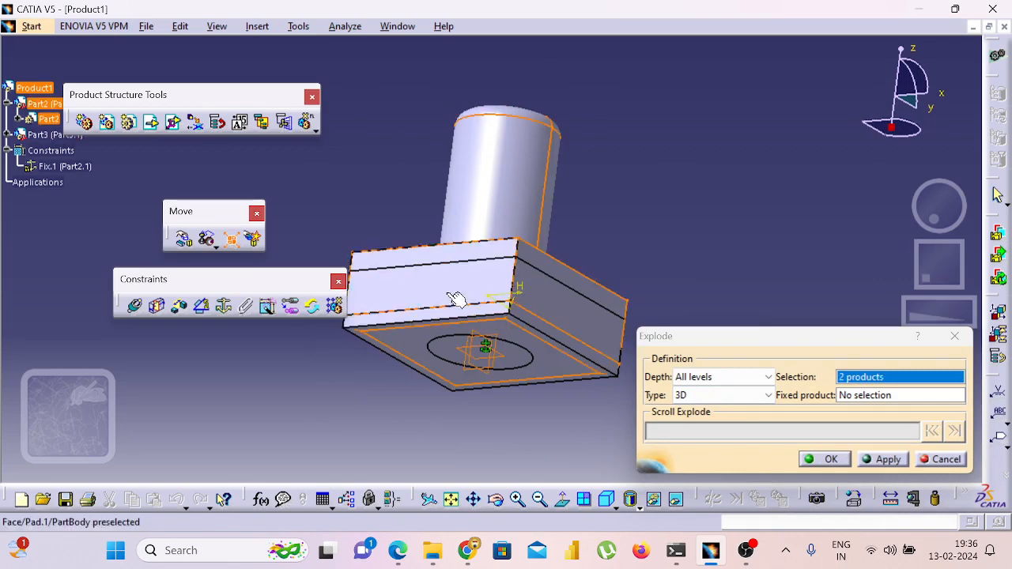
{"action": "left_click", "coordinate": [876, 460]}
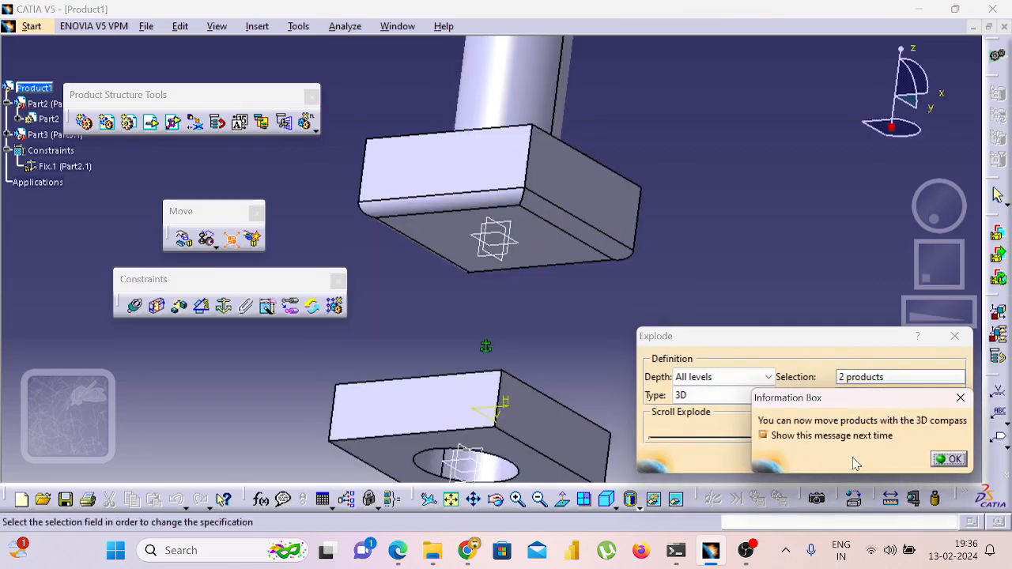
{"action": "left_click", "coordinate": [947, 460]}
{"action": "left_click", "coordinate": [828, 459]}
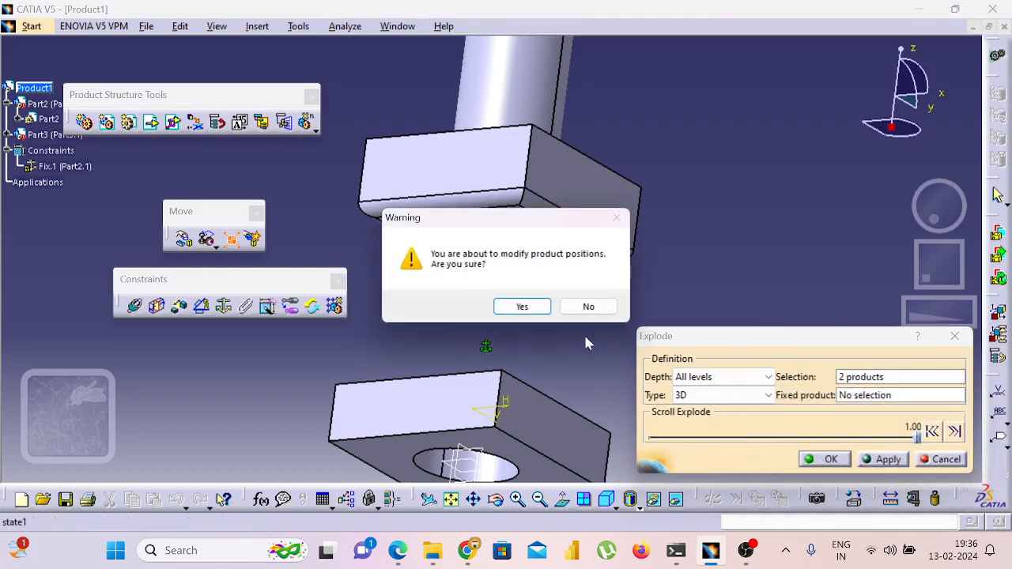
{"action": "left_click", "coordinate": [538, 307]}
{"action": "middle_click_drag", "start_coordinate": [778, 303], "coordinate": [492, 431]}
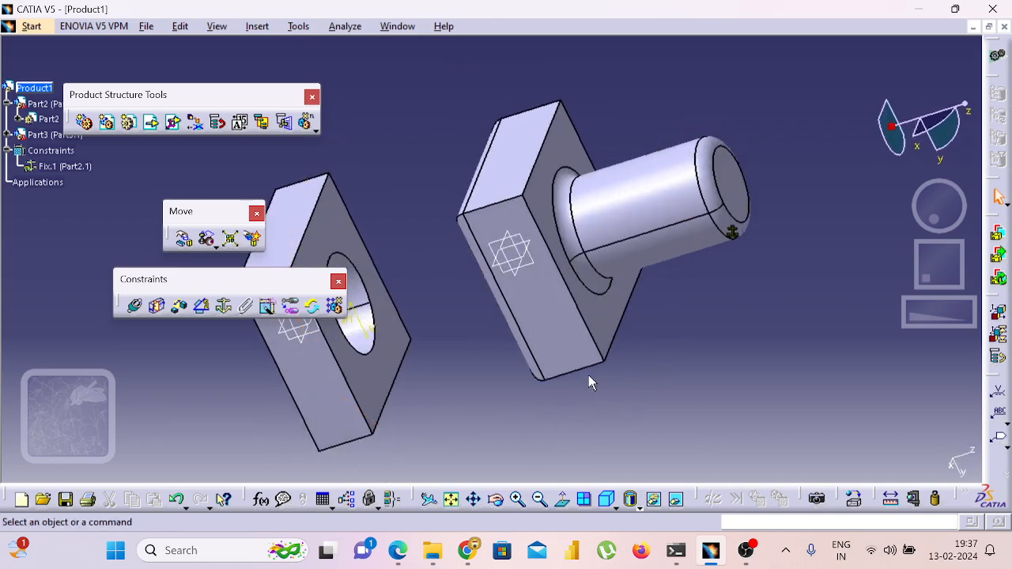
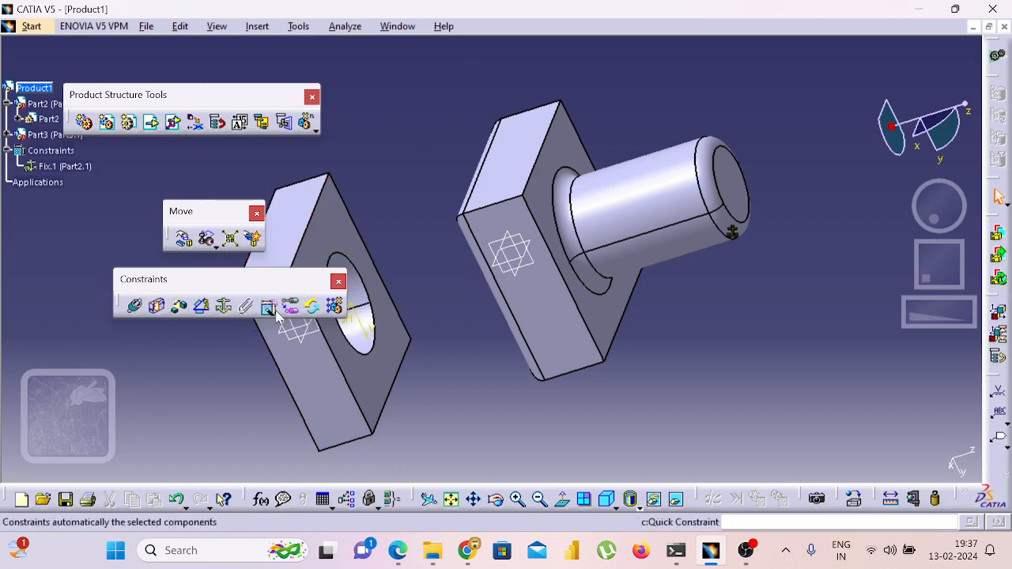
Move the hole component along the X axis with the Manipulation command
{"action": "left_click", "coordinate": [135, 307]}
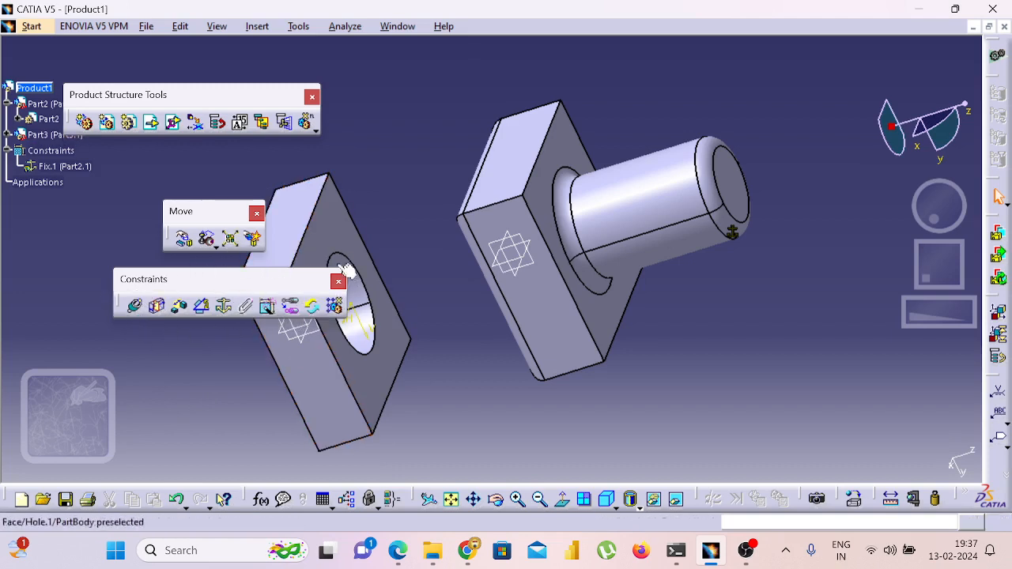
{"action": "key", "text": "Escape"}
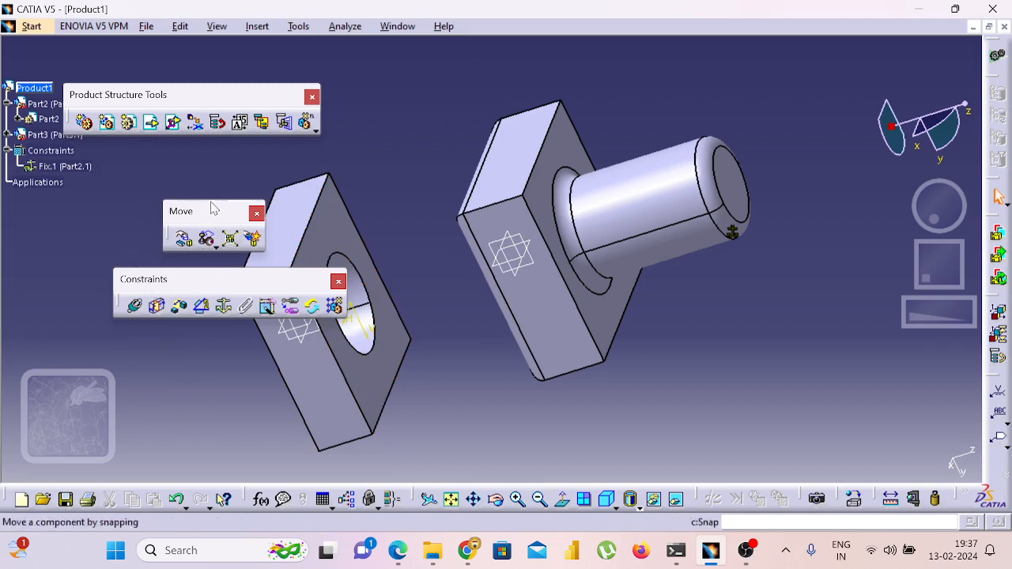
{"action": "left_click", "coordinate": [183, 242]}
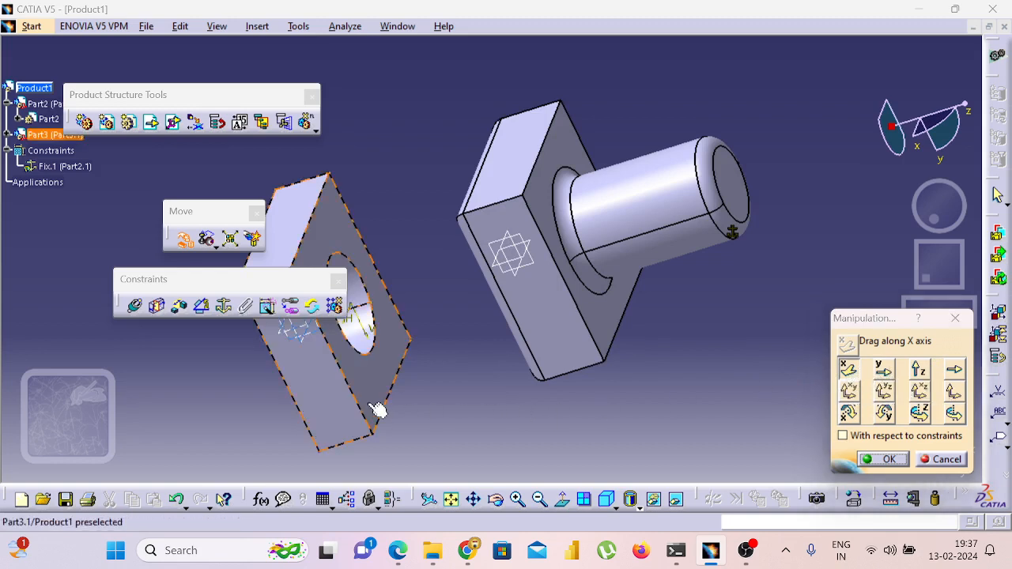
{"action": "left_click_drag", "start_coordinate": [368, 406], "coordinate": [370, 406]}
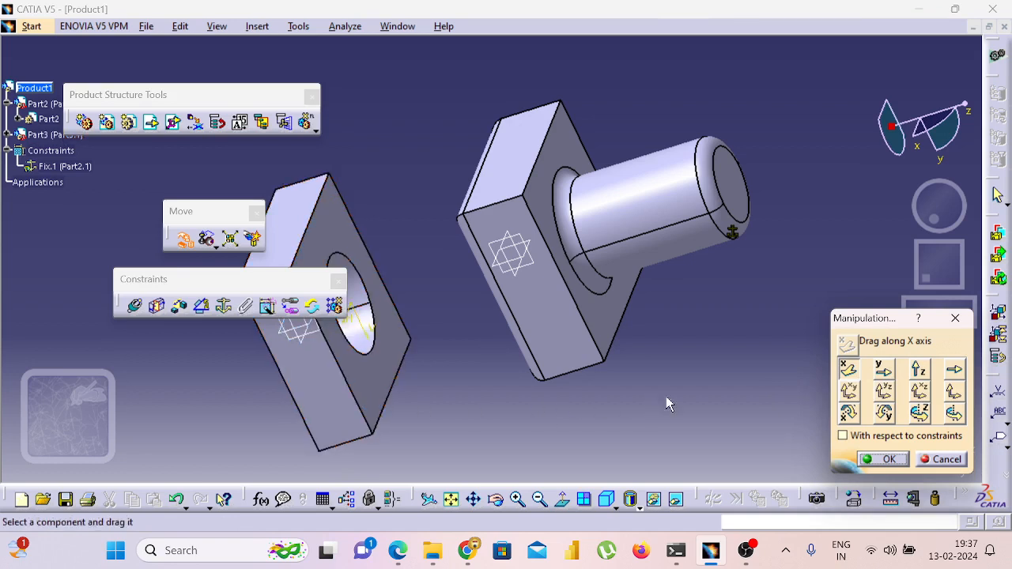
{"action": "left_click_drag", "start_coordinate": [301, 346], "coordinate": [366, 299]}
Shift the hole component along the Y axis and the Z axis, keeping it apart from the shaft
{"action": "left_click", "coordinate": [884, 372]}
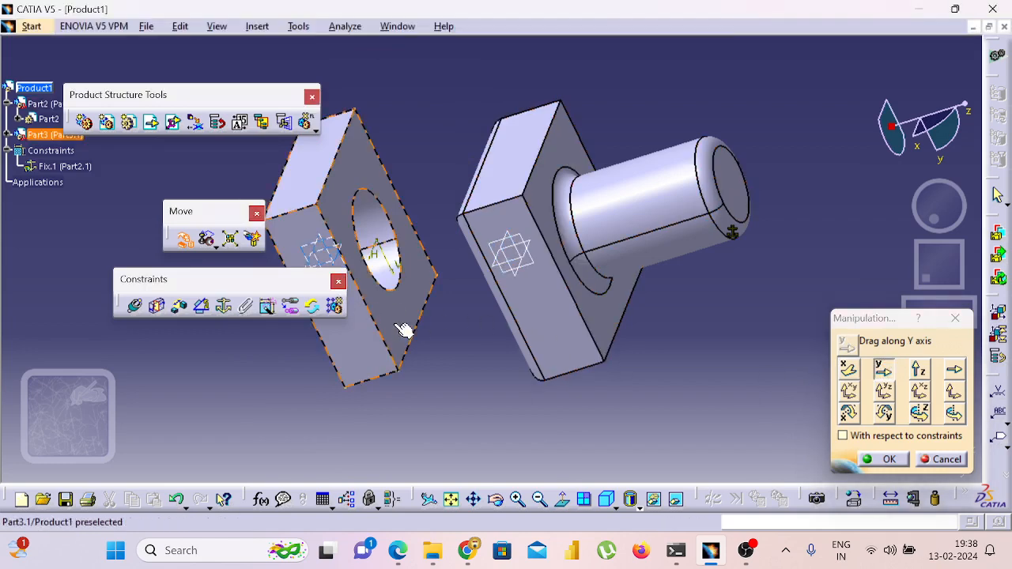
{"action": "left_click_drag", "start_coordinate": [405, 330], "coordinate": [340, 312]}
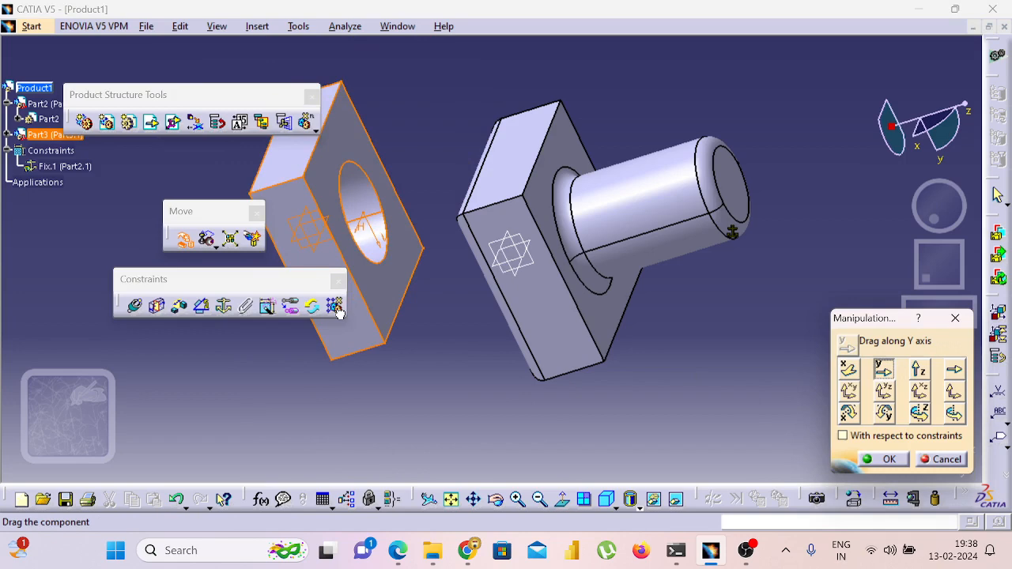
{"action": "left_click", "coordinate": [435, 349]}
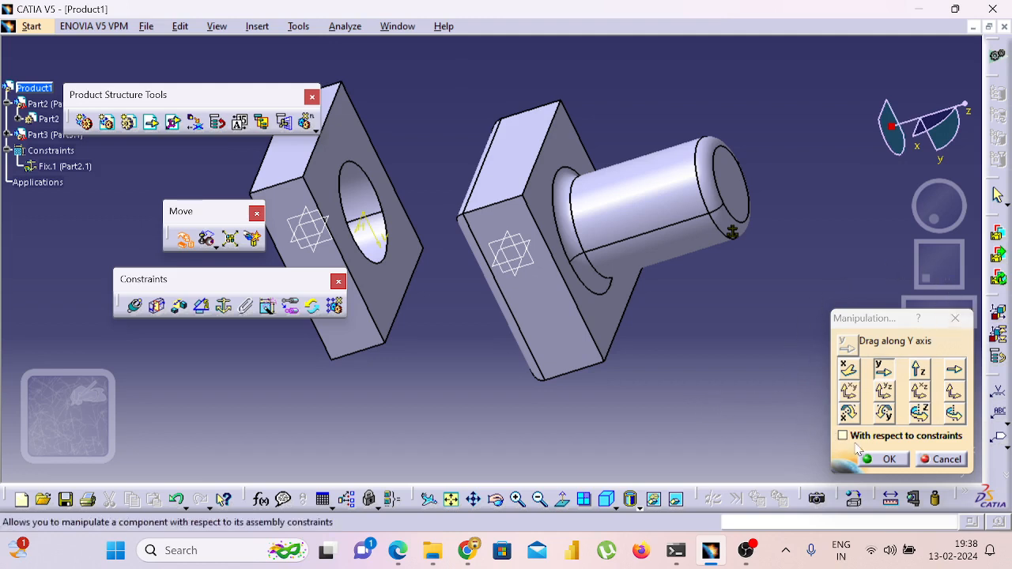
{"action": "left_click", "coordinate": [918, 370]}
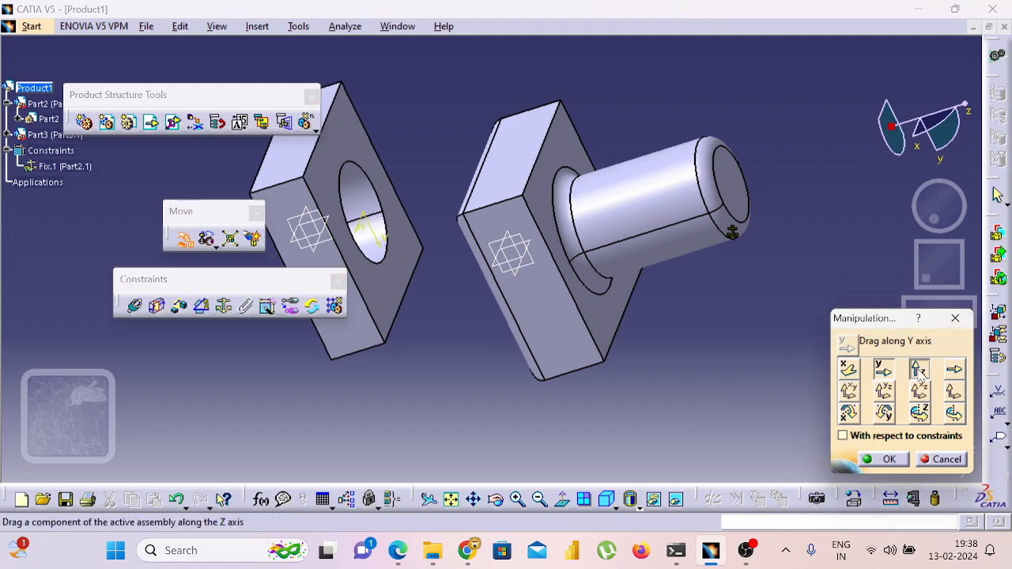
{"action": "left_click_drag", "start_coordinate": [406, 305], "coordinate": [343, 291]}
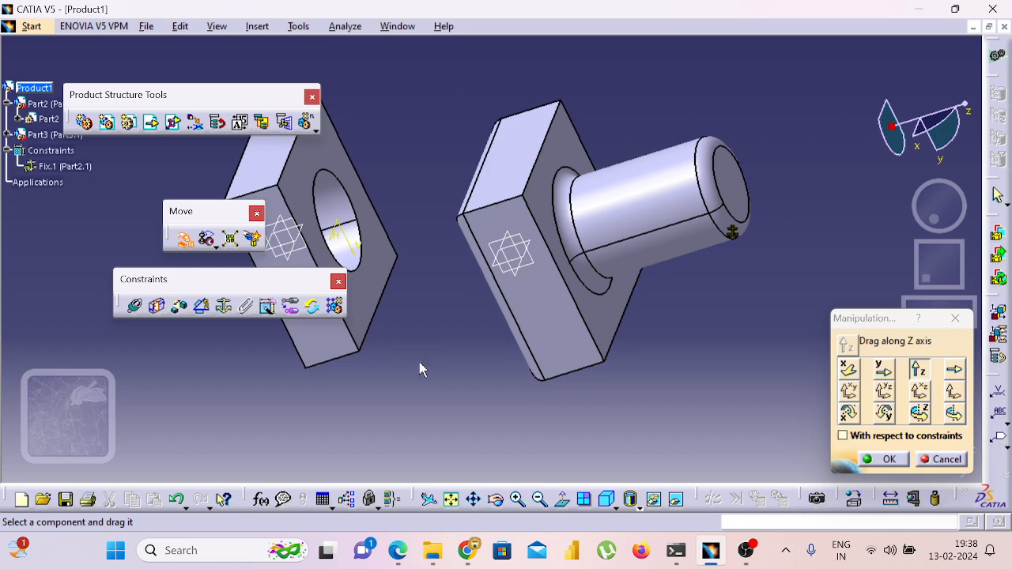
Switch to the Google Meet window in Chrome and look through the list of meeting participants
{"action": "left_click", "coordinate": [467, 551]}
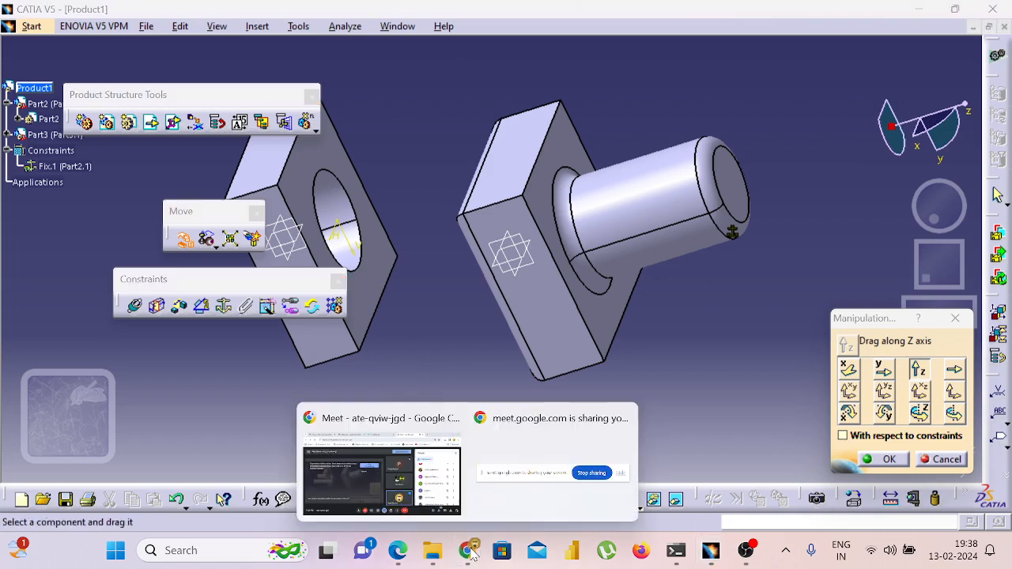
{"action": "left_click", "coordinate": [433, 476]}
{"action": "scroll", "coordinate": [939, 329], "scroll_direction": "down", "scroll_amount": 15}
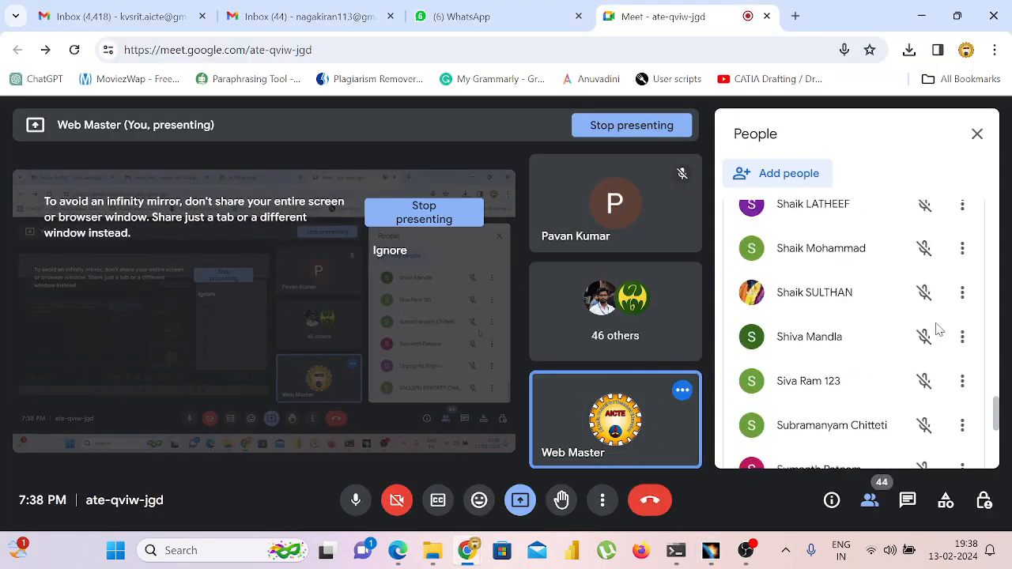
{"action": "scroll", "coordinate": [939, 329], "scroll_direction": "up", "scroll_amount": 15}
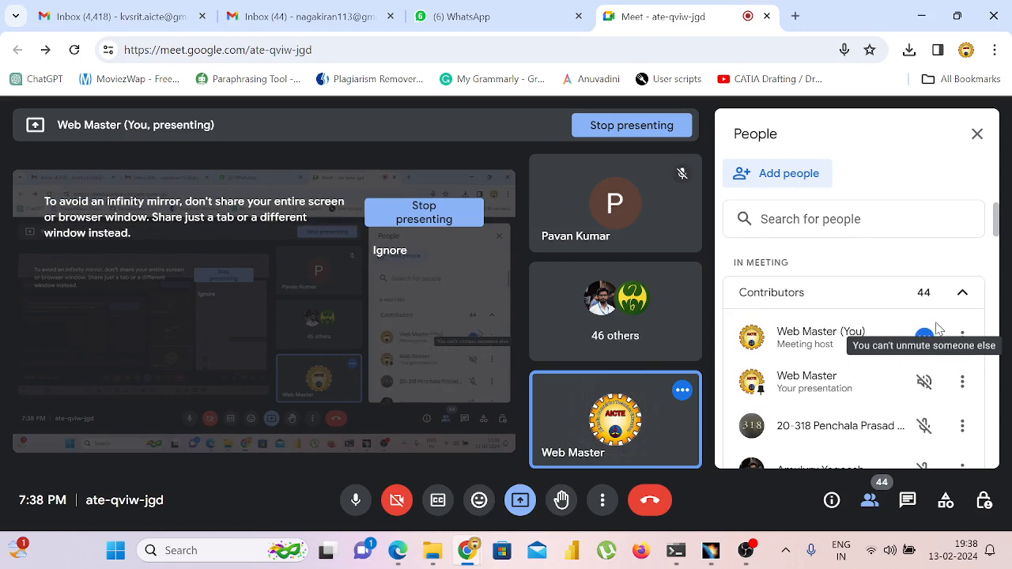
{"action": "scroll", "coordinate": [939, 329], "scroll_direction": "down", "scroll_amount": 2}
{"action": "scroll", "coordinate": [938, 328], "scroll_direction": "up", "scroll_amount": 1}
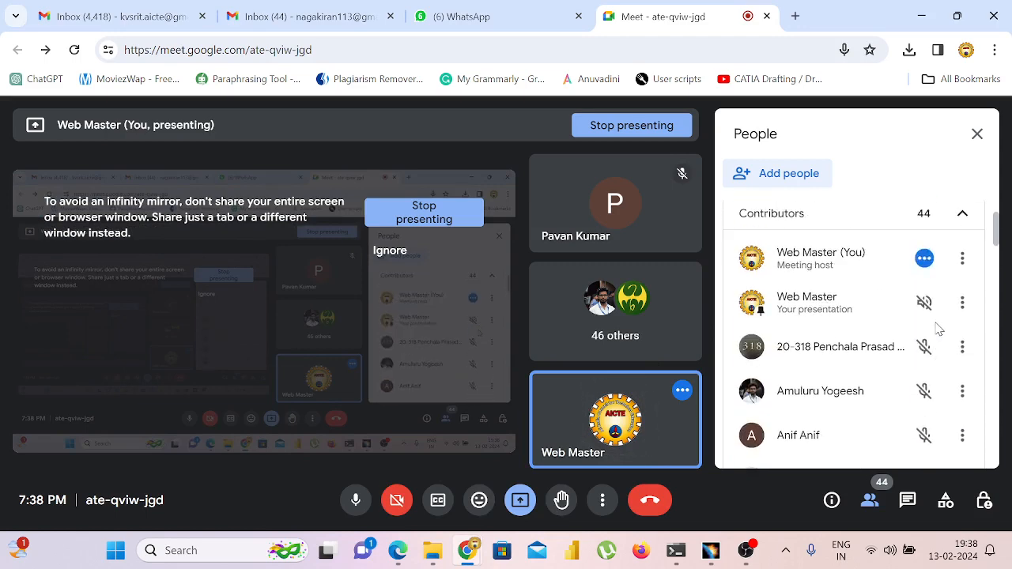
{"action": "scroll", "coordinate": [939, 329], "scroll_direction": "down", "scroll_amount": 4}
{"action": "scroll", "coordinate": [938, 329], "scroll_direction": "down", "scroll_amount": 10}
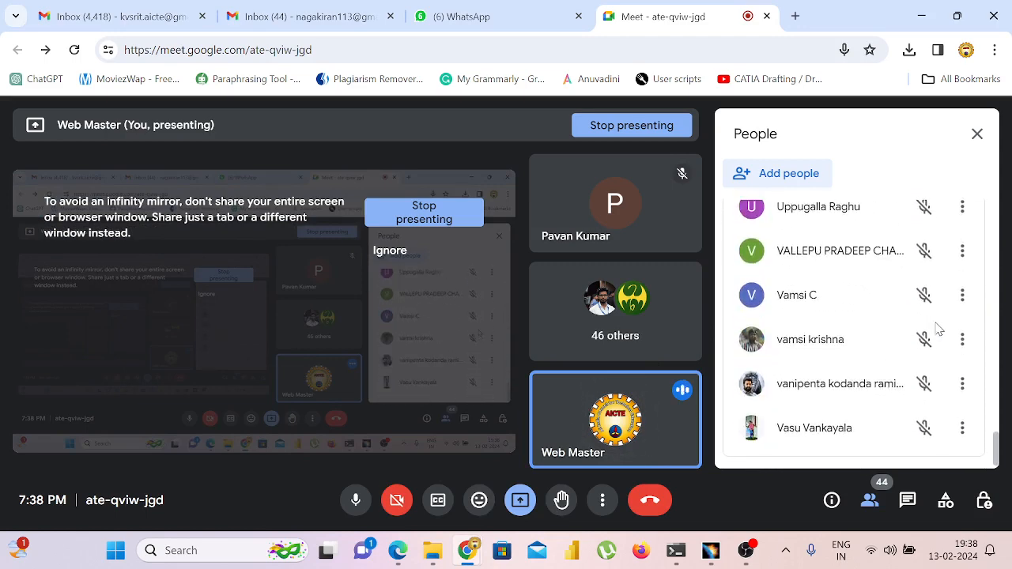
{"action": "scroll", "coordinate": [938, 329], "scroll_direction": "up", "scroll_amount": 1}
{"action": "scroll", "coordinate": [939, 329], "scroll_direction": "up", "scroll_amount": 15}
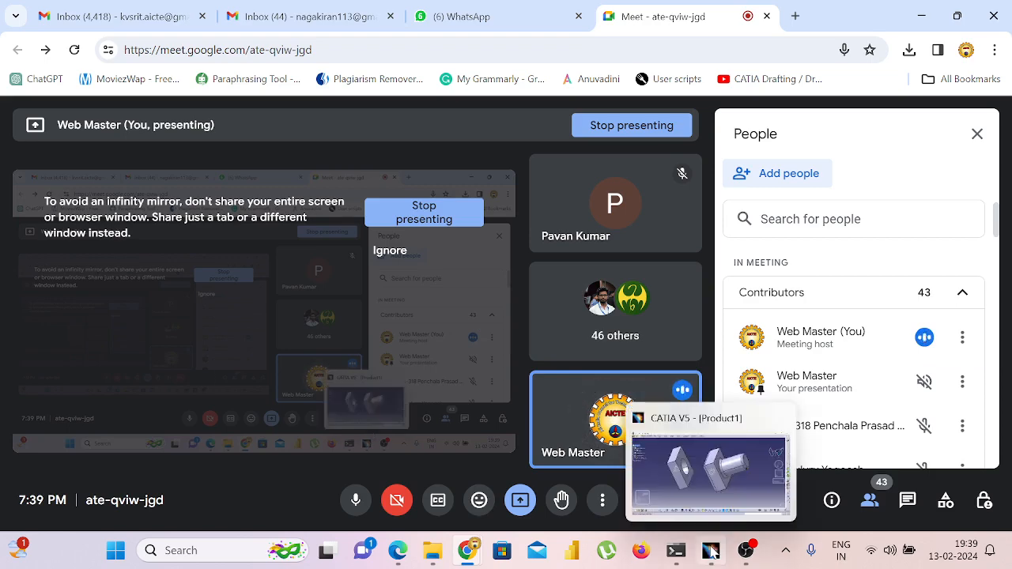
Switch back to CATIA and move the hole component along a custom axis defined by its block's edge facing the shaft
{"action": "left_click", "coordinate": [711, 550]}
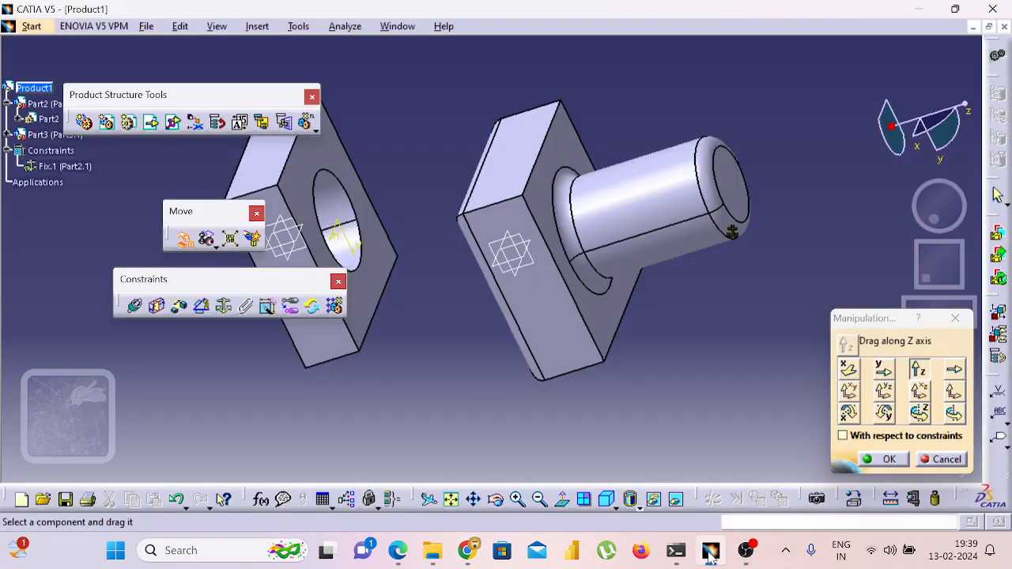
{"action": "left_click", "coordinate": [953, 375]}
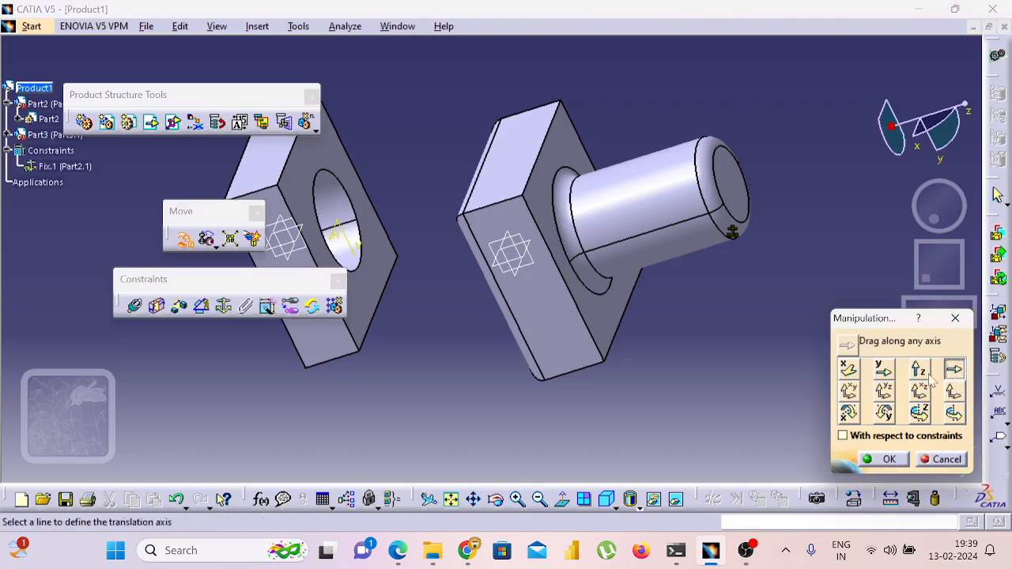
{"action": "left_click_drag", "start_coordinate": [345, 302], "coordinate": [346, 305]}
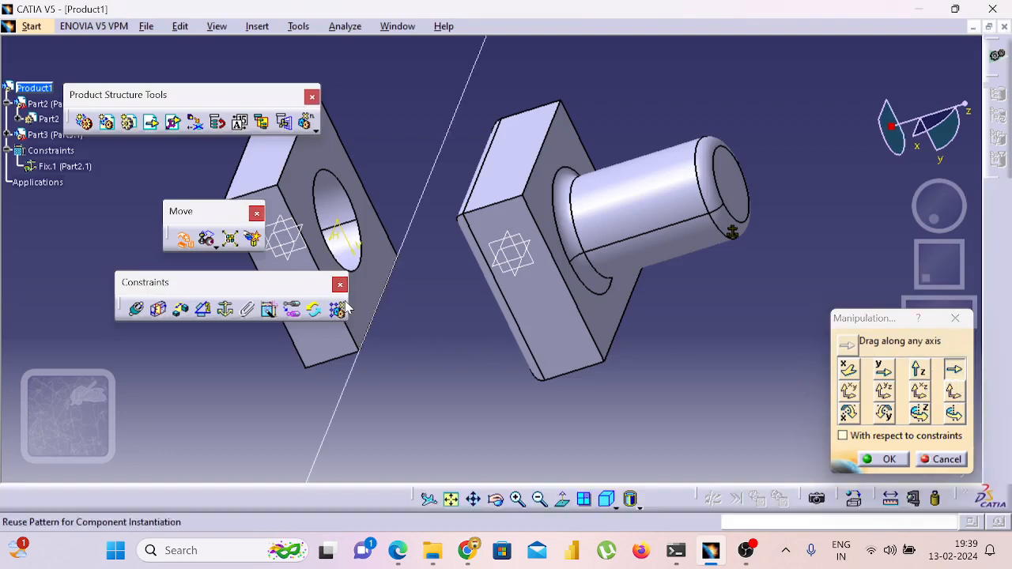
{"action": "left_click", "coordinate": [386, 287]}
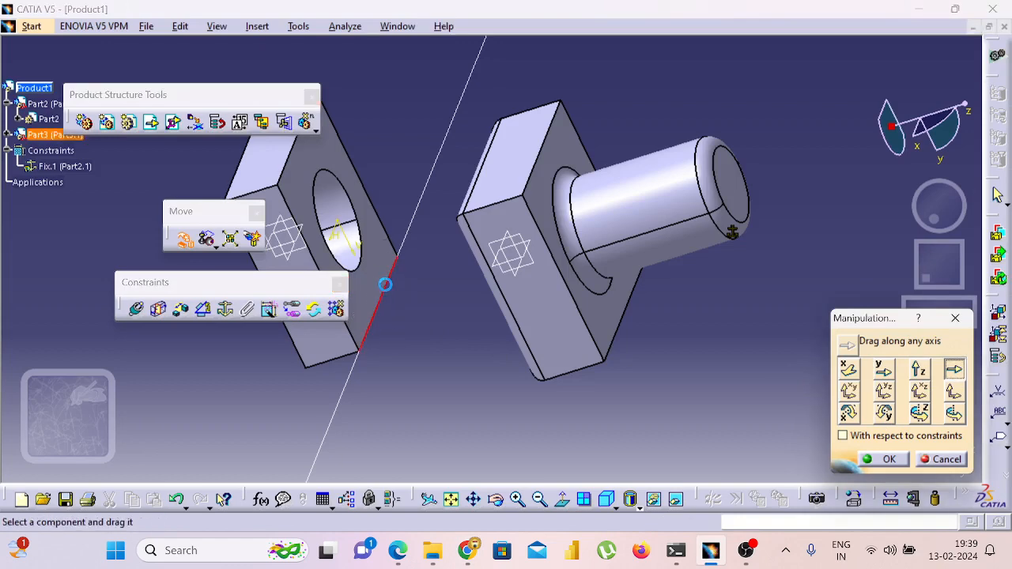
{"action": "left_click_drag", "start_coordinate": [397, 286], "coordinate": [461, 345]}
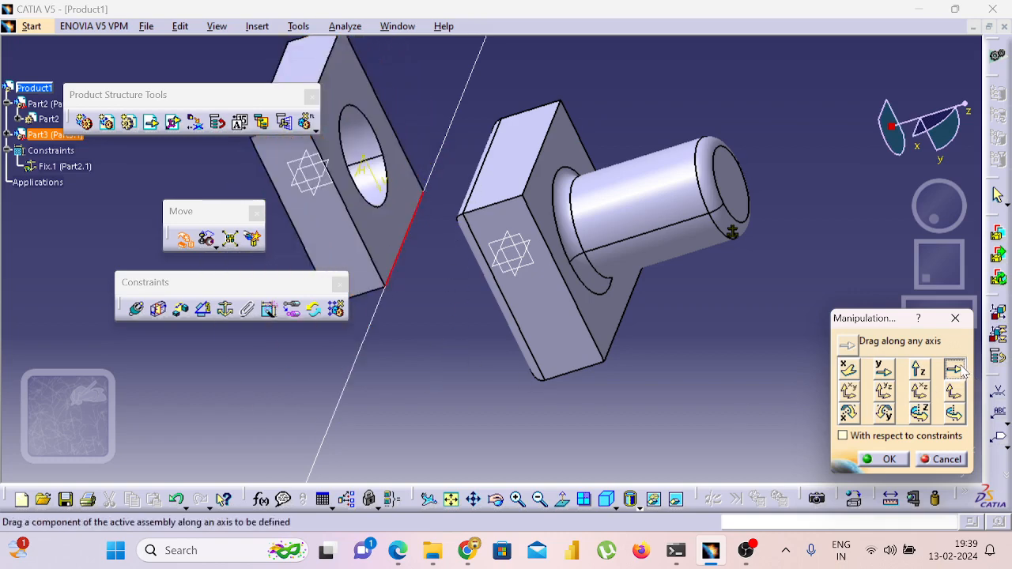
Try the X, Y and any-axis drag modes, picking the hole block's edge facing the shaft as a translation axis
{"action": "left_click", "coordinate": [849, 370]}
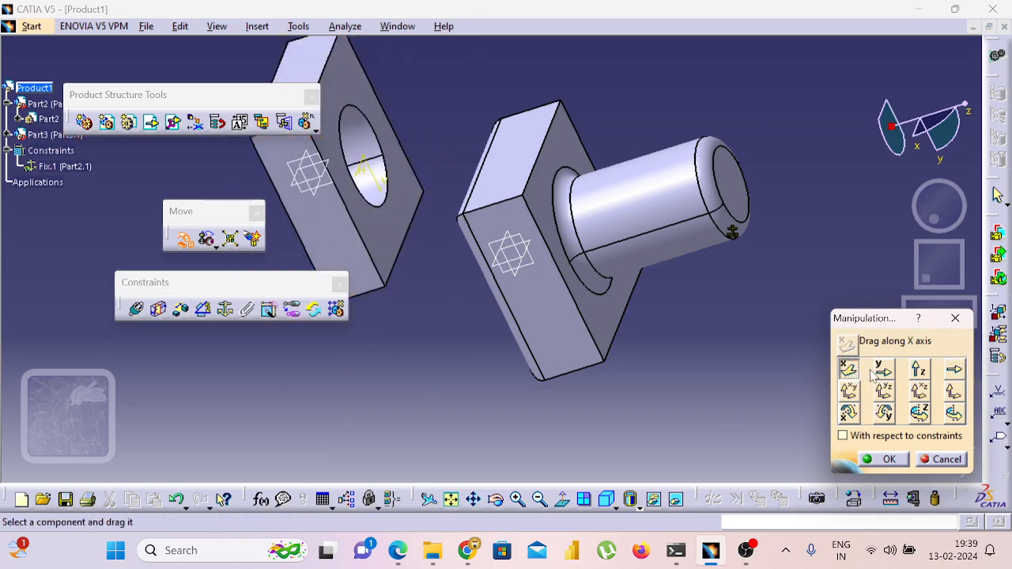
{"action": "left_click", "coordinate": [884, 377]}
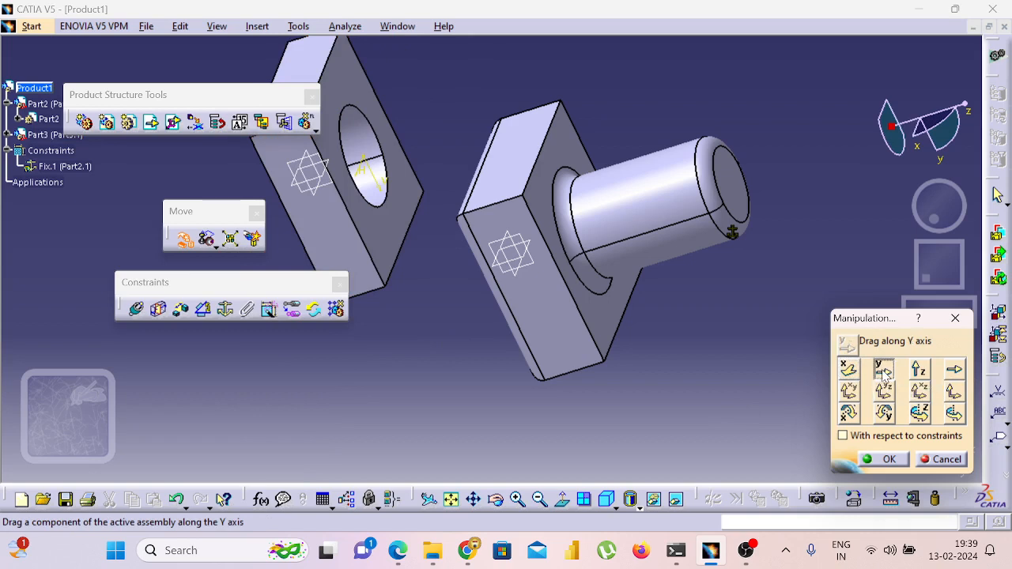
{"action": "left_click", "coordinate": [953, 369]}
{"action": "left_click", "coordinate": [409, 227]}
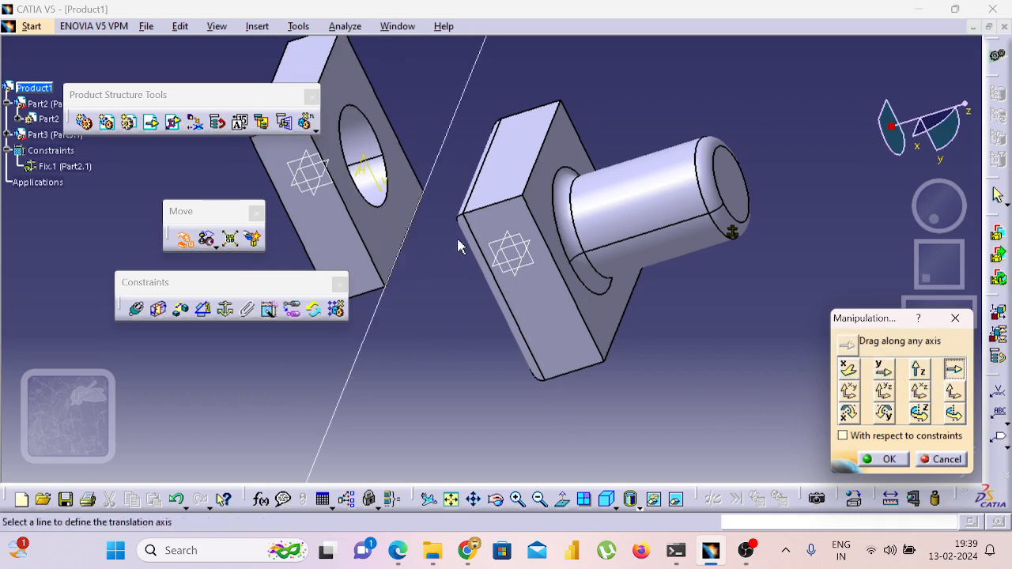
{"action": "left_click", "coordinate": [883, 371]}
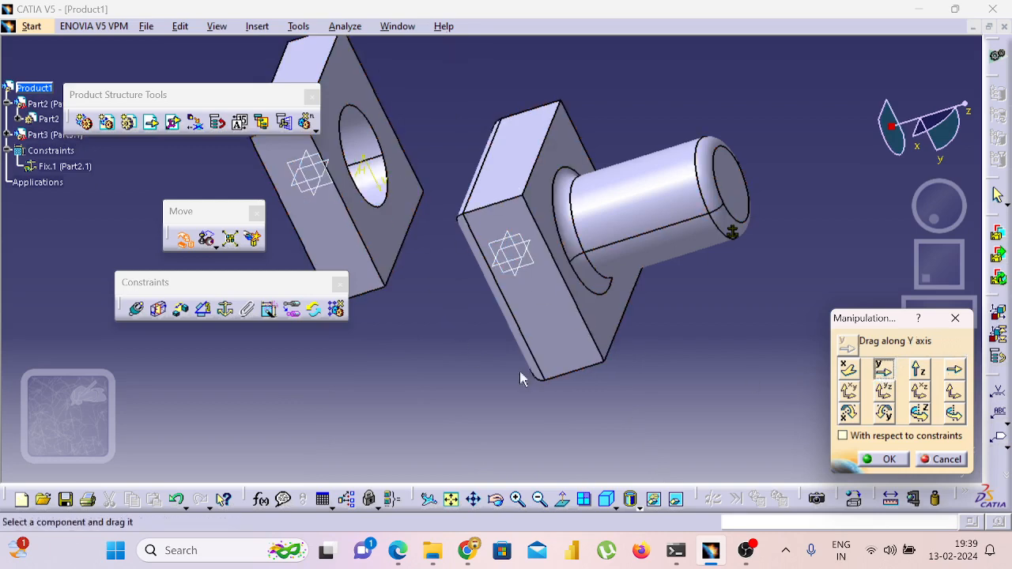
Try the any-axis drag mode, picking an edge of the shaft's block as the translation axis
{"action": "left_click", "coordinate": [954, 370]}
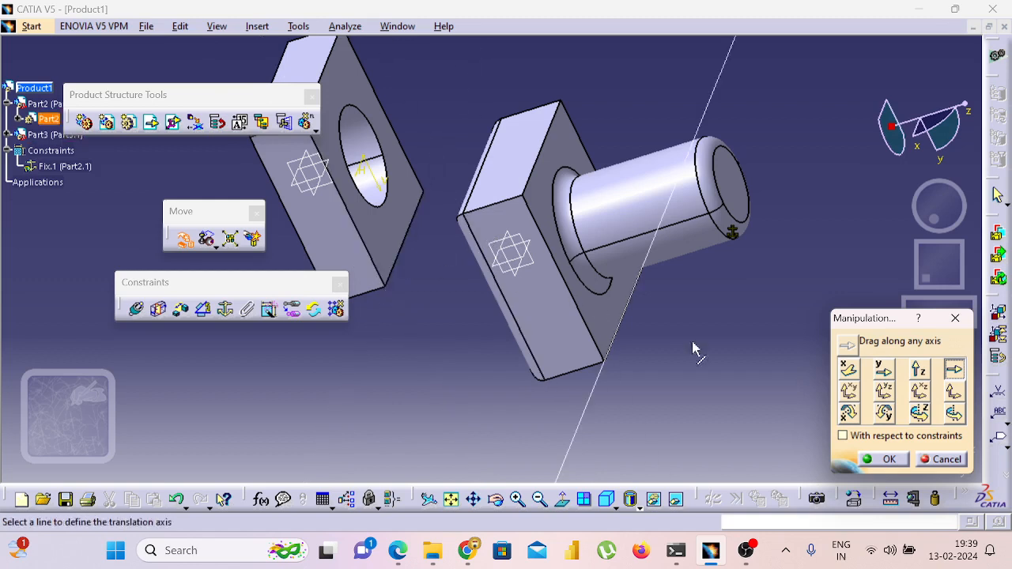
{"action": "middle_click_drag", "start_coordinate": [728, 408], "coordinate": [728, 407]}
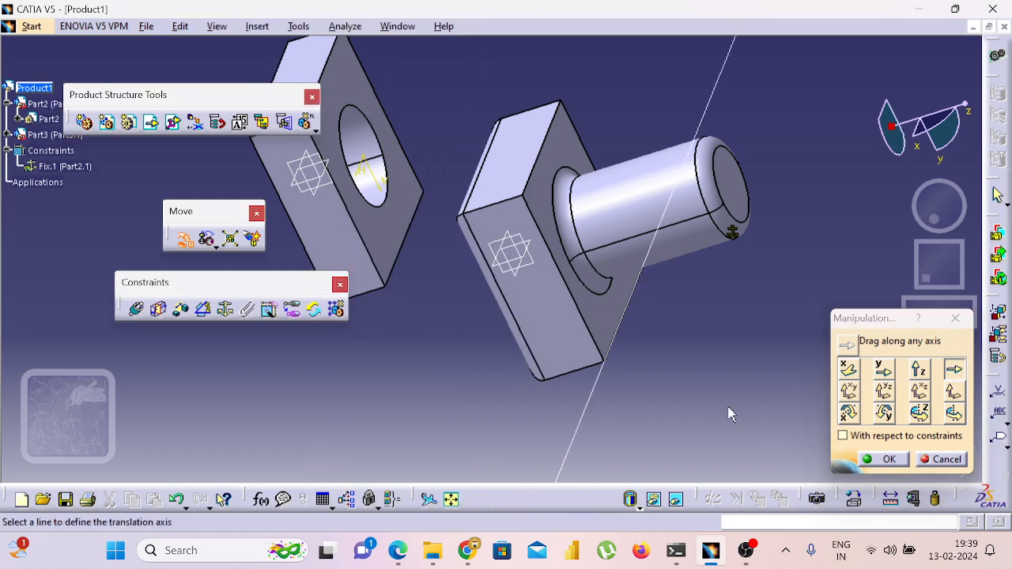
{"action": "left_click", "coordinate": [954, 369]}
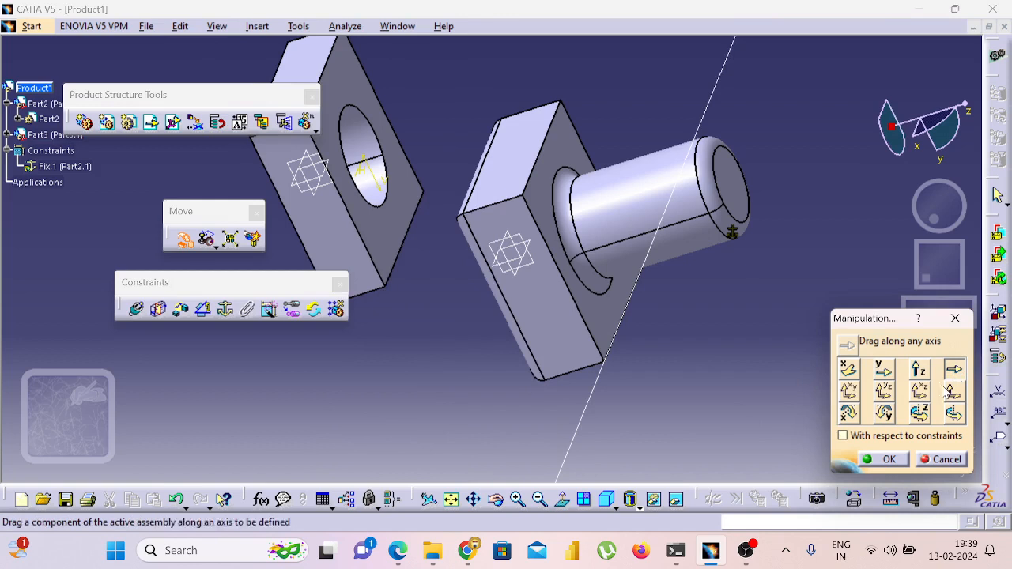
{"action": "left_click", "coordinate": [622, 407]}
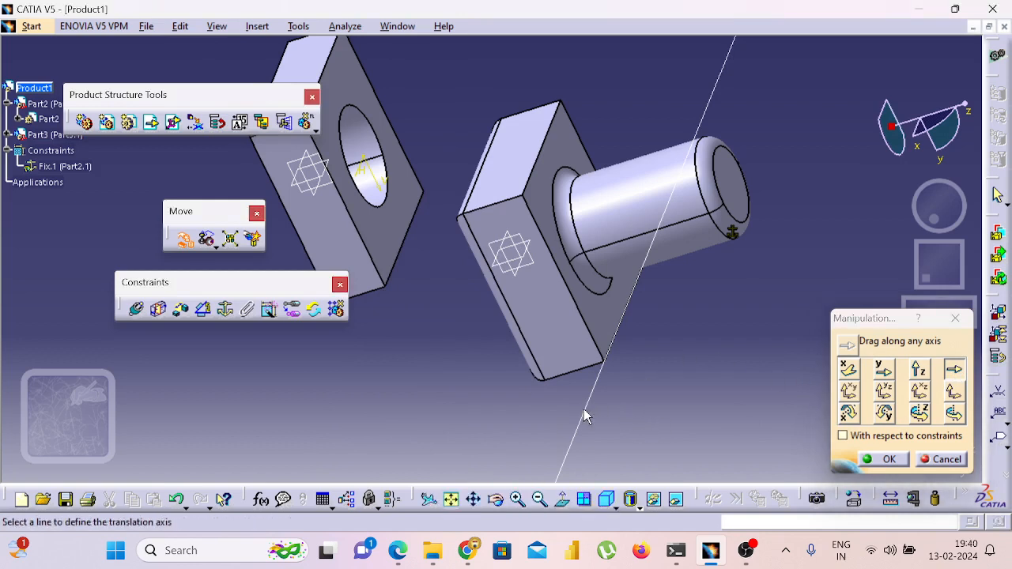
{"action": "left_click", "coordinate": [848, 369]}
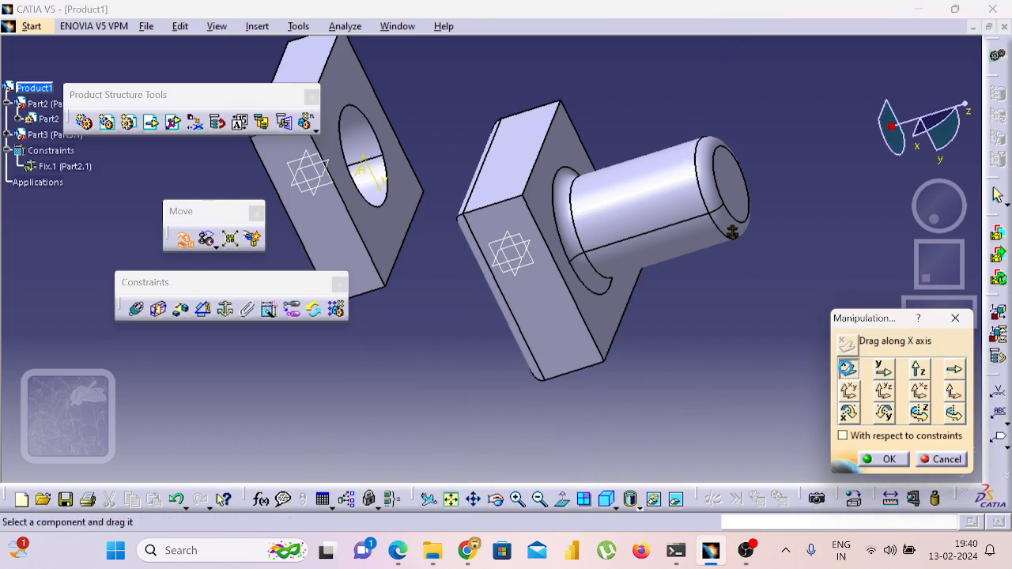
Move the hole component along the XY, YZ and XZ planes, keeping it beside the shaft, and finish the manipulation
{"action": "left_click", "coordinate": [850, 392]}
{"action": "left_click_drag", "start_coordinate": [329, 233], "coordinate": [325, 307]}
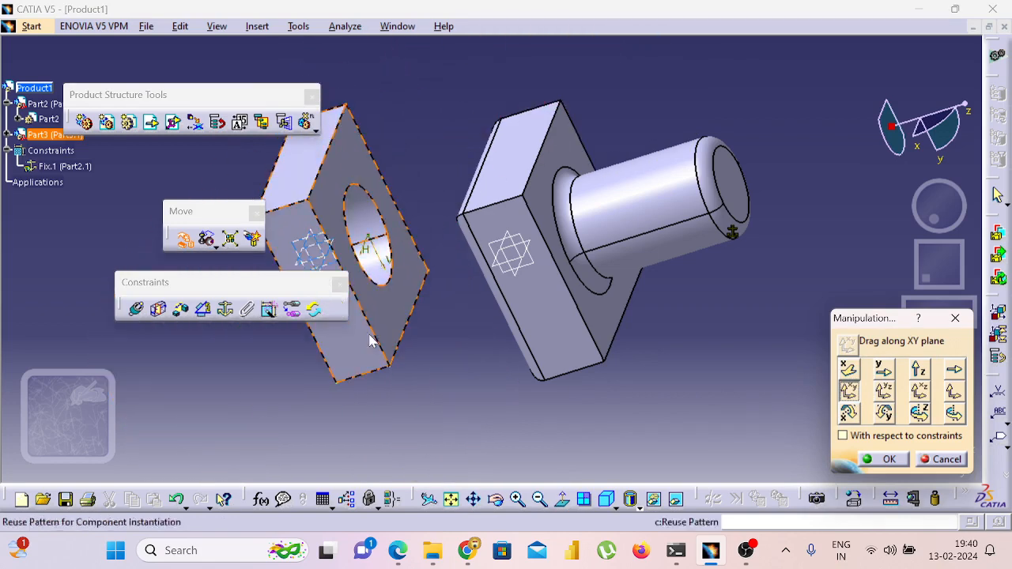
{"action": "left_click", "coordinate": [883, 391]}
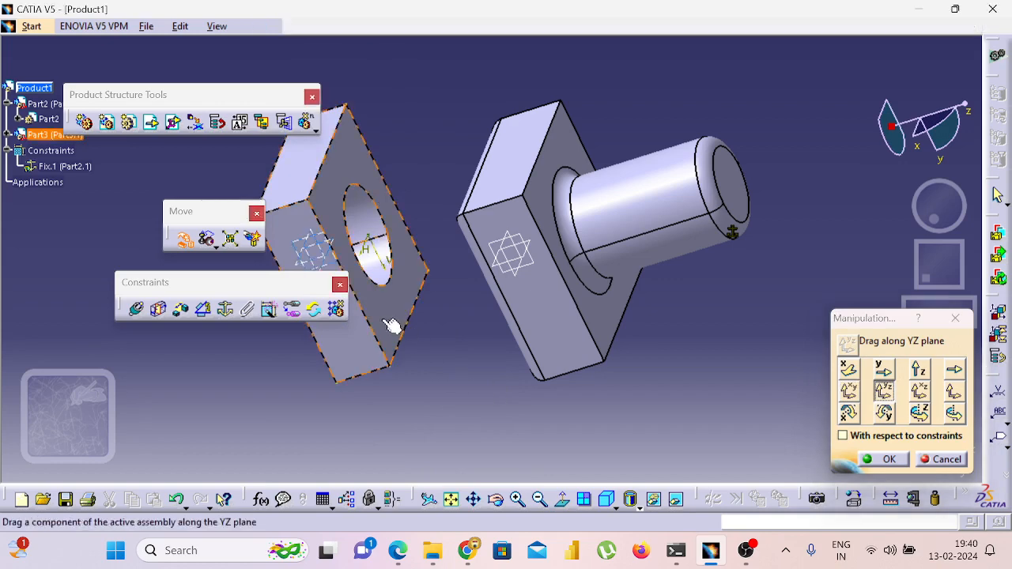
{"action": "left_click_drag", "start_coordinate": [400, 324], "coordinate": [400, 348]}
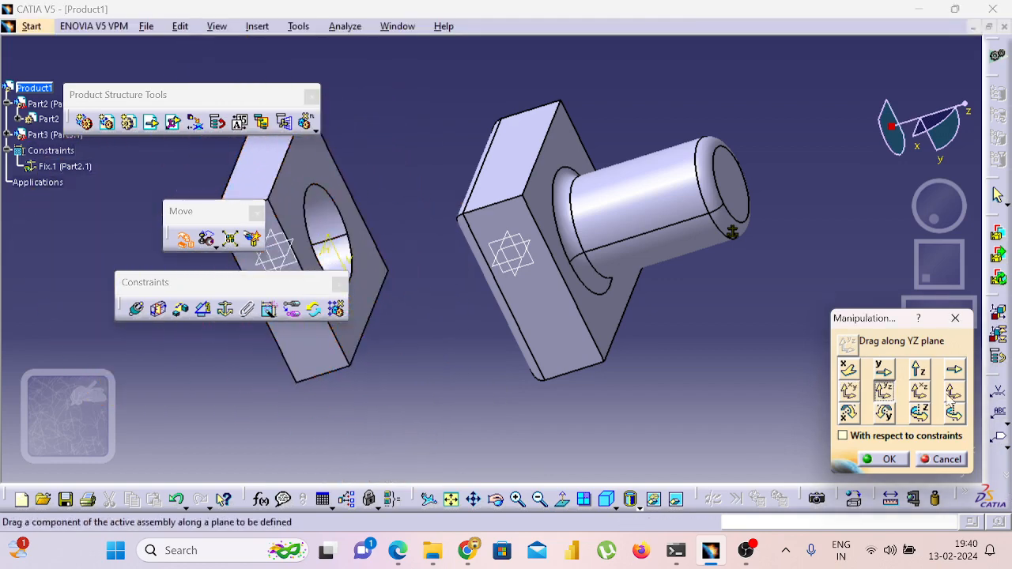
{"action": "left_click", "coordinate": [919, 391]}
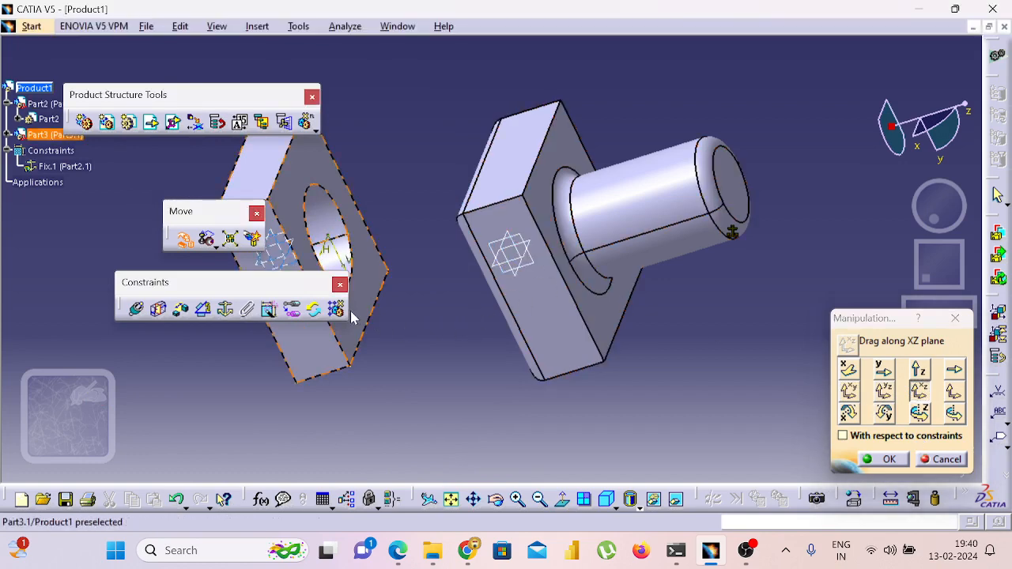
{"action": "left_click_drag", "start_coordinate": [347, 307], "coordinate": [317, 315]}
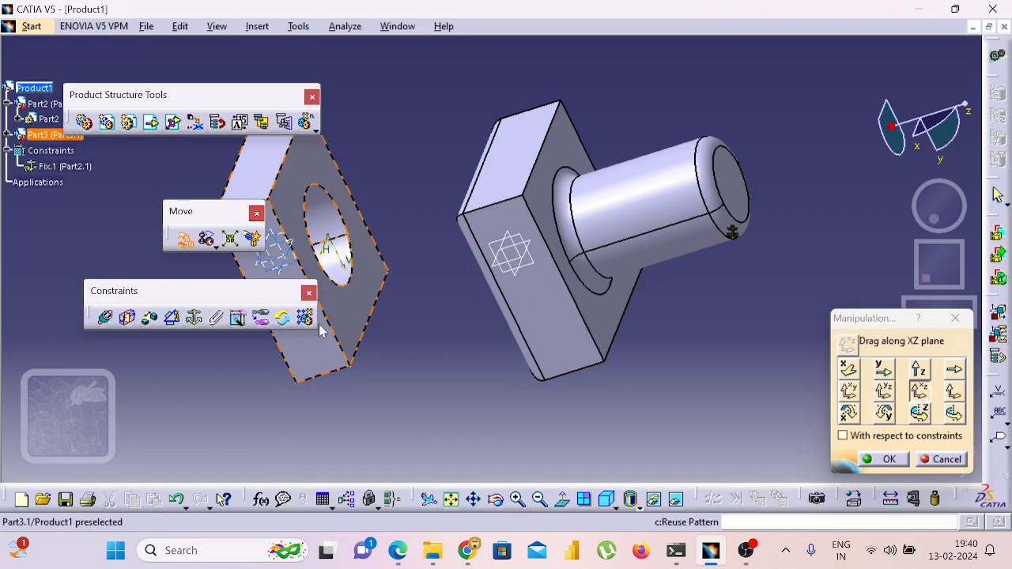
{"action": "left_click_drag", "start_coordinate": [264, 163], "coordinate": [303, 188]}
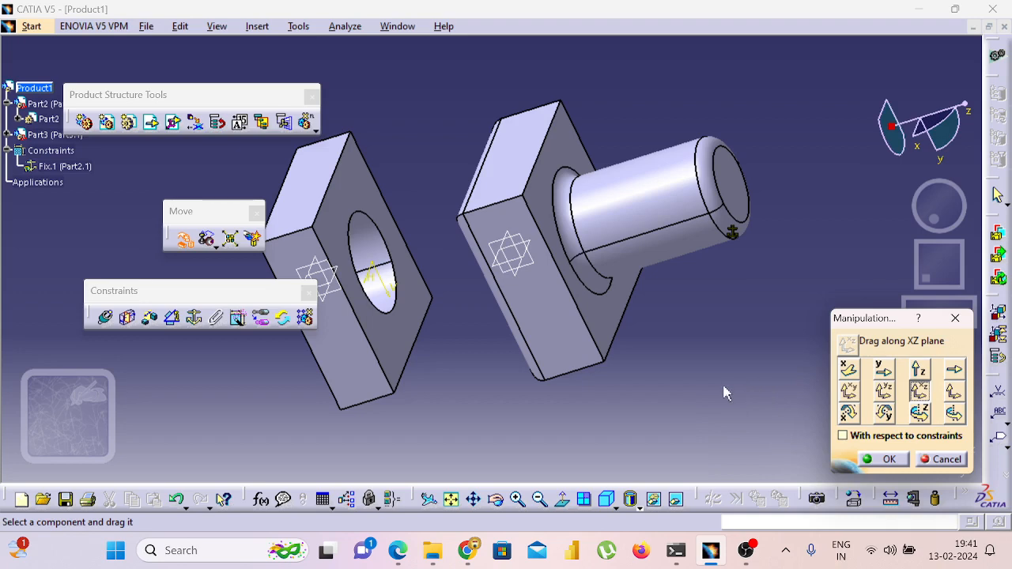
{"action": "left_click", "coordinate": [956, 319]}
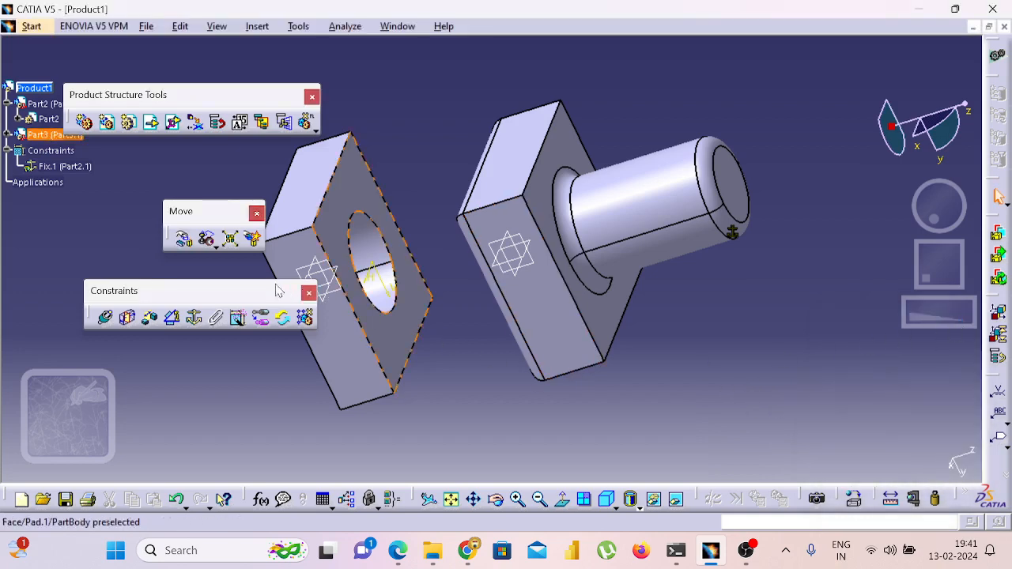
{"action": "left_click", "coordinate": [184, 240]}
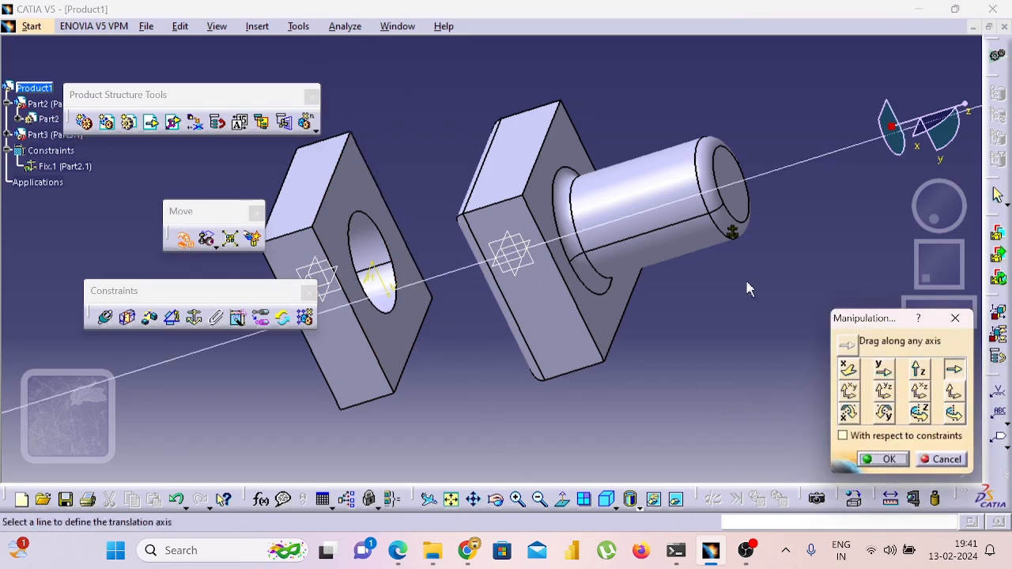
{"action": "left_click", "coordinate": [956, 319]}
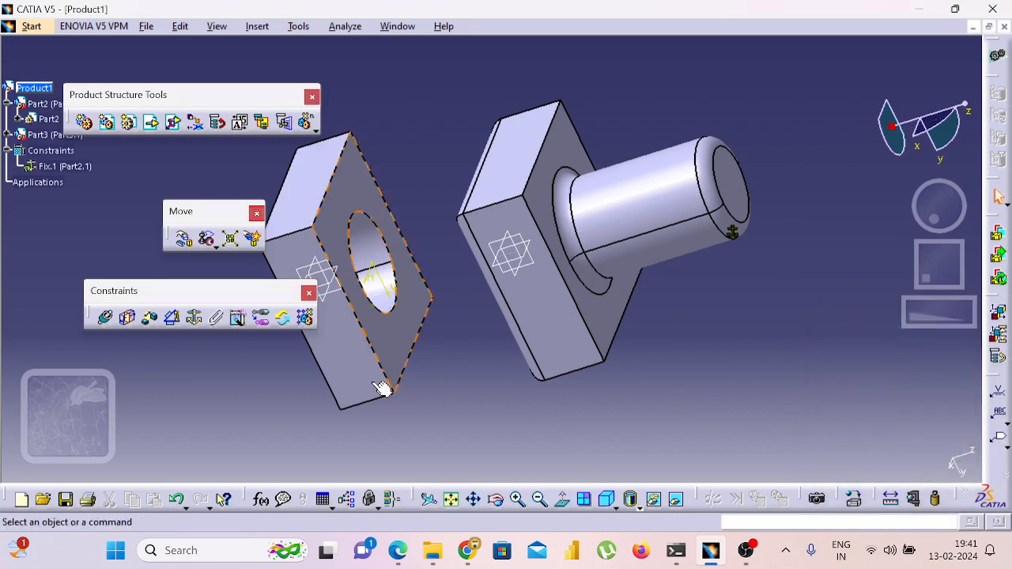
Add a coincidence constraint between the hole's axis and the fixed shaft's axis
{"action": "left_click", "coordinate": [100, 320]}
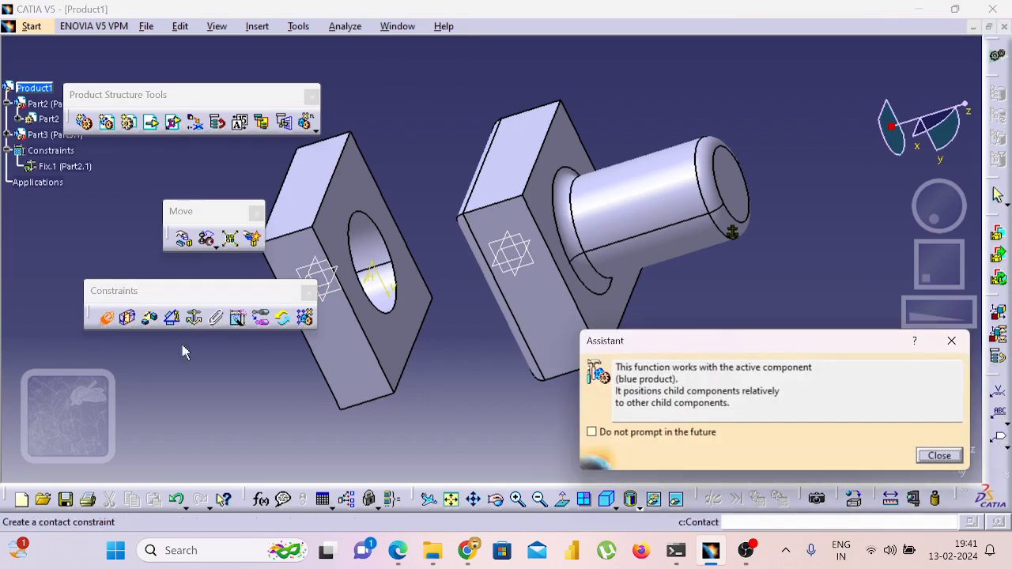
{"action": "left_click", "coordinate": [938, 455]}
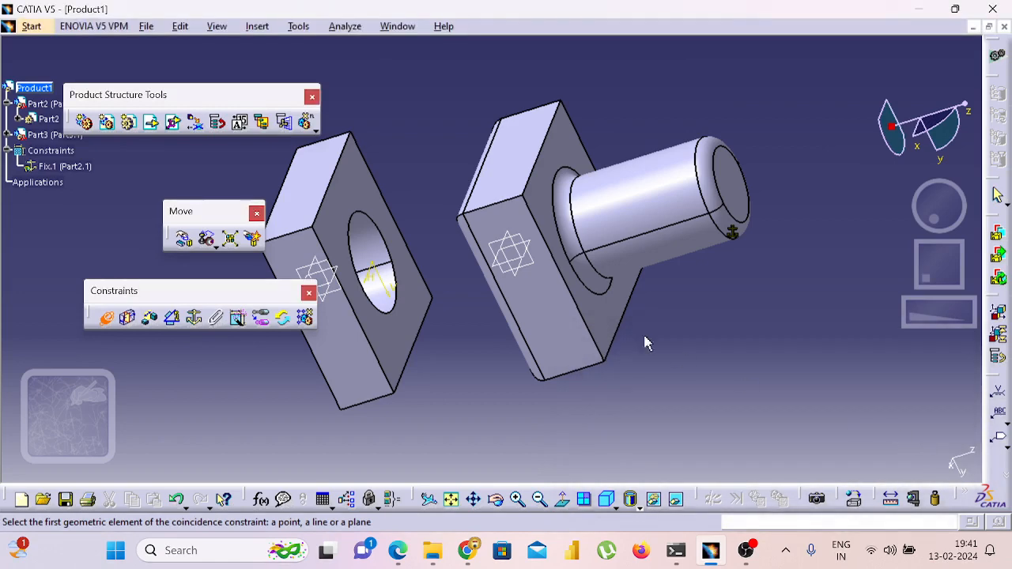
{"action": "left_click", "coordinate": [386, 269]}
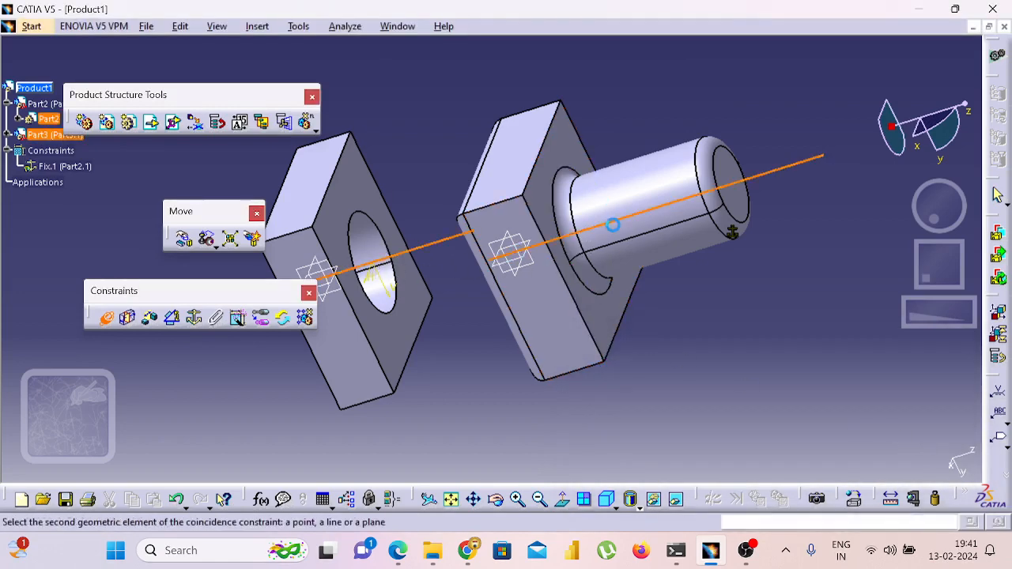
{"action": "left_click", "coordinate": [614, 227]}
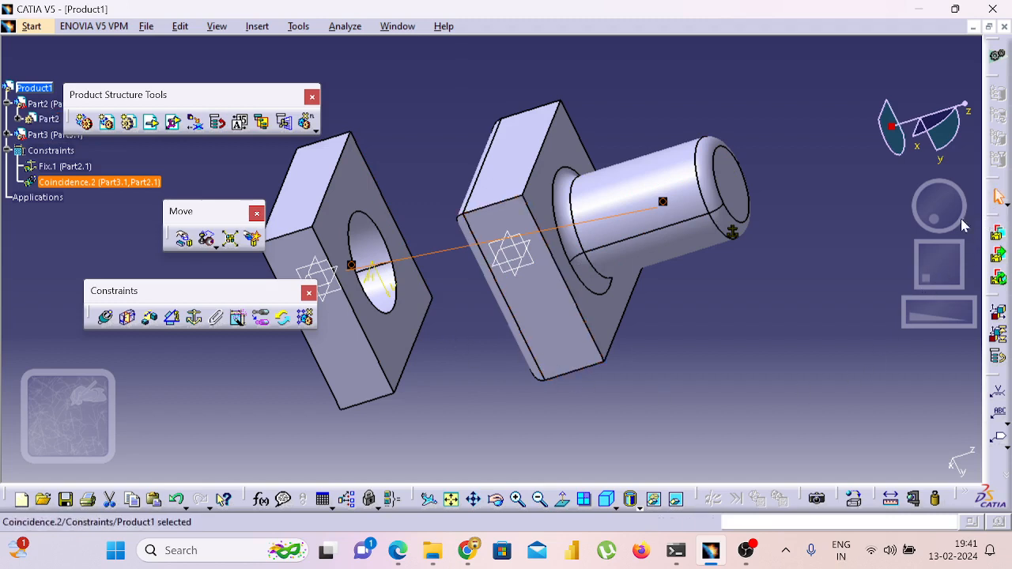
Undock the annotation toolbar to reach the hidden update command and update the assembly with the coincidence constraint
{"action": "left_click_drag", "start_coordinate": [324, 566], "coordinate": [326, 566]}
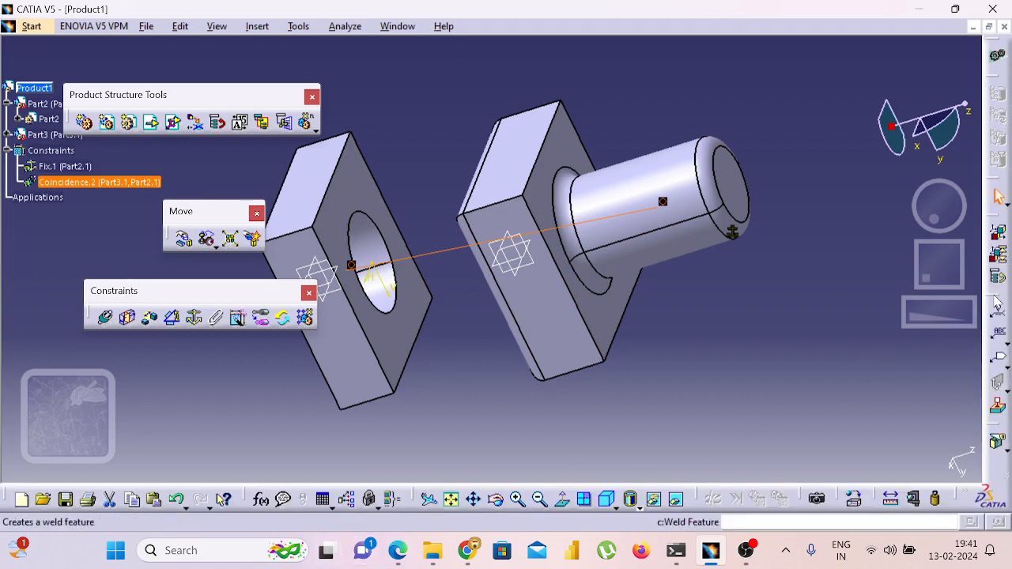
{"action": "left_click_drag", "start_coordinate": [86, 403], "coordinate": [86, 403]}
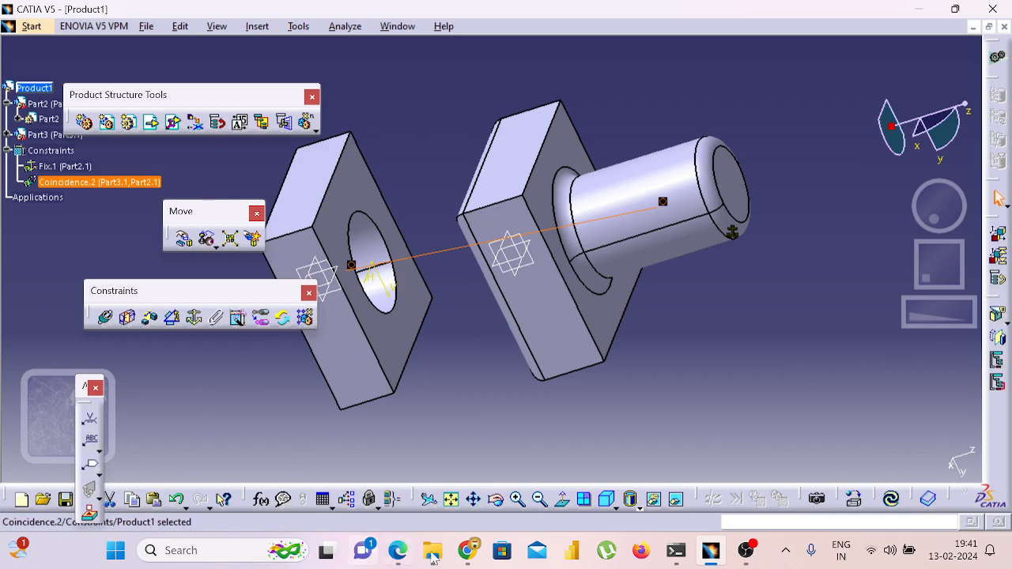
{"action": "left_click", "coordinate": [894, 500]}
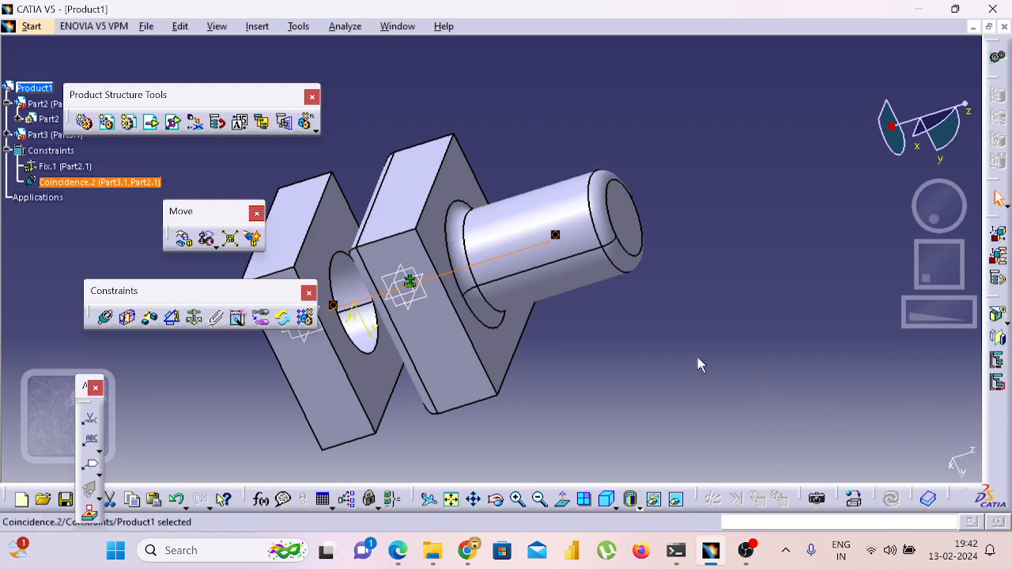
{"action": "left_click", "coordinate": [893, 499]}
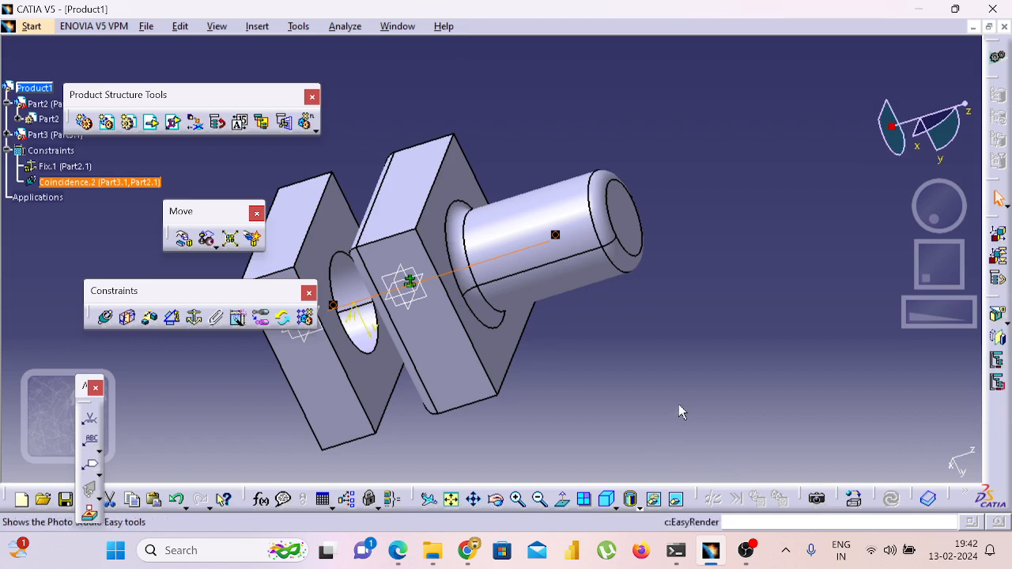
Examine the alignment of the hole and shaft components along their shared axis from a side angle
{"action": "scroll", "coordinate": [681, 407], "scroll_direction": "down", "scroll_amount": 1}
{"action": "middle_click_drag", "start_coordinate": [680, 409], "coordinate": [681, 413]}
{"action": "scroll", "coordinate": [681, 412], "scroll_direction": "up", "scroll_amount": 1}
{"action": "scroll", "coordinate": [681, 412], "scroll_direction": "down", "scroll_amount": 1}
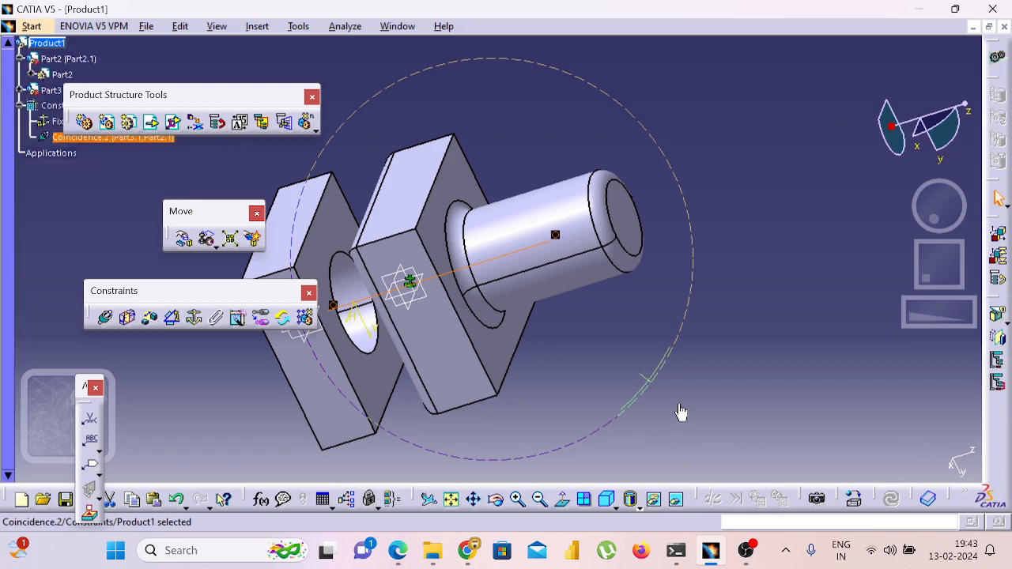
{"action": "scroll", "coordinate": [538, 398], "scroll_direction": "down", "scroll_amount": 1}
{"action": "middle_click_drag", "start_coordinate": [539, 400], "coordinate": [537, 408]}
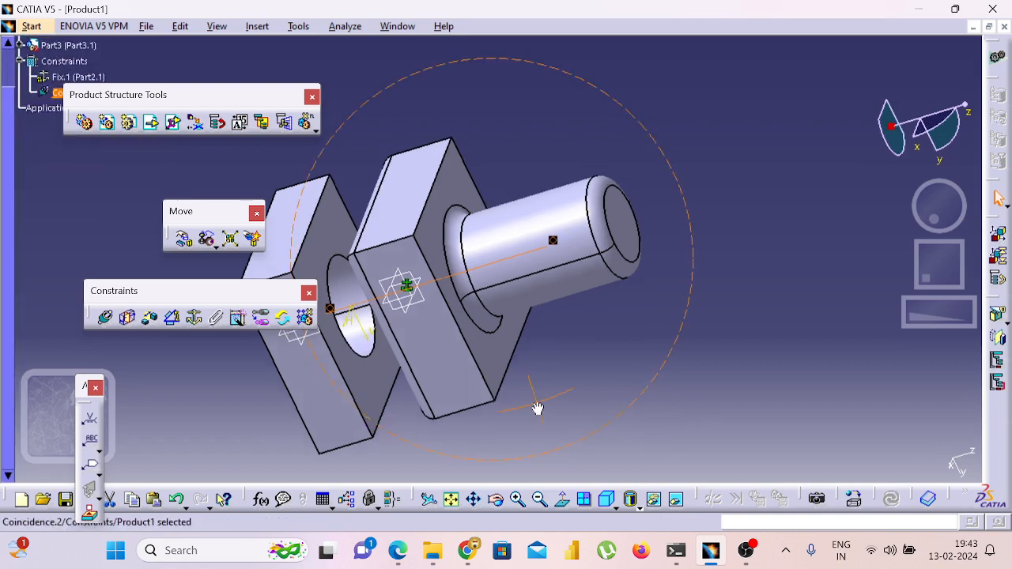
{"action": "middle_click_drag", "start_coordinate": [538, 408], "coordinate": [520, 452]}
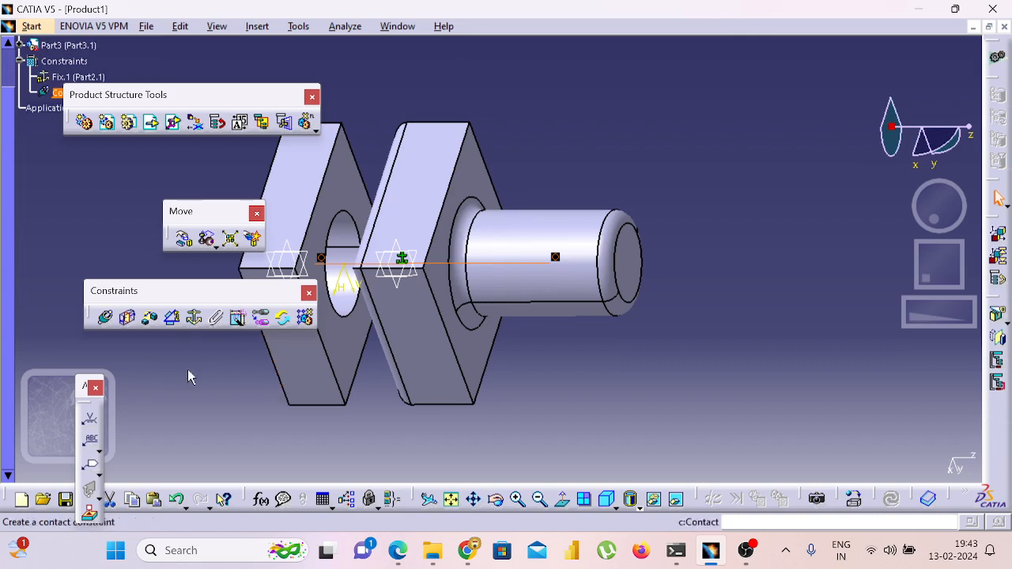
{"action": "middle_click_drag", "start_coordinate": [213, 384], "coordinate": [215, 386]}
{"action": "scroll", "coordinate": [215, 386], "scroll_direction": "down", "scroll_amount": 1}
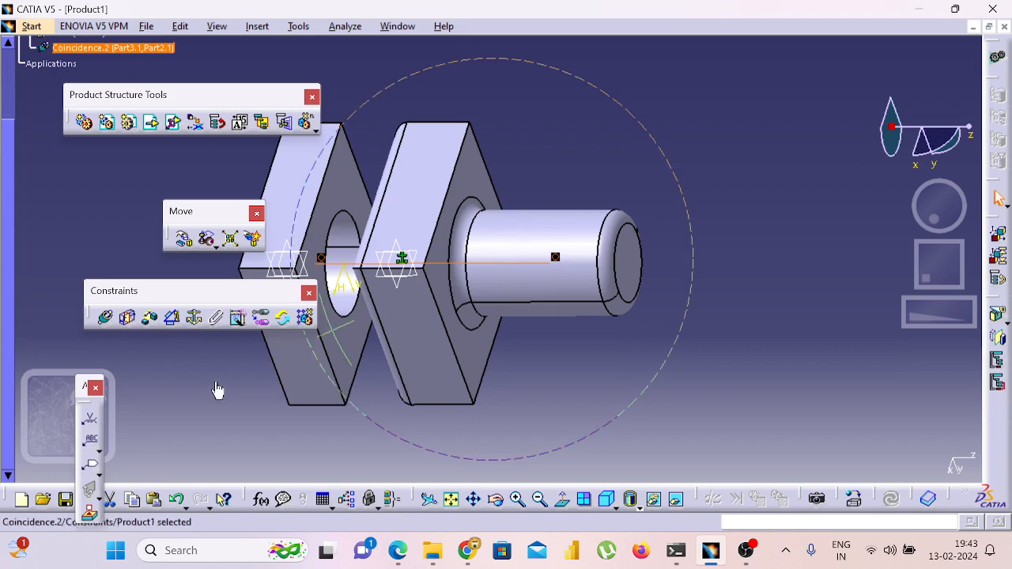
Add a surface contact constraint between the holed plate's outer face and the shaft-side face of the shaft part's plate
{"action": "middle_click_drag", "start_coordinate": [215, 386], "coordinate": [512, 242]}
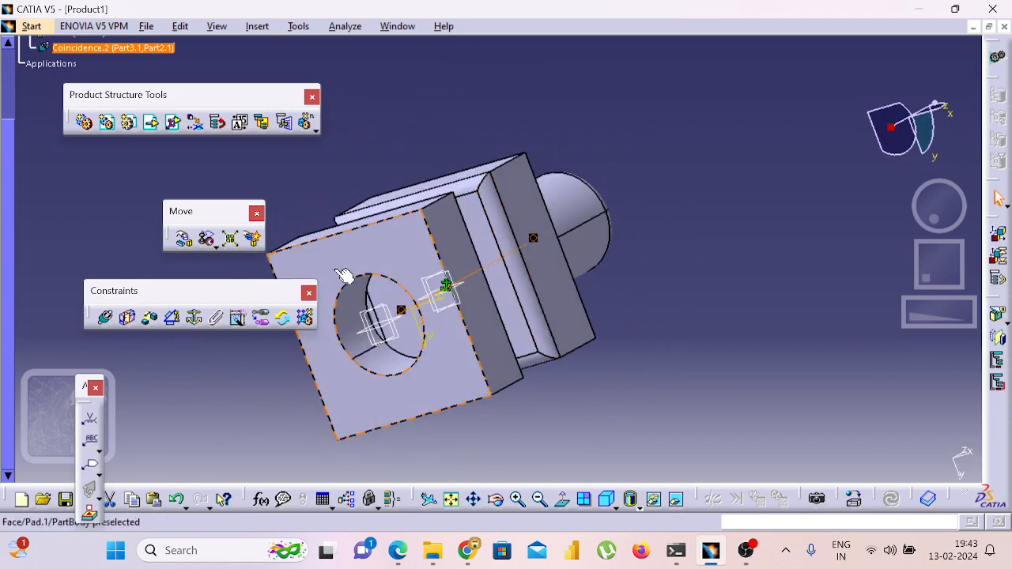
{"action": "left_click", "coordinate": [128, 318]}
{"action": "left_click", "coordinate": [346, 286]}
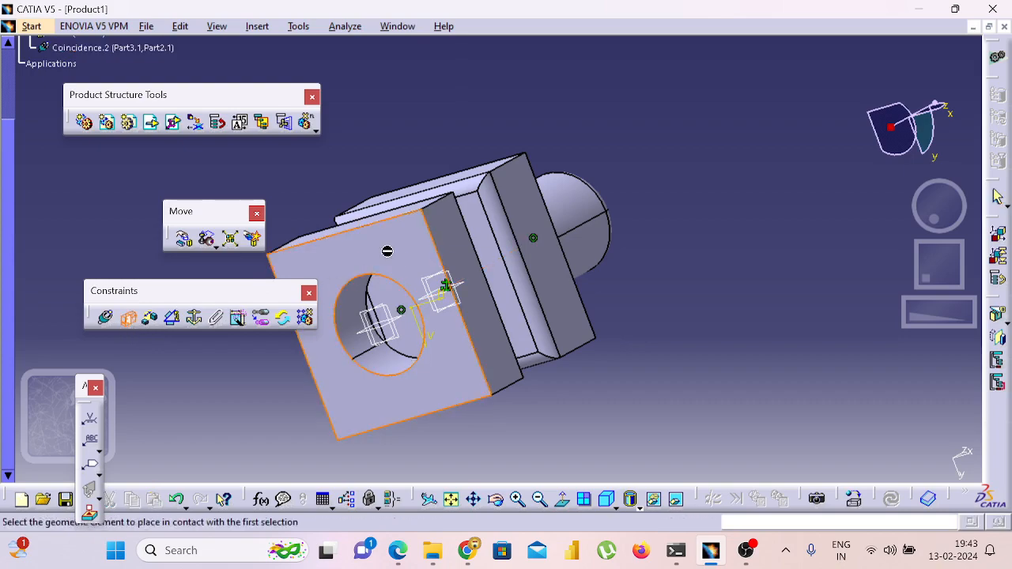
{"action": "middle_click_drag", "start_coordinate": [746, 292], "coordinate": [425, 153]}
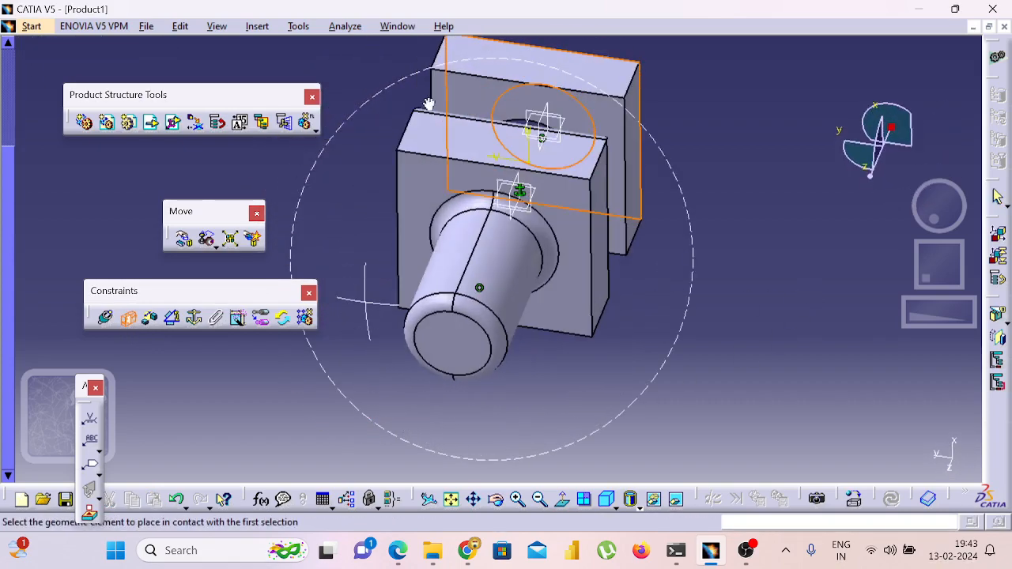
{"action": "left_click", "coordinate": [420, 196]}
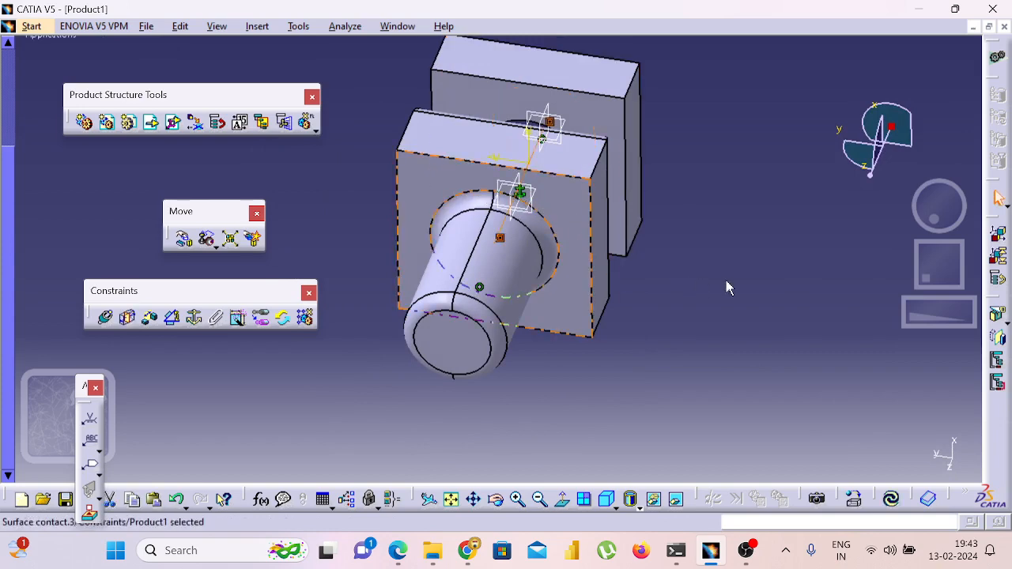
Update the assembly to seat the holed plate against the shaft part's plate
{"action": "middle_click_drag", "start_coordinate": [727, 288], "coordinate": [508, 380]}
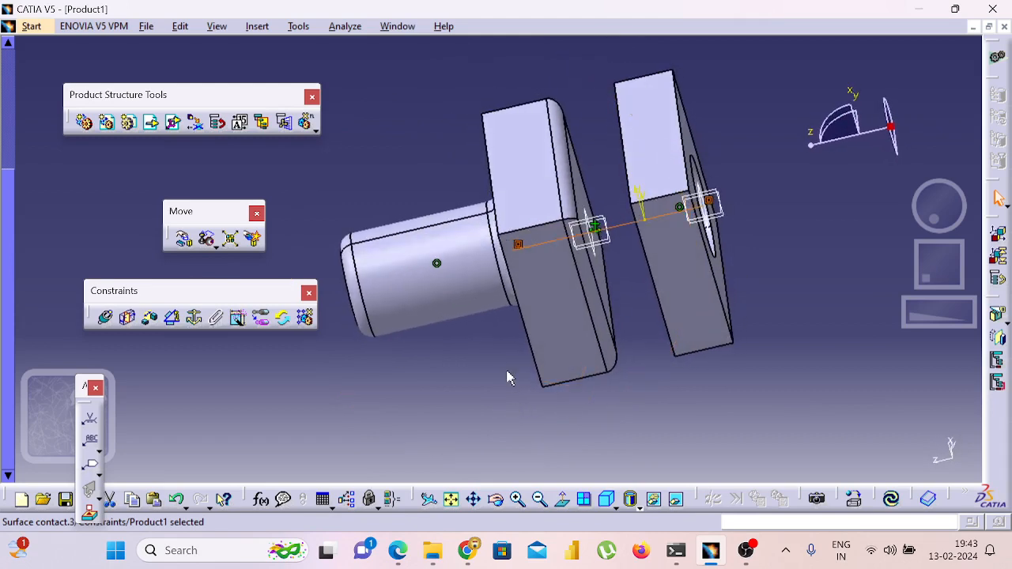
{"action": "left_click", "coordinate": [709, 204]}
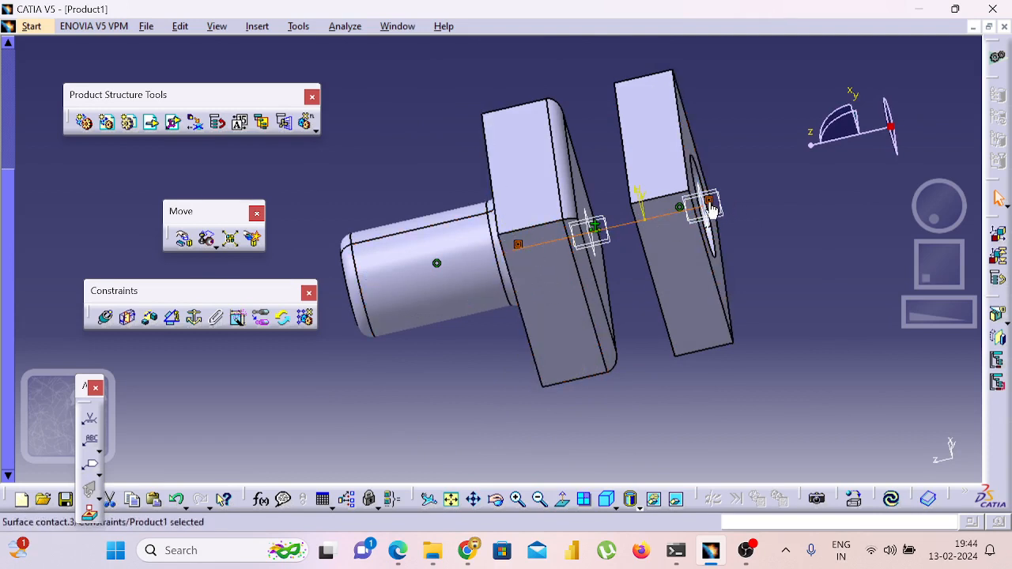
{"action": "left_click", "coordinate": [890, 502]}
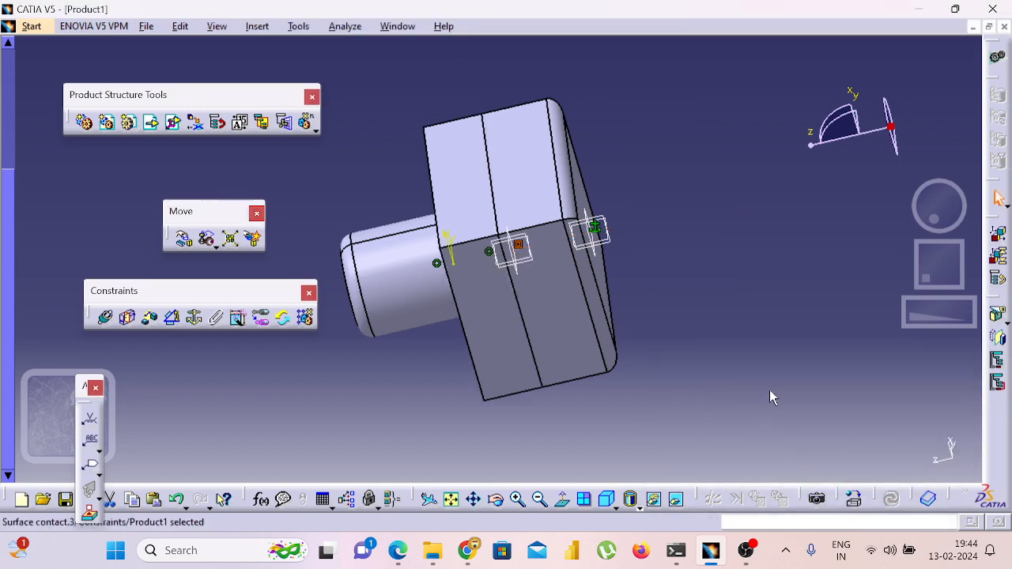
{"action": "middle_click_drag", "start_coordinate": [769, 390], "coordinate": [383, 440]}
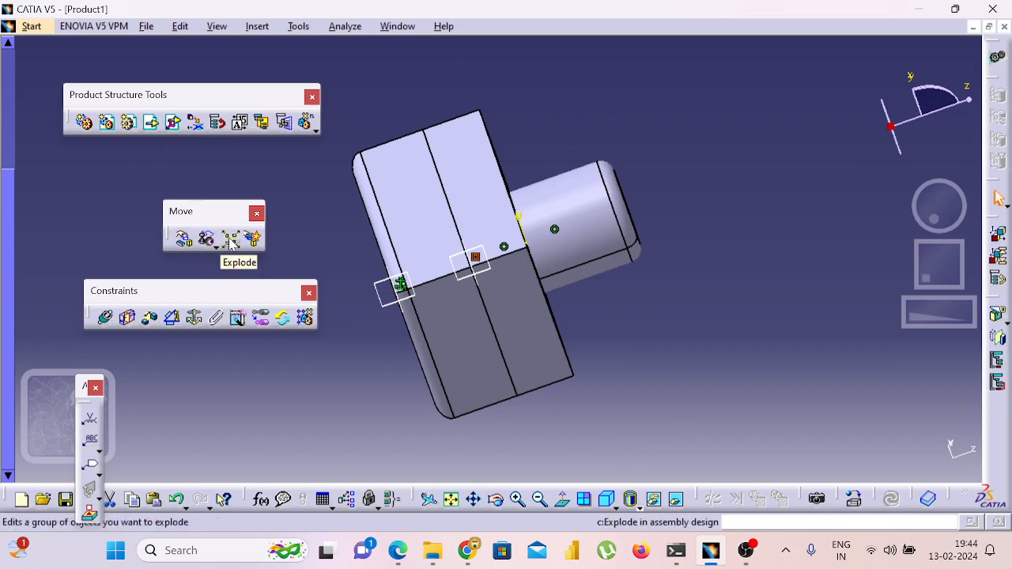
Bring the constraints in the specification tree into view and undo the last assembly update
{"action": "left_click", "coordinate": [124, 320]}
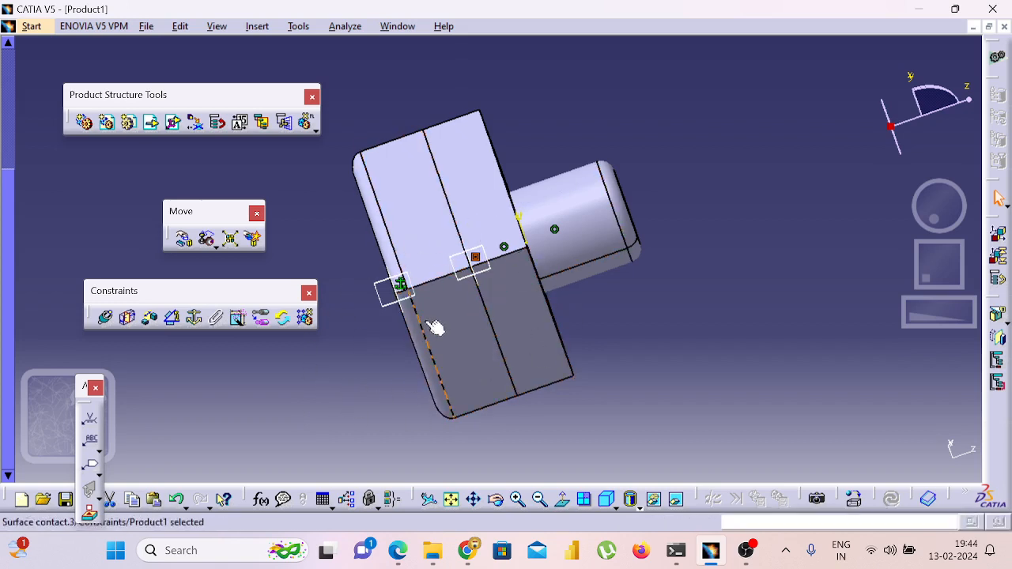
{"action": "left_click", "coordinate": [362, 382]}
{"action": "scroll", "coordinate": [50, 206], "scroll_direction": "up", "scroll_amount": 1}
{"action": "scroll", "coordinate": [49, 205], "scroll_direction": "up", "scroll_amount": 3}
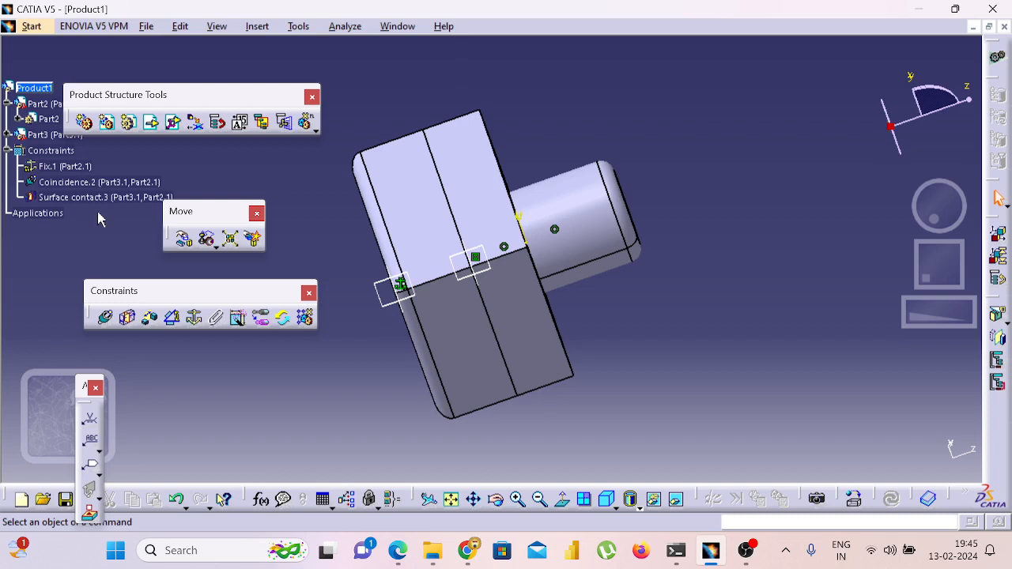
{"action": "left_click", "coordinate": [99, 182]}
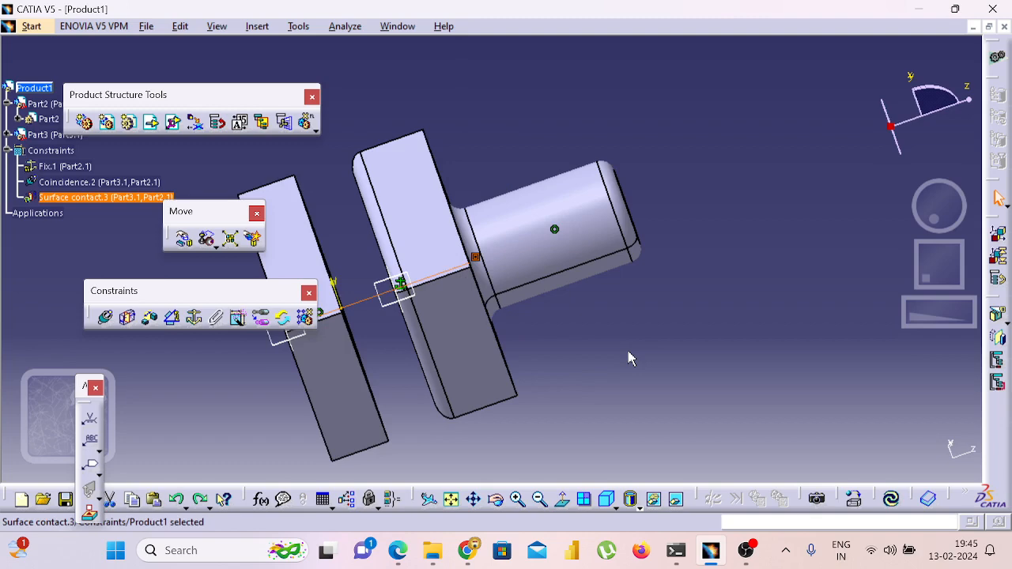
{"action": "left_click", "coordinate": [628, 357]}
{"action": "middle_click_drag", "start_coordinate": [626, 357], "coordinate": [454, 350]}
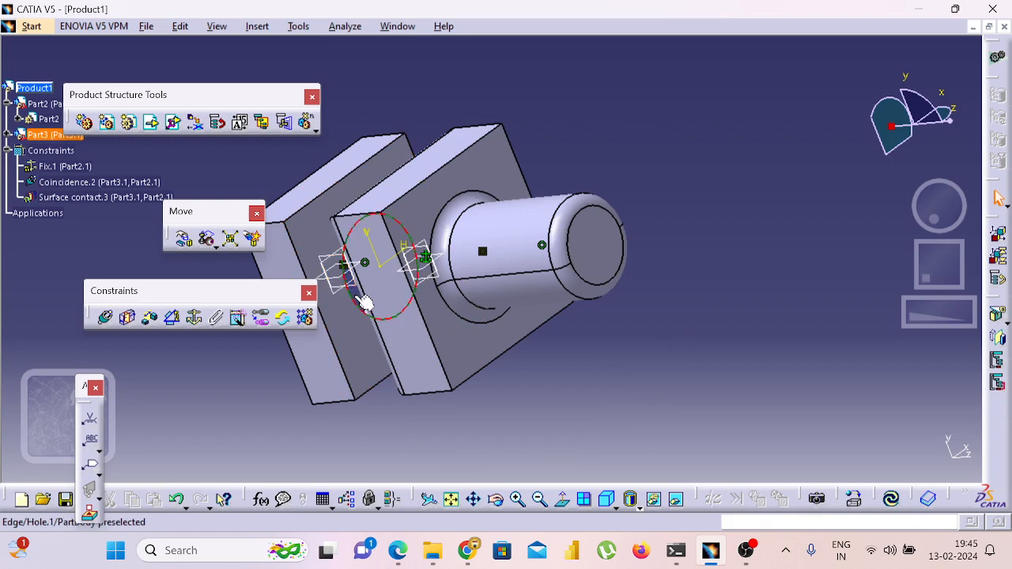
Make the Part3 component active in the specification tree
{"action": "left_click", "coordinate": [366, 303]}
{"action": "left_click", "coordinate": [9, 152]}
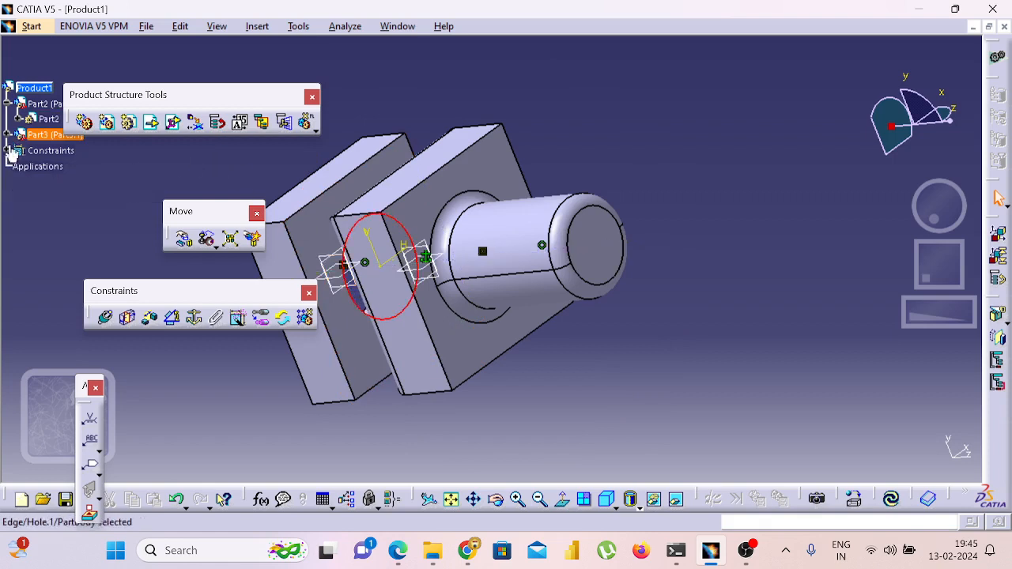
{"action": "left_click", "coordinate": [10, 144]}
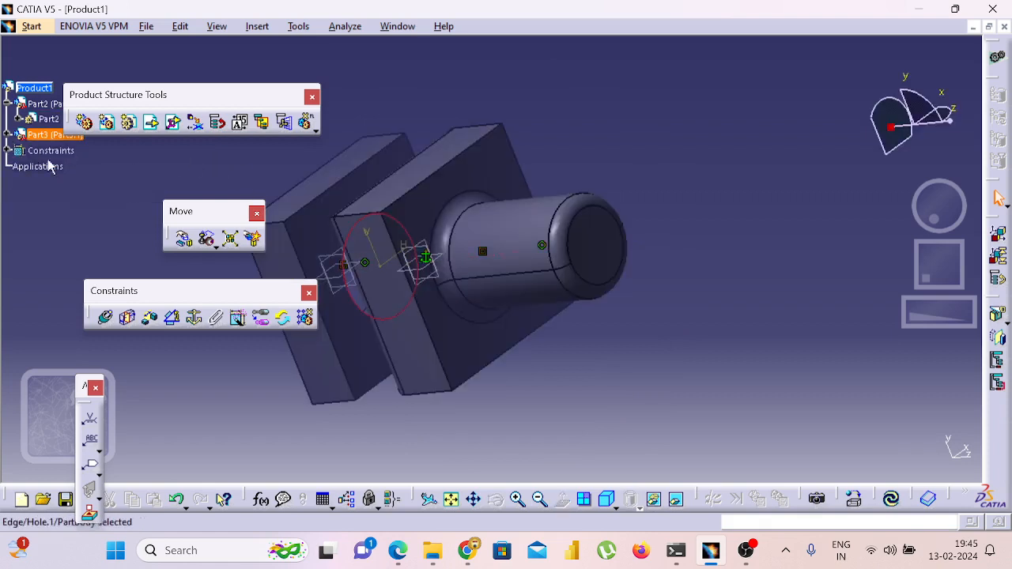
{"action": "left_click", "coordinate": [115, 189]}
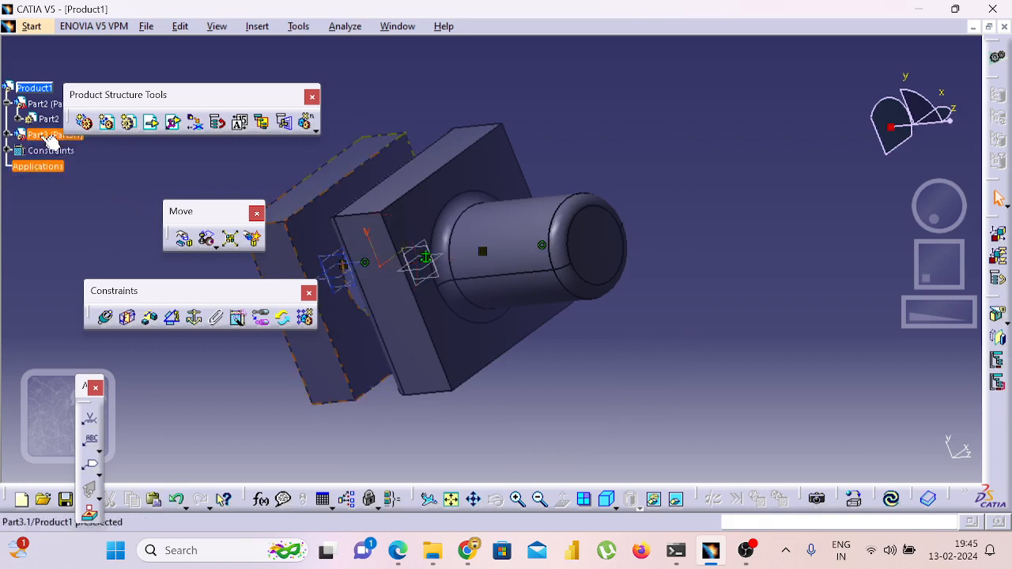
{"action": "key", "text": "ctrl+z"}
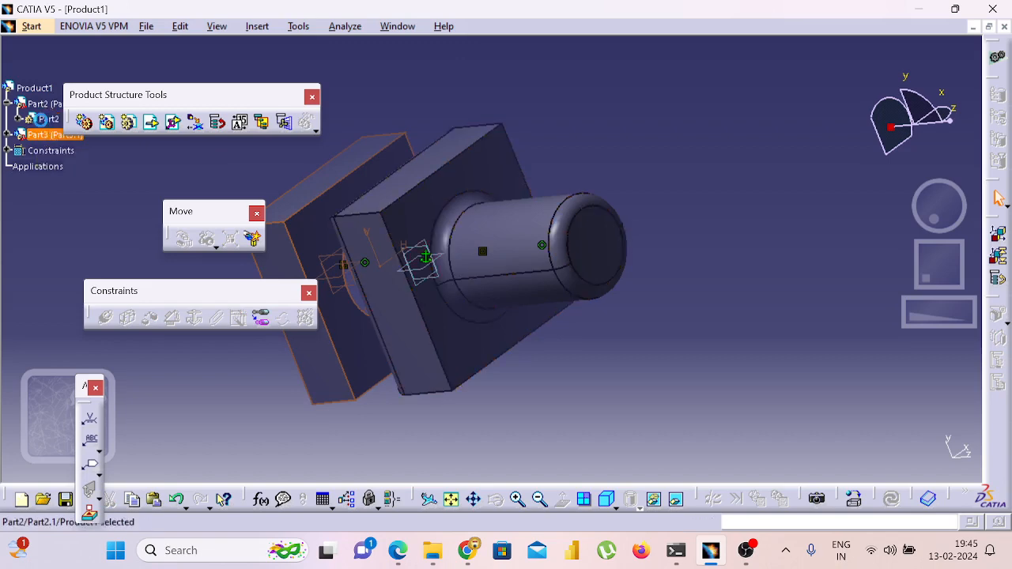
{"action": "left_click", "coordinate": [46, 168]}
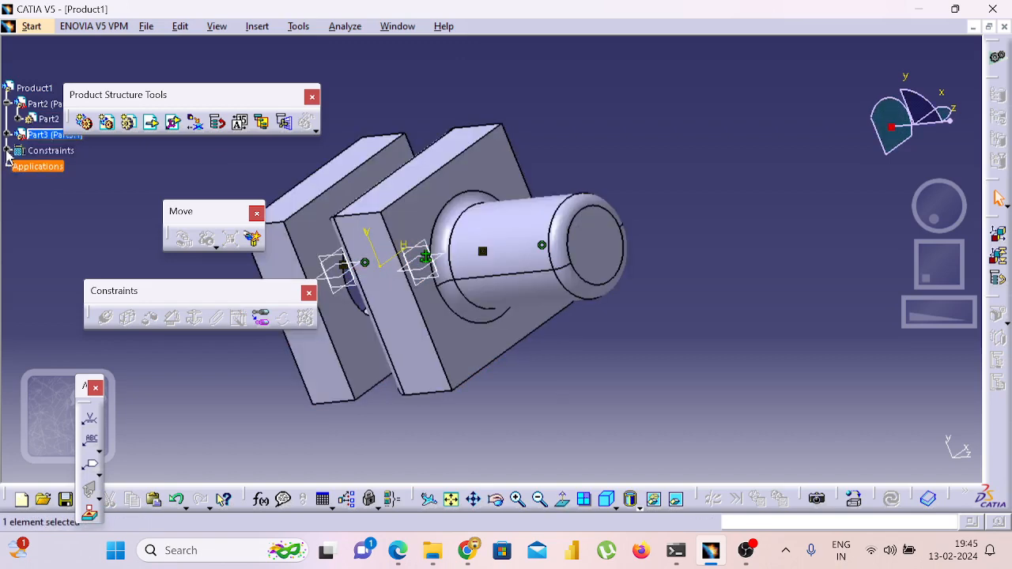
Expand the Constraints, Part3 and Part2 branches of the specification tree and select Part2
{"action": "left_click", "coordinate": [7, 151]}
{"action": "left_click", "coordinate": [8, 135]}
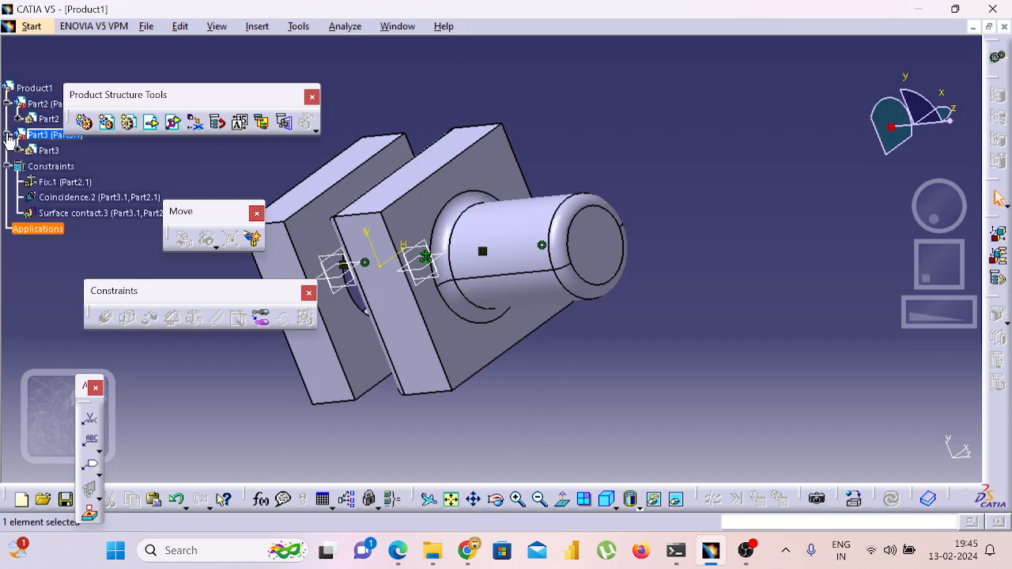
{"action": "left_click", "coordinate": [16, 114]}
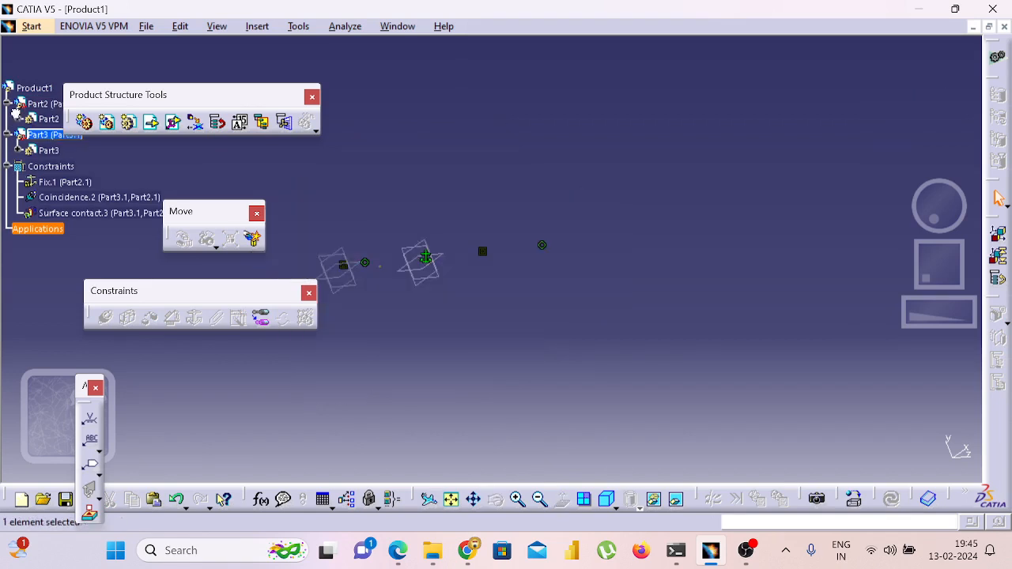
{"action": "left_click", "coordinate": [16, 114]}
{"action": "left_click", "coordinate": [19, 118]}
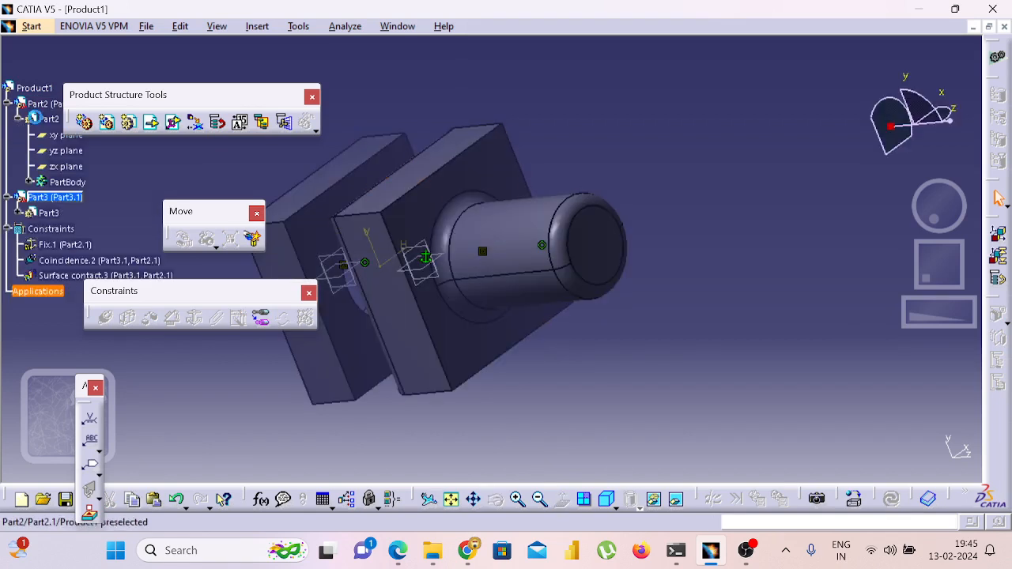
{"action": "left_click", "coordinate": [46, 119]}
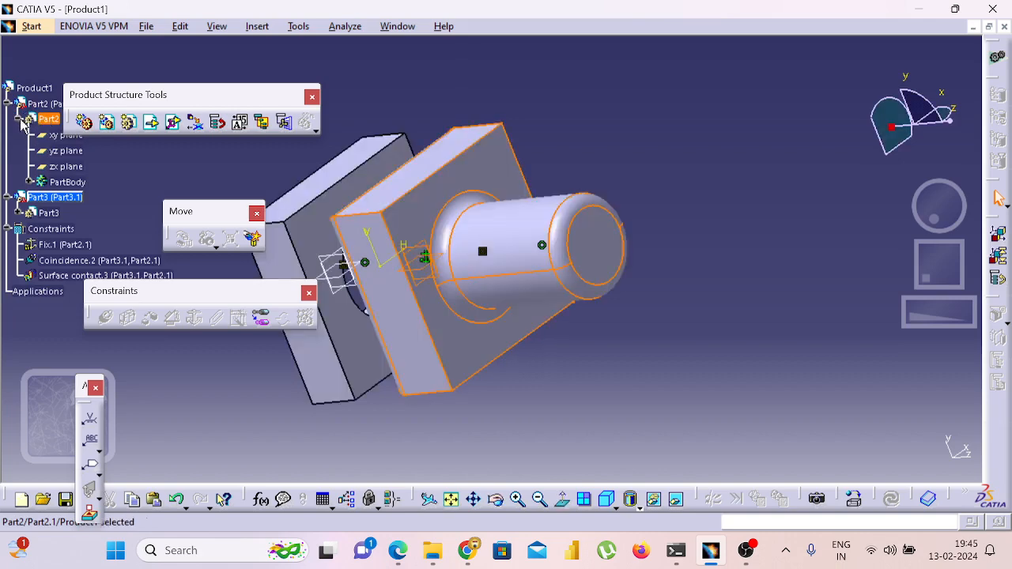
Move the Product Structure Tools and Constraints toolbars away from the specification tree
{"action": "middle_click_drag", "start_coordinate": [705, 396], "coordinate": [655, 420]}
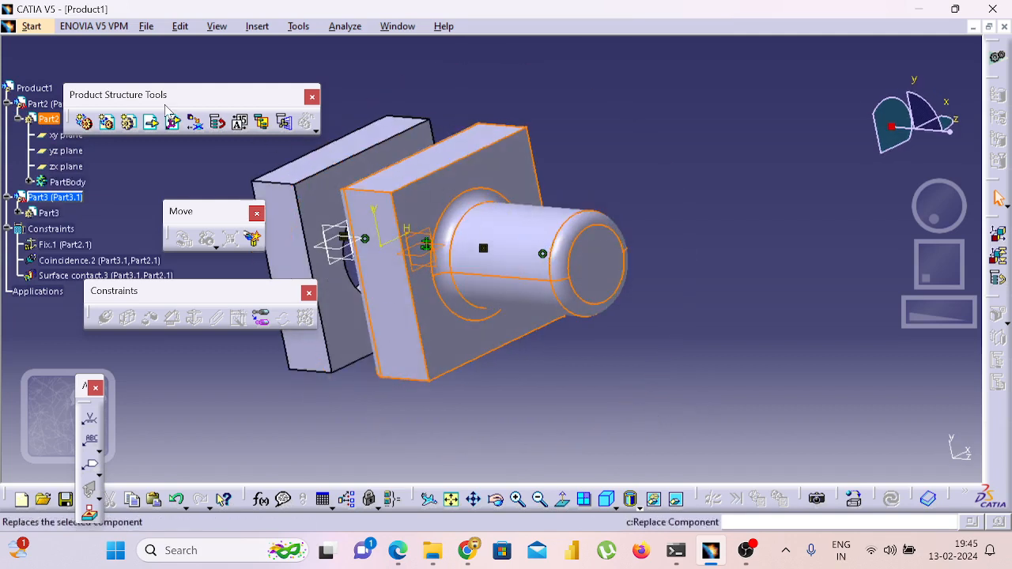
{"action": "left_click_drag", "start_coordinate": [980, 126], "coordinate": [960, 134]}
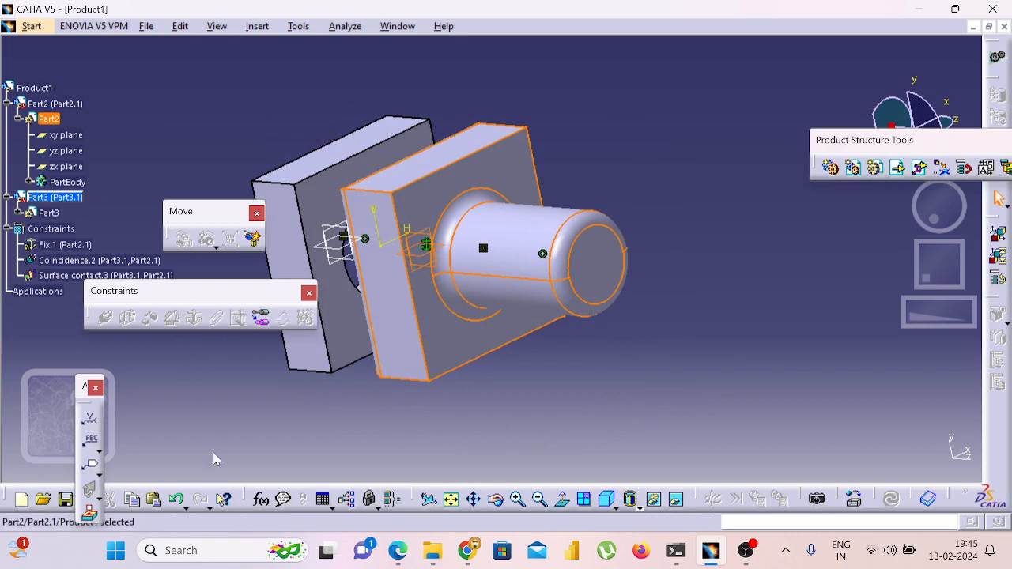
{"action": "left_click_drag", "start_coordinate": [314, 567], "coordinate": [315, 568]}
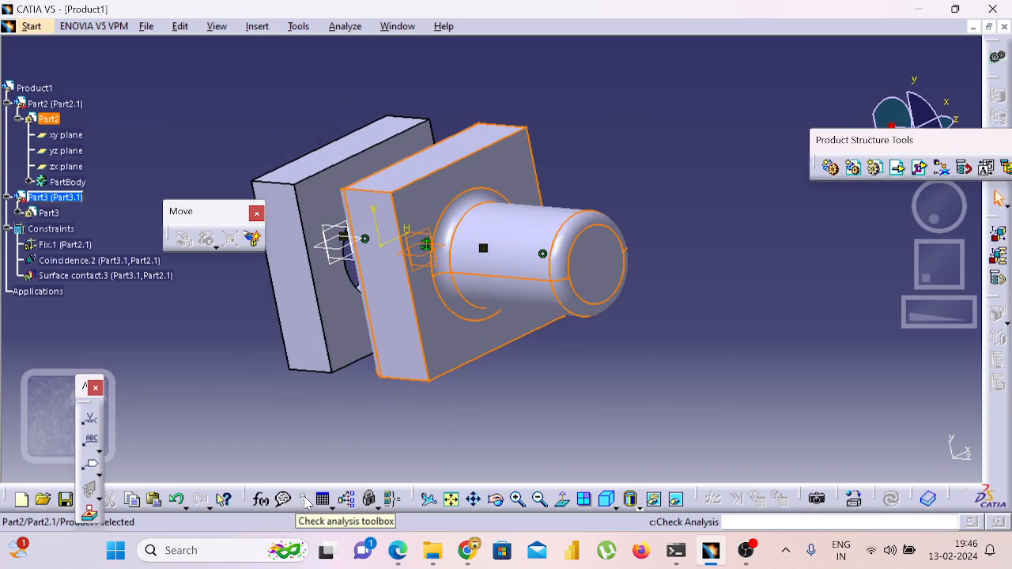
Select the holed plate's shaft-side face and expand Part3 and its PartBody in the specification tree to reveal its features
{"action": "left_click", "coordinate": [16, 213]}
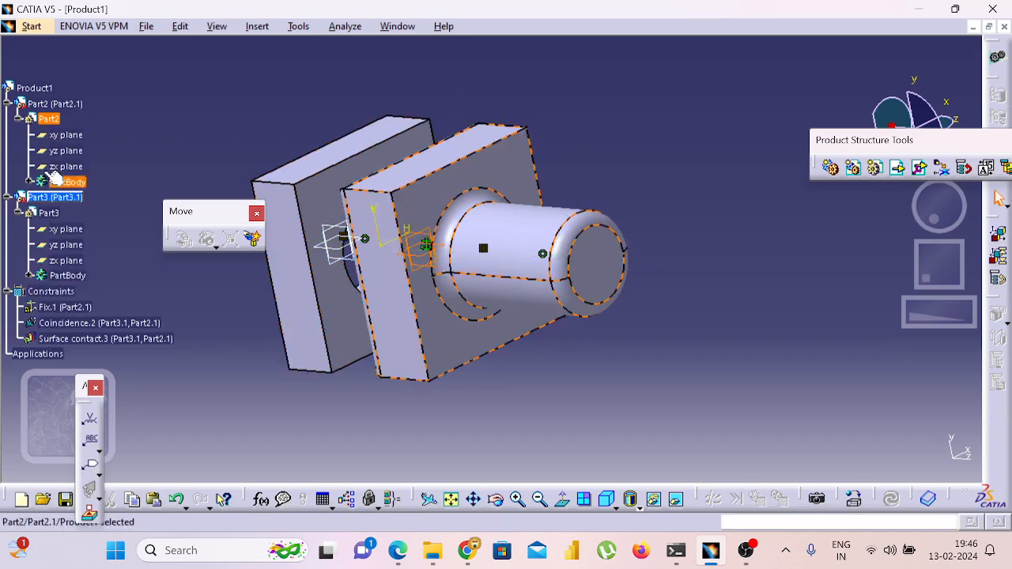
{"action": "left_click", "coordinate": [346, 275]}
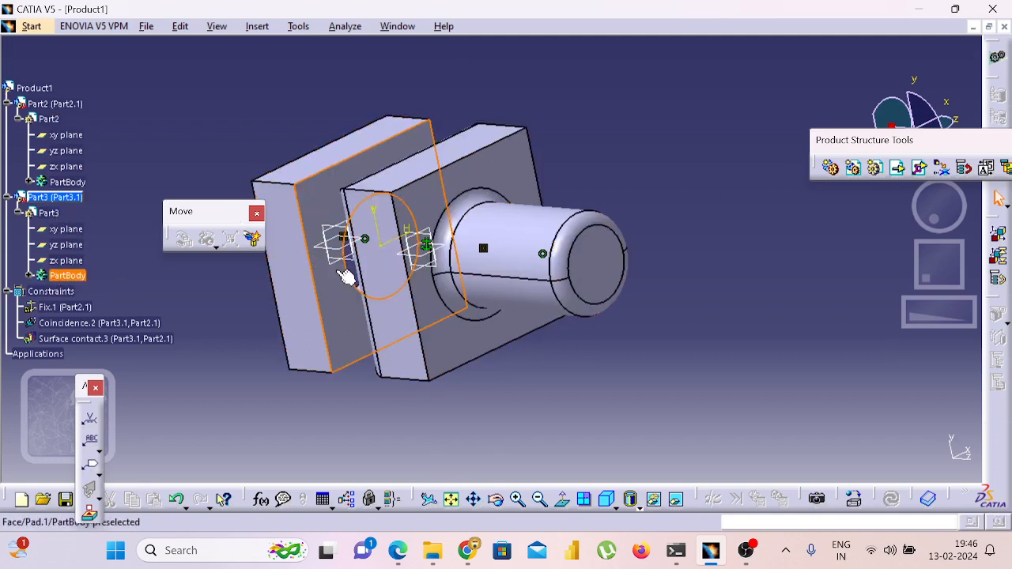
{"action": "left_click", "coordinate": [29, 275]}
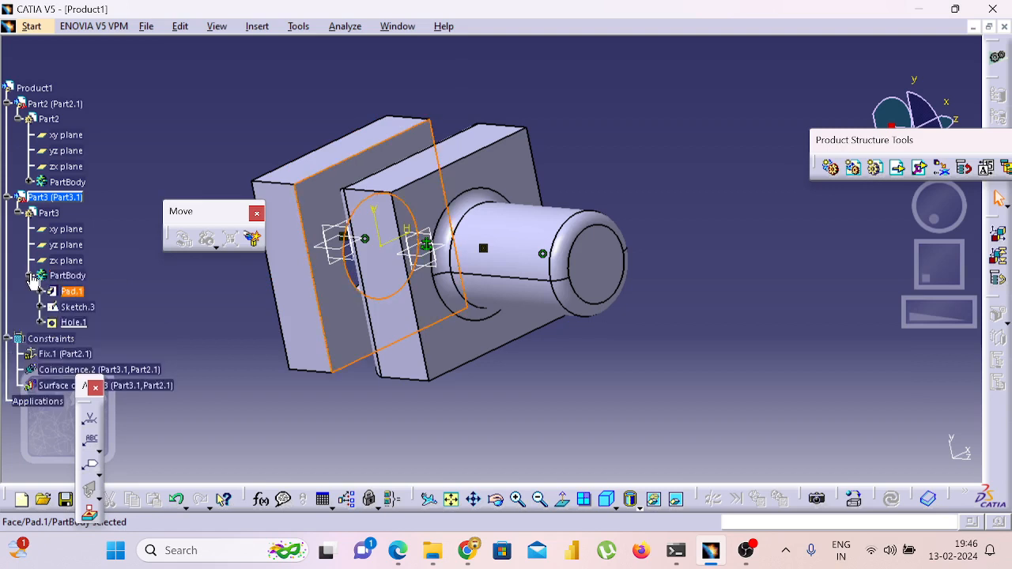
{"action": "right_click", "coordinate": [72, 294]}
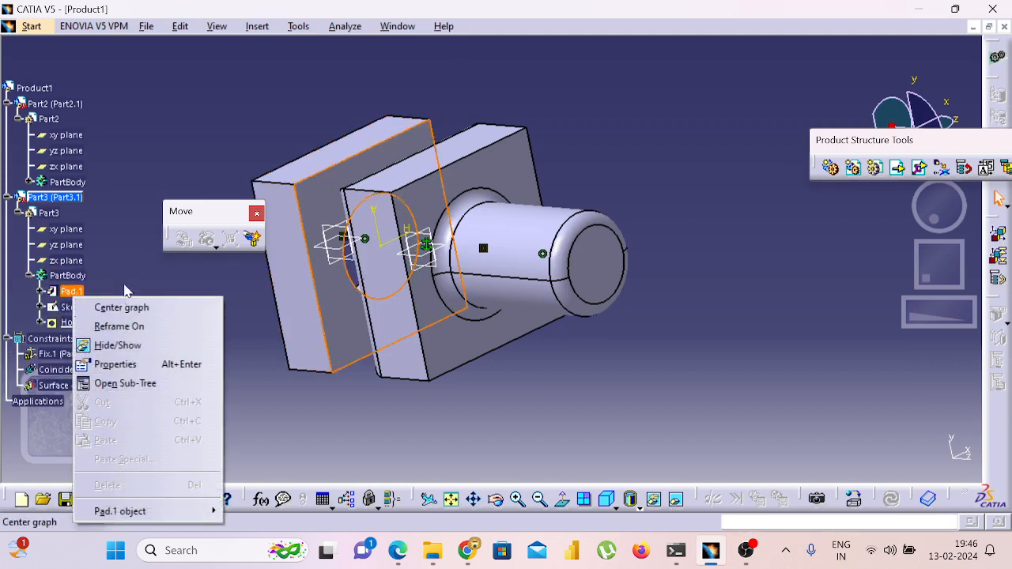
{"action": "left_click", "coordinate": [125, 288]}
{"action": "right_click", "coordinate": [87, 307]}
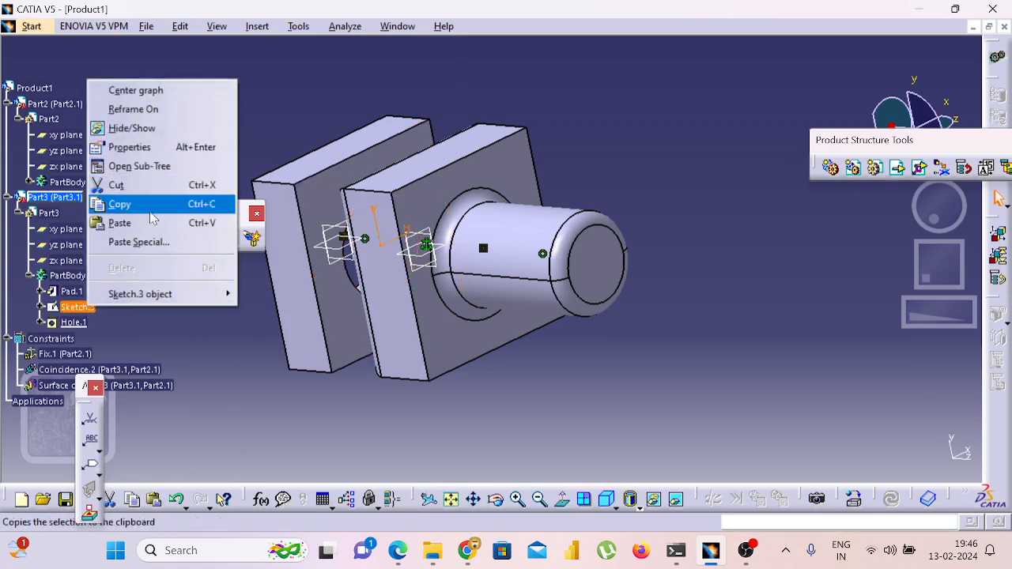
{"action": "left_click", "coordinate": [158, 339]}
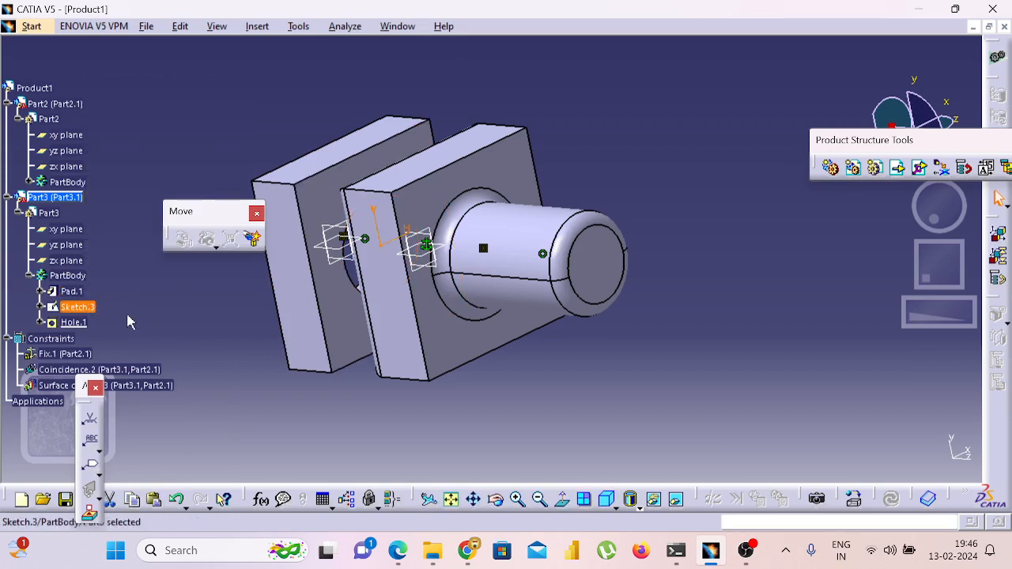
{"action": "double_click", "coordinate": [58, 197]}
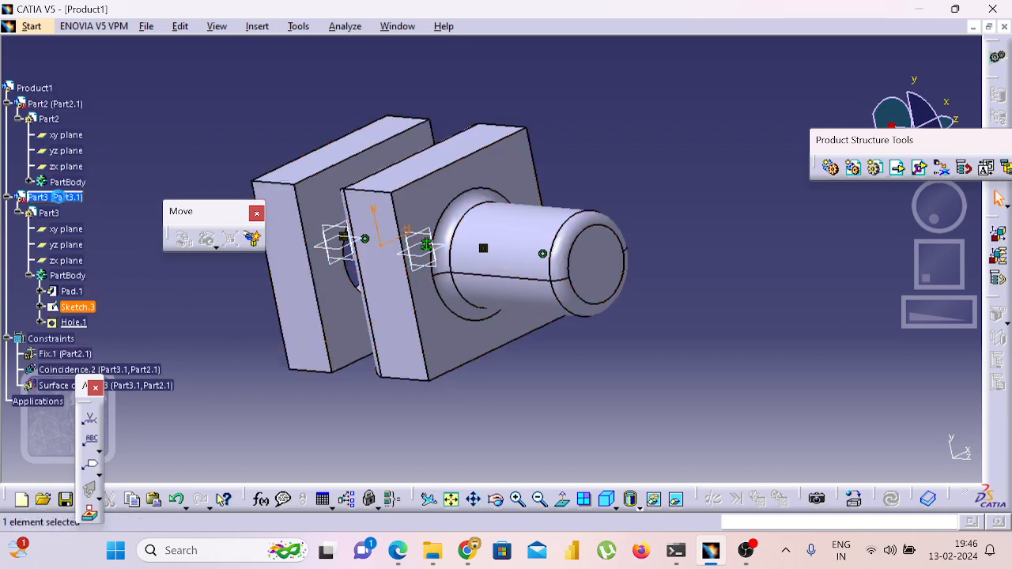
{"action": "right_click", "coordinate": [61, 203]}
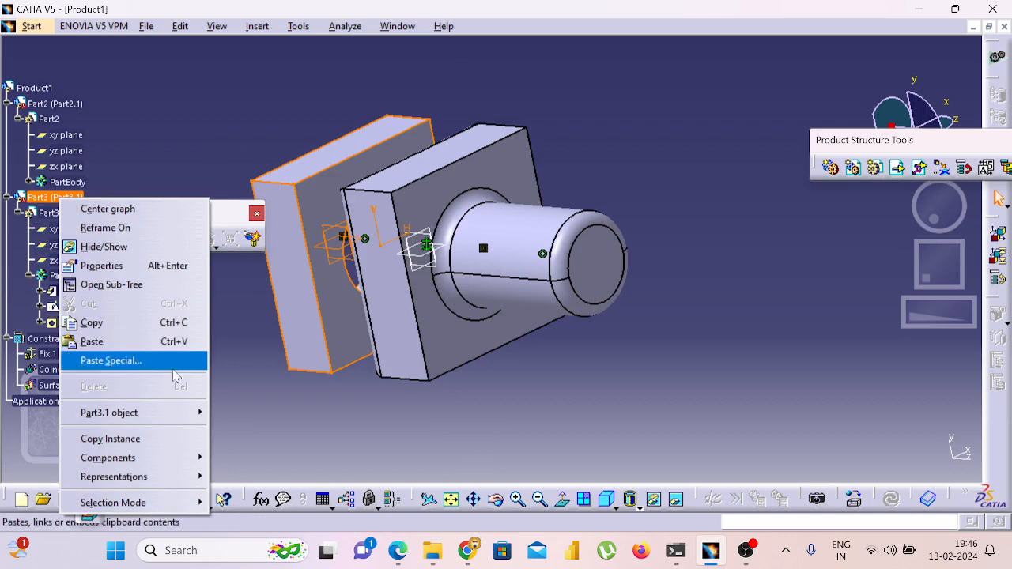
{"action": "left_click", "coordinate": [290, 392]}
Switch from the Product1 assembly to the open hole.CATPart document
{"action": "scroll", "coordinate": [77, 326], "scroll_direction": "down", "scroll_amount": 1}
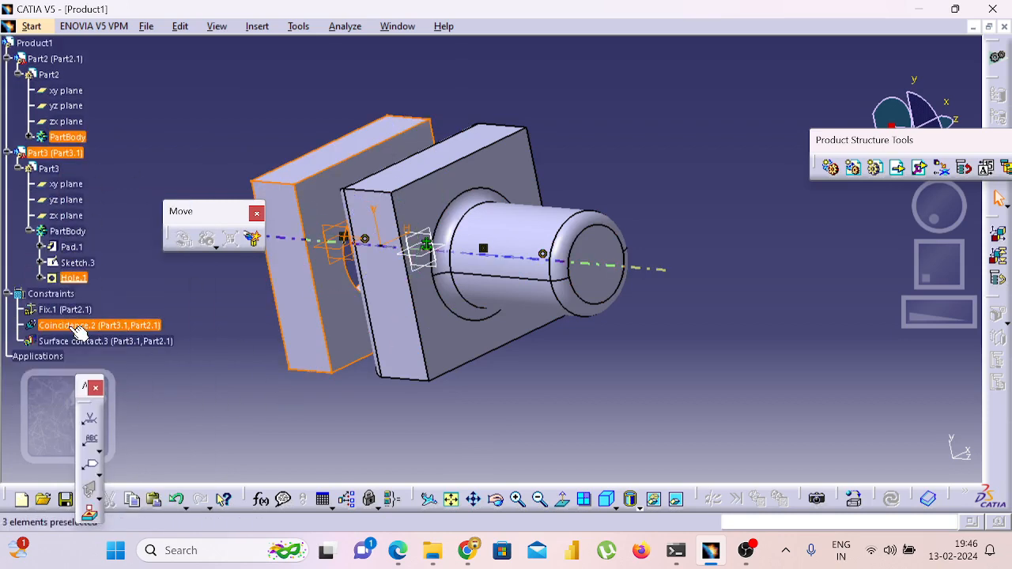
{"action": "scroll", "coordinate": [76, 261], "scroll_direction": "up", "scroll_amount": 2}
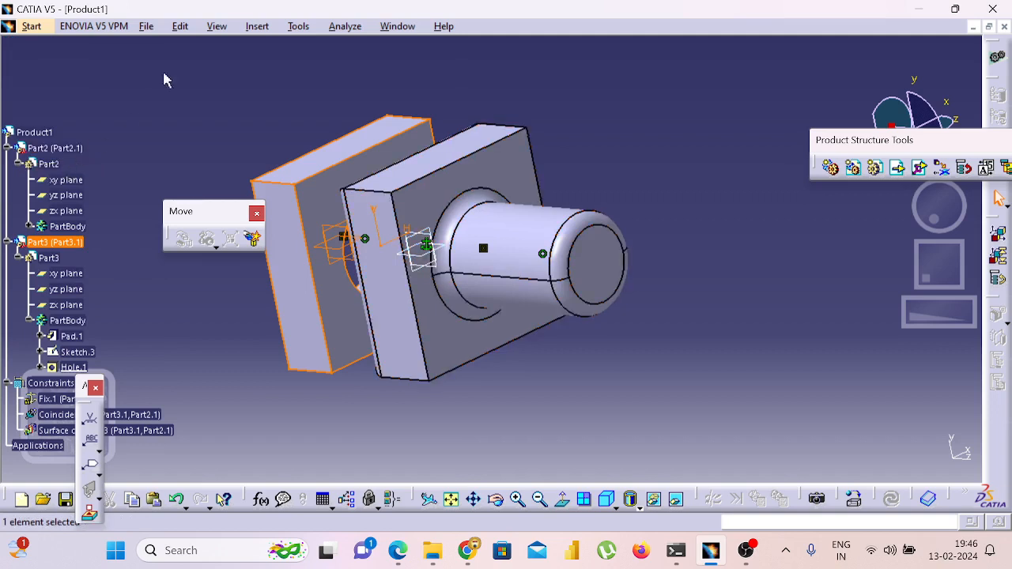
{"action": "left_click", "coordinate": [397, 26]}
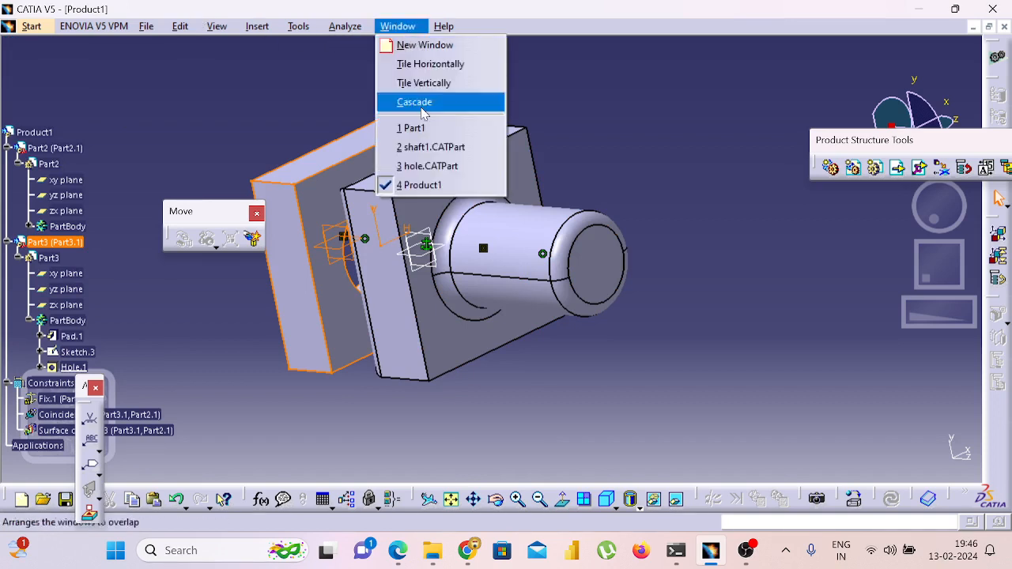
{"action": "left_click", "coordinate": [445, 166]}
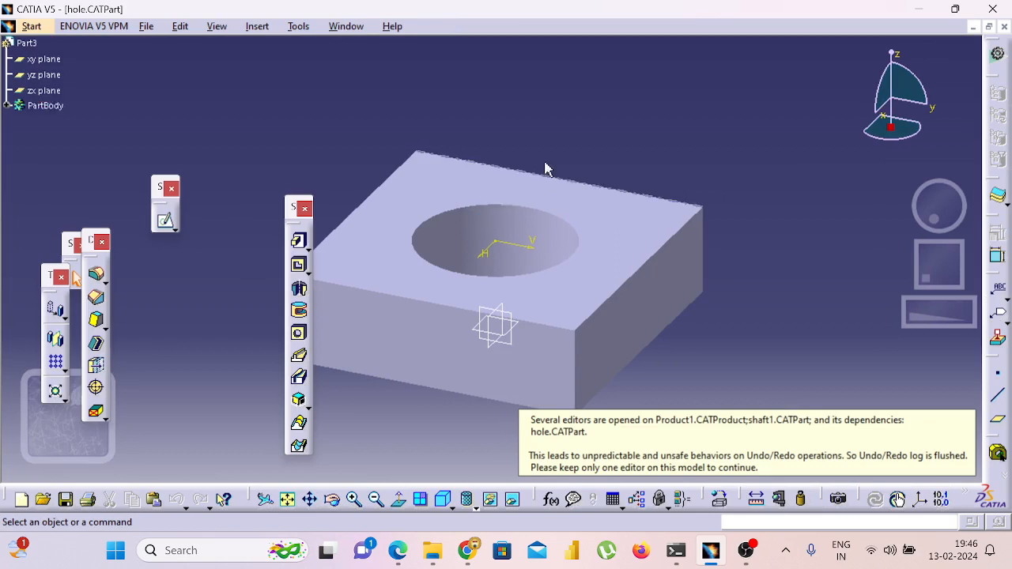
Select the hole's upper edge, expand PartBody in the specification tree and define Hole.1 as the in-work object
{"action": "mouse_move", "coordinate": [545, 167]}
{"action": "middle_mouse_down"}
{"action": "mouse_move", "coordinate": [622, 155]}
{"action": "mouse_move", "coordinate": [599, 176]}
{"action": "mouse_move", "coordinate": [543, 169]}
{"action": "middle_mouse_up"}
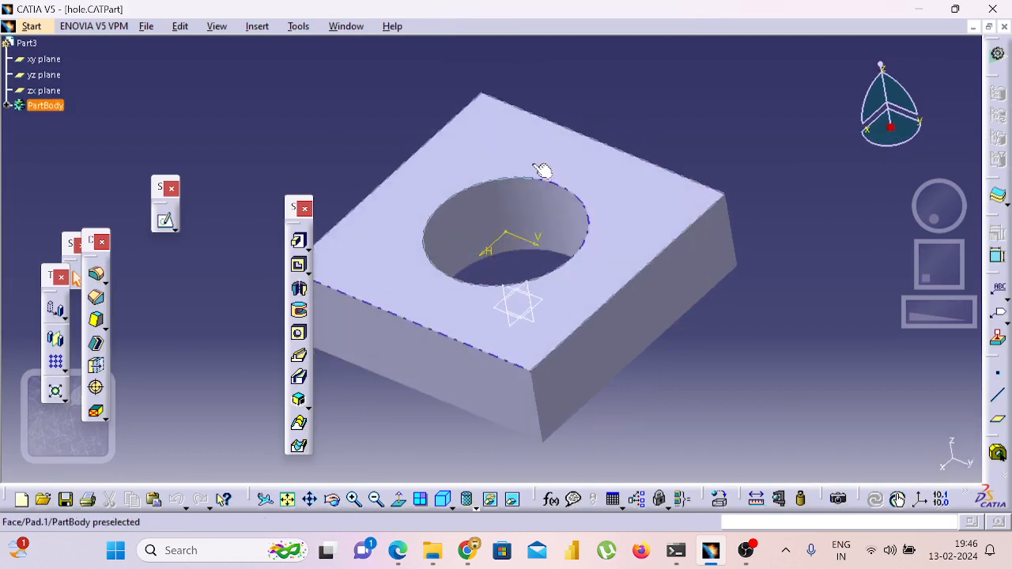
{"action": "left_click", "coordinate": [535, 184]}
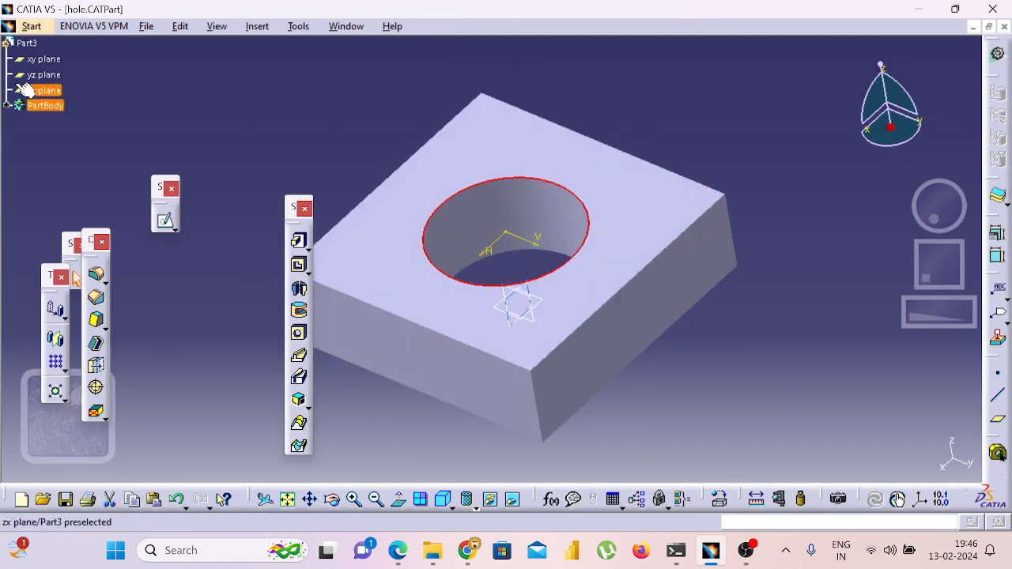
{"action": "left_click", "coordinate": [7, 106]}
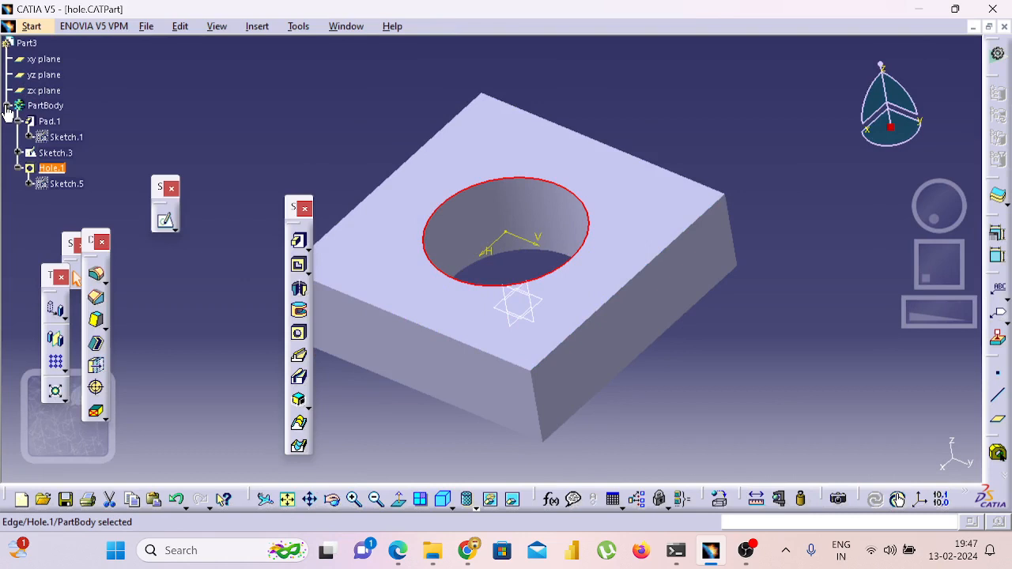
{"action": "right_click", "coordinate": [67, 172]}
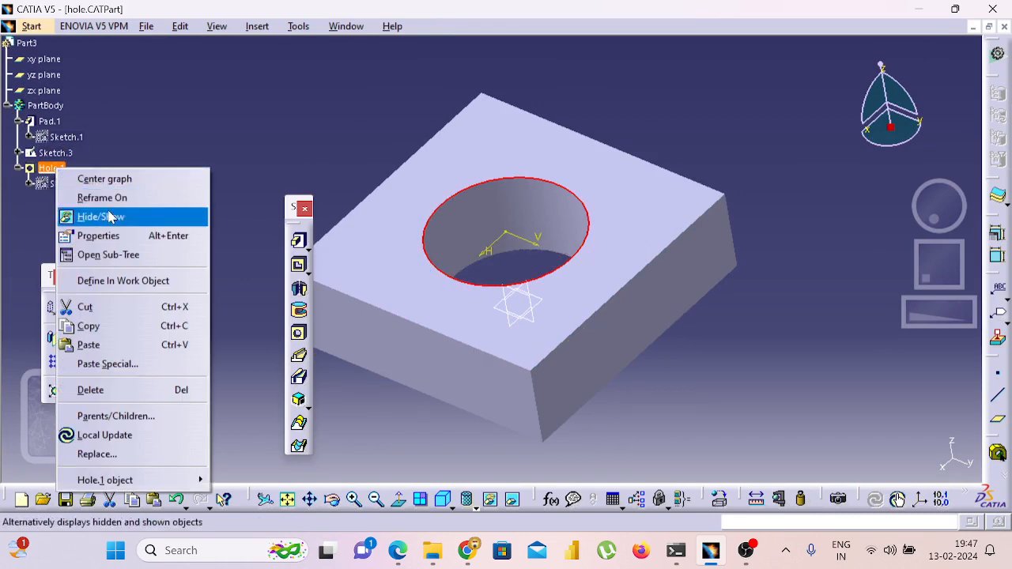
{"action": "left_click", "coordinate": [153, 284]}
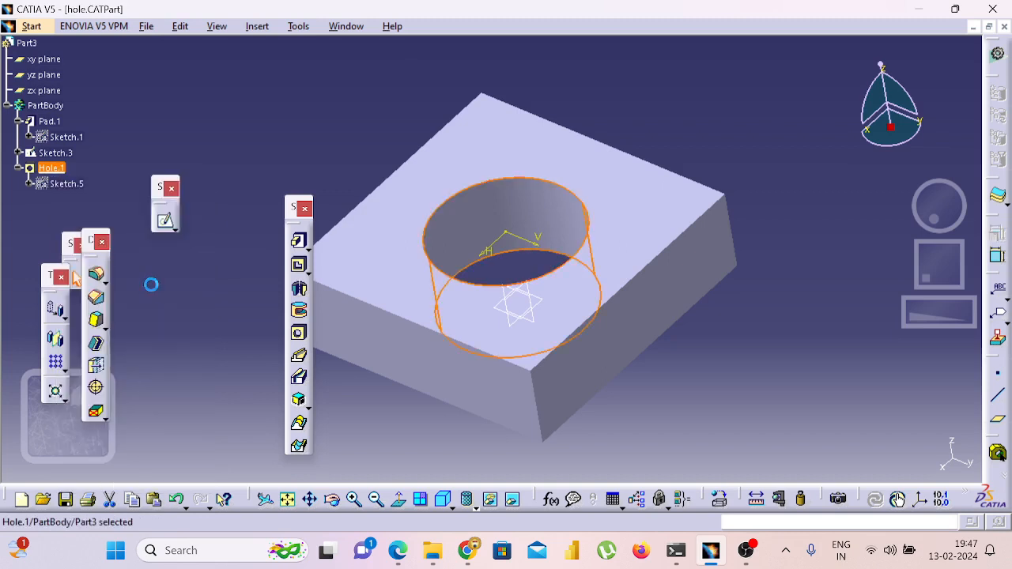
{"action": "left_click", "coordinate": [174, 228]}
{"action": "left_click", "coordinate": [167, 225]}
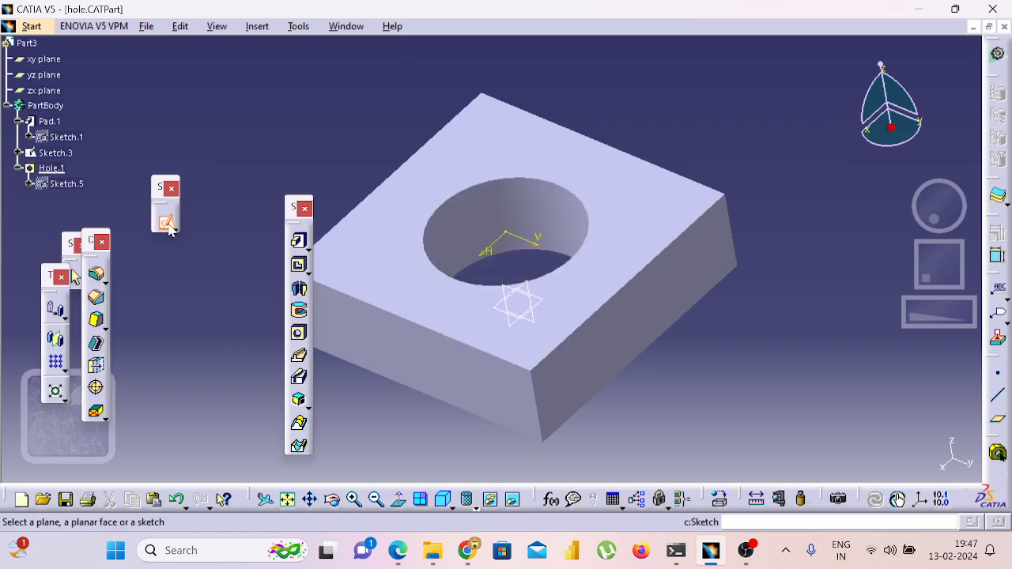
{"action": "left_click", "coordinate": [169, 228]}
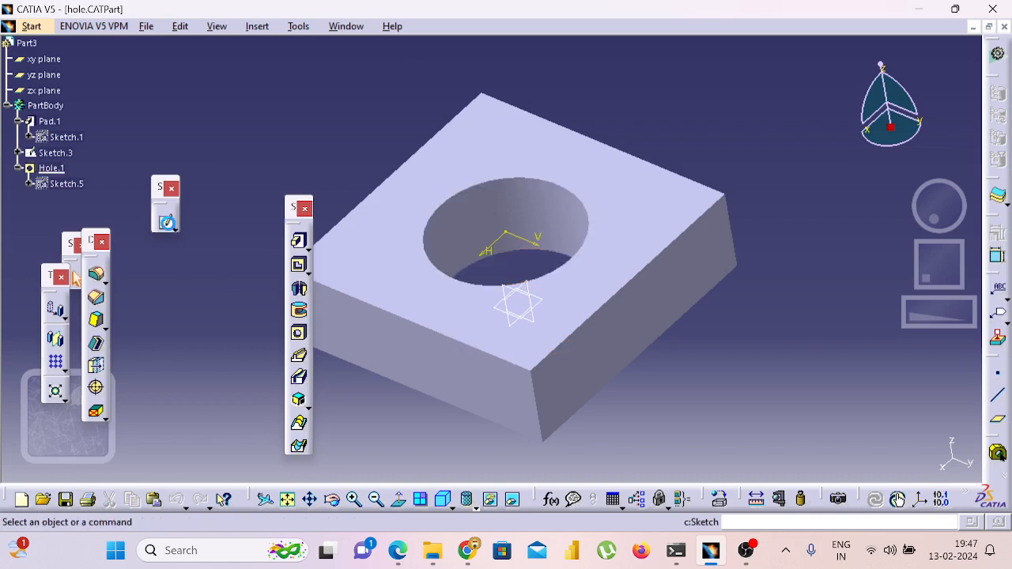
Look through the operations available for Hole.1, Pad.1, PartBody and Sketch.5 in the specification tree
{"action": "left_click", "coordinate": [43, 168]}
{"action": "right_click", "coordinate": [38, 171]}
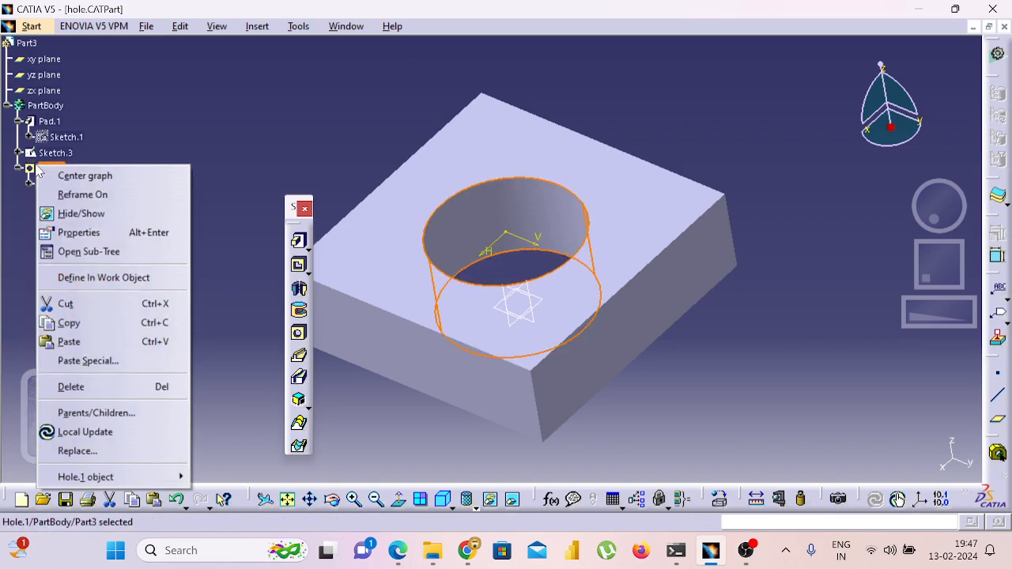
{"action": "left_click", "coordinate": [100, 152]}
{"action": "right_click", "coordinate": [52, 125]}
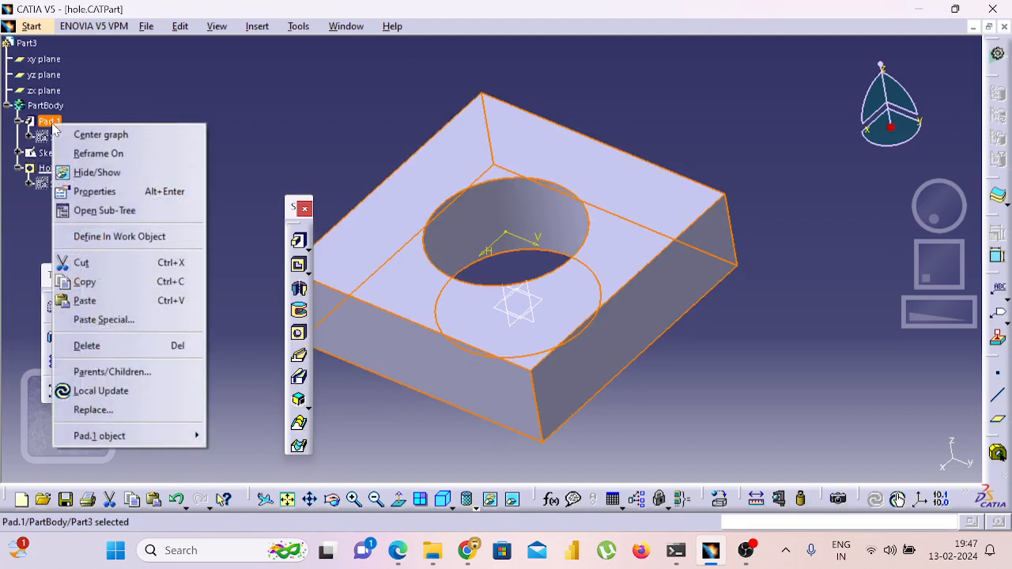
{"action": "left_click", "coordinate": [201, 103]}
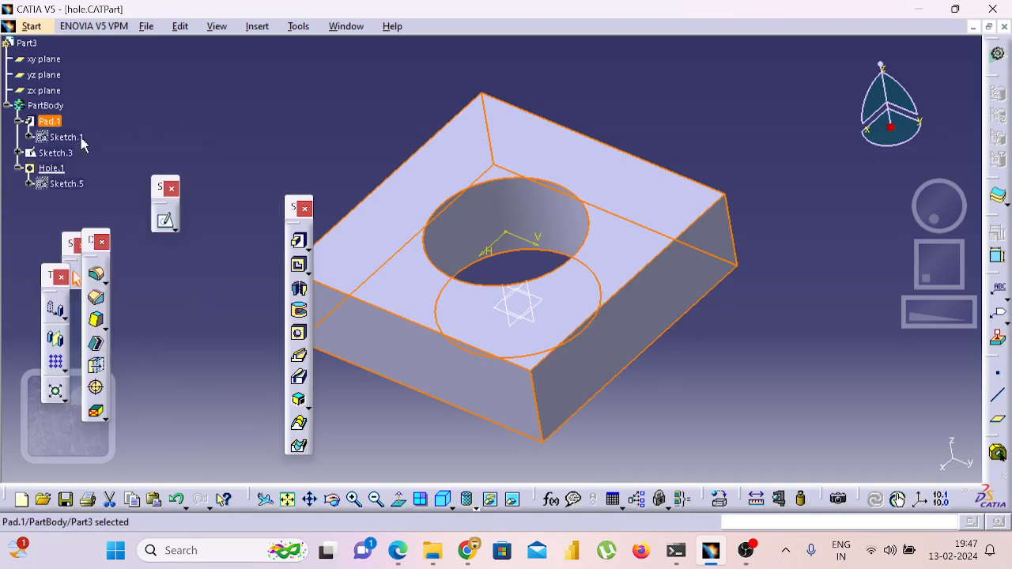
{"action": "left_click", "coordinate": [48, 106]}
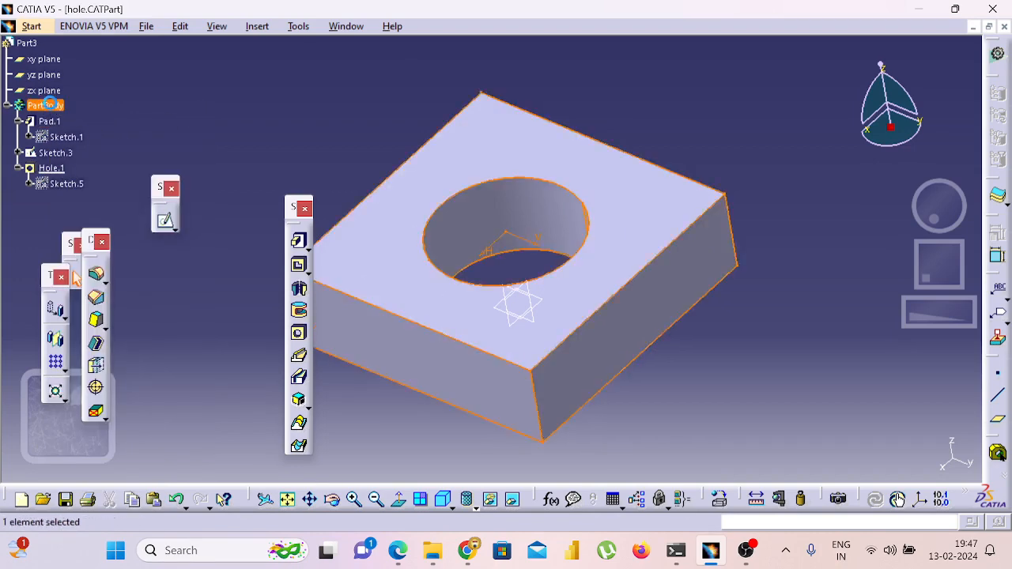
{"action": "right_click", "coordinate": [53, 111]}
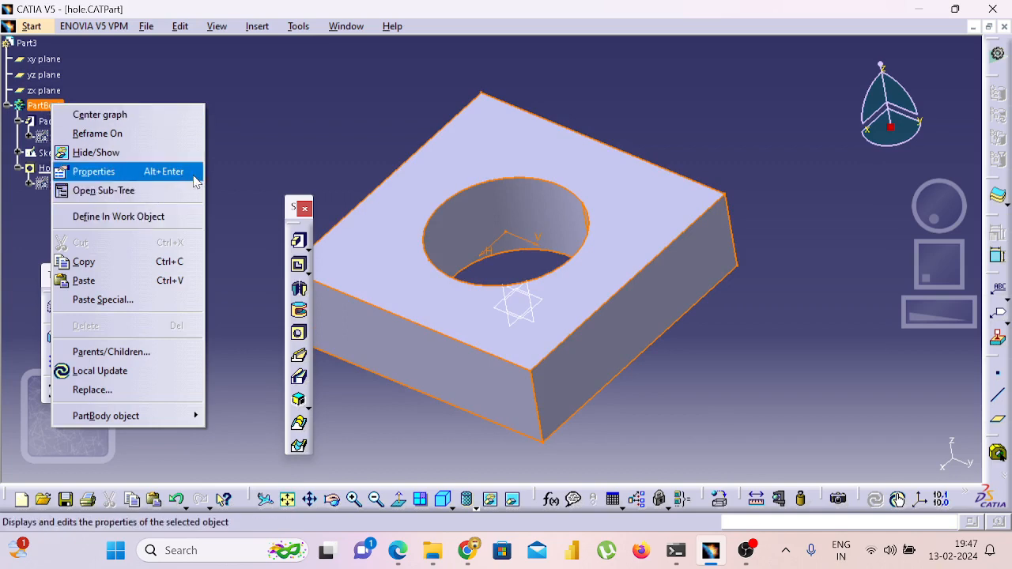
{"action": "left_click", "coordinate": [293, 163]}
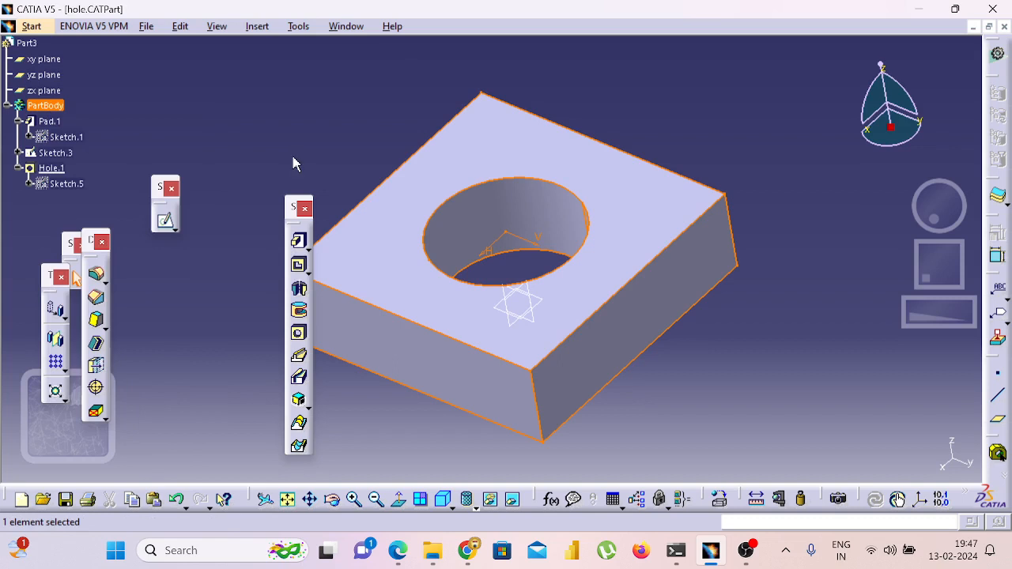
{"action": "right_click", "coordinate": [78, 189]}
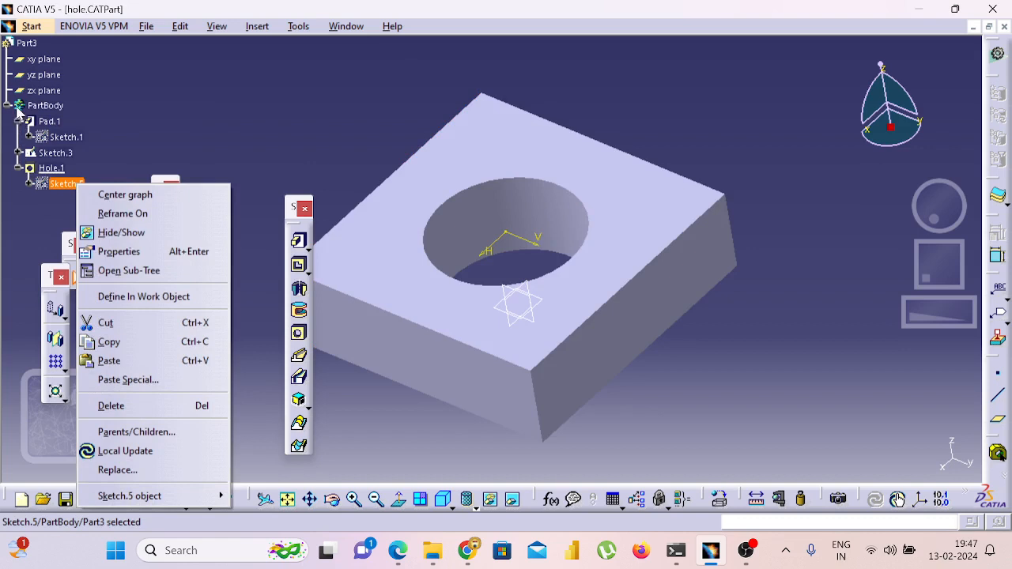
{"action": "left_click", "coordinate": [166, 95]}
Expand Sketch.1 with its Constraints and Sketch.3 in the specification tree to examine their contents
{"action": "left_click", "coordinate": [29, 137]}
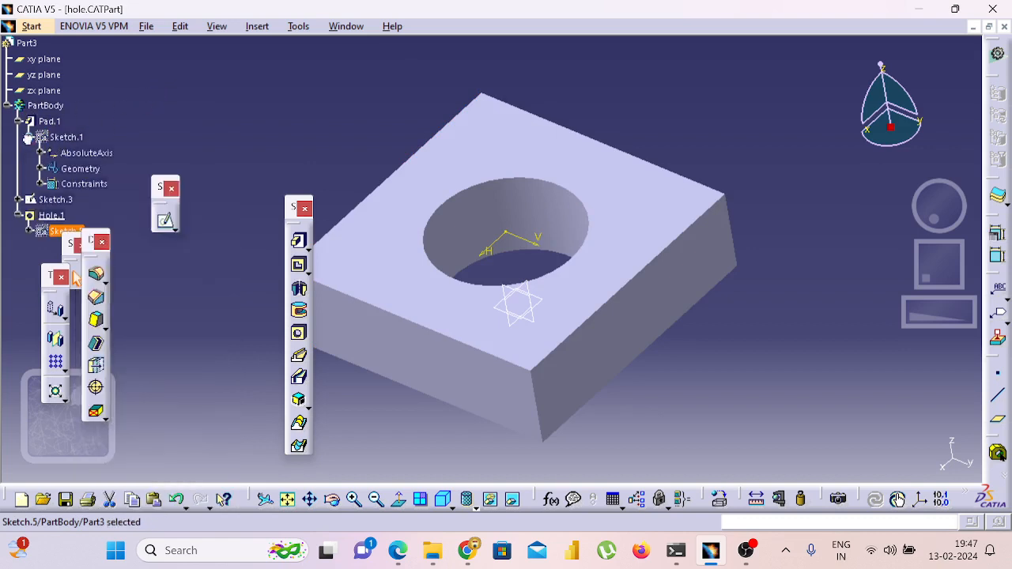
{"action": "left_click", "coordinate": [23, 204]}
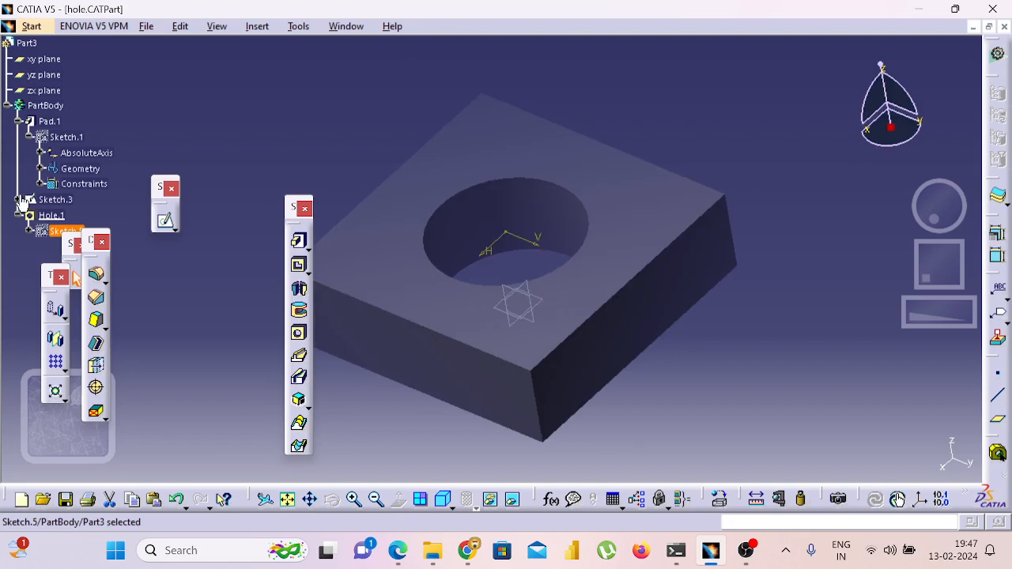
{"action": "left_click", "coordinate": [41, 202]}
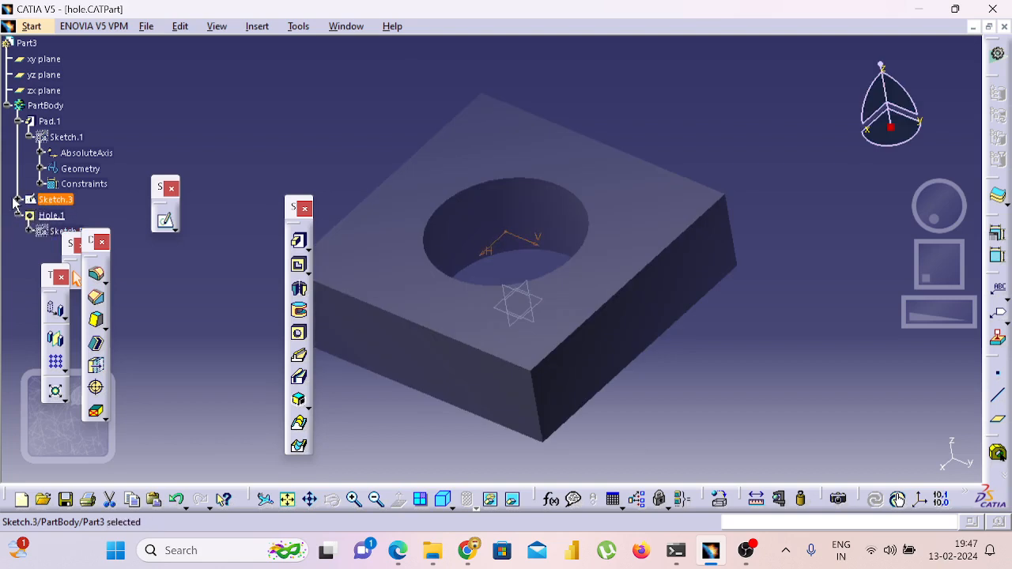
{"action": "left_click", "coordinate": [22, 201]}
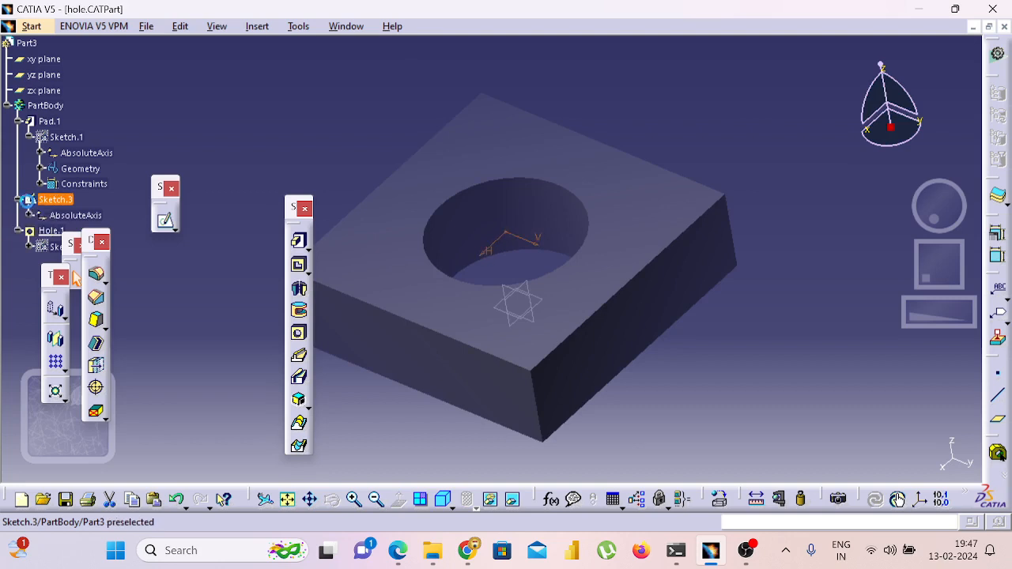
{"action": "left_click", "coordinate": [46, 201]}
{"action": "left_click", "coordinate": [59, 196]}
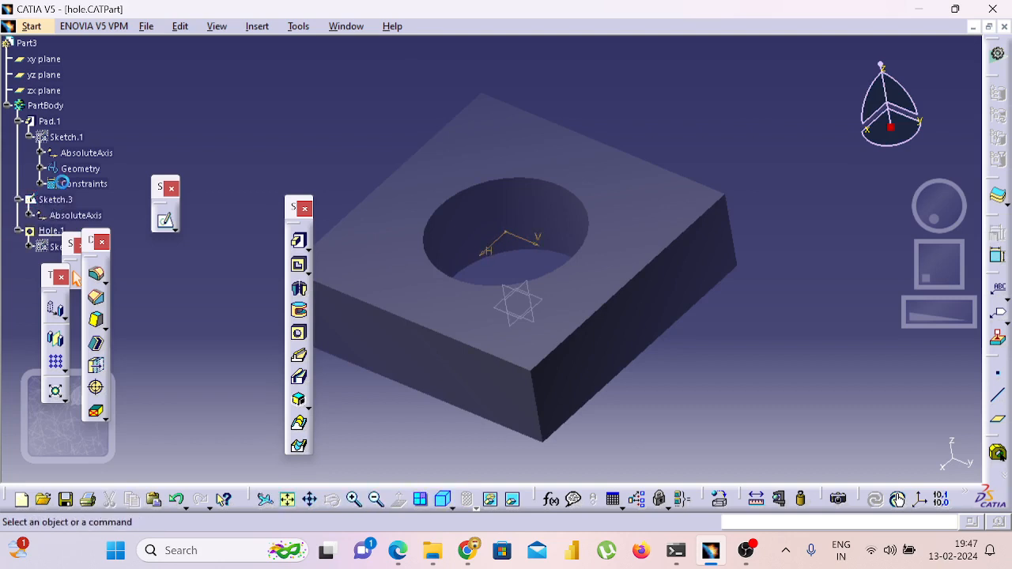
{"action": "left_click", "coordinate": [41, 185]}
{"action": "scroll", "coordinate": [63, 198], "scroll_direction": "down", "scroll_amount": 5}
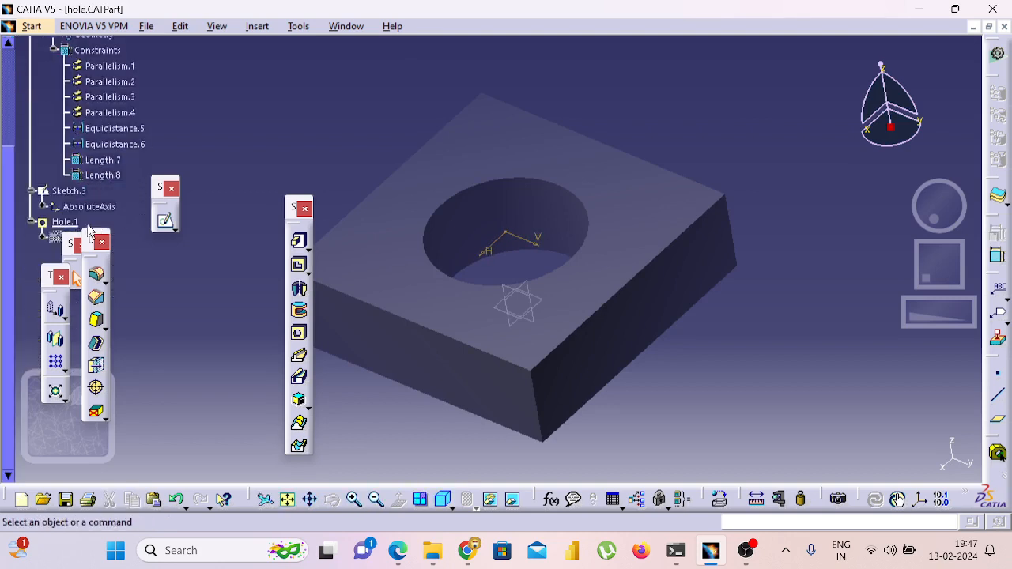
Select Sketch.3 in the specification tree and review the operations available for it
{"action": "left_click", "coordinate": [33, 144]}
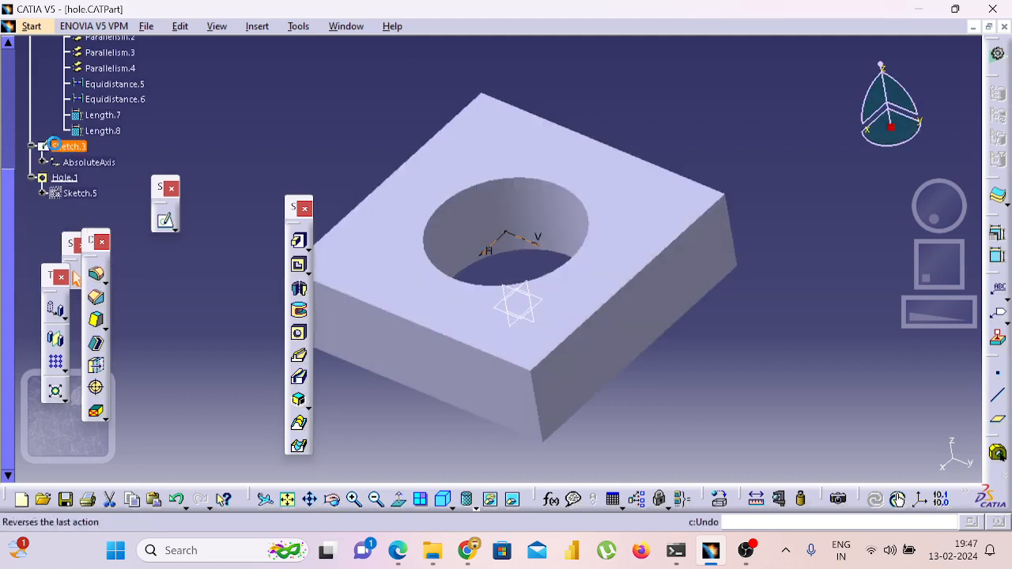
{"action": "left_click", "coordinate": [82, 148]}
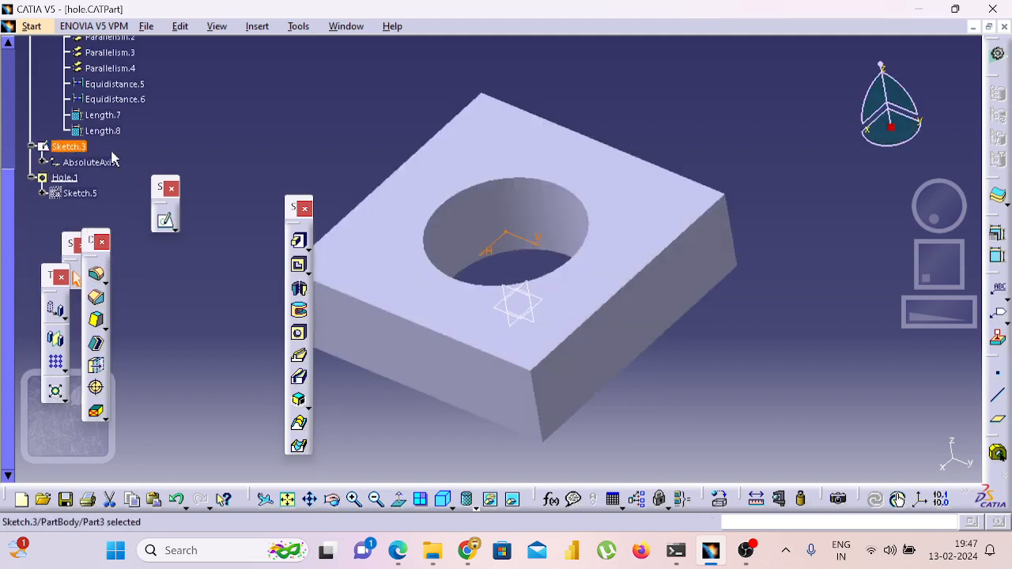
{"action": "right_click", "coordinate": [72, 149]}
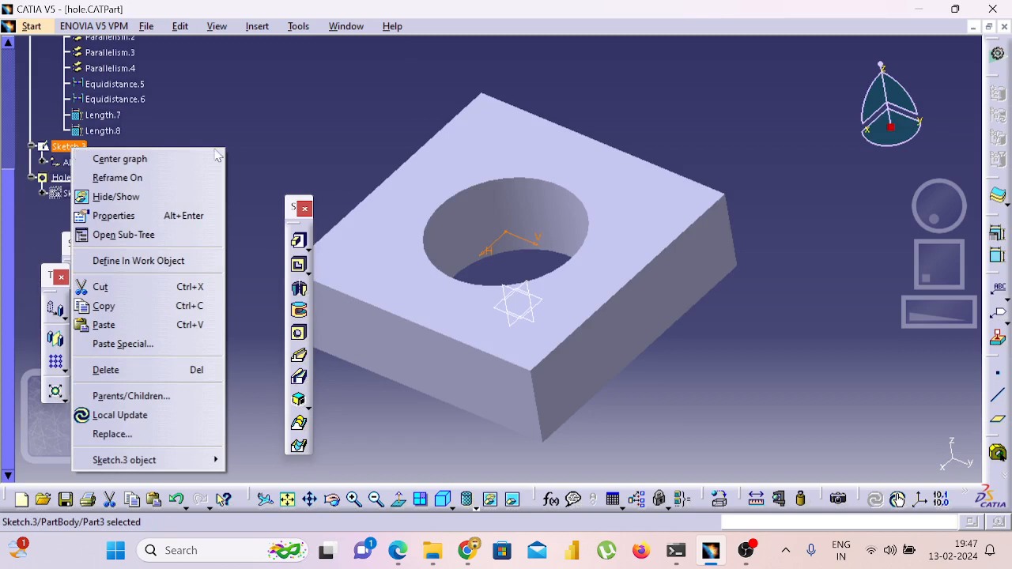
{"action": "left_click", "coordinate": [297, 149]}
{"action": "scroll", "coordinate": [297, 149], "scroll_direction": "up", "scroll_amount": 2}
{"action": "scroll", "coordinate": [176, 145], "scroll_direction": "down", "scroll_amount": 2}
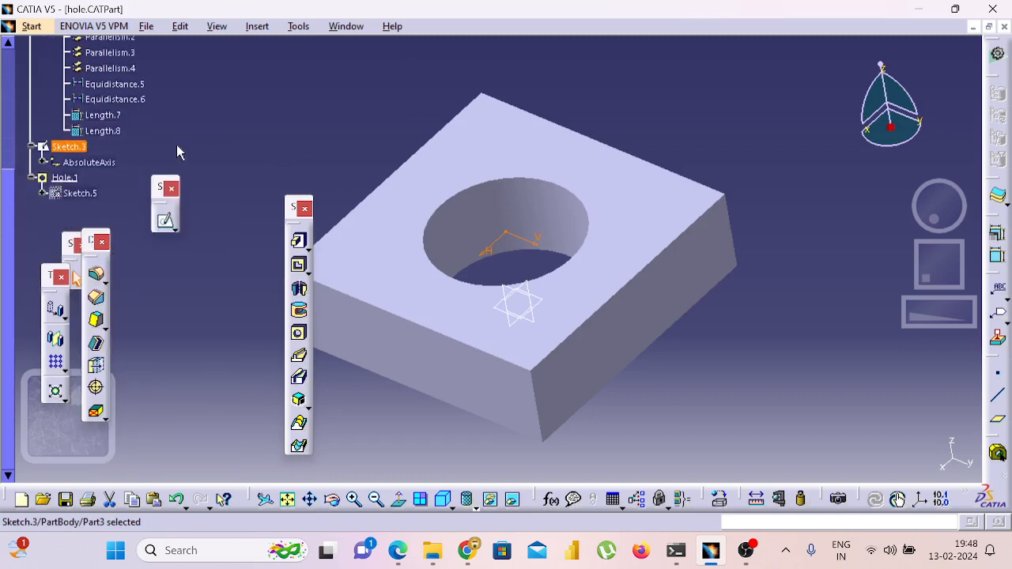
Expand Sketch.5 under Hole.1 and its Geometry branch to reveal the sketch elements
{"action": "left_click", "coordinate": [43, 193]}
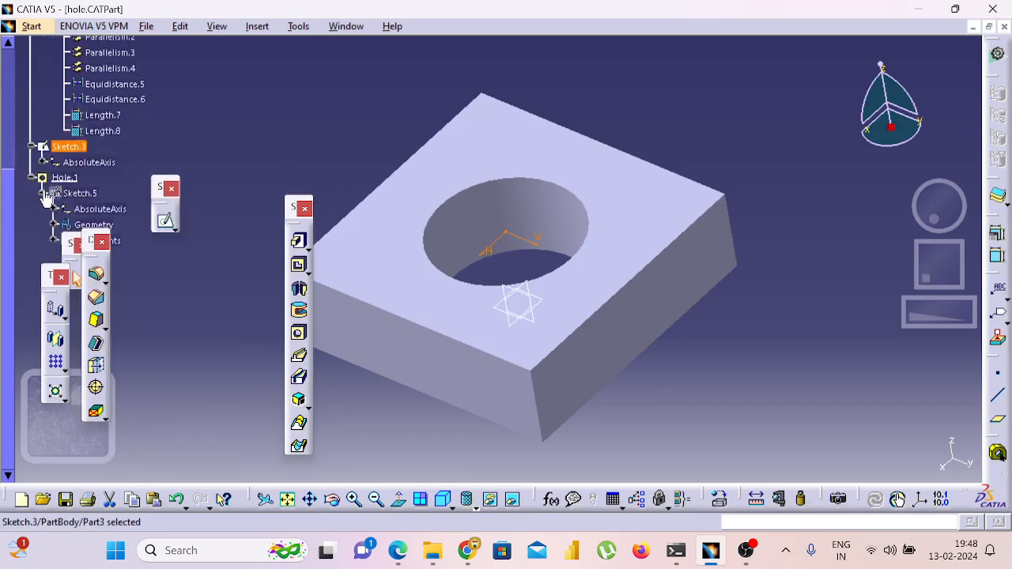
{"action": "scroll", "coordinate": [48, 199], "scroll_direction": "down", "scroll_amount": 1}
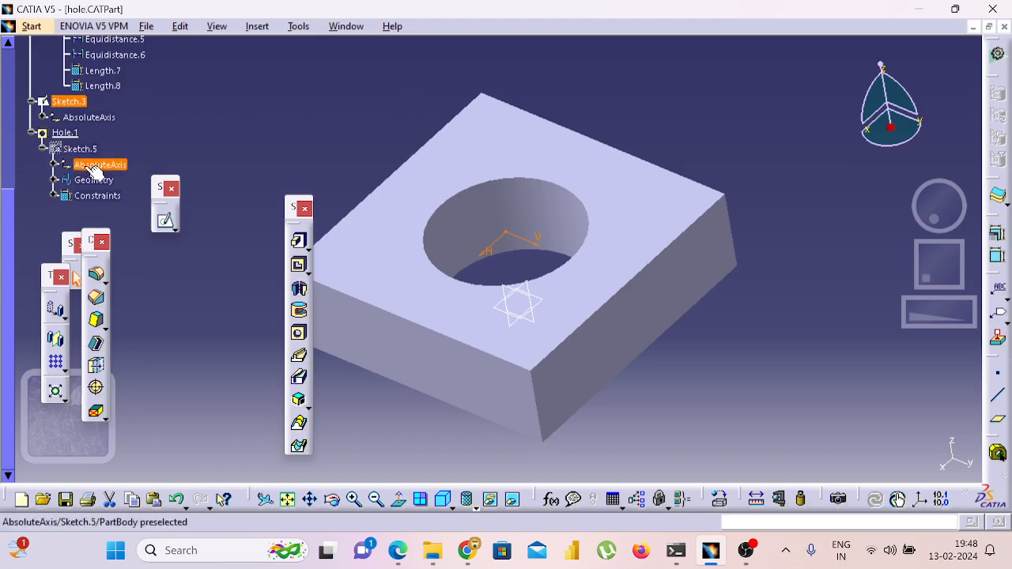
{"action": "left_click", "coordinate": [53, 180]}
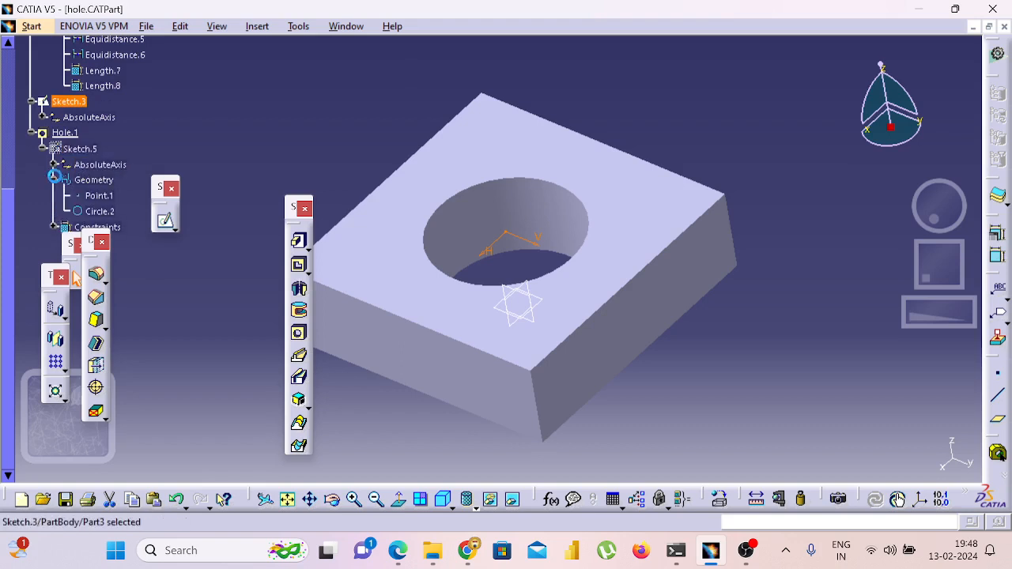
Open the sub-tree of Circle.2 in Sketch.5 and close it, and review the operations available for Circle.2 and Point.1
{"action": "right_click", "coordinate": [99, 212]}
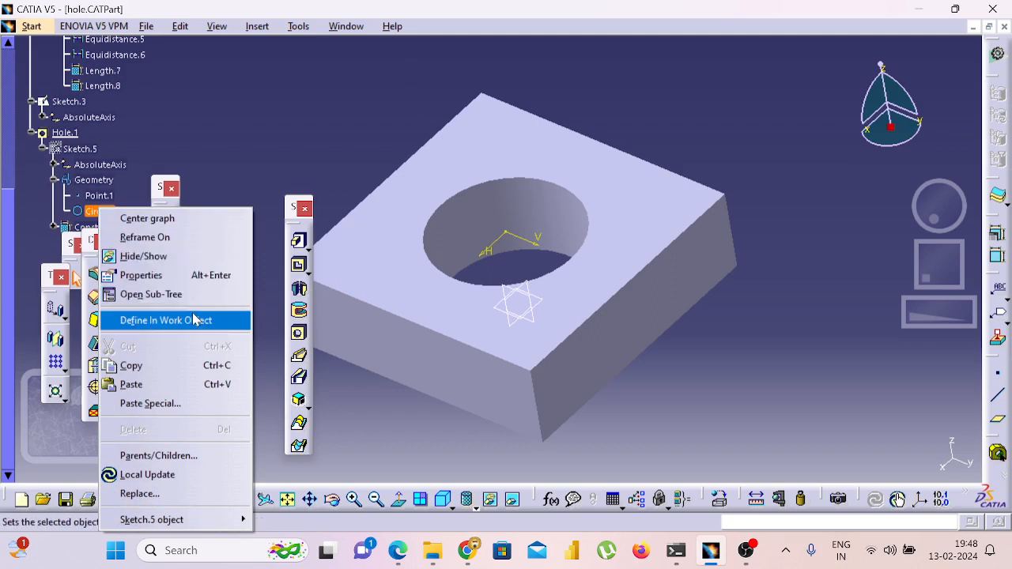
{"action": "left_click", "coordinate": [194, 295]}
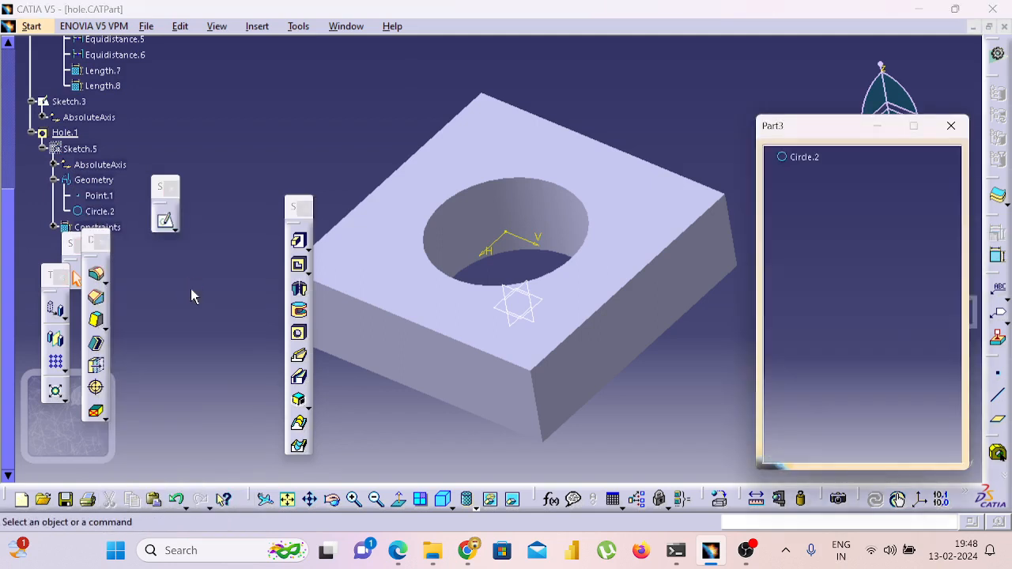
{"action": "left_click", "coordinate": [951, 126]}
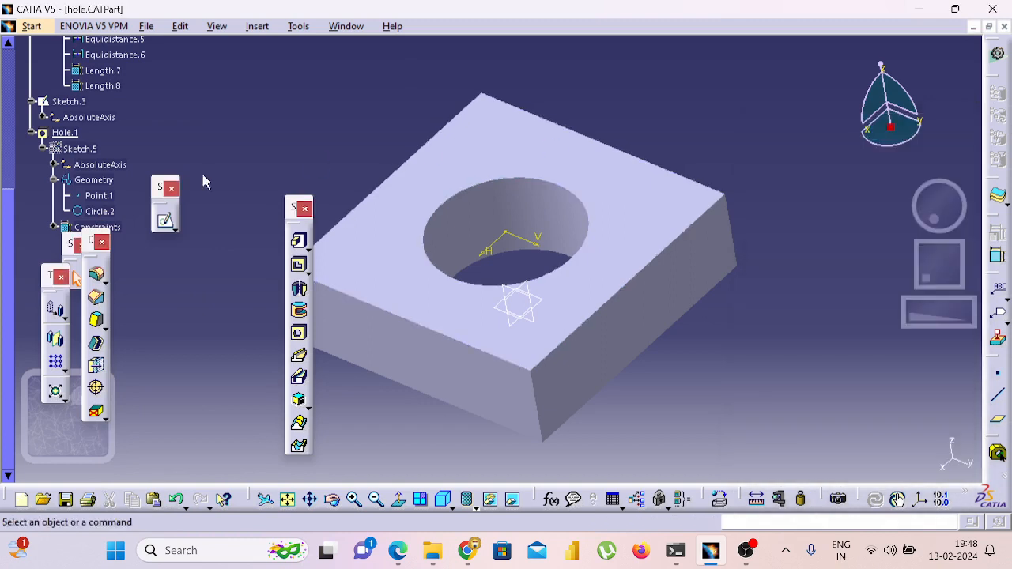
{"action": "right_click", "coordinate": [111, 209]}
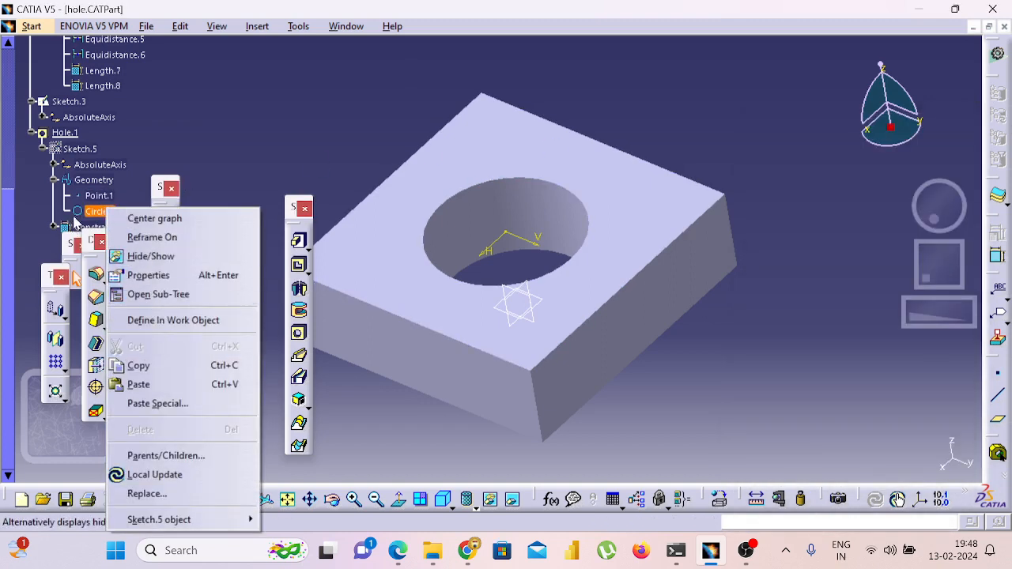
{"action": "left_click", "coordinate": [91, 198]}
{"action": "right_click", "coordinate": [89, 195]}
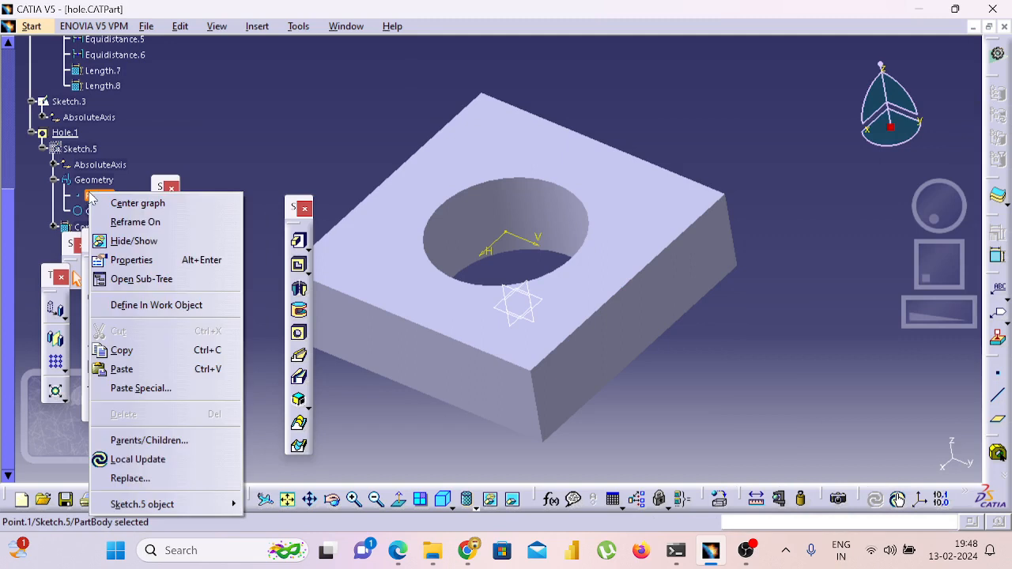
{"action": "key", "text": "Escape"}
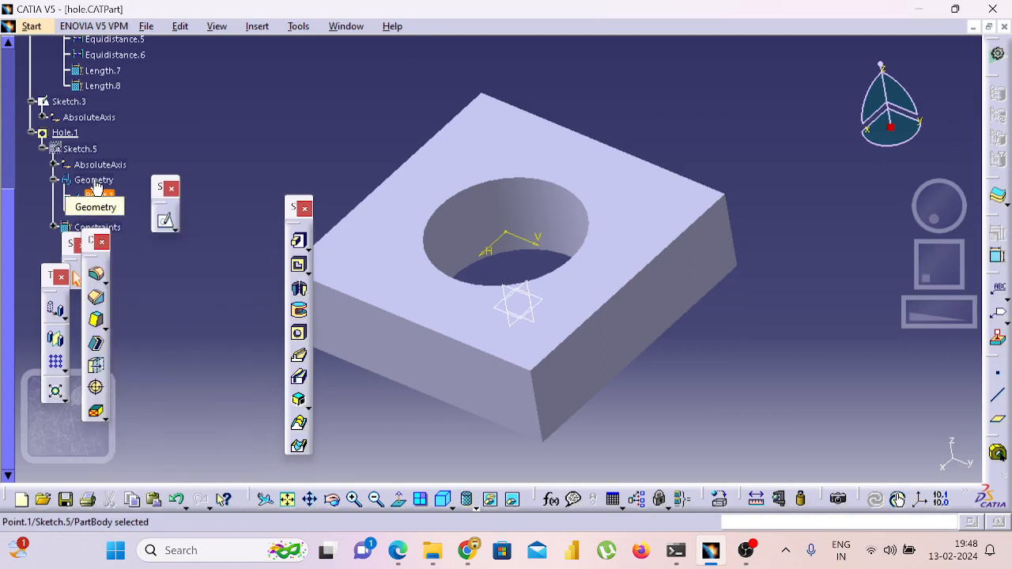
{"action": "key", "text": "Escape"}
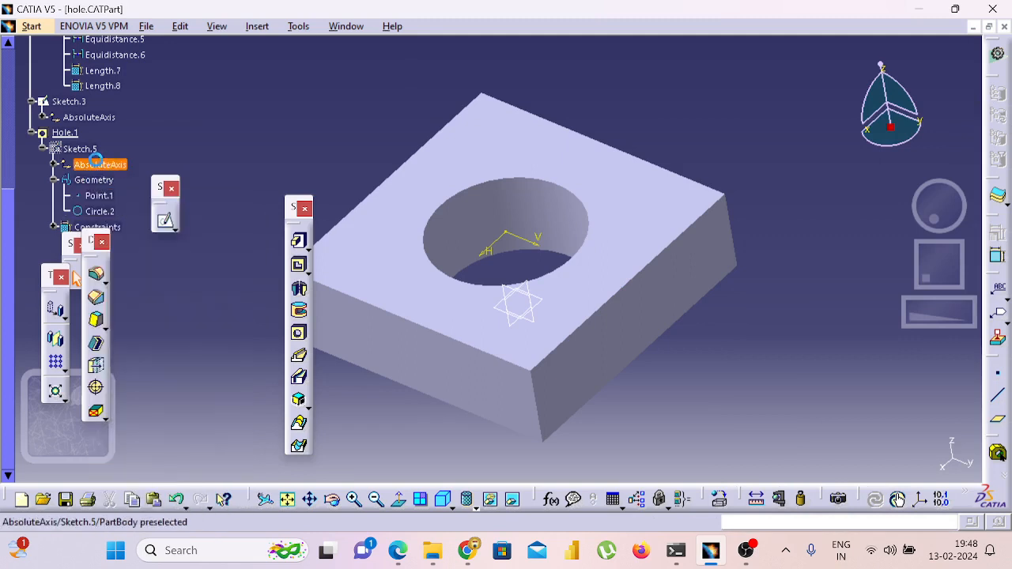
Look through the operations available for the AbsoluteAxis of Sketch.5 and for Sketch.5 itself
{"action": "right_click", "coordinate": [100, 167]}
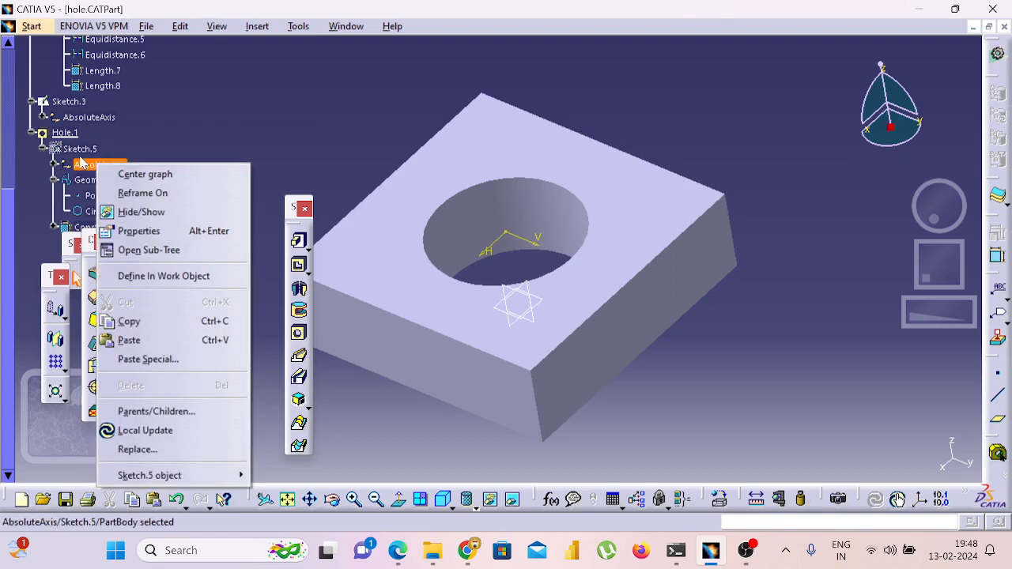
{"action": "left_click", "coordinate": [78, 151]}
{"action": "right_click", "coordinate": [79, 152]}
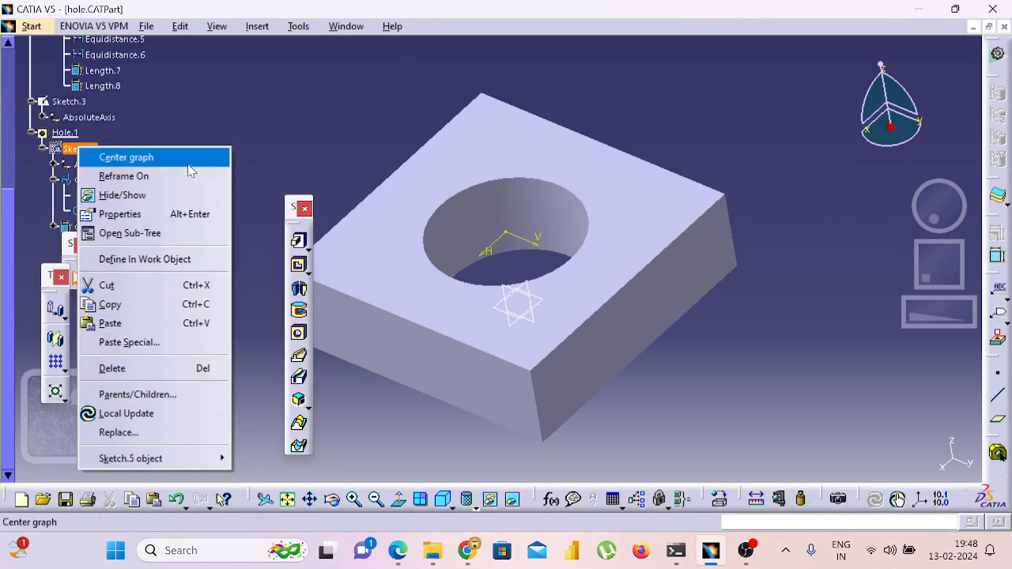
{"action": "left_click", "coordinate": [273, 138]}
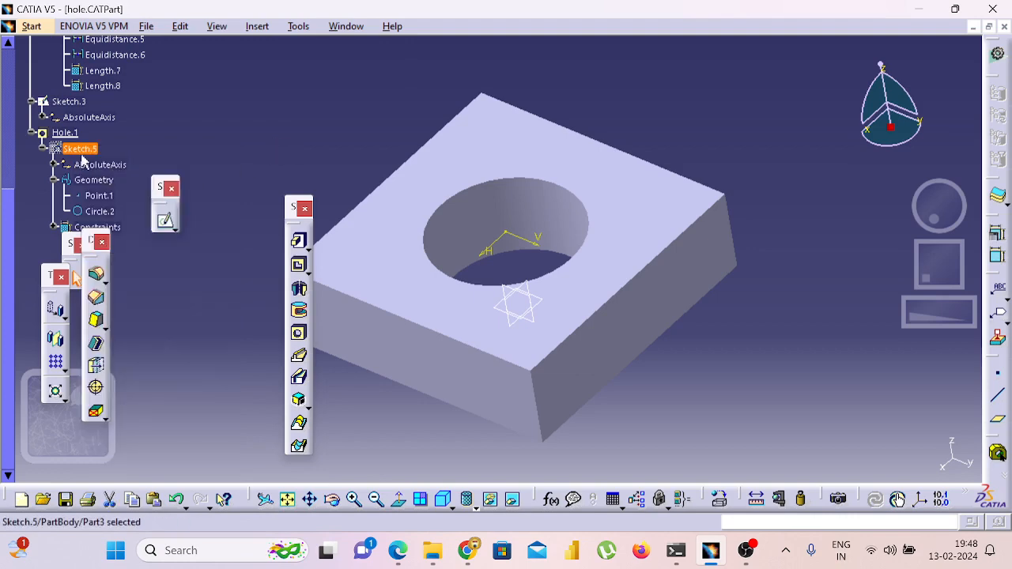
Define Sketch.5 under Hole.1 and then Sketch.1 under Pad.1 as the in-work object
{"action": "right_click", "coordinate": [82, 153]}
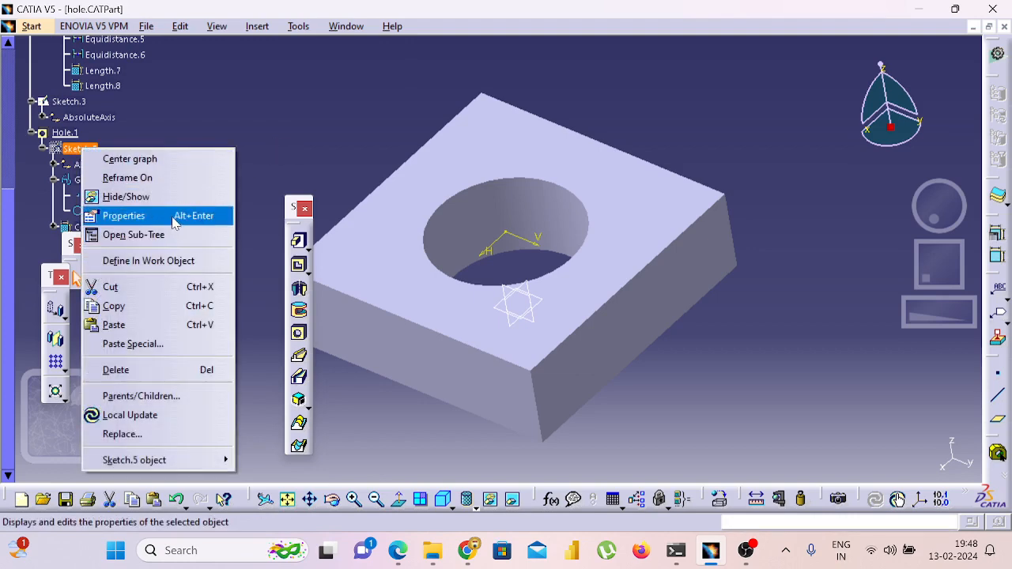
{"action": "left_click", "coordinate": [168, 265]}
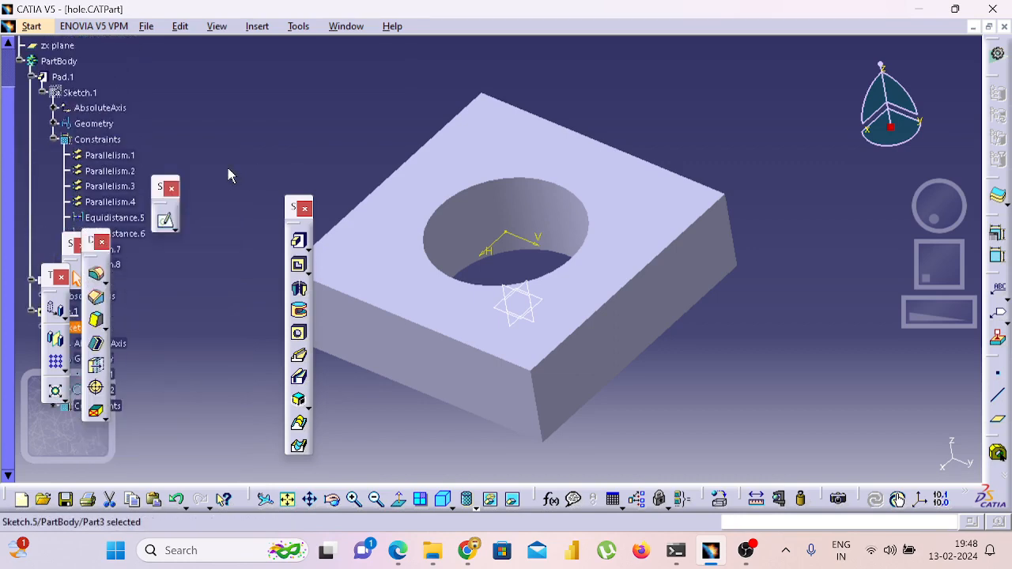
{"action": "right_click", "coordinate": [76, 93]}
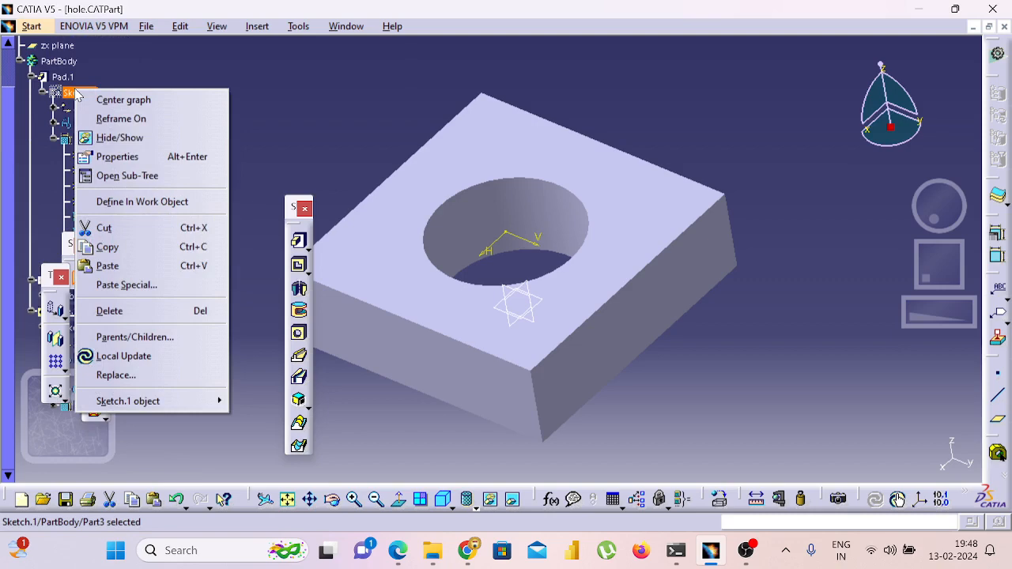
{"action": "left_click", "coordinate": [153, 197]}
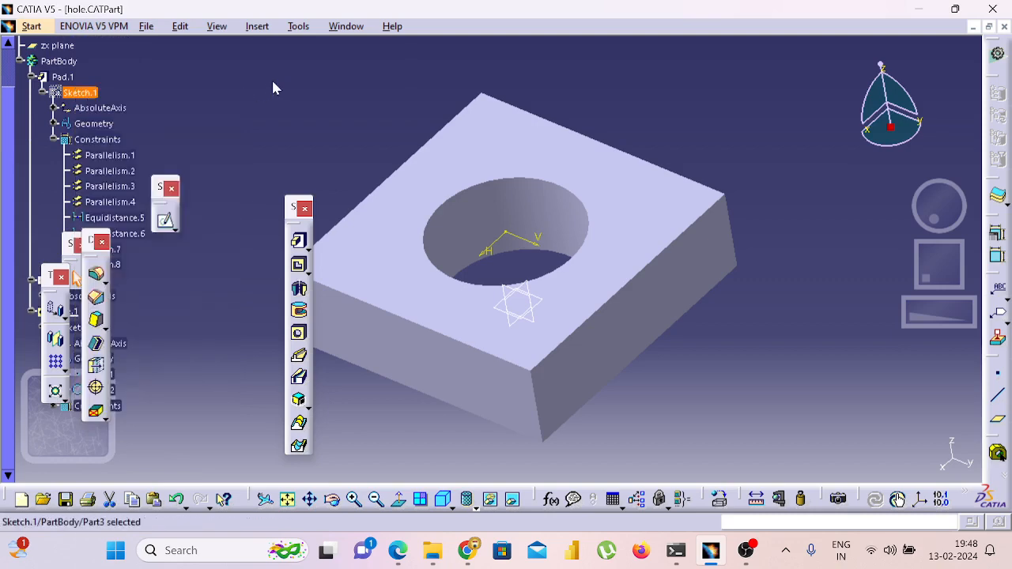
Open Sketch.1 of Pad.1 for editing in the Sketcher and collapse its branch in the specification tree
{"action": "double_click", "coordinate": [94, 94]}
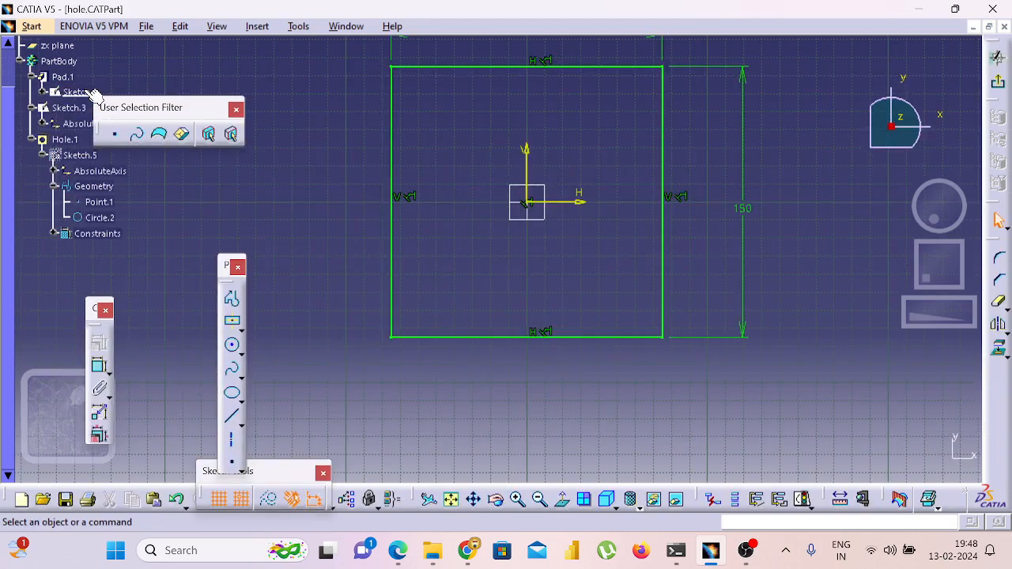
{"action": "left_click", "coordinate": [44, 93]}
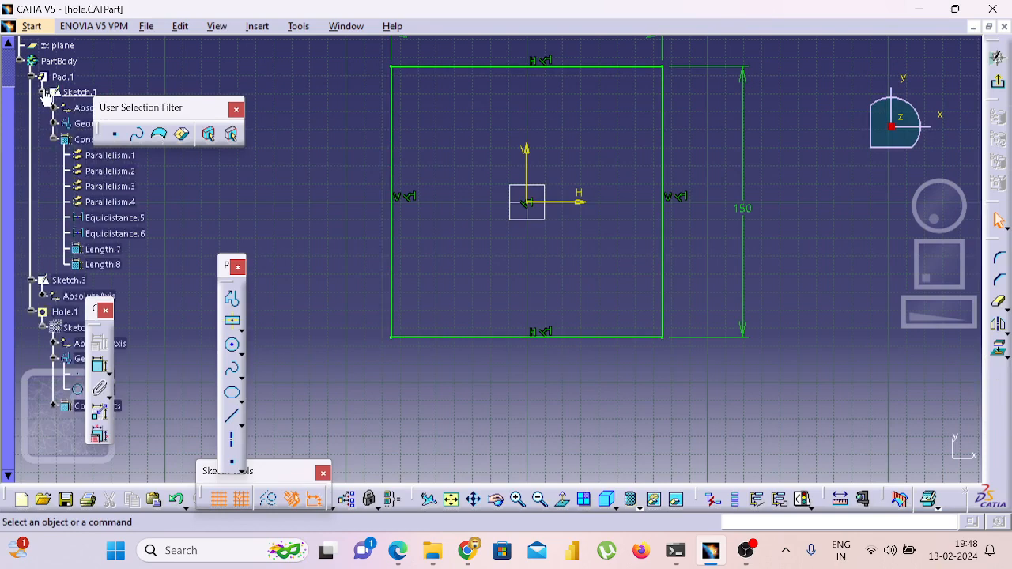
{"action": "left_click", "coordinate": [44, 92]}
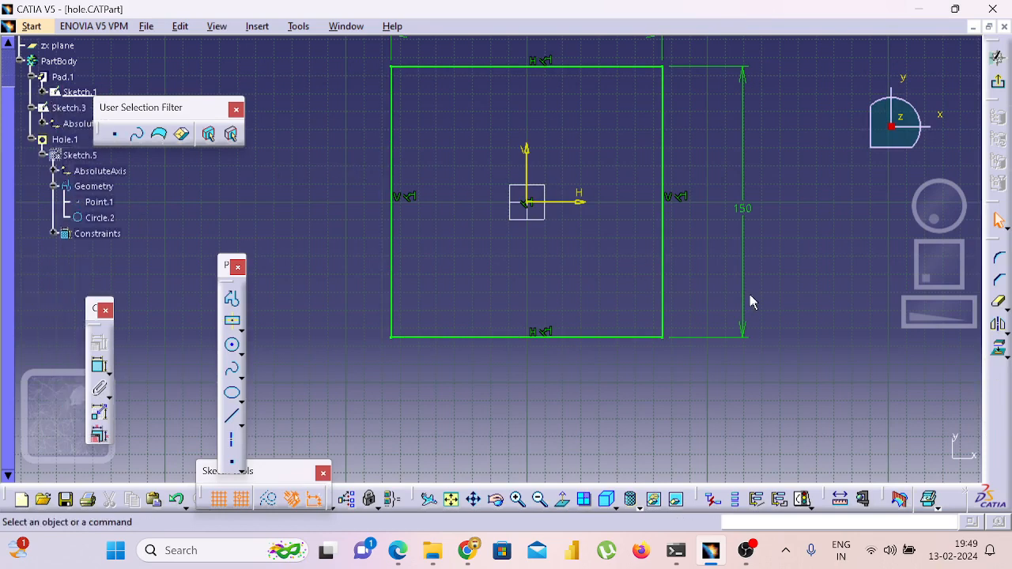
Switch to the Product1 assembly window and clear the selection of Part3
{"action": "left_click", "coordinate": [344, 27]}
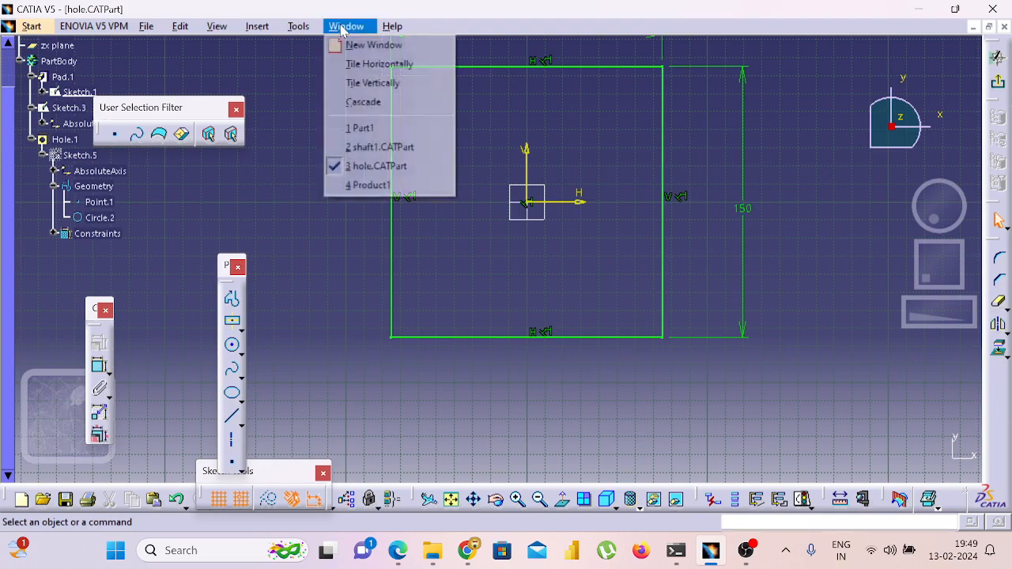
{"action": "left_click", "coordinate": [371, 182]}
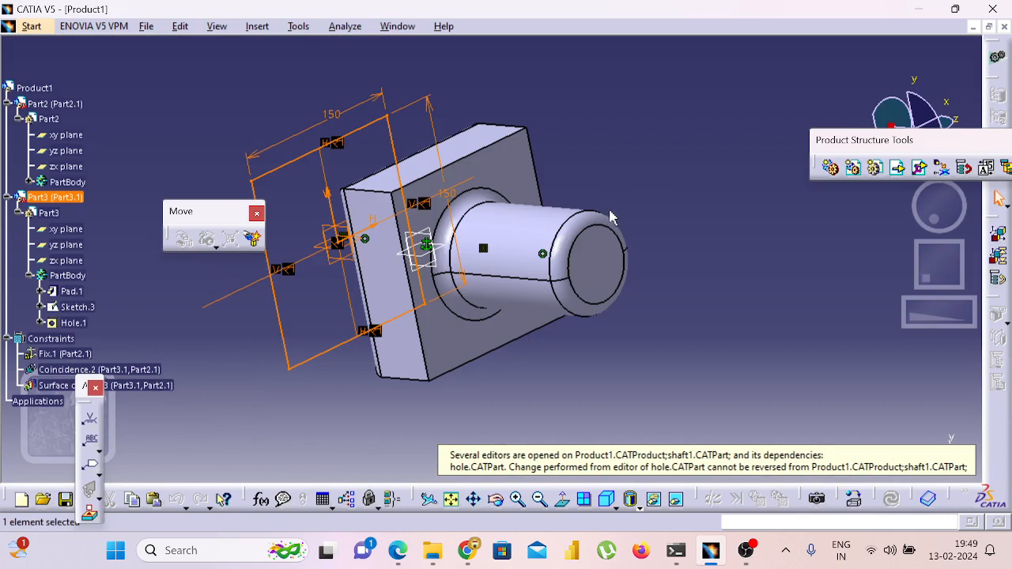
{"action": "left_click", "coordinate": [615, 153]}
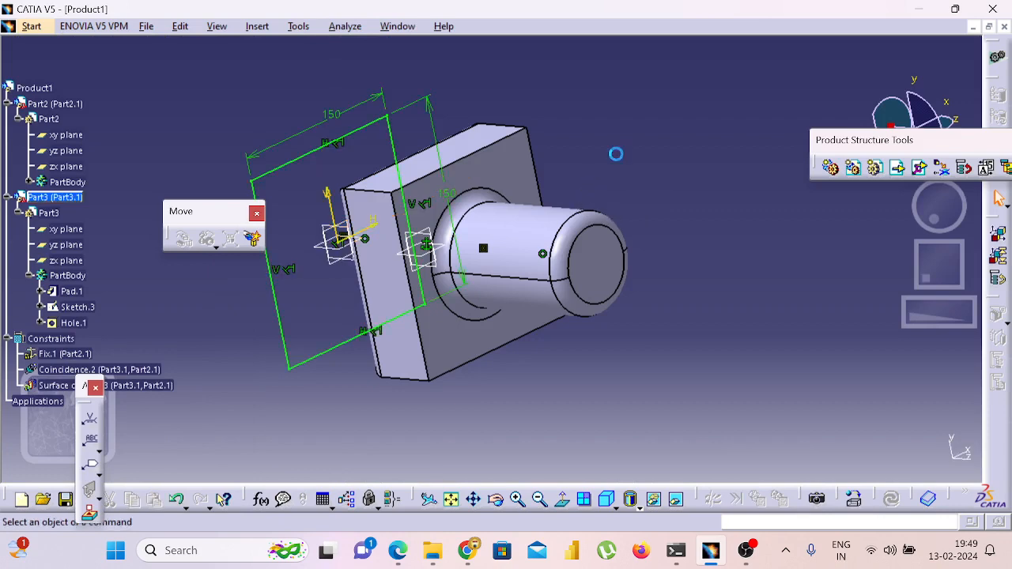
Create a new product in the Assembly Design workbench and insert a new part into it
{"action": "left_click", "coordinate": [49, 26]}
{"action": "mouse_move", "coordinate": [56, 69]}
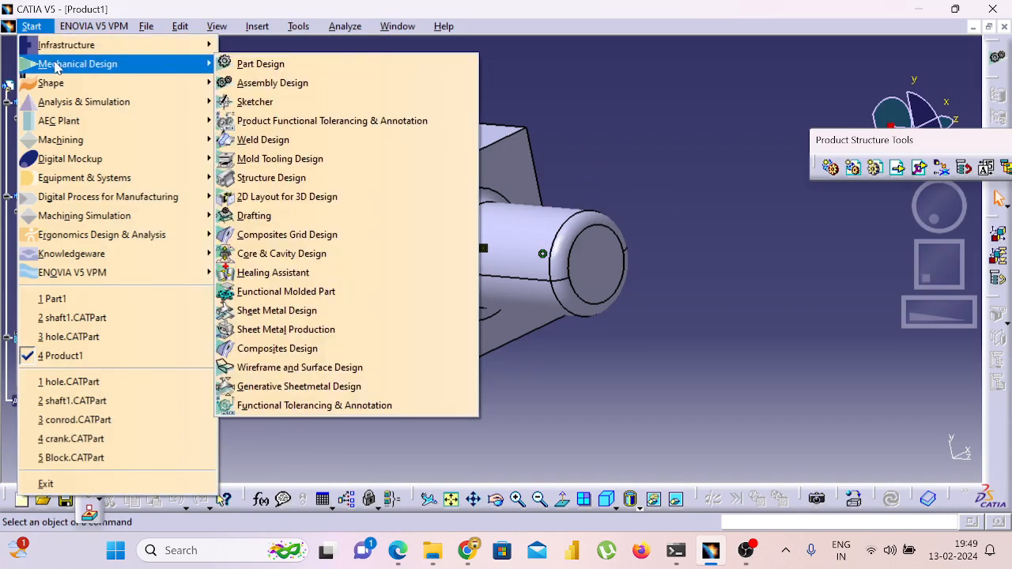
{"action": "left_click", "coordinate": [298, 82]}
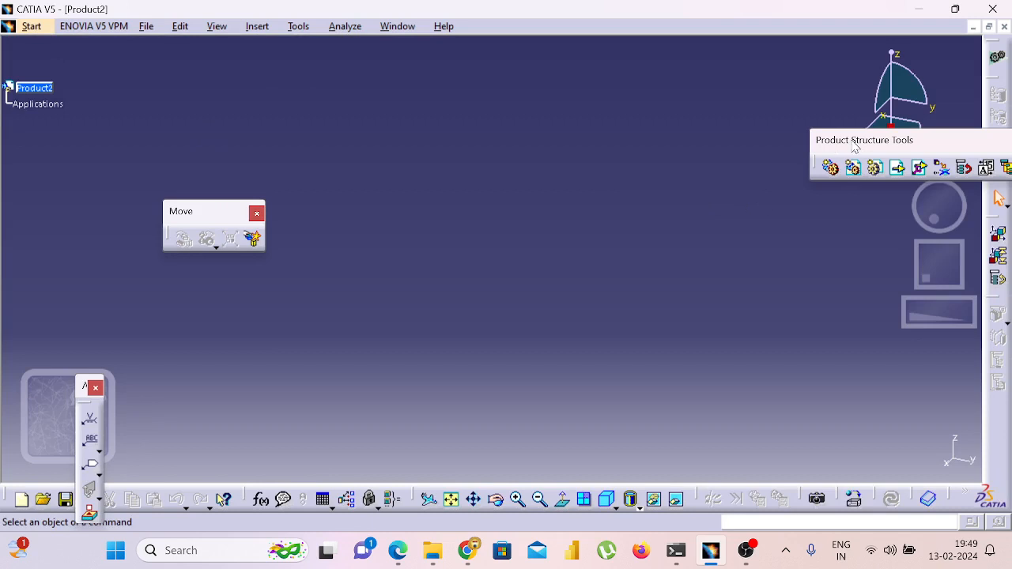
{"action": "left_click_drag", "start_coordinate": [854, 146], "coordinate": [570, 145]}
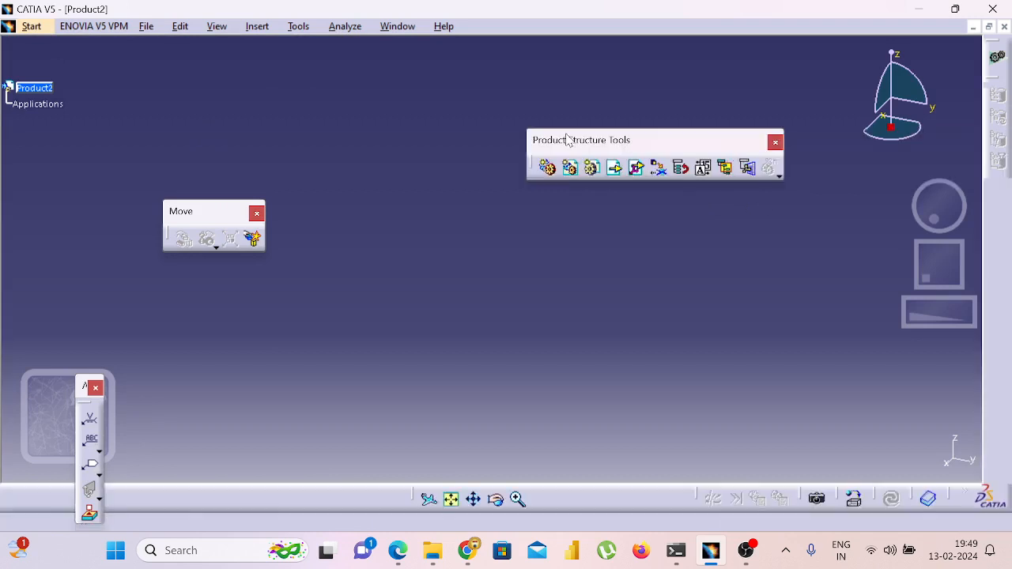
{"action": "left_click", "coordinate": [589, 176]}
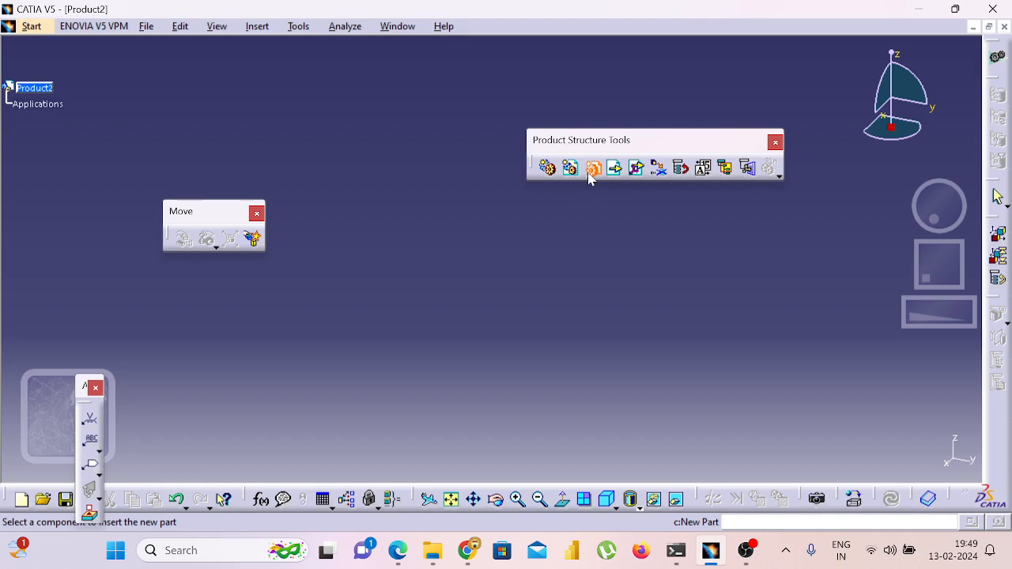
{"action": "left_click", "coordinate": [24, 89]}
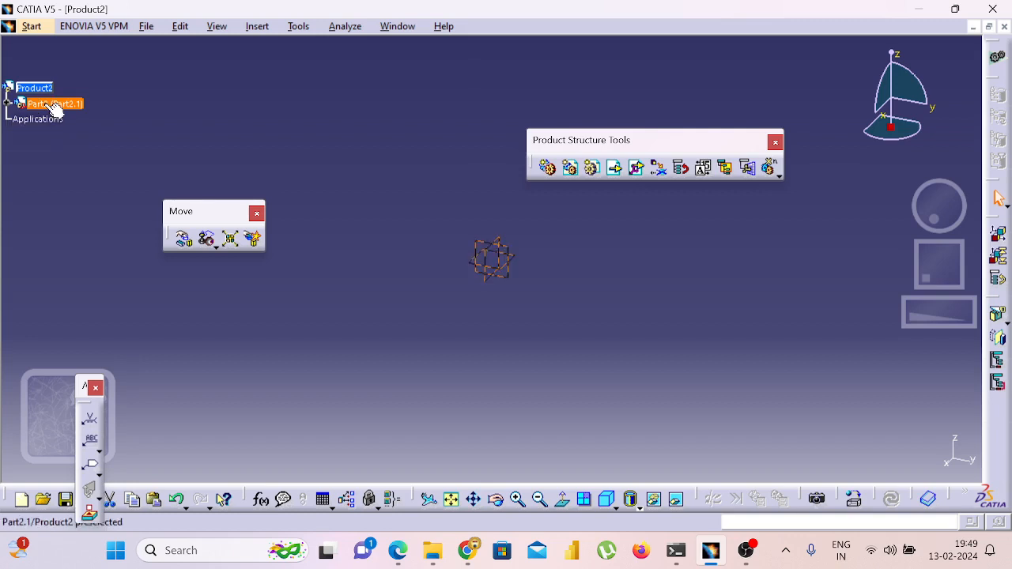
Expand the new part's branch under Product2 and activate Part2 for editing in Part Design
{"action": "right_click", "coordinate": [48, 106]}
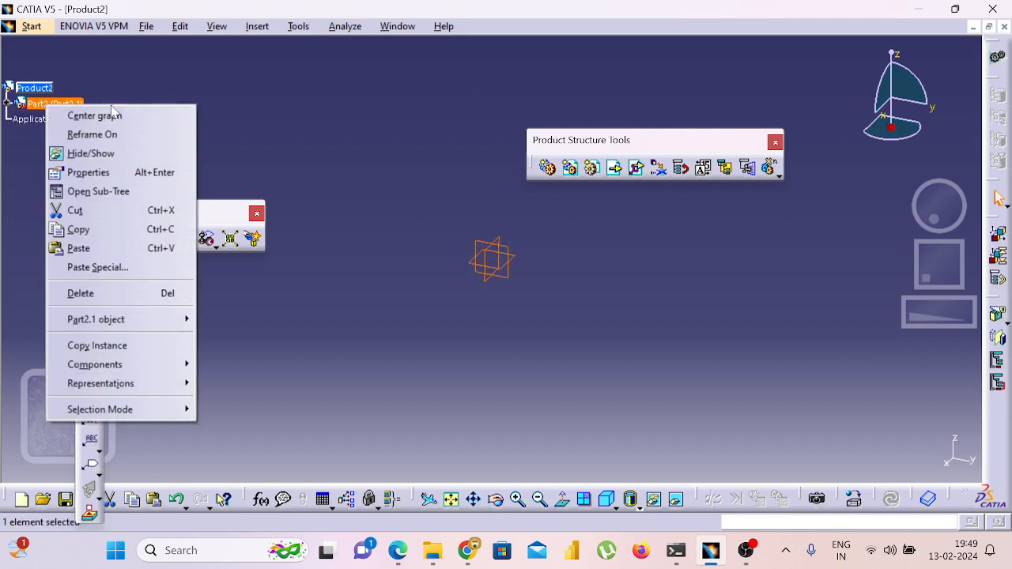
{"action": "left_click", "coordinate": [11, 111]}
{"action": "left_click", "coordinate": [11, 110]}
{"action": "double_click", "coordinate": [48, 119]}
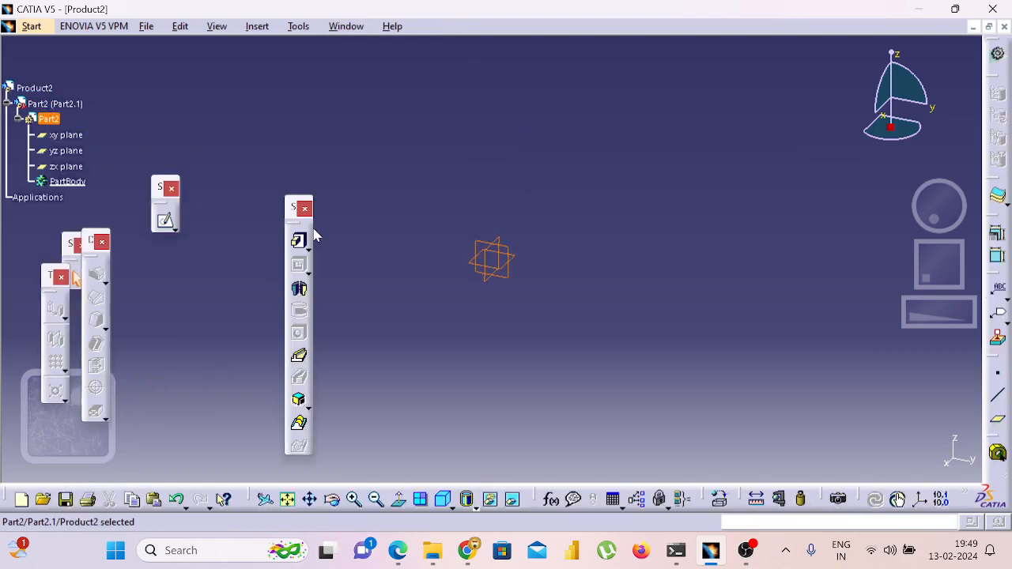
{"action": "left_click", "coordinate": [509, 250]}
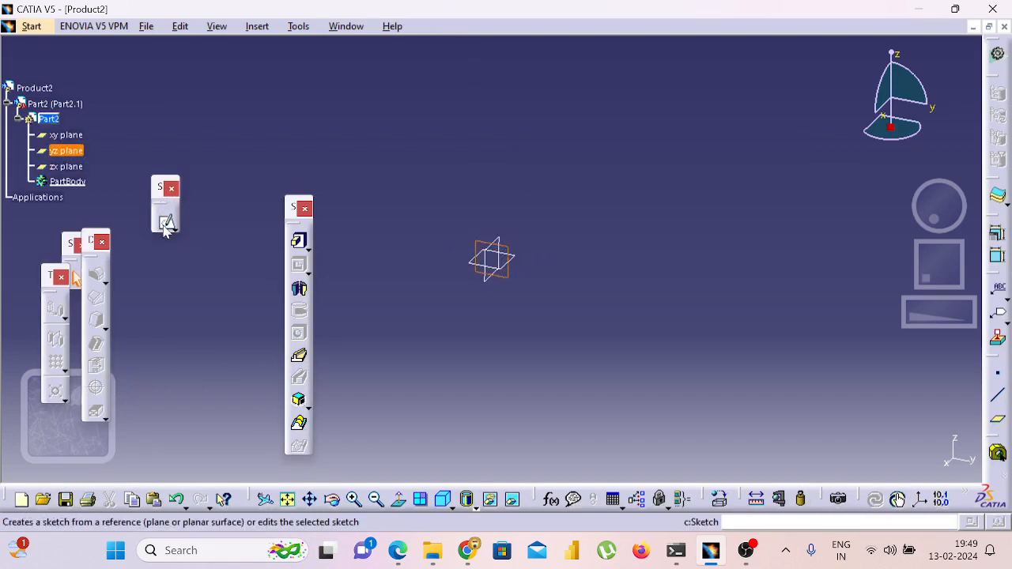
{"action": "left_click", "coordinate": [166, 220]}
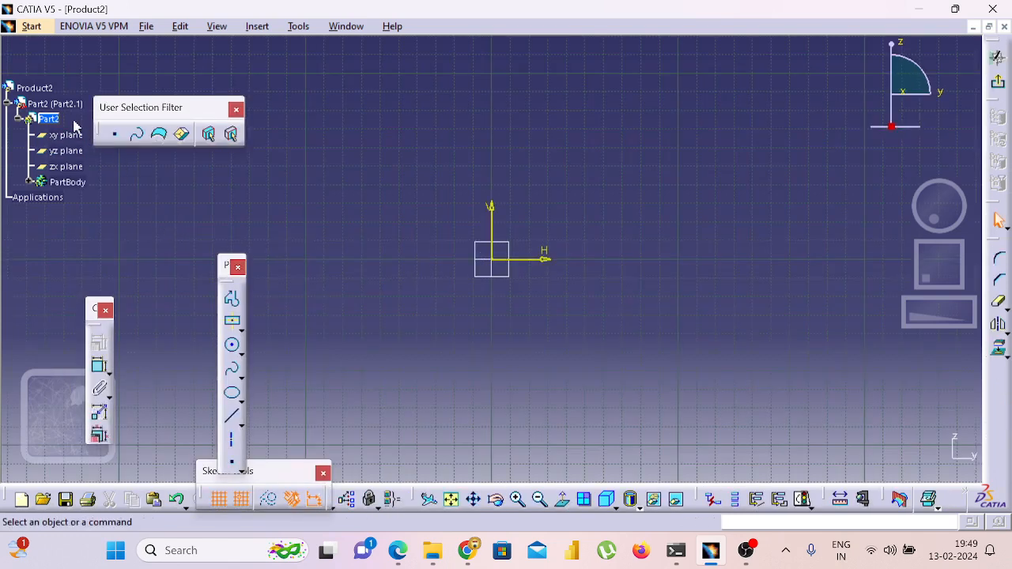
{"action": "left_click", "coordinate": [346, 26]}
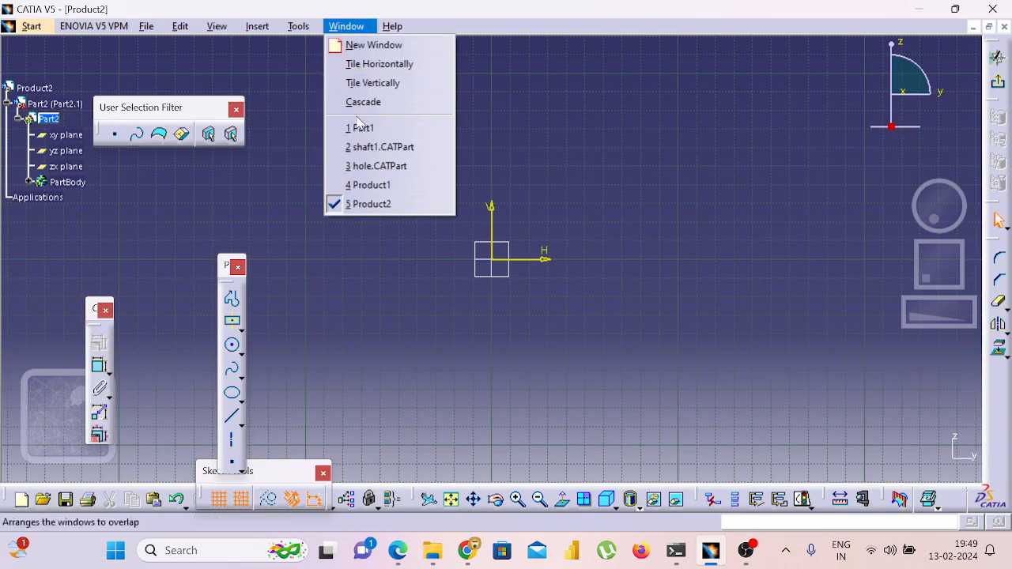
{"action": "left_click", "coordinate": [575, 112]}
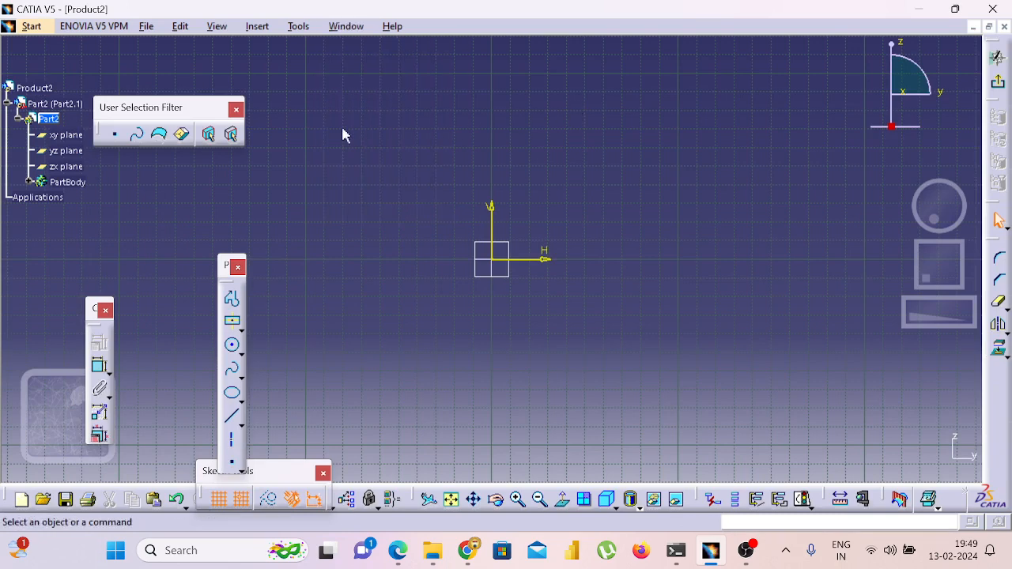
{"action": "left_click", "coordinate": [998, 57]}
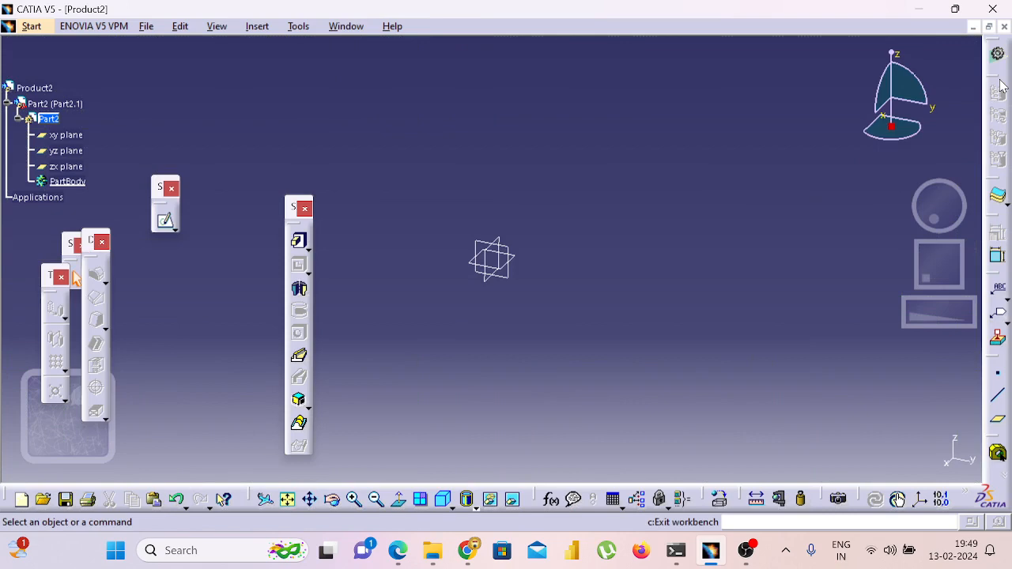
Switch from Part Design to the Assembly Design workbench for Product2
{"action": "left_click", "coordinate": [33, 28]}
{"action": "mouse_move", "coordinate": [79, 64]}
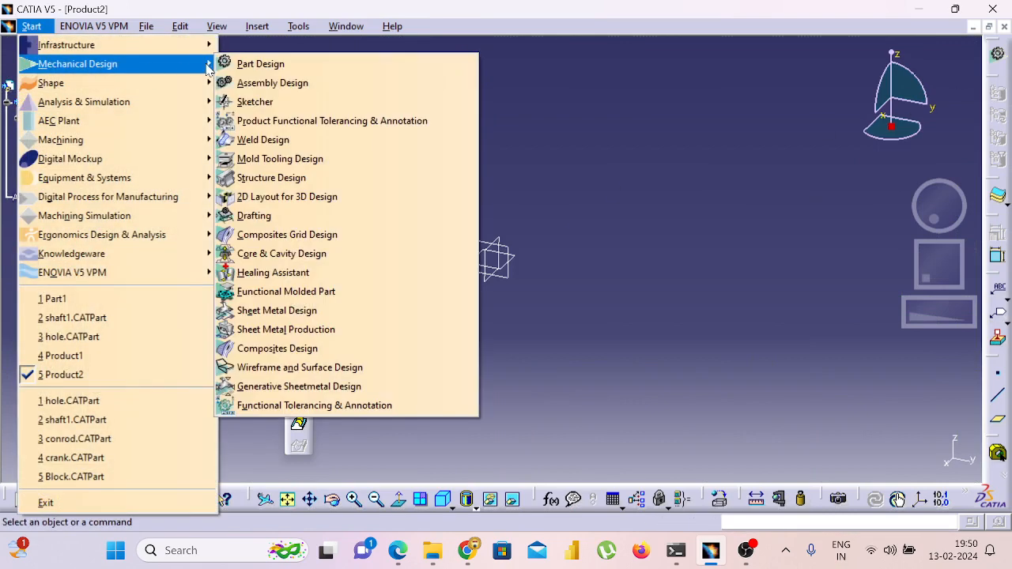
{"action": "left_click", "coordinate": [297, 77]}
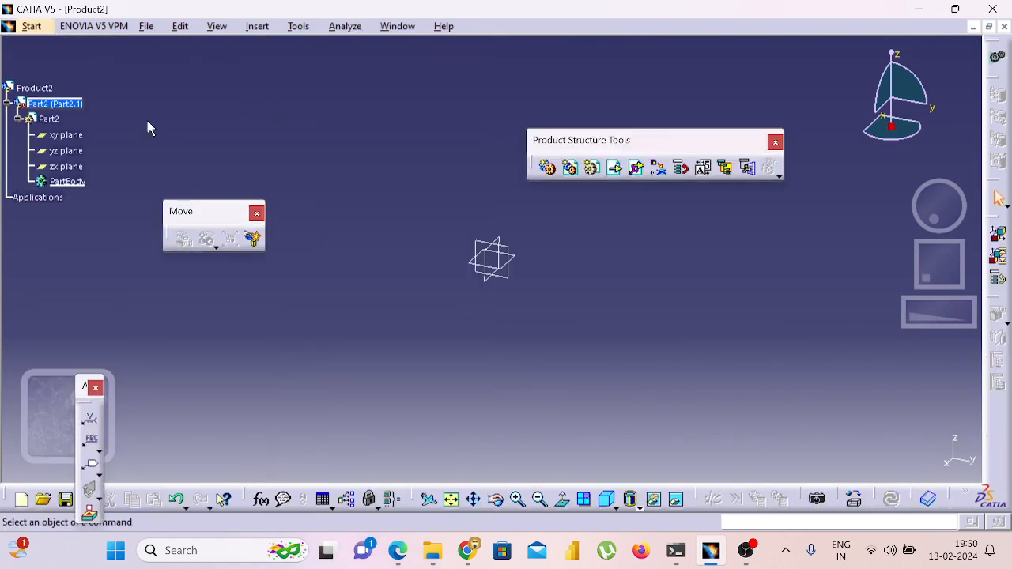
Change the instance name of the Part2 component under Product2 to KEY in its properties
{"action": "left_click", "coordinate": [62, 110]}
{"action": "right_click", "coordinate": [64, 111]}
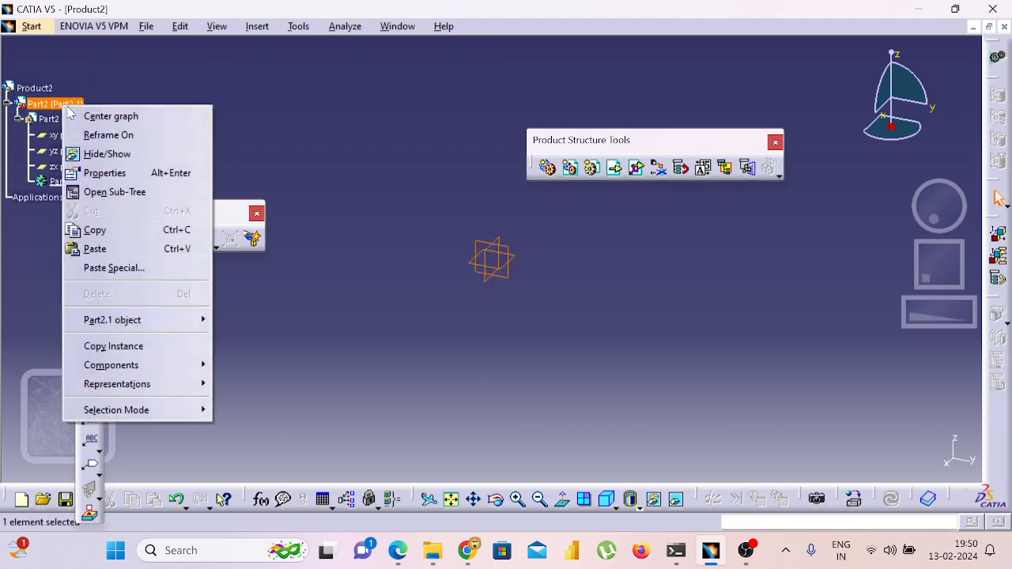
{"action": "left_click", "coordinate": [122, 174]}
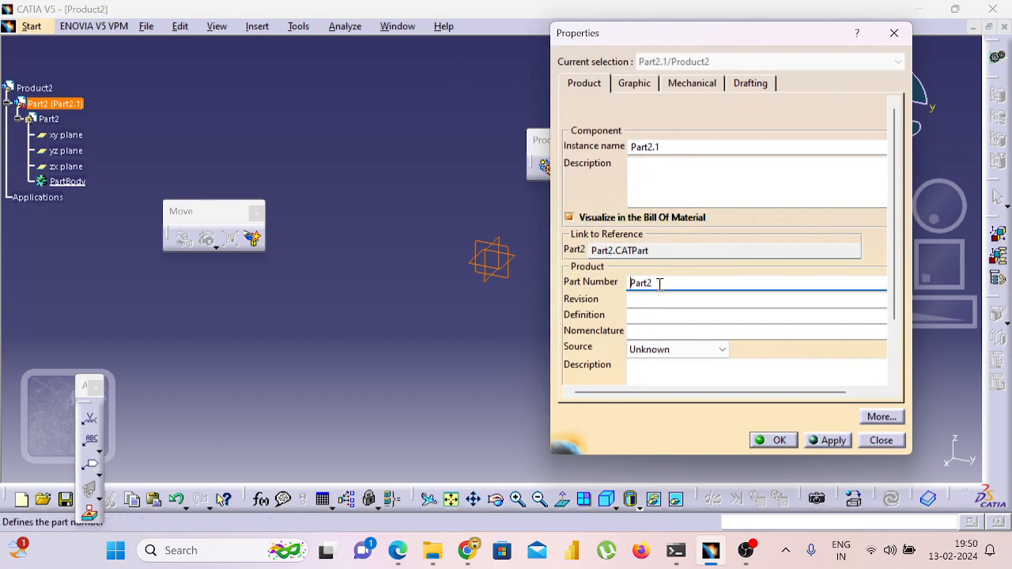
{"action": "left_click", "coordinate": [681, 147]}
{"action": "double_click", "coordinate": [656, 150]}
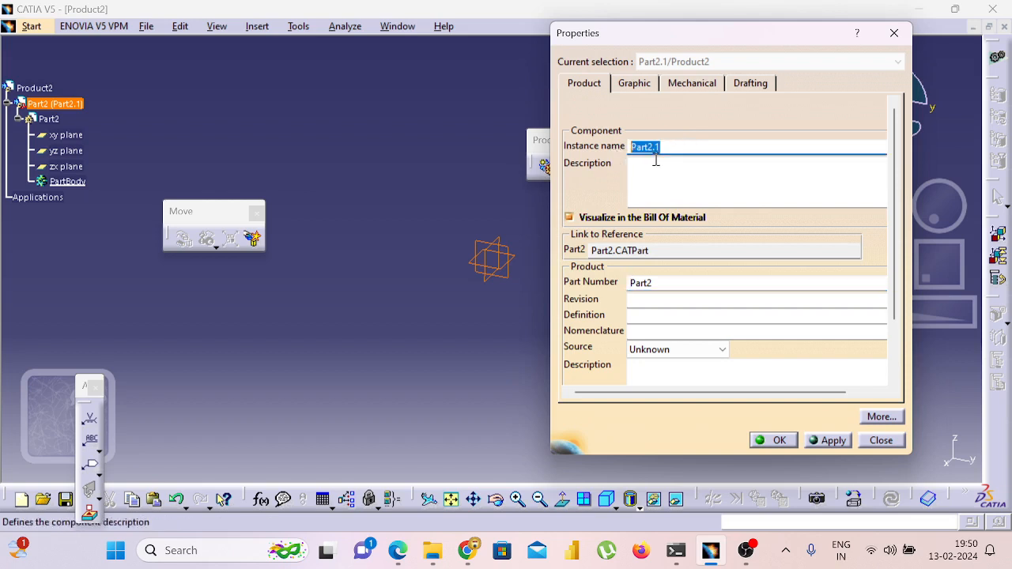
{"action": "type", "text": "KEY"}
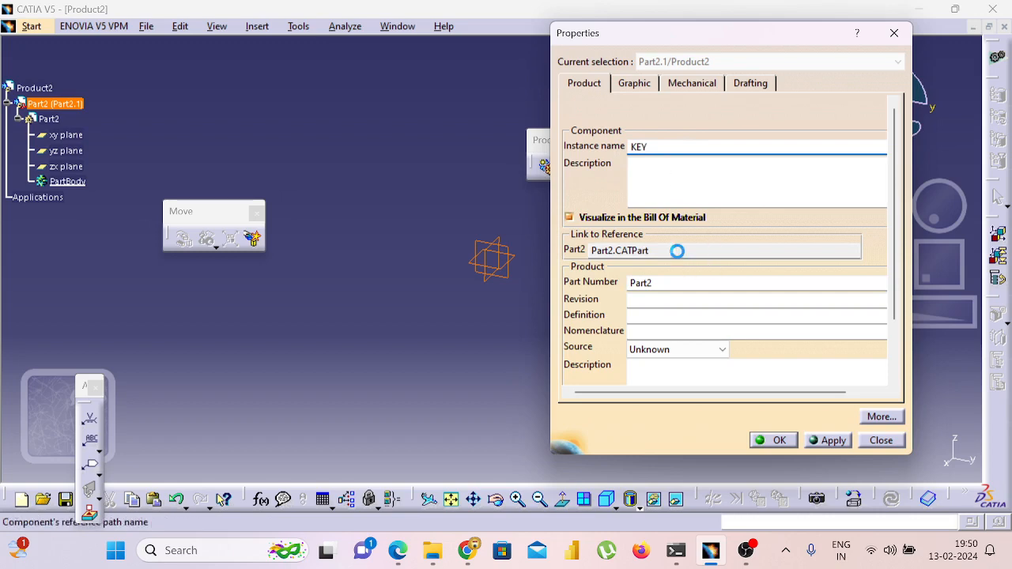
{"action": "left_click_drag", "start_coordinate": [677, 252], "coordinate": [539, 252]}
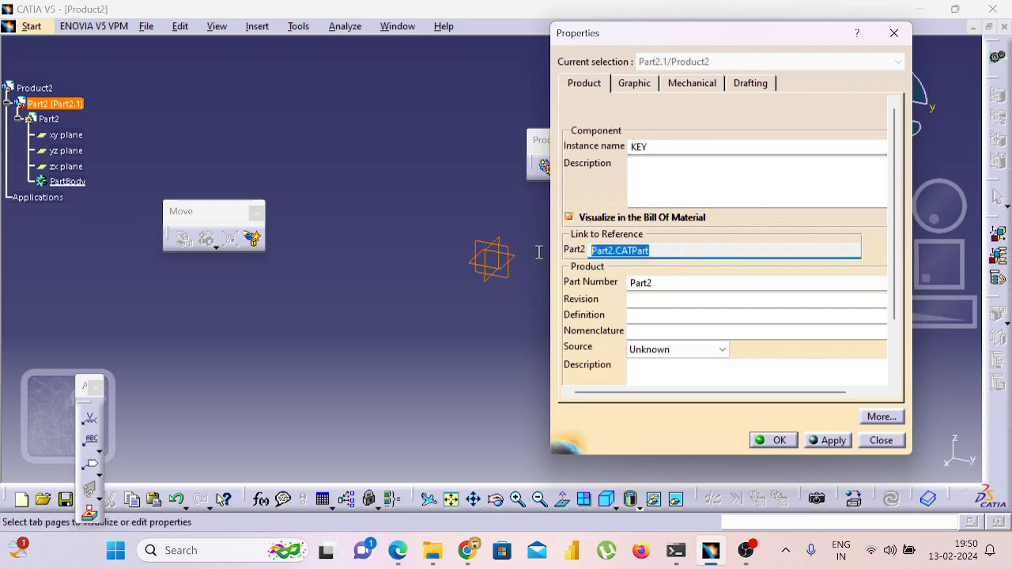
{"action": "left_click", "coordinate": [673, 250]}
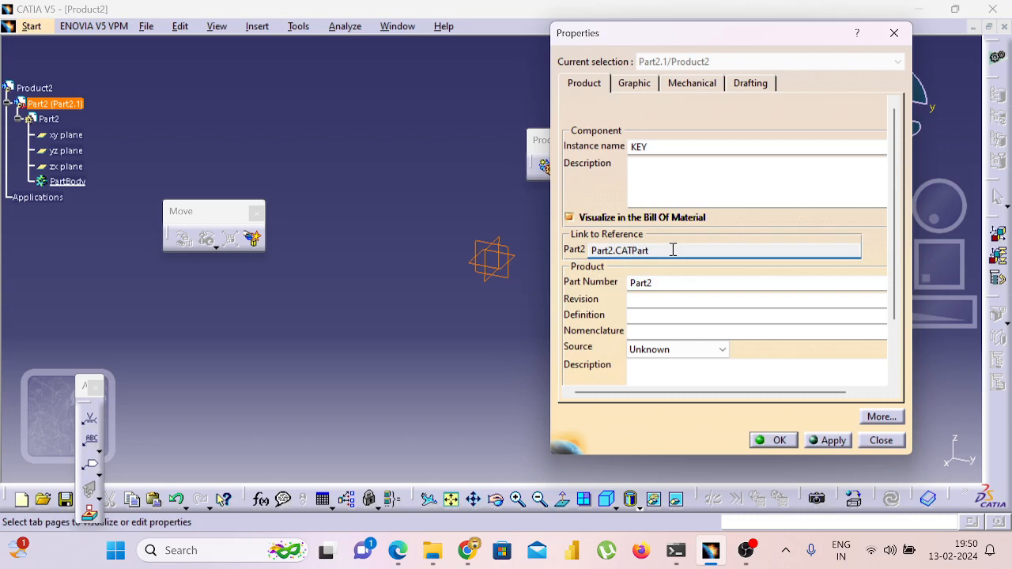
{"action": "left_click", "coordinate": [827, 440]}
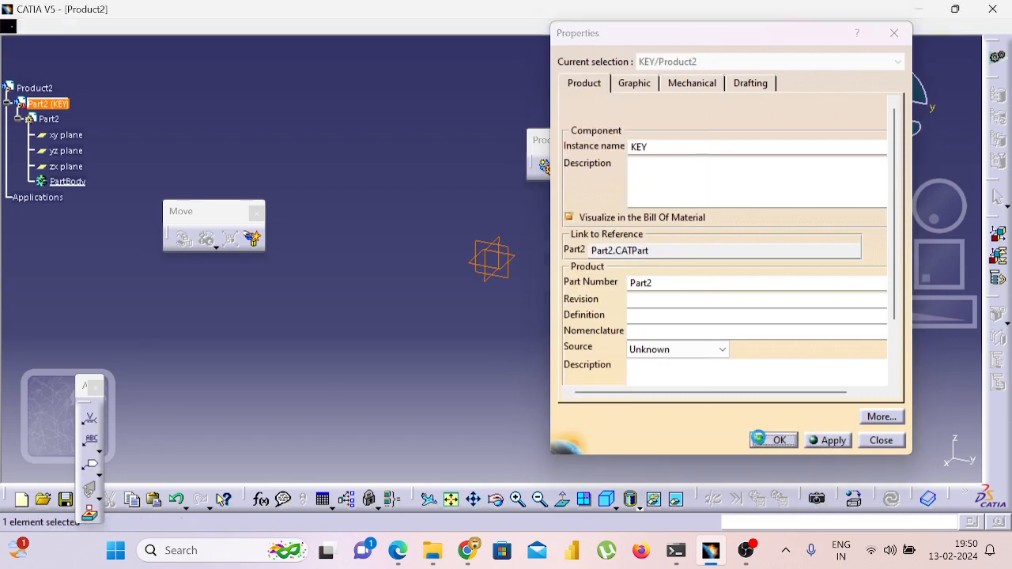
{"action": "left_click", "coordinate": [773, 440]}
Set the part number of Part2 inside the KEY component to SHAFT
{"action": "left_click", "coordinate": [47, 119]}
{"action": "right_click", "coordinate": [44, 119]}
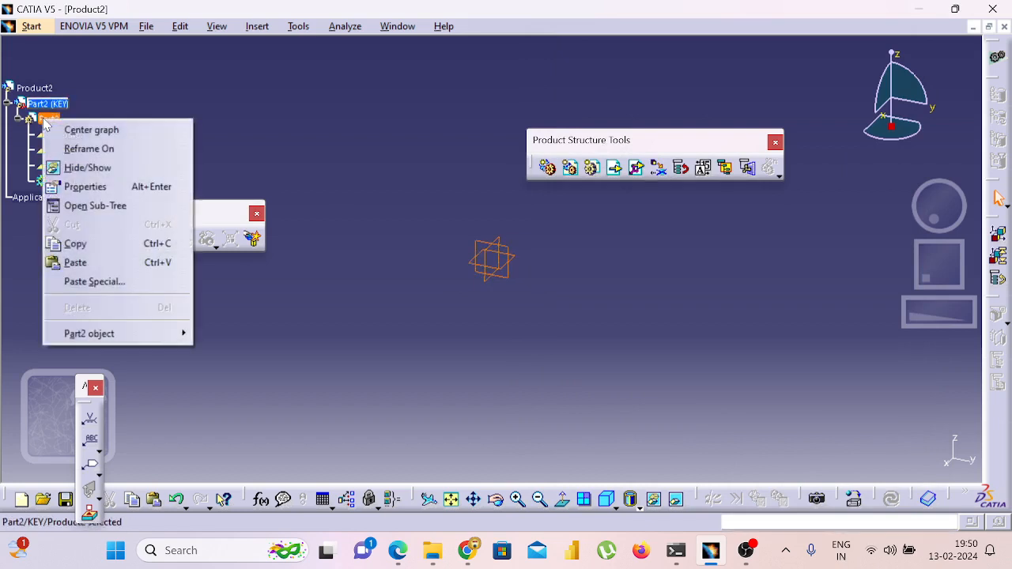
{"action": "left_click", "coordinate": [106, 190]}
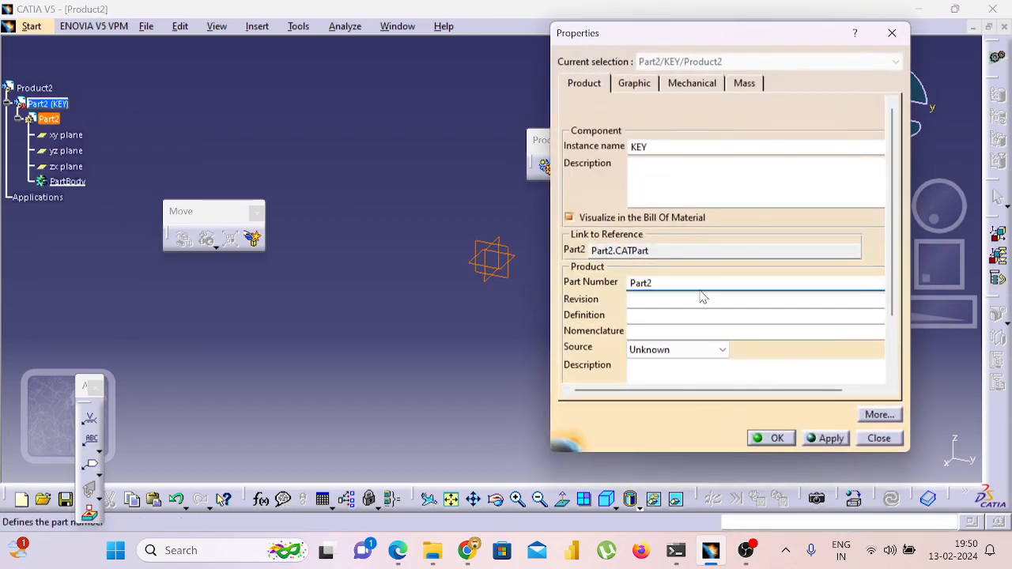
{"action": "key", "text": "BackSpace"}
{"action": "key", "text": "BackSpace"}
{"action": "key", "text": "BackSpace"}
{"action": "key", "text": "BackSpace"}
{"action": "type", "text": "SHAFT"}
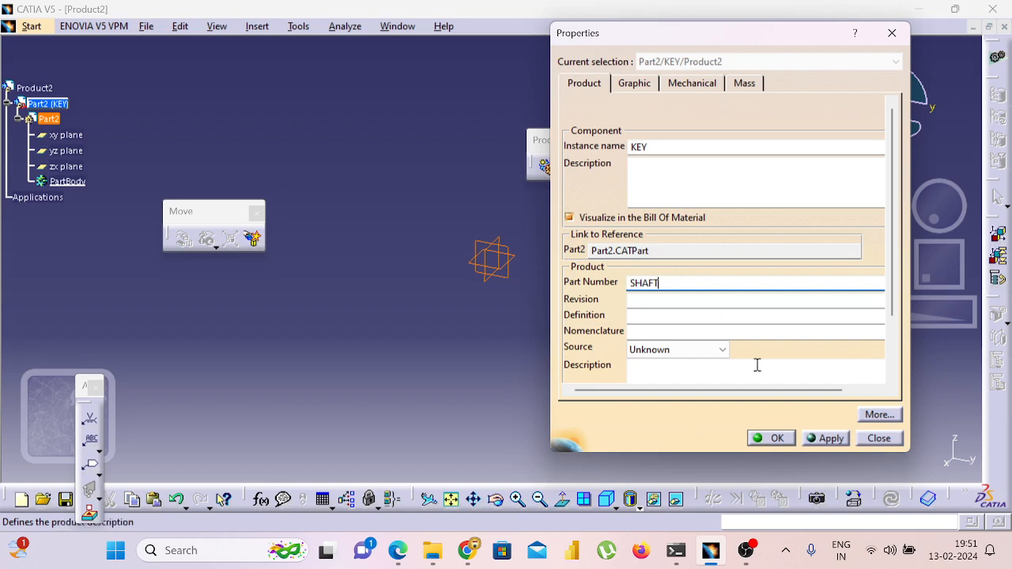
{"action": "left_click", "coordinate": [771, 439]}
{"action": "left_click", "coordinate": [605, 339]}
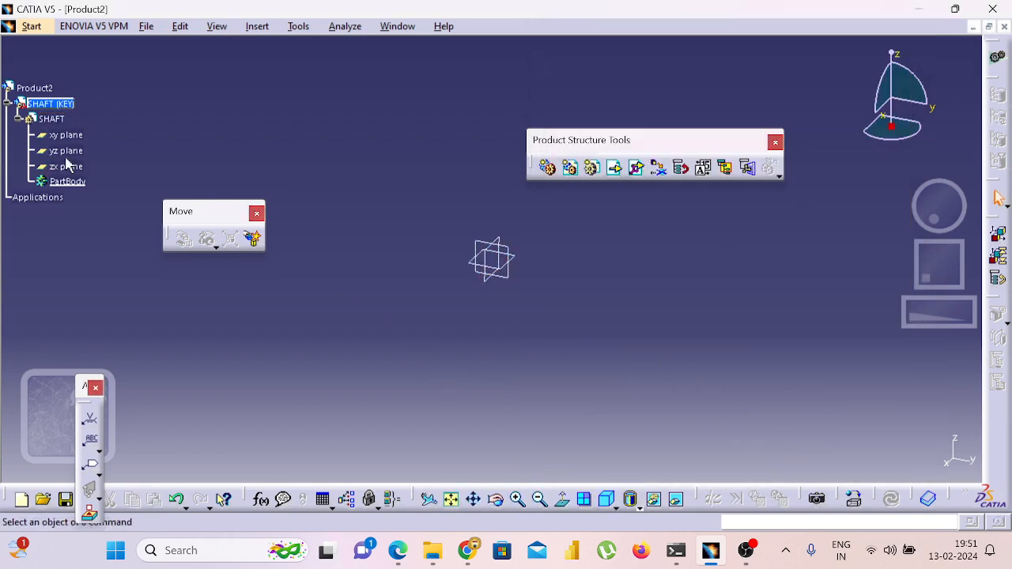
Insert a new product under Product2 and set its instance name to keyhole
{"action": "left_click", "coordinate": [576, 170]}
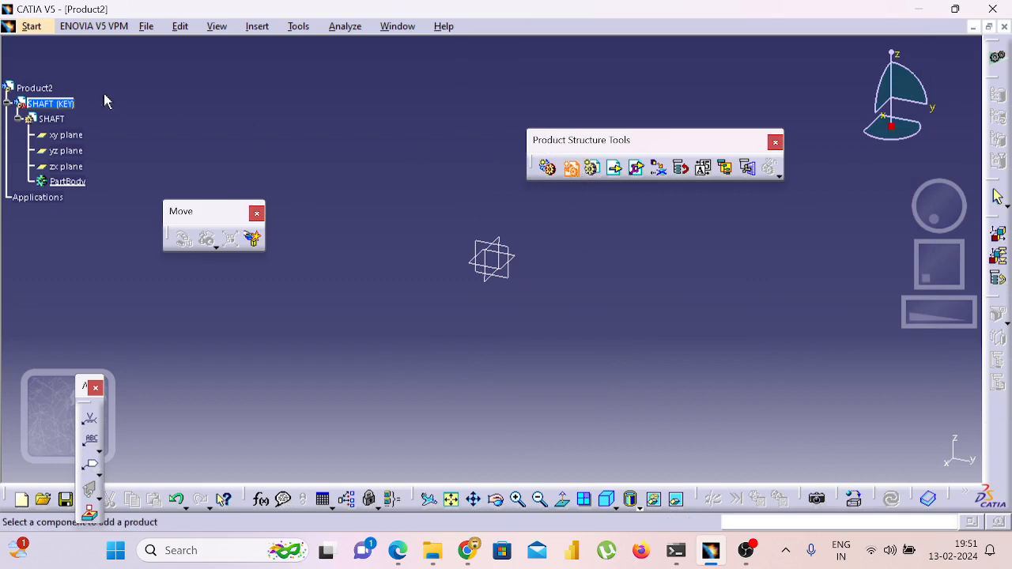
{"action": "left_click", "coordinate": [34, 89]}
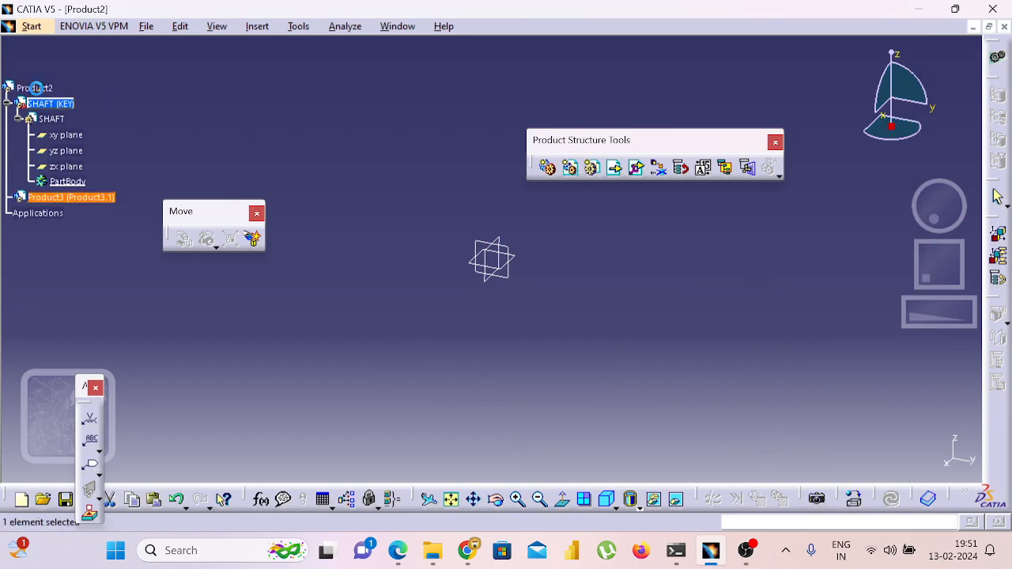
{"action": "right_click", "coordinate": [90, 203]}
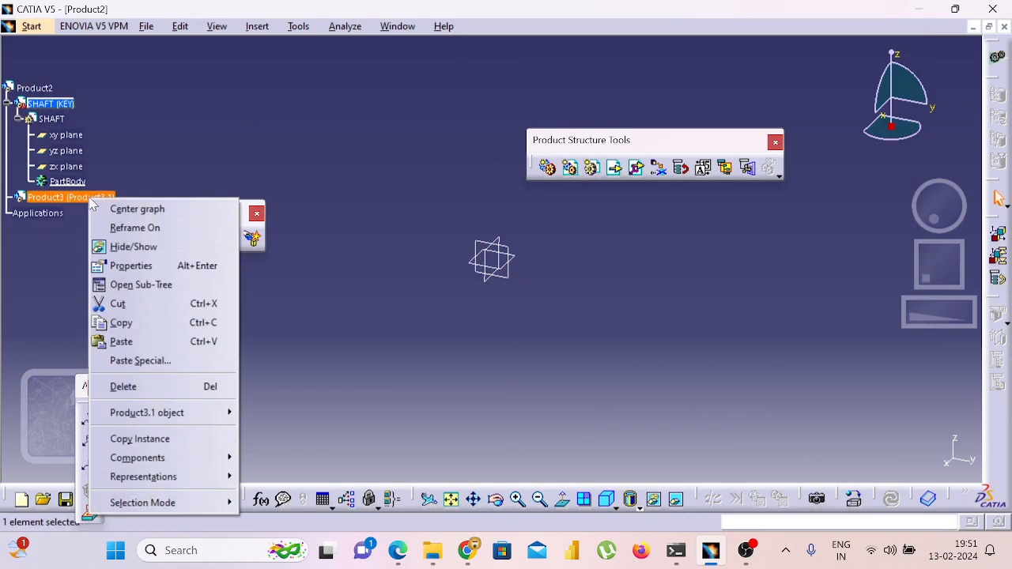
{"action": "left_click", "coordinate": [154, 267]}
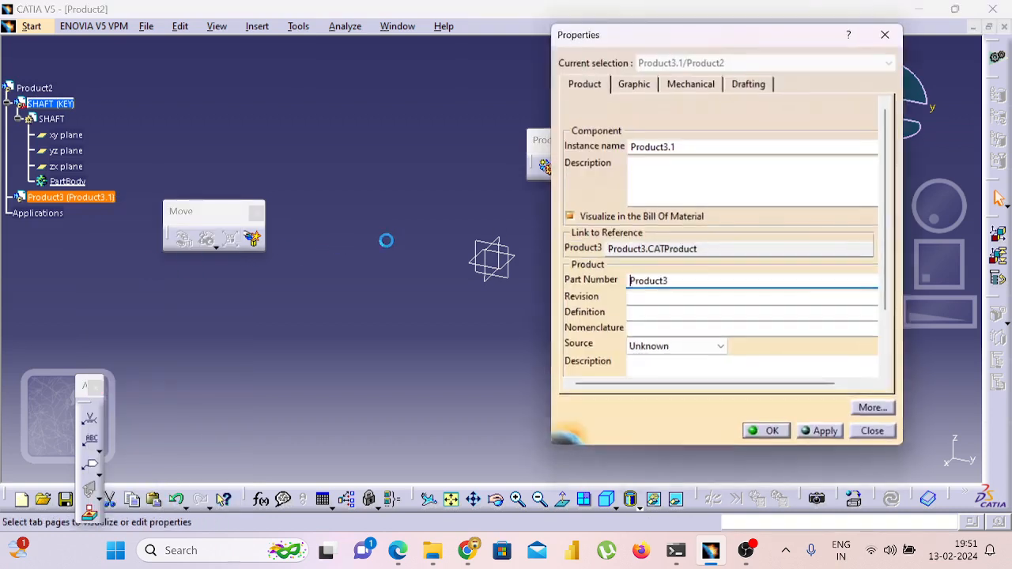
{"action": "left_click", "coordinate": [684, 145]}
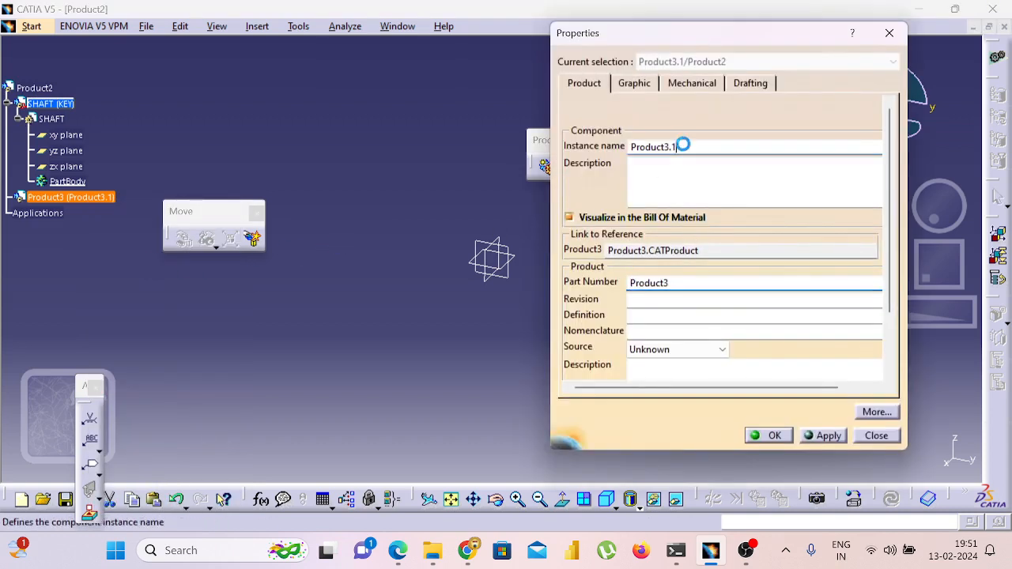
{"action": "double_click", "coordinate": [672, 146]}
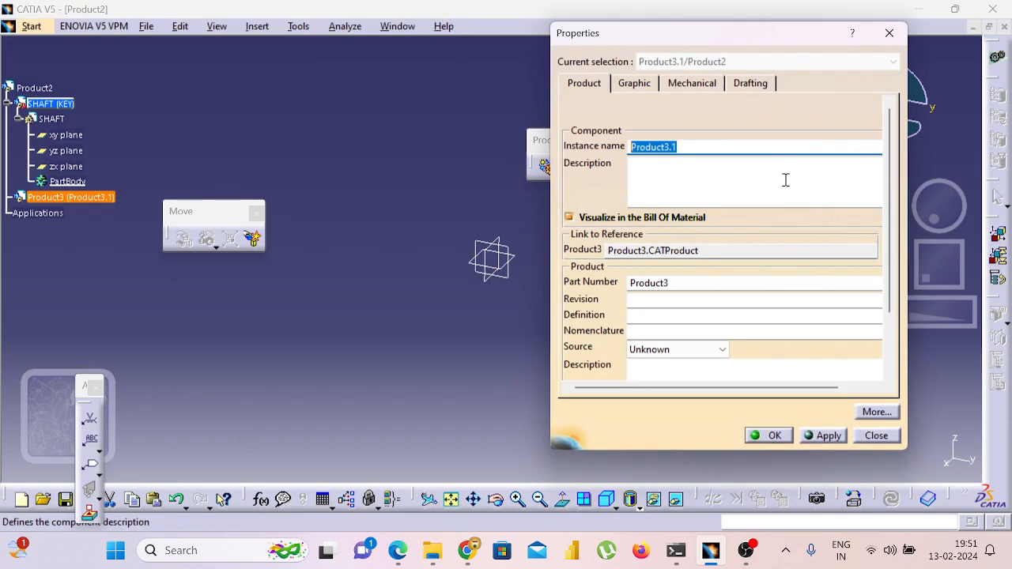
{"action": "type", "text": "keyhole"}
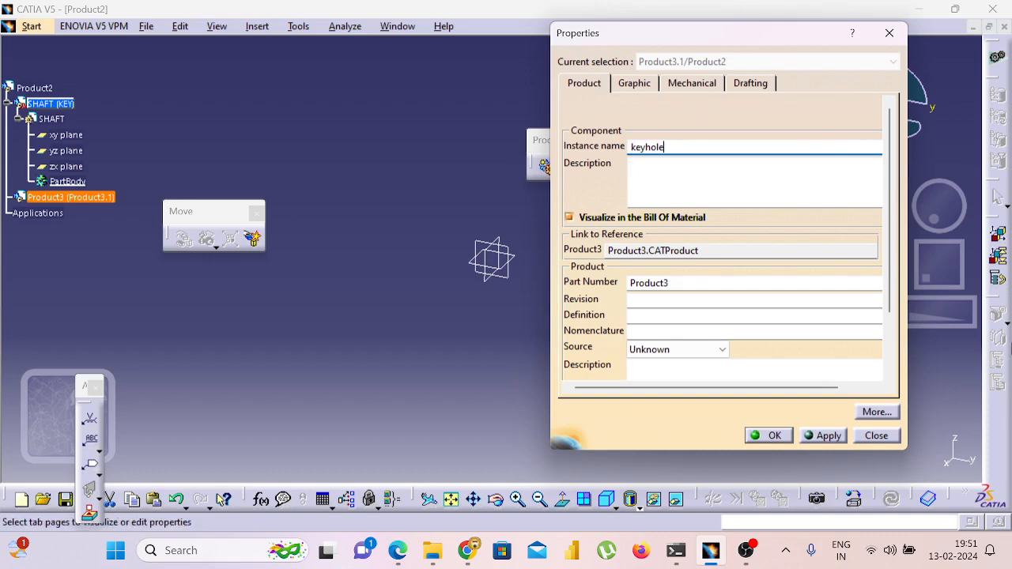
{"action": "left_click", "coordinate": [825, 436]}
{"action": "left_click", "coordinate": [771, 436]}
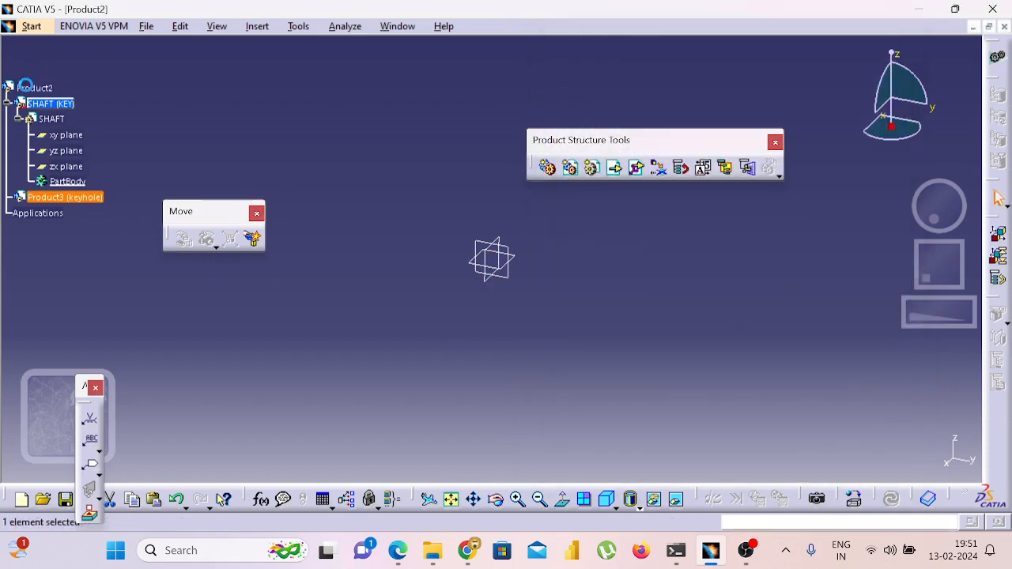
Set the part number of the root product Product2 to CONNECTING ROD
{"action": "right_click", "coordinate": [26, 88]}
{"action": "left_click", "coordinate": [91, 150]}
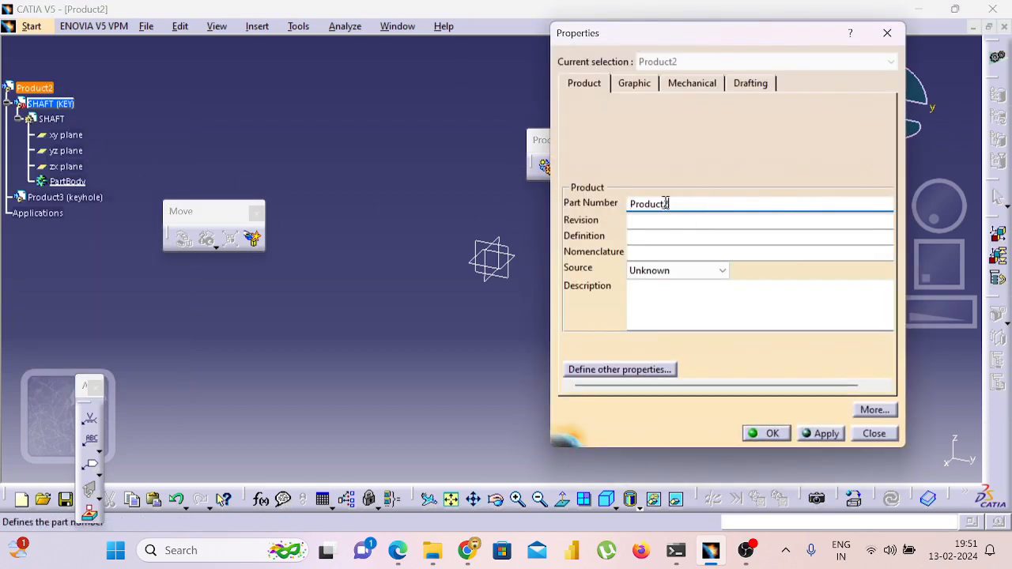
{"action": "left_click_drag", "start_coordinate": [669, 205], "coordinate": [599, 207]}
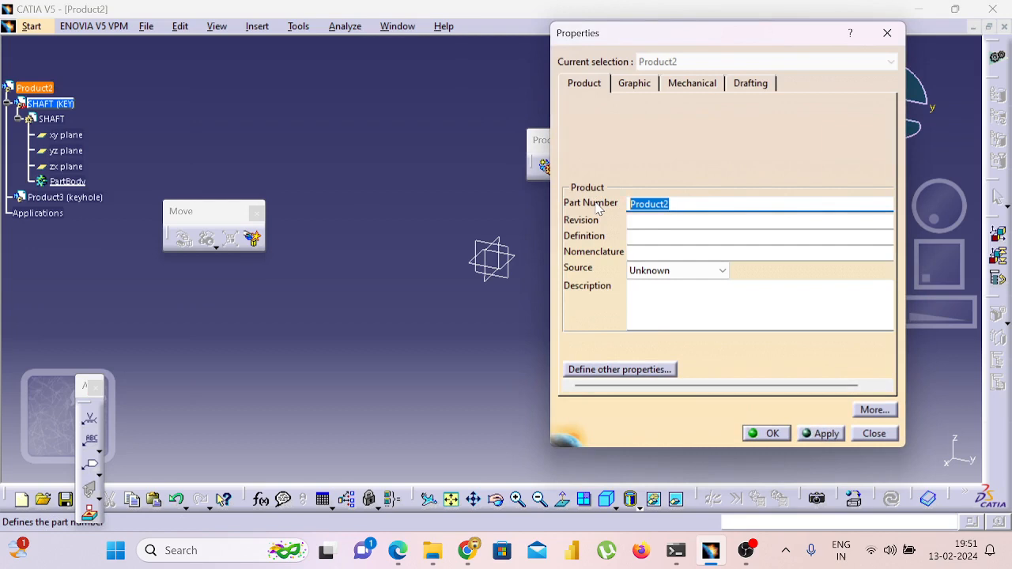
{"action": "type", "text": "c"}
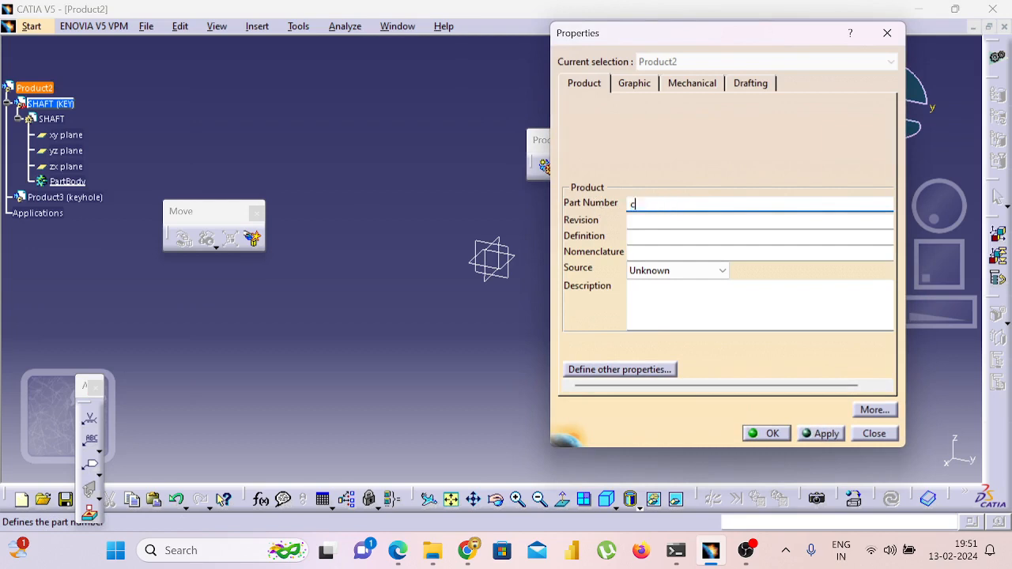
{"action": "type", "text": "ONNE"}
{"action": "key", "text": "BackSpace"}
{"action": "key", "text": "BackSpace"}
{"action": "key", "text": "BackSpace"}
{"action": "key", "text": "BackSpace"}
{"action": "type", "text": "ONNECTING ROD"}
{"action": "key", "text": "Return"}
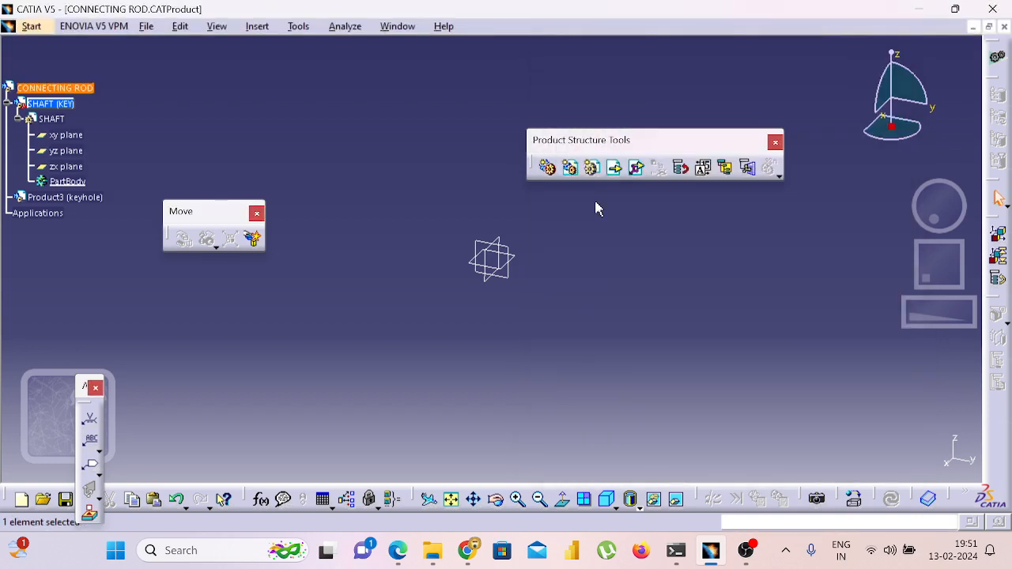
Activate the CONNECTING ROD root product and select it in the specification tree
{"action": "left_click", "coordinate": [344, 138]}
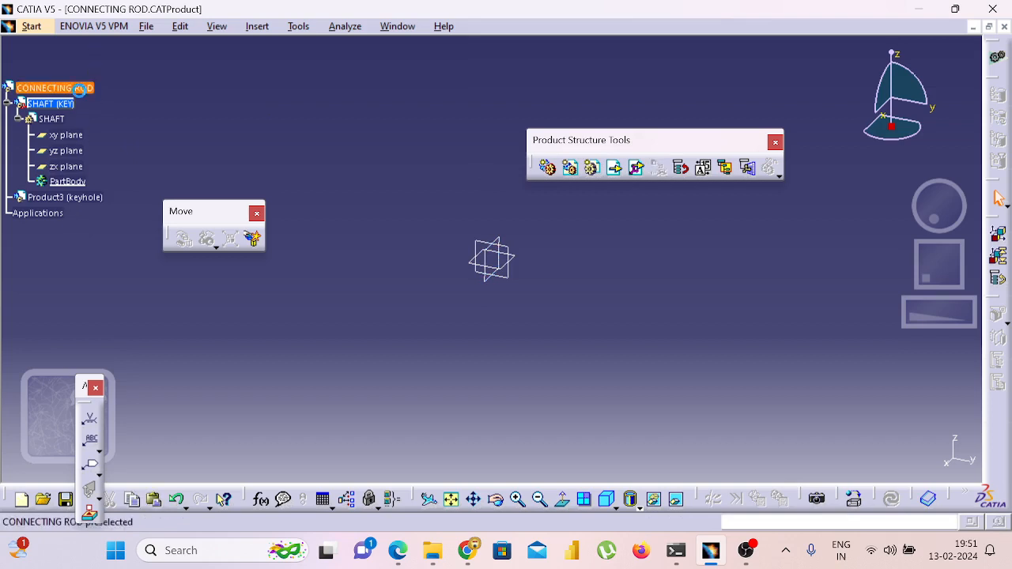
{"action": "left_click", "coordinate": [86, 93]}
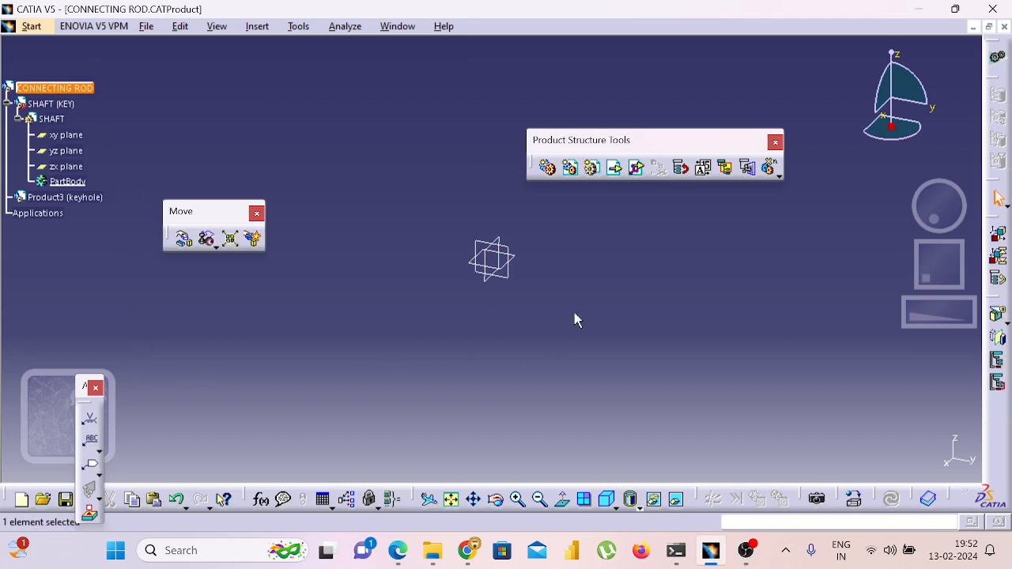
{"action": "left_click", "coordinate": [508, 276]}
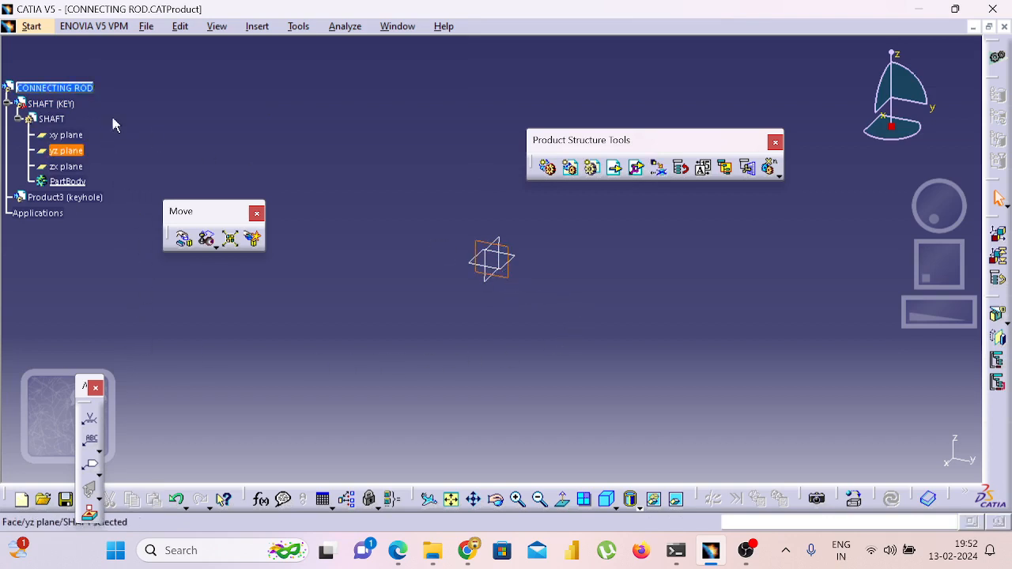
{"action": "left_click", "coordinate": [52, 86]}
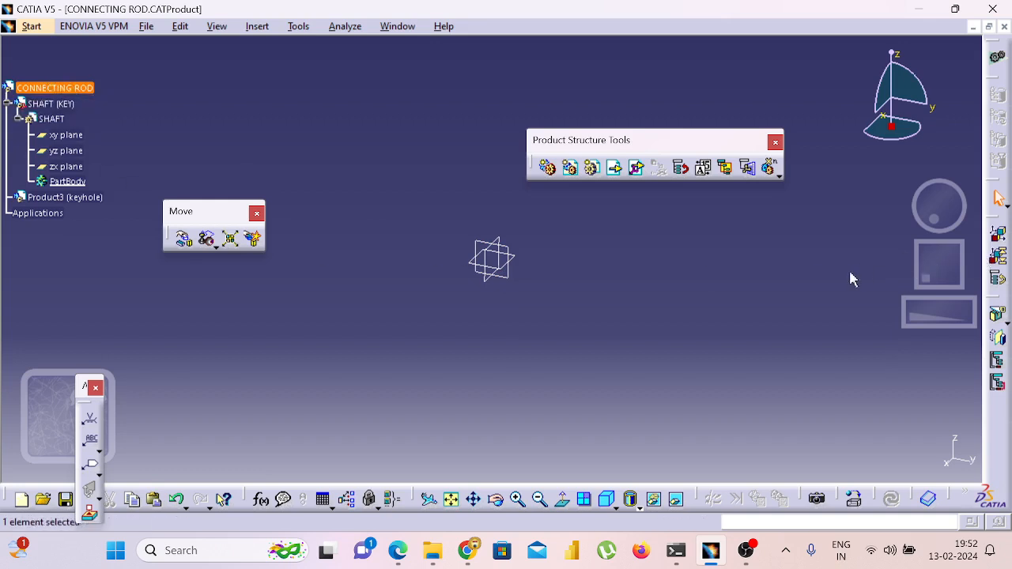
Activate the SHAFT part for editing in Part Design and open a new sketch on its xy plane
{"action": "left_click", "coordinate": [57, 119]}
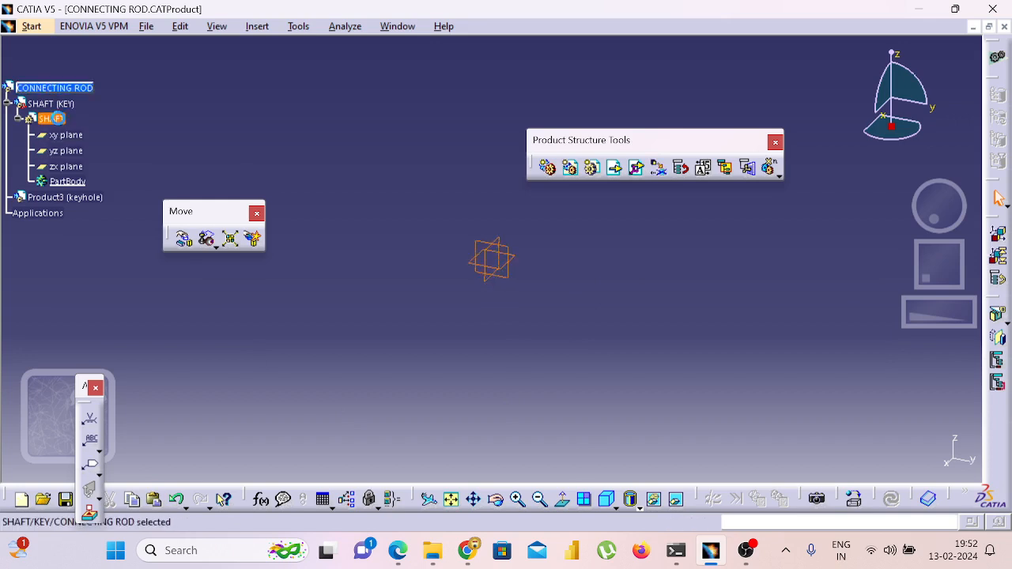
{"action": "left_click", "coordinate": [58, 135]}
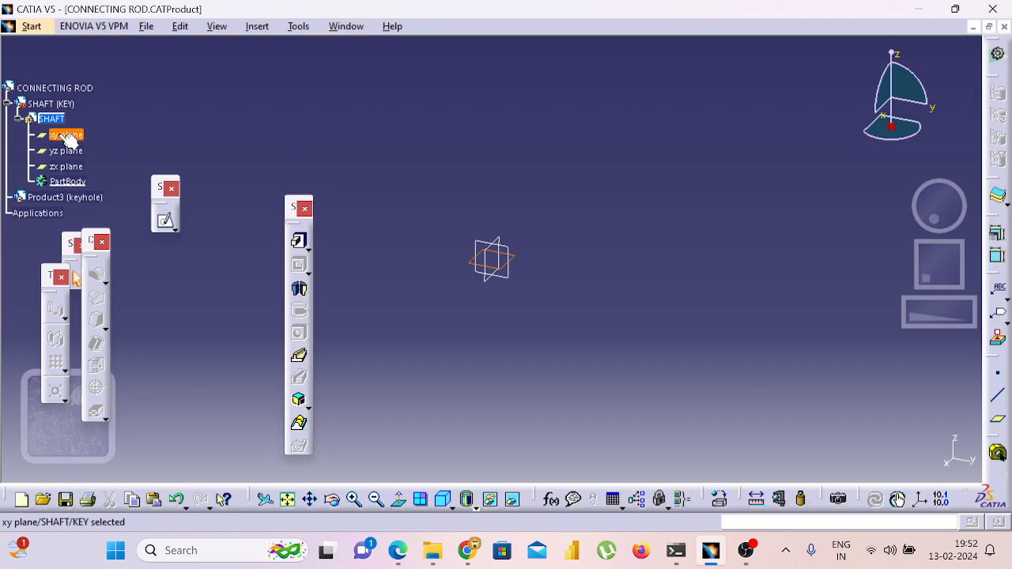
{"action": "left_click", "coordinate": [164, 225]}
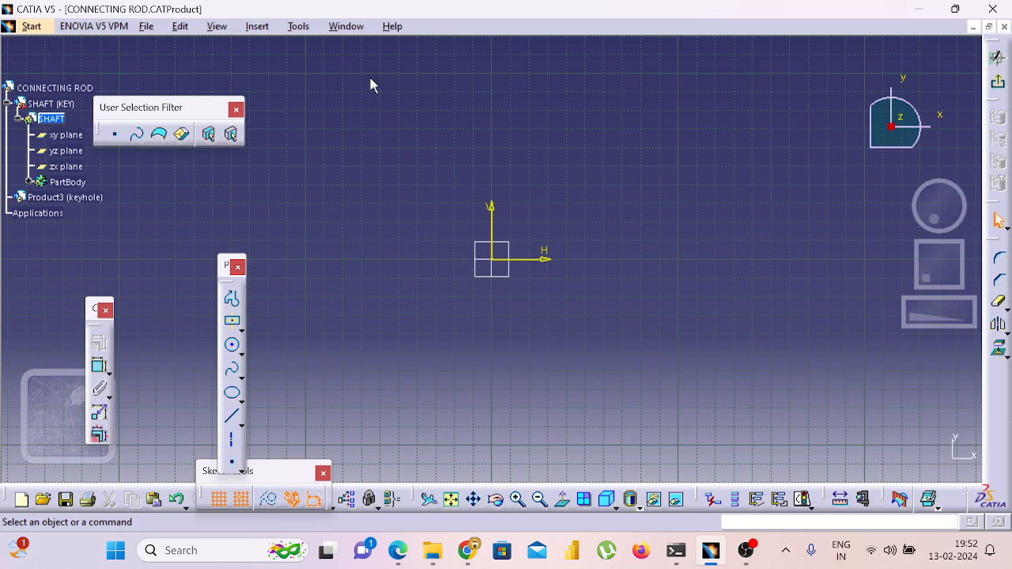
Exit the empty sketch on the xy plane and return to Part Design for the SHAFT part
{"action": "left_click", "coordinate": [346, 26]}
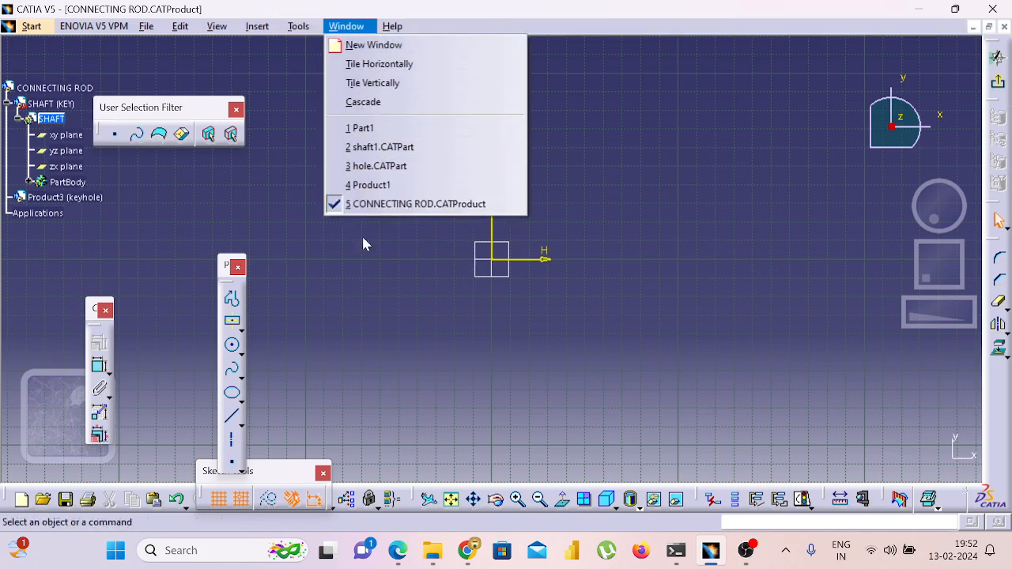
{"action": "left_click", "coordinate": [375, 261]}
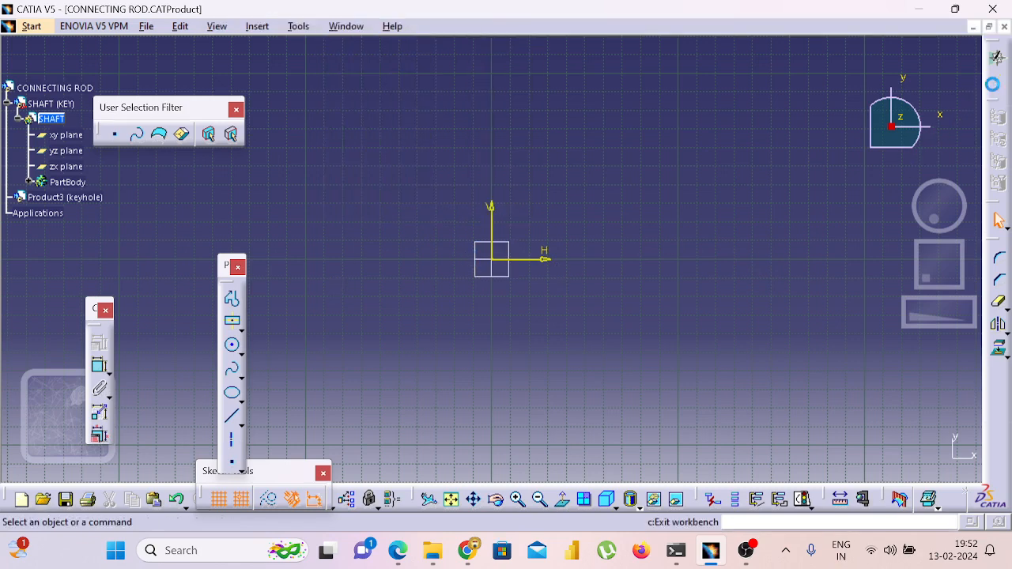
{"action": "left_click", "coordinate": [995, 83]}
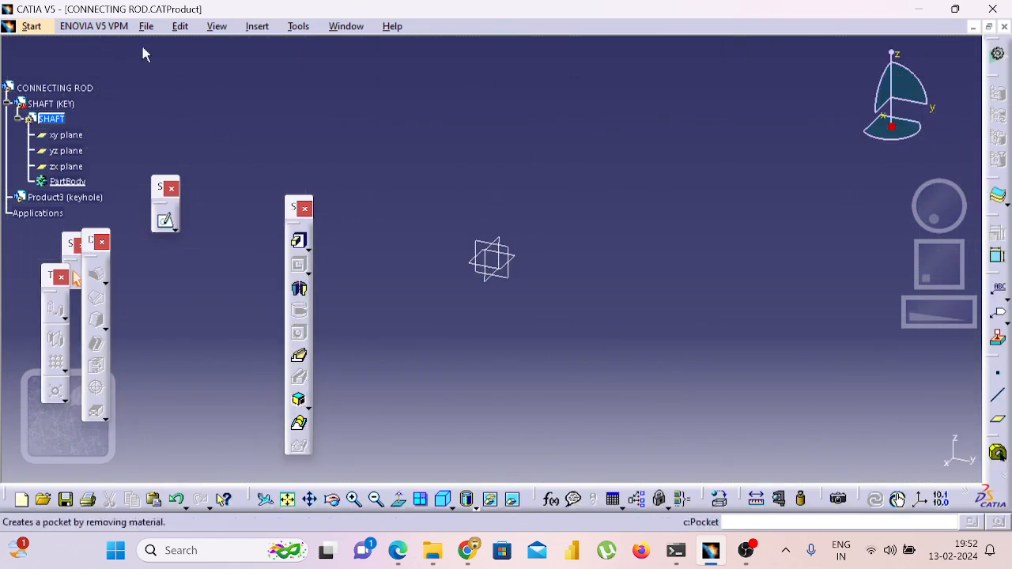
Switch from Part Design to the Assembly Design workbench for the CONNECTING ROD product
{"action": "left_click", "coordinate": [30, 24]}
{"action": "mouse_move", "coordinate": [129, 66]}
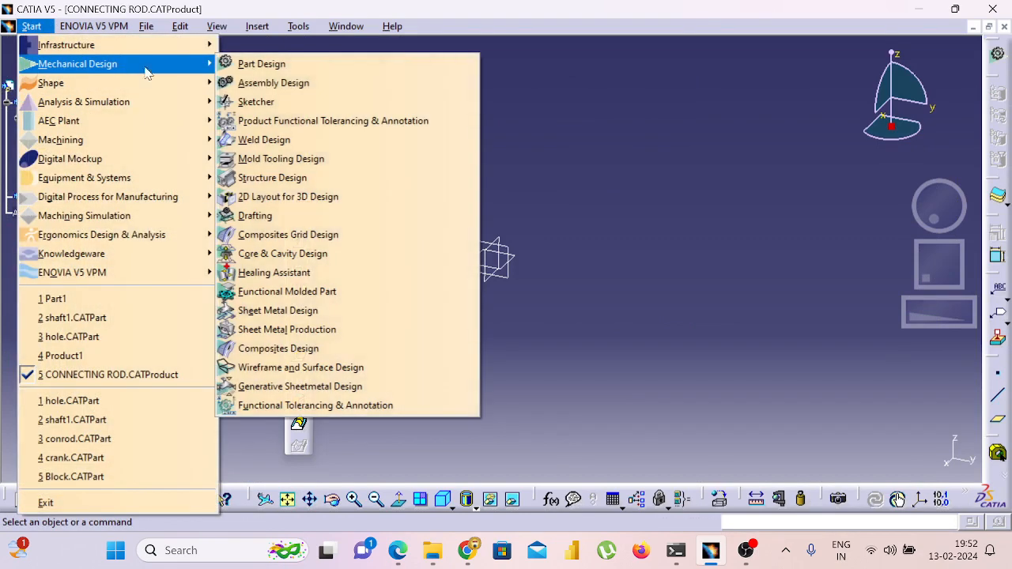
{"action": "left_click", "coordinate": [275, 87]}
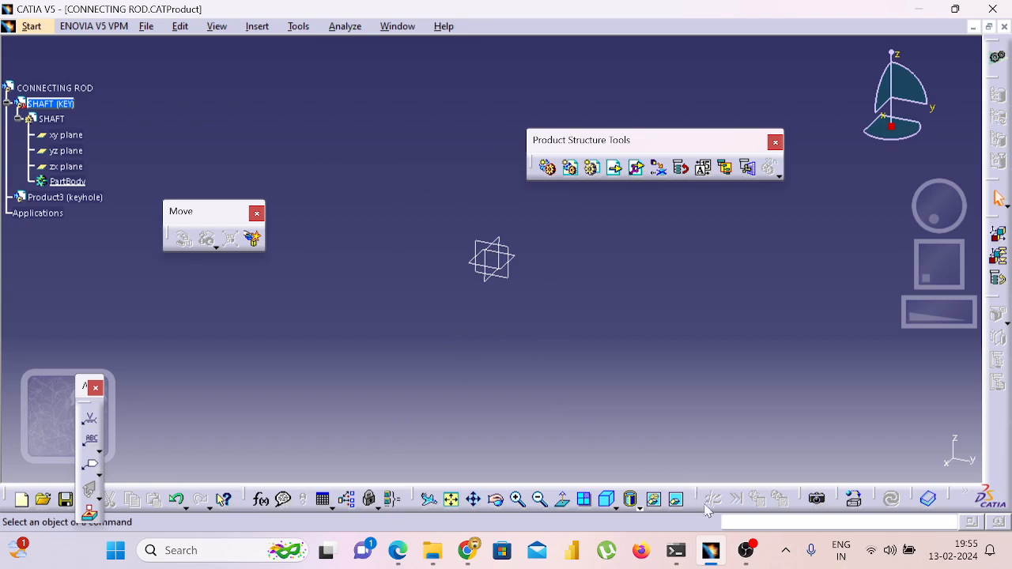
Switch to the Google Meet call in Chrome and send "YES U" as an in-call message, closing the chat when done
{"action": "left_click", "coordinate": [746, 556]}
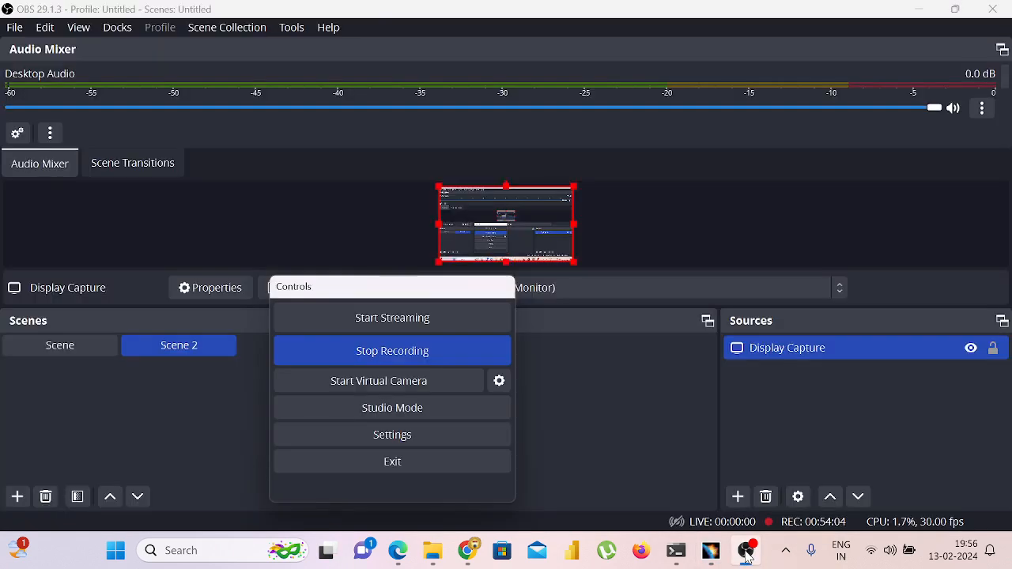
{"action": "mouse_move", "coordinate": [468, 539]}
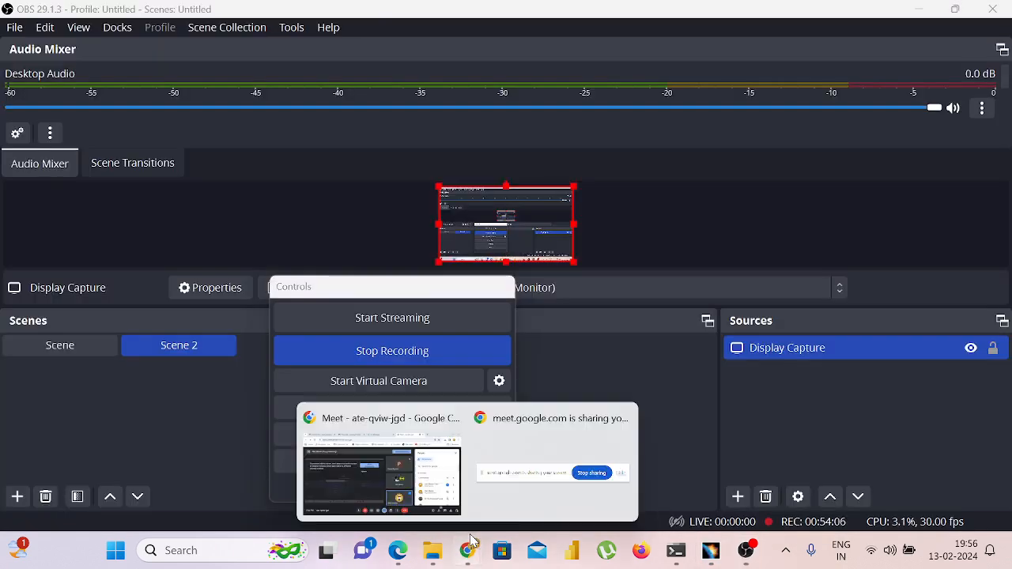
{"action": "left_click", "coordinate": [407, 452]}
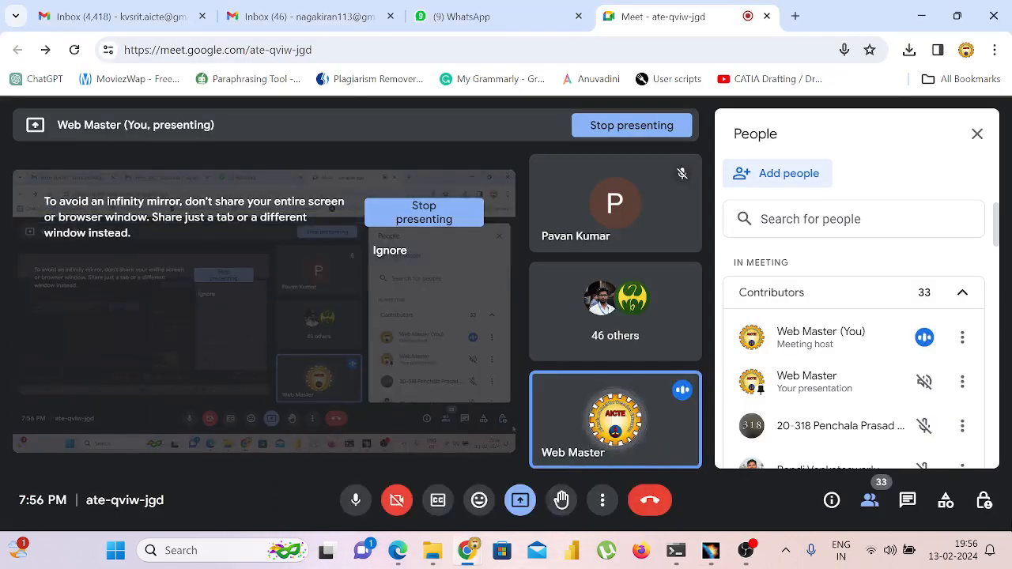
{"action": "left_click", "coordinate": [907, 496]}
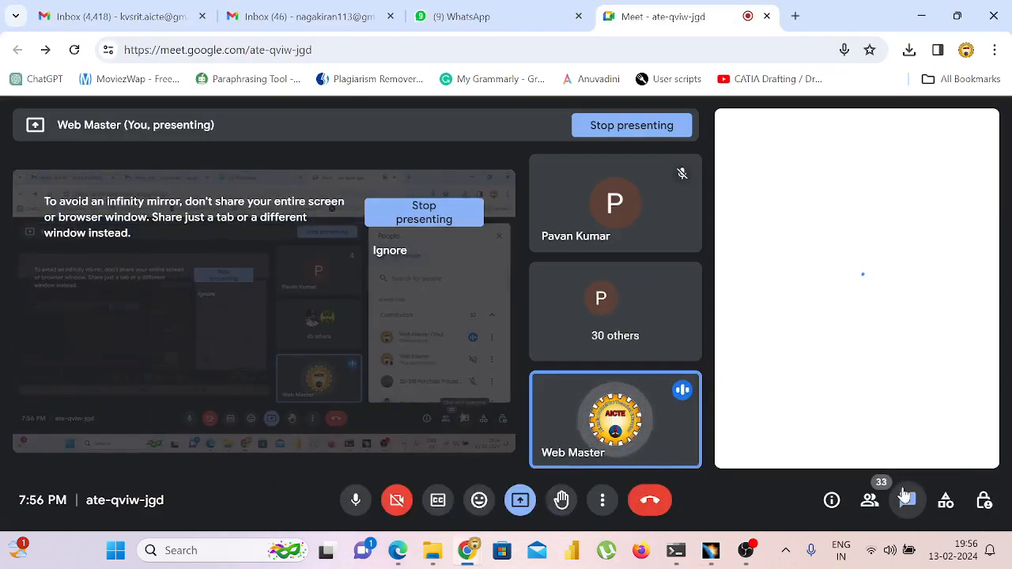
{"action": "left_click", "coordinate": [855, 448]}
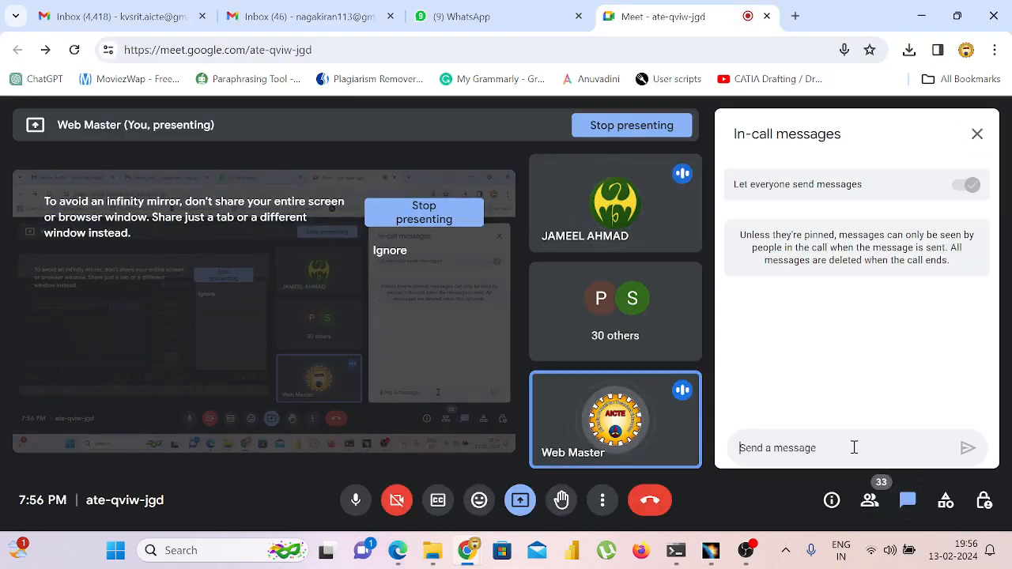
{"action": "type", "text": "YES"}
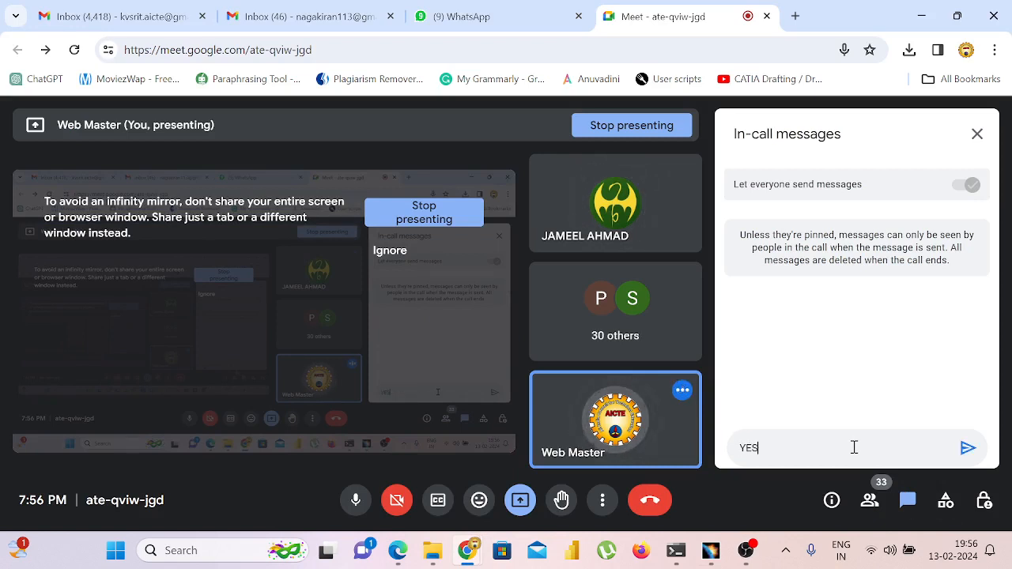
{"action": "type", "text": " U"}
{"action": "key", "text": "Return"}
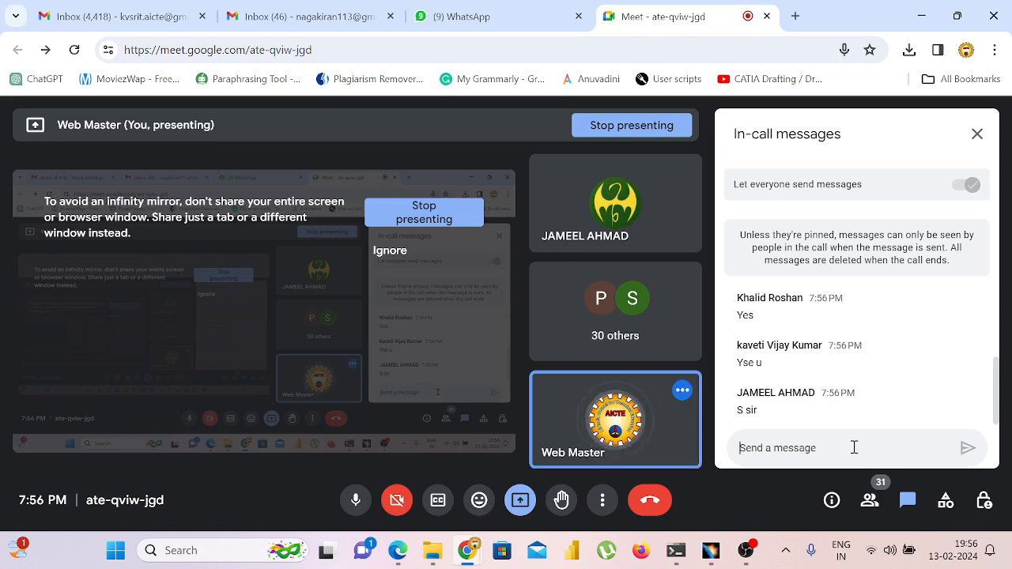
{"action": "left_click", "coordinate": [979, 133]}
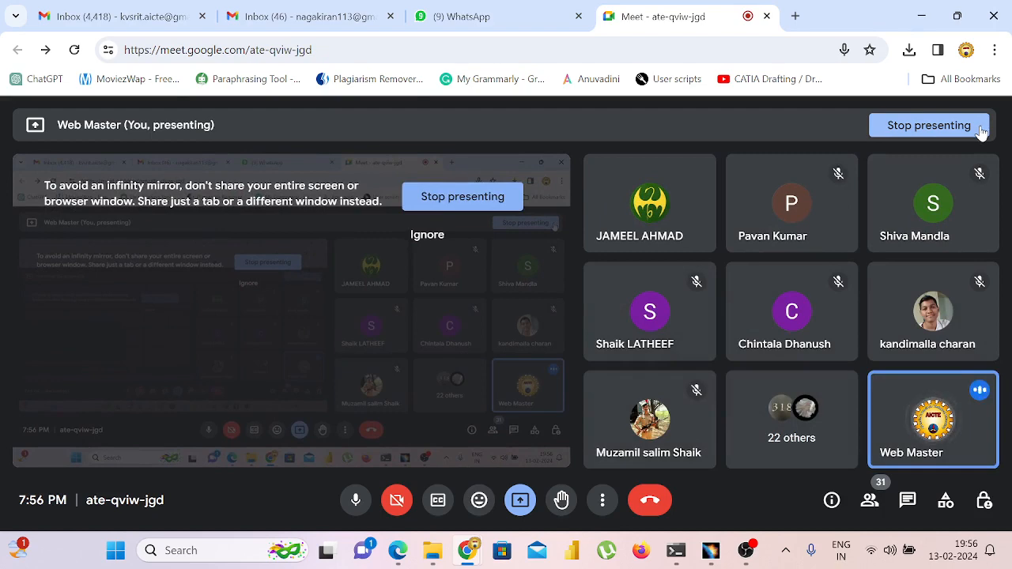
Switch to WhatsApp Web and view the unread group chats in turn, ending with the Future kids Nursery group
{"action": "left_click", "coordinate": [452, 16]}
{"action": "left_click", "coordinate": [289, 238]}
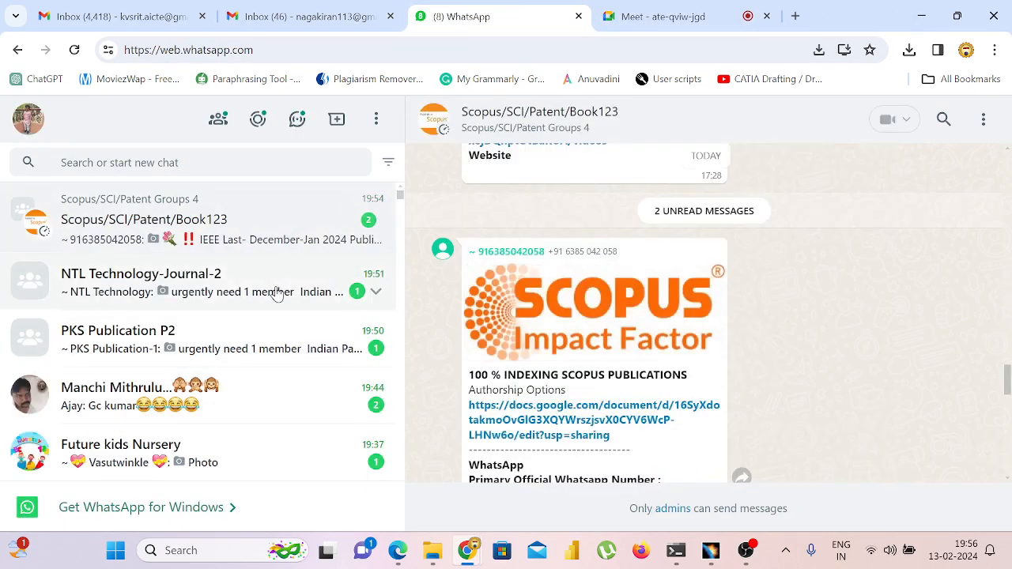
{"action": "left_click", "coordinate": [276, 291]}
{"action": "left_click", "coordinate": [266, 343]}
{"action": "left_click", "coordinate": [261, 393]}
{"action": "left_click", "coordinate": [248, 451]}
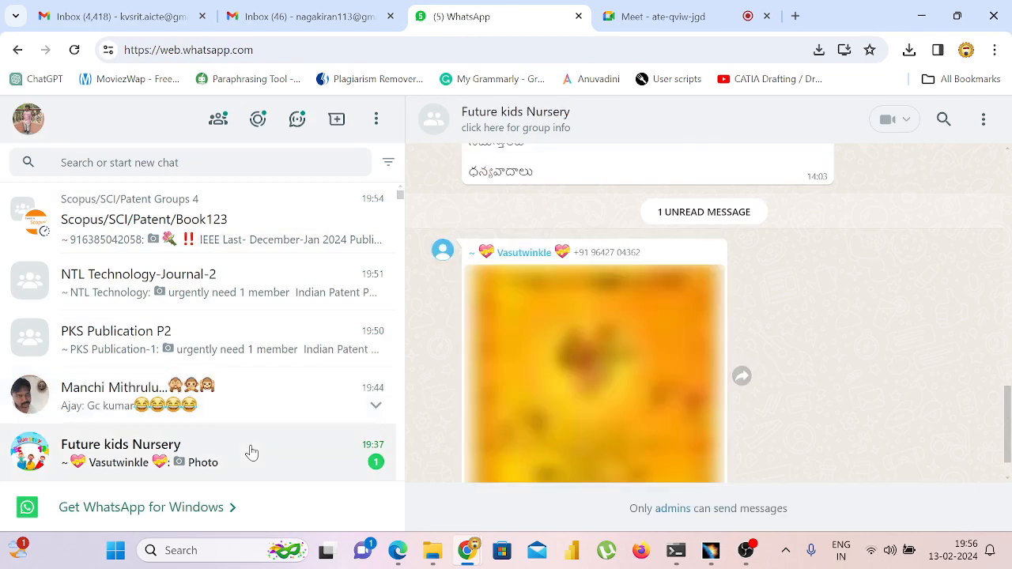
{"action": "scroll", "coordinate": [267, 424], "scroll_direction": "down", "scroll_amount": 2}
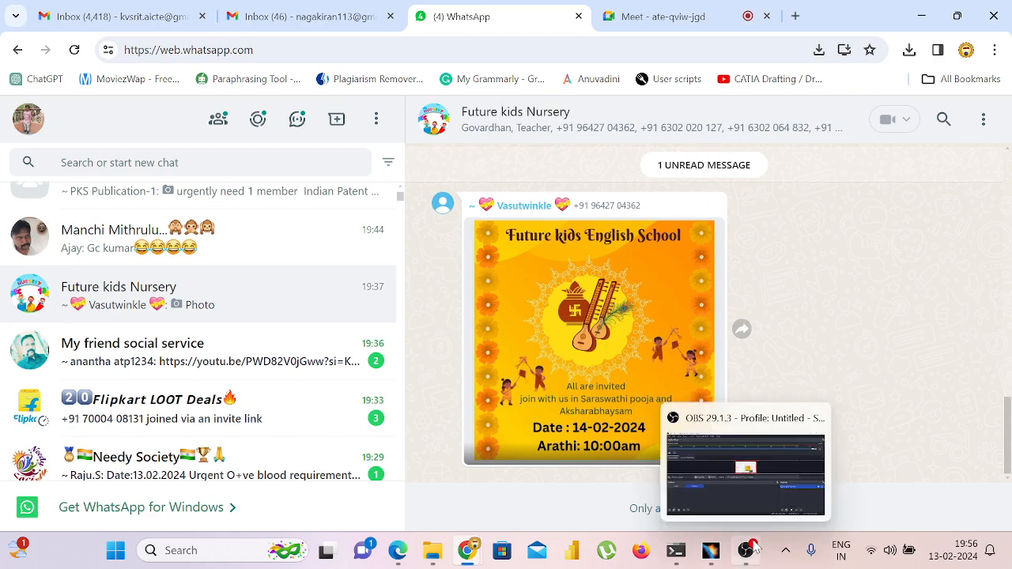
Switch to the drawings PDF in Edge, maximize it and find the six-pointed star drawing on page 16
{"action": "left_click", "coordinate": [753, 549]}
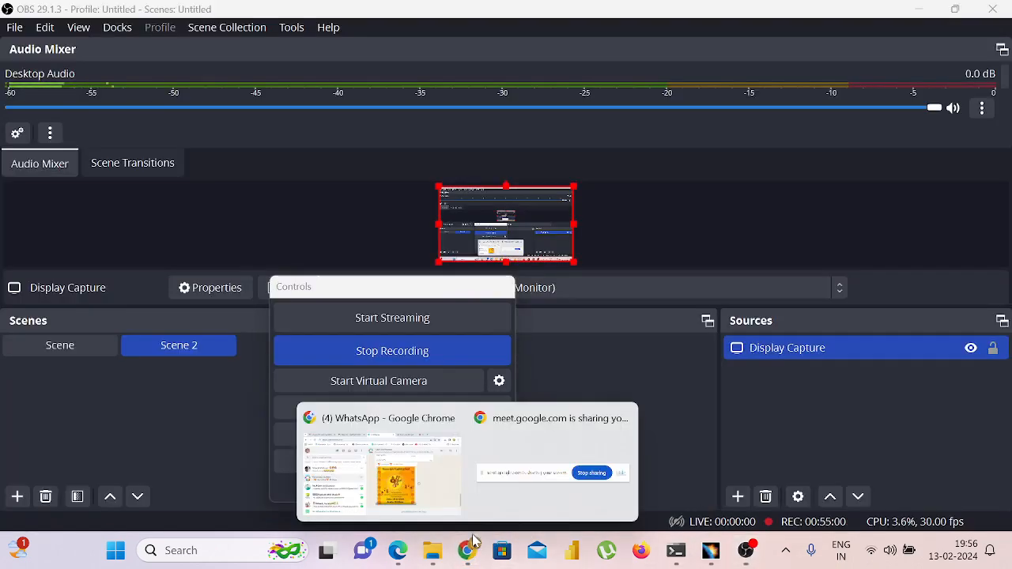
{"action": "left_click", "coordinate": [403, 549]}
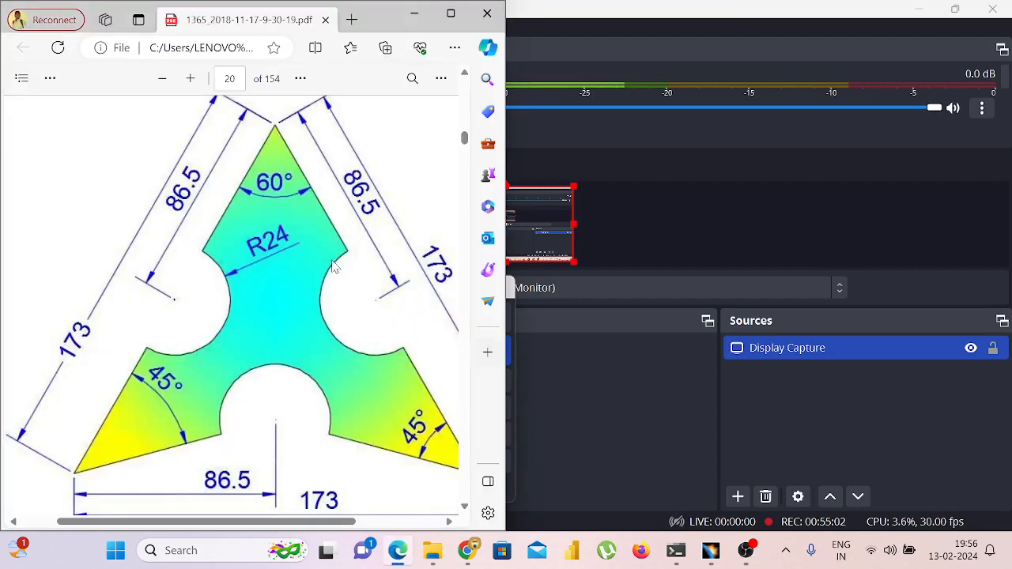
{"action": "left_click", "coordinate": [457, 24]}
{"action": "scroll", "coordinate": [584, 219], "scroll_direction": "up", "scroll_amount": 10}
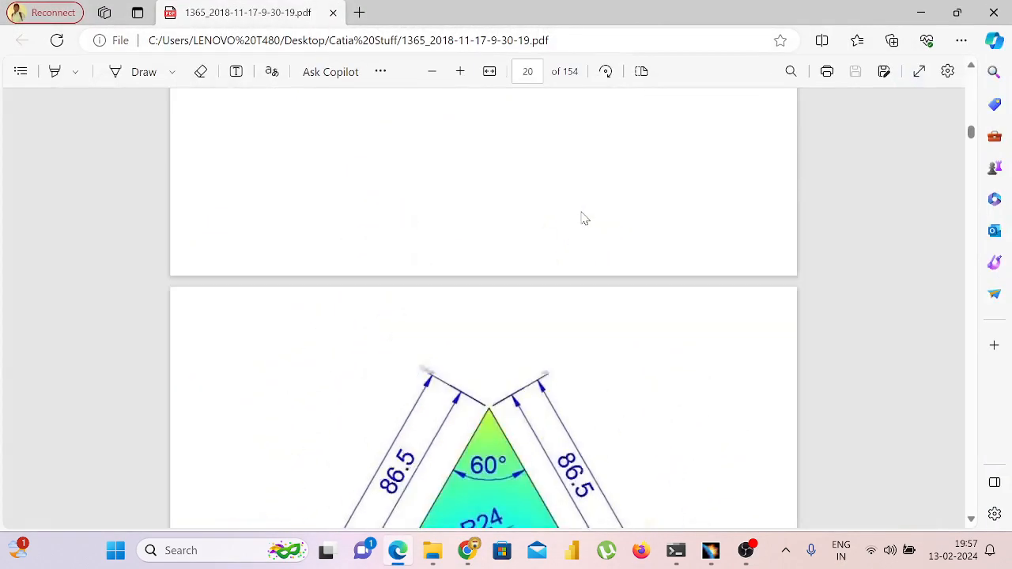
{"action": "scroll", "coordinate": [583, 220], "scroll_direction": "up", "scroll_amount": 10}
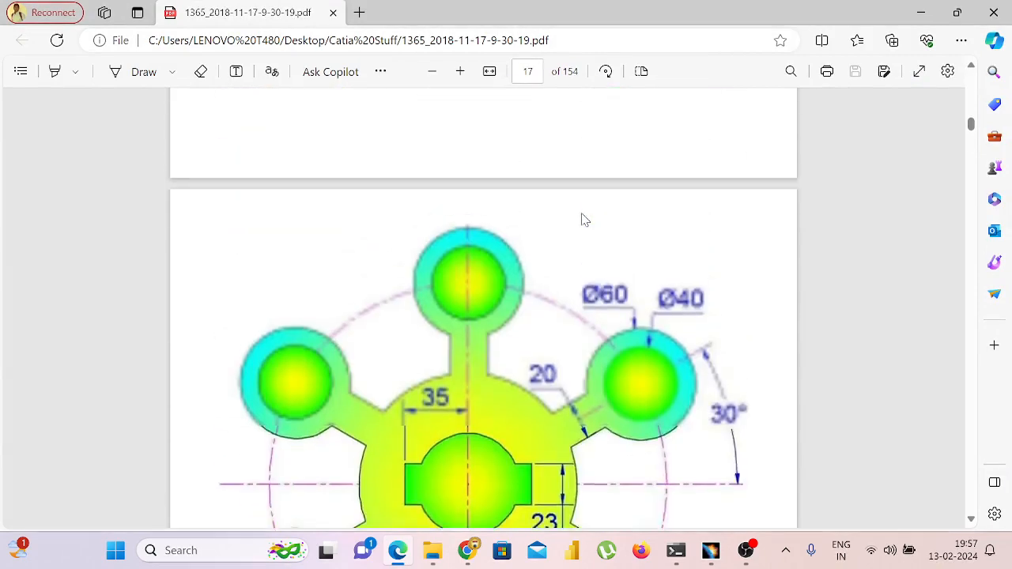
{"action": "scroll", "coordinate": [584, 219], "scroll_direction": "up", "scroll_amount": 10}
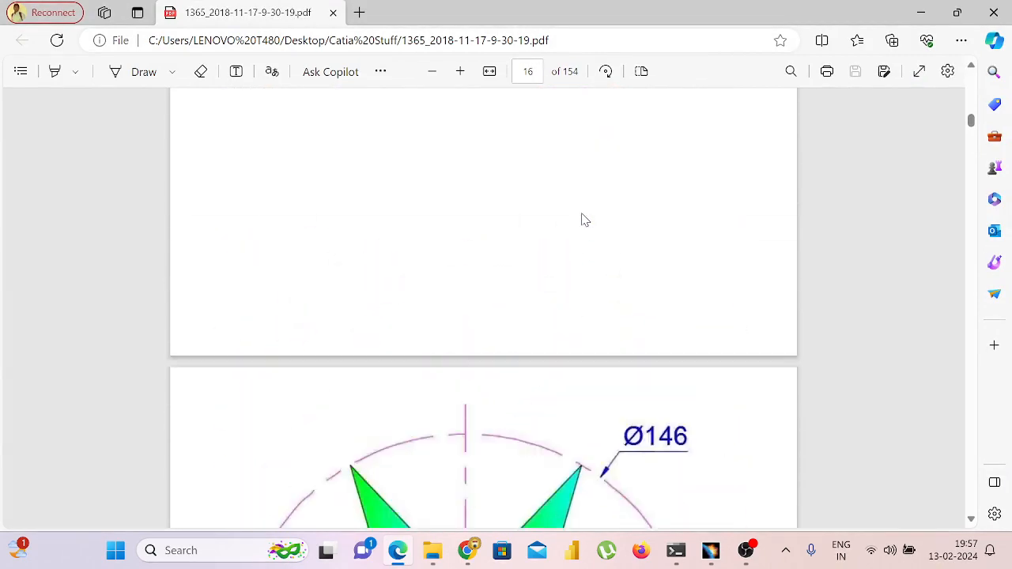
{"action": "scroll", "coordinate": [583, 220], "scroll_direction": "up", "scroll_amount": 2}
{"action": "scroll", "coordinate": [584, 220], "scroll_direction": "down", "scroll_amount": 10}
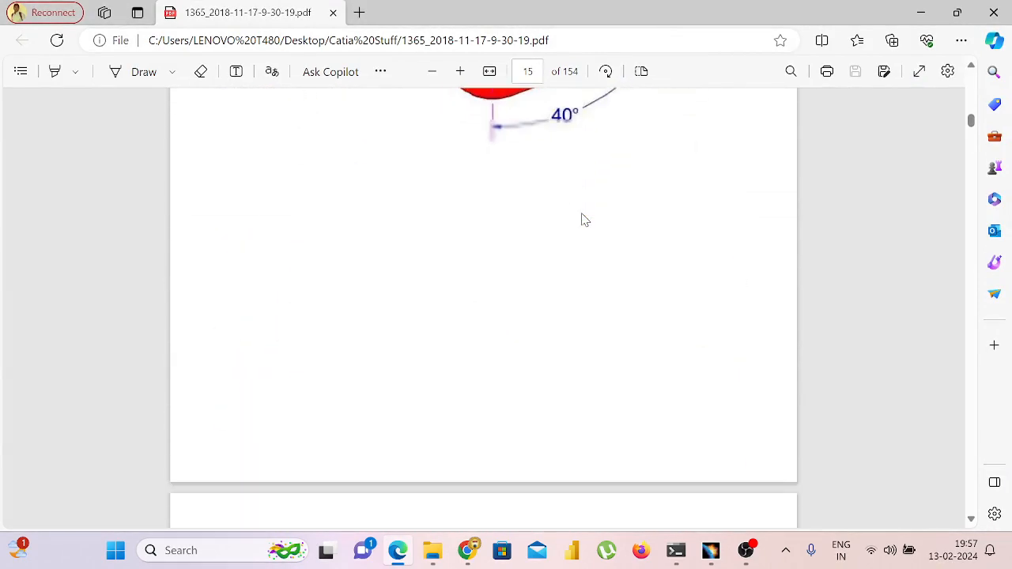
{"action": "scroll", "coordinate": [584, 220], "scroll_direction": "up", "scroll_amount": 1}
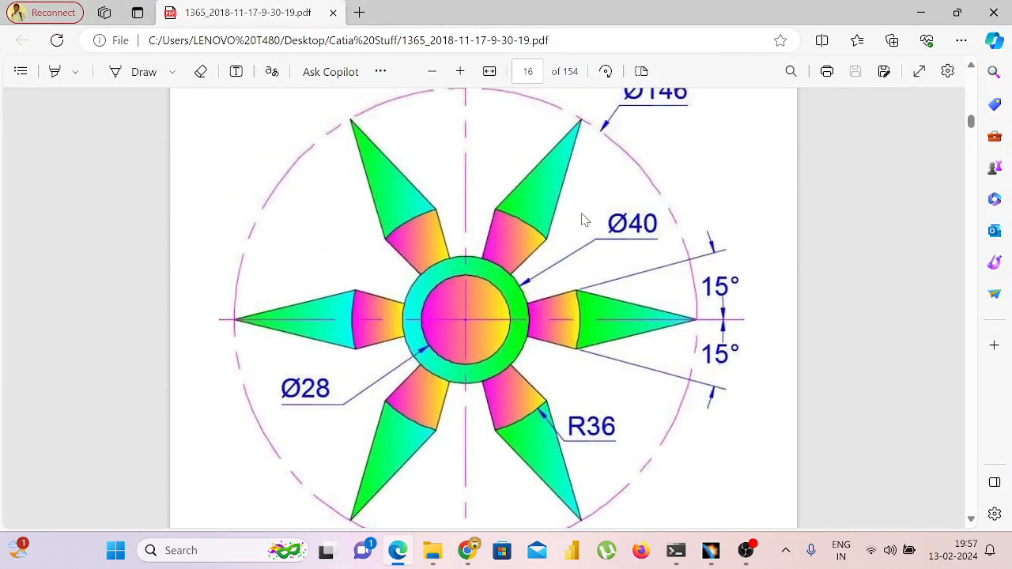
{"action": "scroll", "coordinate": [583, 220], "scroll_direction": "up", "scroll_amount": 1}
{"action": "scroll", "coordinate": [584, 219], "scroll_direction": "down", "scroll_amount": 1}
Switch to CATIA, create a new Part document and open a sketch on its xy plane
{"action": "left_click", "coordinate": [710, 551]}
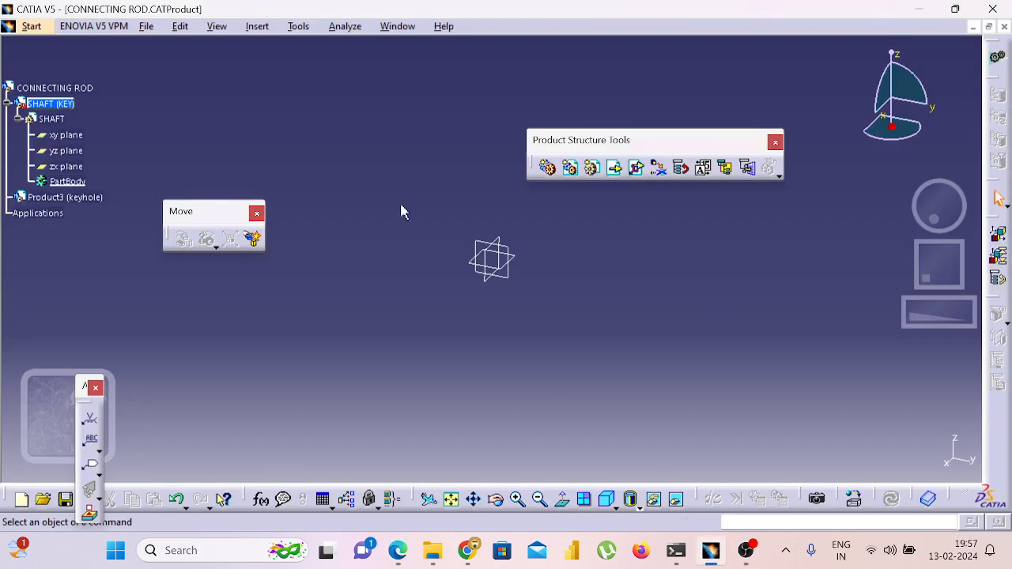
{"action": "left_click", "coordinate": [49, 30]}
{"action": "left_click", "coordinate": [35, 27]}
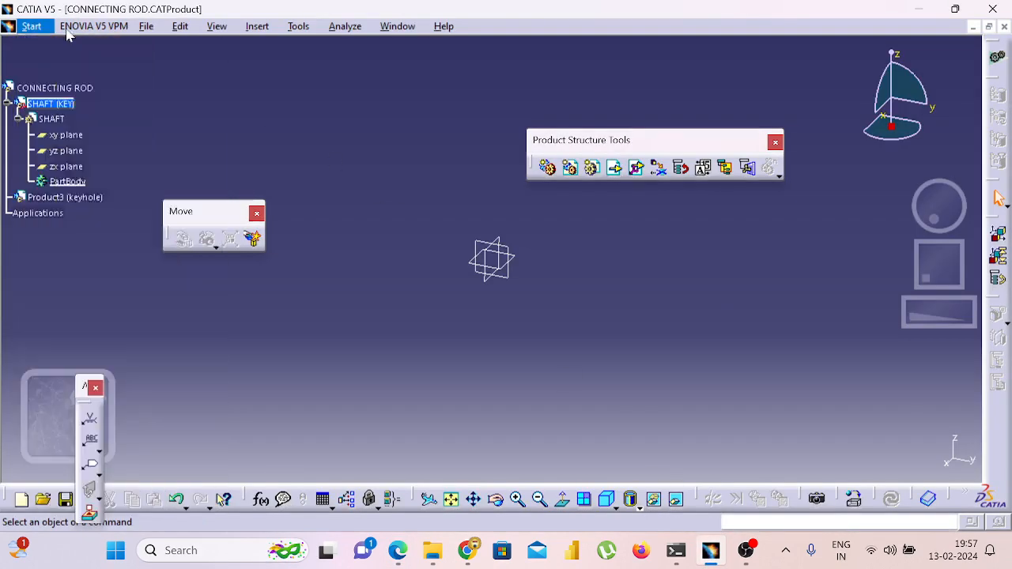
{"action": "left_click", "coordinate": [146, 26]}
{"action": "left_click", "coordinate": [159, 46]}
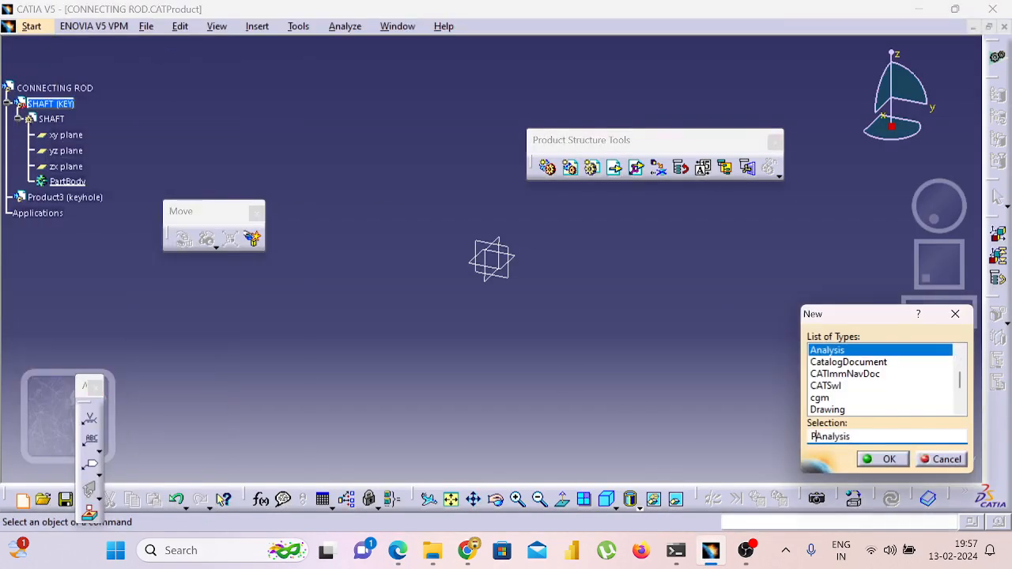
{"action": "type", "text": "part"}
{"action": "key", "text": "Return"}
{"action": "key", "text": "Return"}
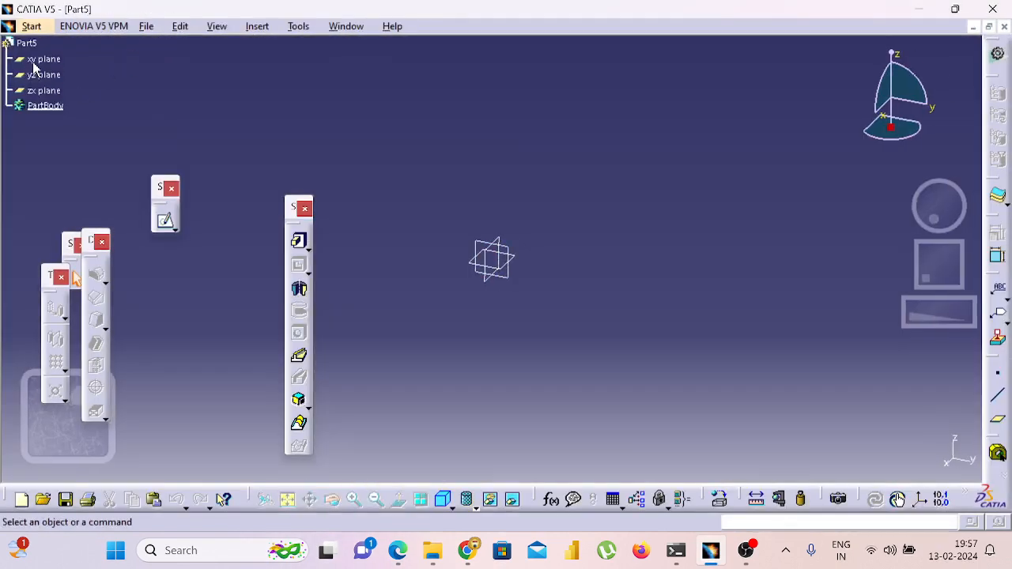
{"action": "left_click", "coordinate": [44, 59]}
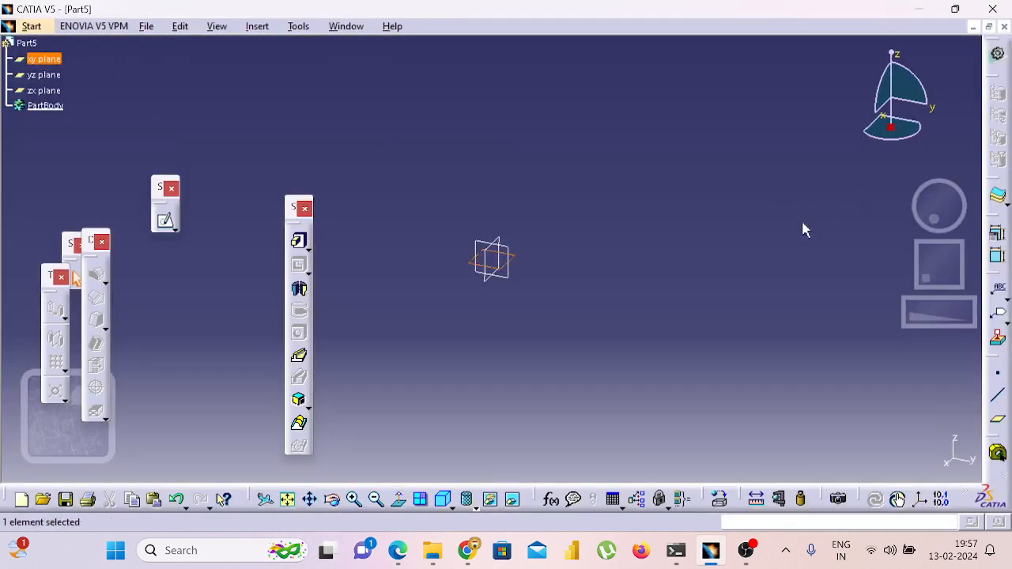
{"action": "left_click", "coordinate": [165, 220]}
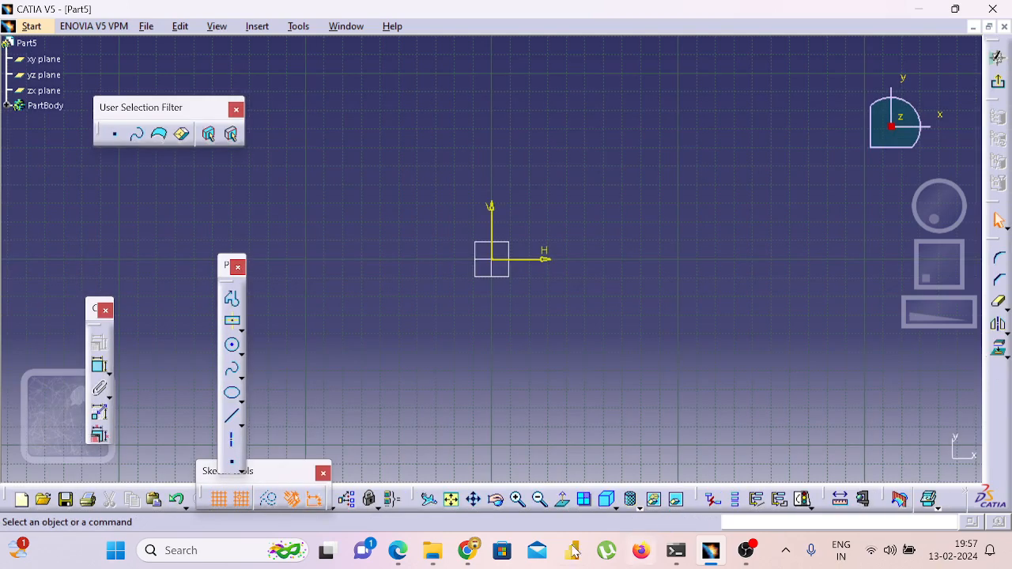
Switch to the drawings PDF in Edge and examine the diameters and angles of the six-pointed star drawing
{"action": "left_click", "coordinate": [396, 554]}
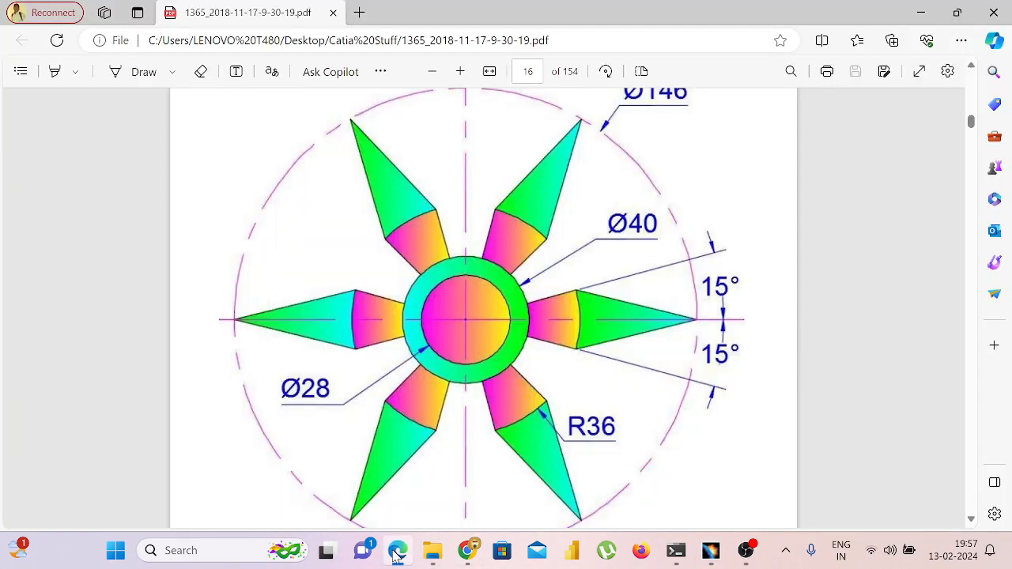
{"action": "scroll", "coordinate": [540, 358], "scroll_direction": "up", "scroll_amount": 1}
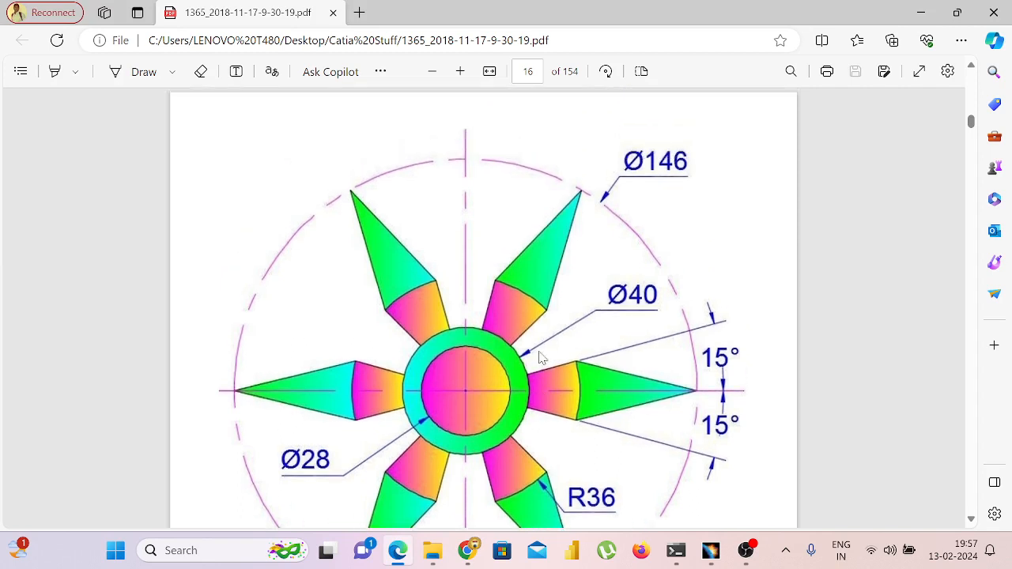
{"action": "scroll", "coordinate": [540, 358], "scroll_direction": "down", "scroll_amount": 1}
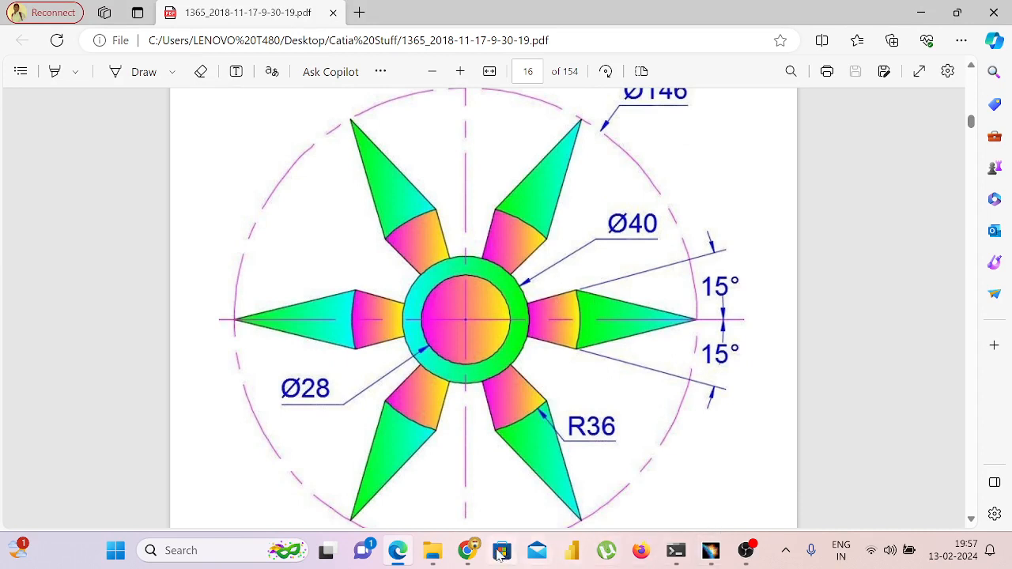
{"action": "scroll", "coordinate": [581, 420], "scroll_direction": "up", "scroll_amount": 1}
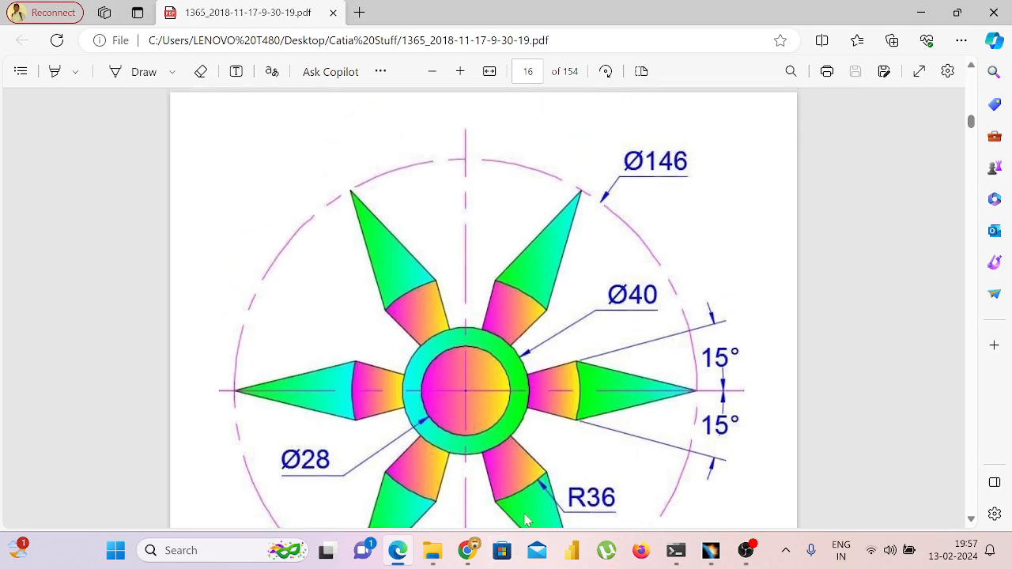
Switch to CATIA and draw three concentric circles centred on the origin, about 156, 57 and 113 mm in diameter
{"action": "left_click", "coordinate": [710, 549]}
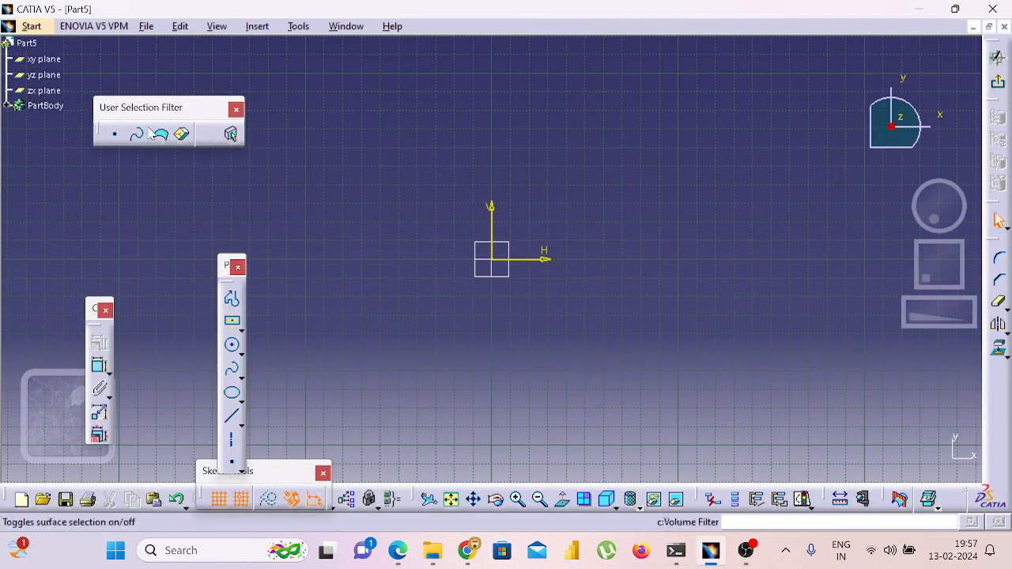
{"action": "left_click", "coordinate": [232, 348]}
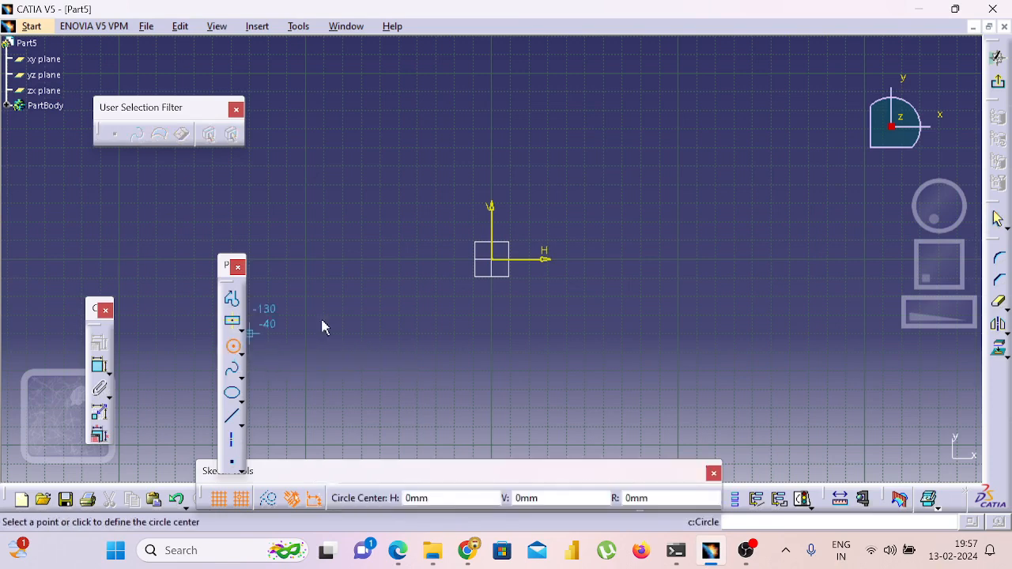
{"action": "left_click", "coordinate": [494, 260]}
{"action": "left_click", "coordinate": [400, 156]}
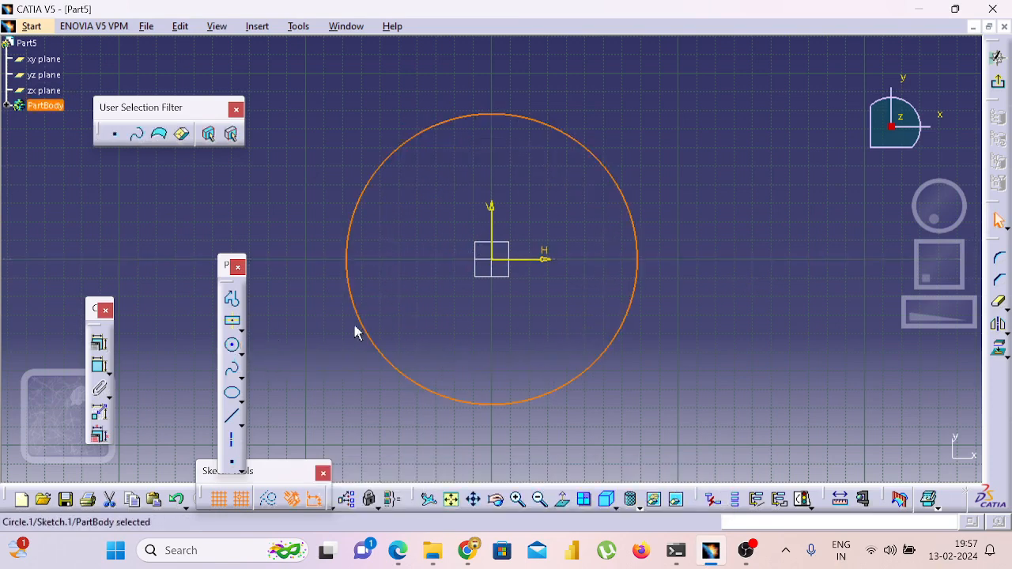
{"action": "left_click", "coordinate": [232, 345]}
{"action": "left_click", "coordinate": [498, 267]}
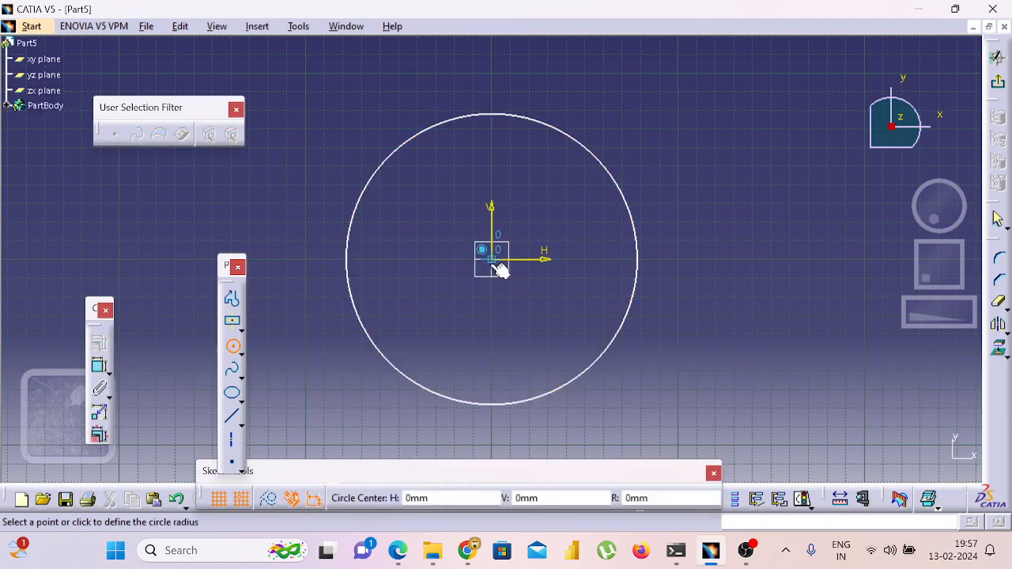
{"action": "left_click", "coordinate": [459, 216]}
{"action": "left_click", "coordinate": [233, 348]}
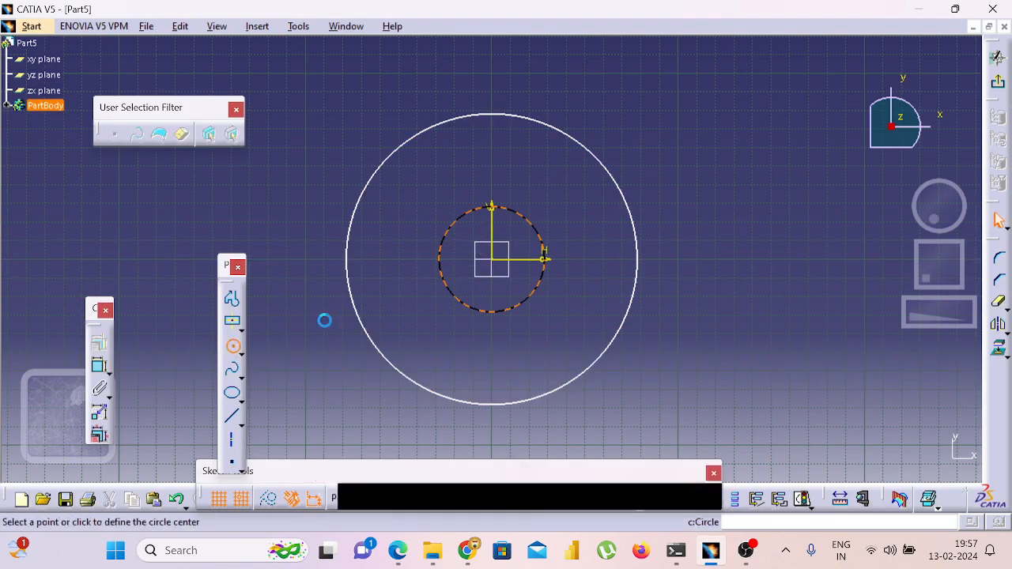
{"action": "left_click", "coordinate": [492, 260]}
{"action": "left_click", "coordinate": [425, 177]}
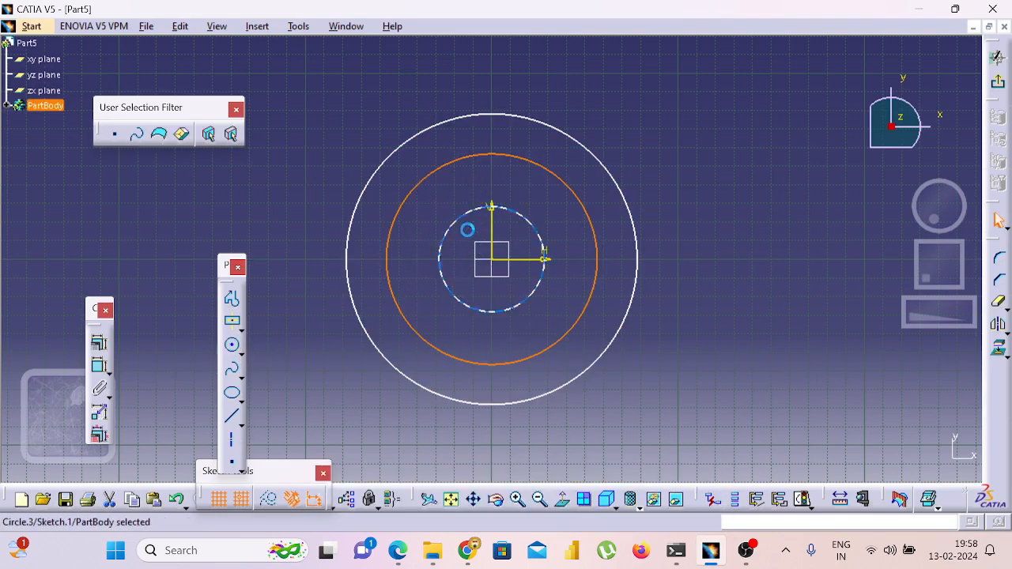
Dimension the middle circle, check the star drawing in Edge, and set the circle's diameter to 40 mm in CATIA
{"action": "left_click", "coordinate": [99, 366]}
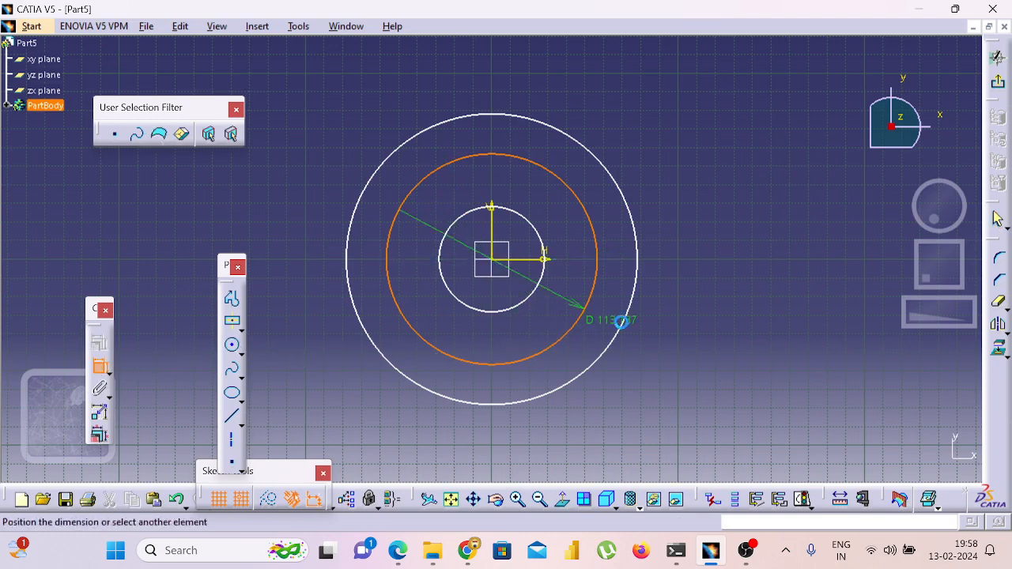
{"action": "left_click", "coordinate": [604, 301]}
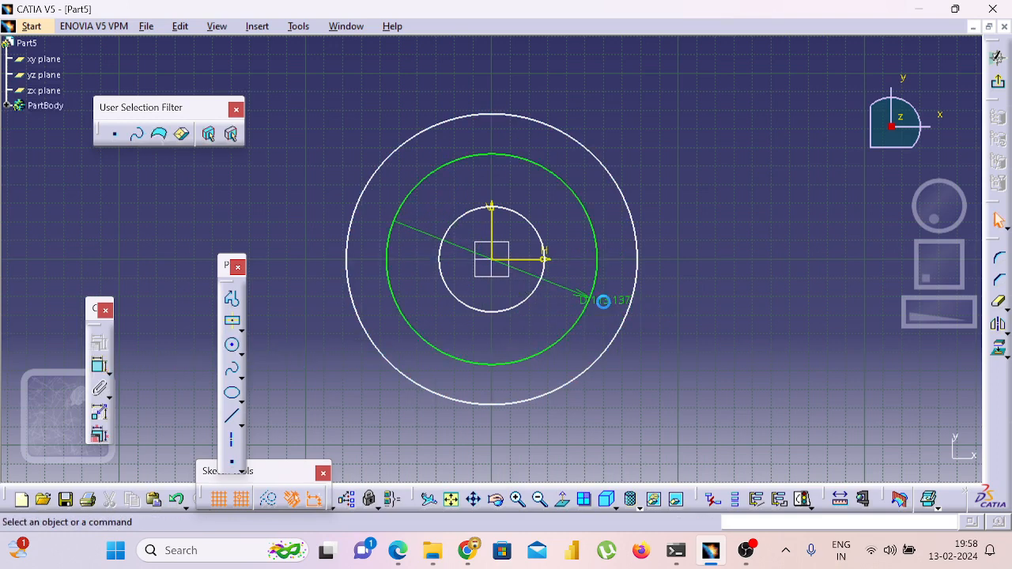
{"action": "key", "text": "alt+Tab"}
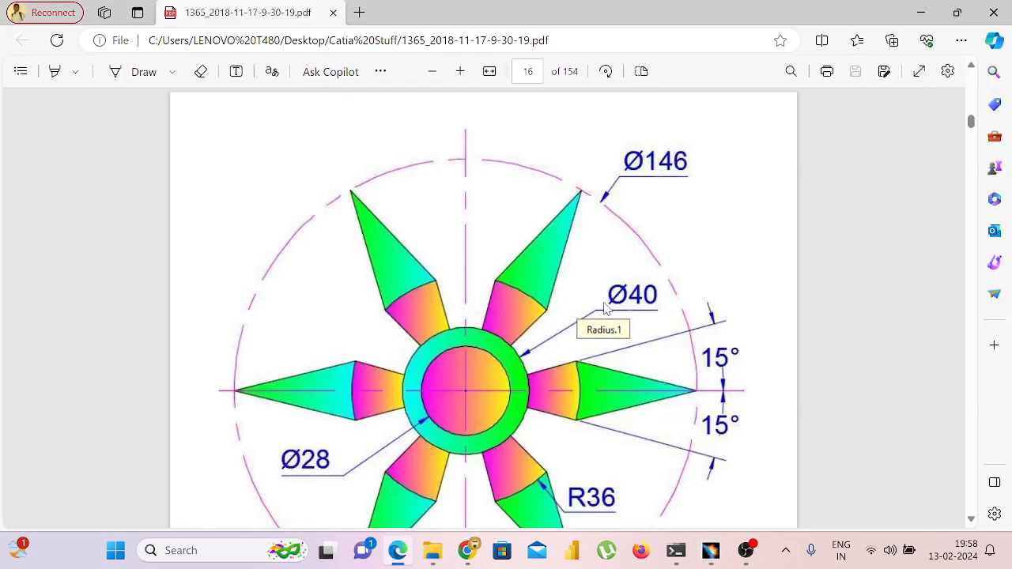
{"action": "key", "text": "alt+Tab"}
{"action": "double_click", "coordinate": [604, 302]}
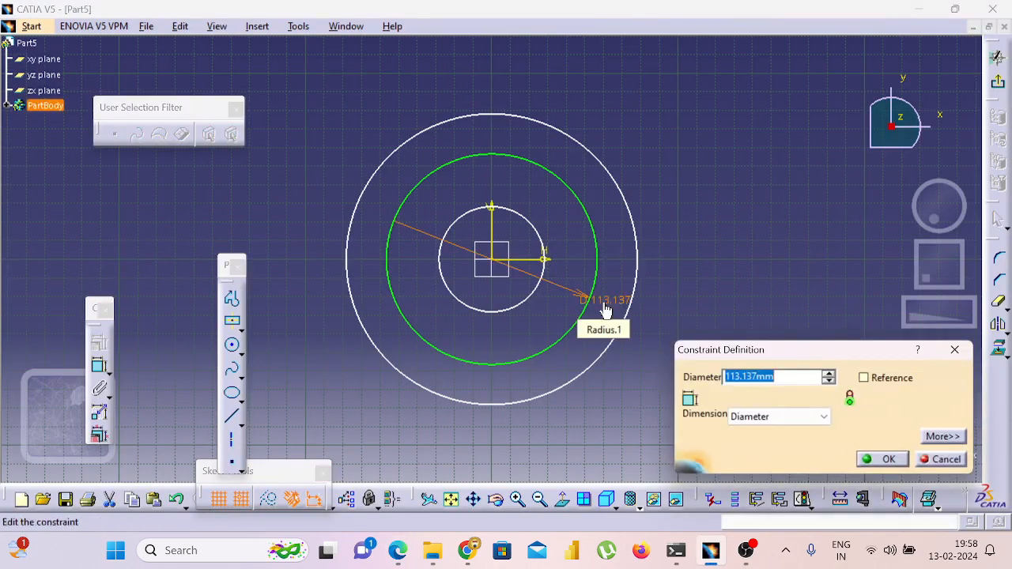
{"action": "type", "text": "4"}
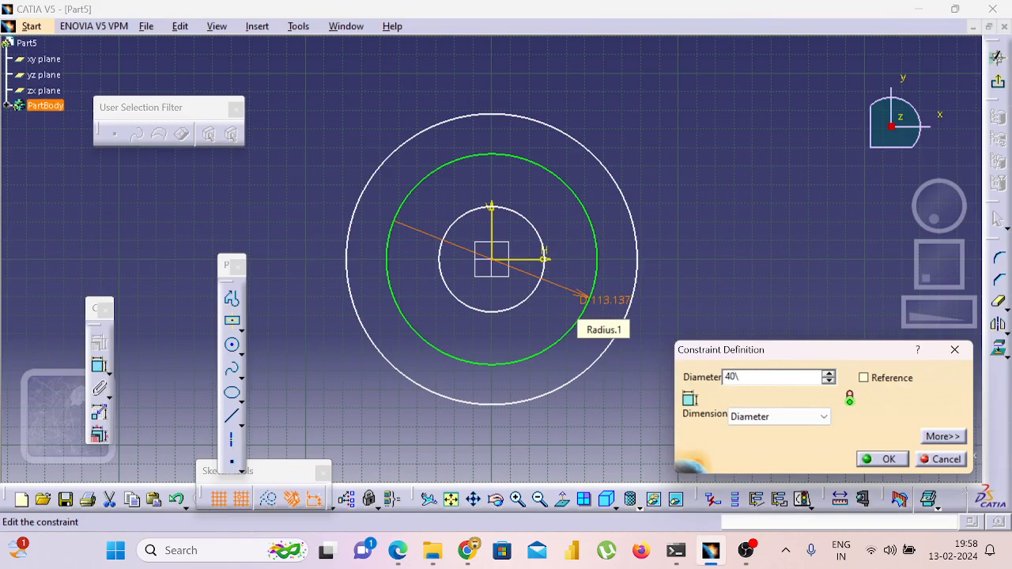
{"action": "type", "text": "0"}
{"action": "key", "text": "Return"}
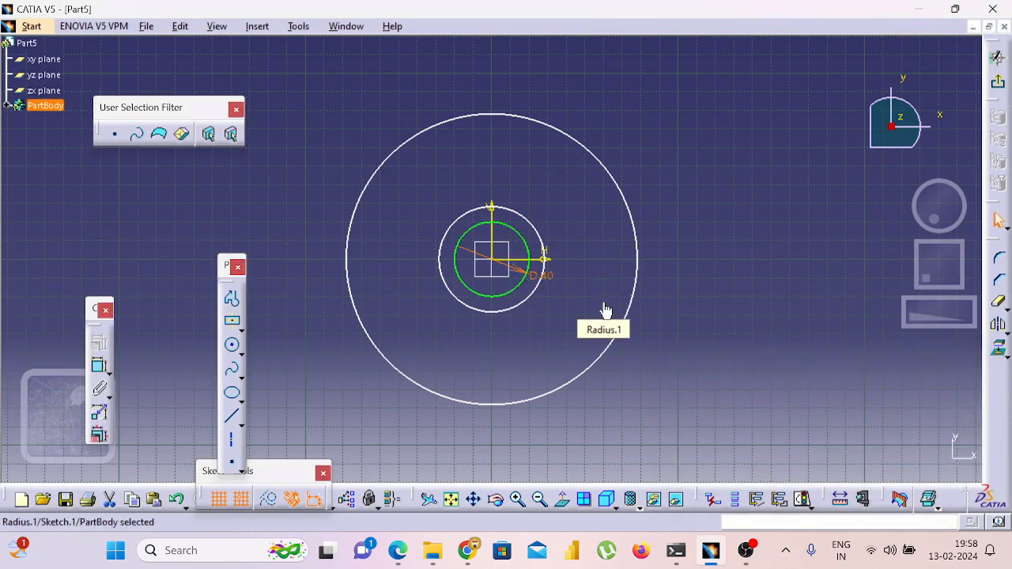
Dimension the circle just outside the 40 mm circle and set its diameter to 28 mm
{"action": "left_click", "coordinate": [99, 366]}
{"action": "left_click", "coordinate": [535, 290]}
{"action": "left_click", "coordinate": [561, 310]}
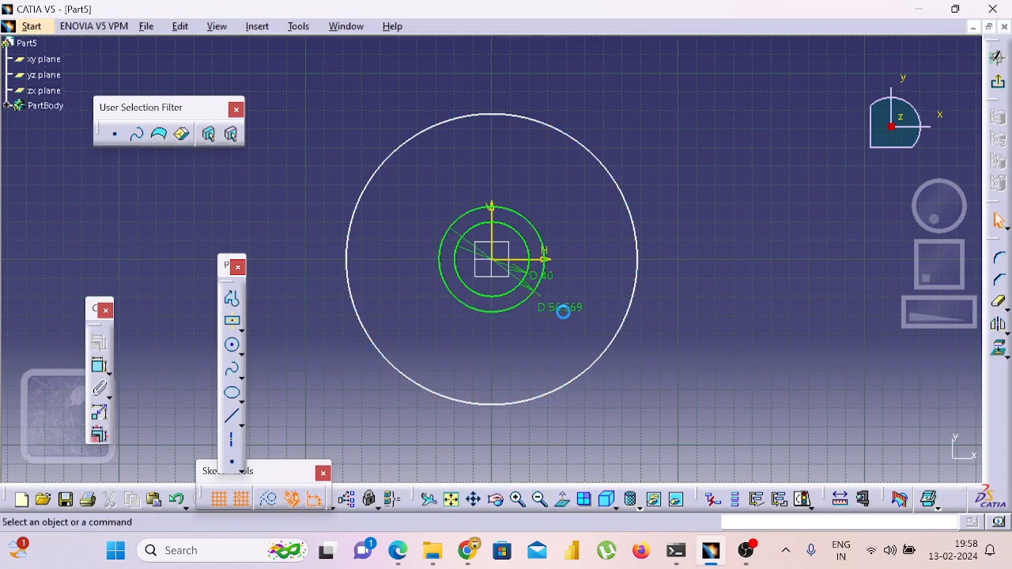
{"action": "double_click", "coordinate": [567, 309]}
{"action": "type", "text": "2"}
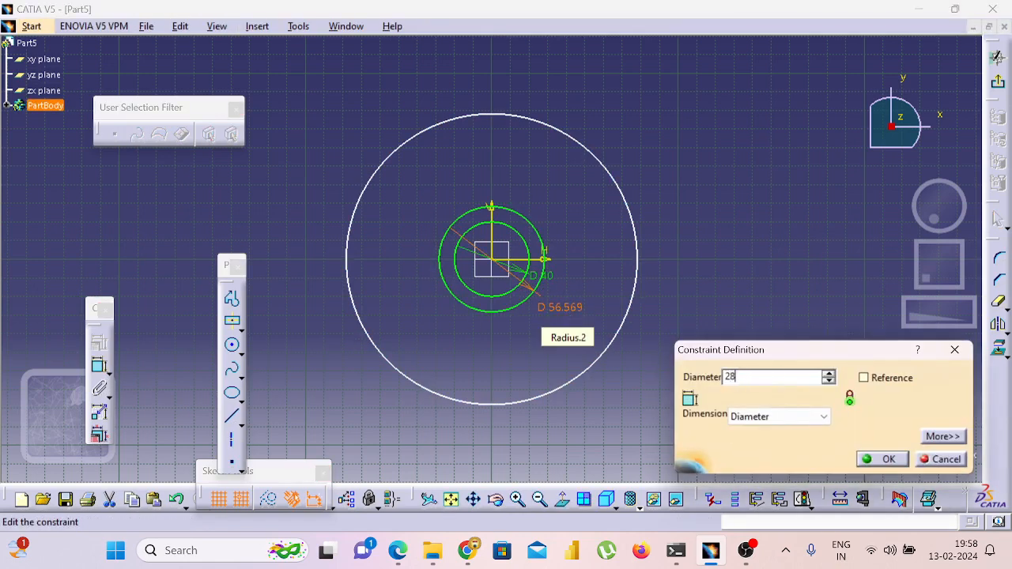
{"action": "type", "text": "8"}
{"action": "key", "text": "Return"}
Check the star drawing in Edge, return to CATIA, and dimension the outer circle with a diameter of 146 mm
{"action": "key", "text": "alt+Tab"}
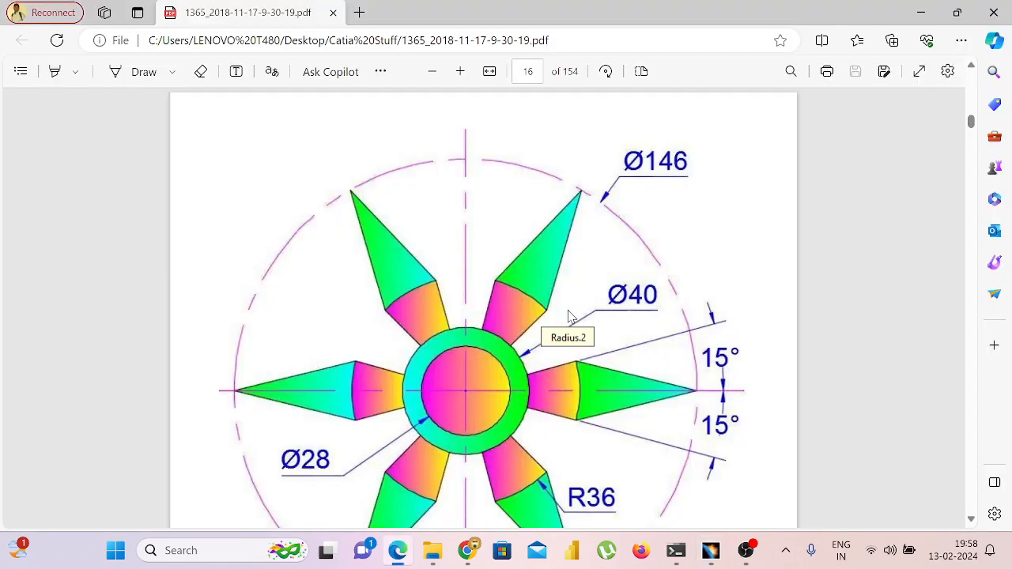
{"action": "key", "text": "alt+Tab"}
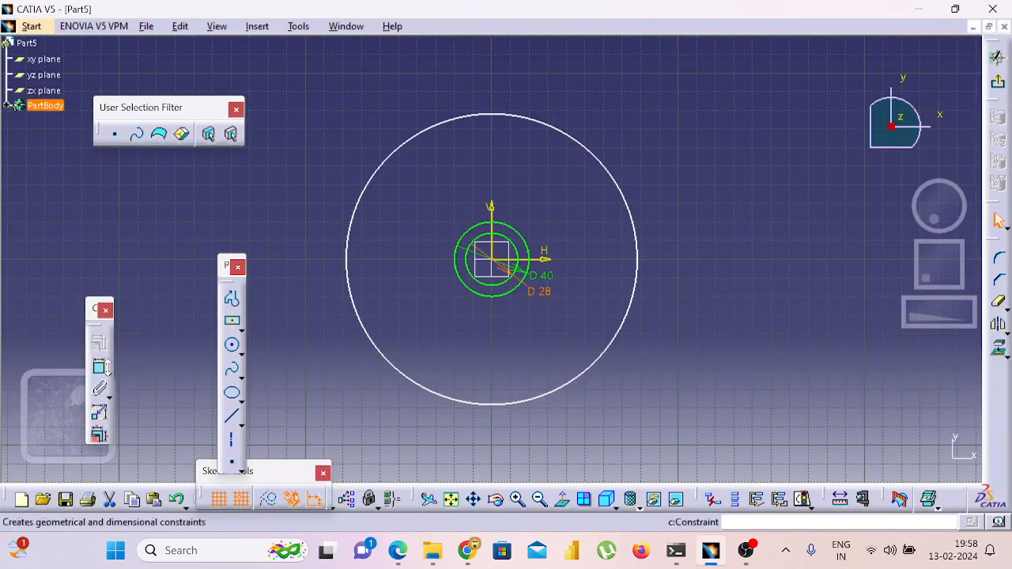
{"action": "left_click", "coordinate": [94, 367]}
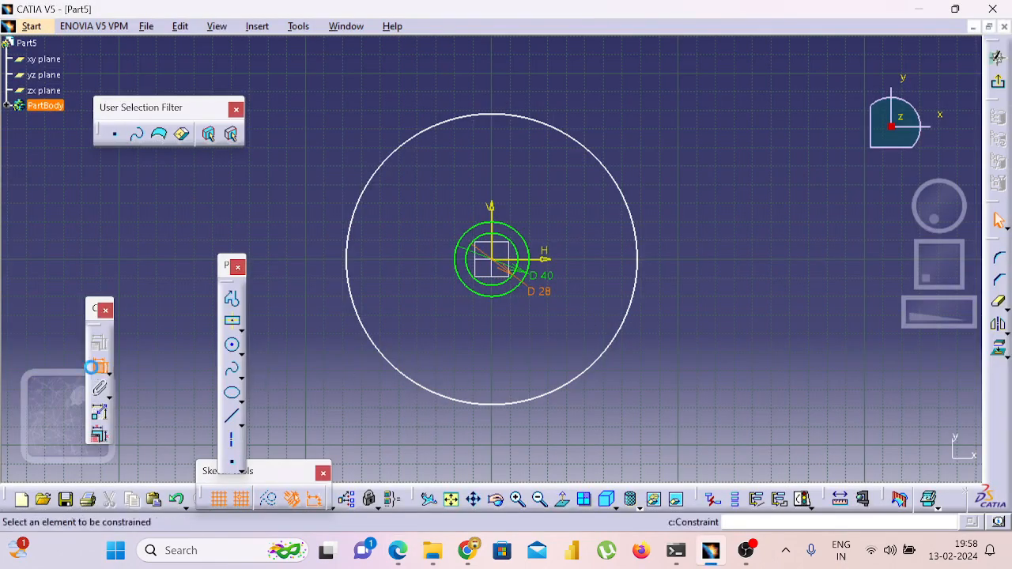
{"action": "left_click", "coordinate": [626, 334]}
{"action": "left_click", "coordinate": [694, 344]}
{"action": "double_click", "coordinate": [694, 342]}
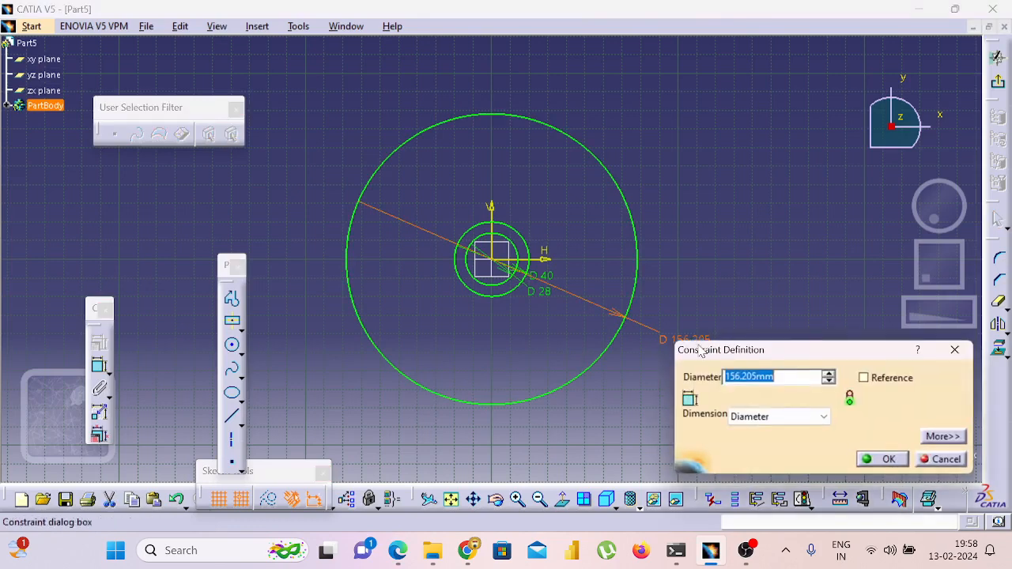
{"action": "type", "text": "1"}
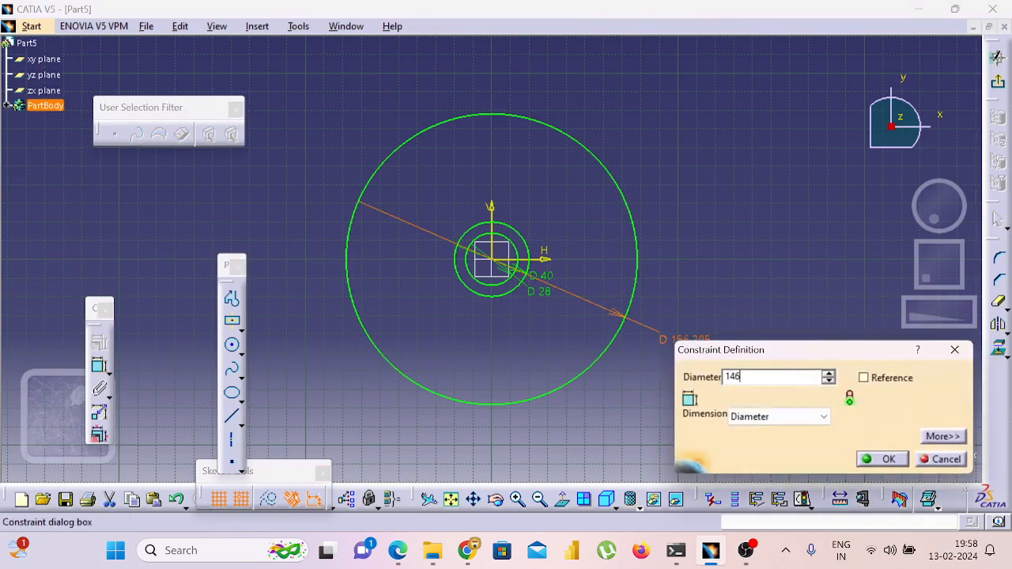
{"action": "type", "text": "46"}
{"action": "key", "text": "Return"}
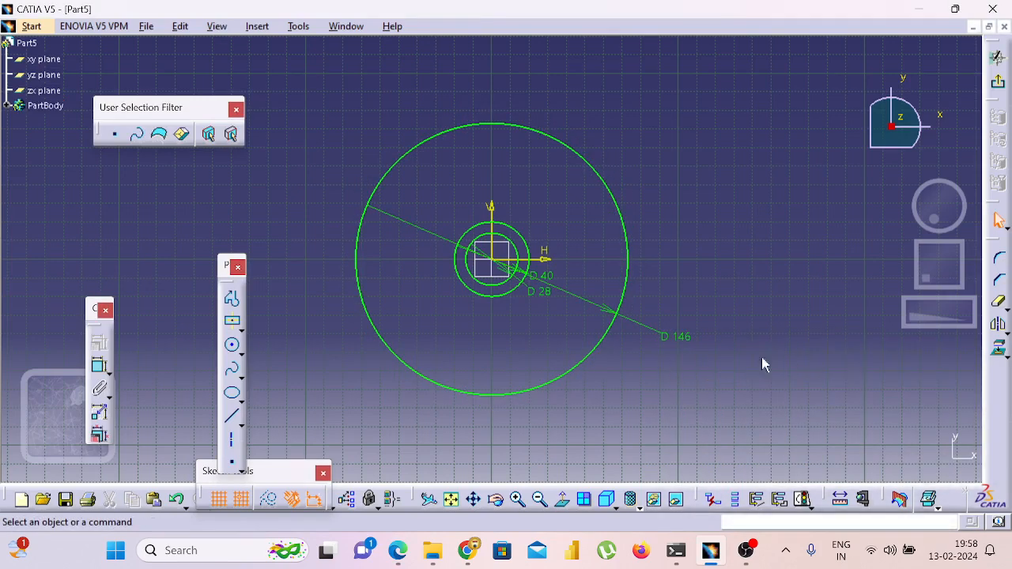
Hide the xy plane at the sketch origin
{"action": "right_click", "coordinate": [516, 257]}
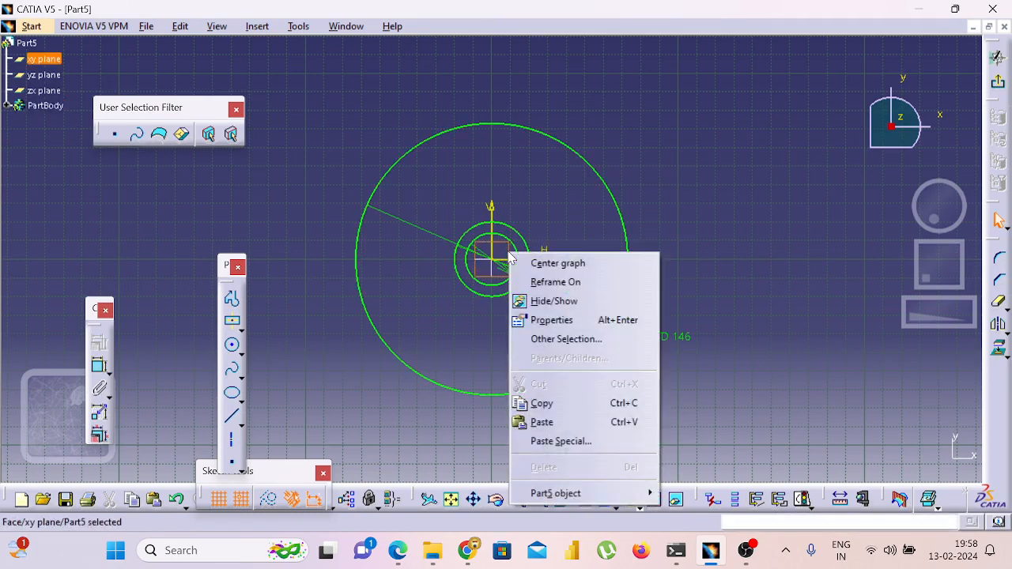
{"action": "left_click", "coordinate": [582, 300]}
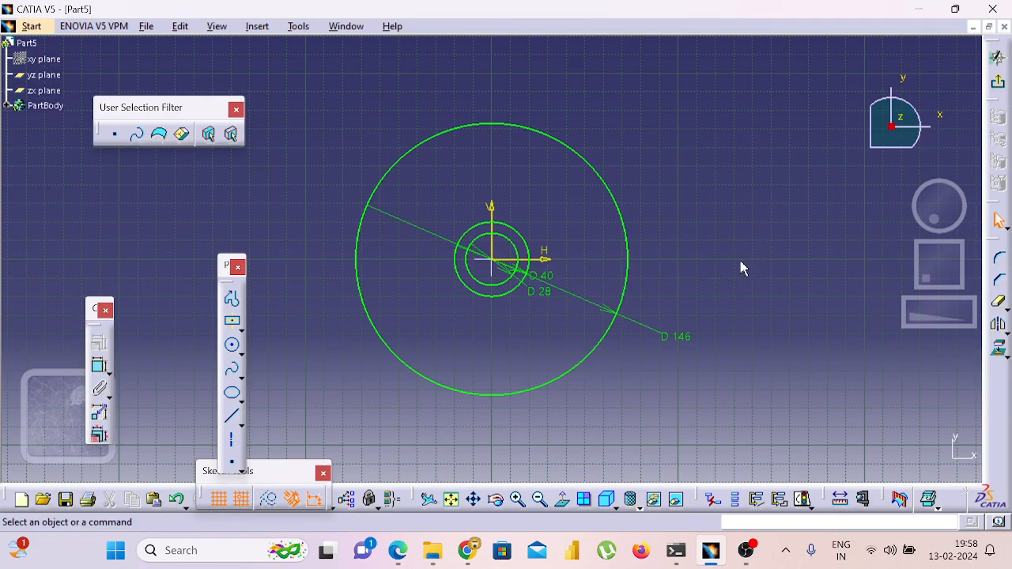
Switch to the Google Meet call in Chrome, look through the participant list to its end, and return to CATIA
{"action": "mouse_move", "coordinate": [467, 550]}
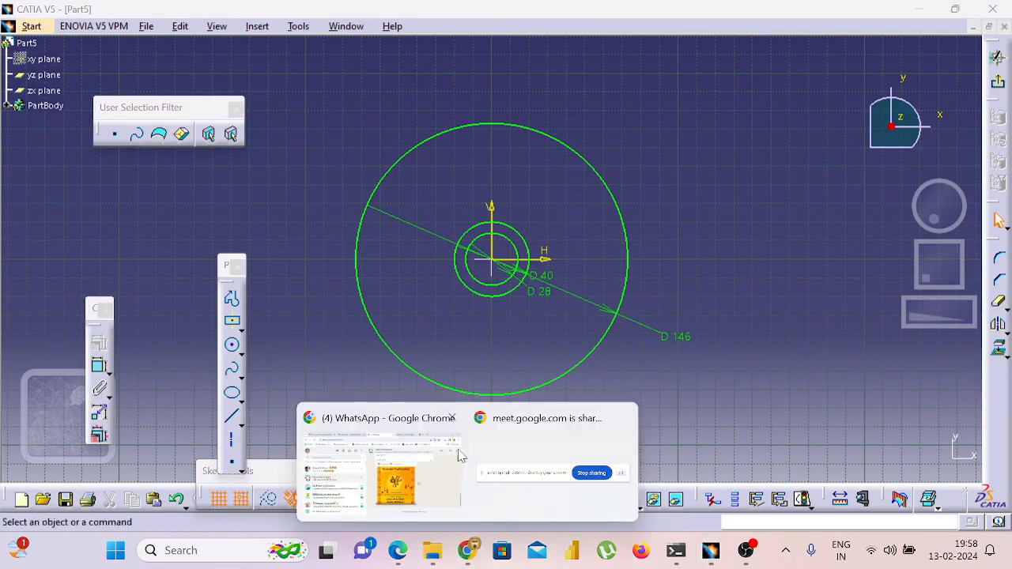
{"action": "left_click", "coordinate": [431, 455]}
{"action": "left_click", "coordinate": [667, 17]}
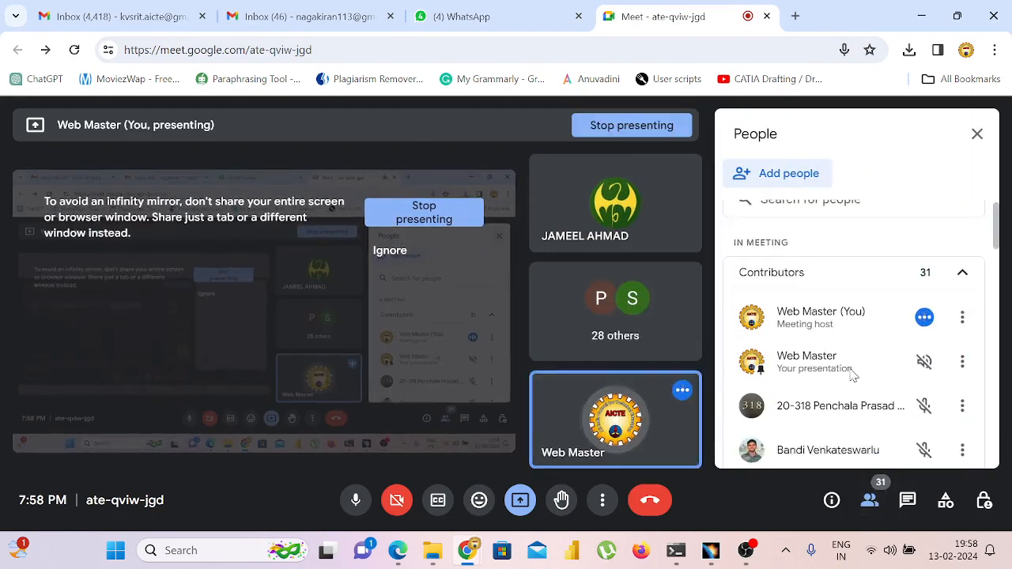
{"action": "scroll", "coordinate": [850, 374], "scroll_direction": "down", "scroll_amount": 15}
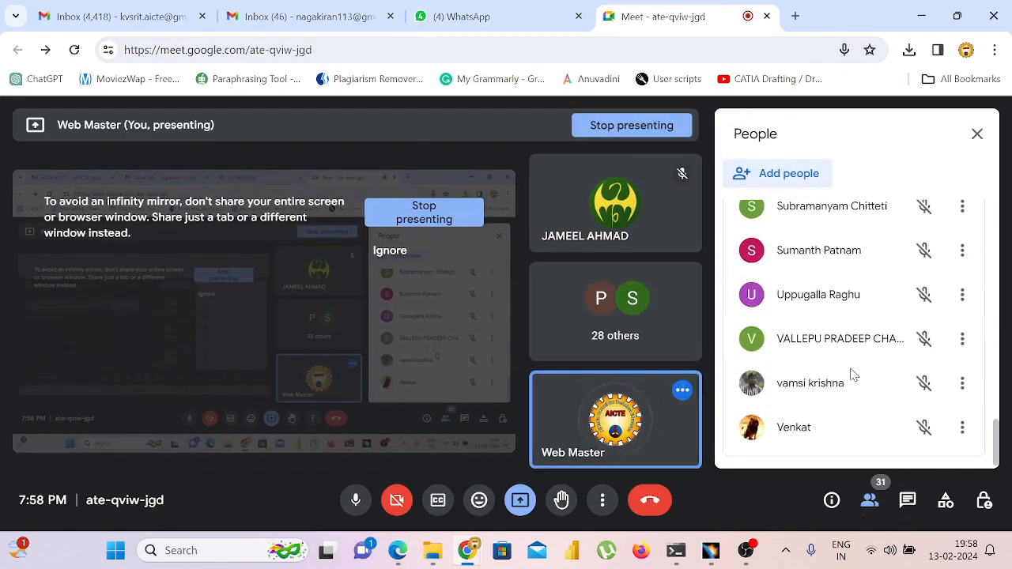
{"action": "key", "text": "alt+Tab"}
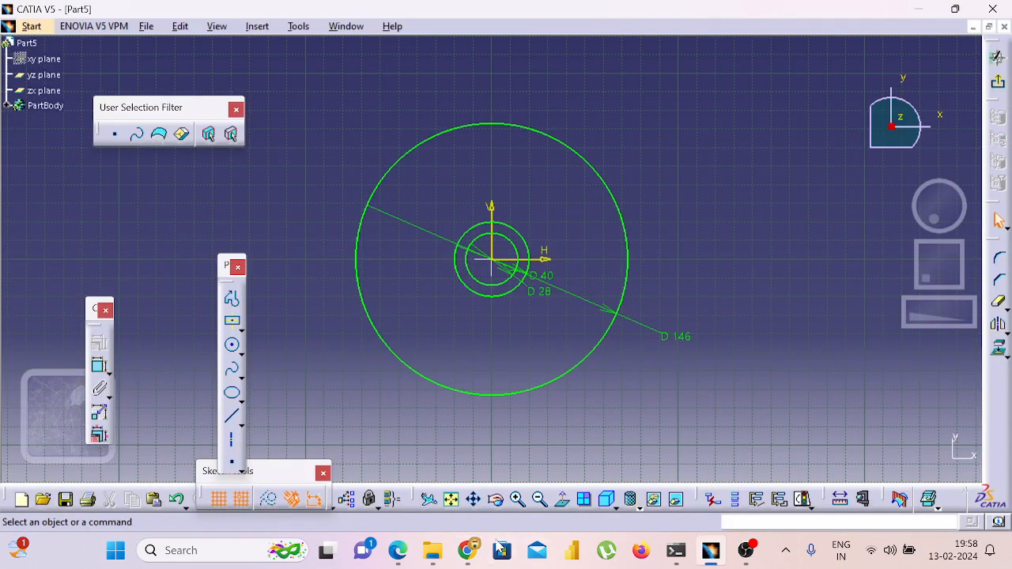
Check the star's centre lines in the Edge PDF, return to CATIA, and draw a 200 mm vertical axis centred on the origin
{"action": "left_click", "coordinate": [398, 554]}
{"action": "scroll", "coordinate": [474, 388], "scroll_direction": "down", "scroll_amount": 3}
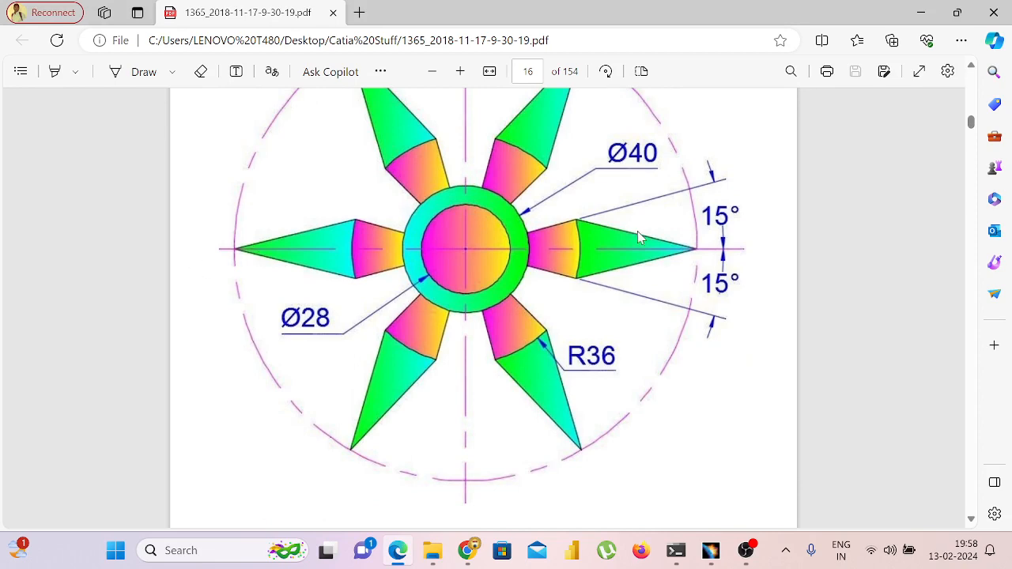
{"action": "key", "text": "alt+Tab"}
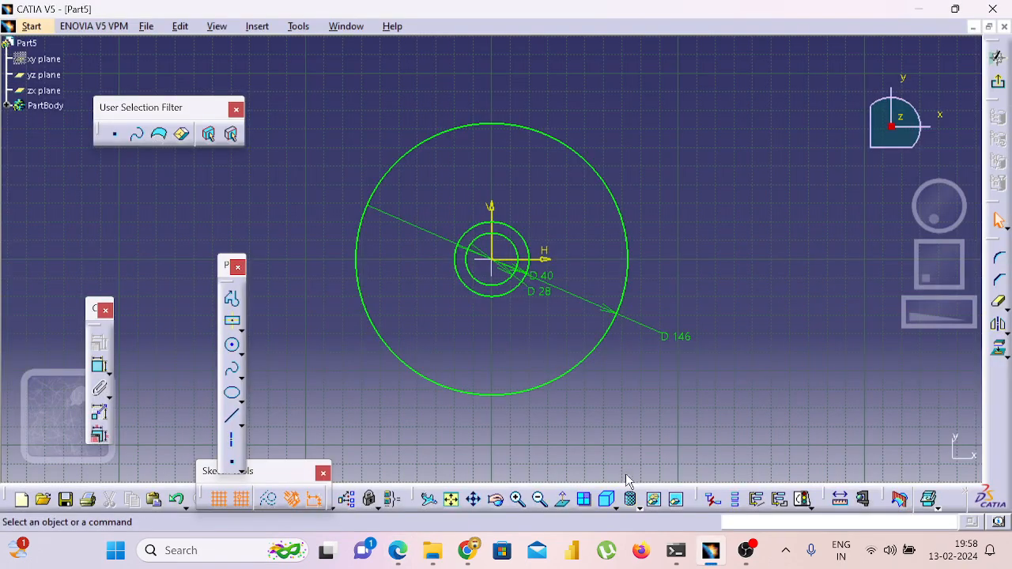
{"action": "left_click", "coordinate": [231, 439]}
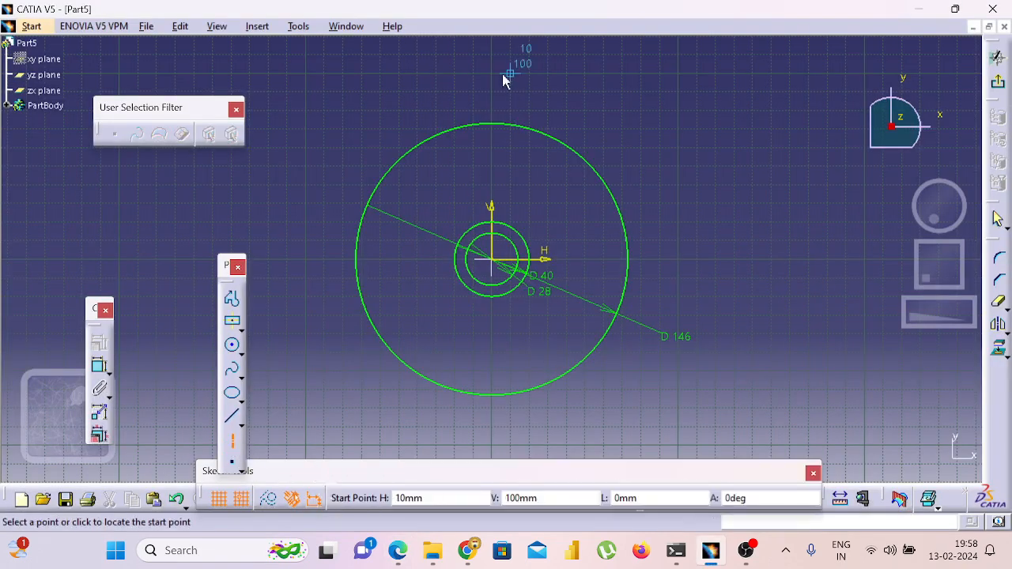
{"action": "left_click", "coordinate": [492, 72]}
{"action": "left_click", "coordinate": [491, 444]}
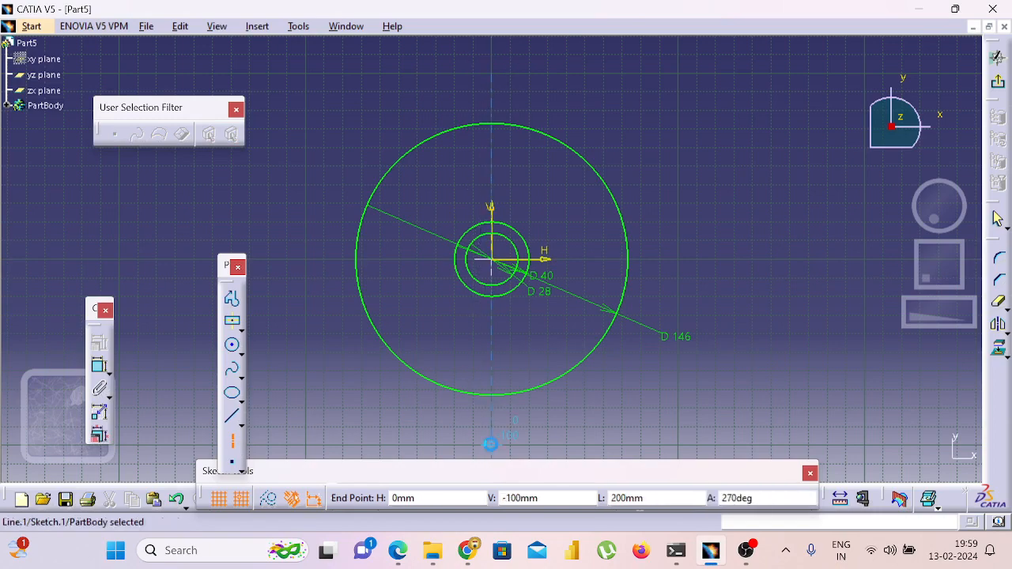
Check the star's centre lines in the Edge PDF, return to CATIA, and draw a horizontal axis about 220 mm long through the origin
{"action": "key", "text": "alt+Tab"}
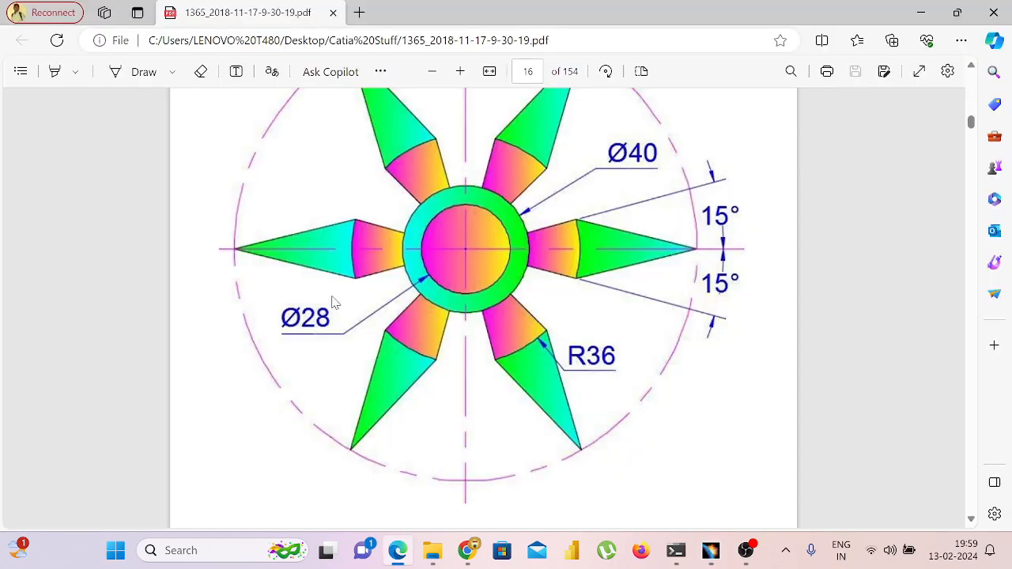
{"action": "key", "text": "alt+Tab"}
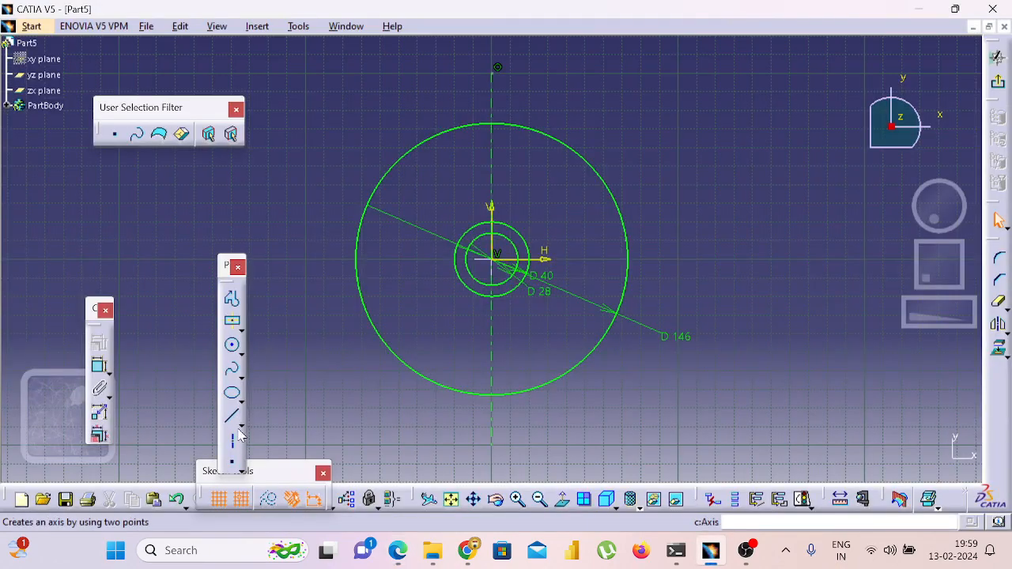
{"action": "left_click", "coordinate": [231, 439]}
{"action": "left_click", "coordinate": [305, 259]}
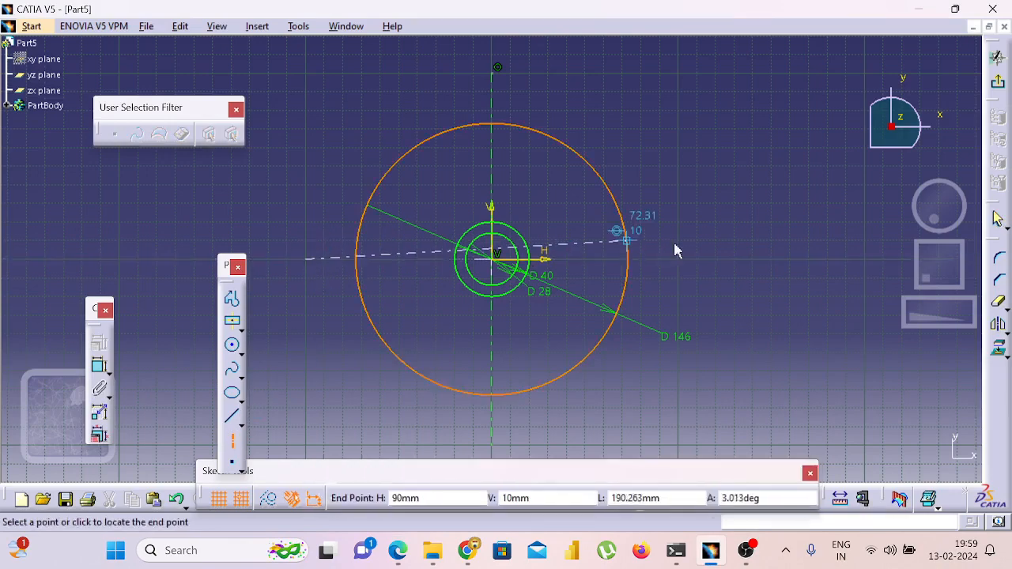
{"action": "left_click", "coordinate": [719, 260]}
Check the angled lines in the Edge PDF, return to CATIA, and draw two slanted axes from the origin, about 108 mm upward-right and 124 mm downward-right
{"action": "key", "text": "alt+Tab"}
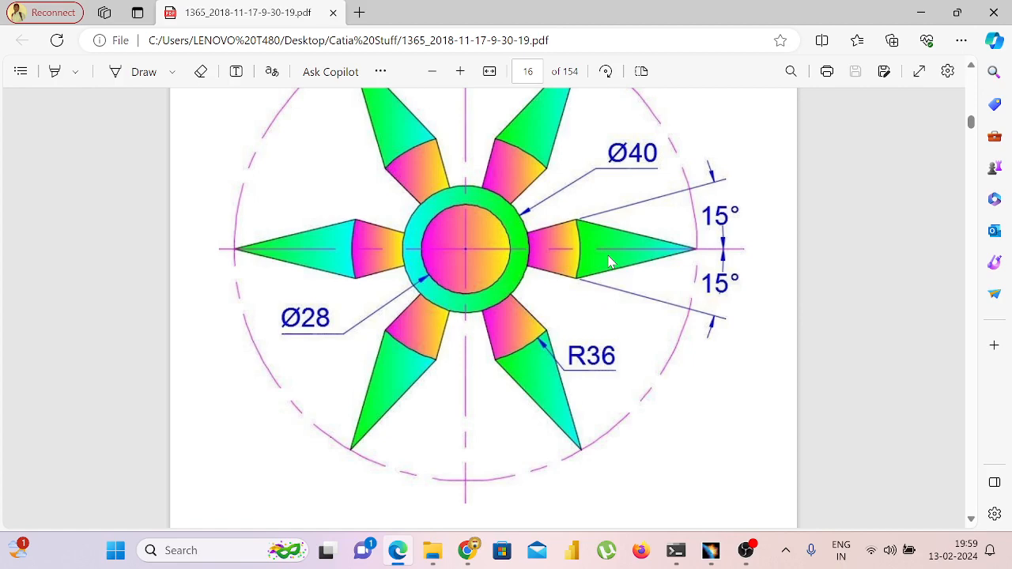
{"action": "key", "text": "alt+Tab"}
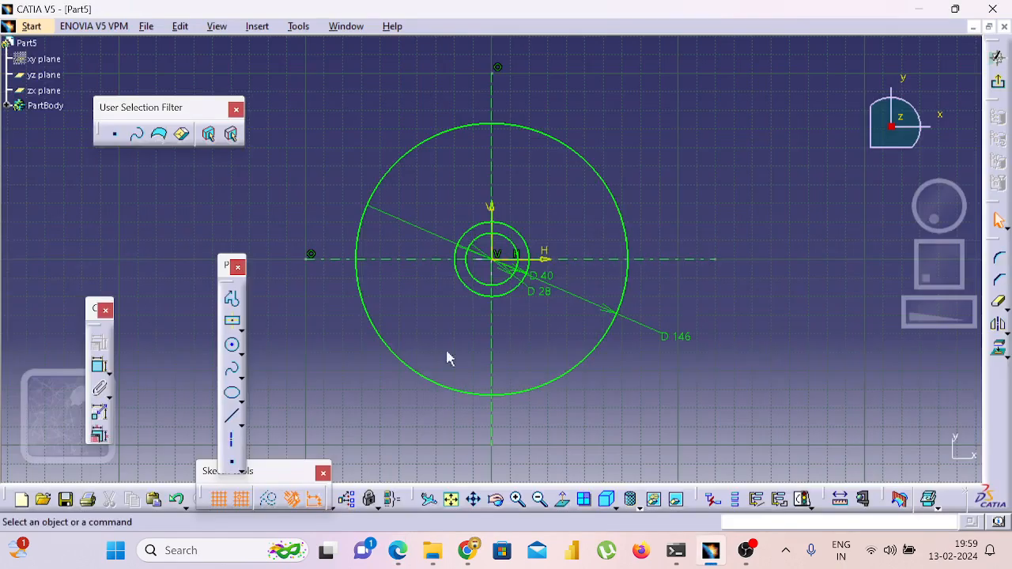
{"action": "left_click", "coordinate": [231, 441]}
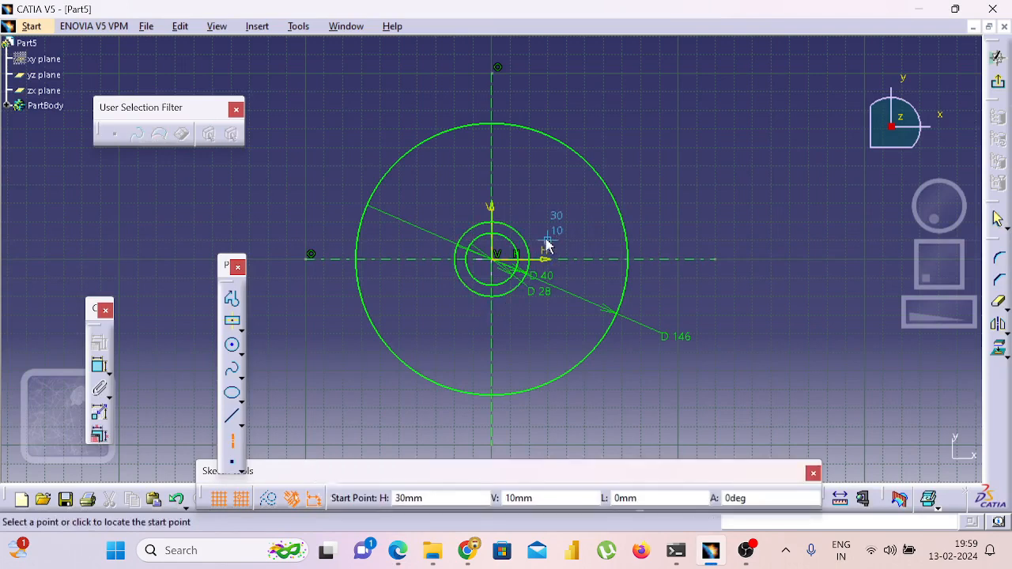
{"action": "left_click", "coordinate": [509, 257]}
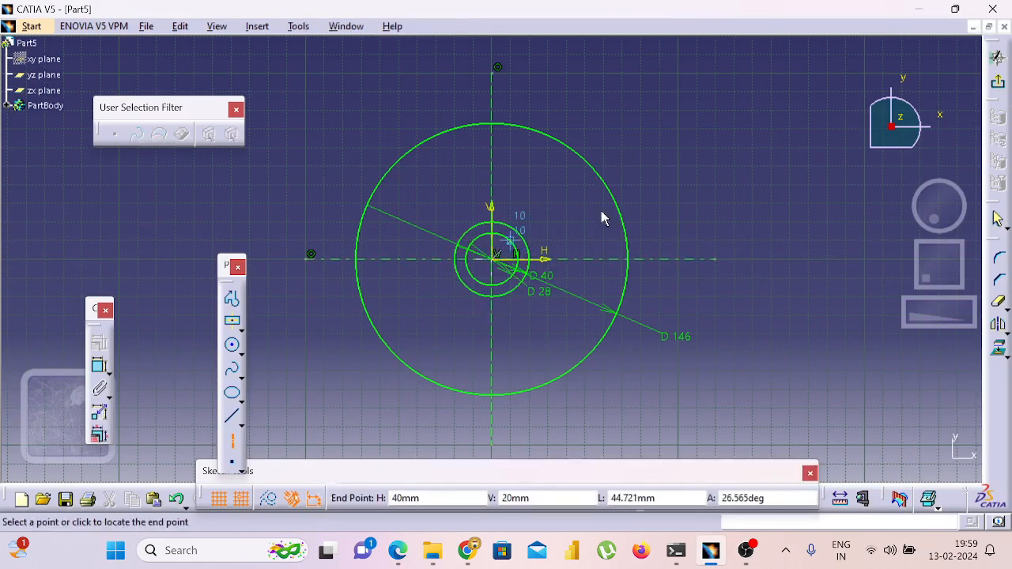
{"action": "left_click", "coordinate": [678, 185]}
{"action": "left_click", "coordinate": [231, 441]}
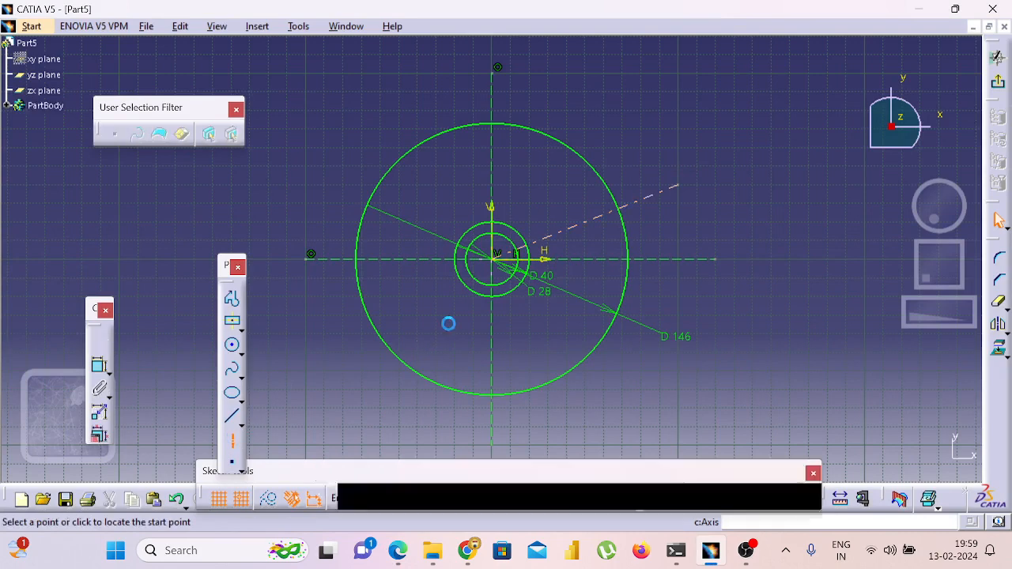
{"action": "left_click", "coordinate": [498, 271]}
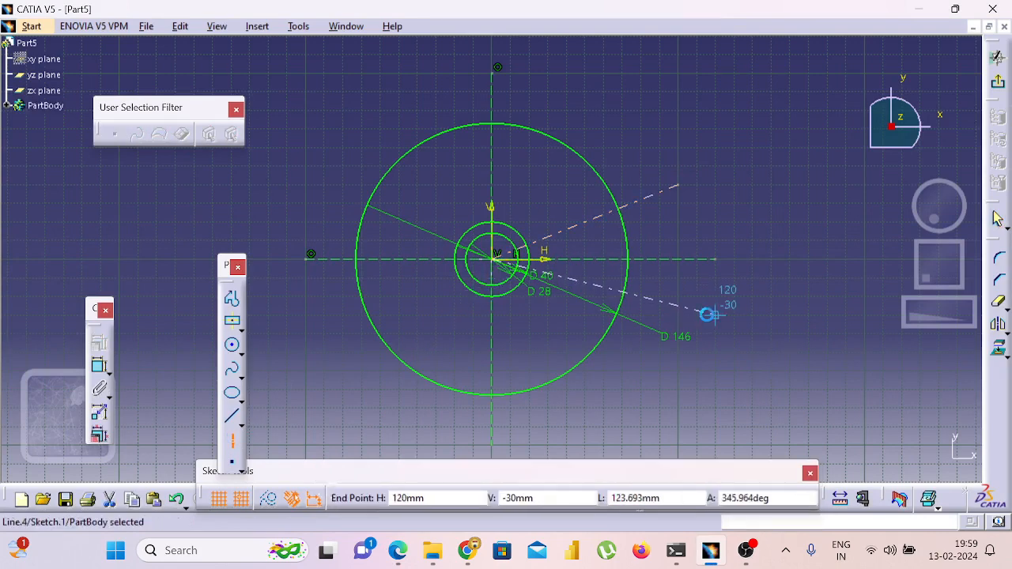
{"action": "left_click", "coordinate": [716, 315]}
Dimension the angle between the upper slanted axis and the horizontal axis, and set it to 15°
{"action": "left_click", "coordinate": [99, 365]}
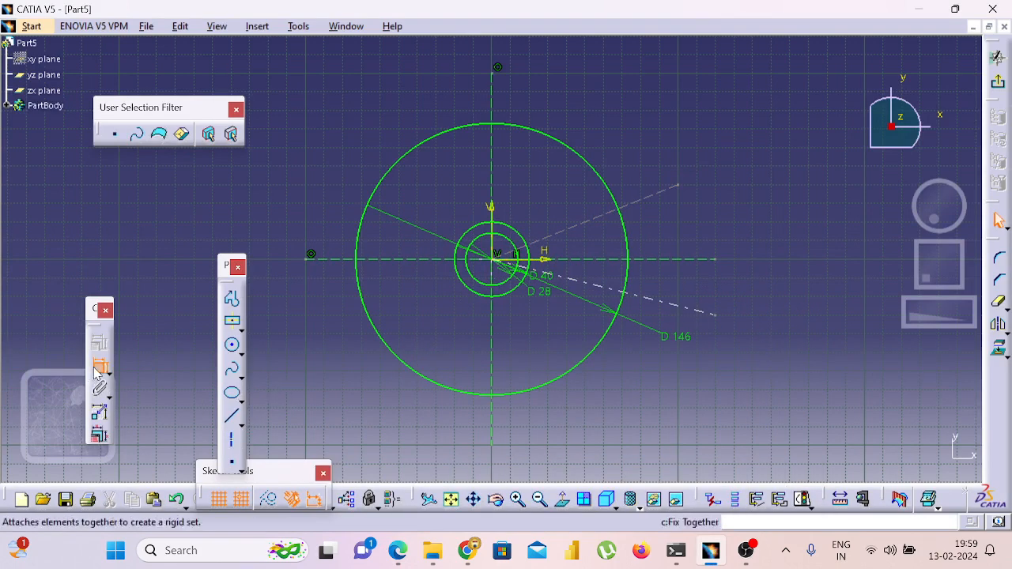
{"action": "left_click", "coordinate": [667, 199]}
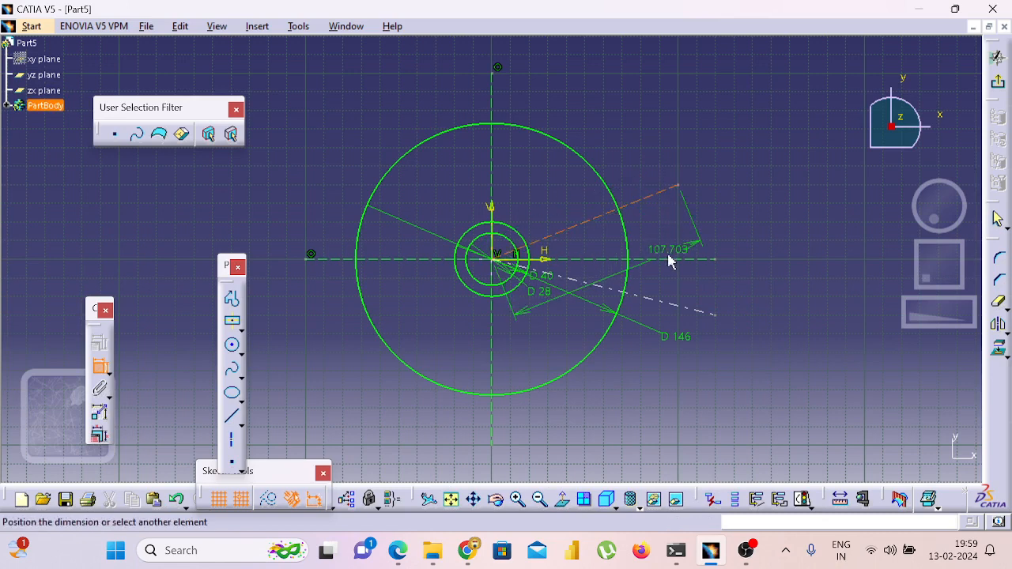
{"action": "left_click", "coordinate": [672, 261]}
{"action": "left_click", "coordinate": [735, 242]}
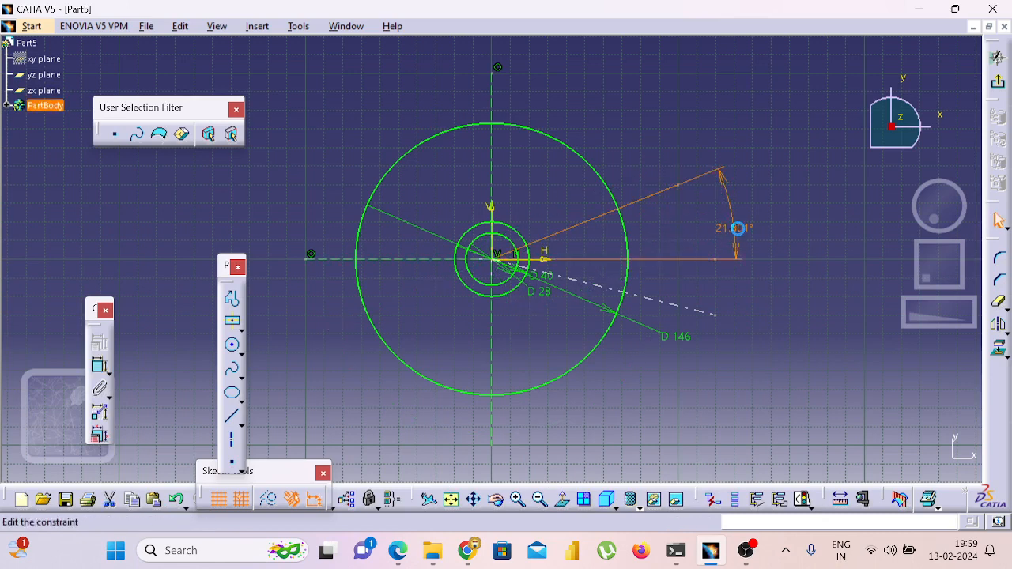
{"action": "double_click", "coordinate": [734, 230]}
{"action": "type", "text": "15"}
{"action": "key", "text": "Return"}
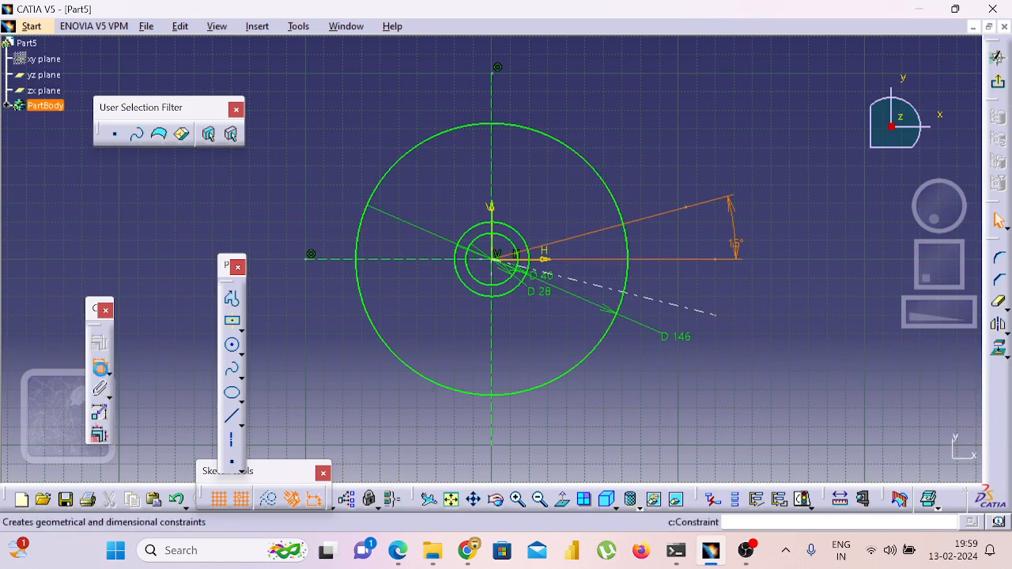
Dimension the angle between the horizontal axis and the lower slanted axis, and set it to 15°
{"action": "left_click", "coordinate": [99, 365]}
{"action": "left_click", "coordinate": [700, 260]}
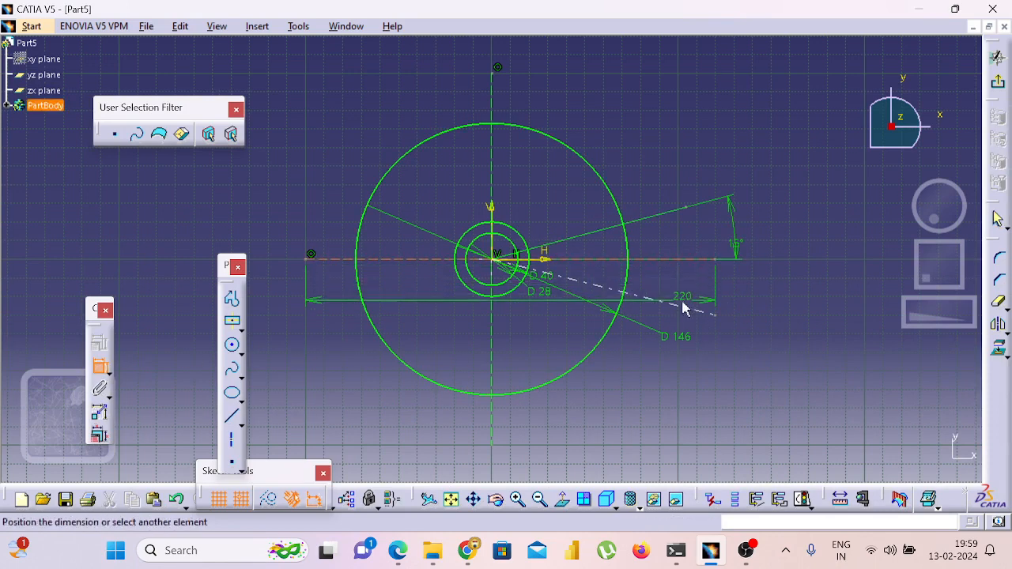
{"action": "left_click", "coordinate": [684, 306]}
{"action": "left_click", "coordinate": [781, 297]}
{"action": "double_click", "coordinate": [781, 296]}
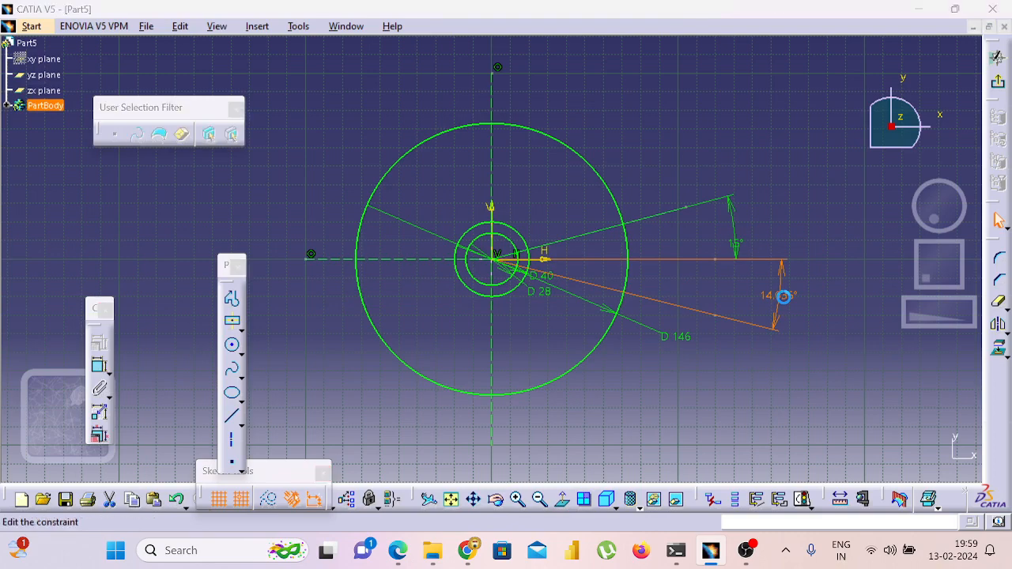
{"action": "type", "text": "15"}
{"action": "key", "text": "Return"}
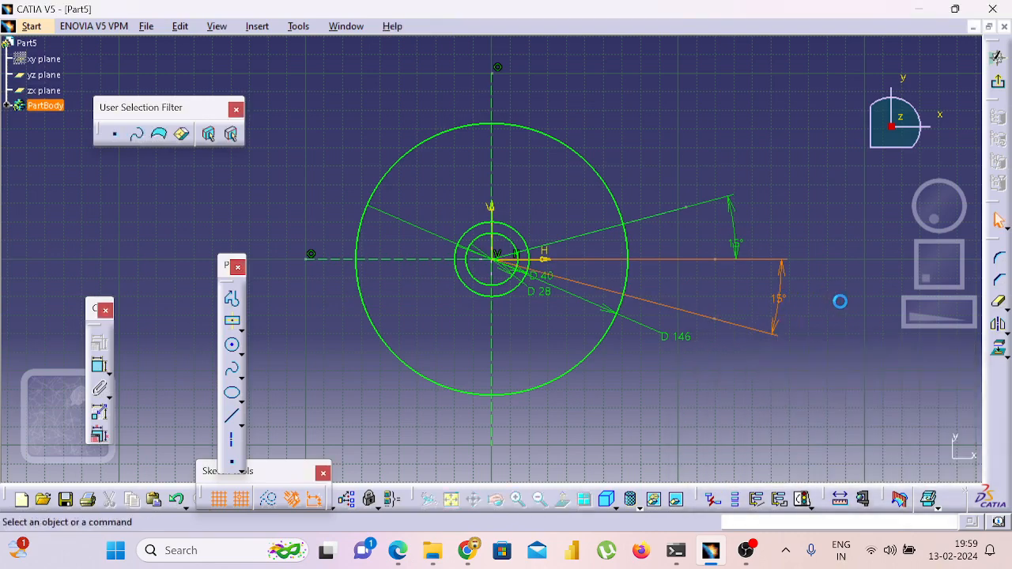
Compare the sketch with the star drawing in the Edge PDF, examining the arm shapes and their dimensions, and return to CATIA
{"action": "key", "text": "alt+Tab"}
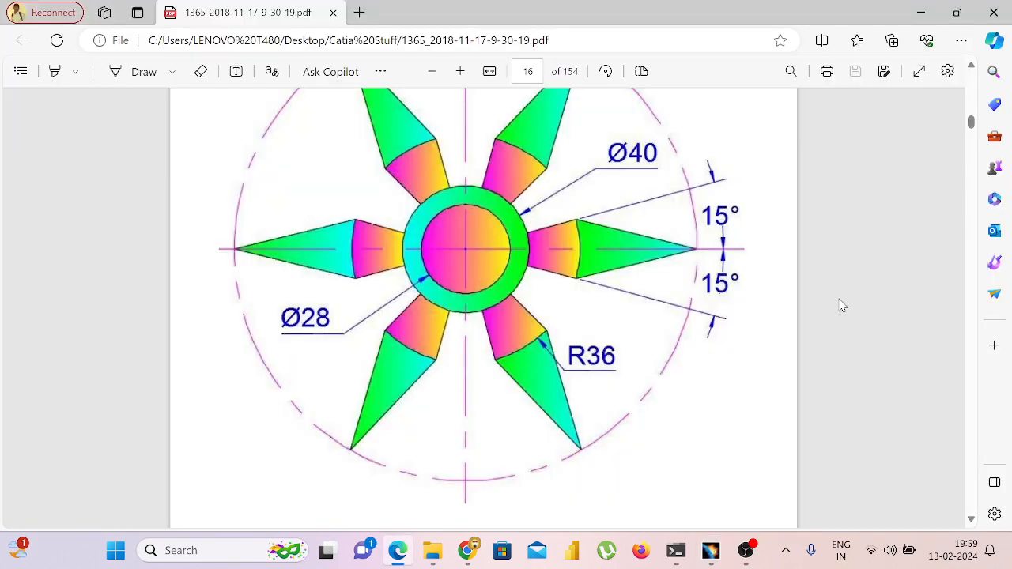
{"action": "key", "text": "alt+Tab"}
{"action": "key", "text": "alt+Tab"}
{"action": "key", "text": "alt+Tab"}
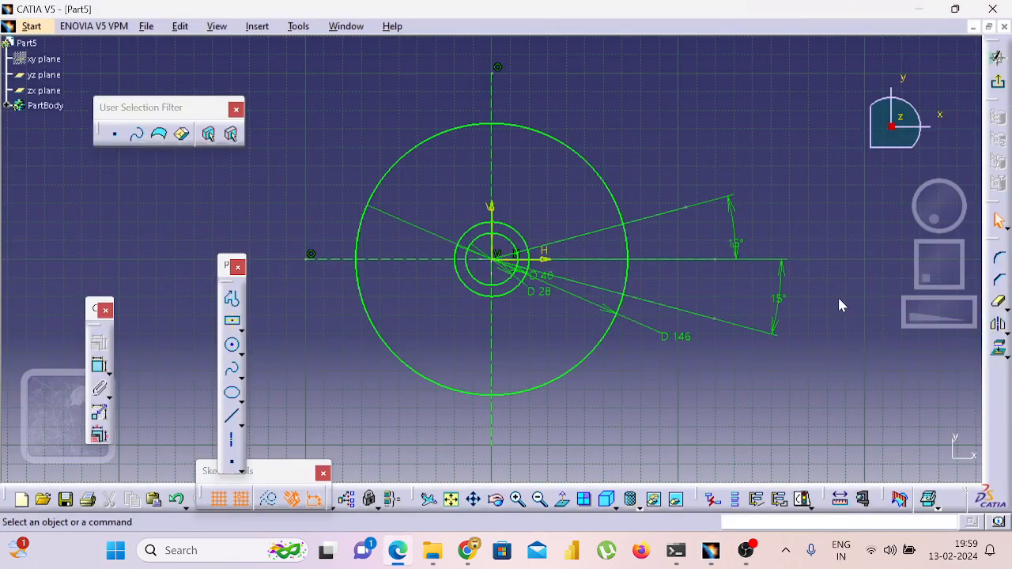
{"action": "key", "text": "alt+Tab"}
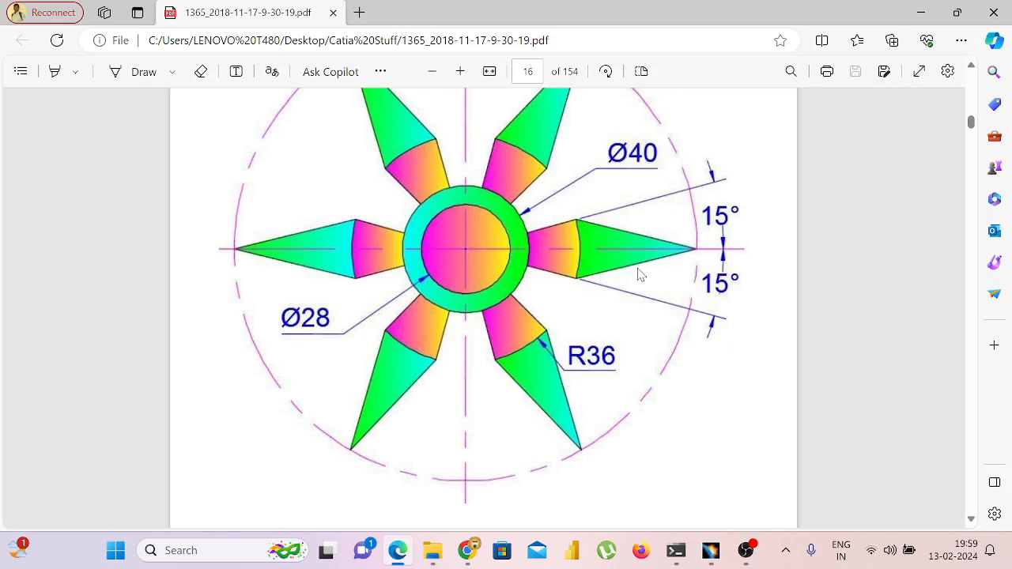
{"action": "scroll", "coordinate": [641, 275], "scroll_direction": "up", "scroll_amount": 1}
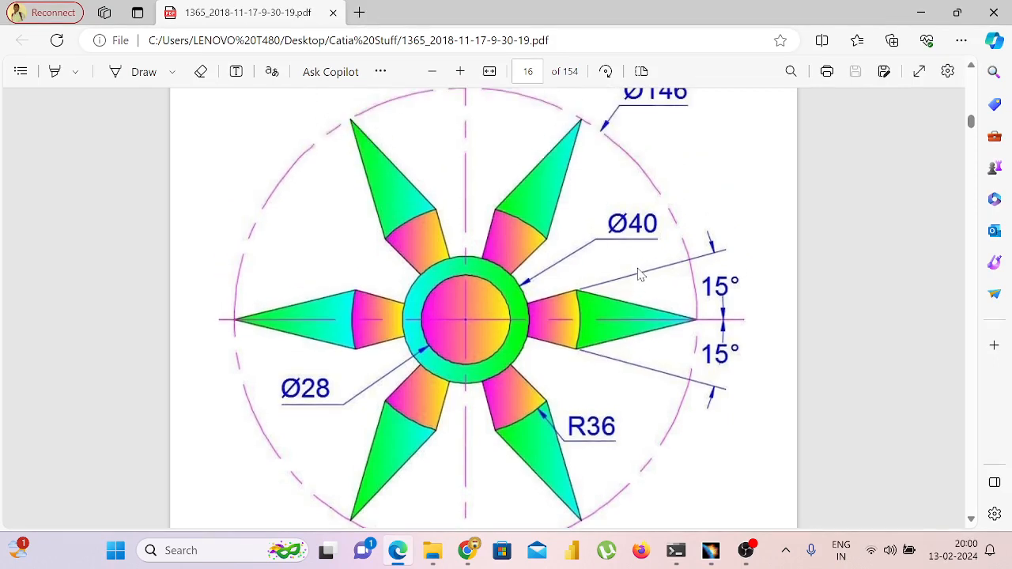
{"action": "scroll", "coordinate": [641, 274], "scroll_direction": "up", "scroll_amount": 1}
{"action": "scroll", "coordinate": [641, 274], "scroll_direction": "down", "scroll_amount": 3}
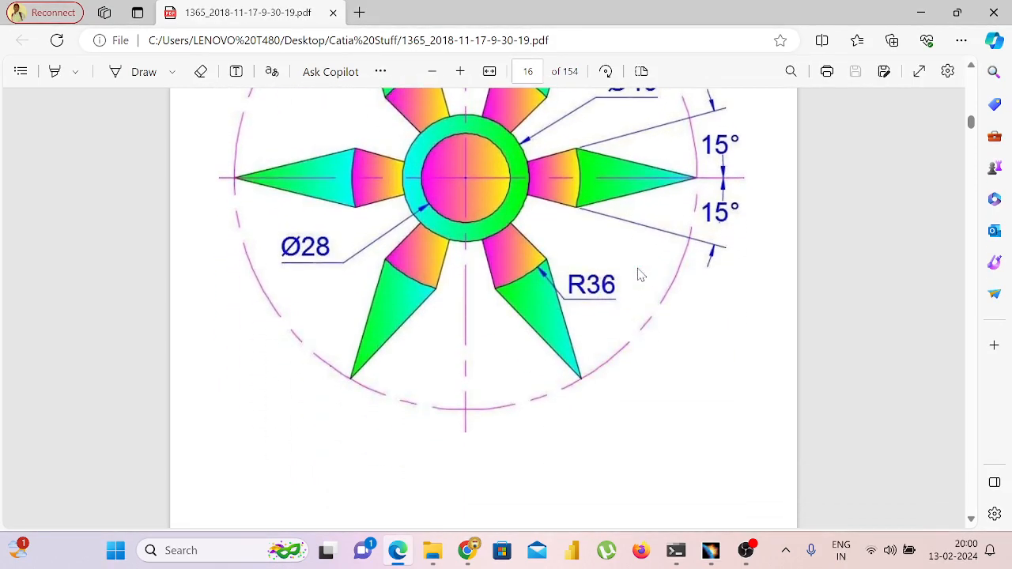
{"action": "key", "text": "alt+Tab"}
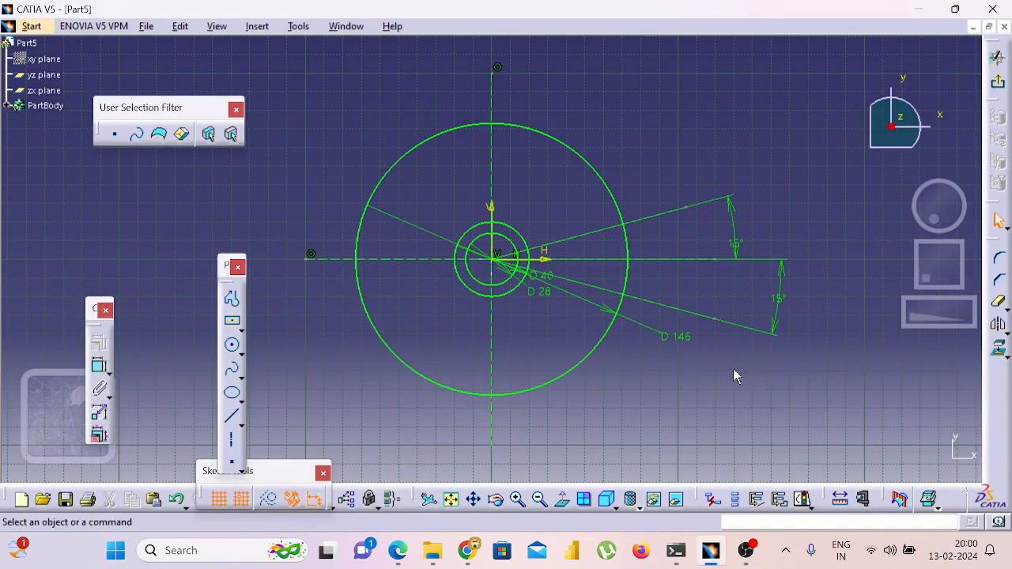
{"action": "left_click", "coordinate": [517, 499]}
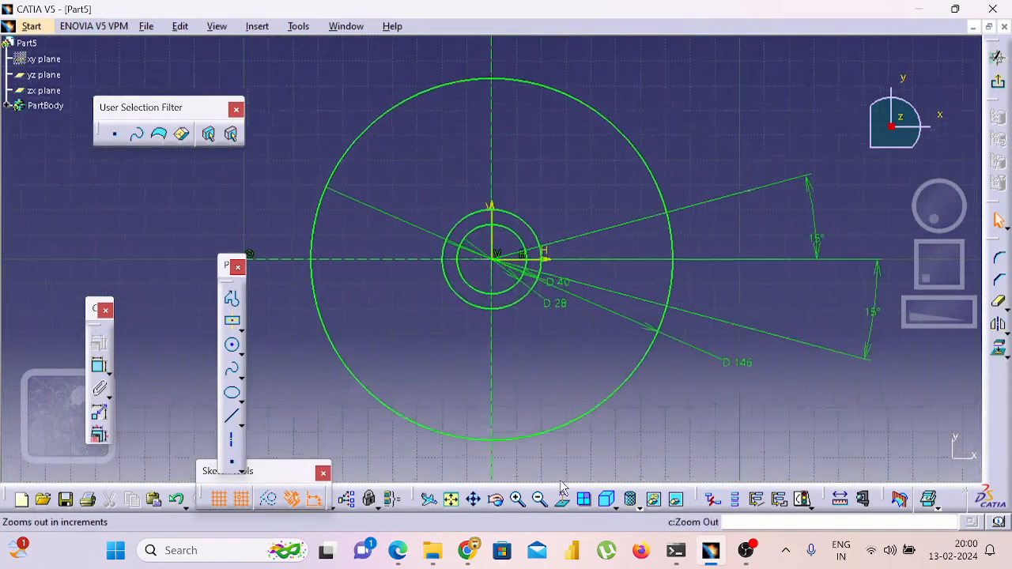
{"action": "key", "text": "alt+Tab"}
{"action": "key", "text": "alt+Tab"}
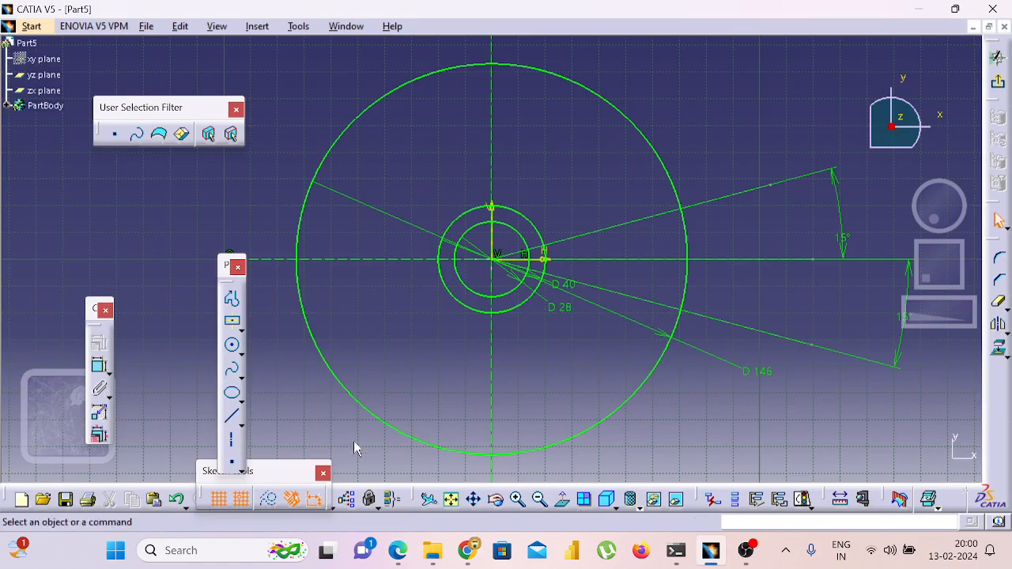
{"action": "key", "text": "alt+Tab"}
{"action": "key", "text": "alt+Tab"}
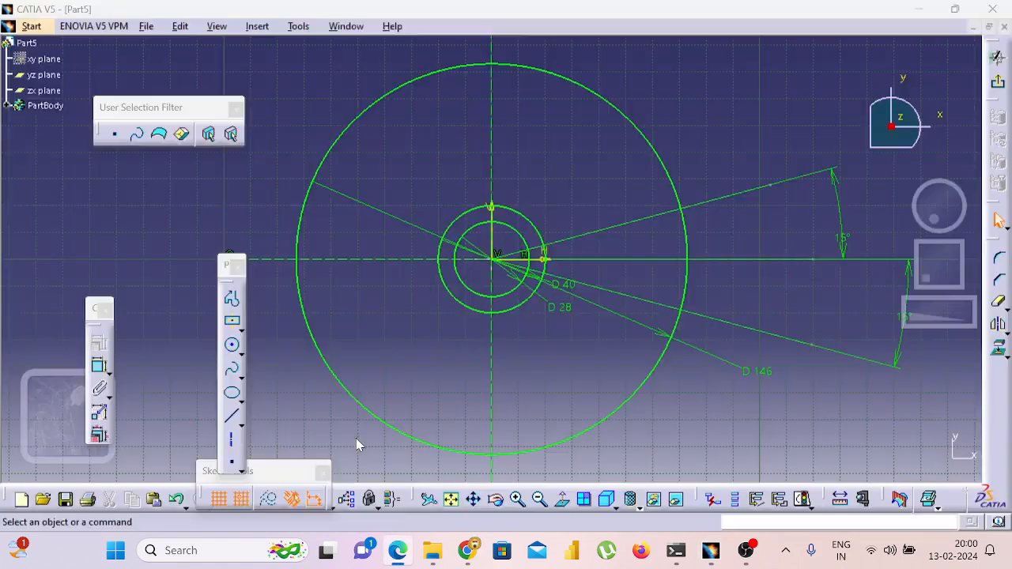
{"action": "key", "text": "alt+Tab"}
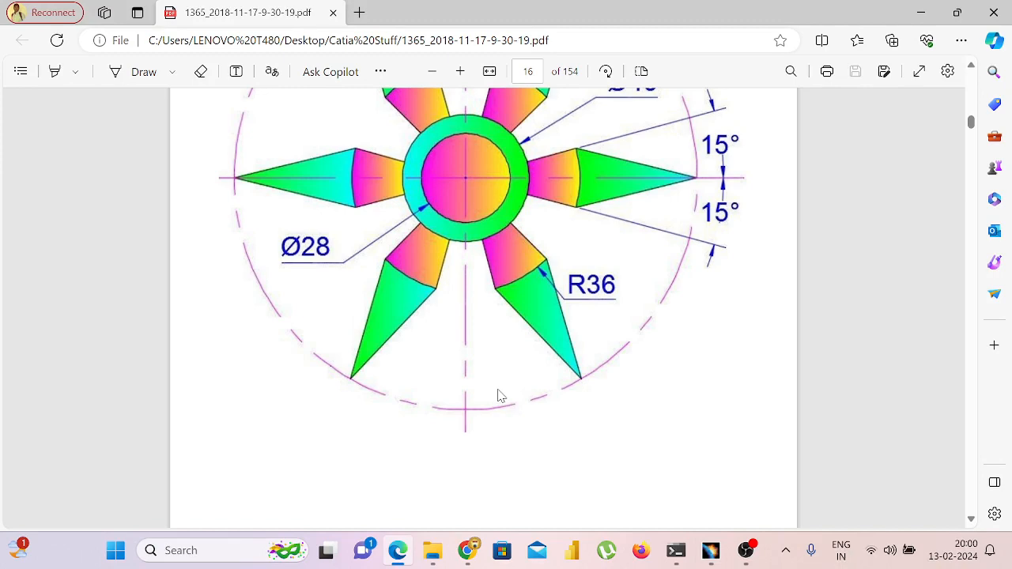
{"action": "key", "text": "alt+Tab"}
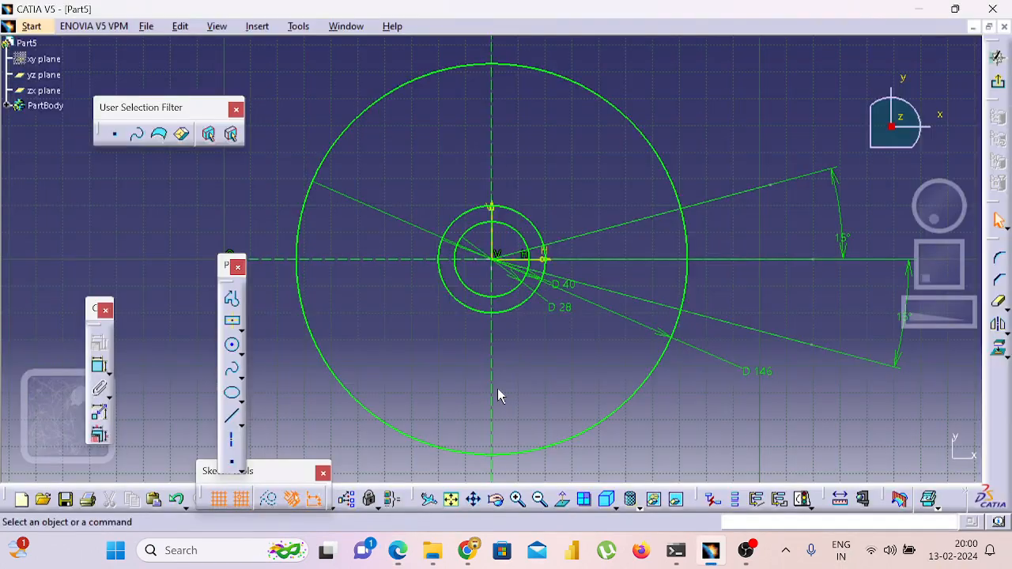
{"action": "key", "text": "alt+Tab"}
{"action": "key", "text": "alt+Tab"}
{"action": "key", "text": "alt+Tab"}
{"action": "key", "text": "alt+Tab"}
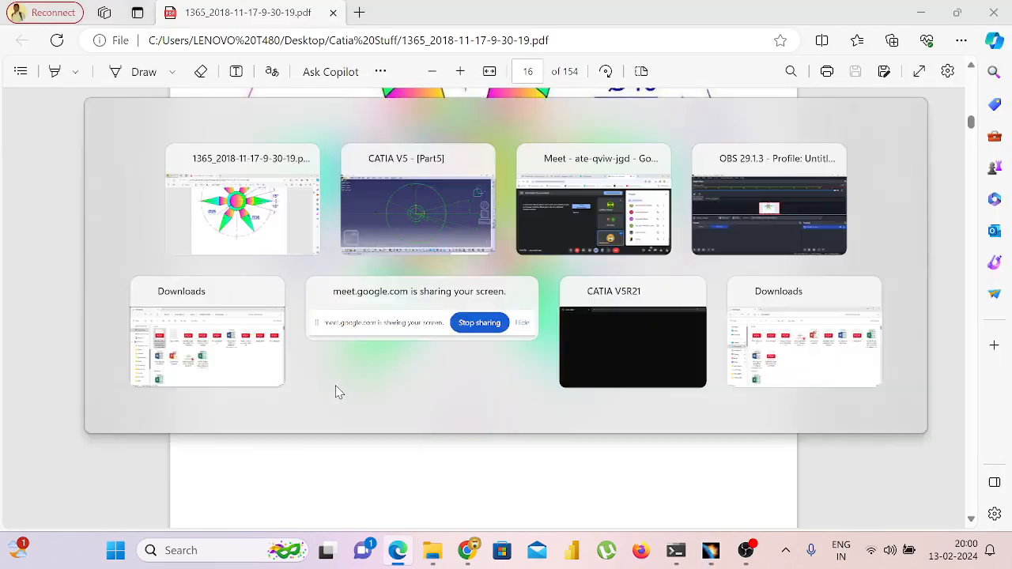
{"action": "key", "text": "alt+Tab"}
{"action": "key", "text": "alt+Tab"}
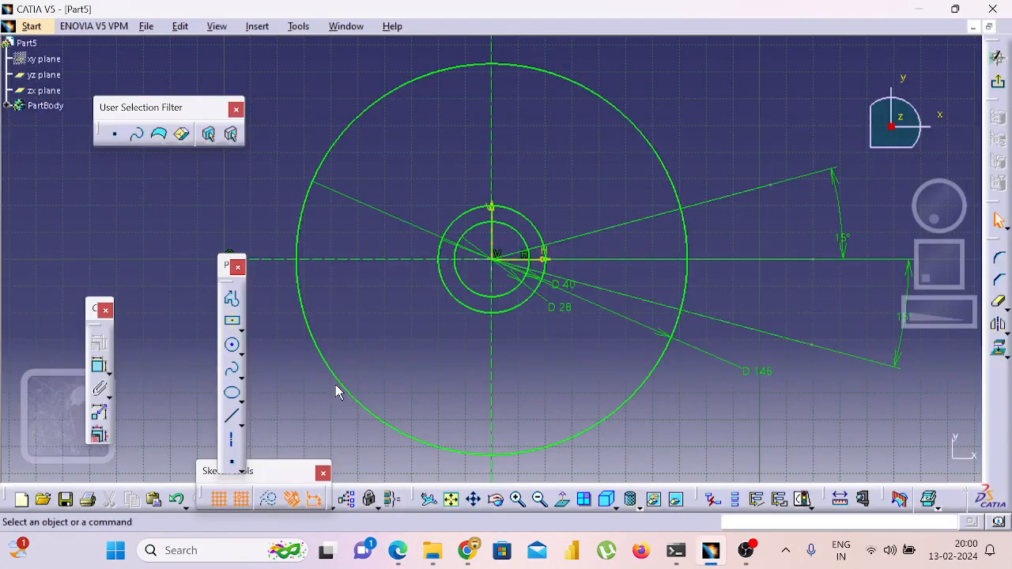
{"action": "key", "text": "alt+Tab"}
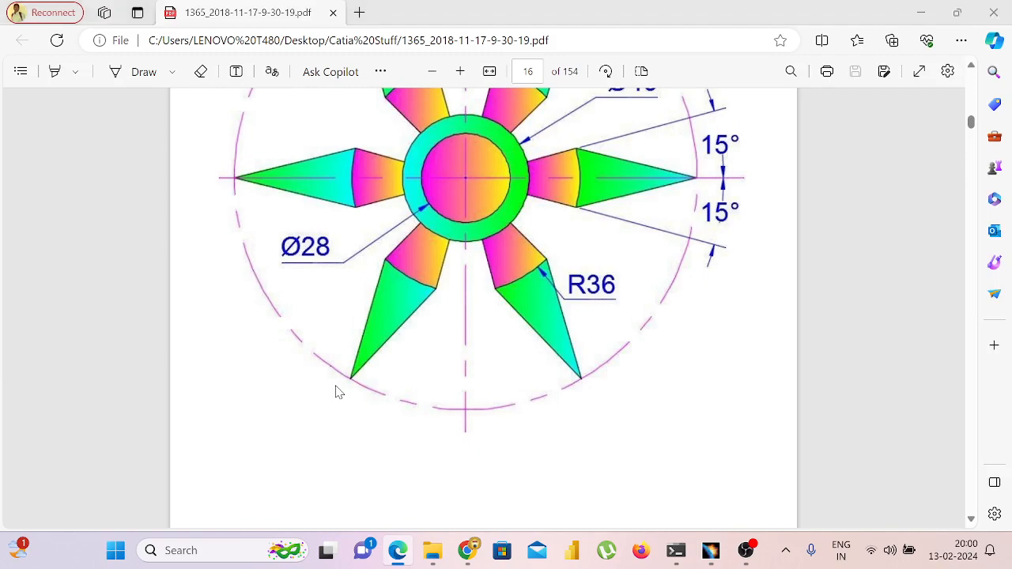
{"action": "key", "text": "alt+Tab"}
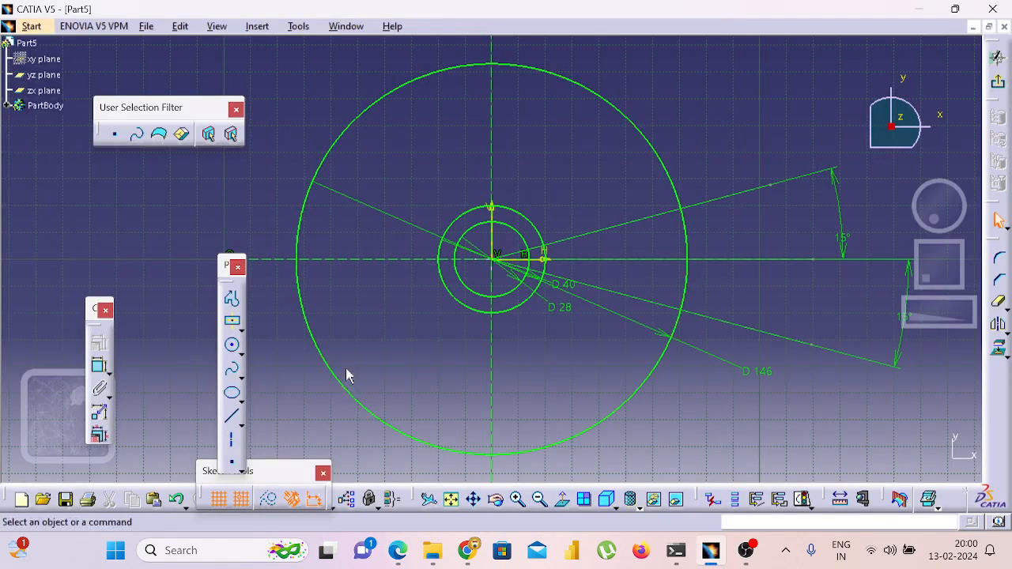
Draw two arm-tip lines from the upper and lower 15° axes, about 40 mm horizontally from the origin, meeting where the 146 mm circle crosses the horizontal axis
{"action": "left_click", "coordinate": [231, 416]}
{"action": "left_click", "coordinate": [599, 231]}
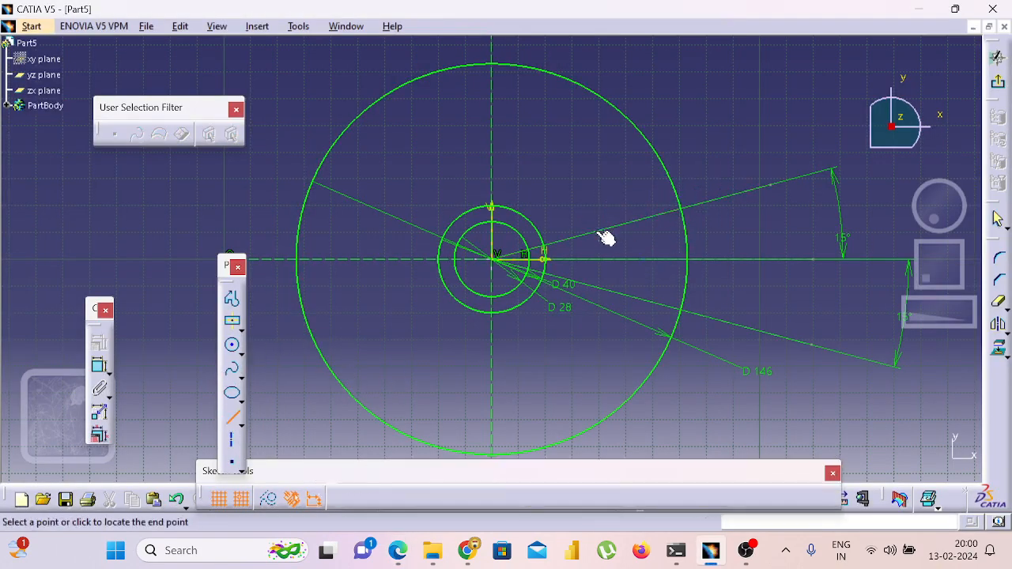
{"action": "left_click", "coordinate": [689, 259]}
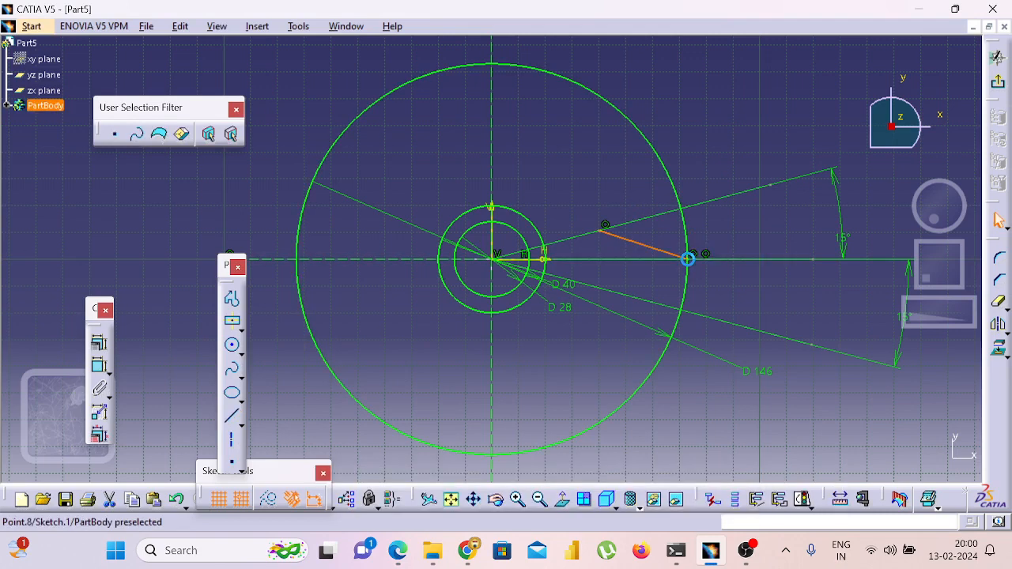
{"action": "left_click", "coordinate": [231, 415]}
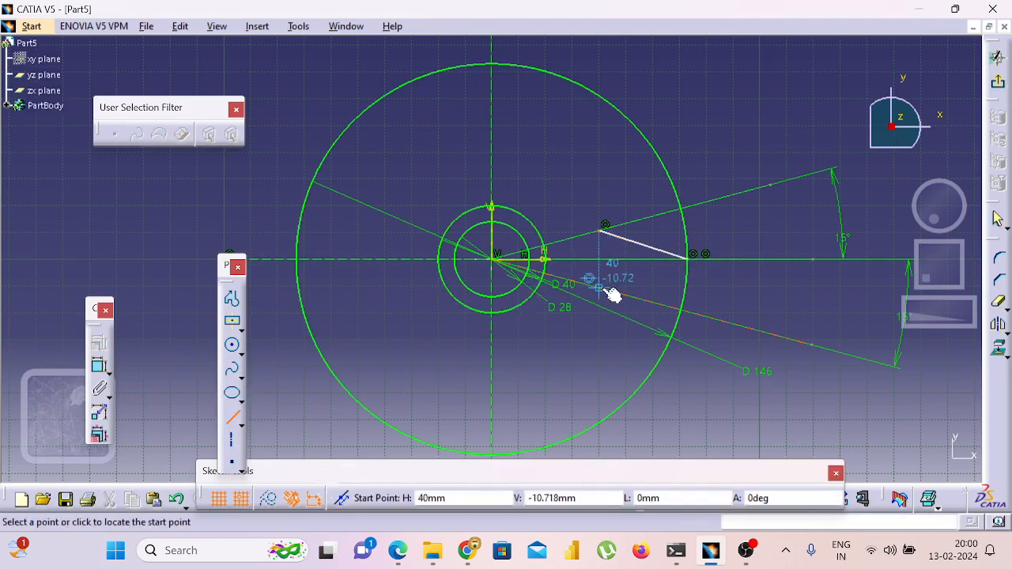
{"action": "left_click", "coordinate": [603, 286]}
{"action": "left_click", "coordinate": [684, 259]}
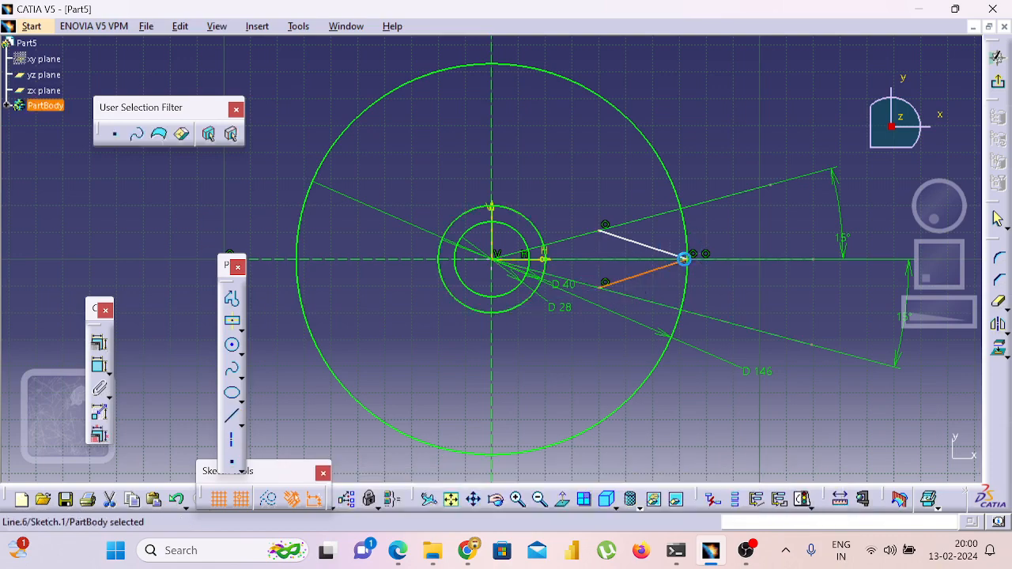
Check the star drawing in the Edge PDF, then draw an arc centred on the arm tip, radius about 34.7 mm, joining both tip lines' inner ends
{"action": "left_click", "coordinate": [753, 293]}
{"action": "key", "text": "alt+Tab"}
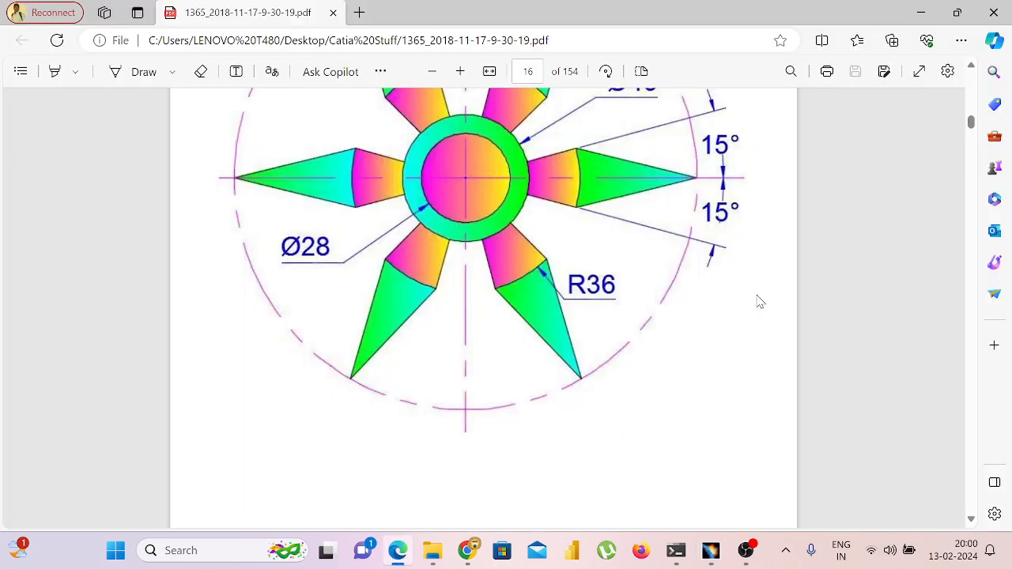
{"action": "key", "text": "alt+Tab"}
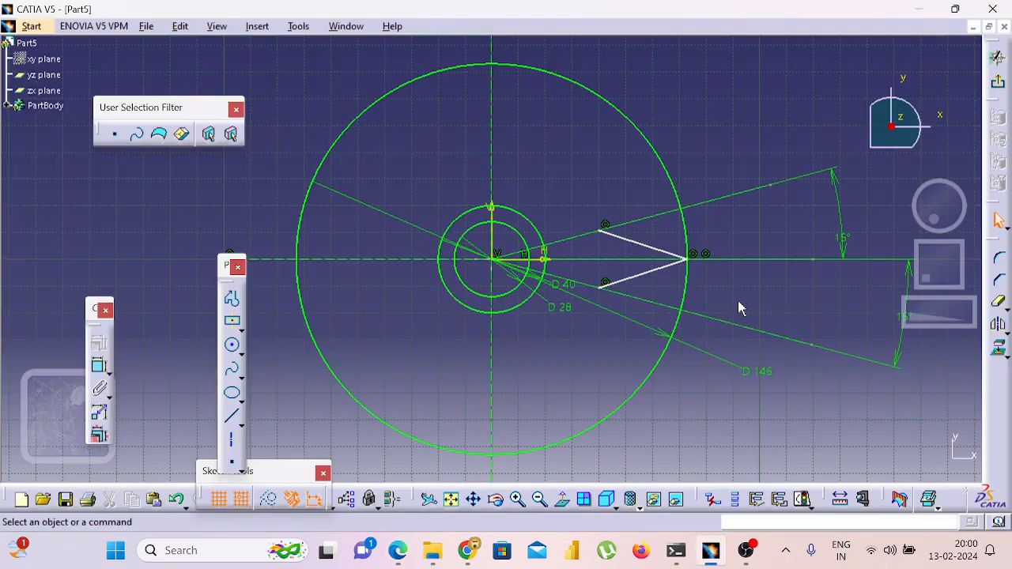
{"action": "left_click", "coordinate": [242, 353]}
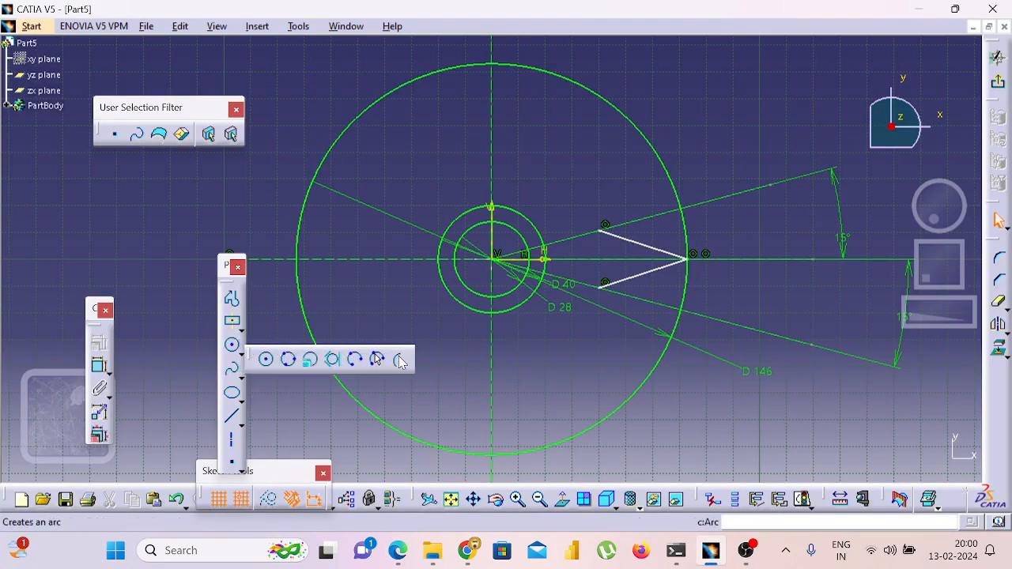
{"action": "left_click", "coordinate": [400, 361]}
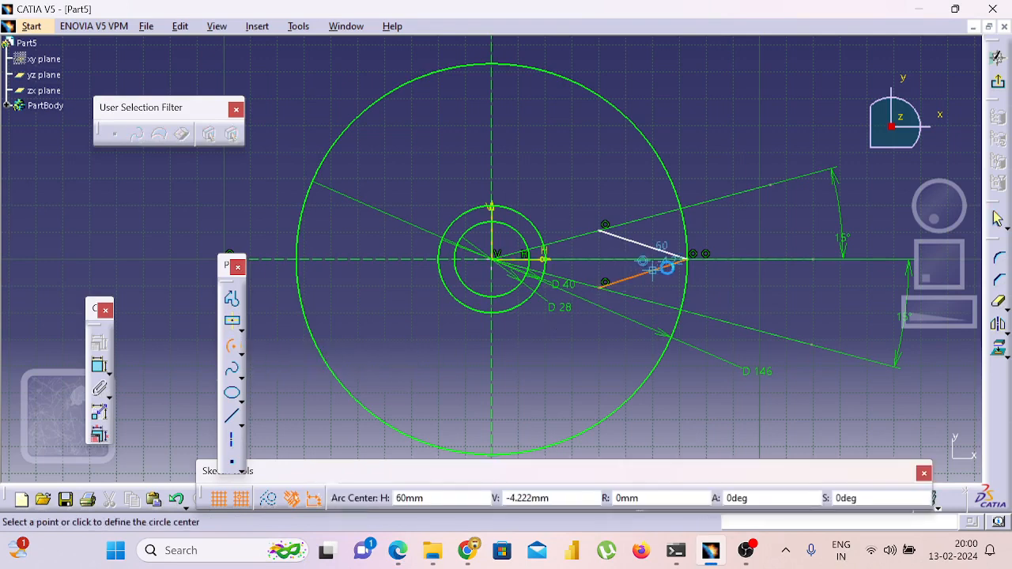
{"action": "left_click", "coordinate": [687, 259]}
{"action": "left_click", "coordinate": [603, 229]}
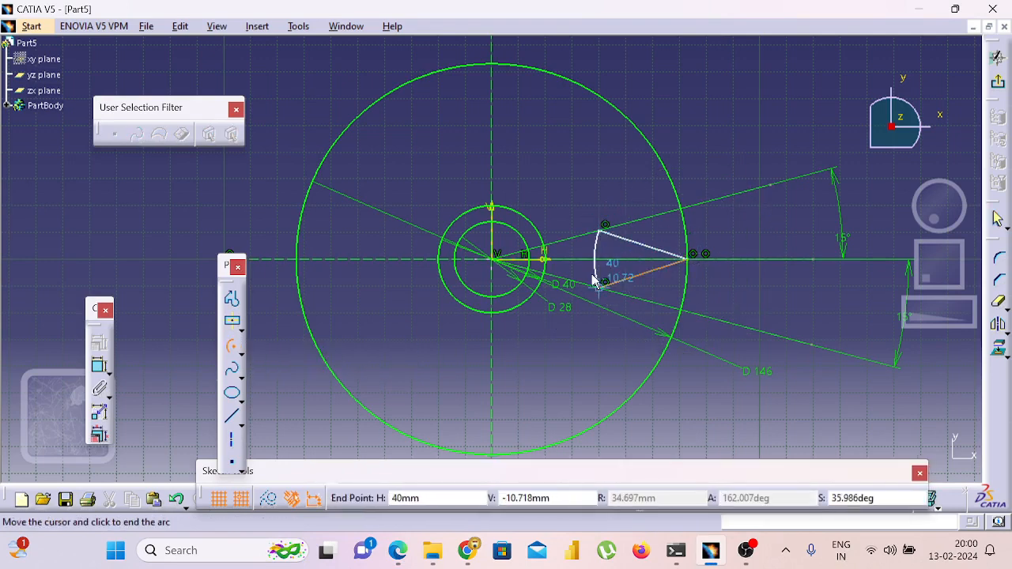
{"action": "left_click", "coordinate": [595, 286]}
{"action": "left_click", "coordinate": [764, 295]}
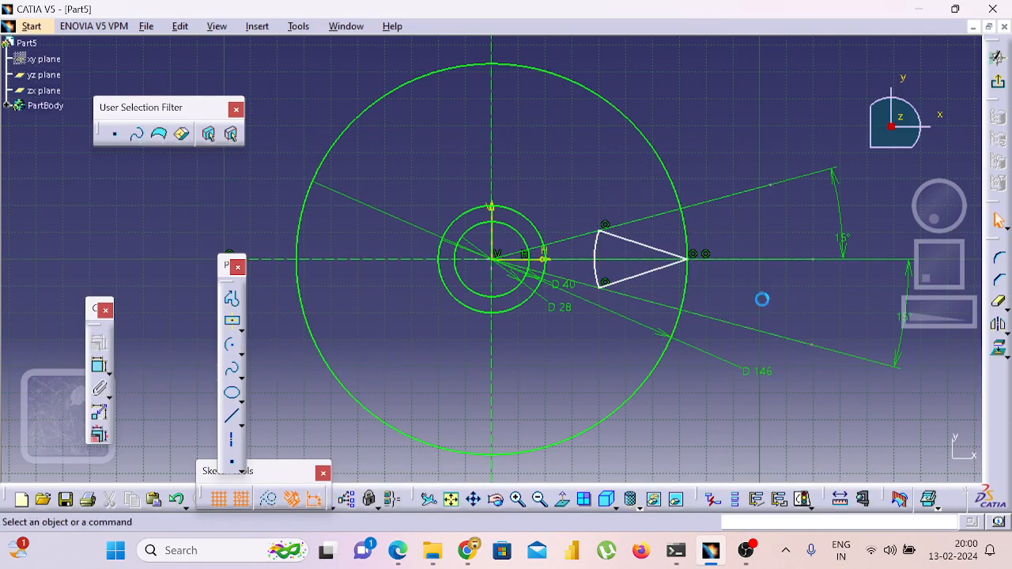
Dimension the arc's radius and set it to 36 mm
{"action": "left_click", "coordinate": [95, 368]}
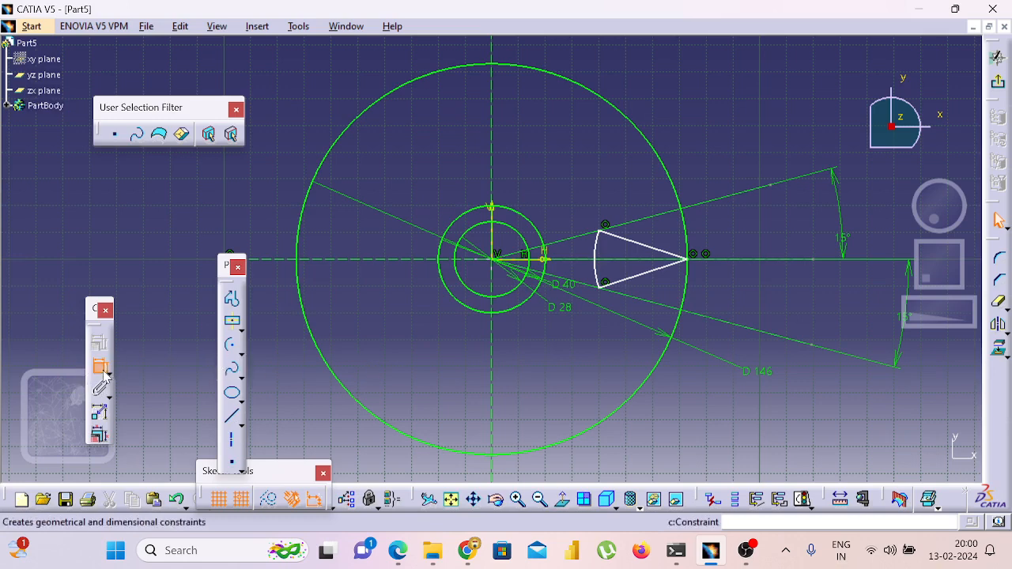
{"action": "left_click", "coordinate": [595, 246]}
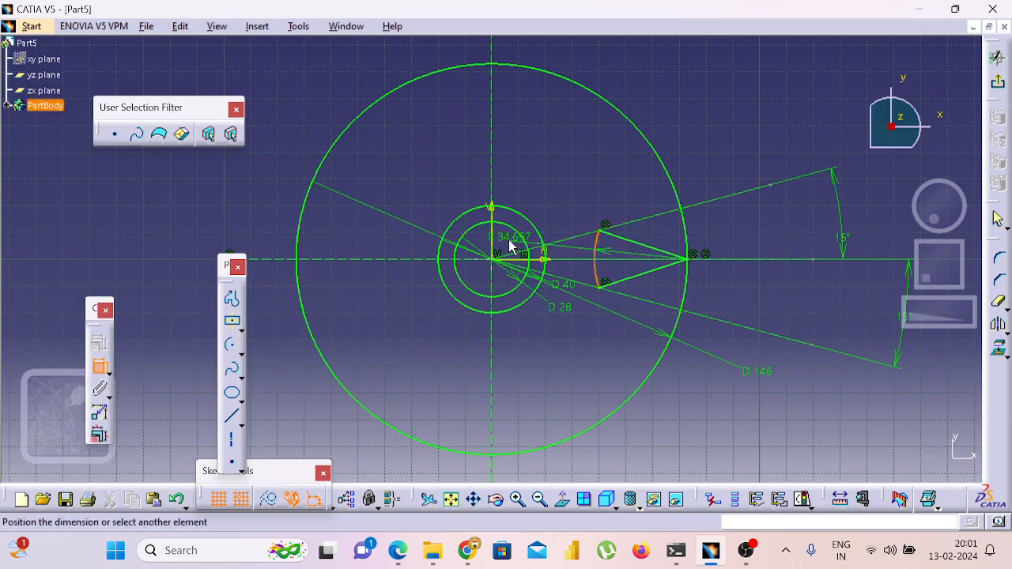
{"action": "left_click", "coordinate": [545, 179]}
{"action": "double_click", "coordinate": [536, 202]}
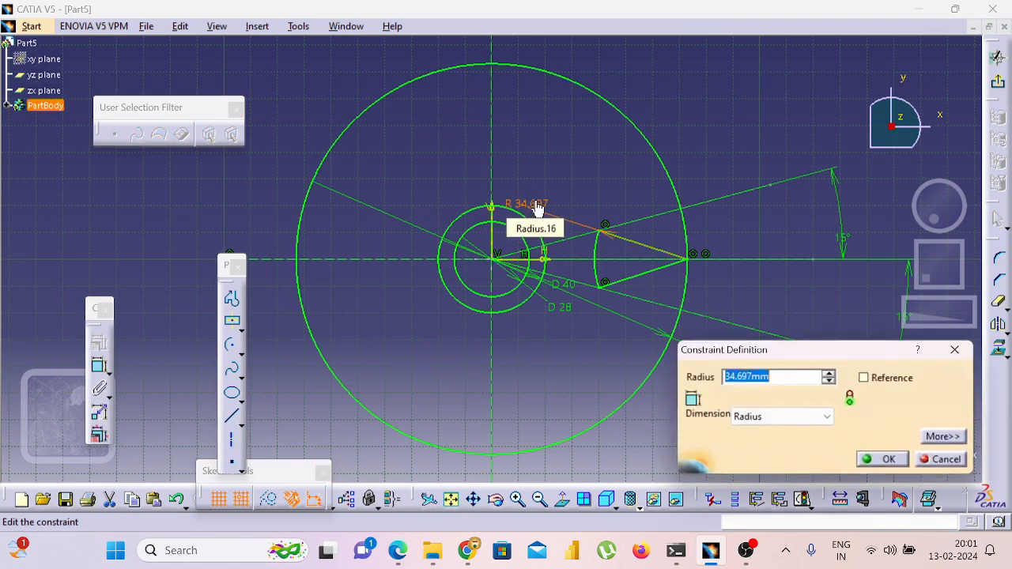
{"action": "type", "text": "36"}
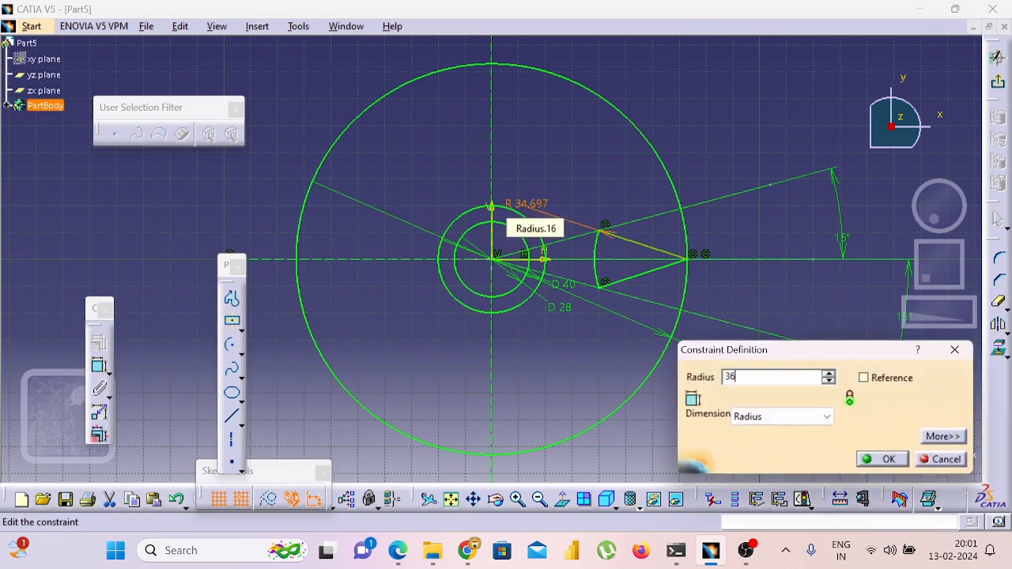
{"action": "key", "text": "Return"}
{"action": "left_click", "coordinate": [608, 205]}
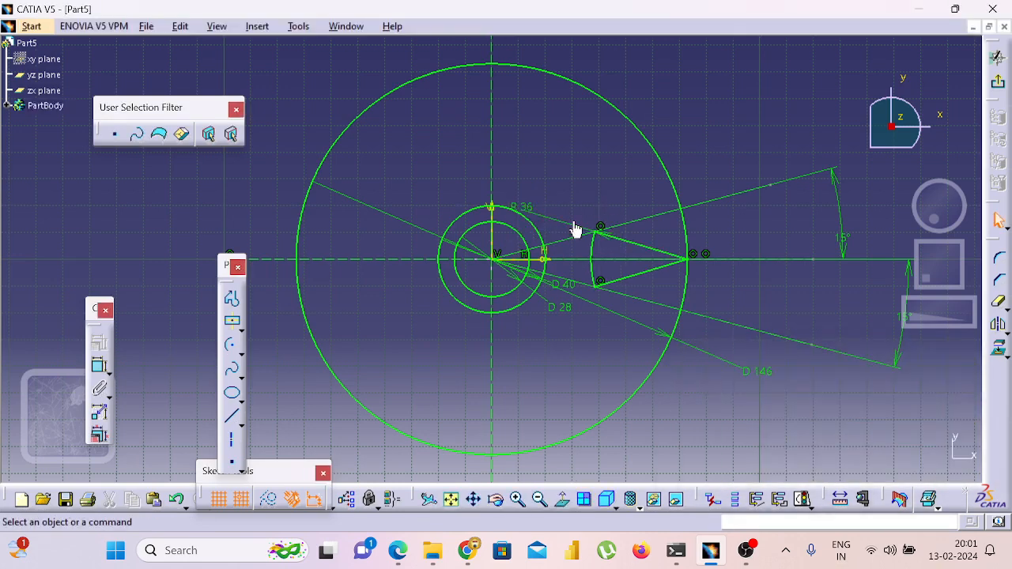
Delete the arc's radius dimension and check the arm's shape against the star drawing in the Edge PDF
{"action": "left_click", "coordinate": [541, 223]}
{"action": "key", "text": "Delete"}
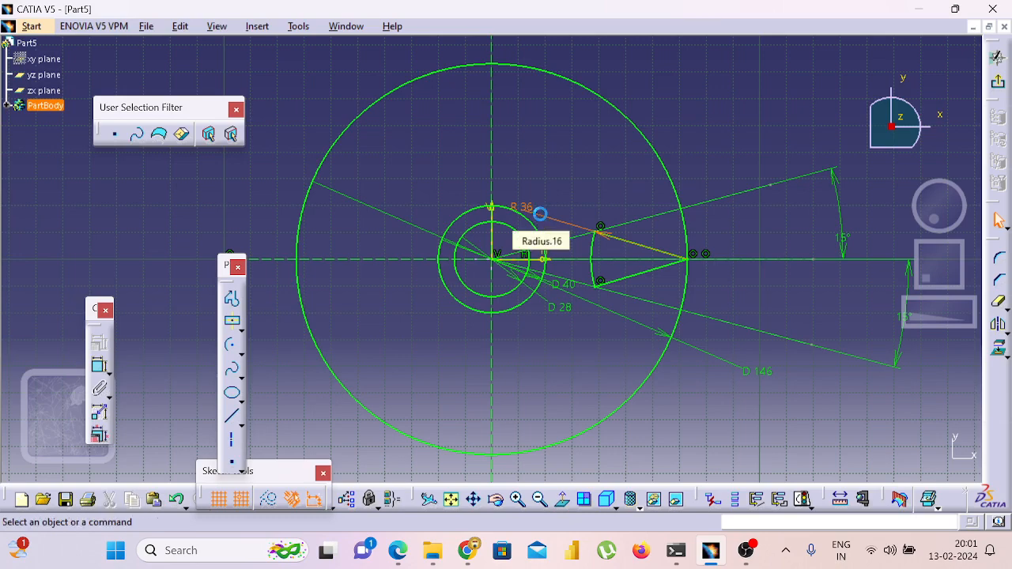
{"action": "key", "text": "alt+Tab"}
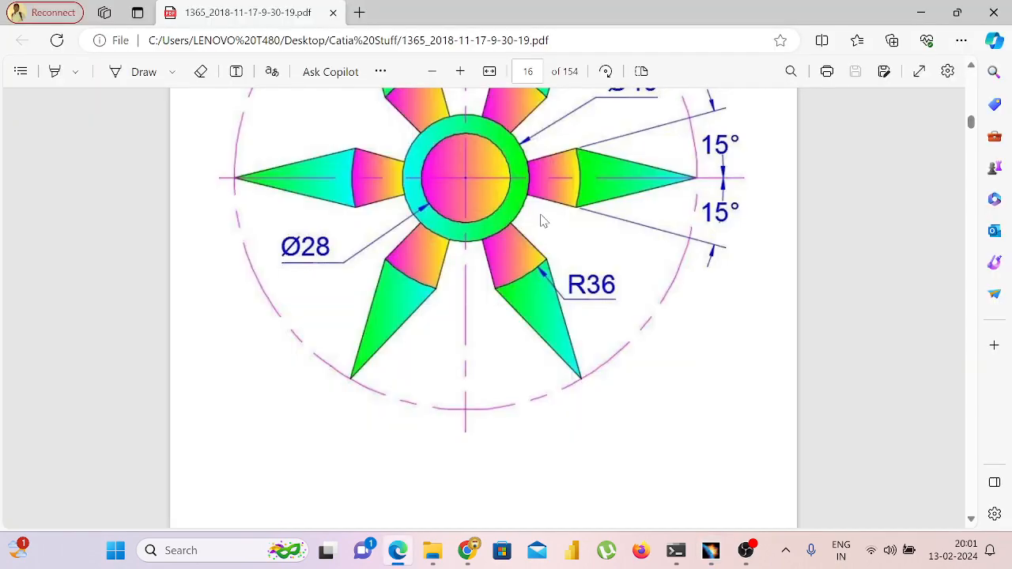
{"action": "key", "text": "alt+Tab"}
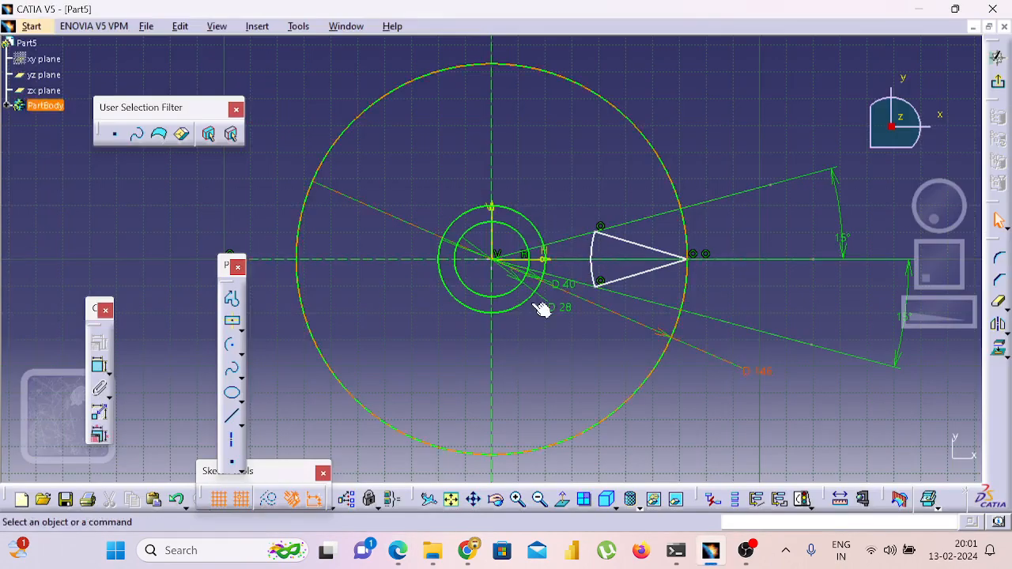
Draw a line along the upper 15° axis from the 40 mm circle to the arc's upper end
{"action": "left_click", "coordinate": [231, 417]}
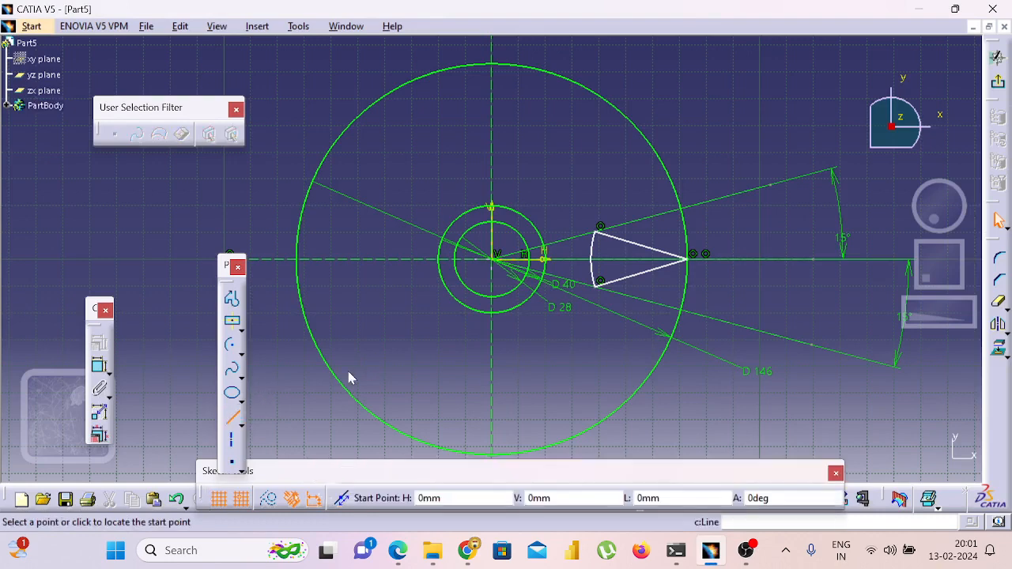
{"action": "left_click", "coordinate": [545, 256]}
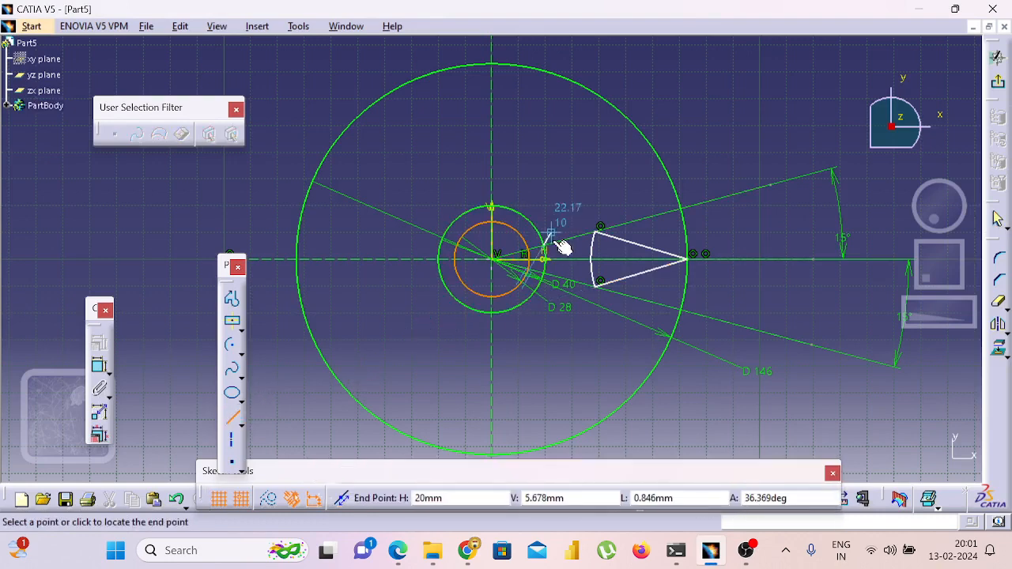
{"action": "left_click", "coordinate": [601, 228]}
{"action": "left_click", "coordinate": [232, 417]}
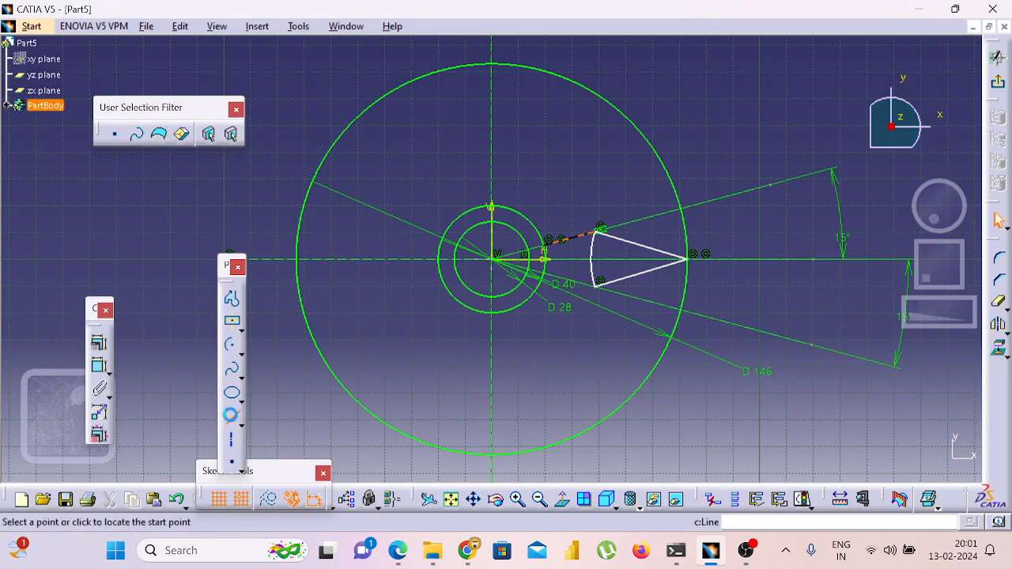
{"action": "left_click", "coordinate": [601, 290]}
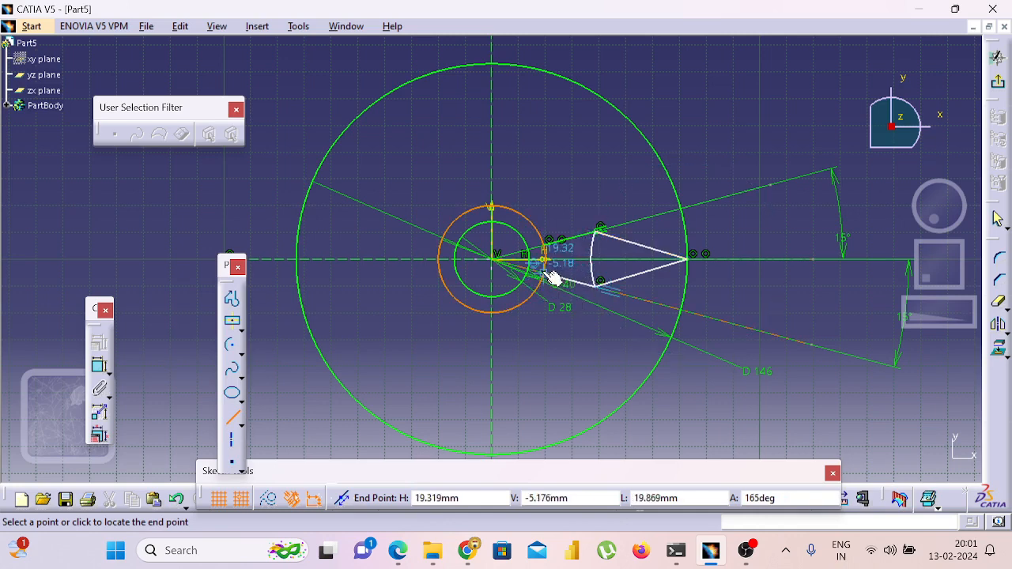
{"action": "key", "text": "Escape"}
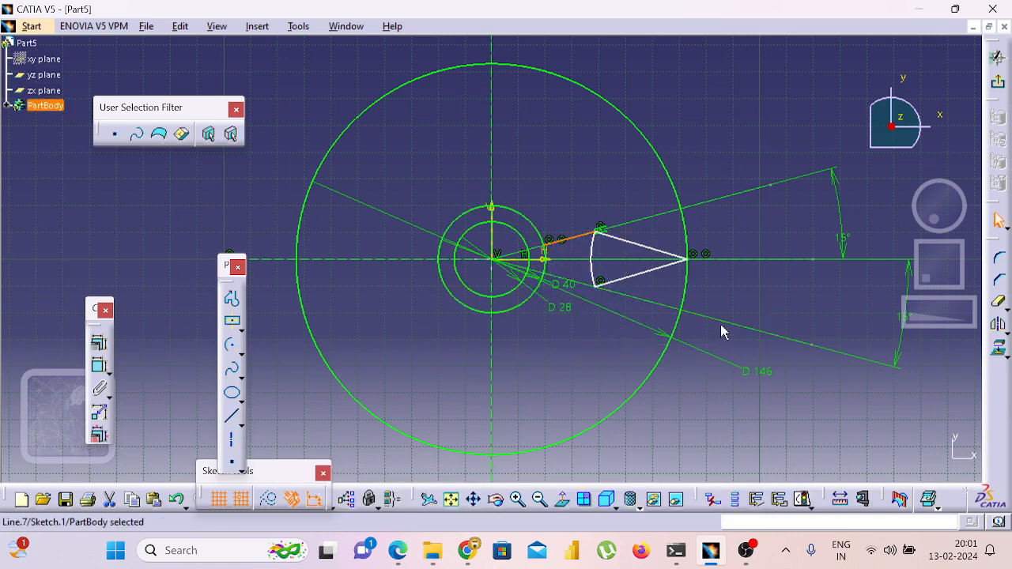
Delete the lower and upper slanted 15° axes
{"action": "left_click", "coordinate": [733, 321]}
{"action": "key", "text": "Delete"}
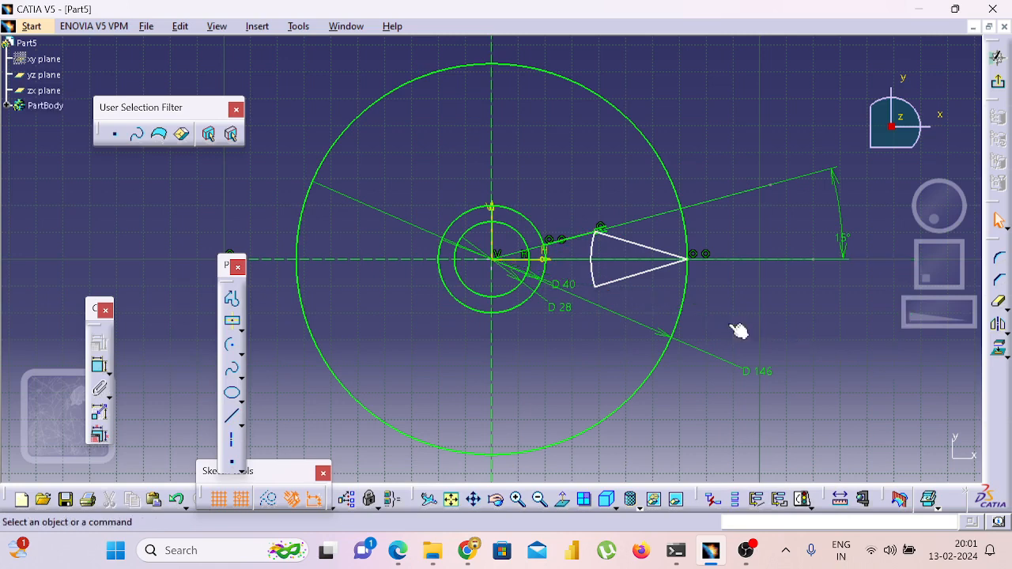
{"action": "left_click", "coordinate": [654, 212]}
{"action": "key", "text": "Delete"}
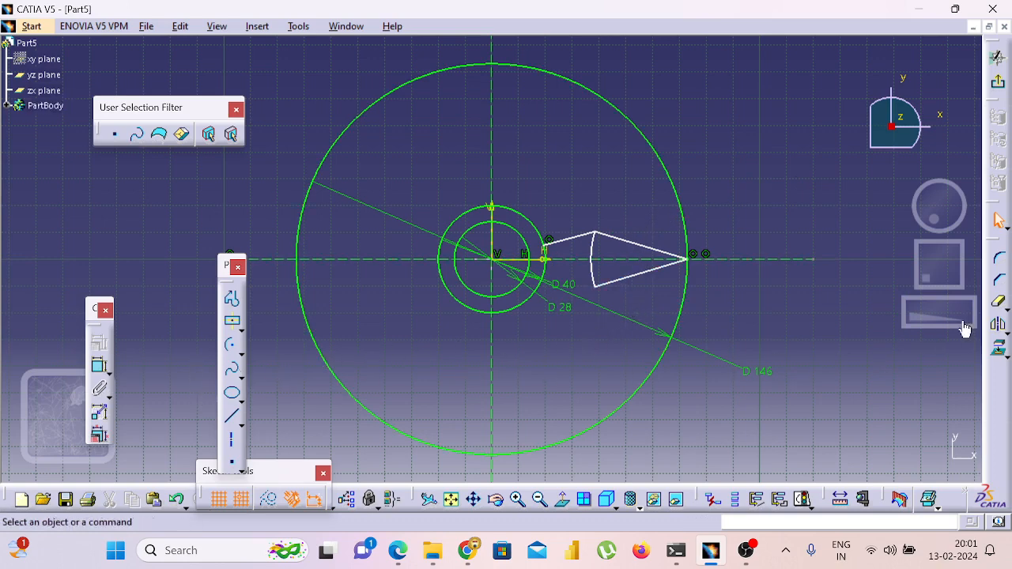
Mirror the arm's upper inner line about the horizontal axis to form the lower inner line
{"action": "left_click", "coordinate": [570, 242]}
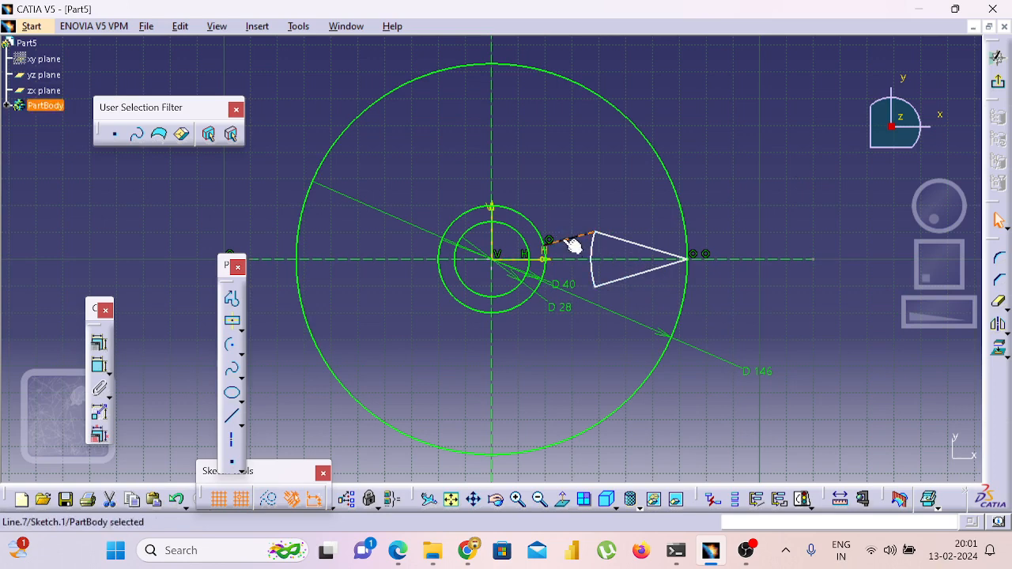
{"action": "left_click", "coordinate": [998, 324]}
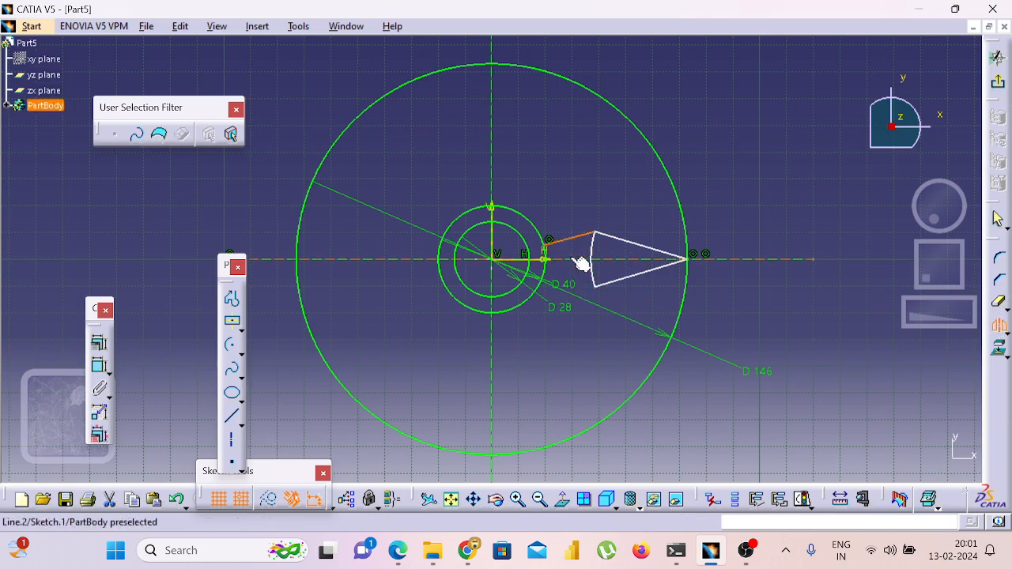
{"action": "left_click", "coordinate": [571, 257]}
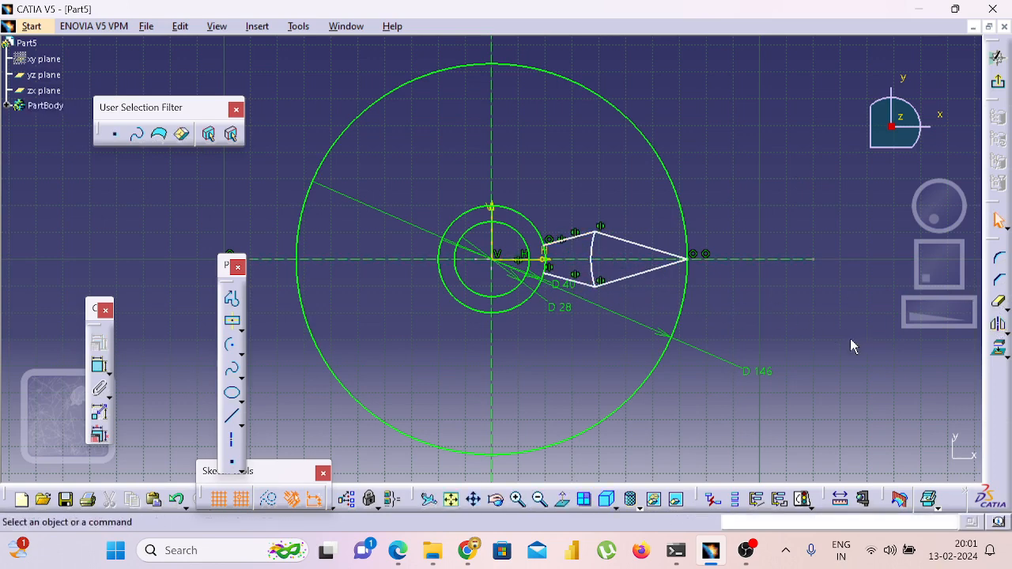
Compare the outlined arm with the star drawing in the Edge PDF, examining the six arms' arrangement and dimensions, and return to CATIA
{"action": "key", "text": "alt+Tab"}
{"action": "key", "text": "alt+Tab"}
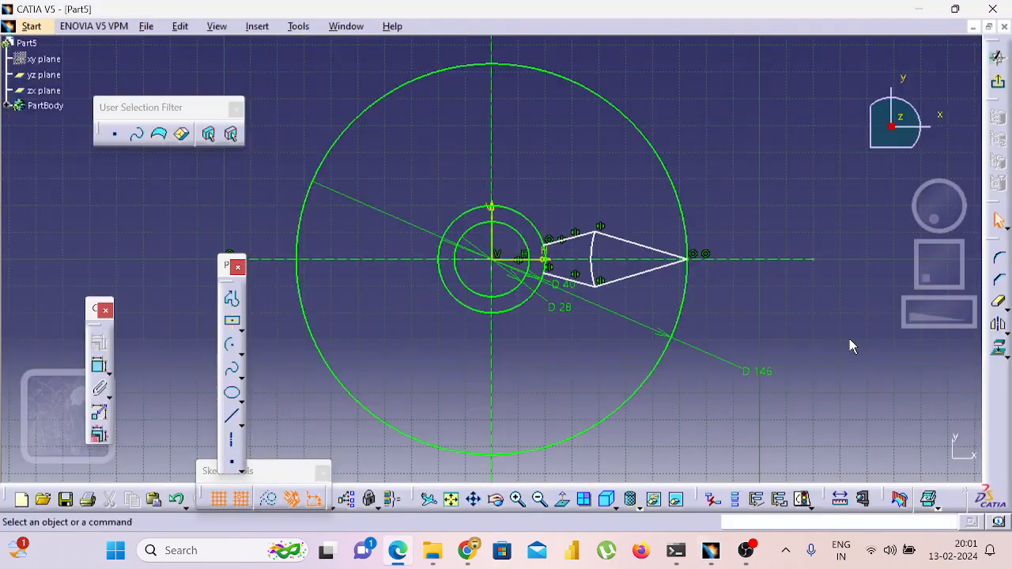
{"action": "key", "text": "alt+Tab"}
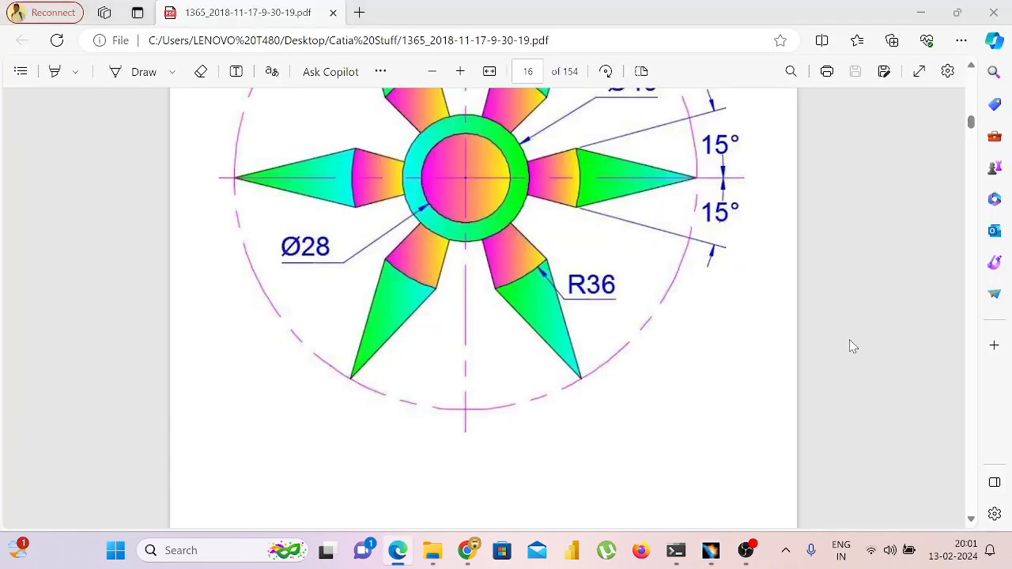
{"action": "key", "text": "alt+Tab"}
{"action": "key", "text": "alt+Tab"}
{"action": "scroll", "coordinate": [702, 346], "scroll_direction": "down", "scroll_amount": 1}
{"action": "scroll", "coordinate": [703, 347], "scroll_direction": "up", "scroll_amount": 4}
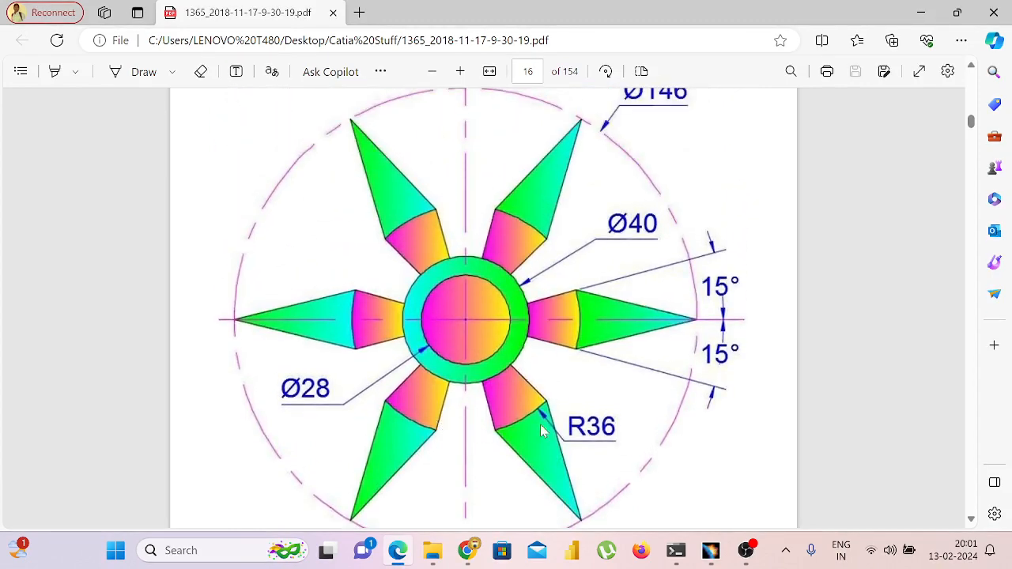
{"action": "key", "text": "alt+Tab"}
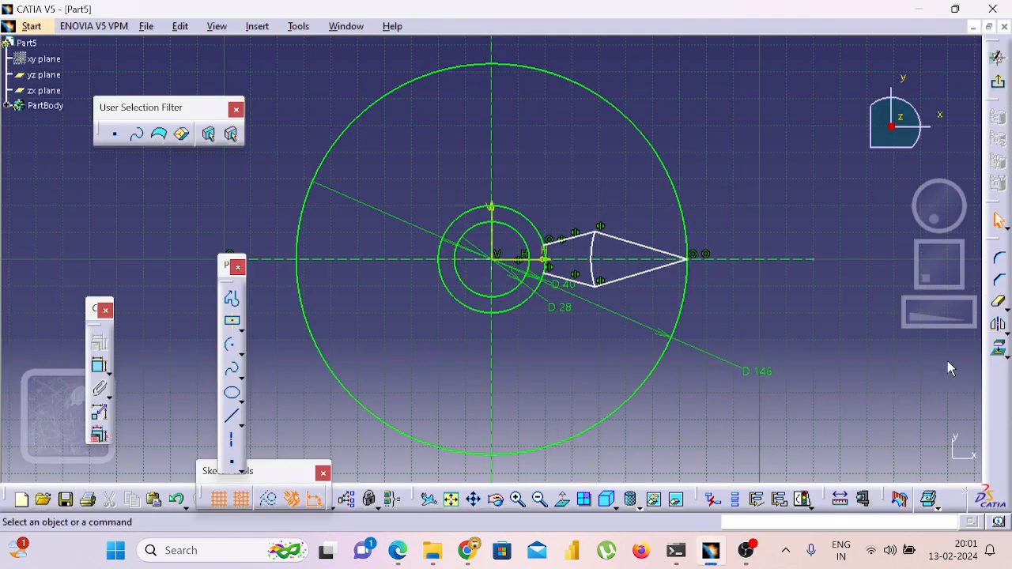
{"action": "key", "text": "alt+Tab"}
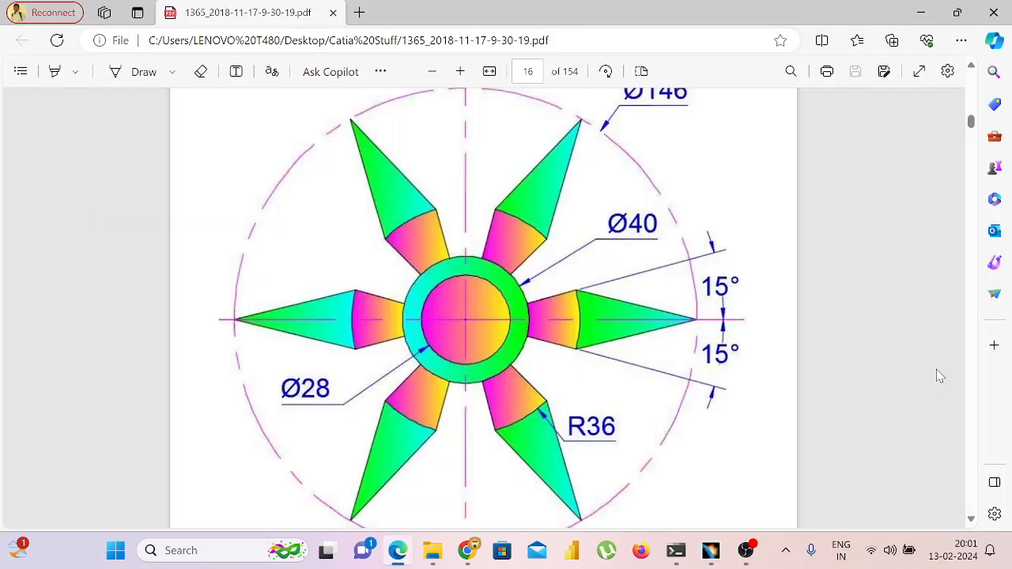
{"action": "key", "text": "alt+Tab"}
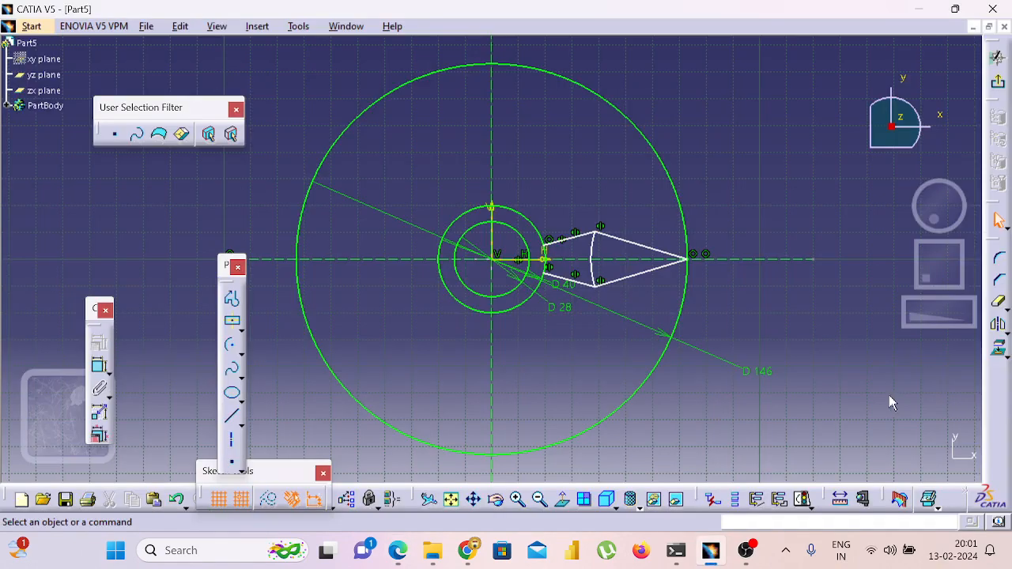
{"action": "left_click", "coordinate": [242, 355]}
{"action": "left_click", "coordinate": [1002, 327]}
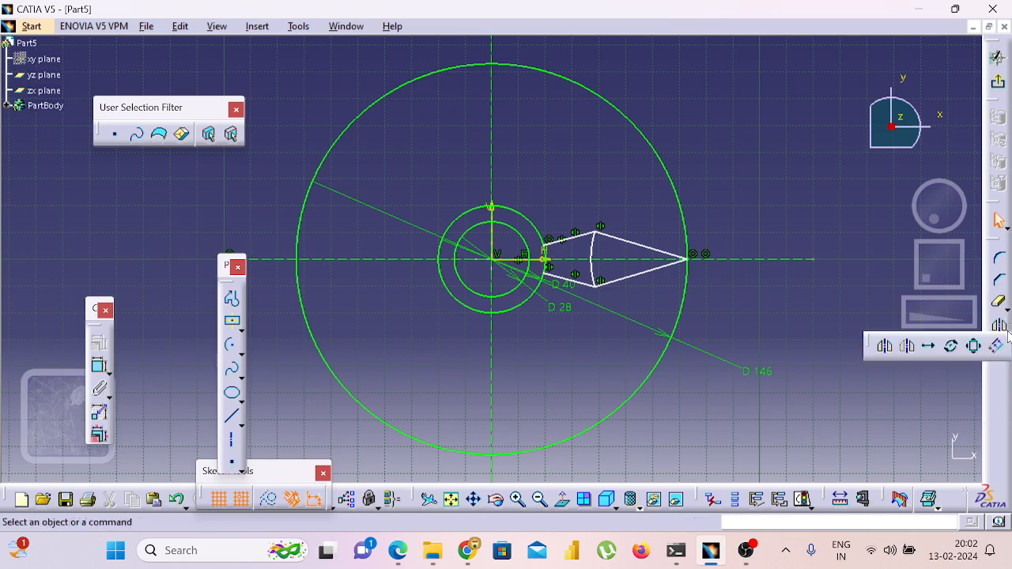
{"action": "left_click", "coordinate": [953, 348]}
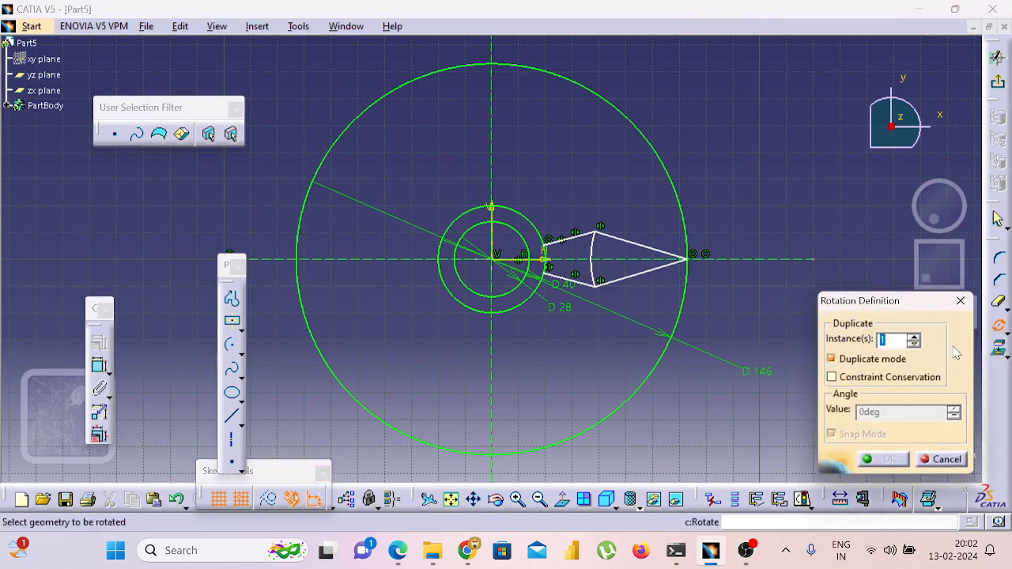
{"action": "left_click", "coordinate": [595, 244]}
{"action": "left_click", "coordinate": [602, 250]}
{"action": "left_click", "coordinate": [547, 238]}
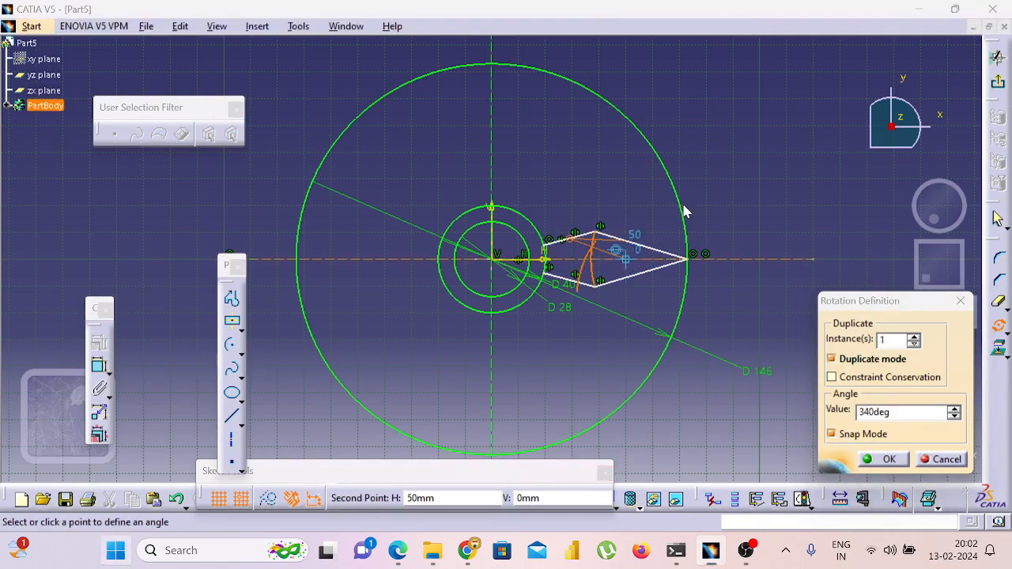
{"action": "key", "text": "super"}
{"action": "key", "text": "Escape"}
{"action": "key", "text": "Escape"}
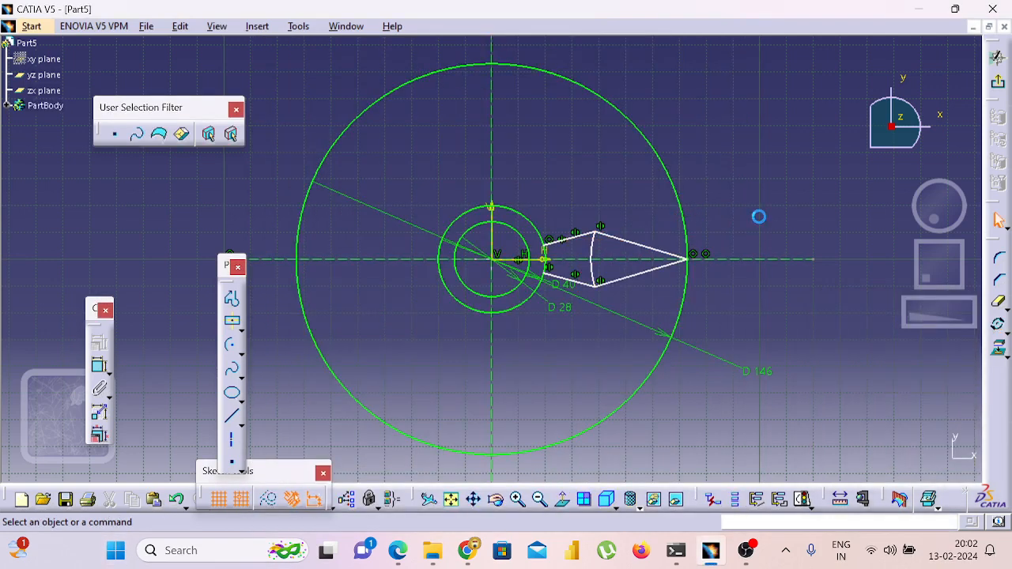
Rotate-copy the arm's four outline lines and arc about the sketch origin with 6 instances in duplicate mode
{"action": "left_click", "coordinate": [577, 237]}
{"action": "left_click", "coordinate": [605, 242]}
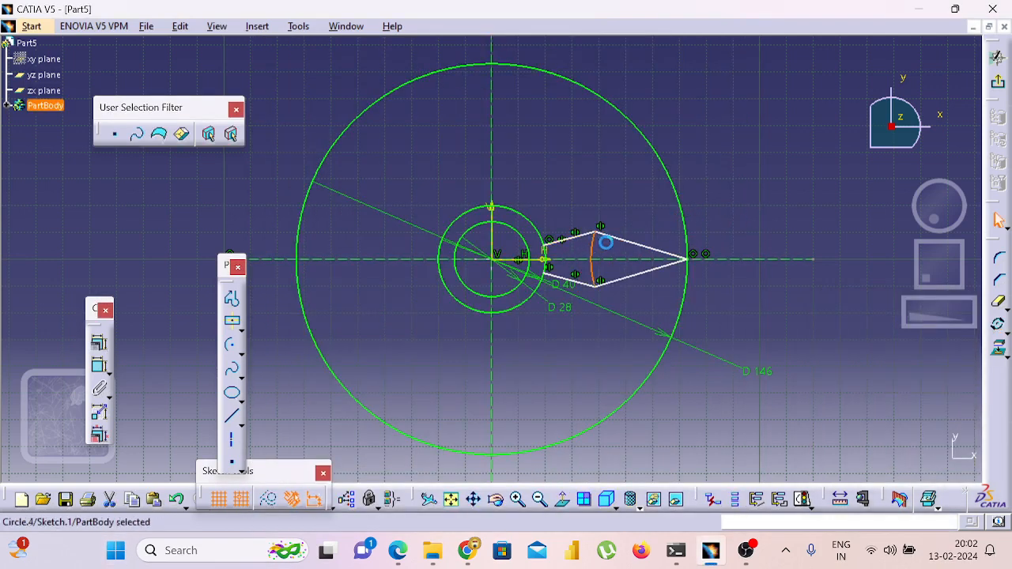
{"action": "key", "text": "super"}
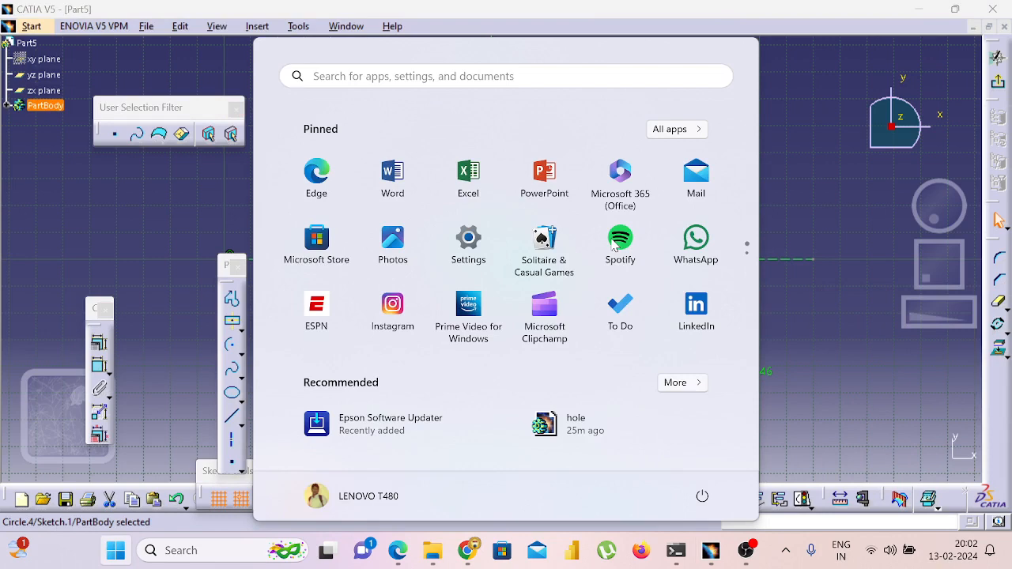
{"action": "key", "text": "Escape"}
{"action": "left_click", "coordinate": [575, 237], "text": "ctrl"}
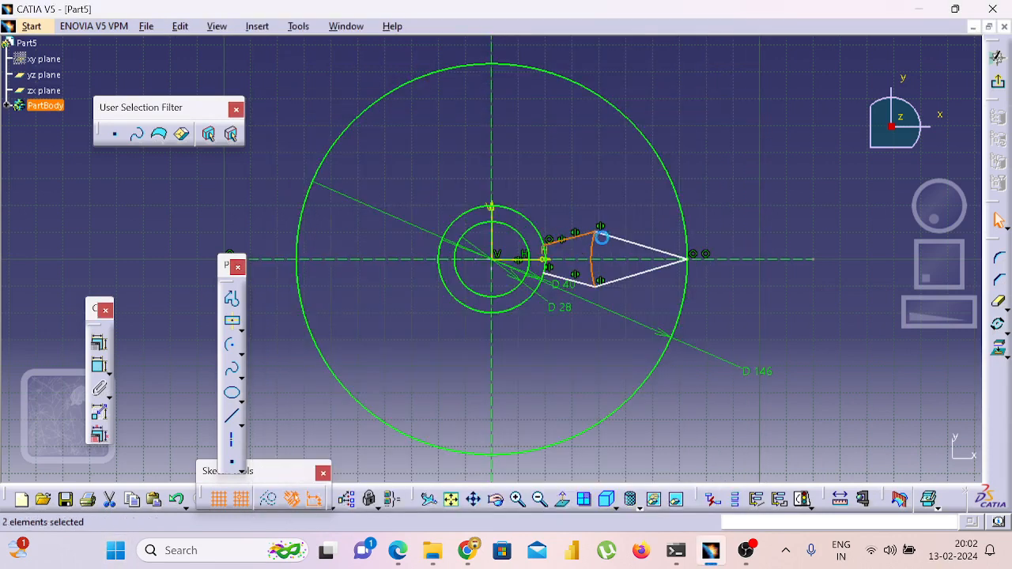
{"action": "left_click", "coordinate": [621, 241], "text": "ctrl"}
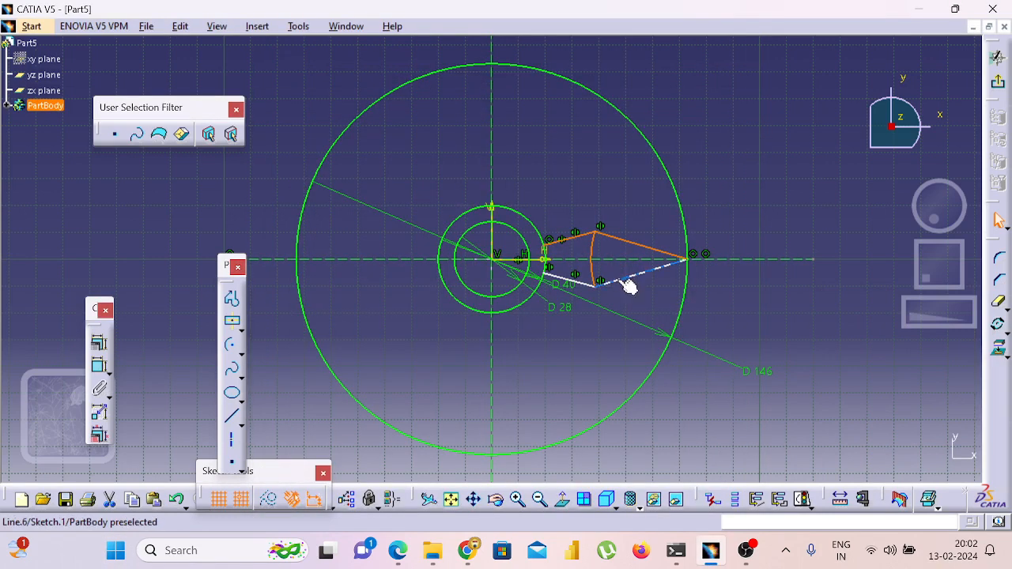
{"action": "left_click", "coordinate": [616, 283], "text": "ctrl"}
{"action": "left_click", "coordinate": [590, 283], "text": "ctrl"}
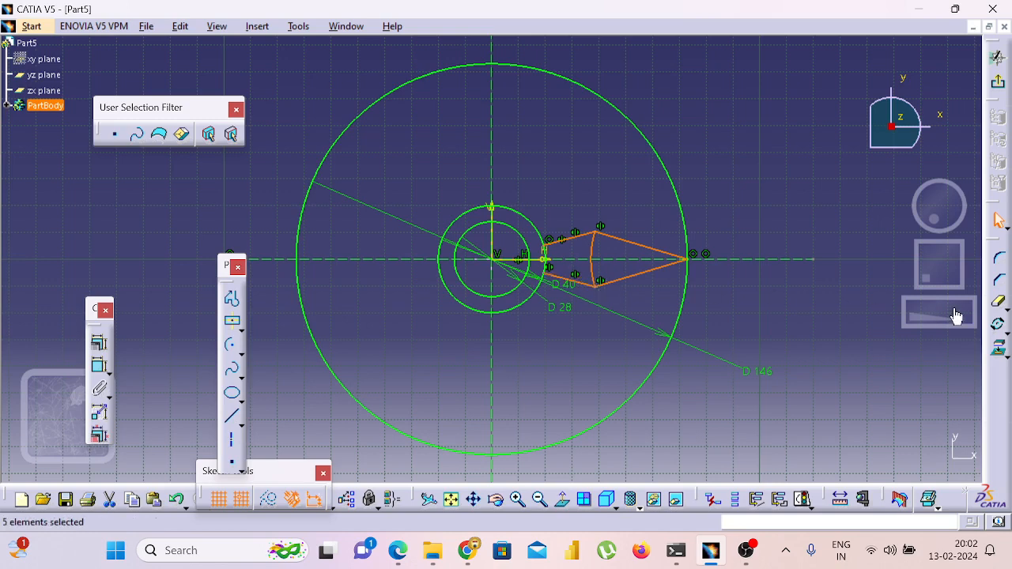
{"action": "left_click", "coordinate": [998, 324]}
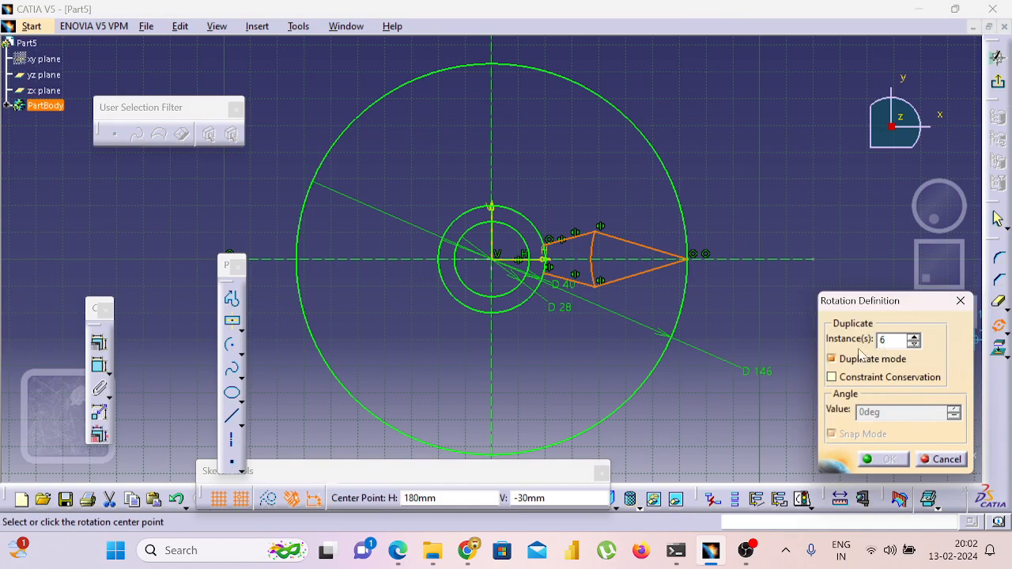
{"action": "left_click", "coordinate": [500, 264]}
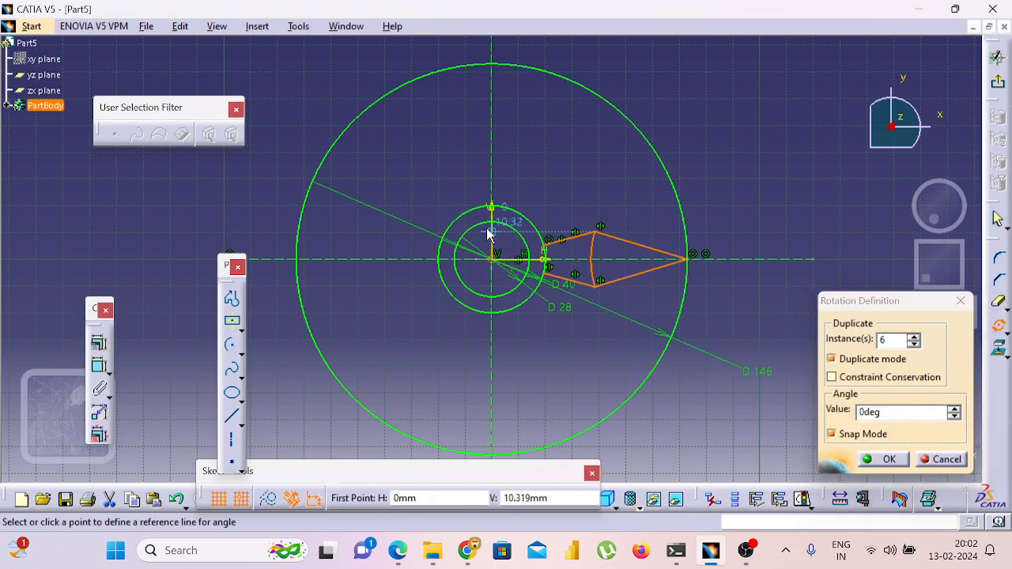
{"action": "left_click", "coordinate": [494, 144]}
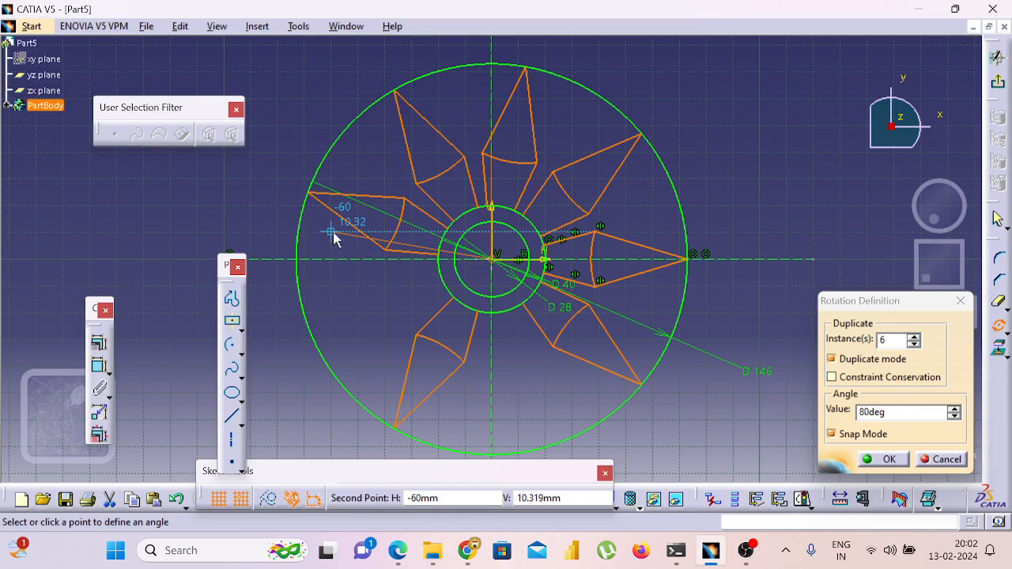
{"action": "left_click", "coordinate": [339, 297]}
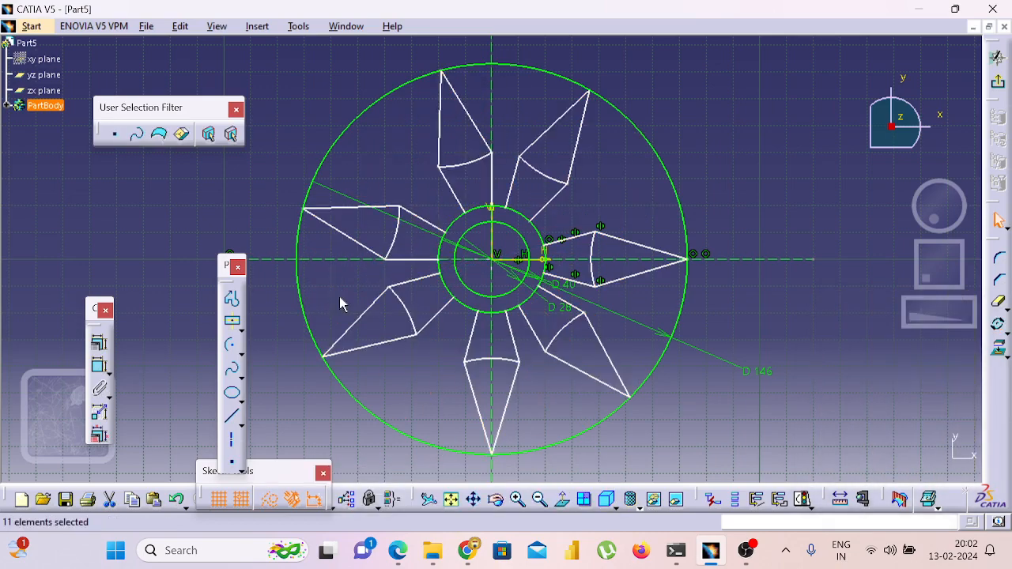
{"action": "left_click", "coordinate": [825, 429]}
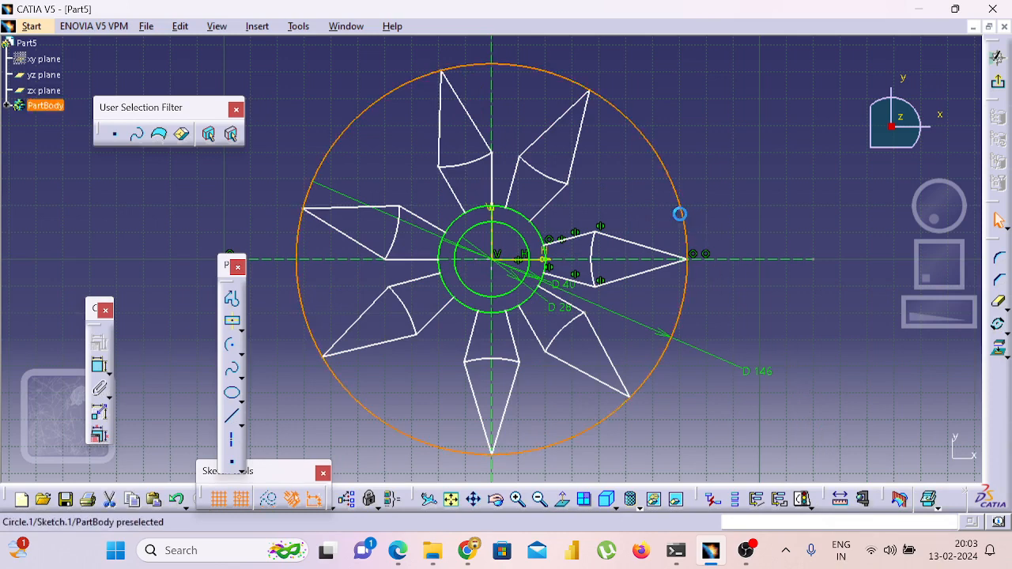
Delete the 146 mm outer construction circle and exit the sketch
{"action": "left_click", "coordinate": [680, 214]}
{"action": "key", "text": "Delete"}
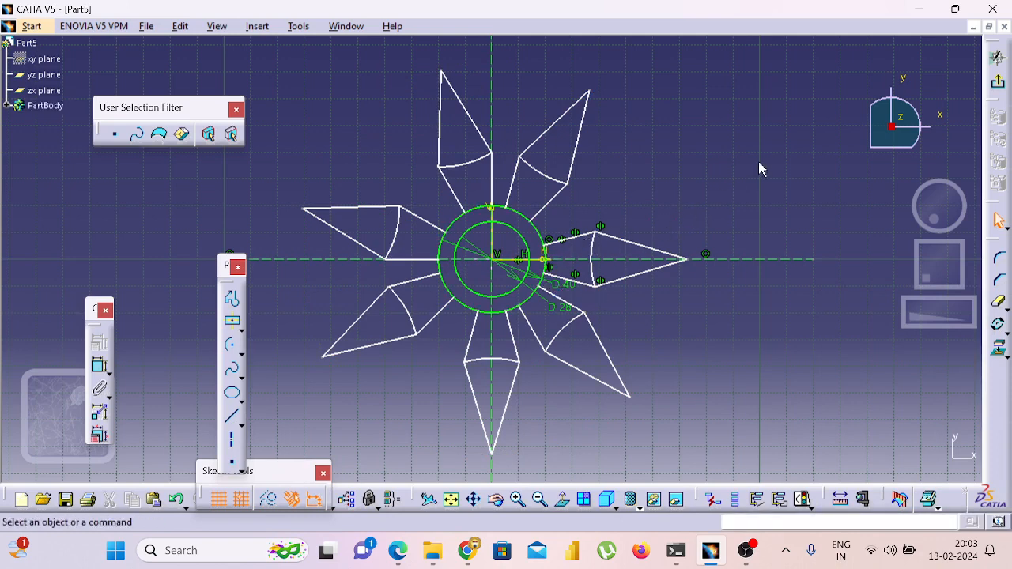
{"action": "left_click", "coordinate": [991, 82]}
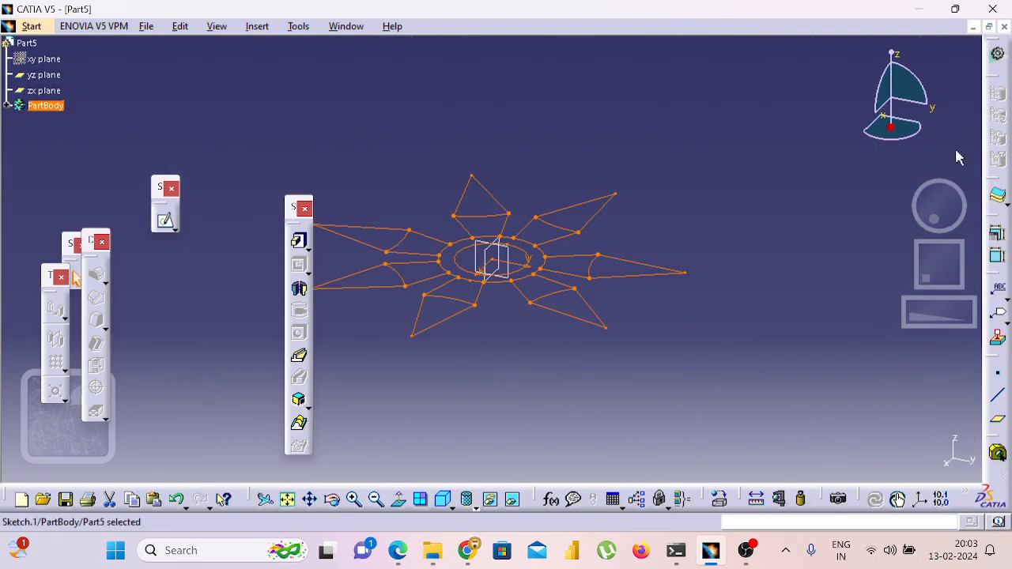
Try to pad the star sketch by 20 mm despite its open profiles
{"action": "left_click", "coordinate": [299, 242]}
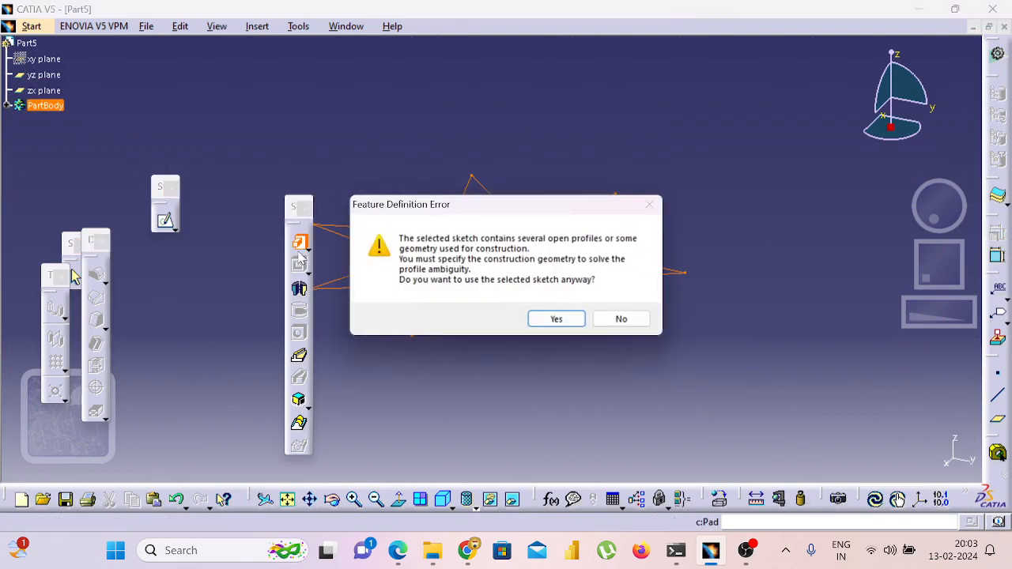
{"action": "left_click", "coordinate": [571, 318]}
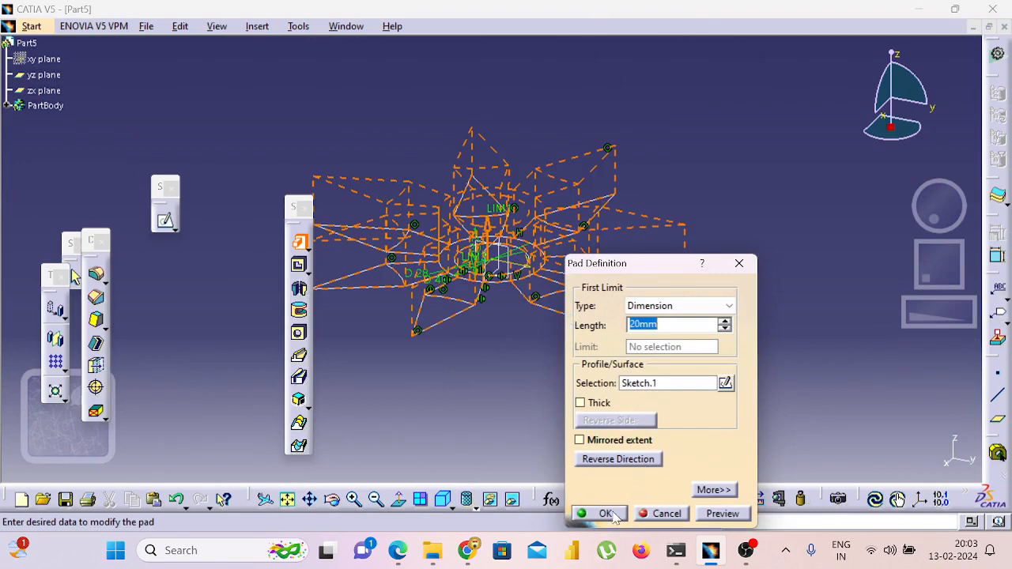
{"action": "left_click", "coordinate": [605, 514]}
{"action": "left_click", "coordinate": [632, 322]}
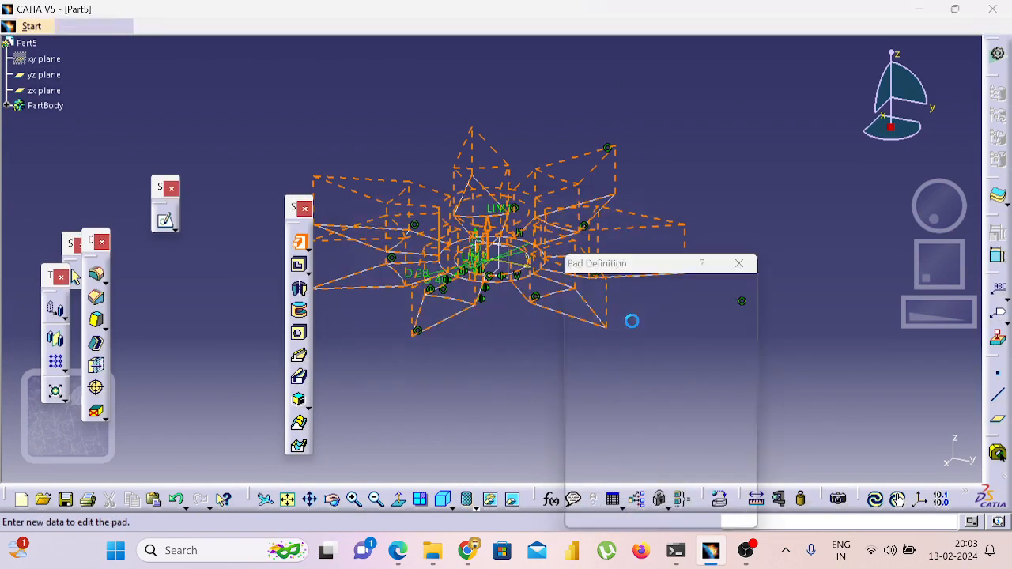
{"action": "left_click", "coordinate": [741, 264]}
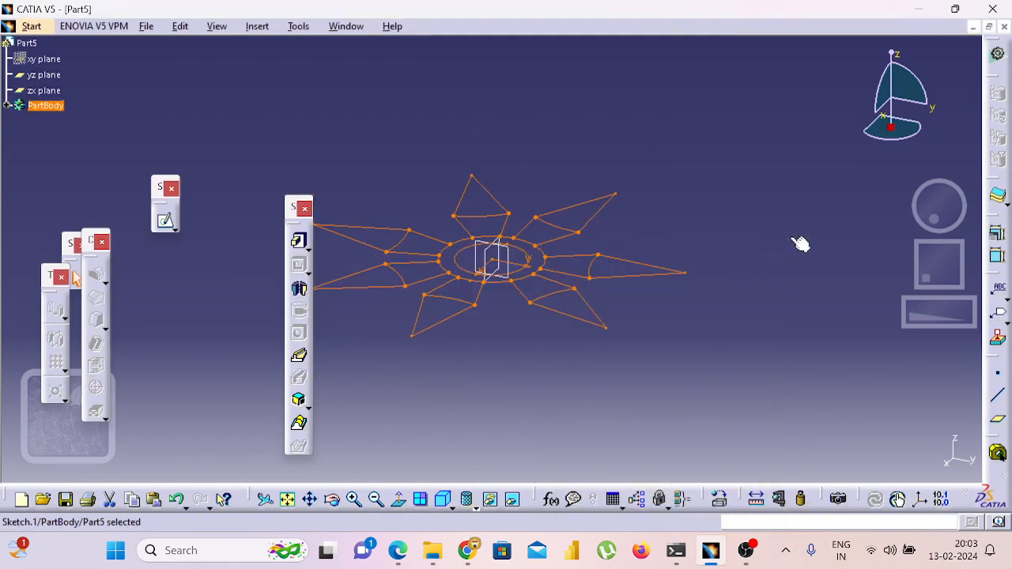
Reopen the star sketch, apply a Fix constraint to all of its geometry, and exit the sketch
{"action": "left_click", "coordinate": [167, 225]}
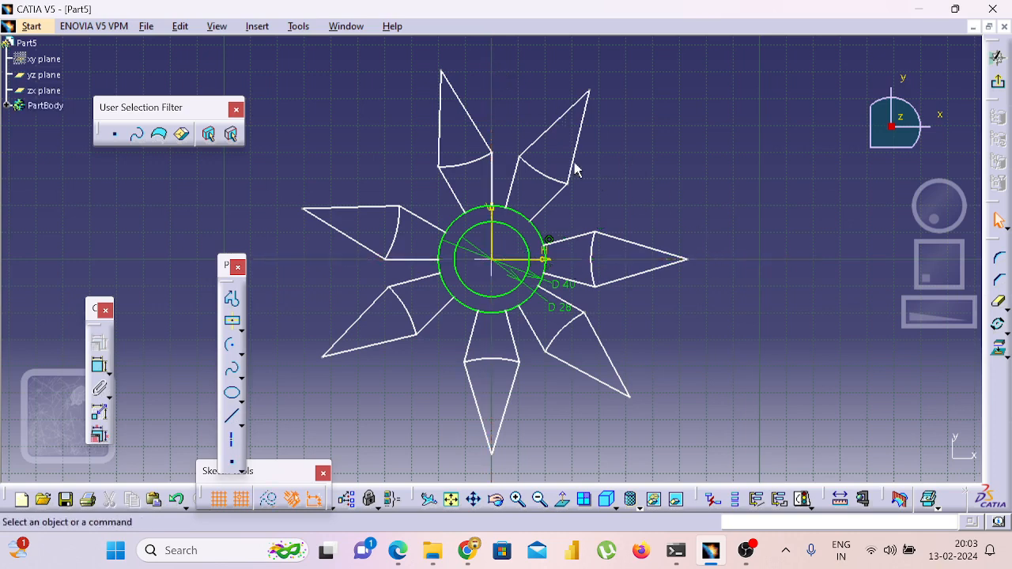
{"action": "mouse_move", "coordinate": [276, 72]}
{"action": "left_mouse_down"}
{"action": "mouse_move", "coordinate": [520, 242]}
{"action": "mouse_move", "coordinate": [669, 470]}
{"action": "mouse_move", "coordinate": [722, 456]}
{"action": "left_mouse_up"}
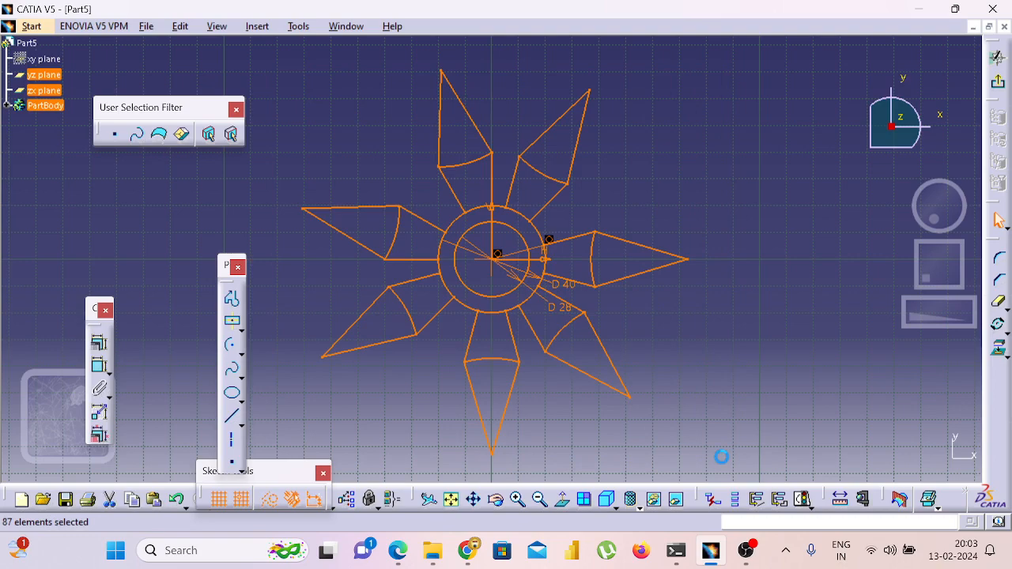
{"action": "left_click", "coordinate": [99, 342]}
{"action": "left_click", "coordinate": [894, 289]}
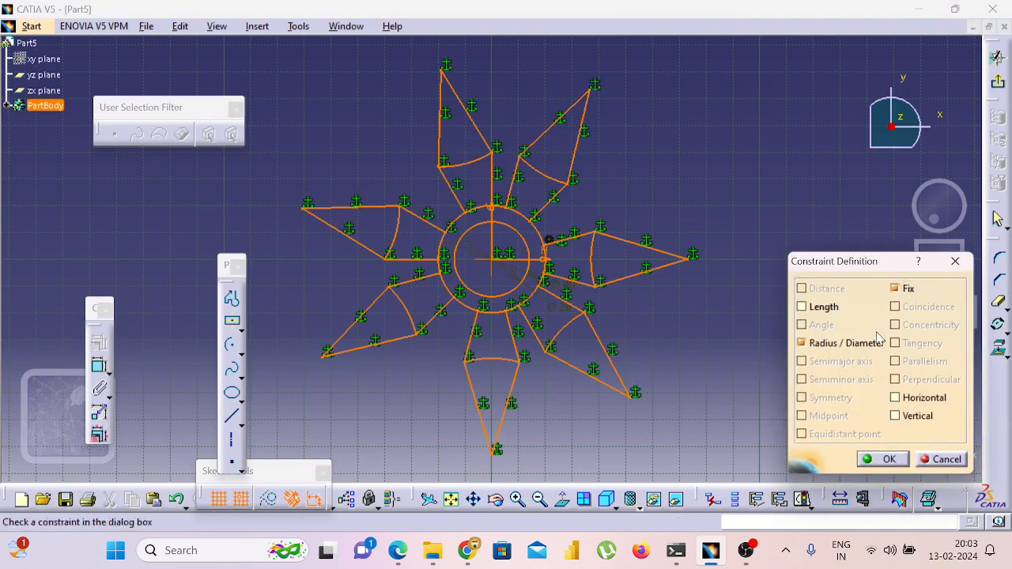
{"action": "key", "text": "Return"}
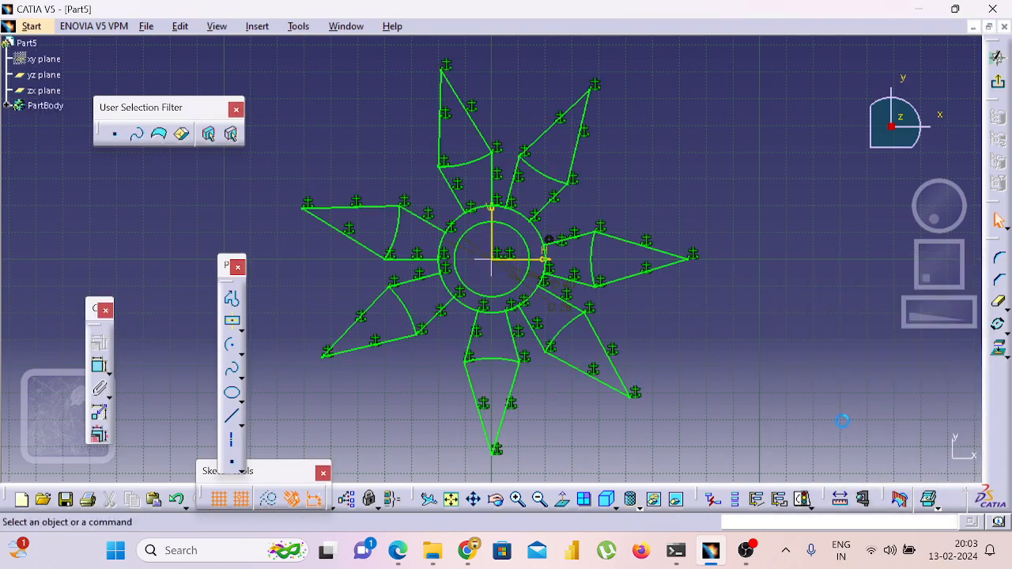
{"action": "left_click", "coordinate": [998, 81]}
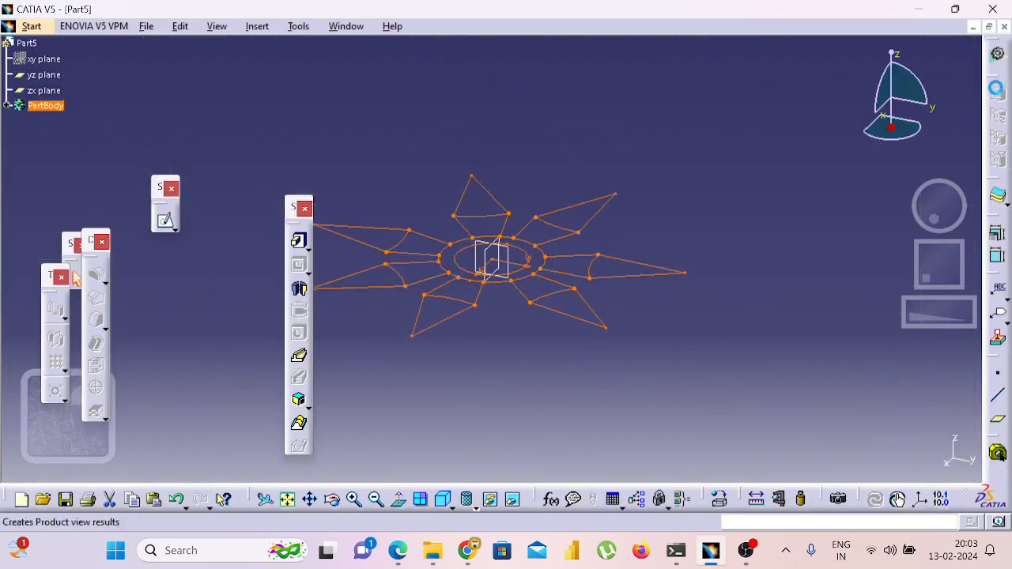
Try again to pad the fixed star sketch by 20 mm
{"action": "left_click", "coordinate": [297, 242]}
{"action": "left_click", "coordinate": [555, 319]}
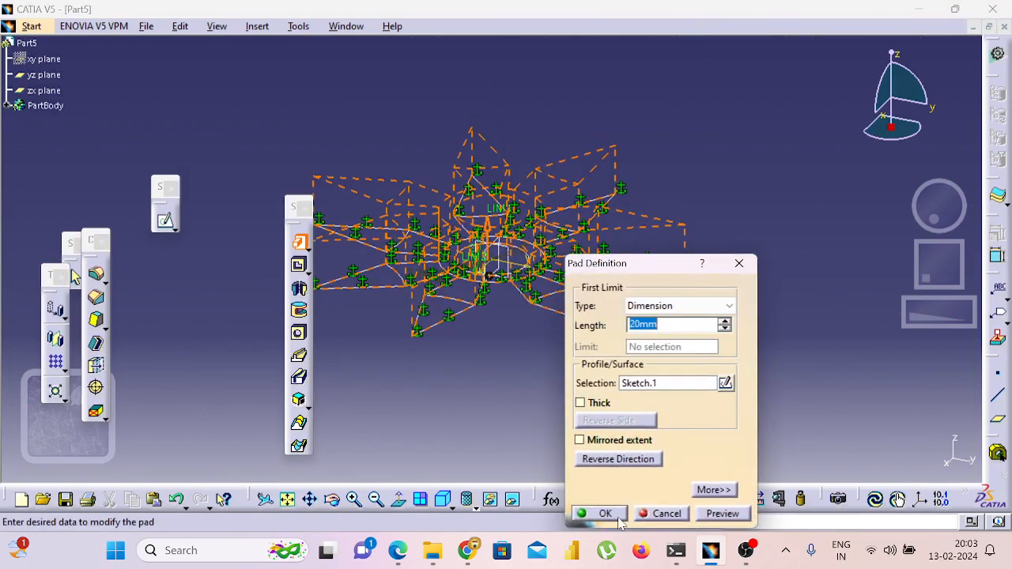
{"action": "left_click", "coordinate": [619, 518]}
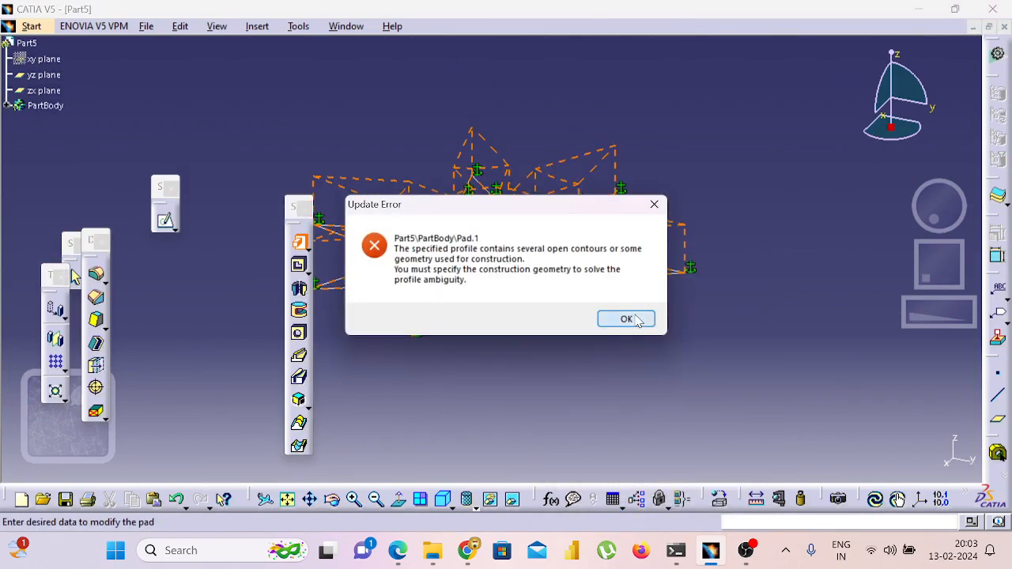
{"action": "left_click", "coordinate": [626, 318]}
{"action": "left_click", "coordinate": [746, 262]}
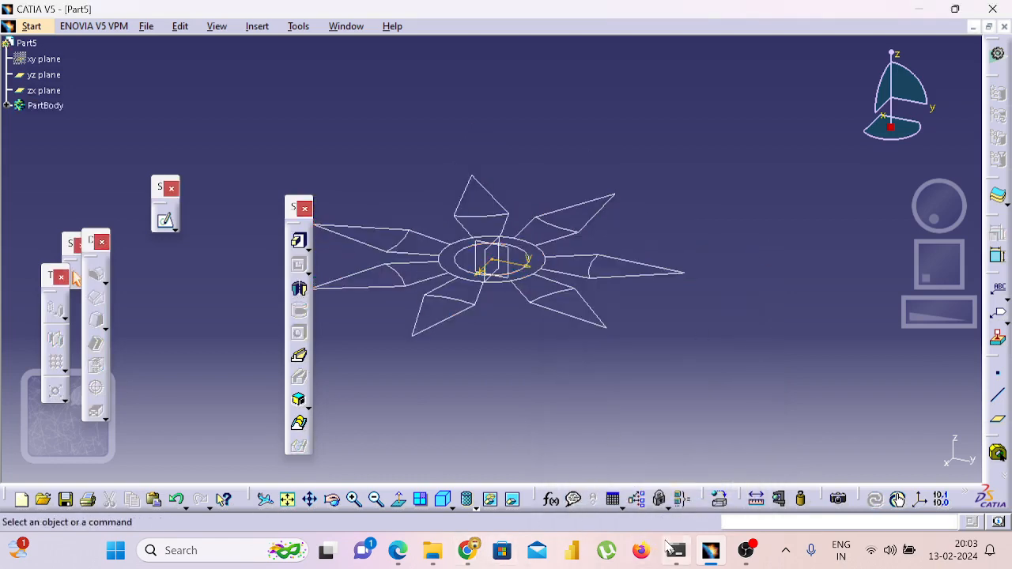
{"action": "left_click", "coordinate": [748, 552]}
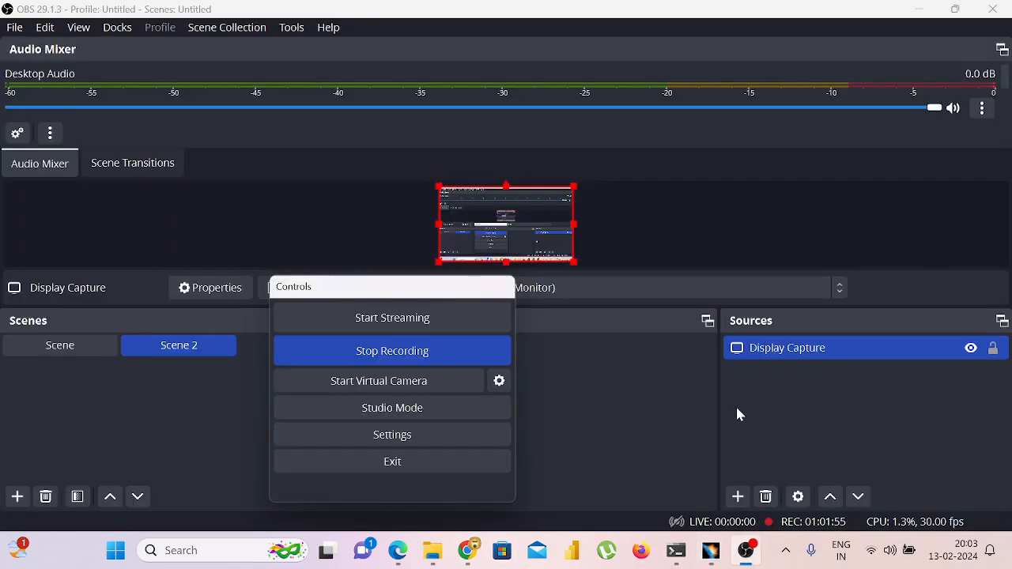